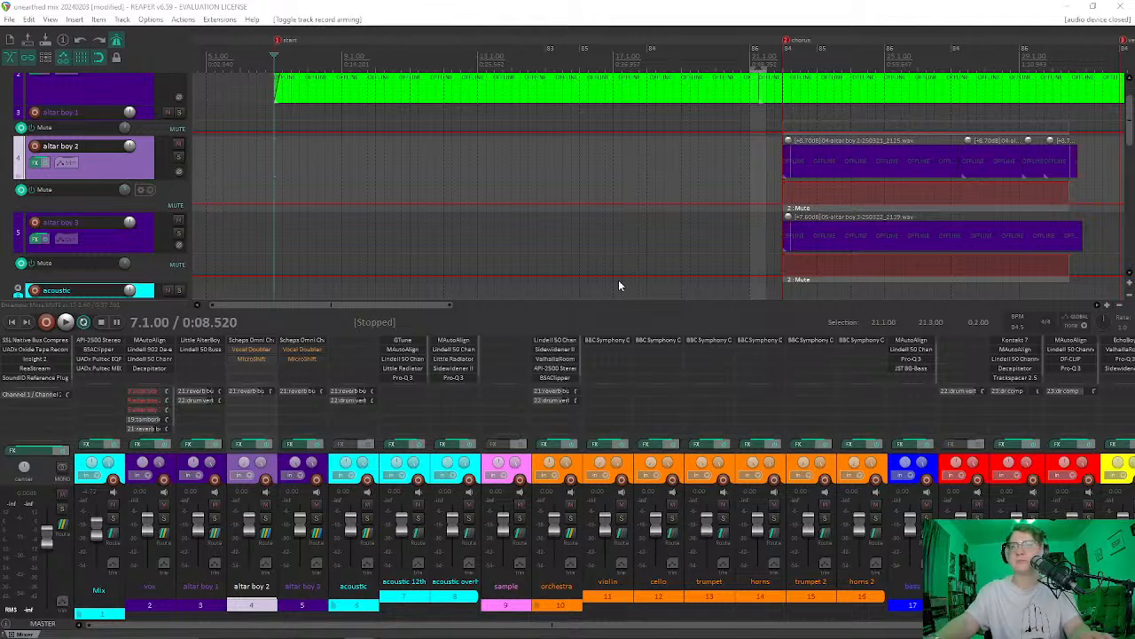
Step: Start playback, open the SoundID Reference plugin on the master track, and postpone its update reminder
{"action": "key", "text": "space"}
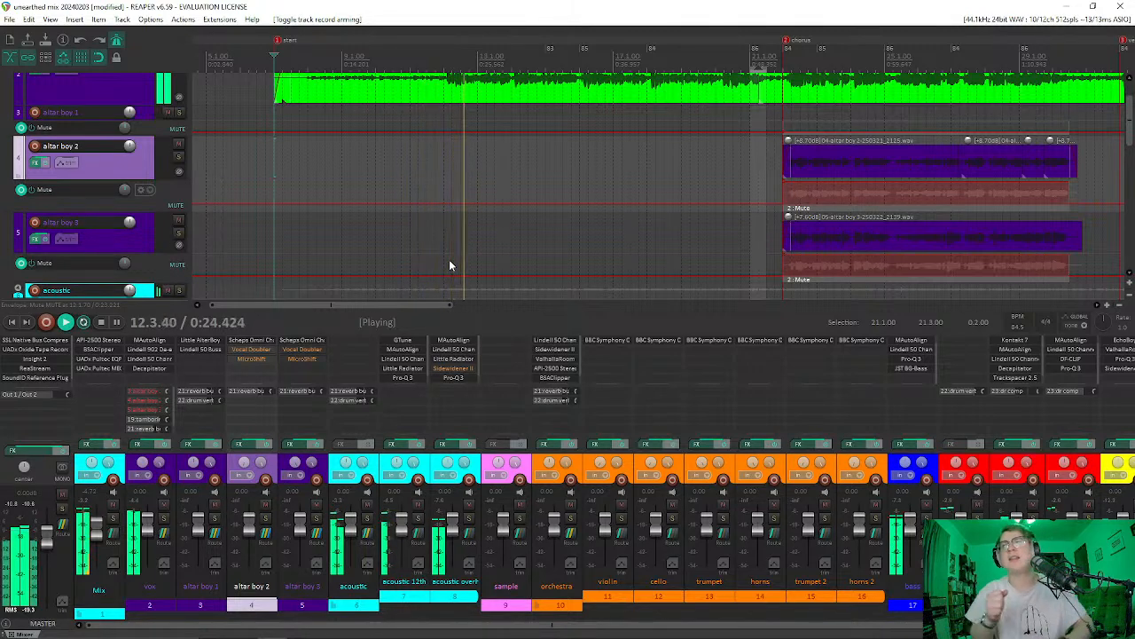
{"action": "left_click", "coordinate": [15, 381]}
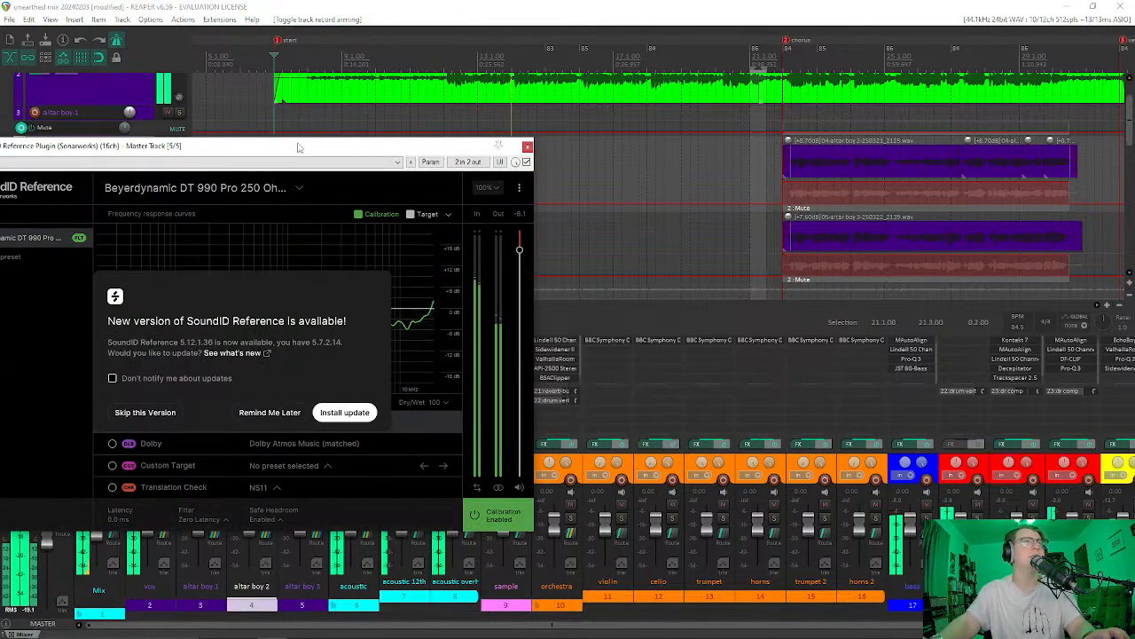
{"action": "left_click_drag", "start_coordinate": [295, 147], "coordinate": [519, 134]}
{"action": "left_click", "coordinate": [484, 401]}
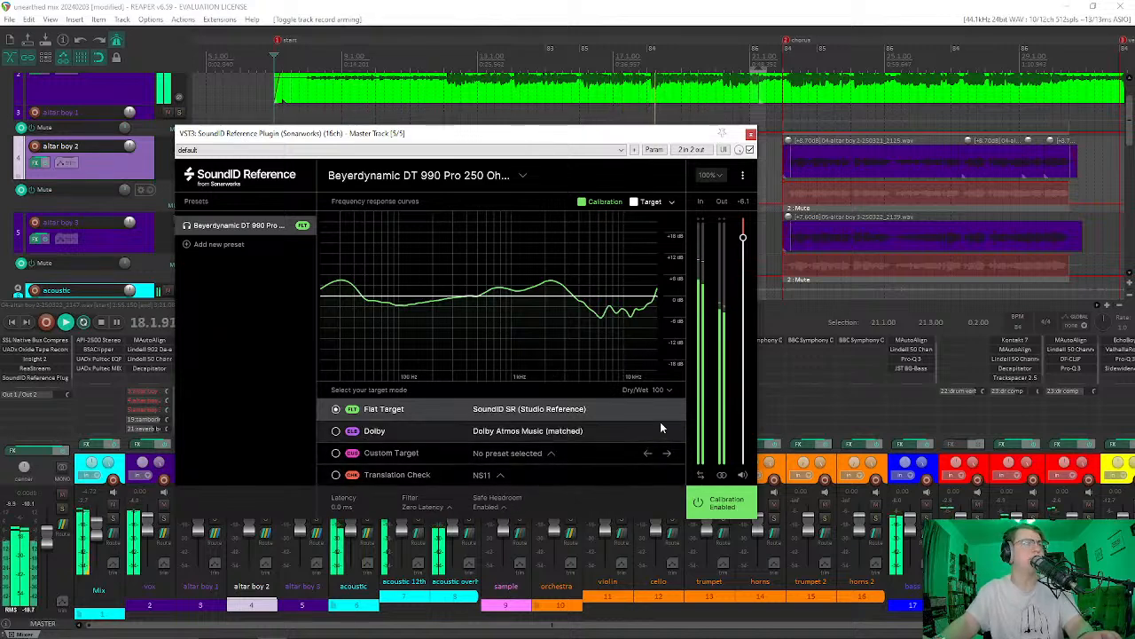
Step: Switch SoundID Reference to Translation Check and audition the mix through the A-pods and In-ear Average headphone presets
{"action": "left_click", "coordinate": [504, 477]}
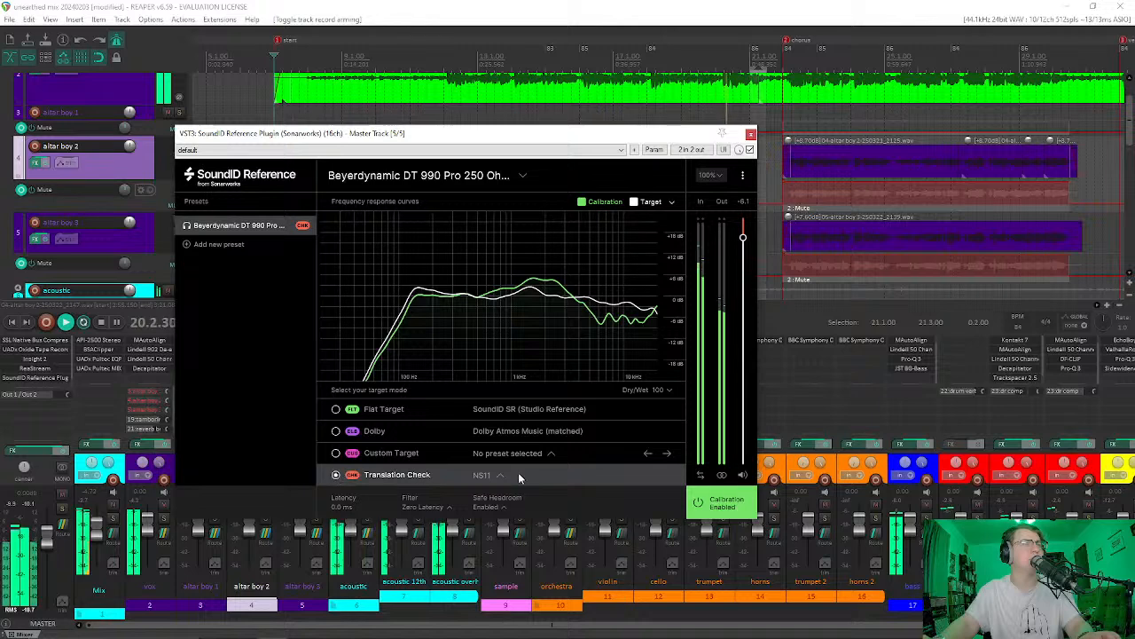
{"action": "left_click", "coordinate": [501, 475]}
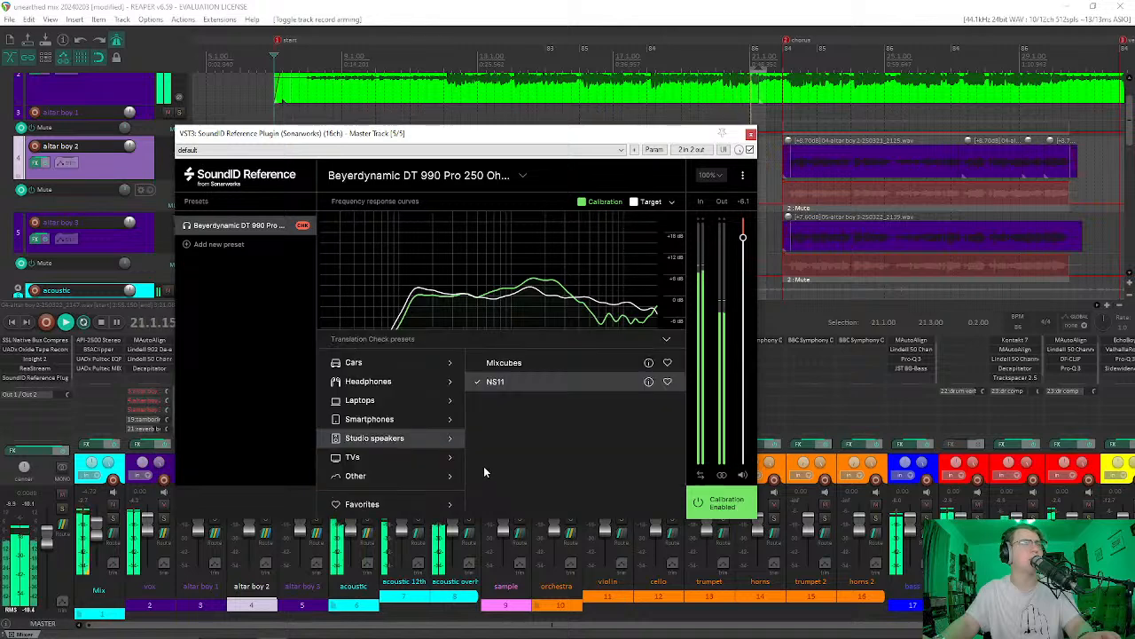
{"action": "left_click", "coordinate": [364, 383]}
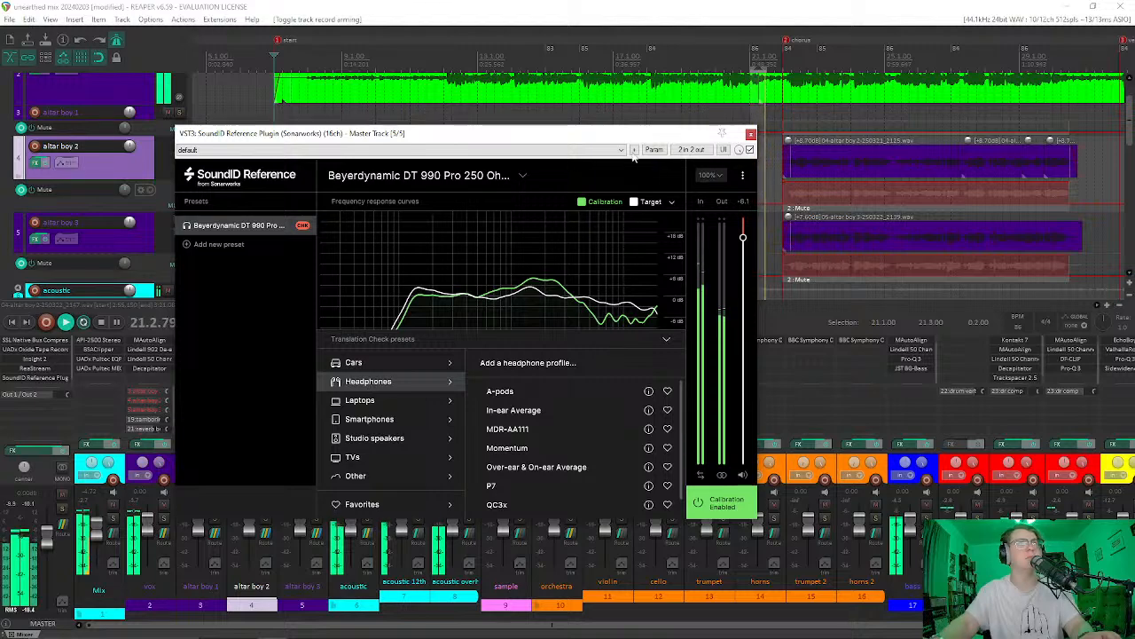
{"action": "left_click_drag", "start_coordinate": [636, 133], "coordinate": [650, 66]}
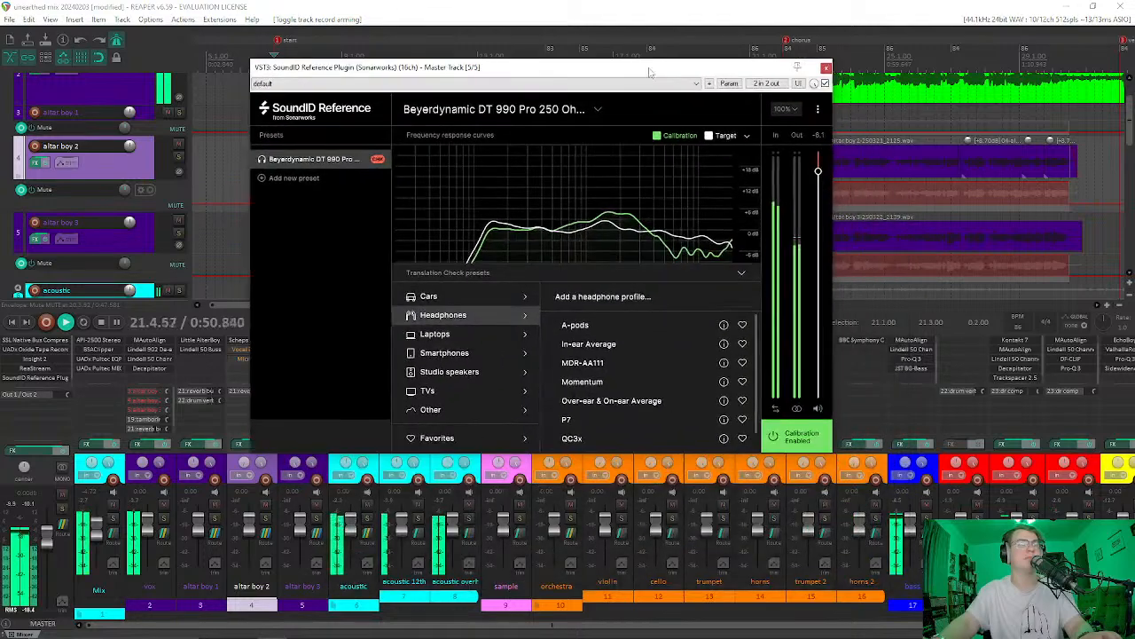
{"action": "left_click", "coordinate": [585, 324]}
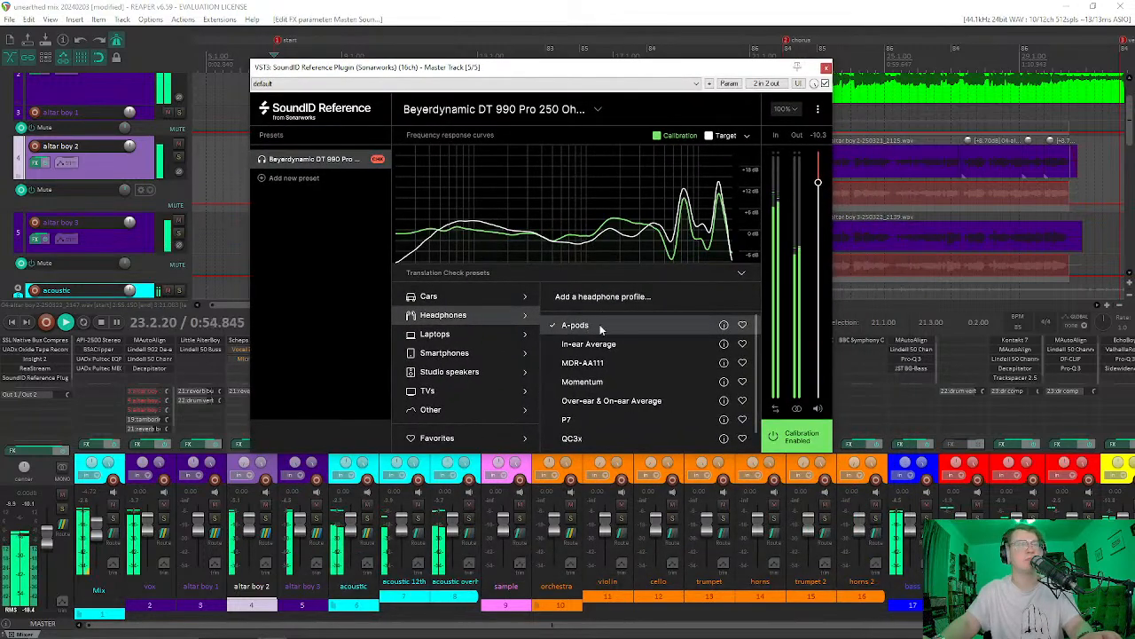
{"action": "left_click", "coordinate": [608, 344]}
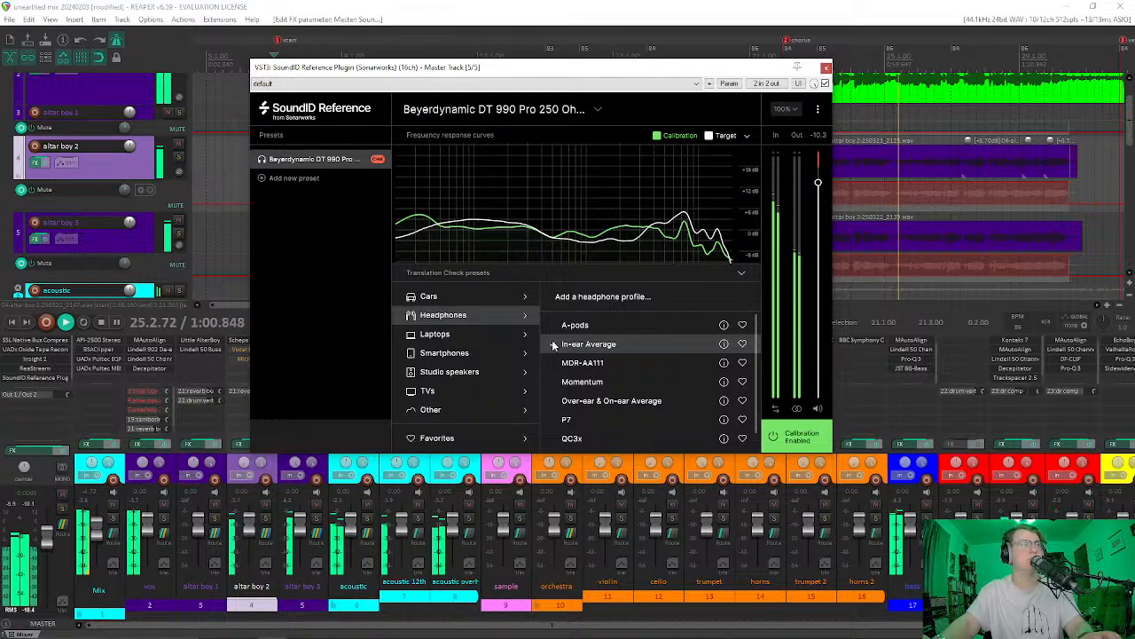
Step: Audition the mix through the Car 1, Car 2 and Car 3 presets and the Mixcubes studio speaker preset
{"action": "left_click", "coordinate": [435, 296]}
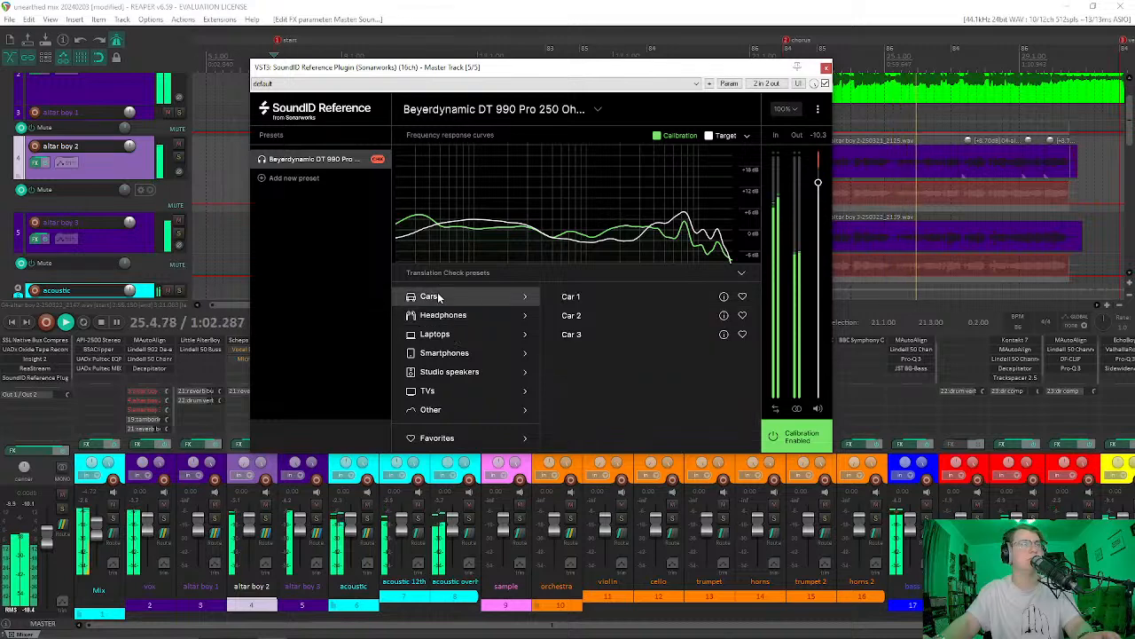
{"action": "left_click", "coordinate": [582, 297]}
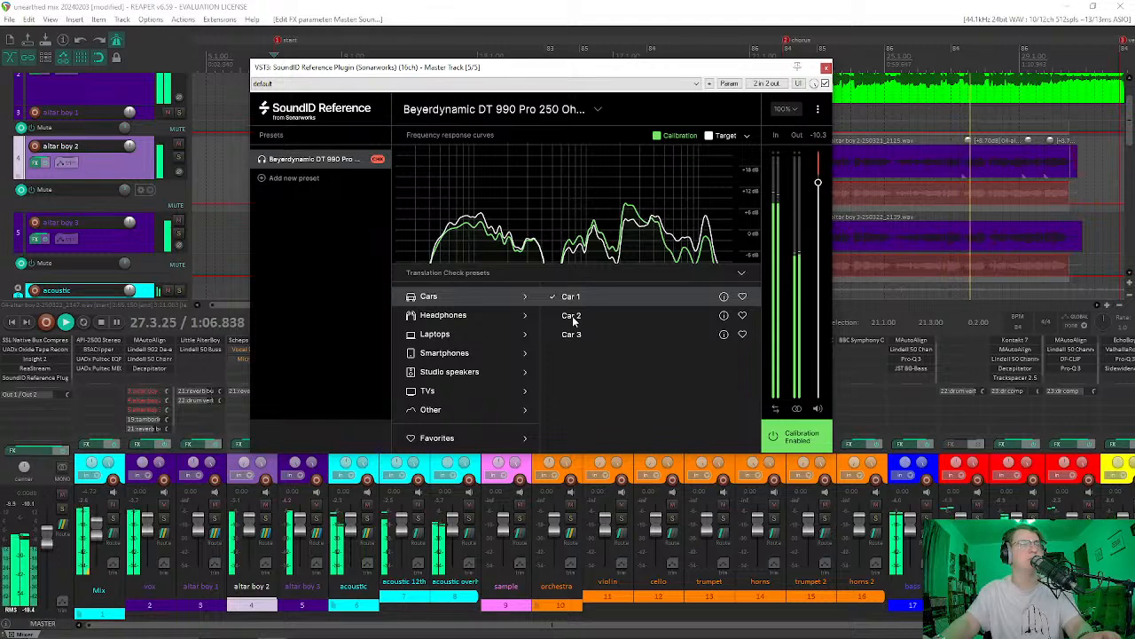
{"action": "left_click", "coordinate": [572, 315]}
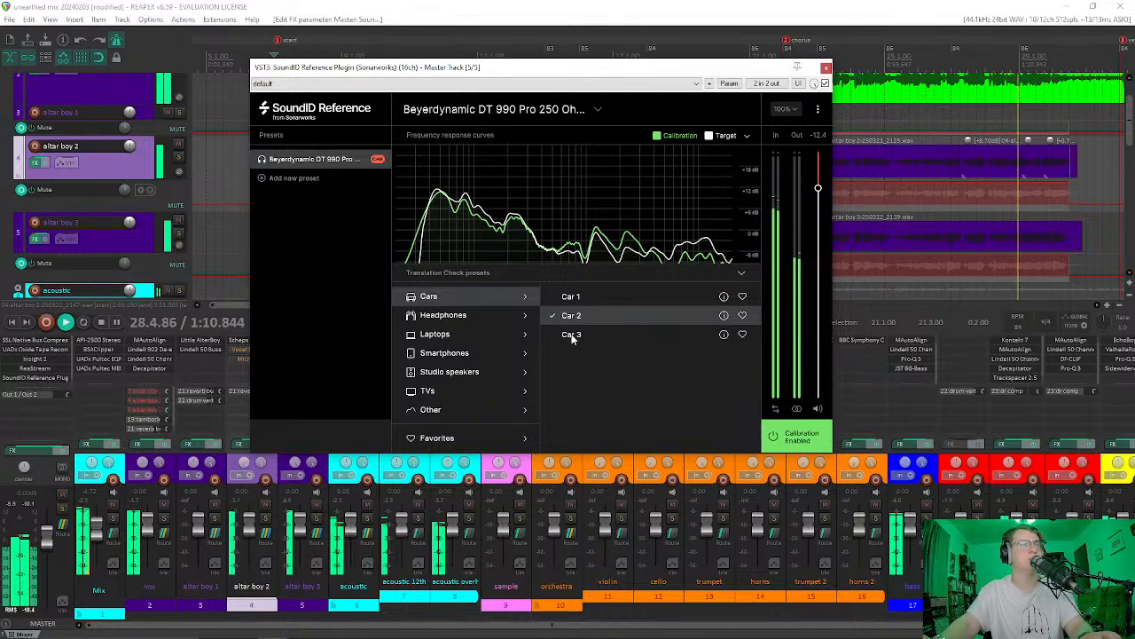
{"action": "left_click", "coordinate": [573, 335]}
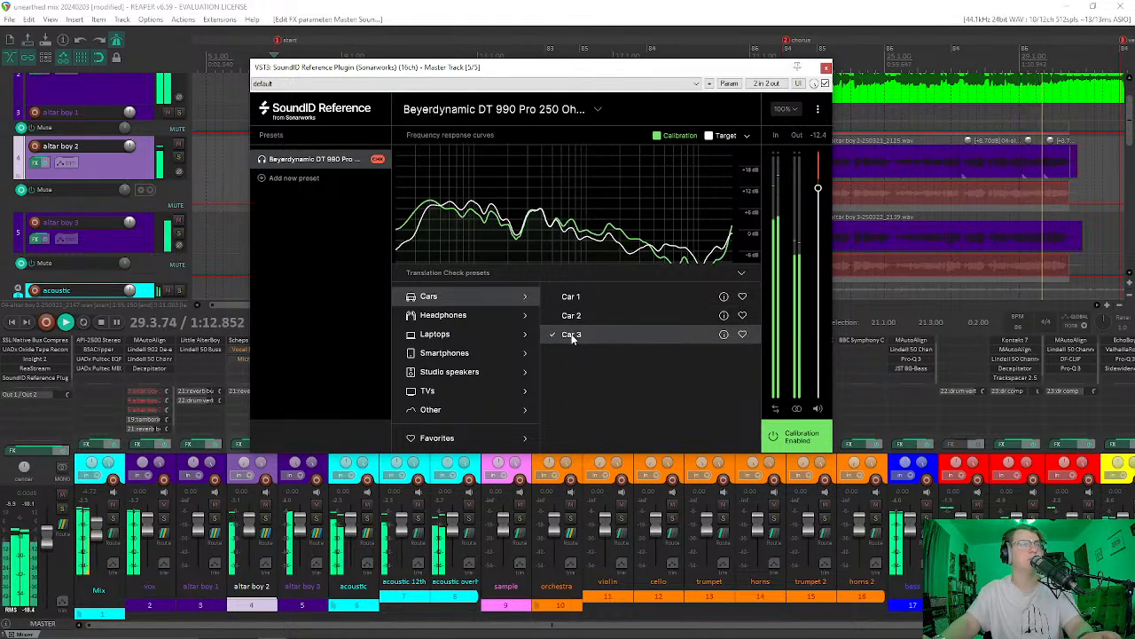
{"action": "left_click", "coordinate": [572, 315]}
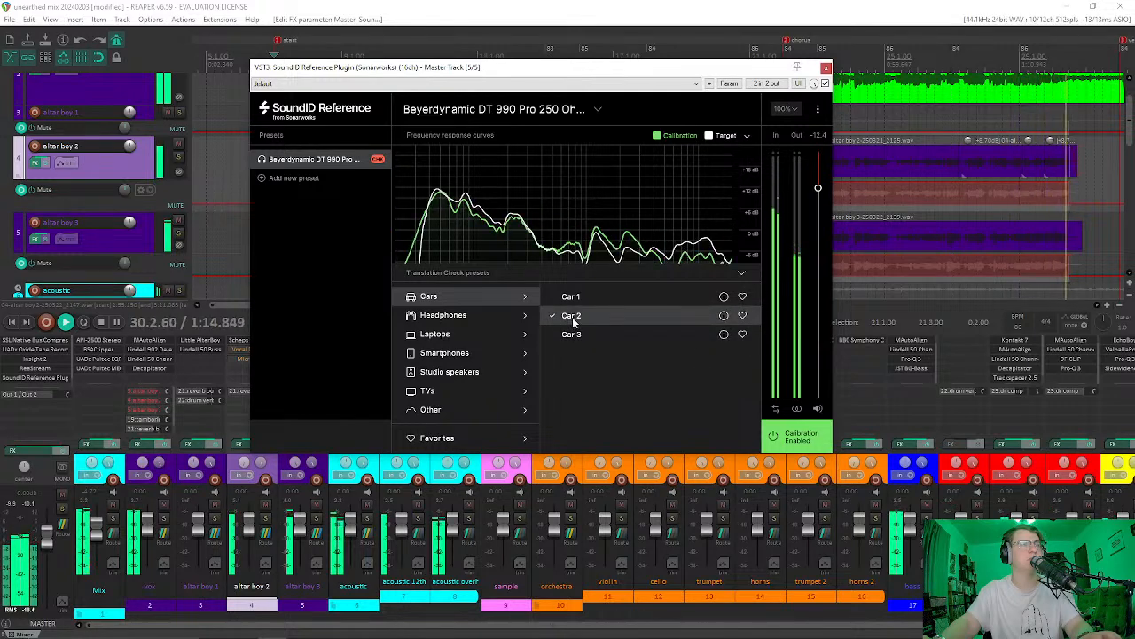
{"action": "left_click", "coordinate": [435, 375]}
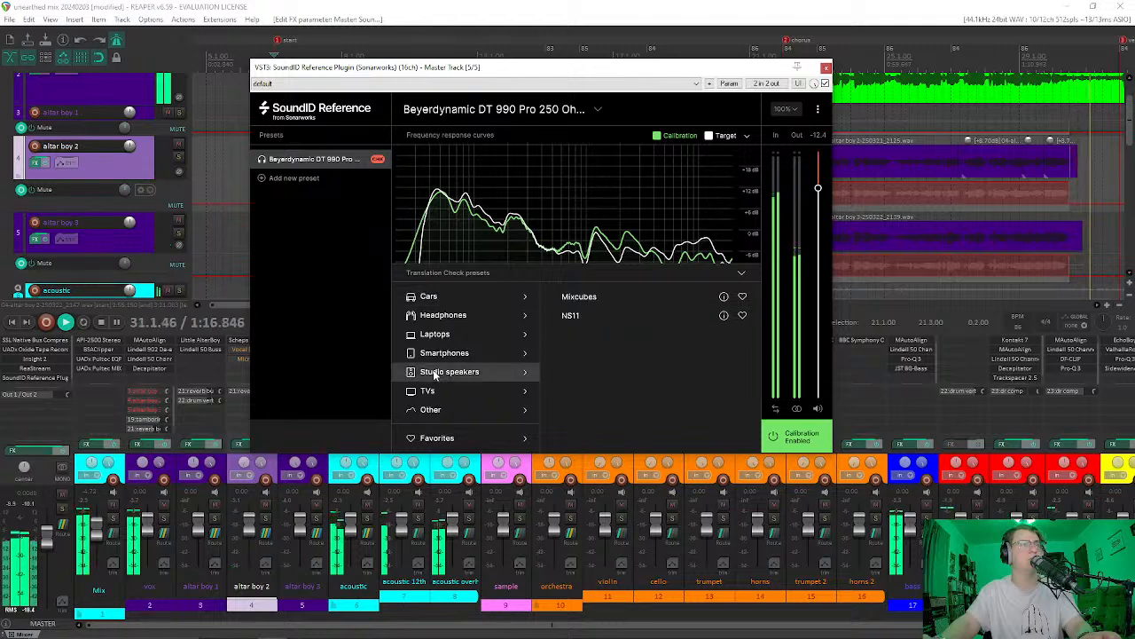
{"action": "left_click", "coordinate": [582, 296]}
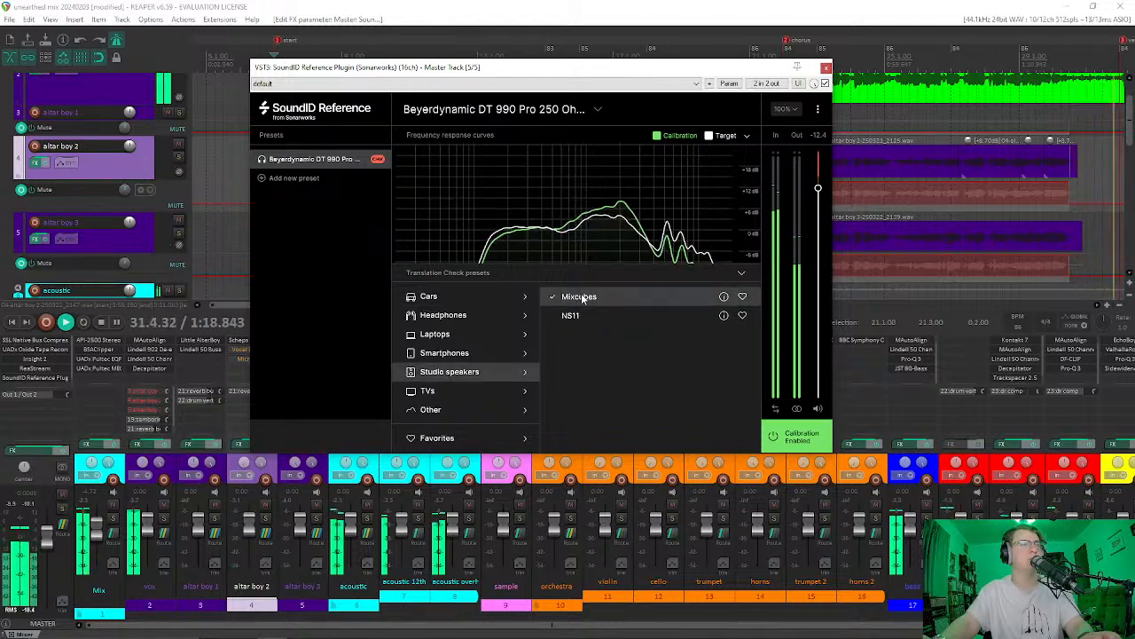
Step: Return SoundID Reference to the Flat Target mode, stop playback, and close the plugin window
{"action": "left_click", "coordinate": [744, 271]}
{"action": "left_click", "coordinate": [412, 343]}
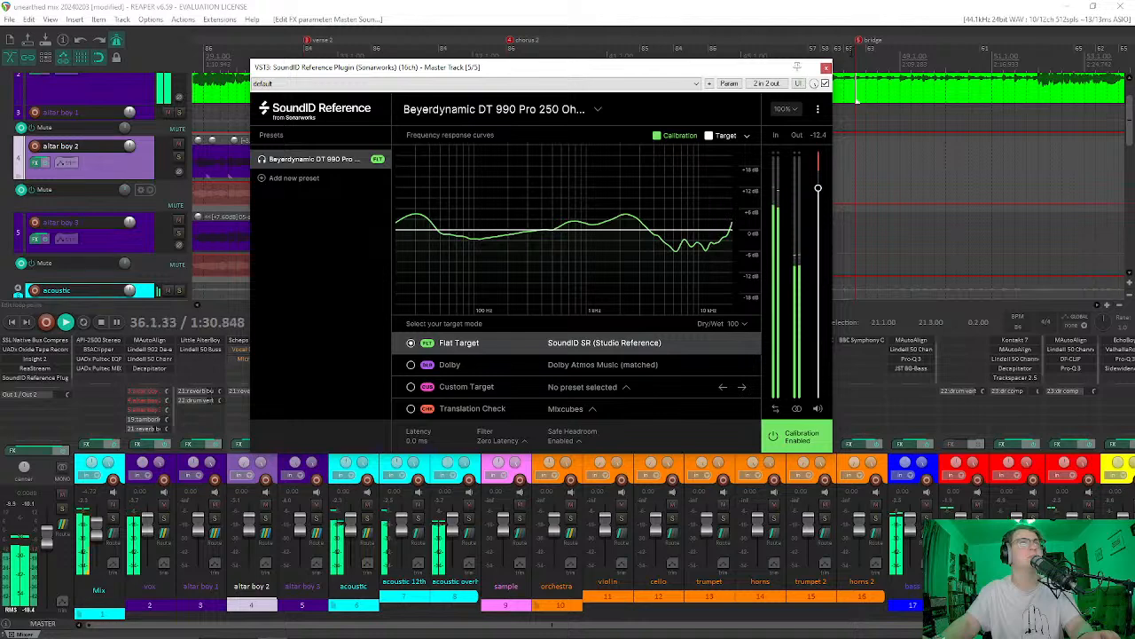
{"action": "key", "text": "space"}
{"action": "left_click", "coordinate": [826, 67]}
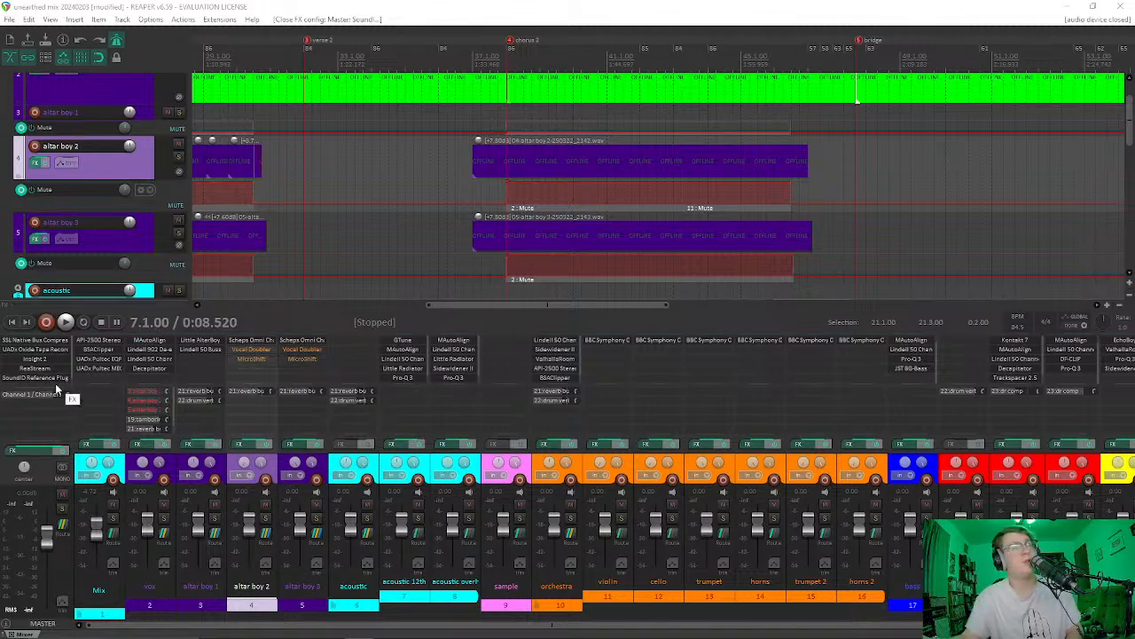
Step: Reopen the master track's SoundID Reference plugin to review its target settings and close it again
{"action": "mouse_move", "coordinate": [53, 373]}
{"action": "left_mouse_down"}
{"action": "mouse_move", "coordinate": [71, 388]}
{"action": "mouse_move", "coordinate": [52, 365]}
{"action": "left_mouse_up"}
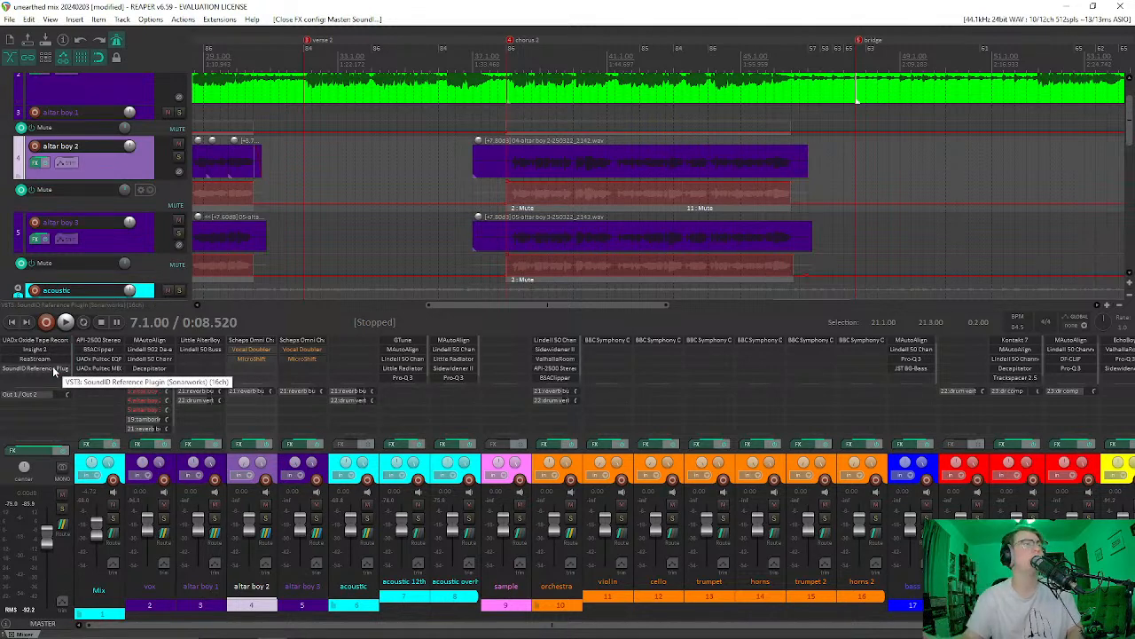
{"action": "left_click", "coordinate": [52, 365]}
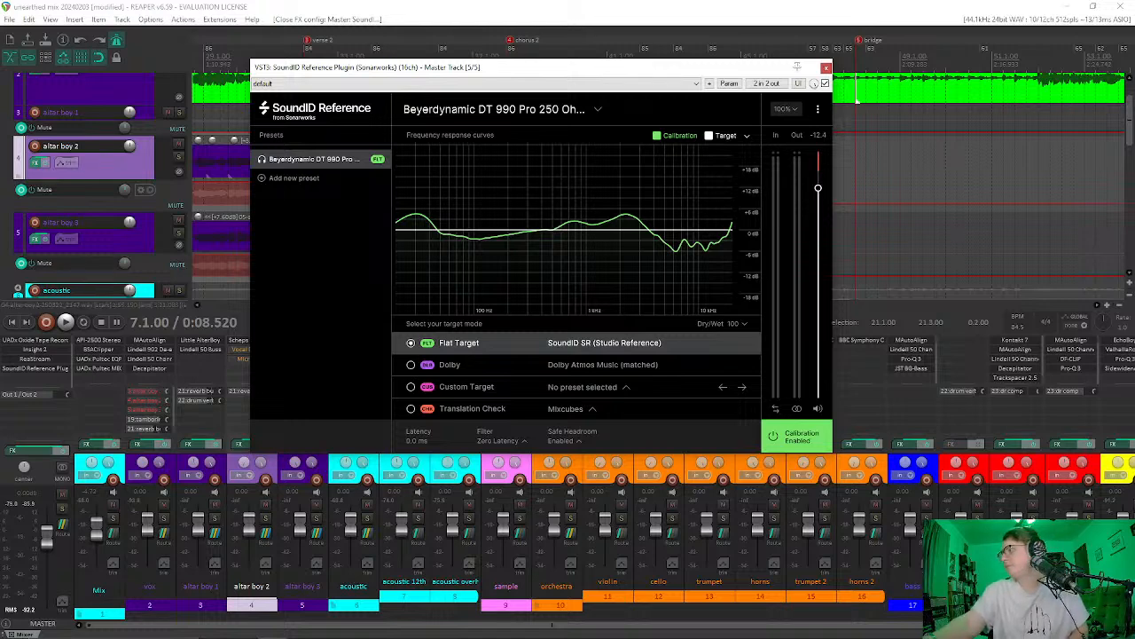
{"action": "left_click", "coordinate": [825, 68]}
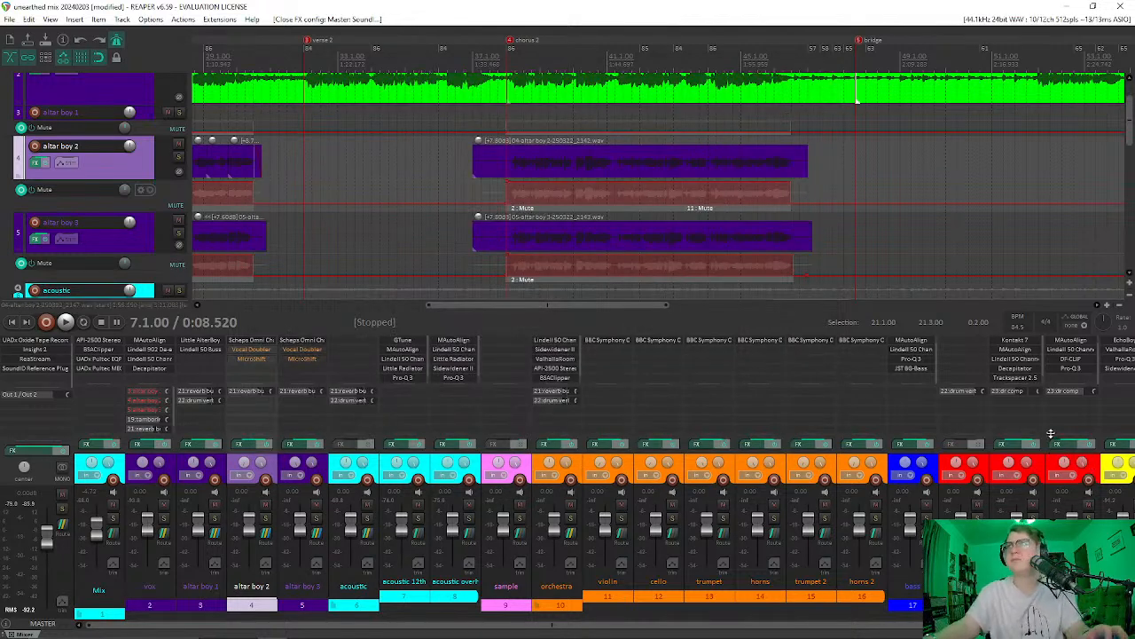
Step: Make a time selection over the first chorus from 21.4.95 to 31.2.00 and play it with repeat enabled
{"action": "left_click_drag", "start_coordinate": [523, 304], "coordinate": [379, 310]}
{"action": "scroll", "coordinate": [448, 222], "scroll_direction": "up", "scroll_amount": 2}
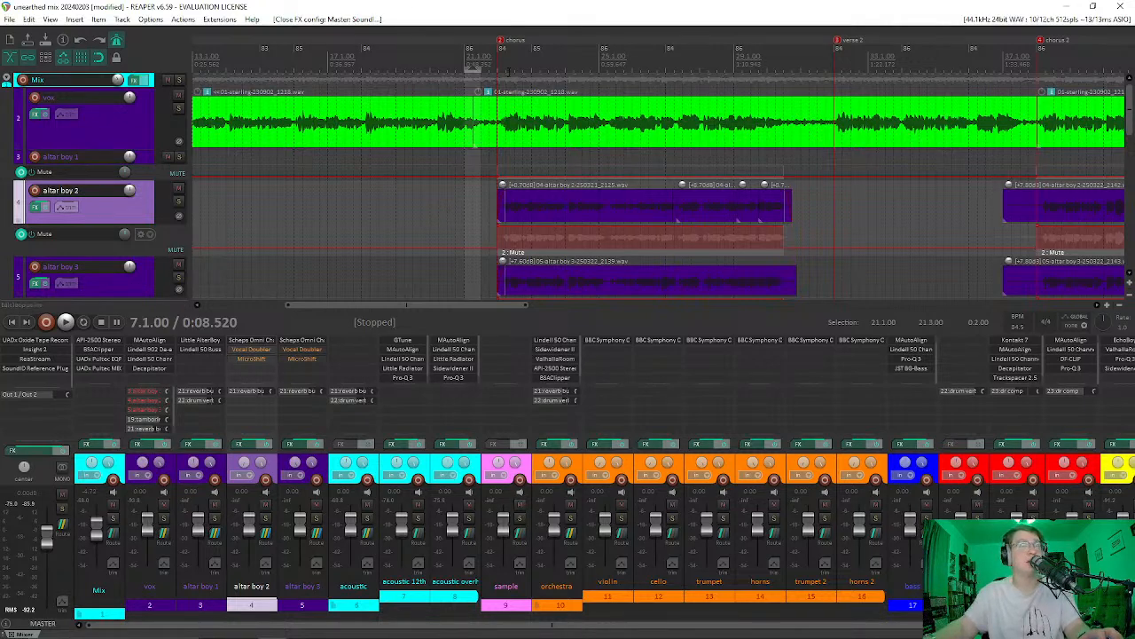
{"action": "left_click", "coordinate": [497, 54]}
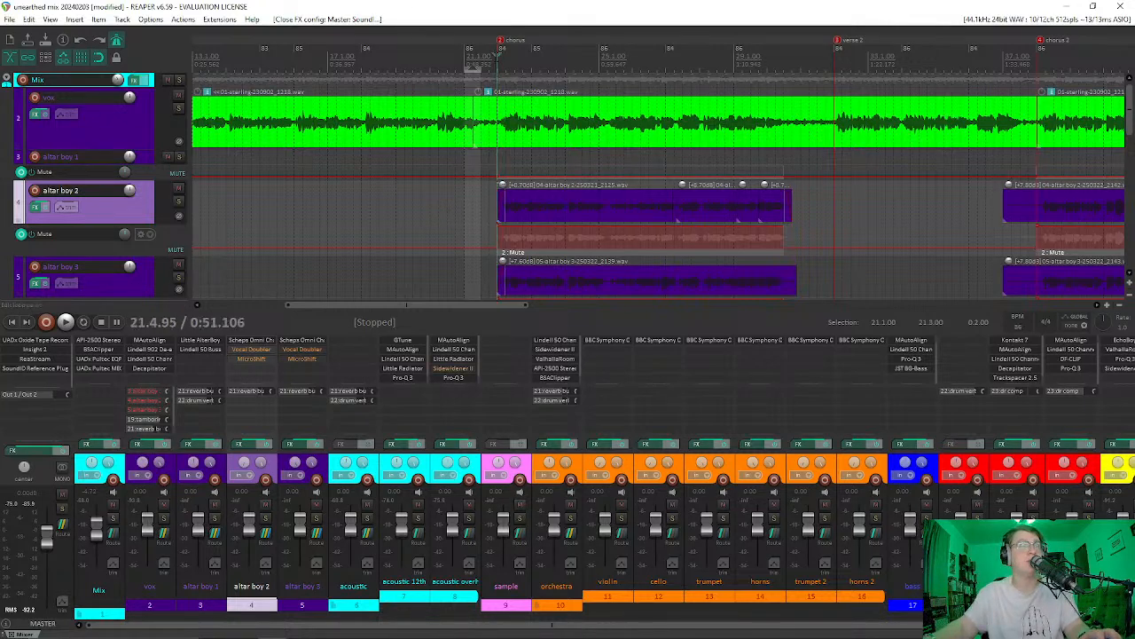
{"action": "mouse_move", "coordinate": [498, 57]}
{"action": "left_mouse_down"}
{"action": "mouse_move", "coordinate": [830, 67]}
{"action": "mouse_move", "coordinate": [807, 67]}
{"action": "left_mouse_up"}
{"action": "left_click", "coordinate": [84, 324]}
{"action": "key", "text": "space"}
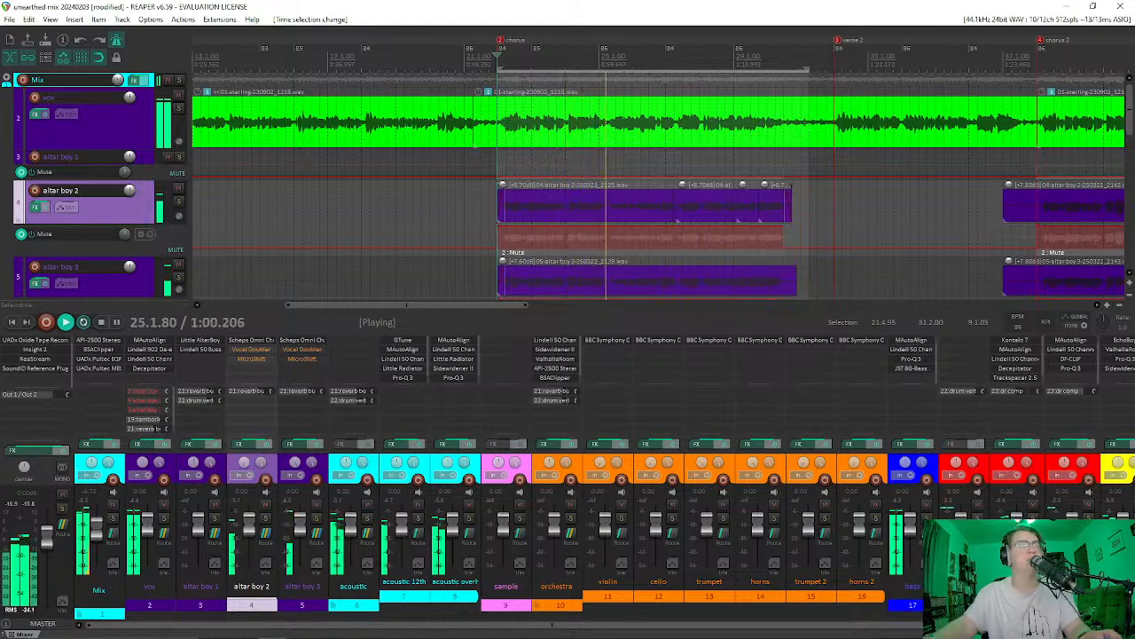
Step: Stop playback, hide the mixer, and place the edit cursor at 28.1.00 in the chorus
{"action": "scroll", "coordinate": [535, 177], "scroll_direction": "up", "scroll_amount": 5}
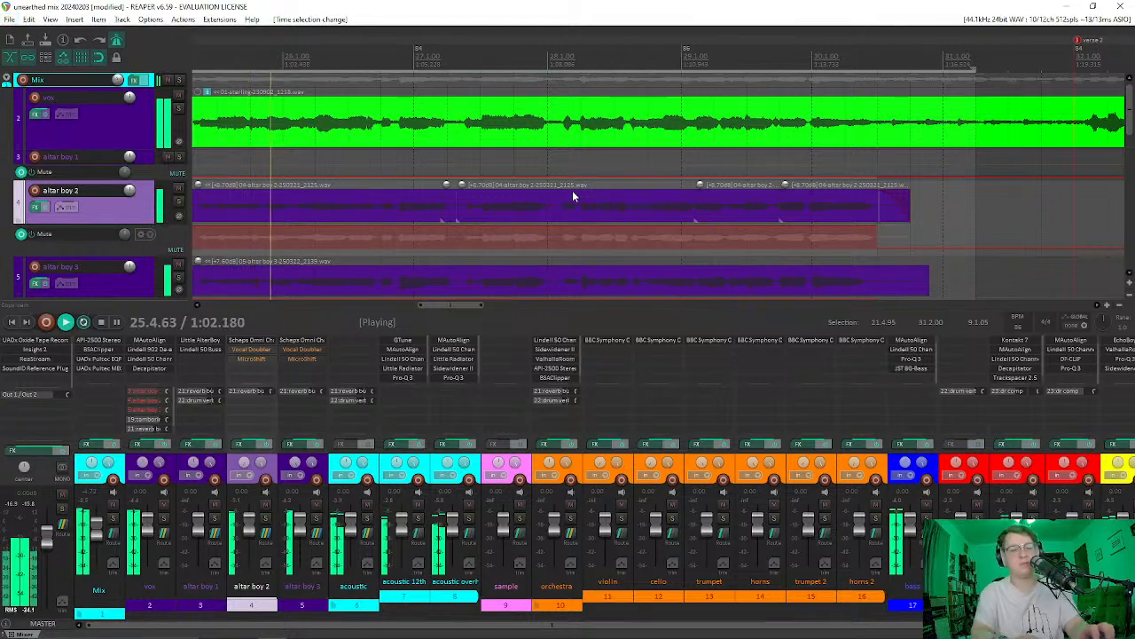
{"action": "key", "text": "space"}
{"action": "left_click", "coordinate": [415, 158]}
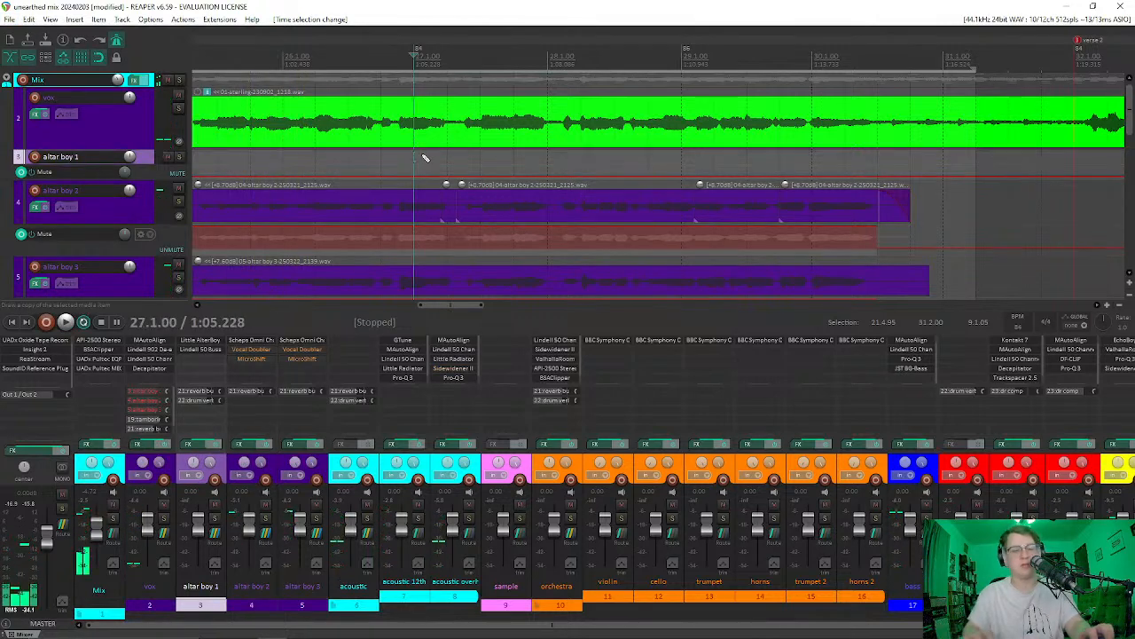
{"action": "key", "text": "ctrl+m"}
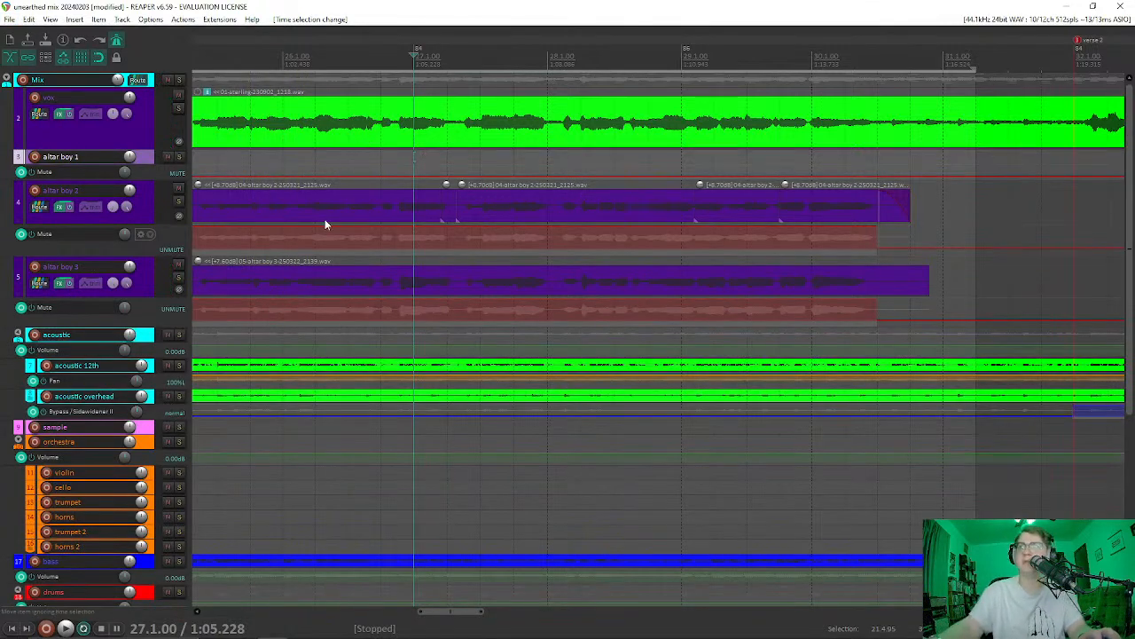
{"action": "left_click", "coordinate": [547, 158]}
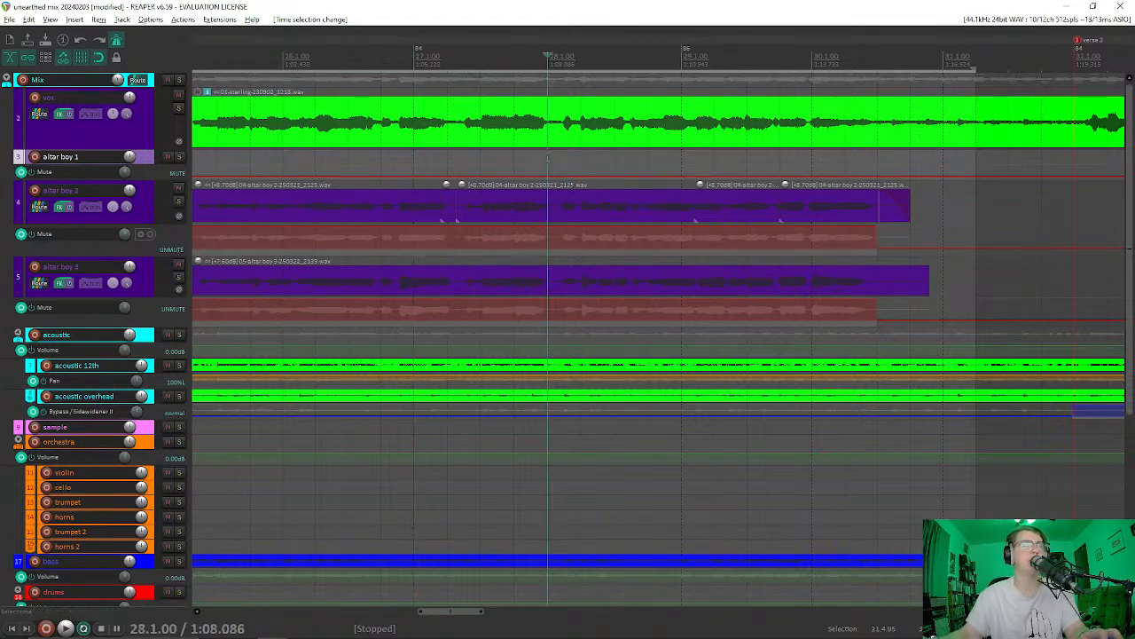
Step: Select the vox item and place the edit cursor at 28.1.91, just before the vocal onset near beat 28.2
{"action": "scroll", "coordinate": [550, 178], "scroll_direction": "up", "scroll_amount": 3}
{"action": "scroll", "coordinate": [547, 182], "scroll_direction": "up", "scroll_amount": 3}
{"action": "scroll", "coordinate": [546, 177], "scroll_direction": "down", "scroll_amount": 3}
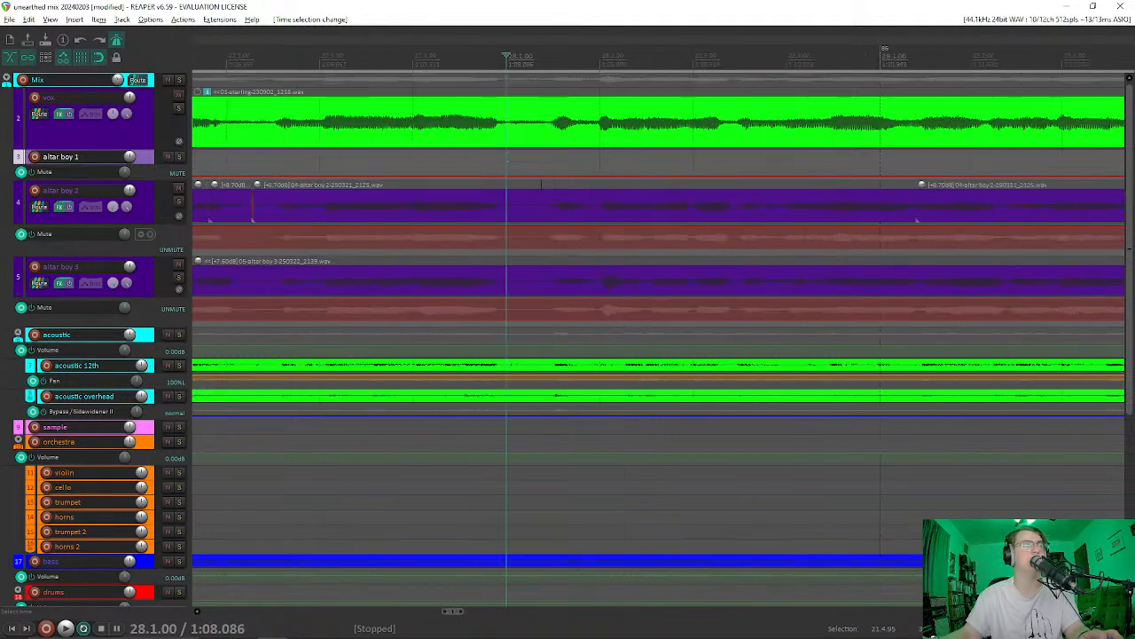
{"action": "left_click", "coordinate": [552, 124]}
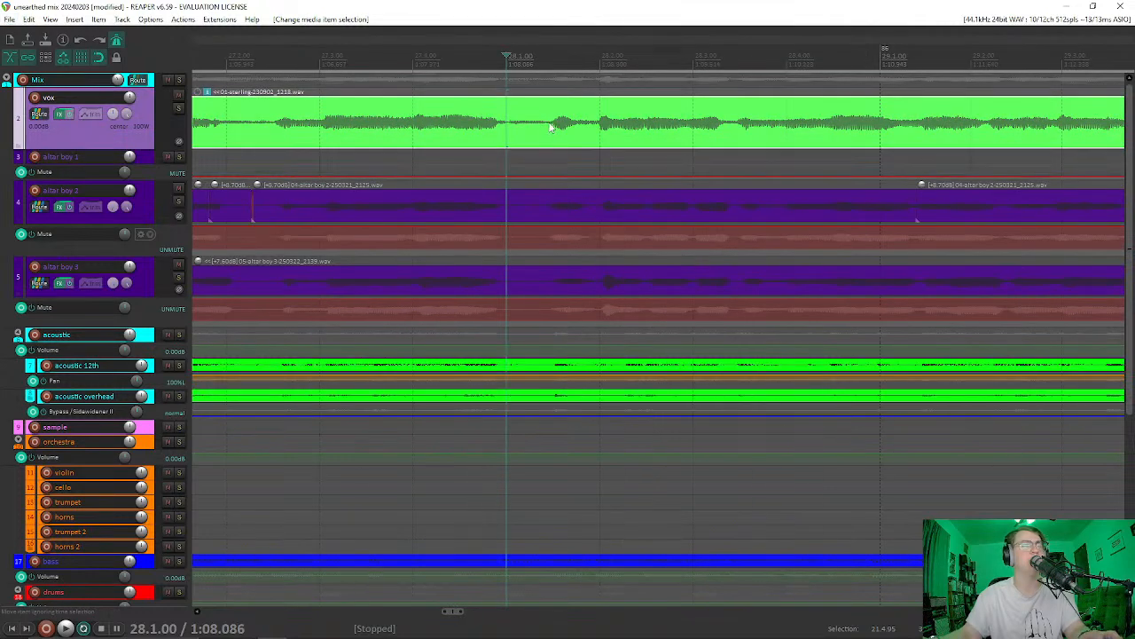
{"action": "left_click", "coordinate": [552, 125]}
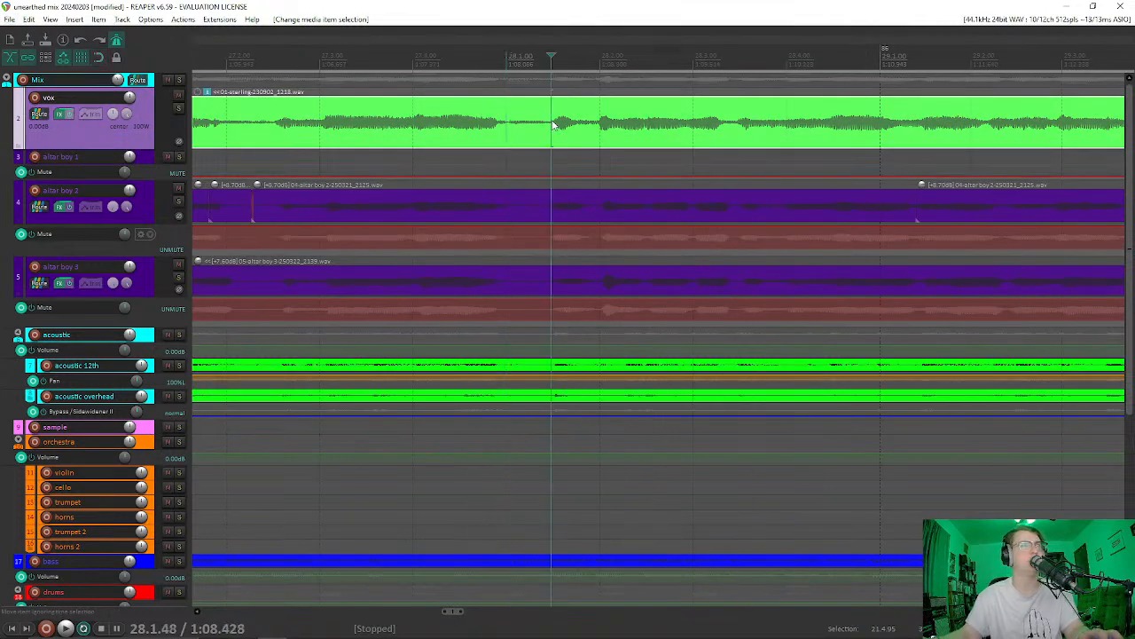
{"action": "left_click", "coordinate": [602, 139]}
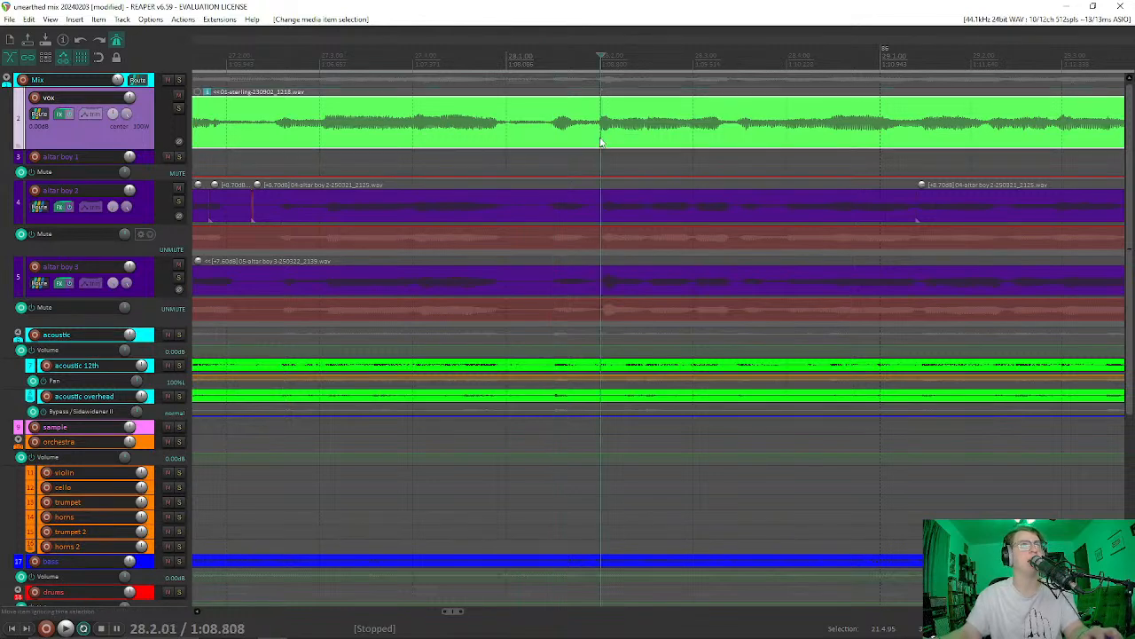
{"action": "scroll", "coordinate": [602, 142], "scroll_direction": "up", "scroll_amount": 5}
{"action": "left_click", "coordinate": [584, 144]}
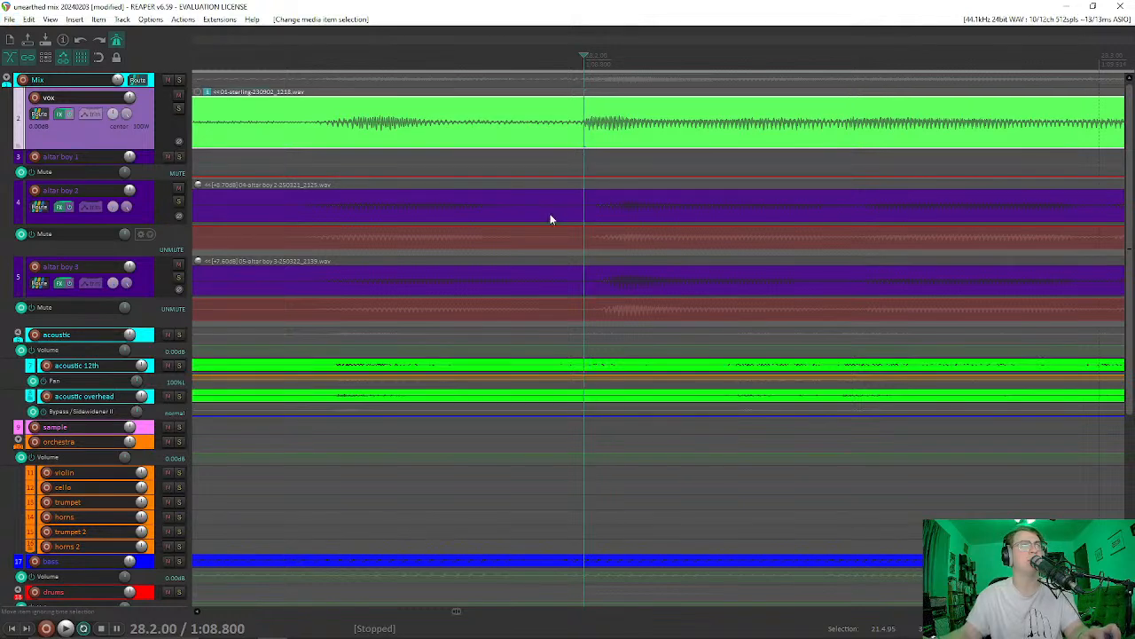
{"action": "left_click", "coordinate": [538, 128]}
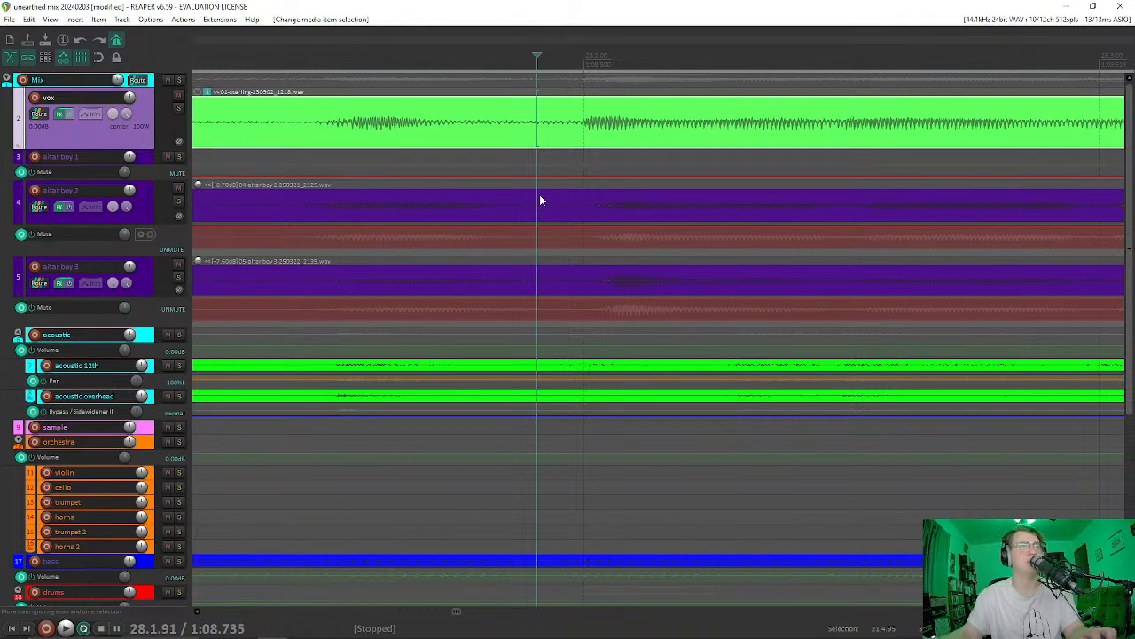
{"action": "scroll", "coordinate": [558, 275], "scroll_direction": "down", "scroll_amount": 5}
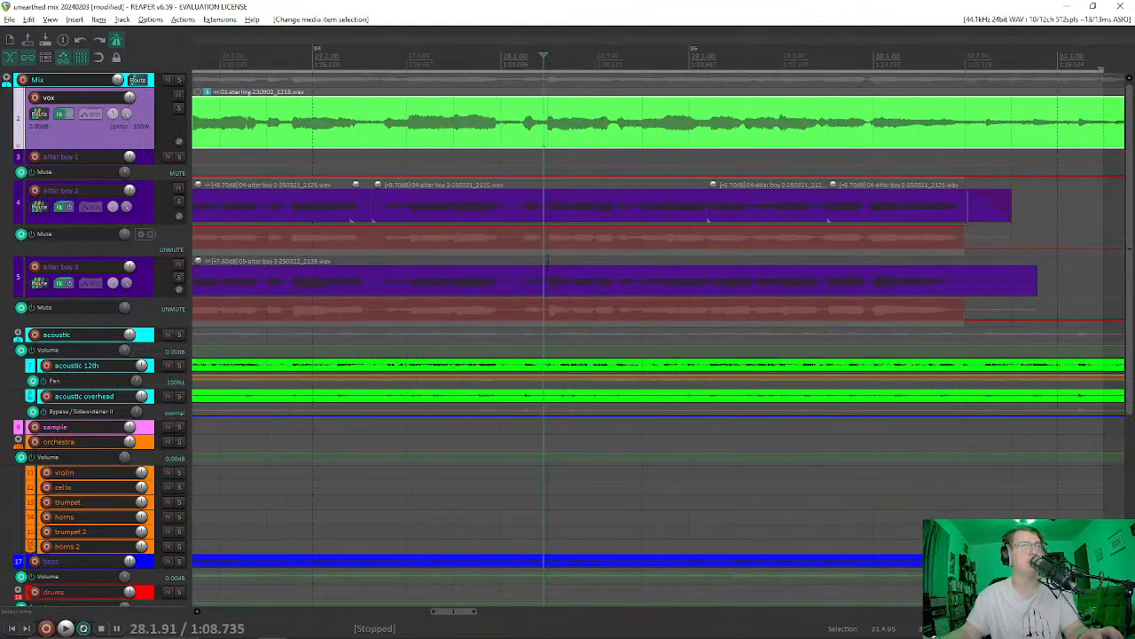
Step: Split the altar boy 2 and altar boy 3 items at 28.1.91 and slip the contents after the split slightly earlier to match the vox
{"action": "scroll", "coordinate": [566, 188], "scroll_direction": "up", "scroll_amount": 6}
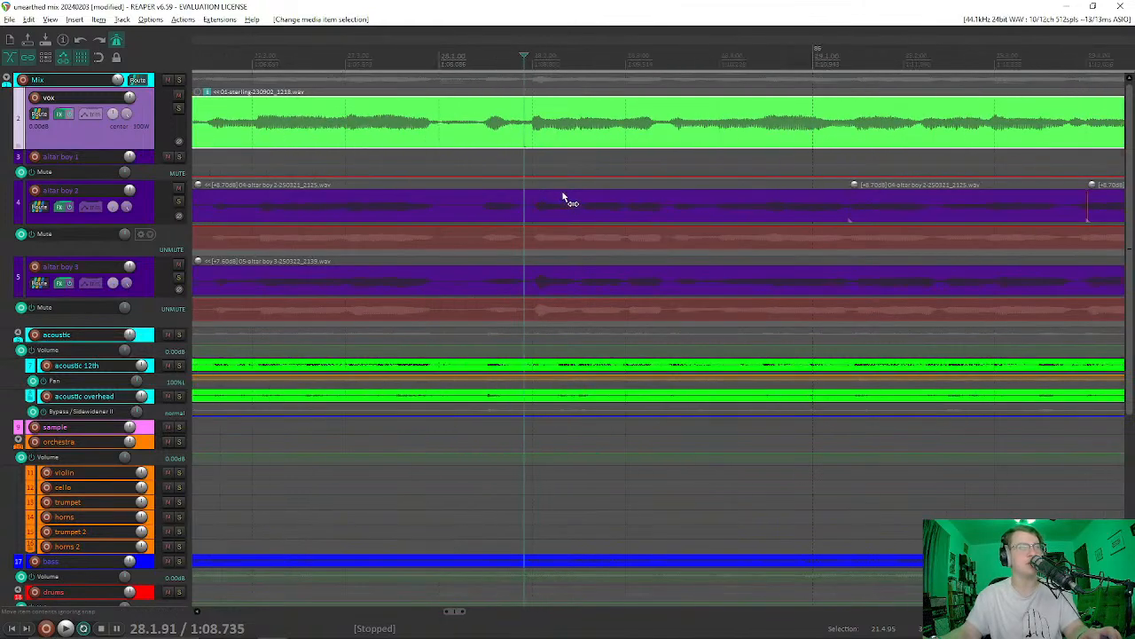
{"action": "left_click", "coordinate": [510, 212]}
{"action": "left_click", "coordinate": [506, 287], "text": "ctrl"}
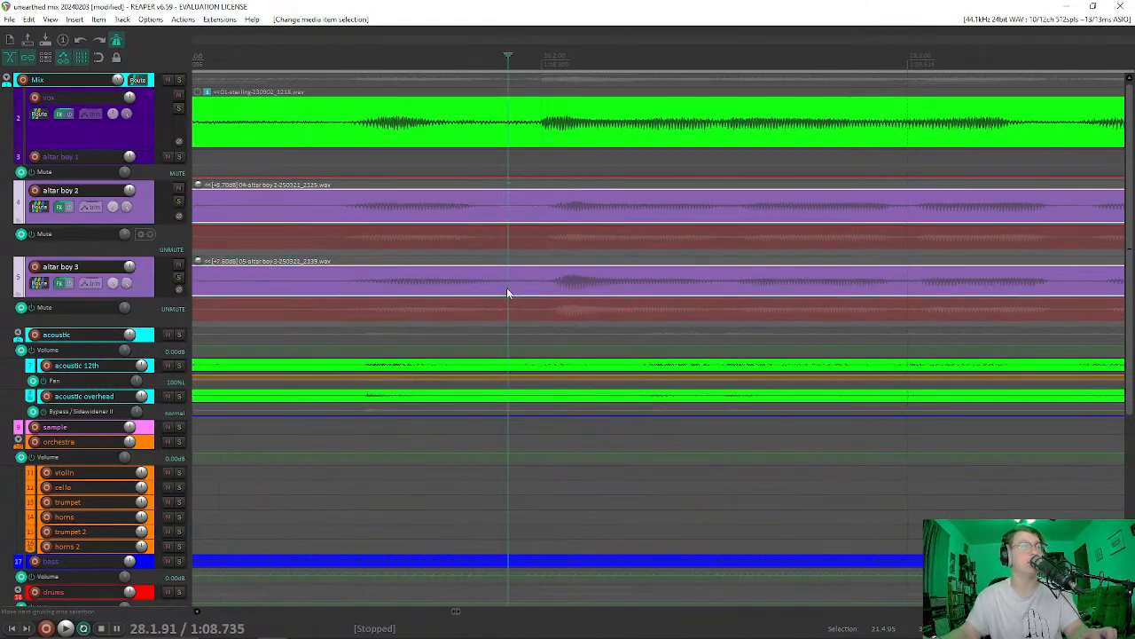
{"action": "key", "text": "s"}
{"action": "left_click_drag", "start_coordinate": [592, 215], "coordinate": [563, 204]}
{"action": "scroll", "coordinate": [552, 208], "scroll_direction": "up", "scroll_amount": 4}
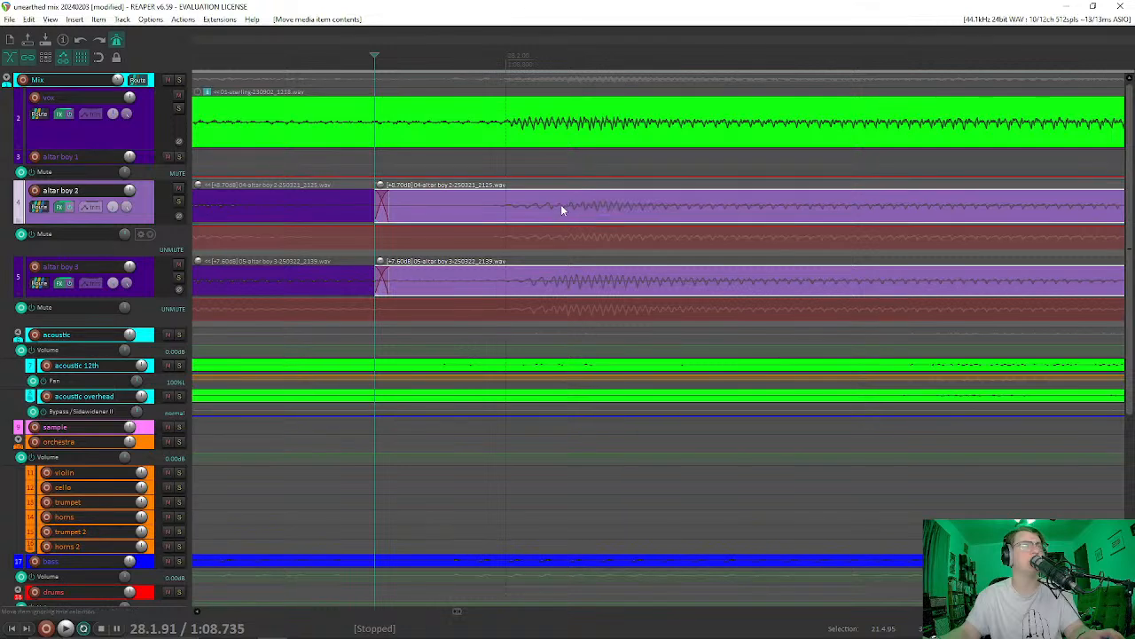
Step: Fine-tune the altar boy 3 item after the new split by shifting it slightly earlier against the vox waveform near beat 28.2
{"action": "left_click", "coordinate": [452, 279]}
{"action": "left_click_drag", "start_coordinate": [591, 271], "coordinate": [583, 278]}
{"action": "scroll", "coordinate": [466, 255], "scroll_direction": "down", "scroll_amount": 7}
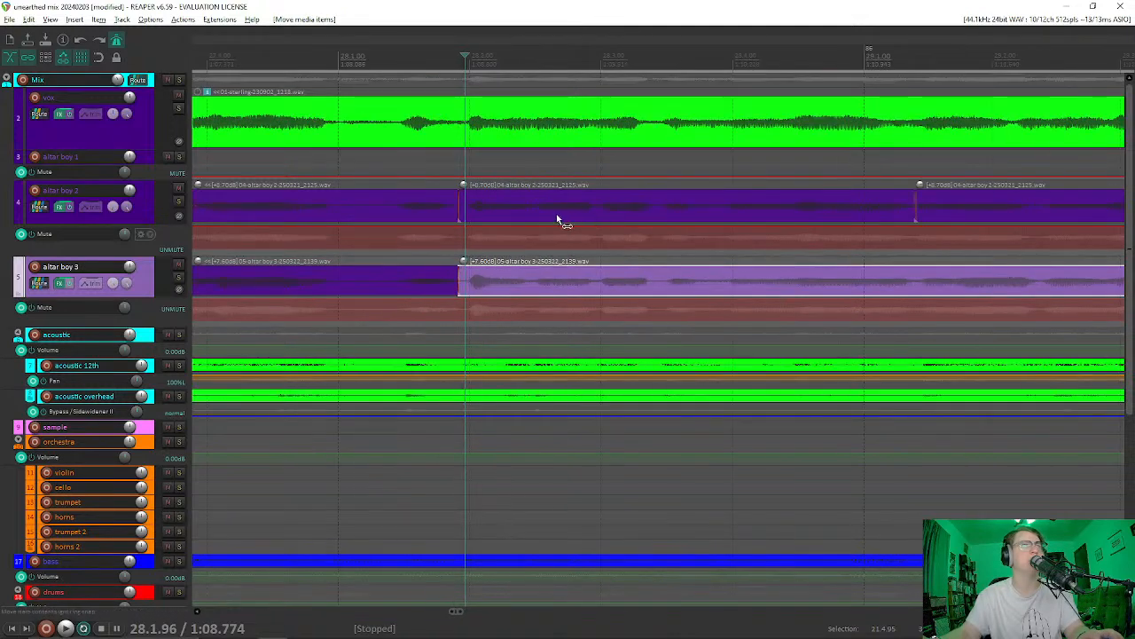
Step: Play the chorus from 28.1.23 to check the backing vocals' timing across the new edit, and stop playback
{"action": "left_click", "coordinate": [369, 110]}
{"action": "key", "text": "space"}
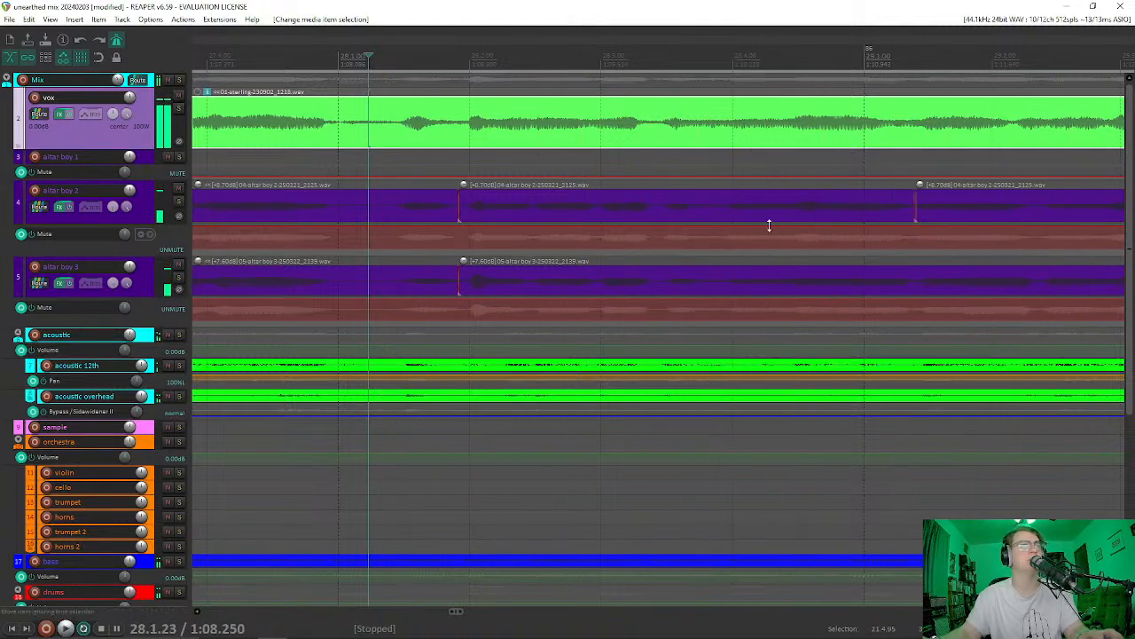
{"action": "left_click", "coordinate": [719, 250]}
{"action": "key", "text": "space"}
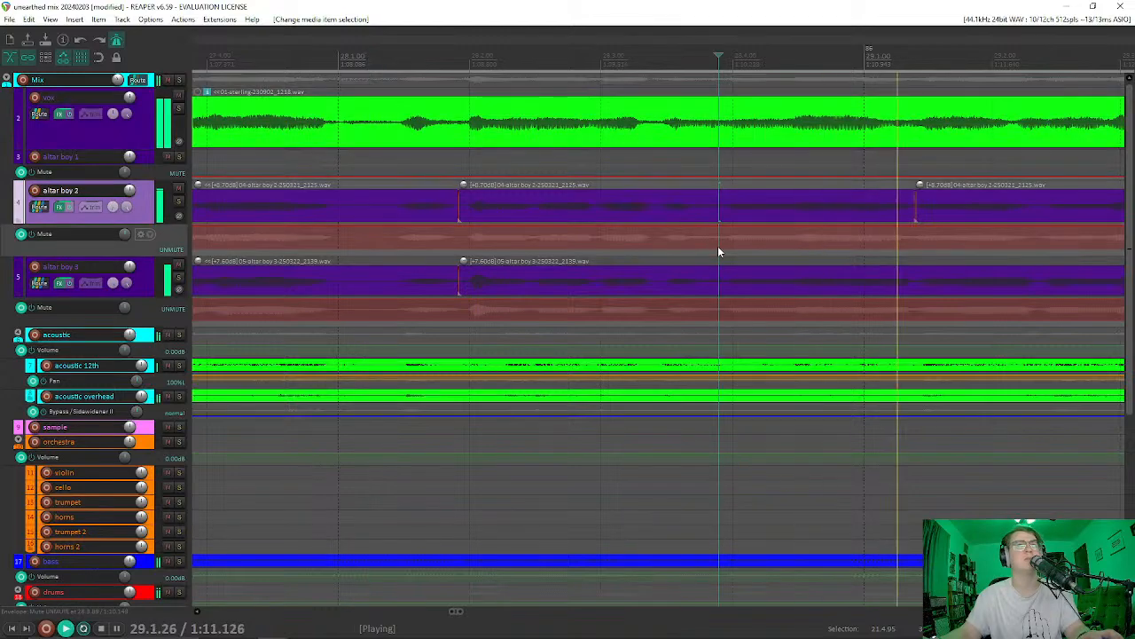
{"action": "key", "text": "space"}
Step: Split the altar boy 3 item at 29.1.40, in line with the altar boy 2 split, and slip the following contents slightly earlier
{"action": "scroll", "coordinate": [636, 251], "scroll_direction": "down", "scroll_amount": 4}
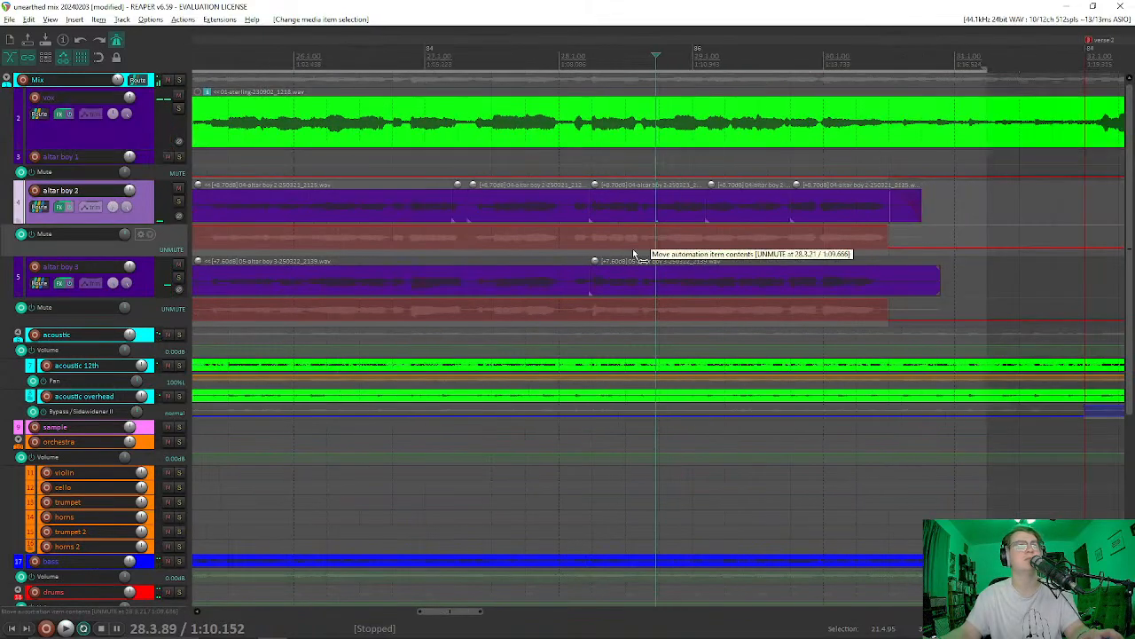
{"action": "scroll", "coordinate": [788, 283], "scroll_direction": "up", "scroll_amount": 3}
{"action": "scroll", "coordinate": [657, 286], "scroll_direction": "up", "scroll_amount": 2}
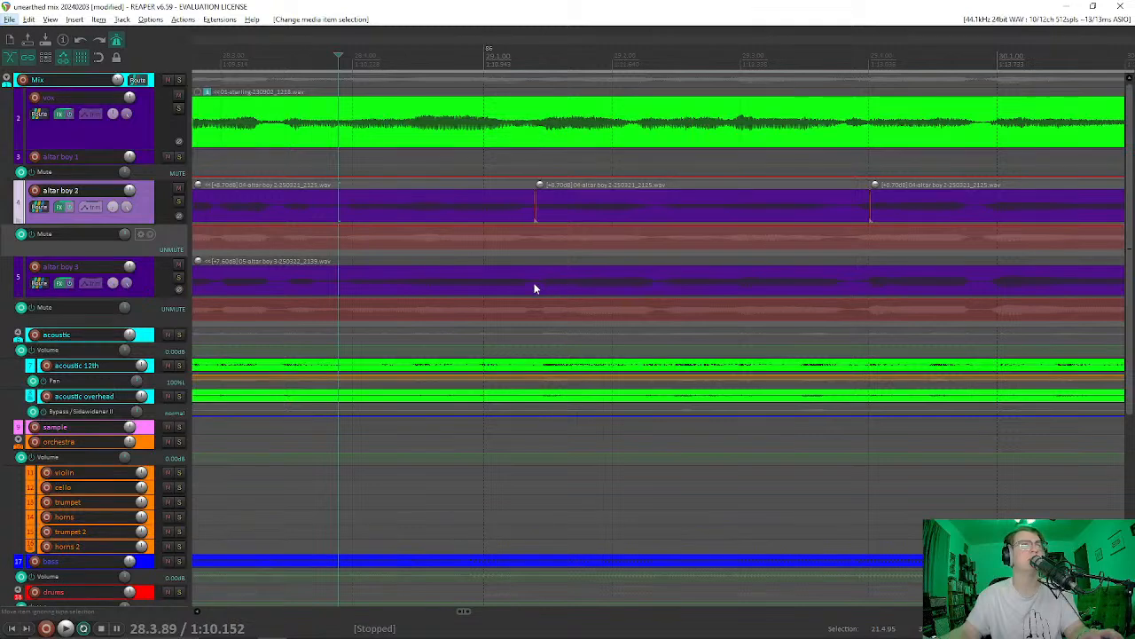
{"action": "left_click", "coordinate": [535, 287]}
{"action": "scroll", "coordinate": [539, 284], "scroll_direction": "up", "scroll_amount": 4}
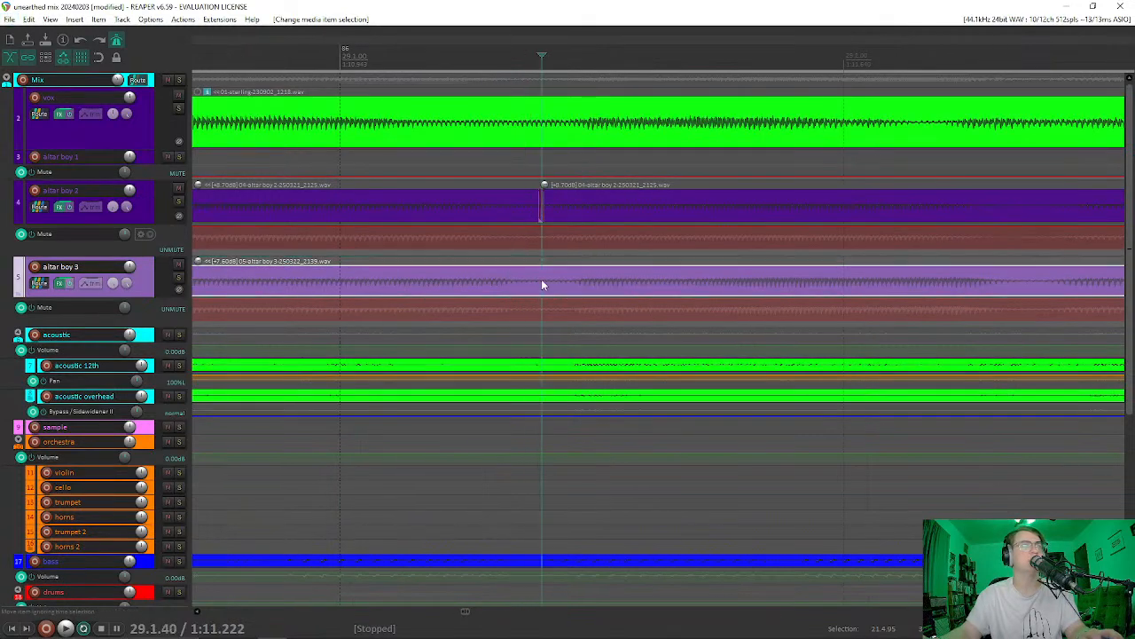
{"action": "key", "text": "s"}
{"action": "left_click_drag", "start_coordinate": [660, 281], "coordinate": [636, 281]}
{"action": "scroll", "coordinate": [581, 280], "scroll_direction": "down", "scroll_amount": 3}
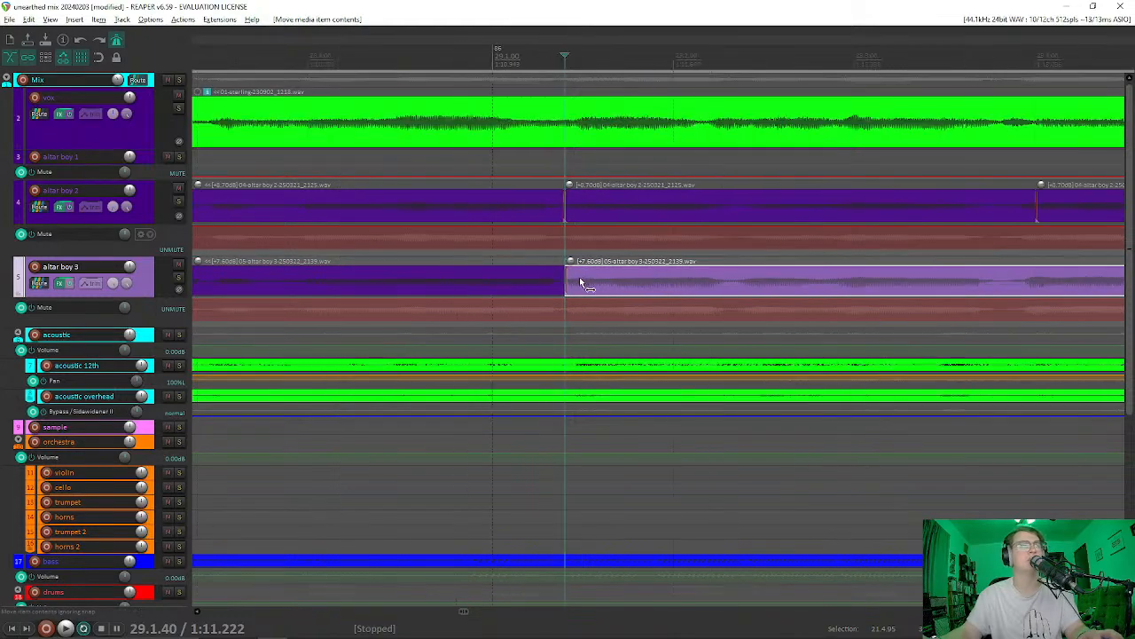
Step: Play from 29.1.32 to check the realigned altar boy 3 phrase against the lead vocal
{"action": "scroll", "coordinate": [712, 288], "scroll_direction": "up", "scroll_amount": 3}
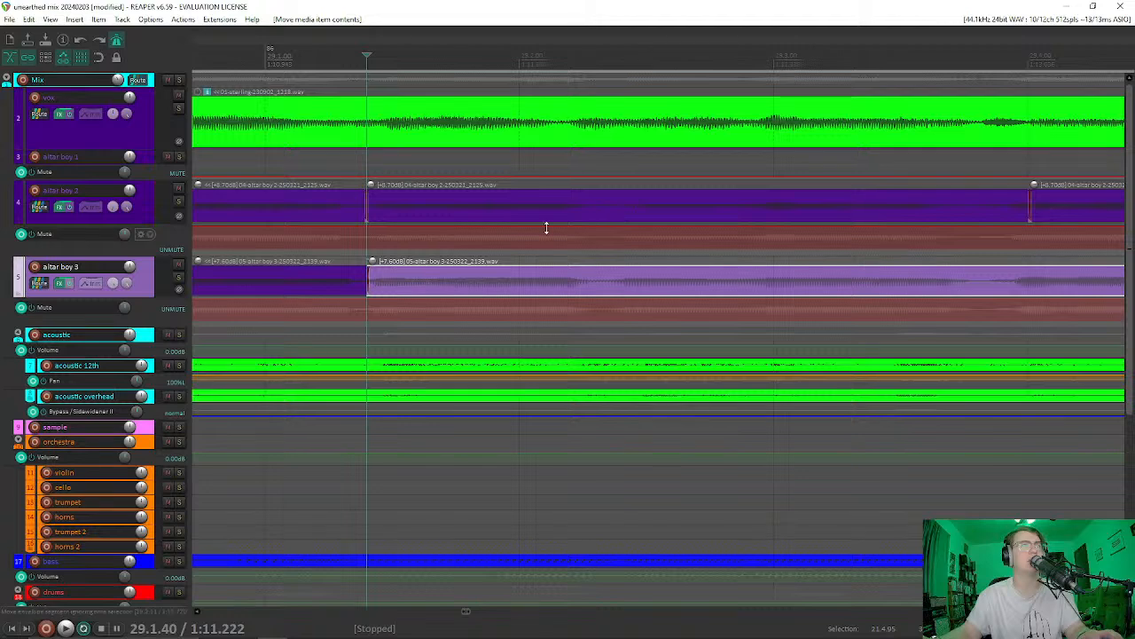
{"action": "left_click", "coordinate": [346, 150]}
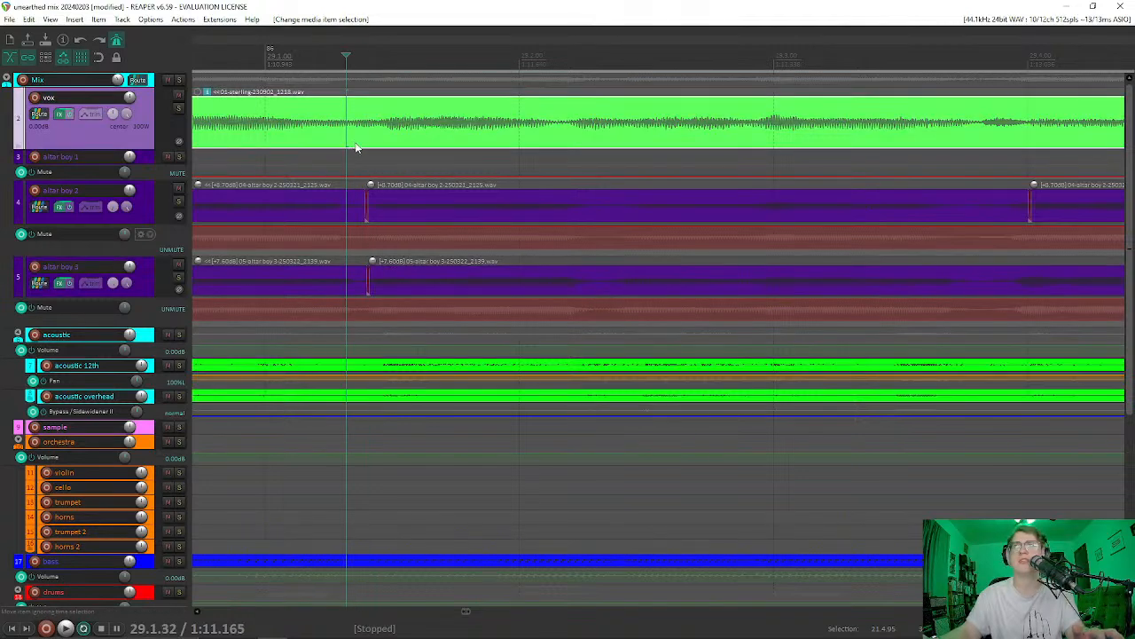
{"action": "key", "text": "space"}
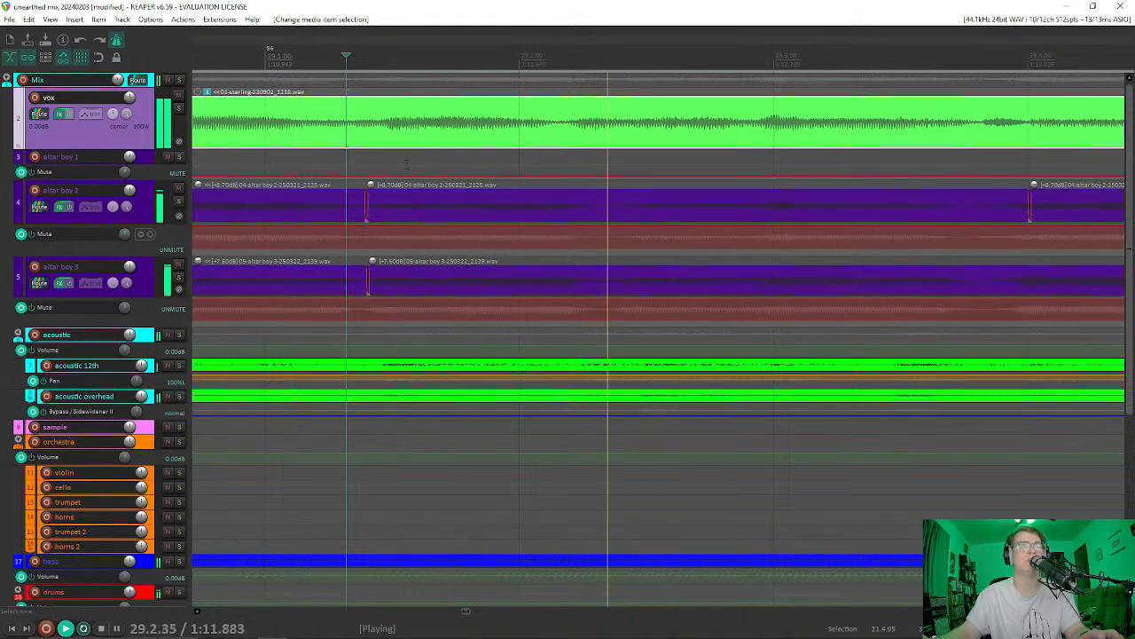
{"action": "key", "text": "space"}
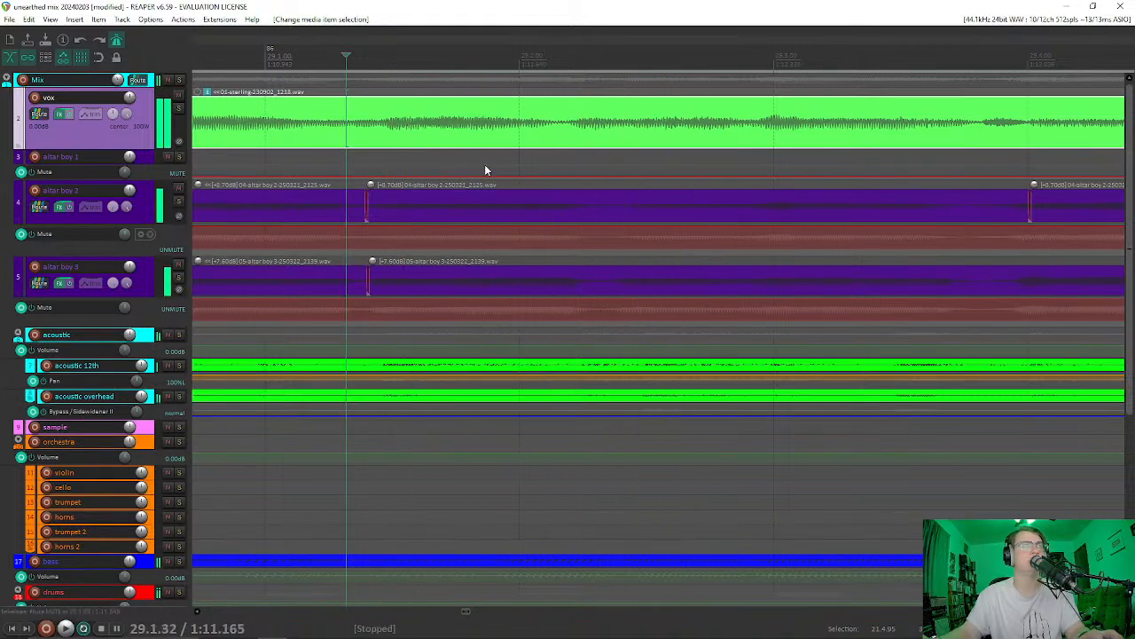
Step: Split the altar boy 2 and altar boy 3 items at 29.2.00 and slip the contents after the split slightly earlier
{"action": "left_click", "coordinate": [519, 211]}
{"action": "left_click", "coordinate": [520, 294], "text": "ctrl"}
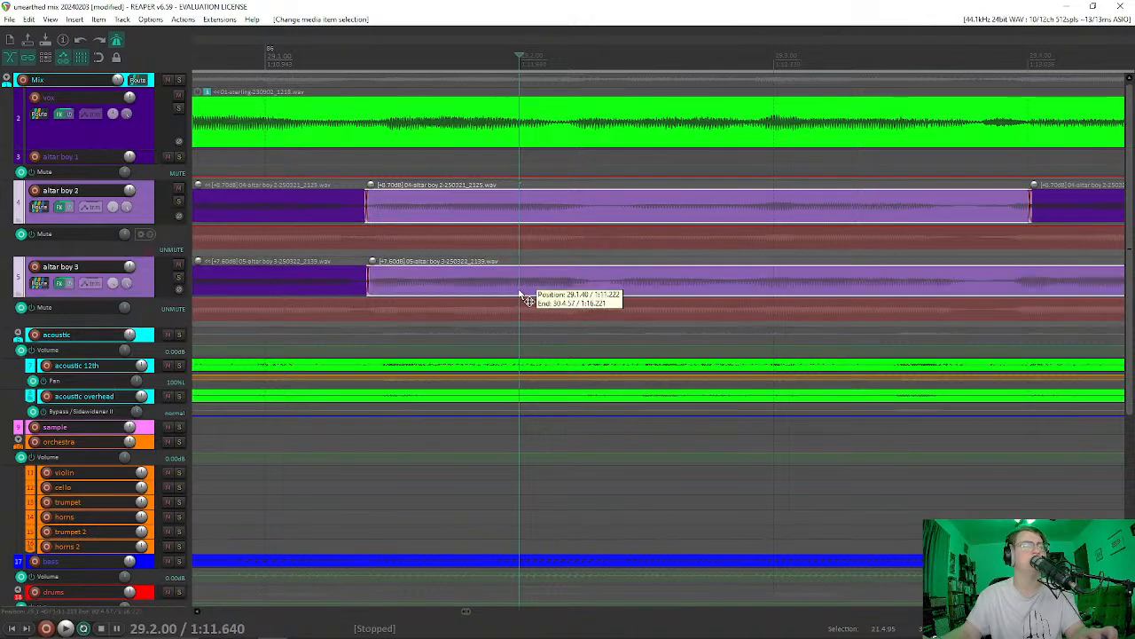
{"action": "key", "text": "s"}
{"action": "left_click_drag", "start_coordinate": [652, 211], "coordinate": [622, 221]}
{"action": "left_click", "coordinate": [557, 133]}
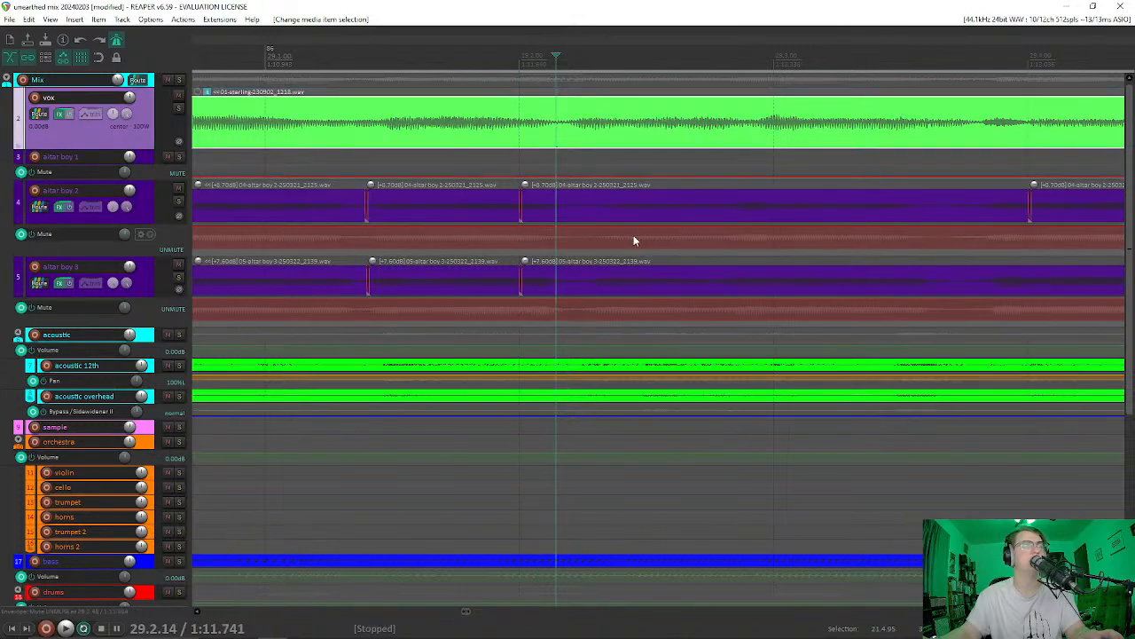
Step: Select the altar boy 2 and altar boy 3 items starting at 29.2.00 and slip their contents a little earlier again
{"action": "left_click", "coordinate": [499, 207]}
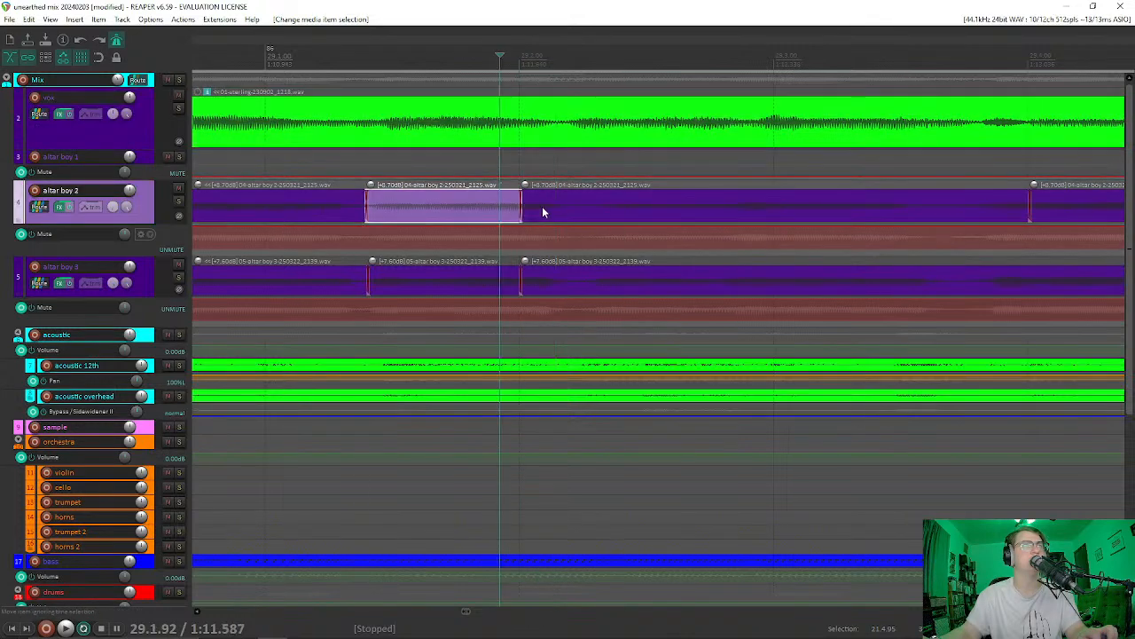
{"action": "left_click", "coordinate": [542, 211]}
{"action": "left_click", "coordinate": [626, 282], "text": "ctrl"}
{"action": "left_click_drag", "start_coordinate": [629, 281], "coordinate": [612, 275]}
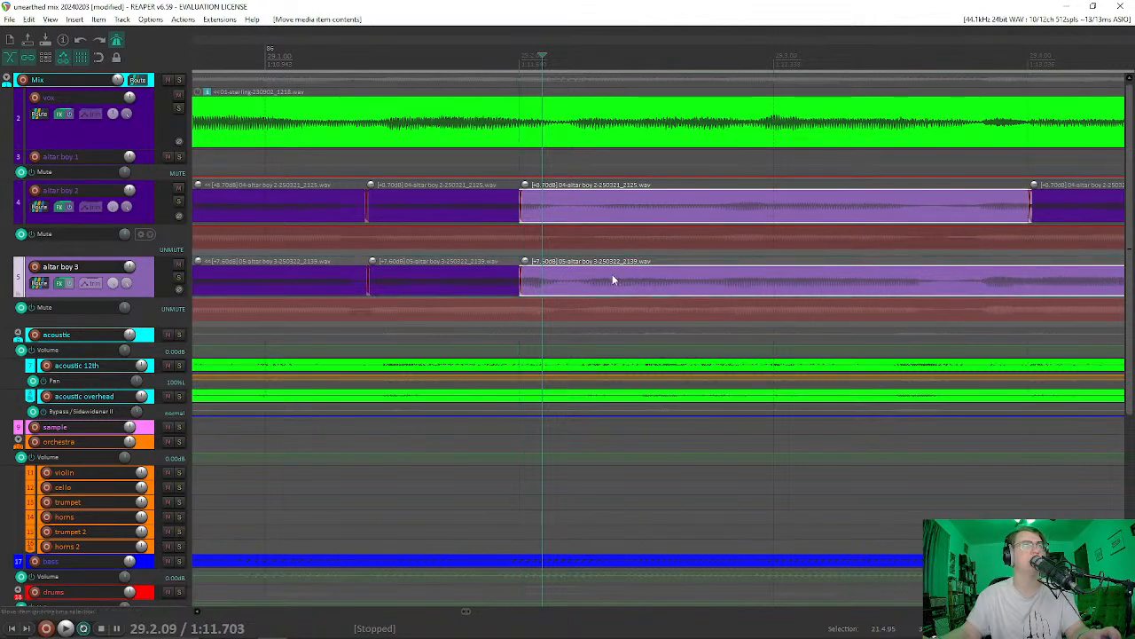
{"action": "left_click", "coordinate": [559, 132]}
Step: Replay the passage from 29.1.34 several times to judge the backing vocals' timing against the lead
{"action": "left_click", "coordinate": [353, 161]}
{"action": "key", "text": "space"}
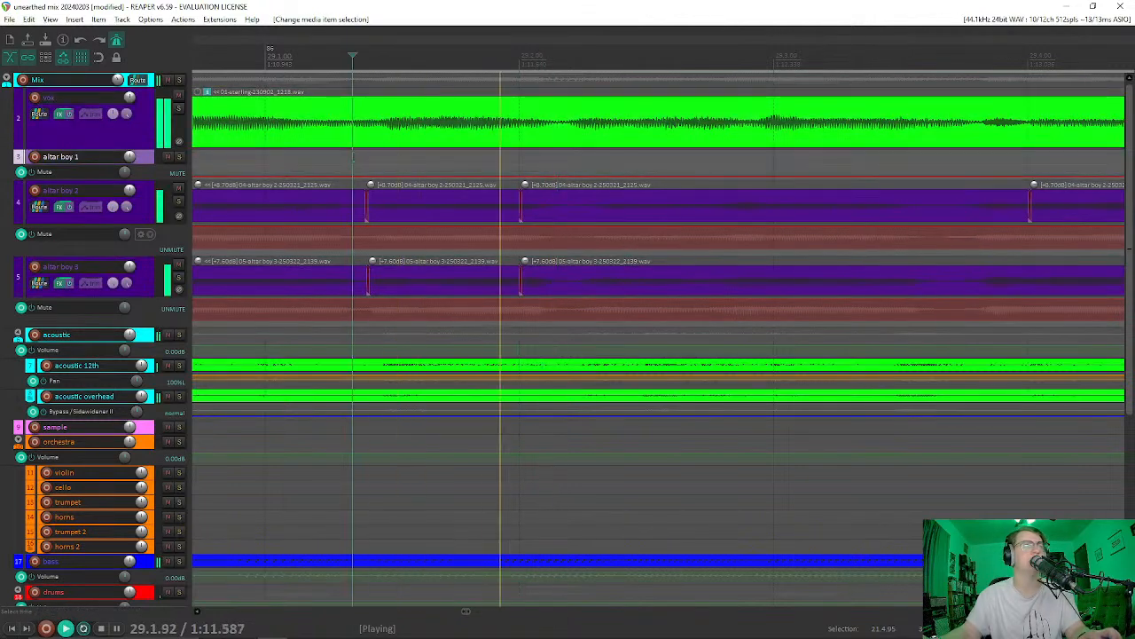
{"action": "key", "text": "space"}
{"action": "key", "text": "space"}
{"action": "key", "text": "space"}
{"action": "key", "text": "space"}
{"action": "key", "text": "space"}
{"action": "key", "text": "space"}
{"action": "key", "text": "space"}
{"action": "key", "text": "space"}
{"action": "key", "text": "space"}
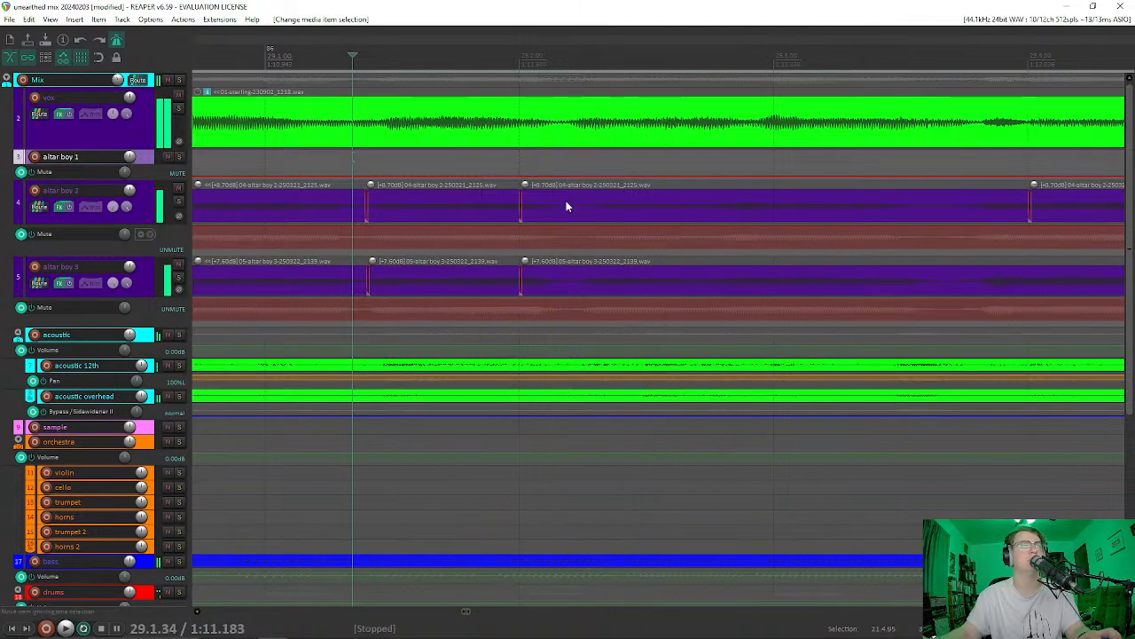
Step: Split the altar boy 2 and altar boy 3 items at 29.2.19 and slip the contents after the split to match the vox
{"action": "left_click", "coordinate": [568, 218]}
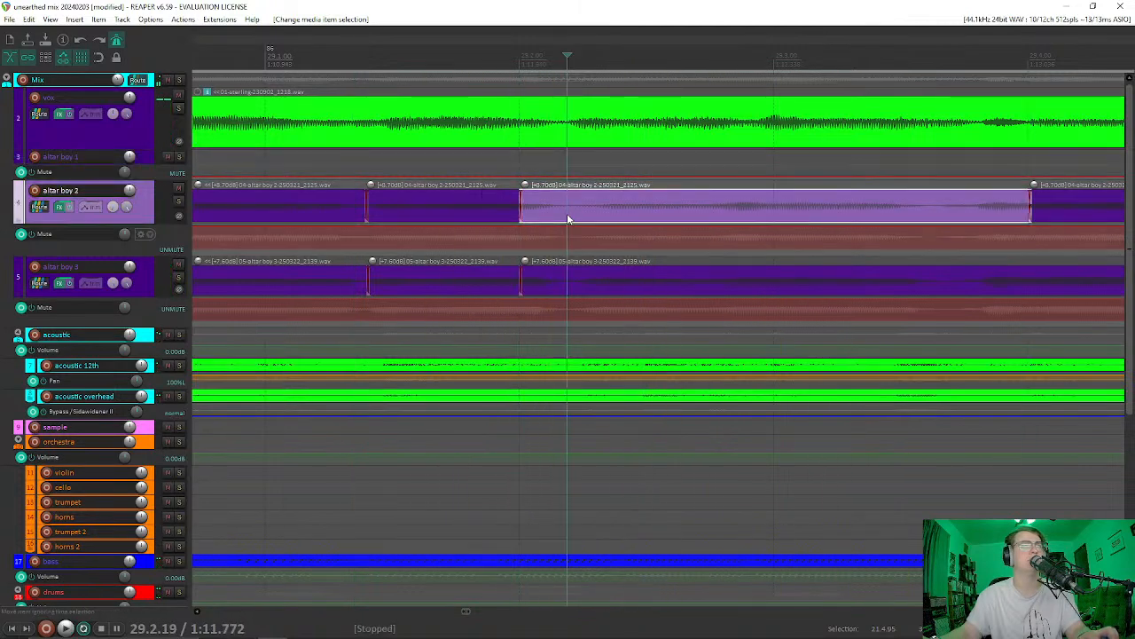
{"action": "left_click", "coordinate": [567, 288], "text": "ctrl"}
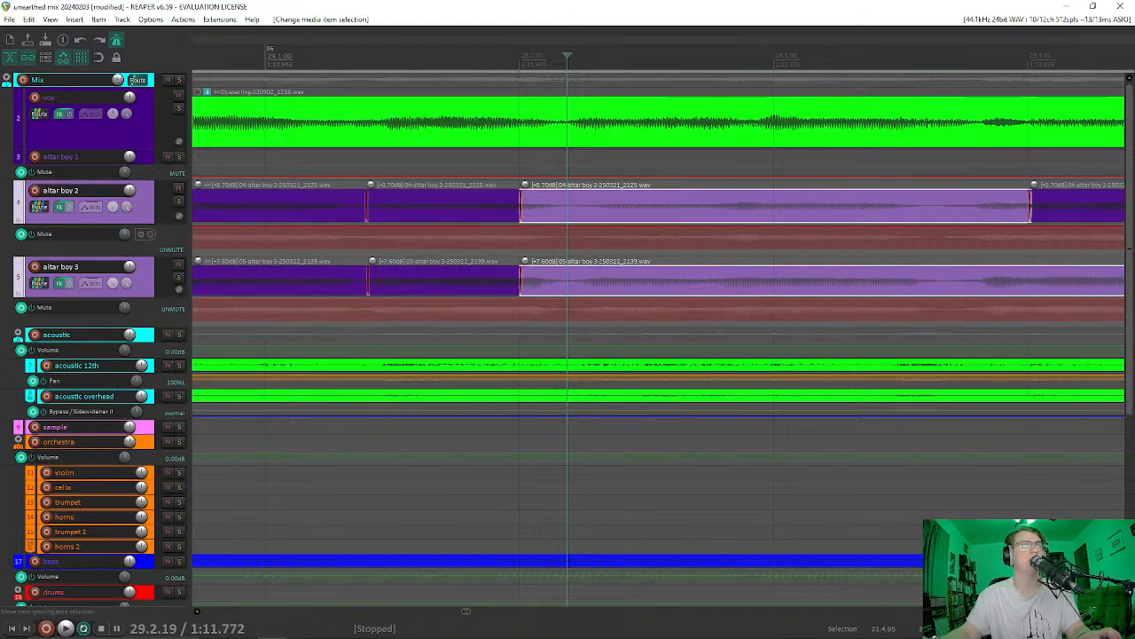
{"action": "key", "text": "s"}
{"action": "left_click_drag", "start_coordinate": [625, 211], "coordinate": [664, 215]}
{"action": "left_click", "coordinate": [627, 214]}
Step: Play from 29.1.34 to check the transition across the 29.2.19 split
{"action": "left_click", "coordinate": [354, 102]}
{"action": "key", "text": "space"}
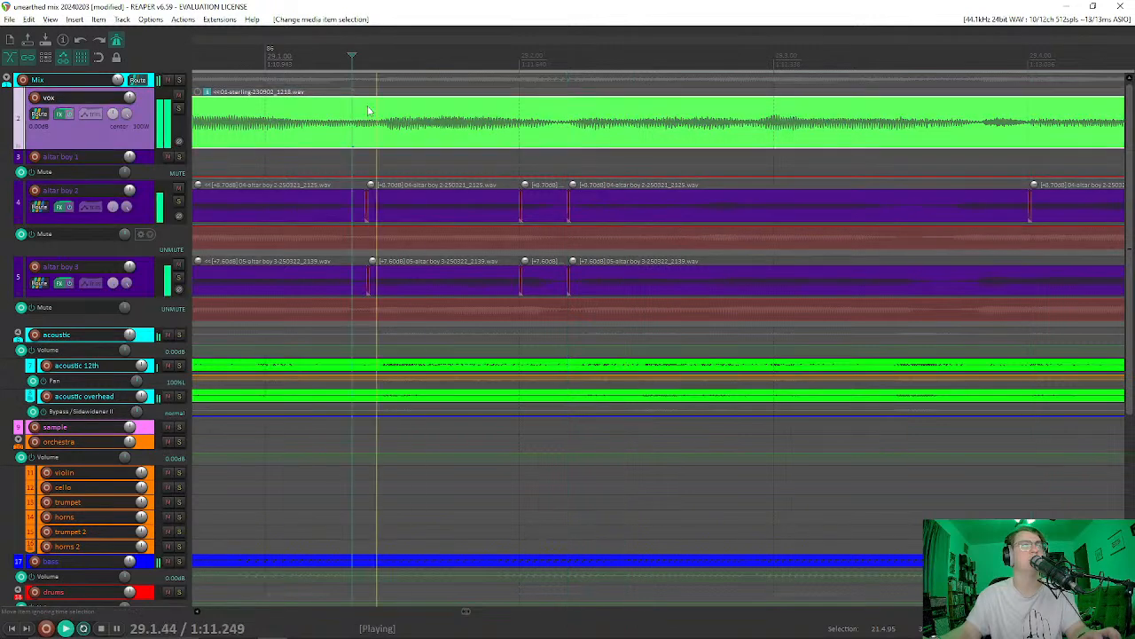
{"action": "key", "text": "space"}
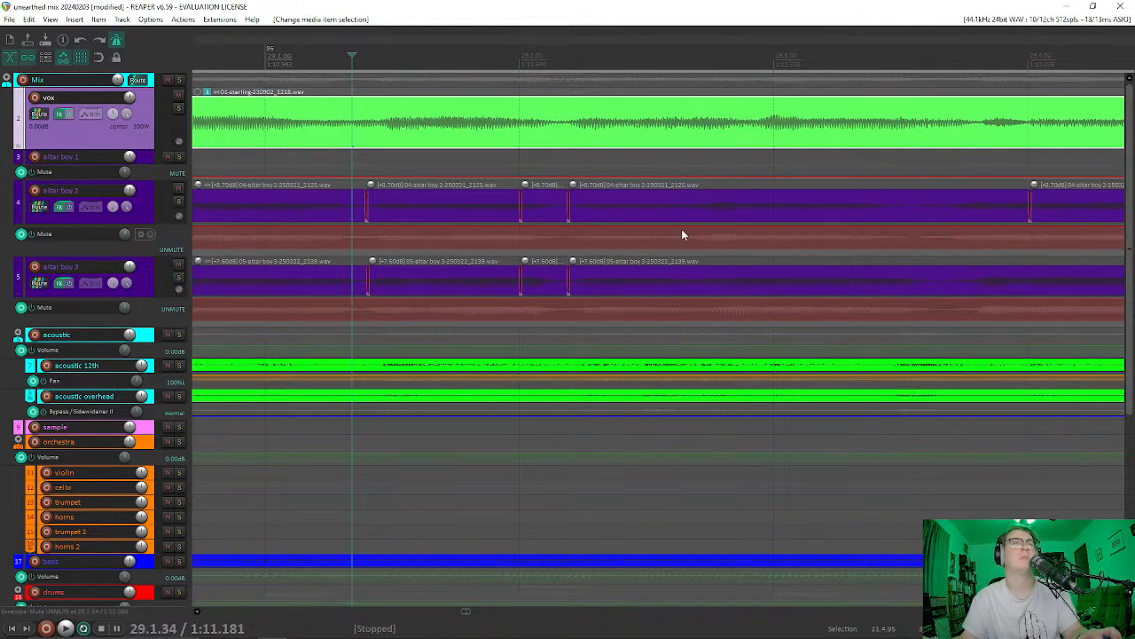
Step: Slip only the contents of the altar boy 2 item starting at 29.2.19 and check the alignment by playing from 29.2.01
{"action": "left_click", "coordinate": [658, 213]}
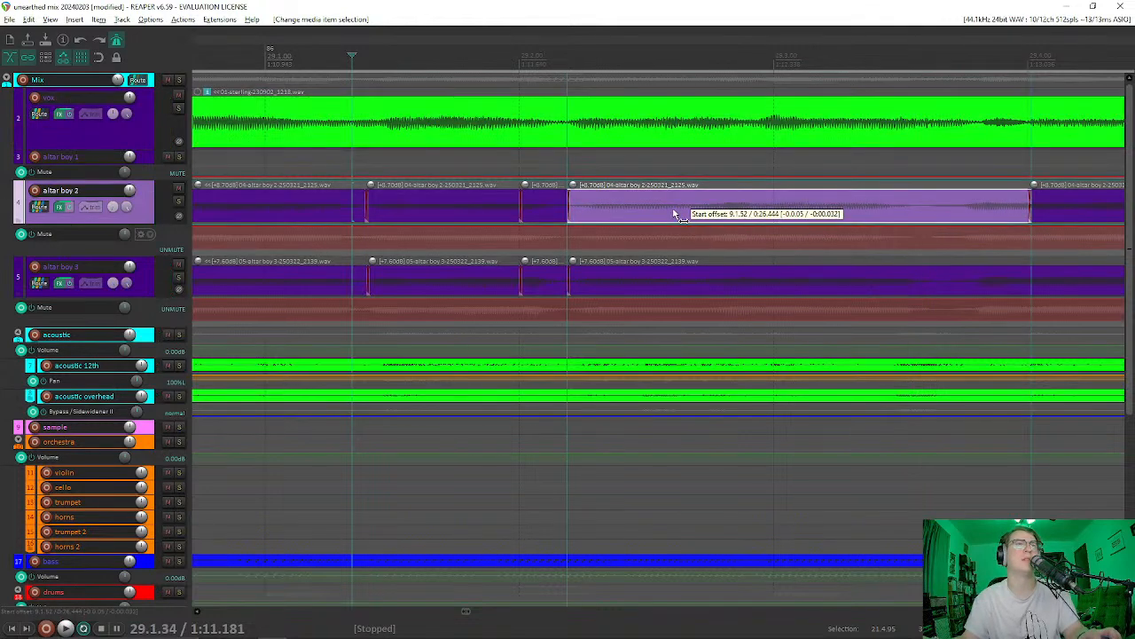
{"action": "left_click_drag", "start_coordinate": [674, 213], "coordinate": [714, 216]}
{"action": "left_click", "coordinate": [524, 124]}
{"action": "key", "text": "space"}
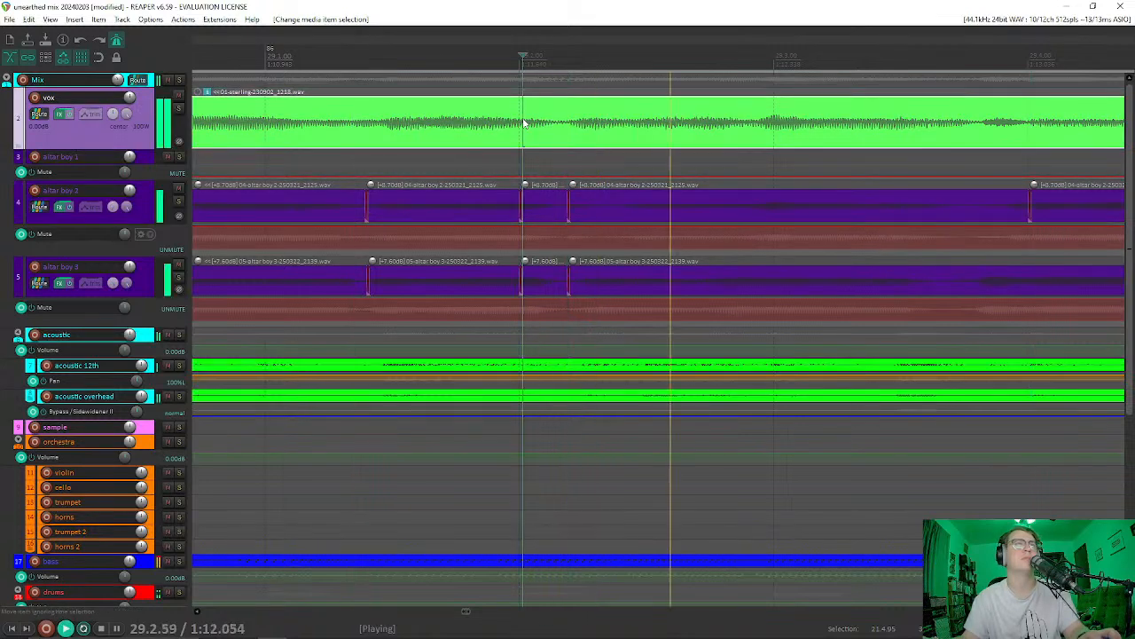
{"action": "key", "text": "space"}
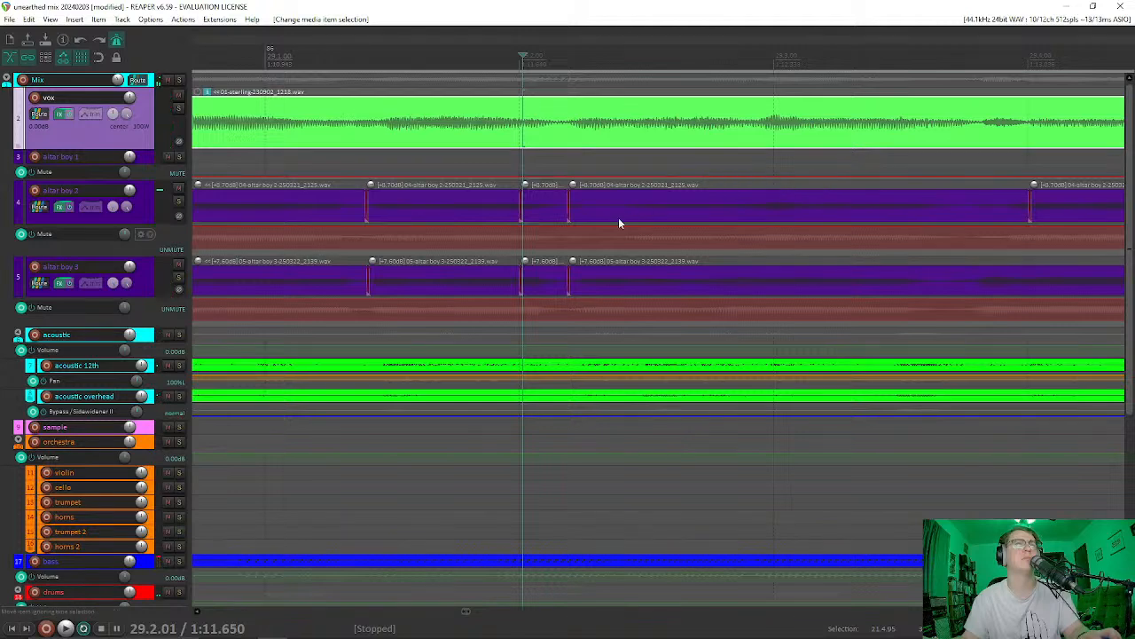
Step: Place the edit cursor just before the 29.1.40 splits and play the phrase again to compare altar boy 2 with the lead
{"action": "left_click", "coordinate": [624, 212]}
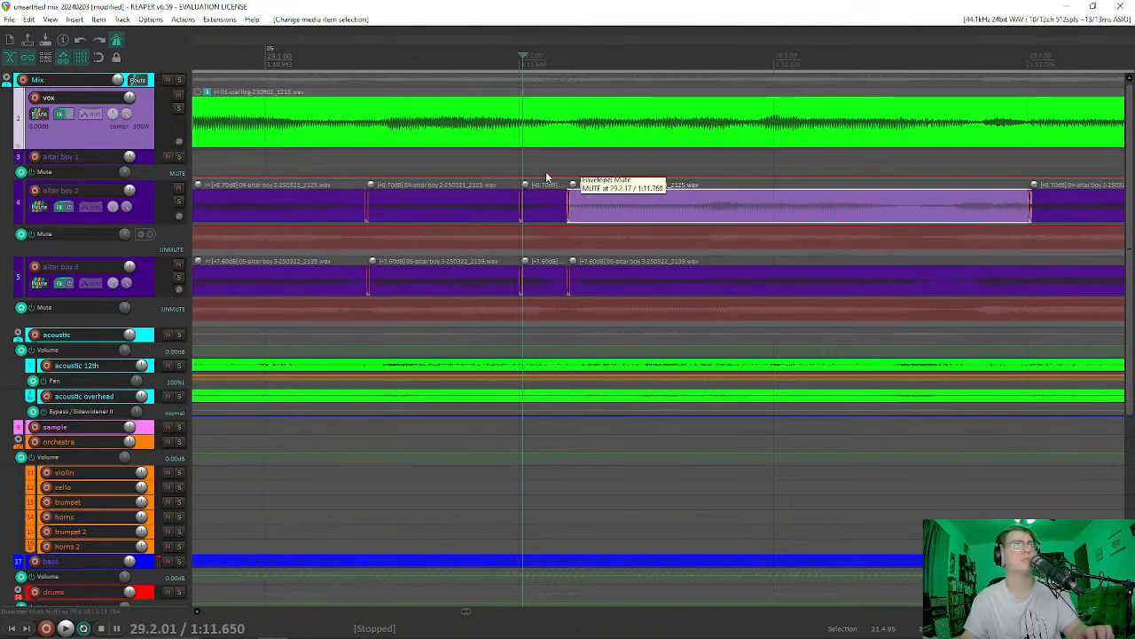
{"action": "left_click", "coordinate": [366, 112]}
{"action": "key", "text": "space"}
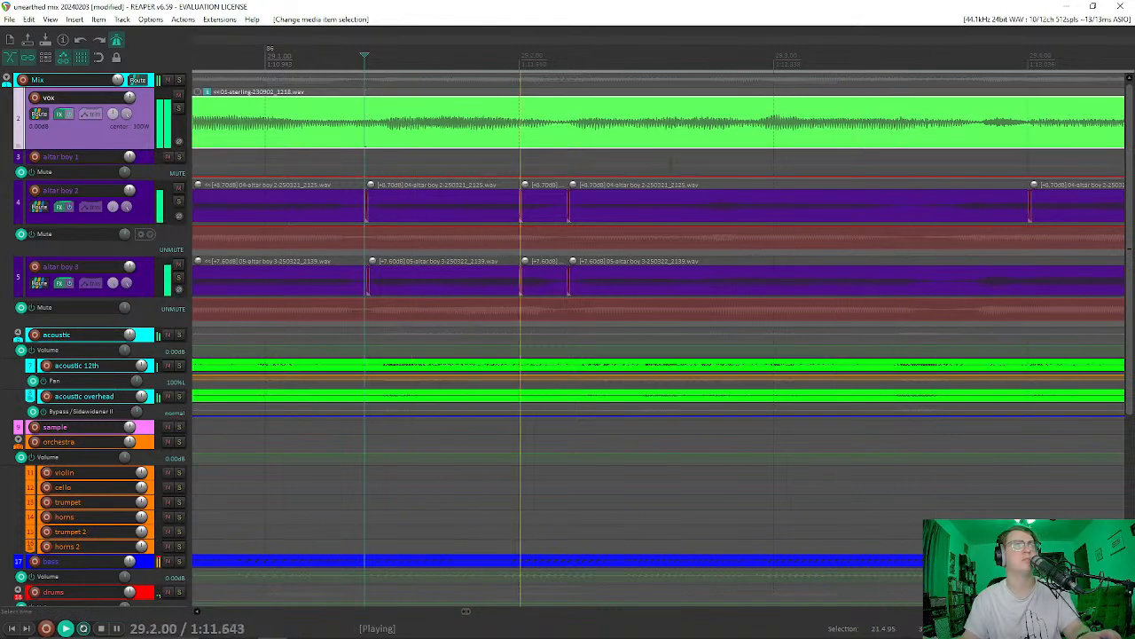
{"action": "key", "text": "space"}
Step: Solo the vox track, audition it from about 29.2.65 and from 29.2.09, and turn the solo off again
{"action": "left_click", "coordinate": [684, 129]}
{"action": "left_click", "coordinate": [179, 108]}
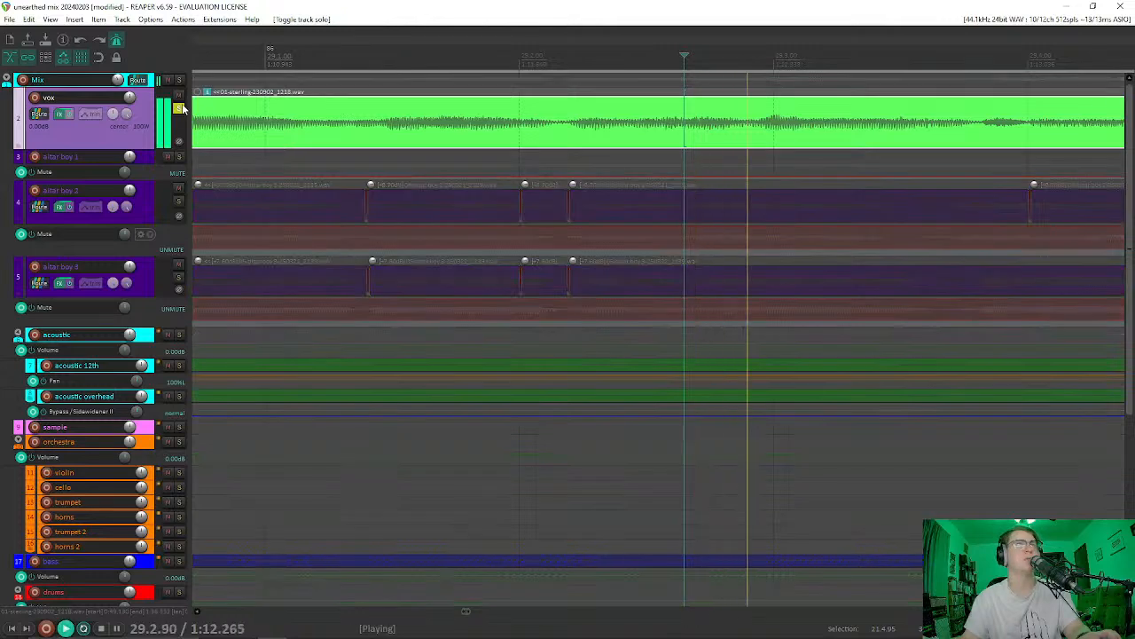
{"action": "key", "text": "space"}
{"action": "key", "text": "space"}
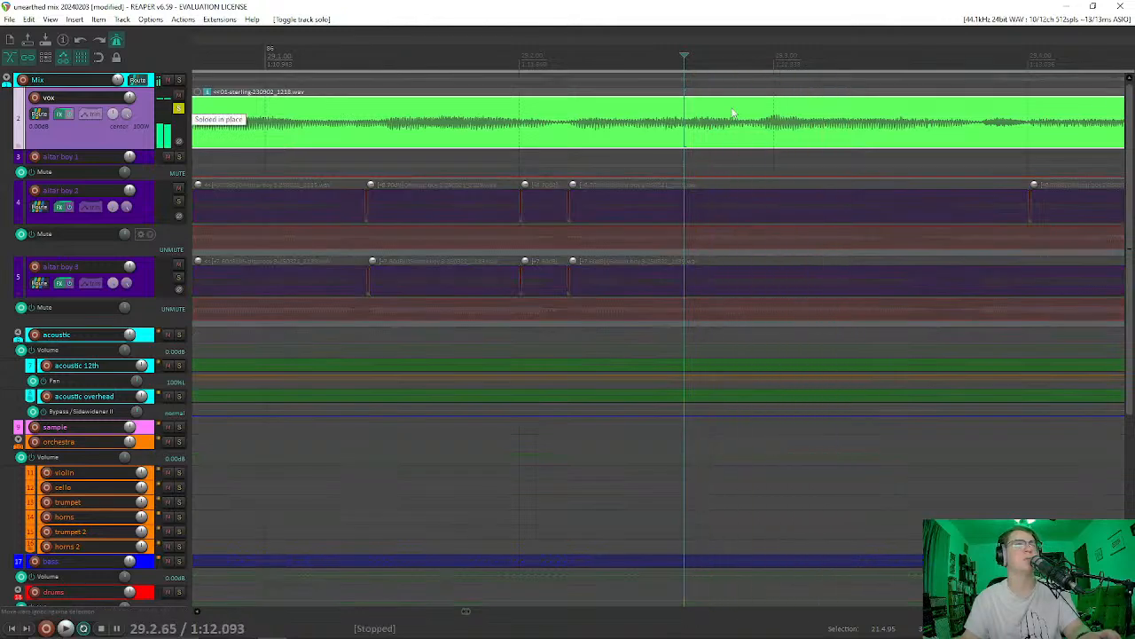
{"action": "left_click", "coordinate": [543, 106]}
{"action": "key", "text": "space"}
{"action": "key", "text": "space"}
{"action": "key", "text": "space"}
{"action": "key", "text": "space"}
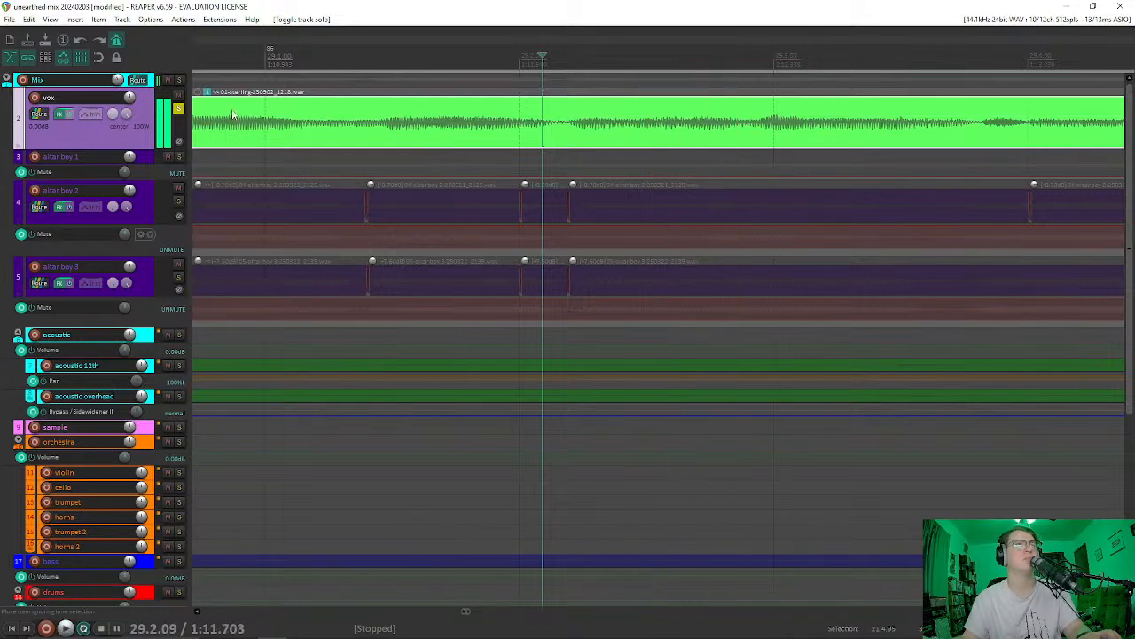
{"action": "left_click", "coordinate": [178, 108]}
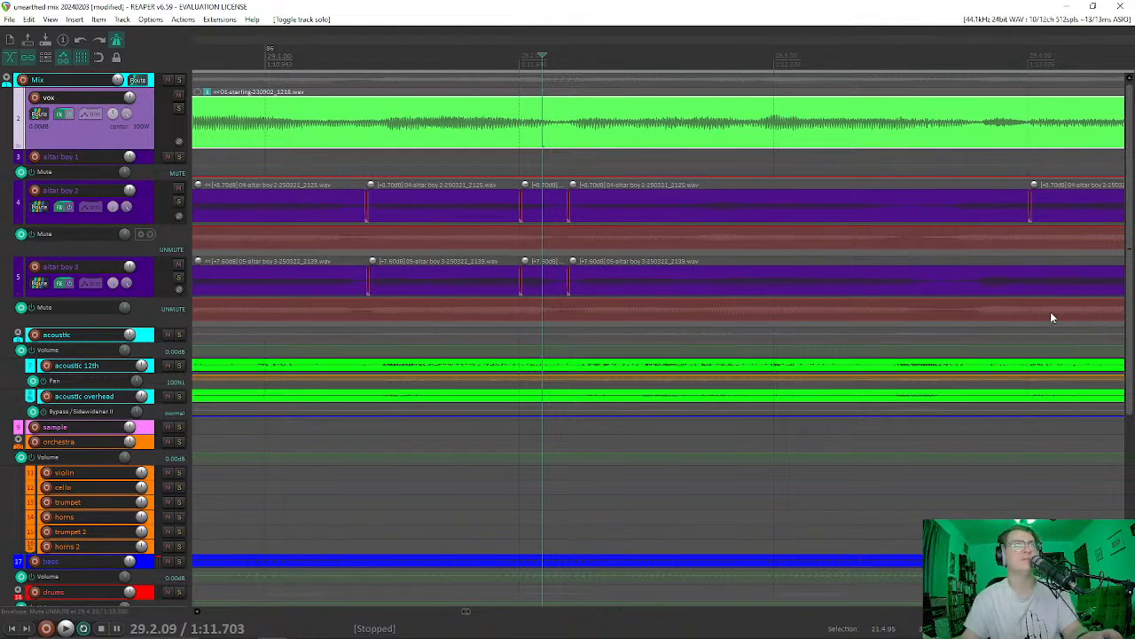
Step: Play the full mix from 29.2.68, solo the altar boy 2 and altar boy 3 tracks, and play the same spot again
{"action": "left_click", "coordinate": [693, 209]}
{"action": "key", "text": "space"}
{"action": "key", "text": "space"}
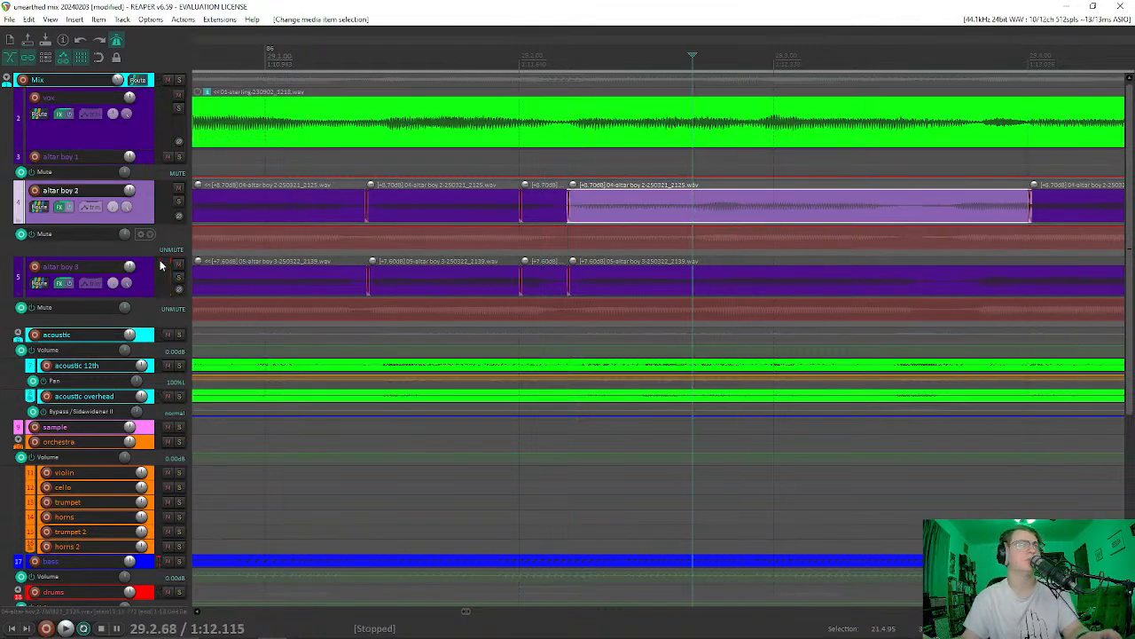
{"action": "left_click", "coordinate": [178, 201]}
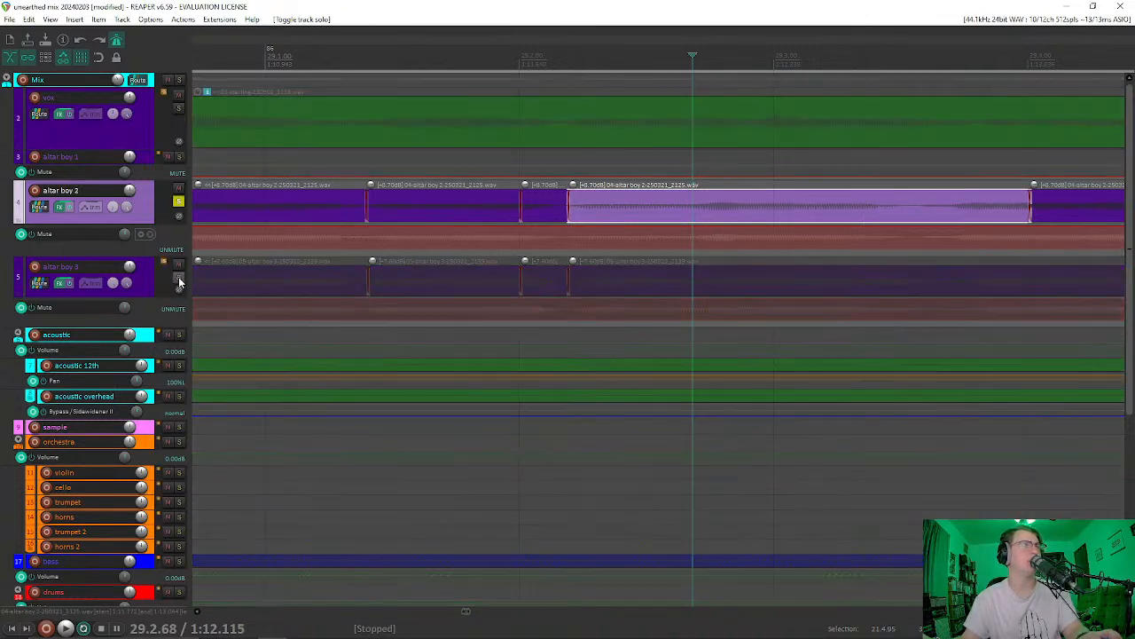
{"action": "left_click", "coordinate": [179, 278]}
{"action": "key", "text": "space"}
{"action": "key", "text": "space"}
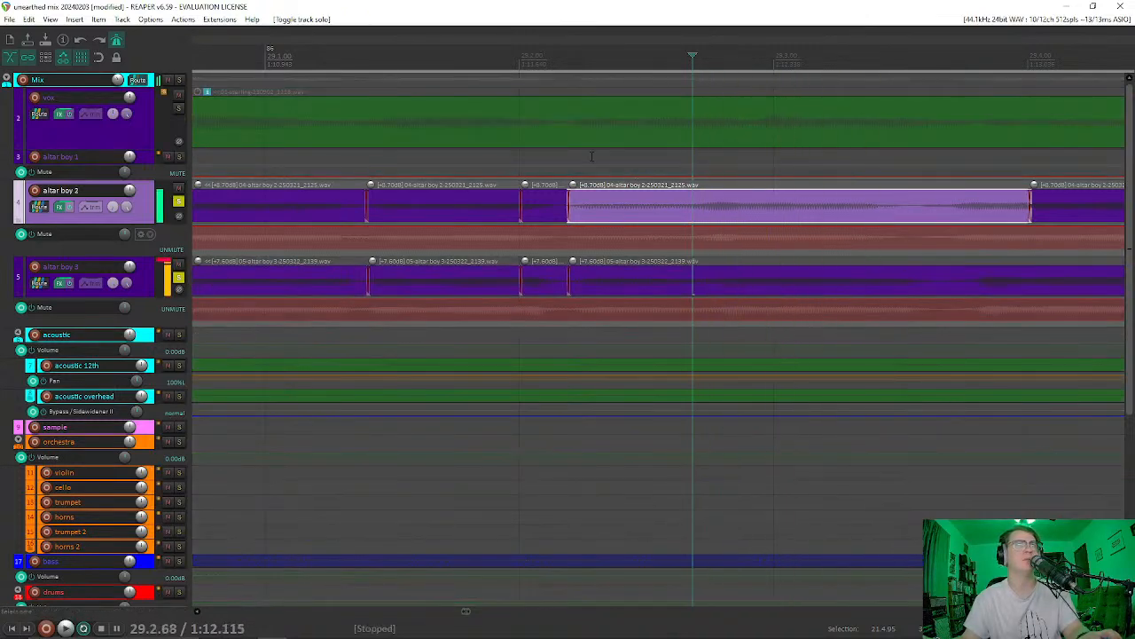
Step: Audition the soloed backing vocals repeatedly from 29.2.16 and from 29.1.47
{"action": "left_click", "coordinate": [561, 152]}
{"action": "key", "text": "space"}
{"action": "key", "text": "space"}
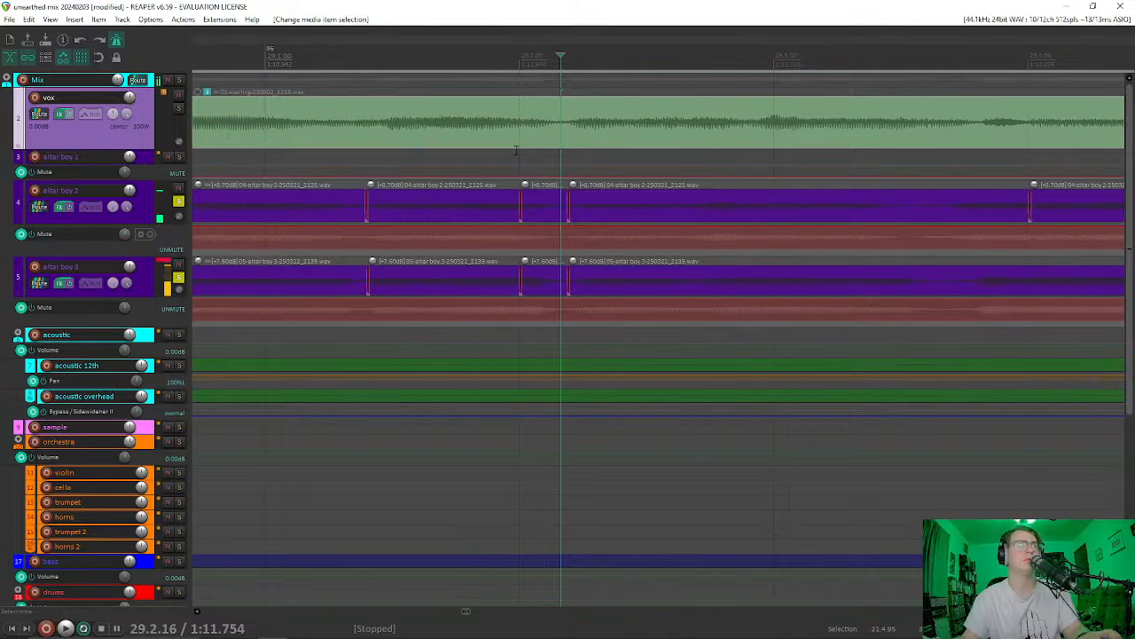
{"action": "key", "text": "space"}
{"action": "key", "text": "space"}
{"action": "left_click", "coordinate": [384, 146]}
{"action": "key", "text": "space"}
{"action": "key", "text": "space"}
{"action": "key", "text": "space"}
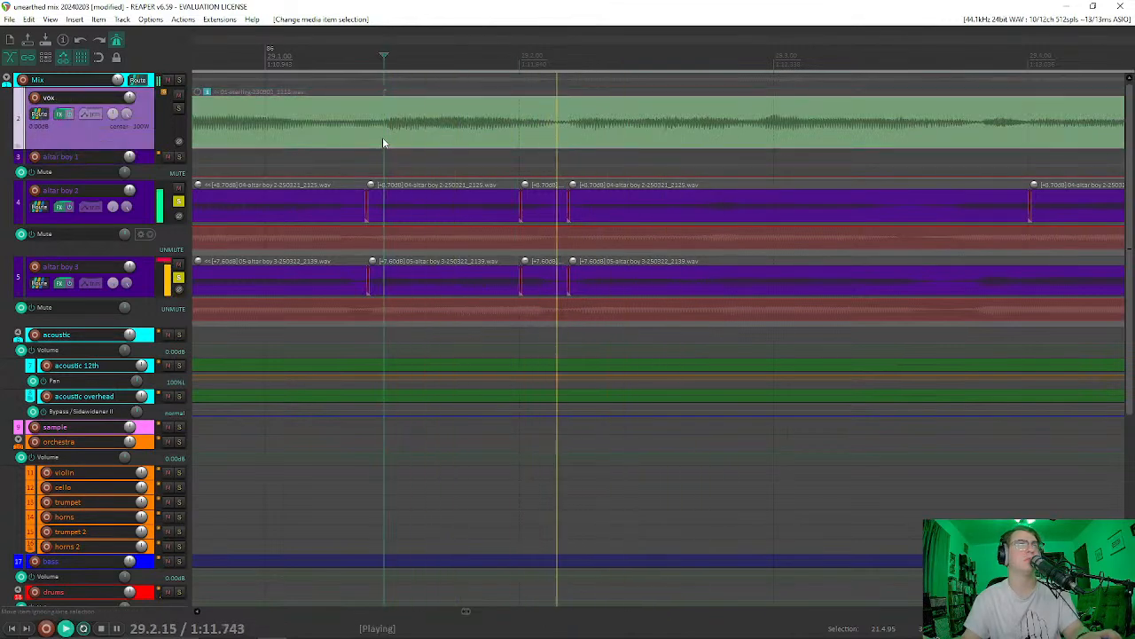
{"action": "key", "text": "space"}
{"action": "key", "text": "space"}
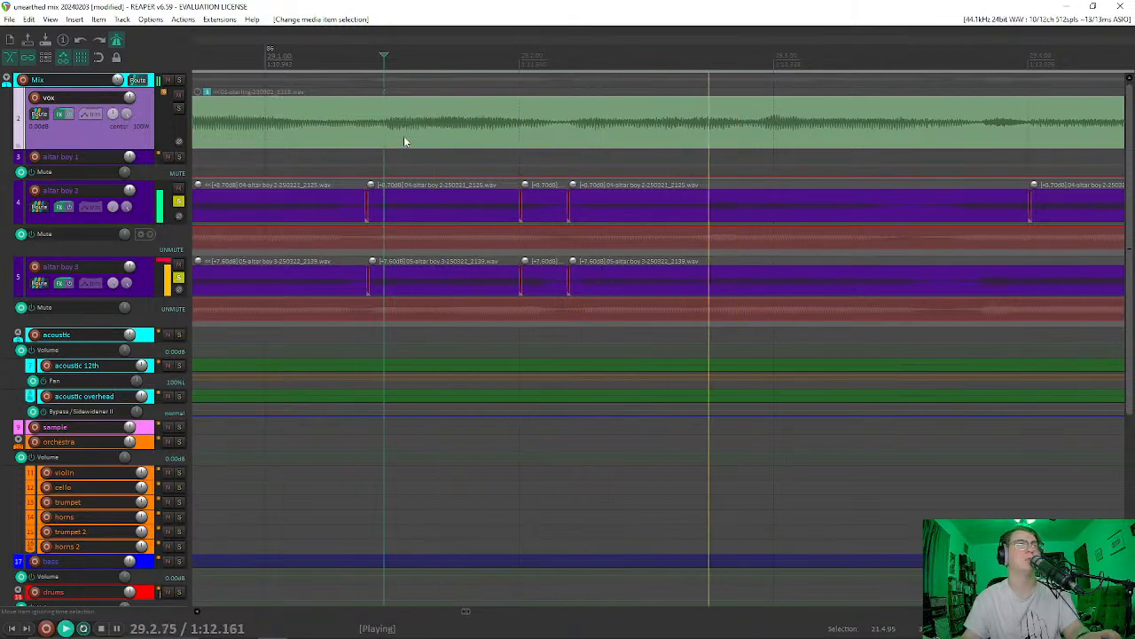
{"action": "key", "text": "space"}
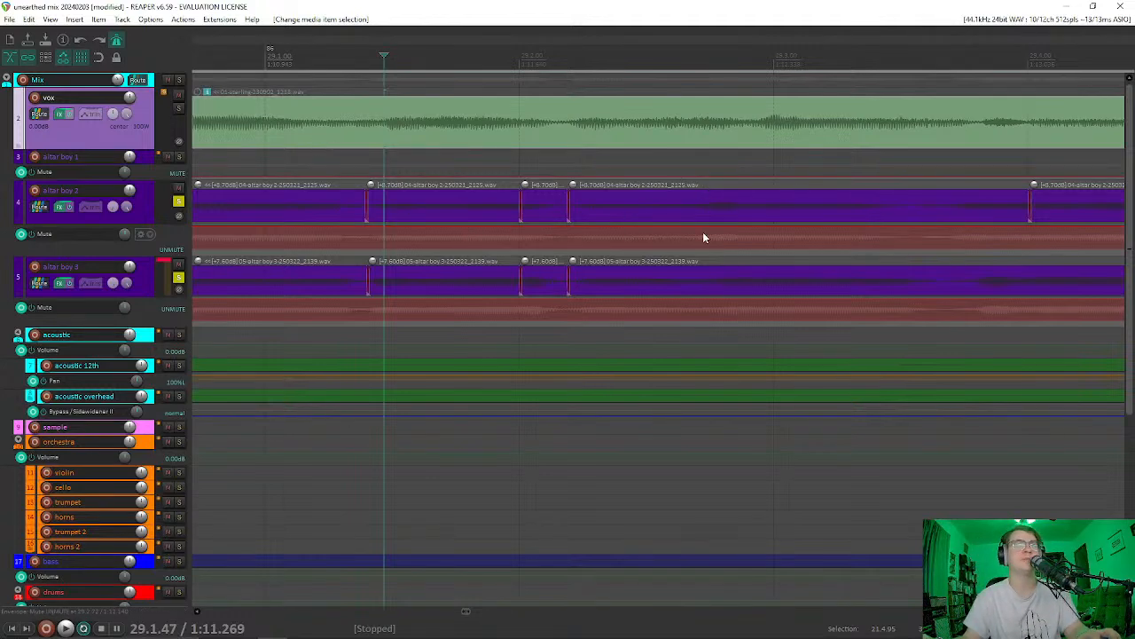
Step: Play the backing vocals from 29.2.20, add vox to the solo, and replay the phrase against the lead
{"action": "left_click", "coordinate": [573, 141]}
{"action": "key", "text": "space"}
{"action": "key", "text": "space"}
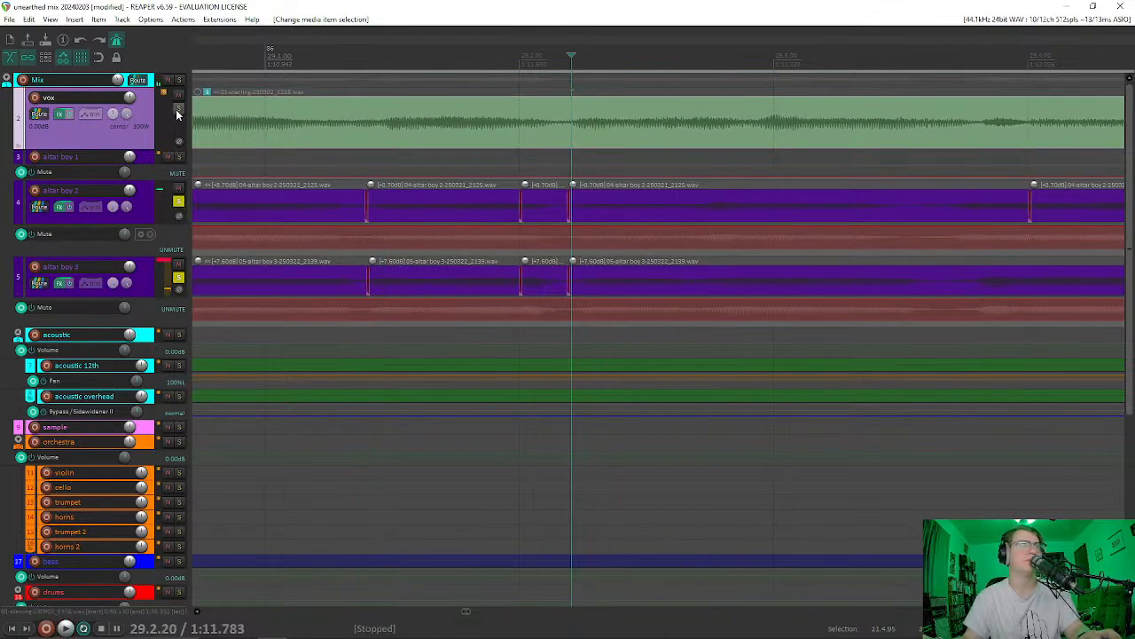
{"action": "left_click", "coordinate": [178, 109]}
{"action": "key", "text": "space"}
{"action": "key", "text": "space"}
{"action": "key", "text": "space"}
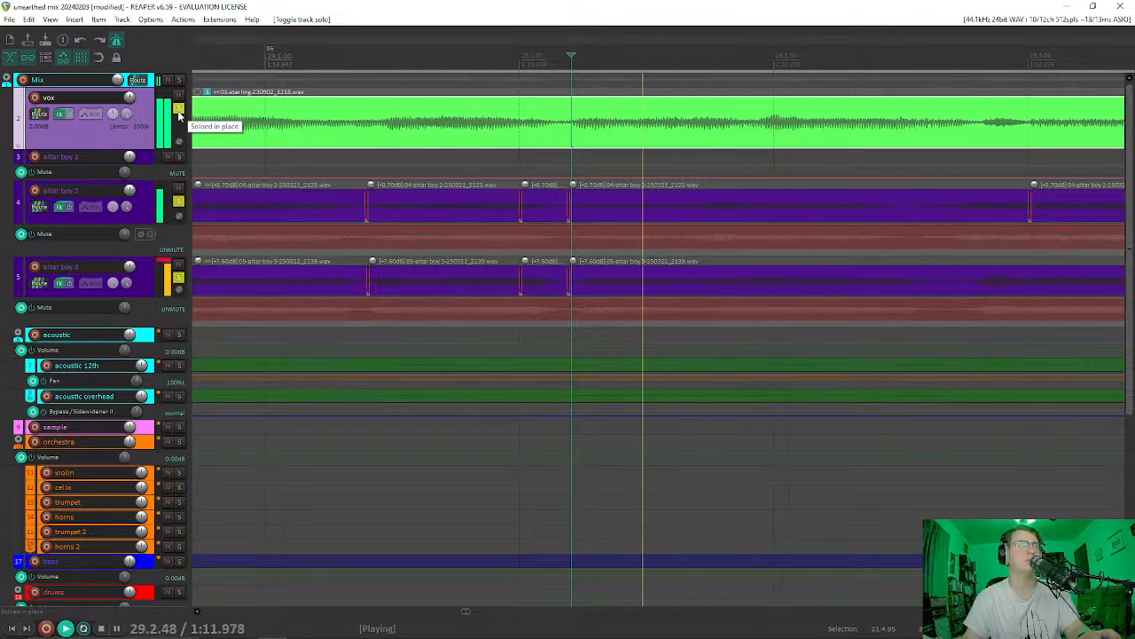
{"action": "key", "text": "space"}
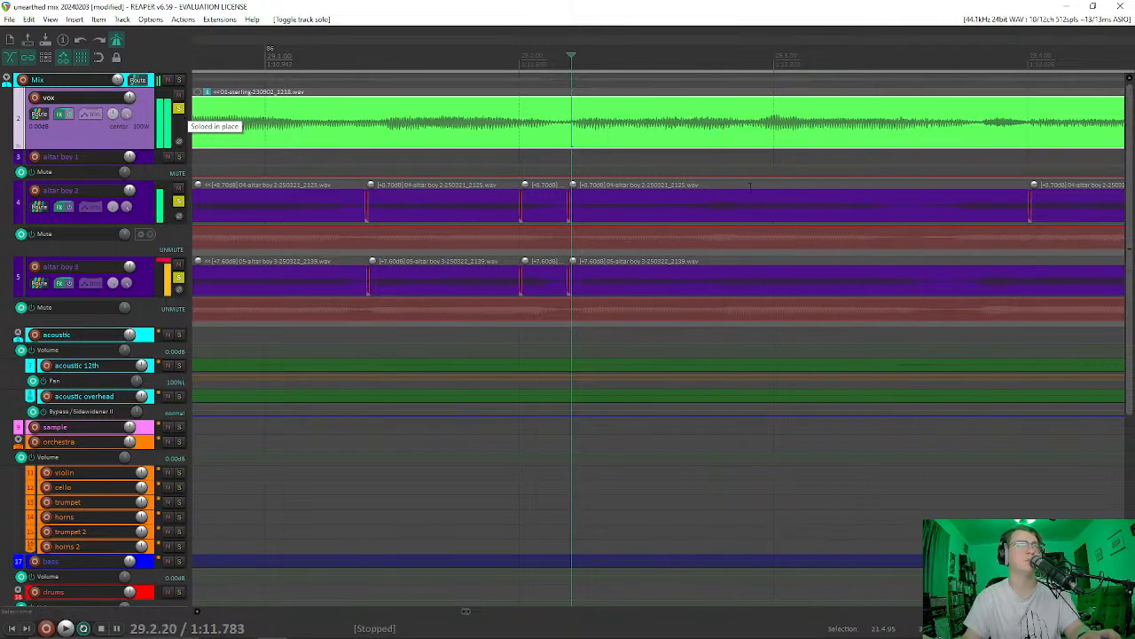
Step: Try slipping only the contents of the altar boy 2 item starting at 29.2.19 against the lead vocal
{"action": "left_click", "coordinate": [655, 210]}
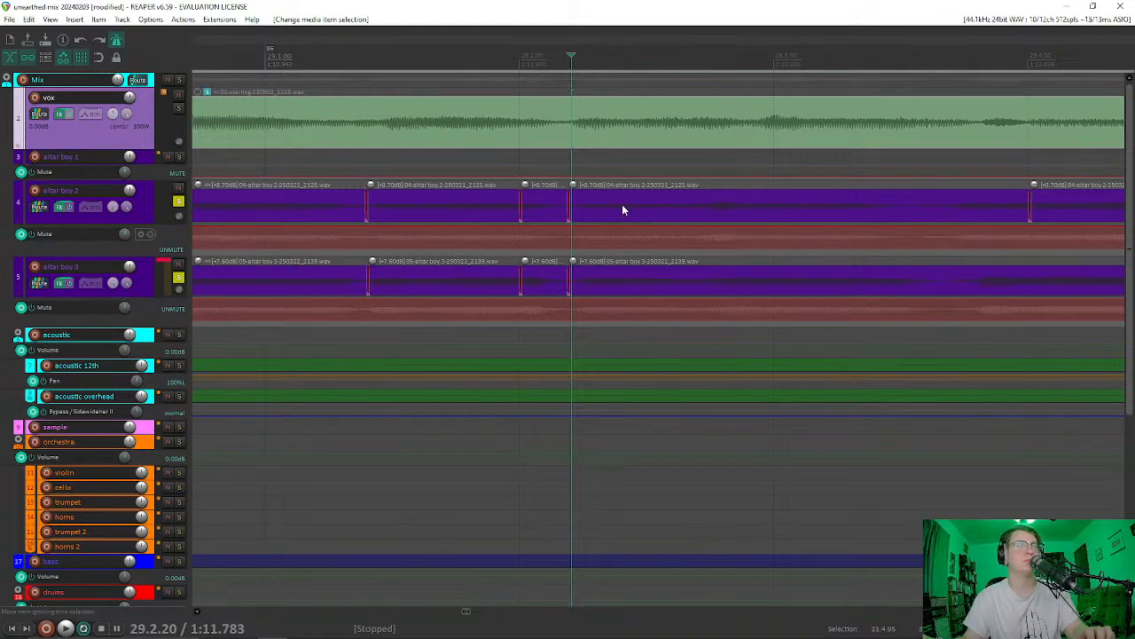
{"action": "left_click_drag", "start_coordinate": [609, 210], "coordinate": [723, 227]}
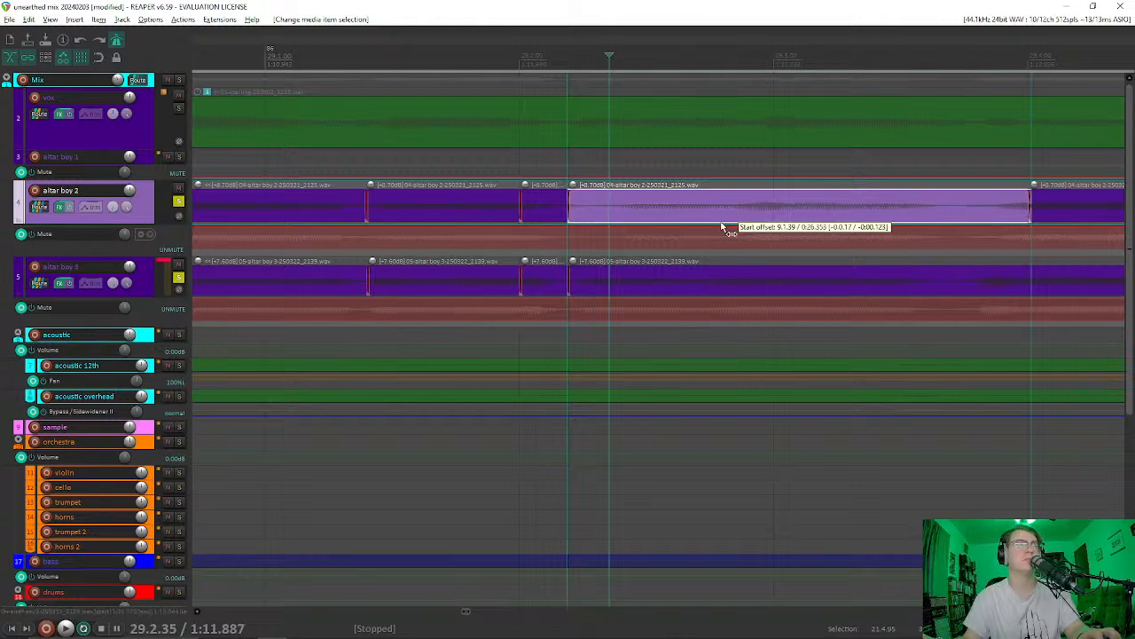
{"action": "left_click_drag", "start_coordinate": [723, 227], "coordinate": [680, 229]}
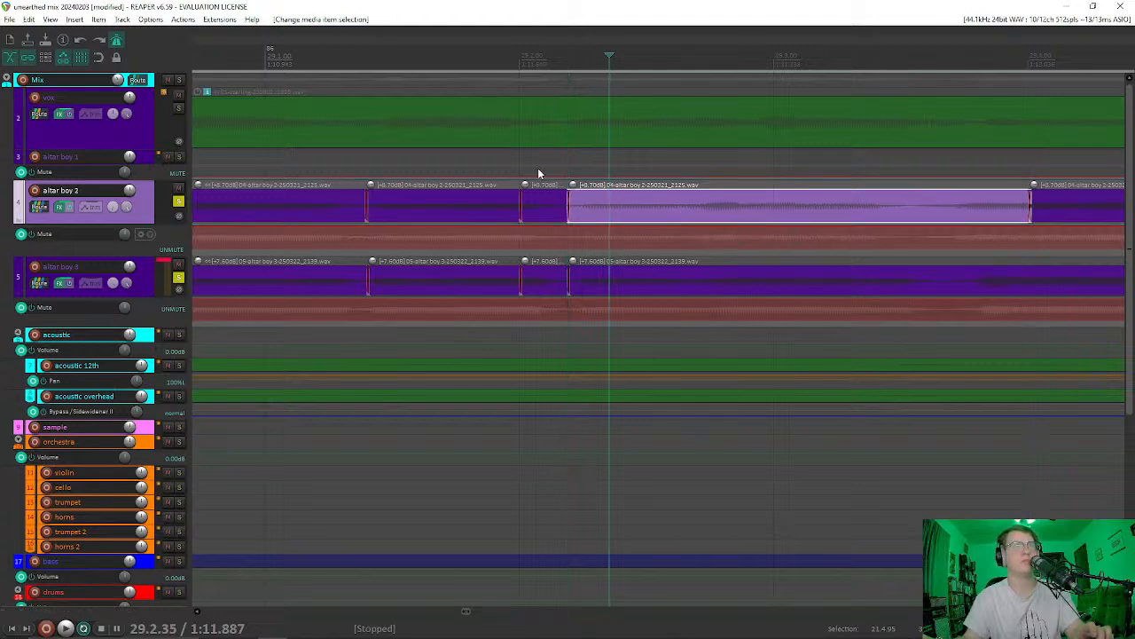
Step: Audition the two soloed backing vocals from just before the 29.2.00 splits and from 29.1.30
{"action": "left_click", "coordinate": [511, 159]}
{"action": "key", "text": "space"}
{"action": "key", "text": "space"}
{"action": "key", "text": "space"}
{"action": "key", "text": "space"}
{"action": "left_click", "coordinate": [341, 141]}
{"action": "key", "text": "space"}
{"action": "key", "text": "space"}
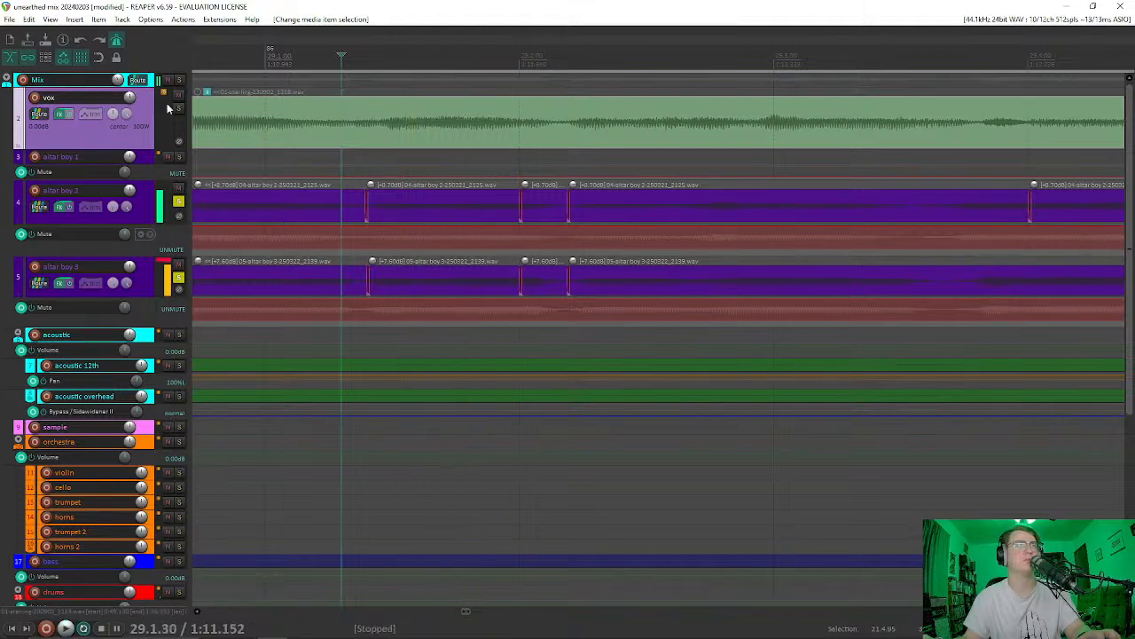
Step: Solo vox together with the backing vocals and play the phrase from 29.1.30 again
{"action": "left_click", "coordinate": [177, 108]}
{"action": "key", "text": "space"}
{"action": "key", "text": "space"}
{"action": "key", "text": "space"}
{"action": "key", "text": "space"}
Step: Select the altar boy 2 item starting at 29.2.19, and play the soloed vocals from 29.2.14 to compare its timing
{"action": "left_click", "coordinate": [638, 213]}
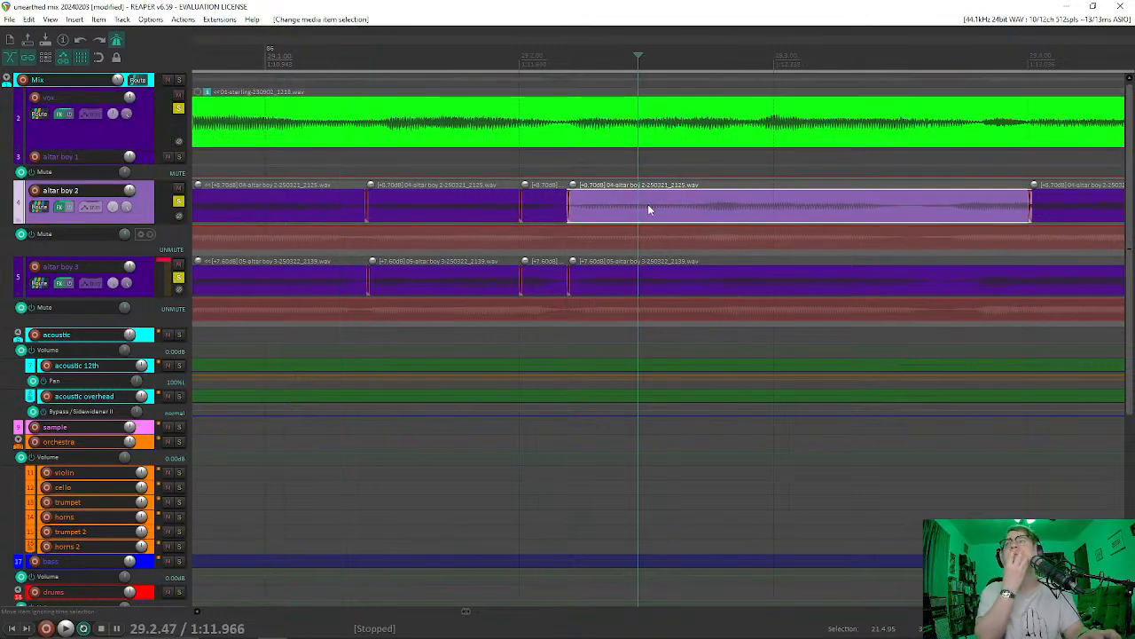
{"action": "left_click_drag", "start_coordinate": [678, 206], "coordinate": [694, 210]}
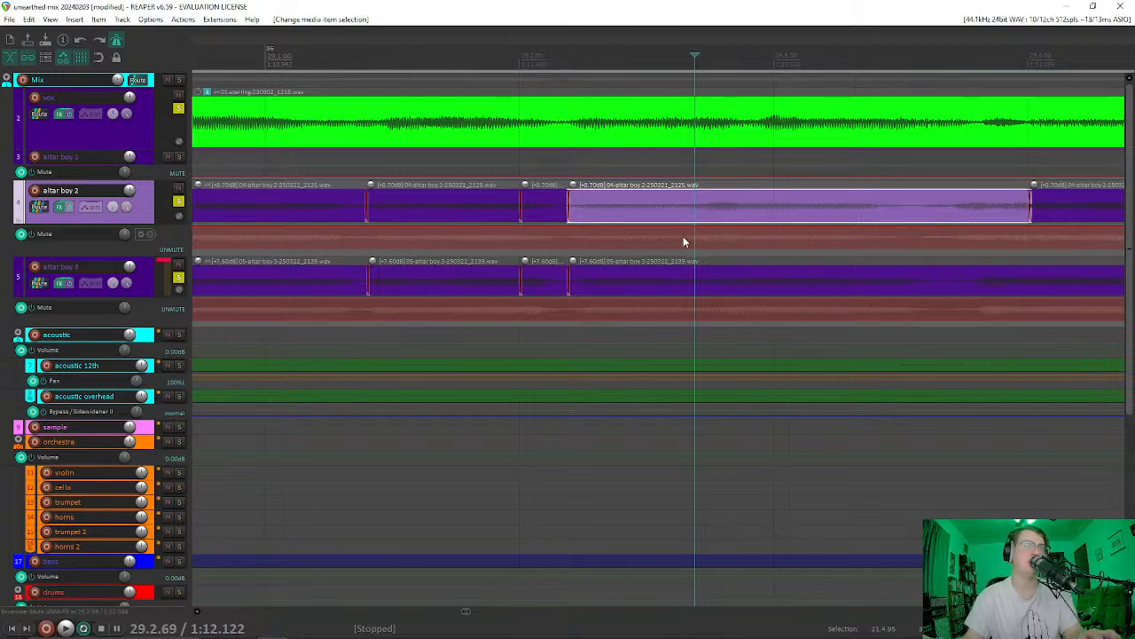
{"action": "left_click", "coordinate": [555, 159]}
{"action": "key", "text": "space"}
{"action": "key", "text": "space"}
{"action": "key", "text": "space"}
{"action": "key", "text": "space"}
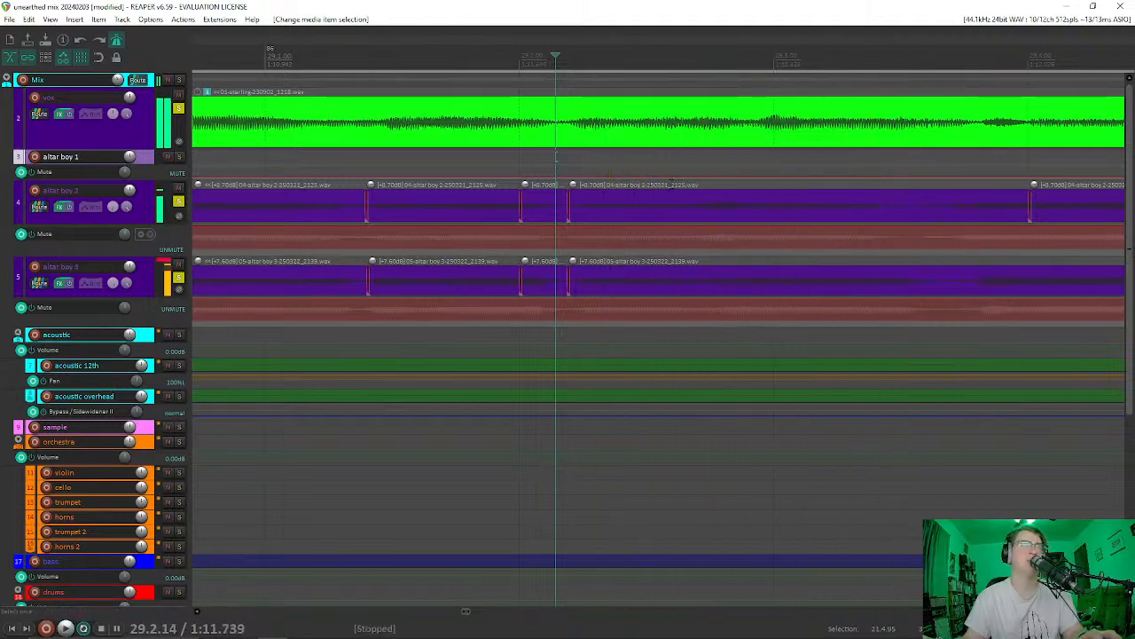
Step: Review the item options and media item properties of the altar boy 2 item starting at 29.2.19
{"action": "left_click", "coordinate": [692, 213]}
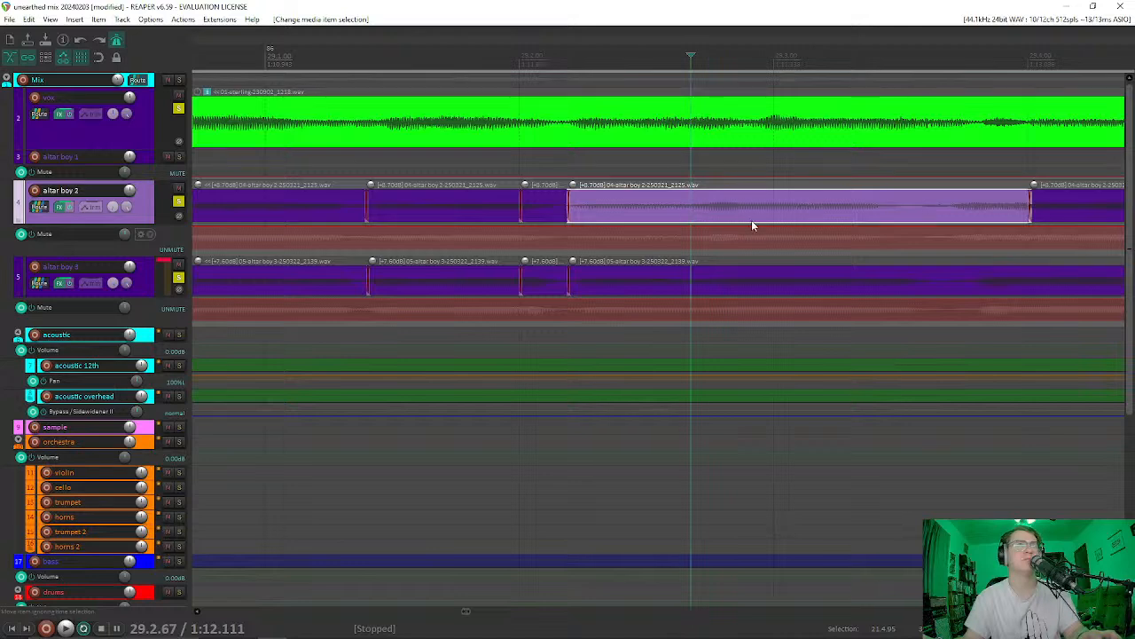
{"action": "left_click", "coordinate": [658, 213]}
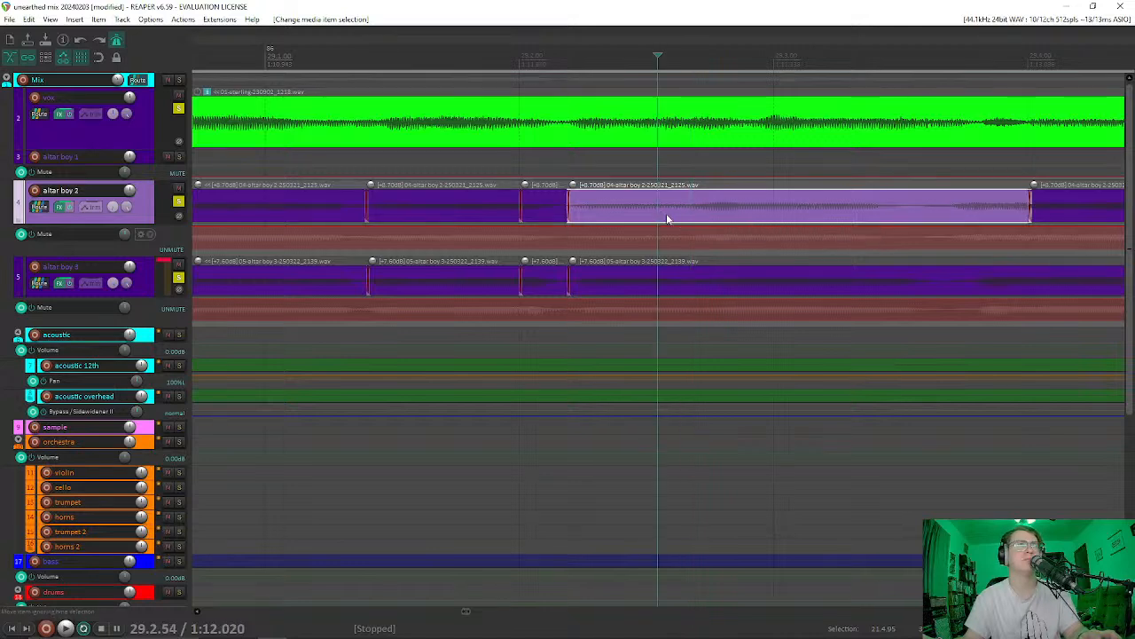
{"action": "left_click", "coordinate": [689, 211]}
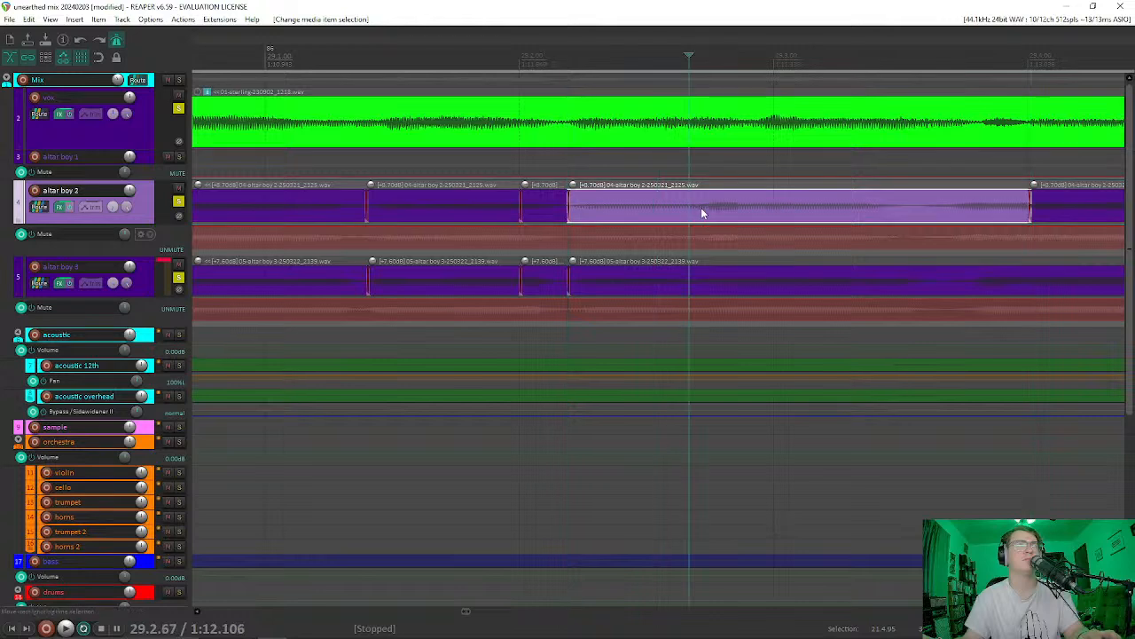
{"action": "right_click", "coordinate": [699, 214]}
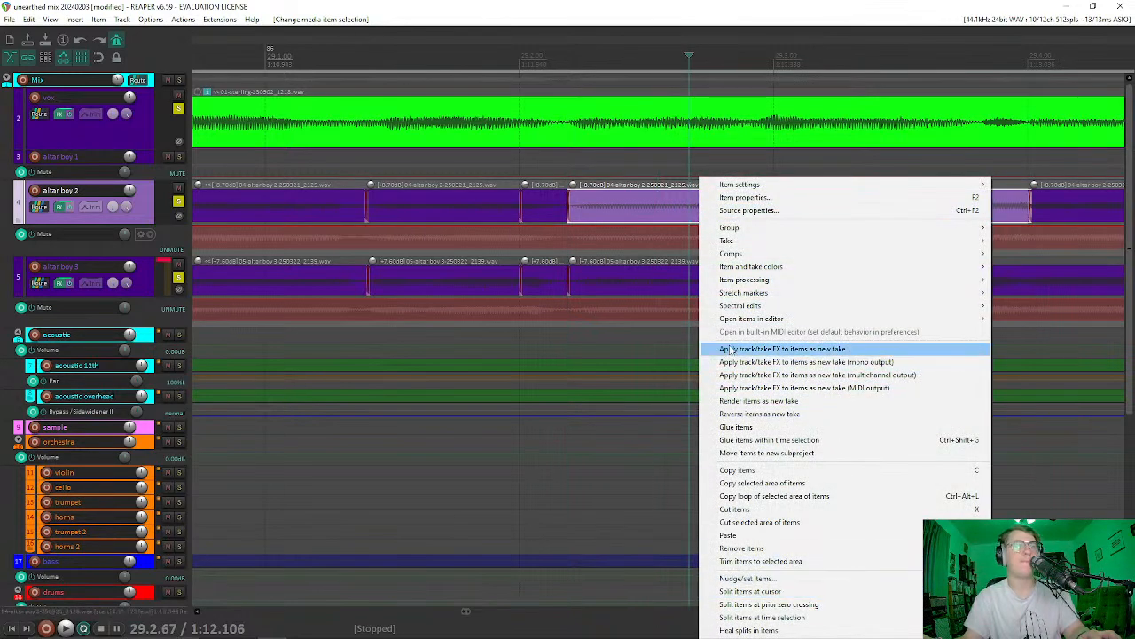
{"action": "mouse_move", "coordinate": [726, 241]}
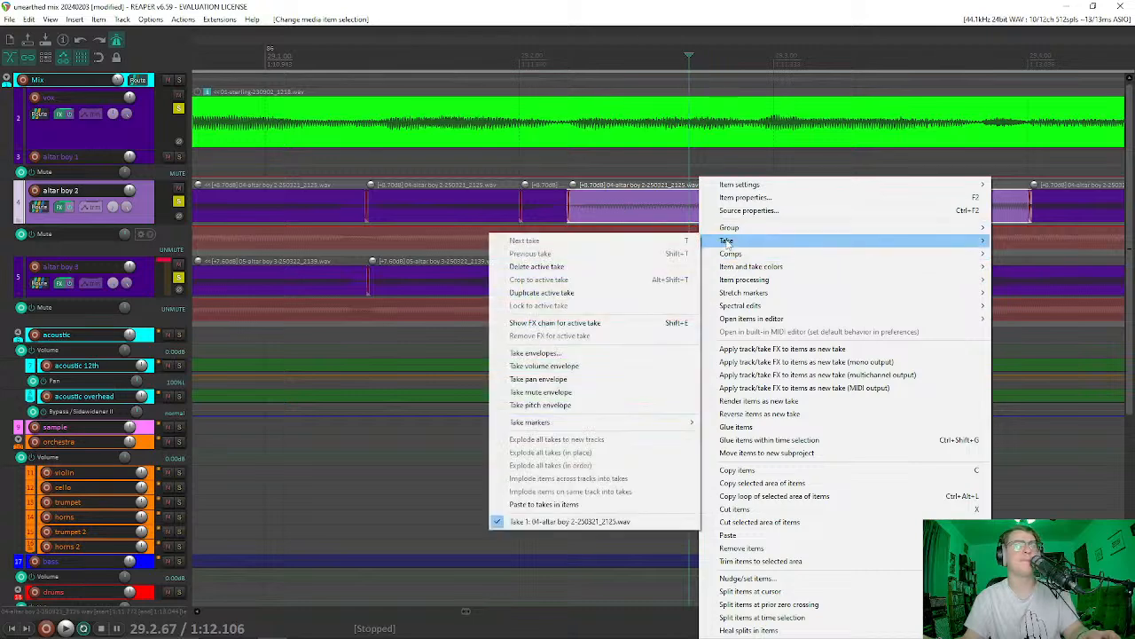
{"action": "left_click", "coordinate": [619, 215]}
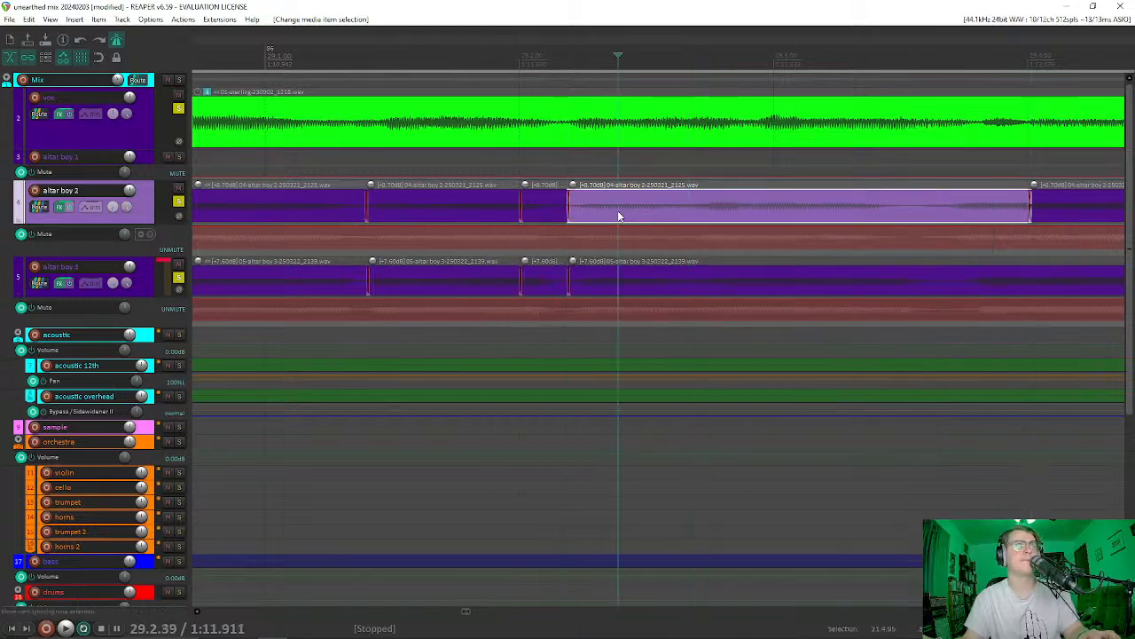
{"action": "double_click", "coordinate": [618, 213]}
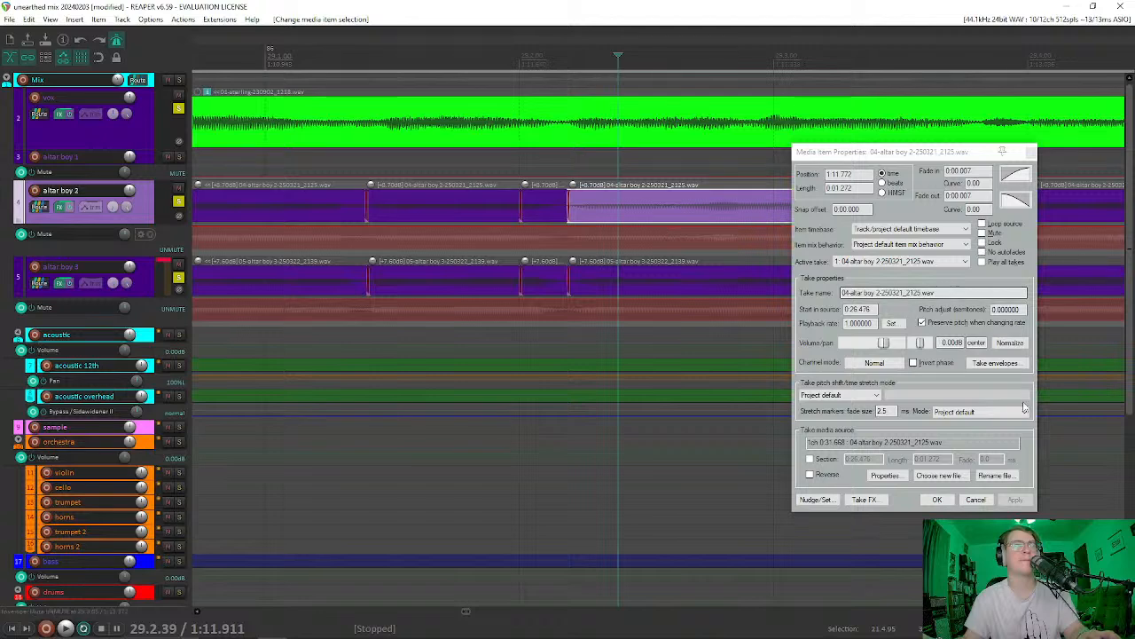
{"action": "left_click", "coordinate": [1031, 152]}
Step: Show the spectrogram on the altar boy 2 item starting at 29.2.19
{"action": "right_click", "coordinate": [644, 209]}
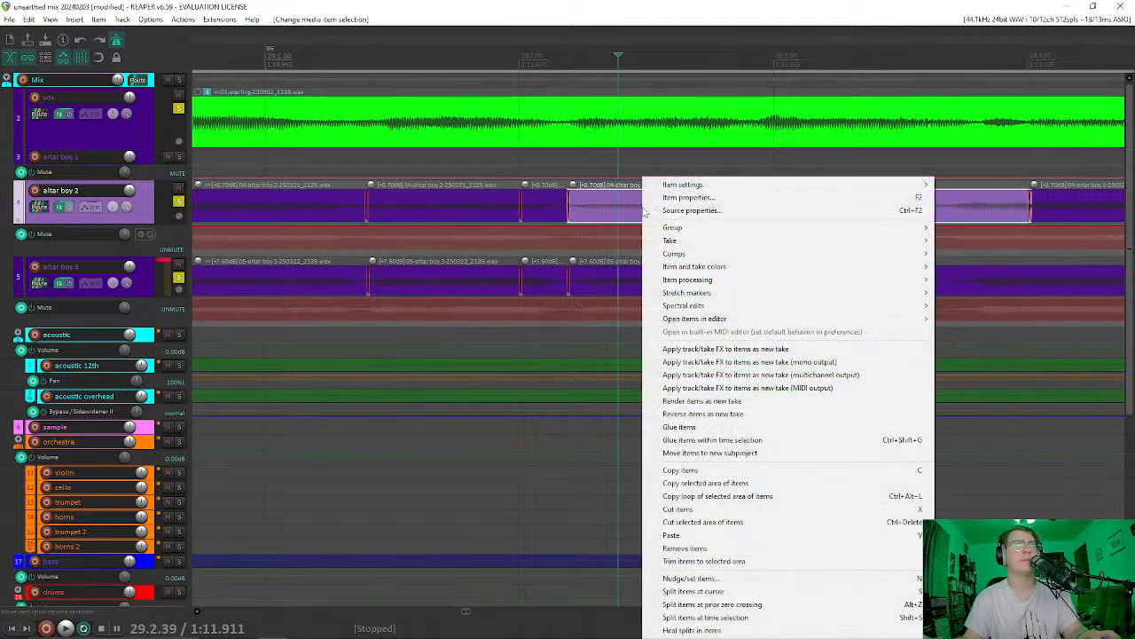
{"action": "mouse_move", "coordinate": [710, 308]}
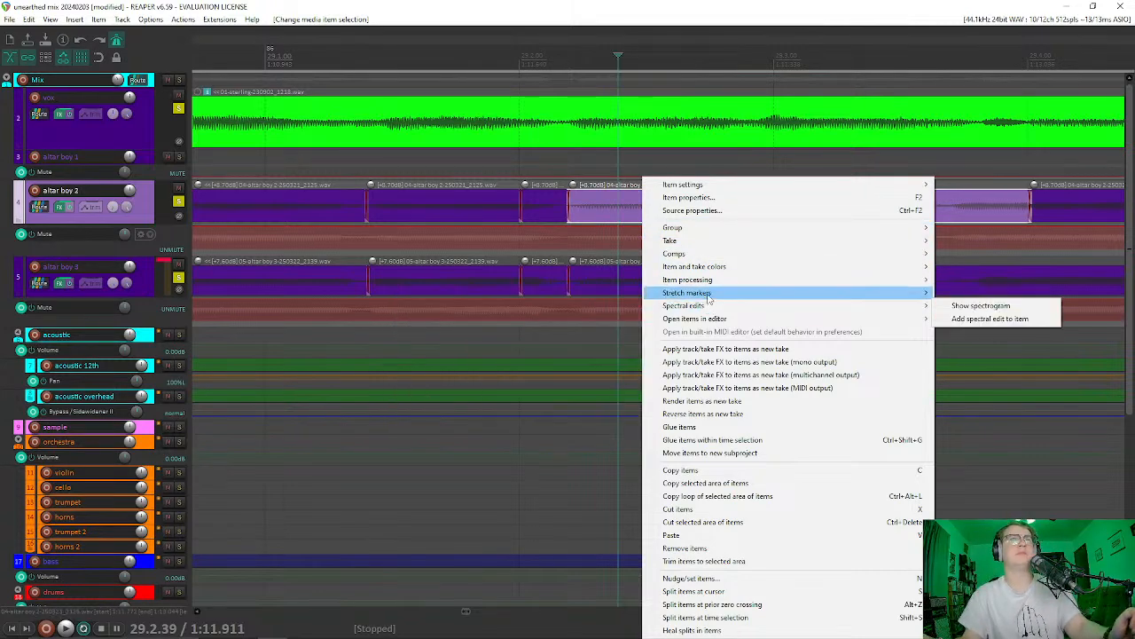
{"action": "left_click", "coordinate": [1018, 307]}
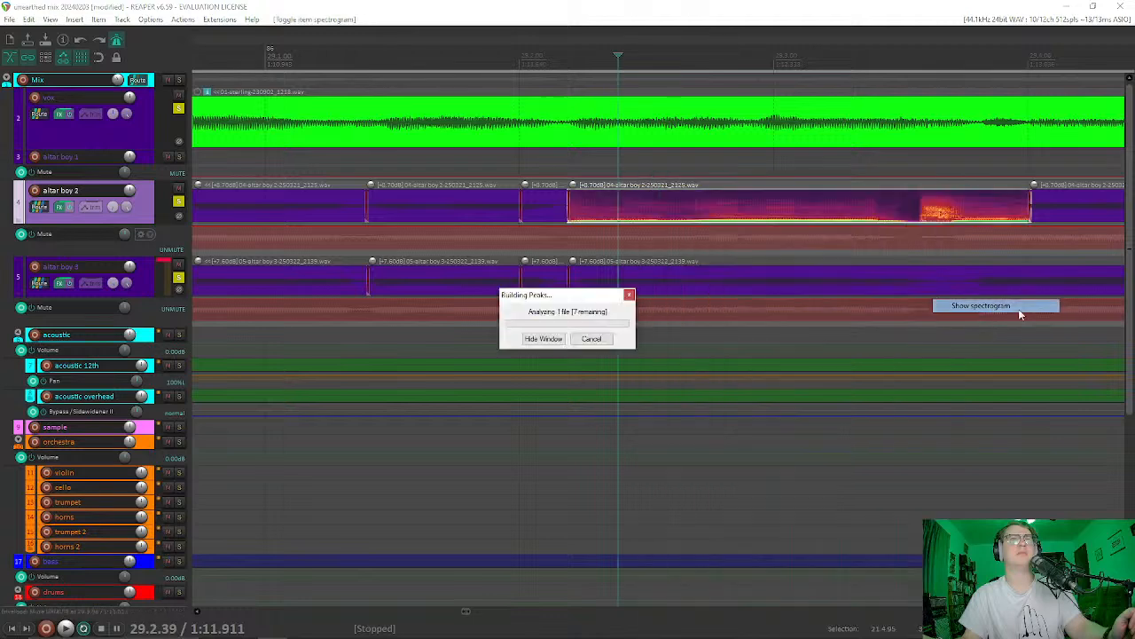
Step: Add a spectral edit to the altar boy 2 item at 29.2.60, shift it slightly, and raise its gain to +23 dB
{"action": "left_click", "coordinate": [672, 214]}
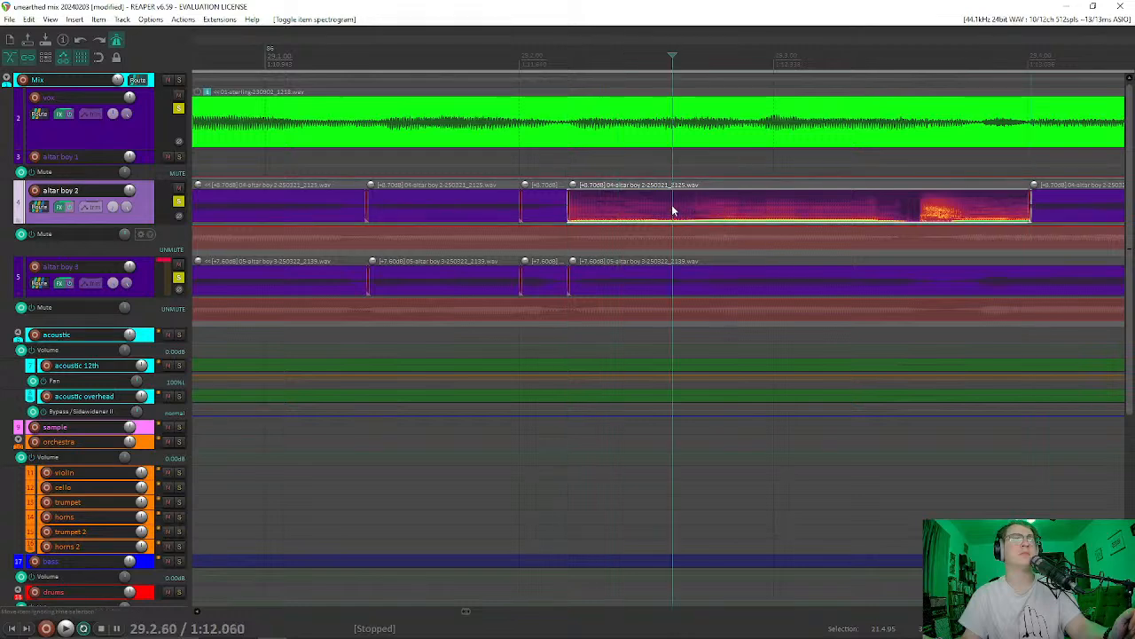
{"action": "right_click", "coordinate": [672, 204]}
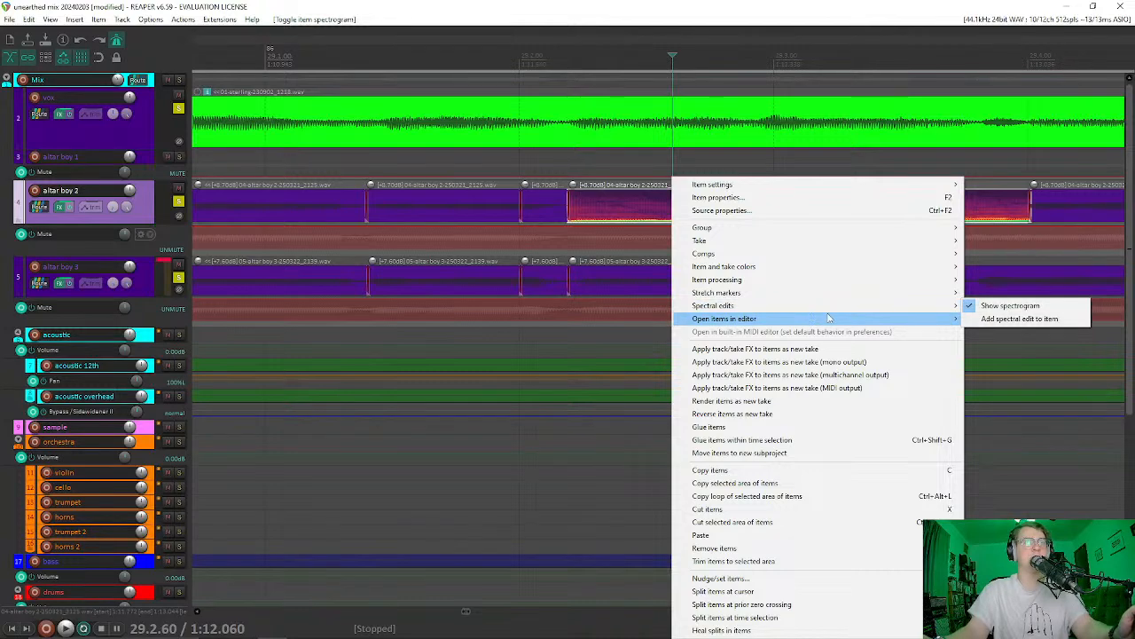
{"action": "mouse_move", "coordinate": [955, 306]}
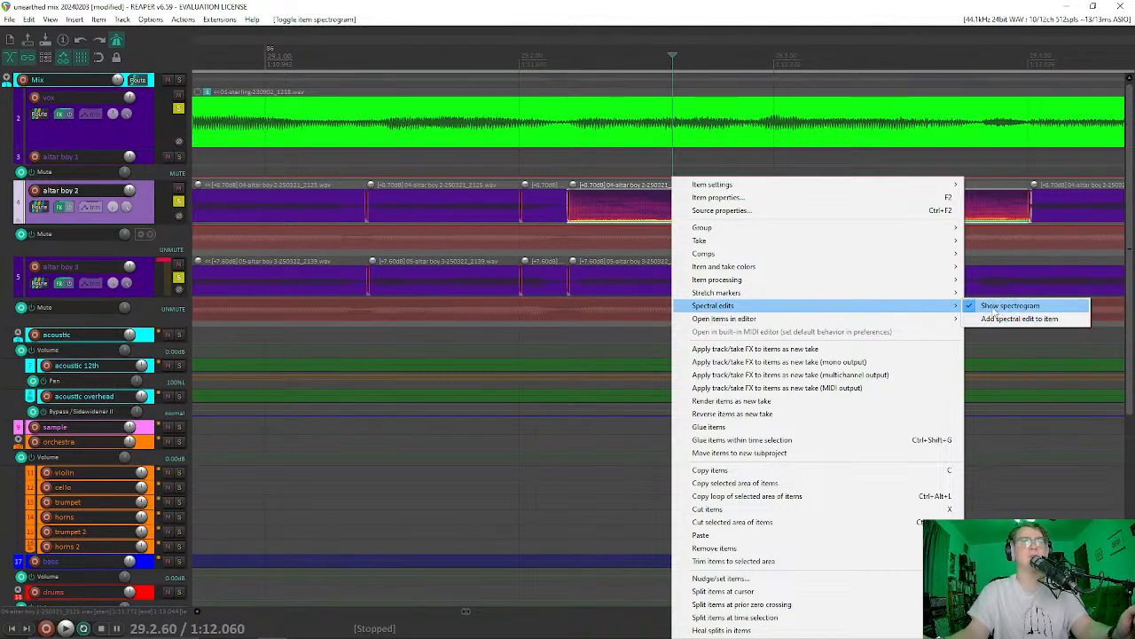
{"action": "left_click", "coordinate": [993, 321]}
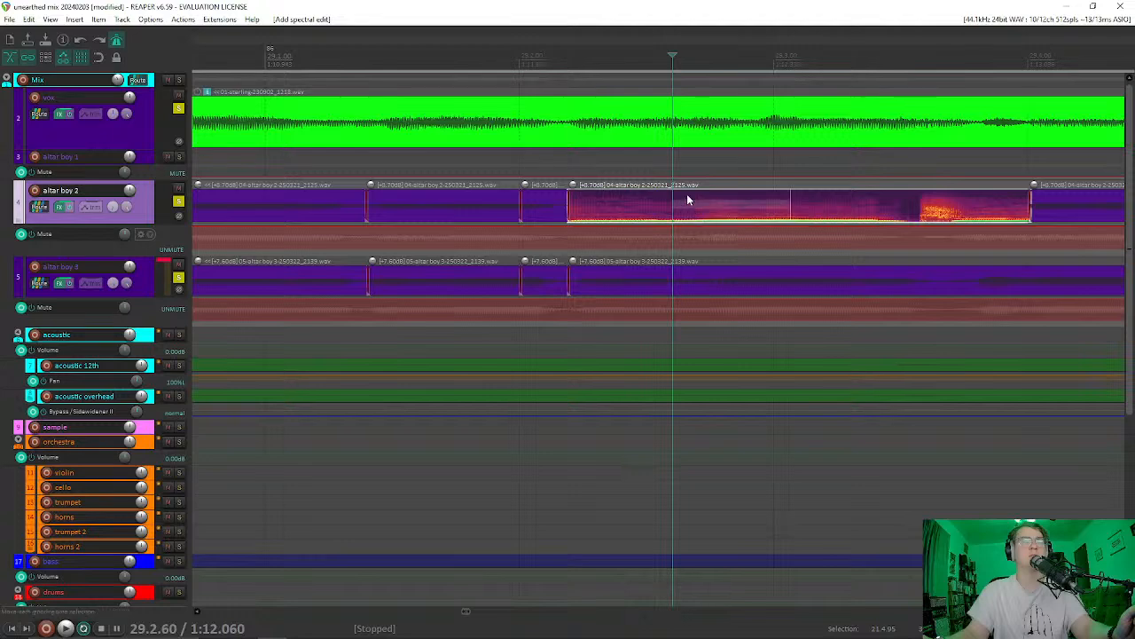
{"action": "mouse_move", "coordinate": [687, 204]}
{"action": "left_mouse_down"}
{"action": "mouse_move", "coordinate": [714, 212]}
{"action": "mouse_move", "coordinate": [687, 220]}
{"action": "mouse_move", "coordinate": [697, 222]}
{"action": "left_mouse_up"}
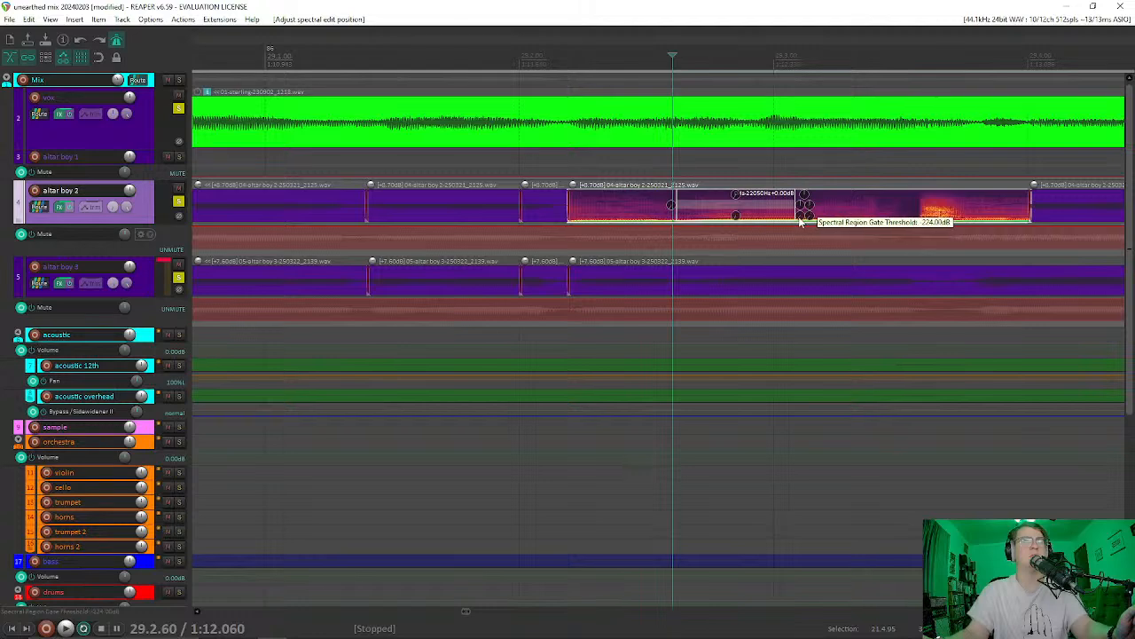
{"action": "left_click_drag", "start_coordinate": [806, 199], "coordinate": [799, 149]}
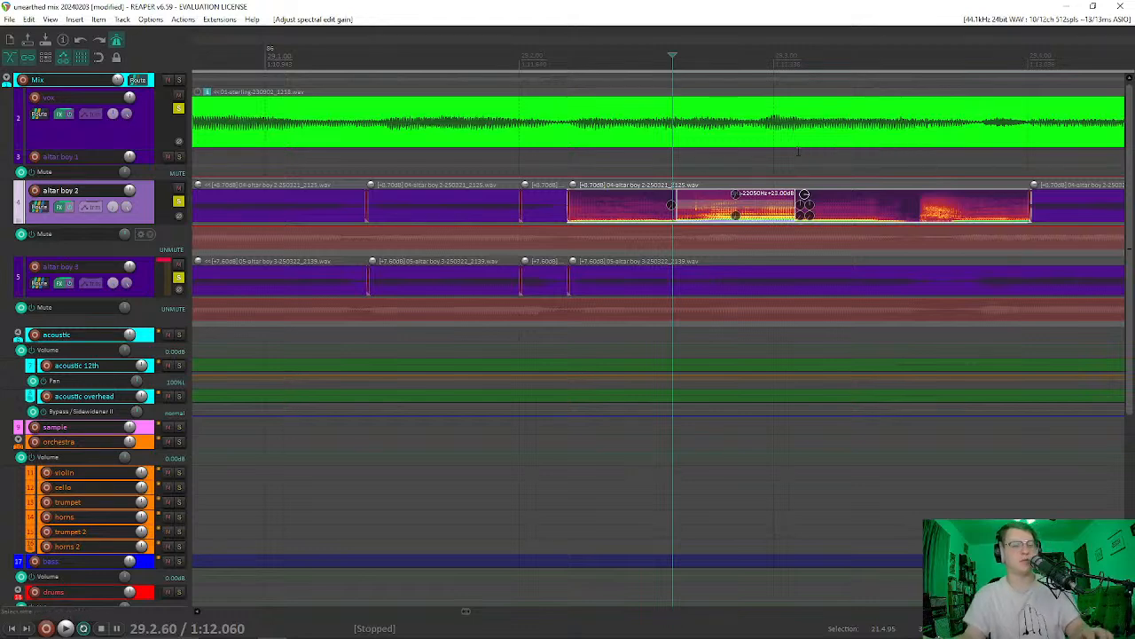
Step: Undo the spectral edit's gain and position changes and delete the spectral edit from the altar boy 2 item
{"action": "key", "text": "ctrl+z"}
{"action": "key", "text": "ctrl+z"}
{"action": "right_click", "coordinate": [713, 207]}
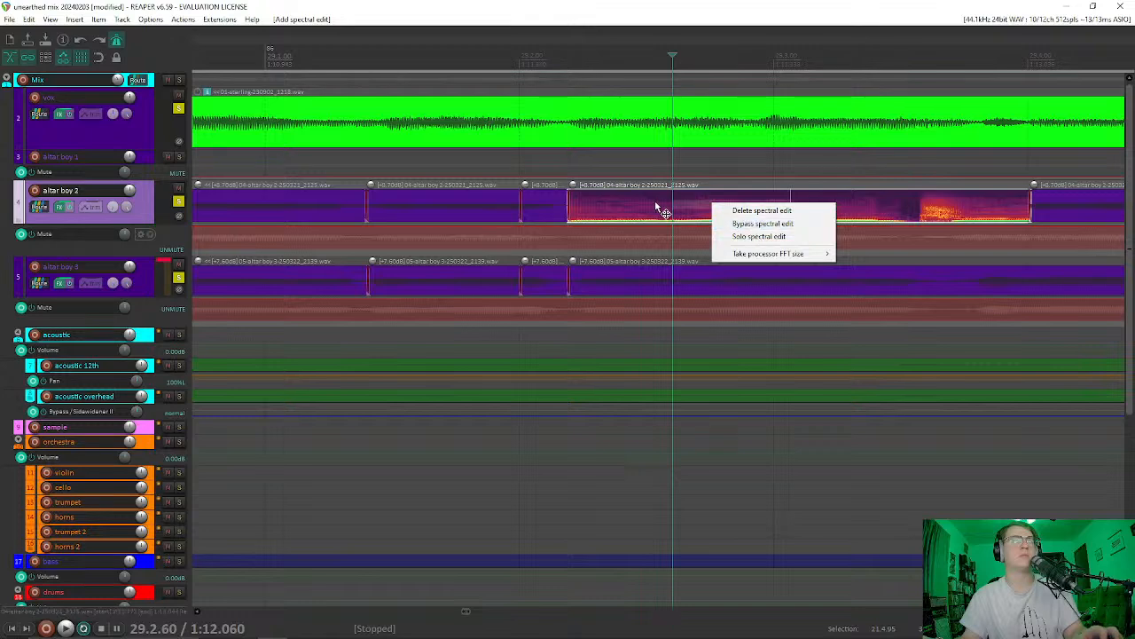
{"action": "left_click", "coordinate": [765, 212]}
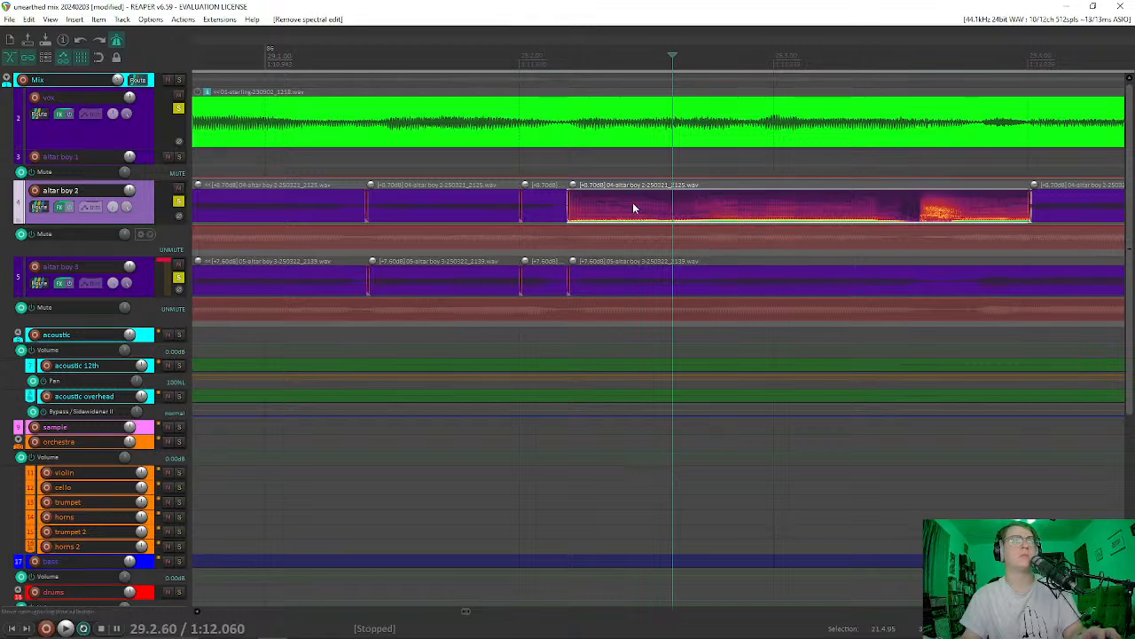
Step: Hide the spectrogram on the altar boy 2 item starting at 29.2.19
{"action": "right_click", "coordinate": [633, 208]}
{"action": "mouse_move", "coordinate": [766, 306]}
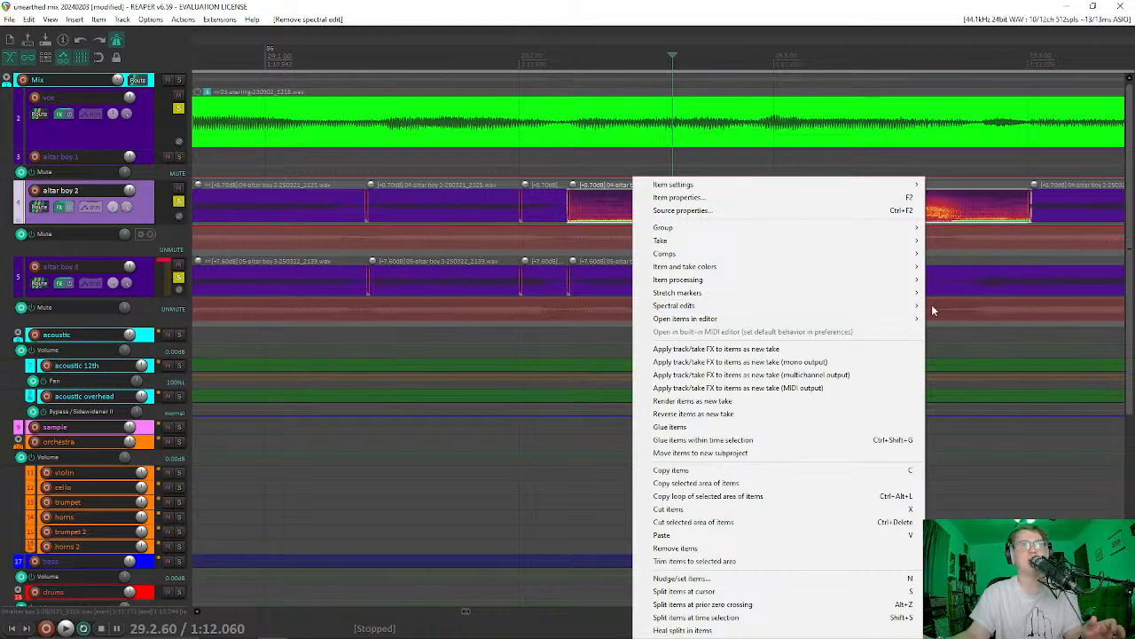
{"action": "mouse_move", "coordinate": [915, 307]}
{"action": "left_click", "coordinate": [971, 299]}
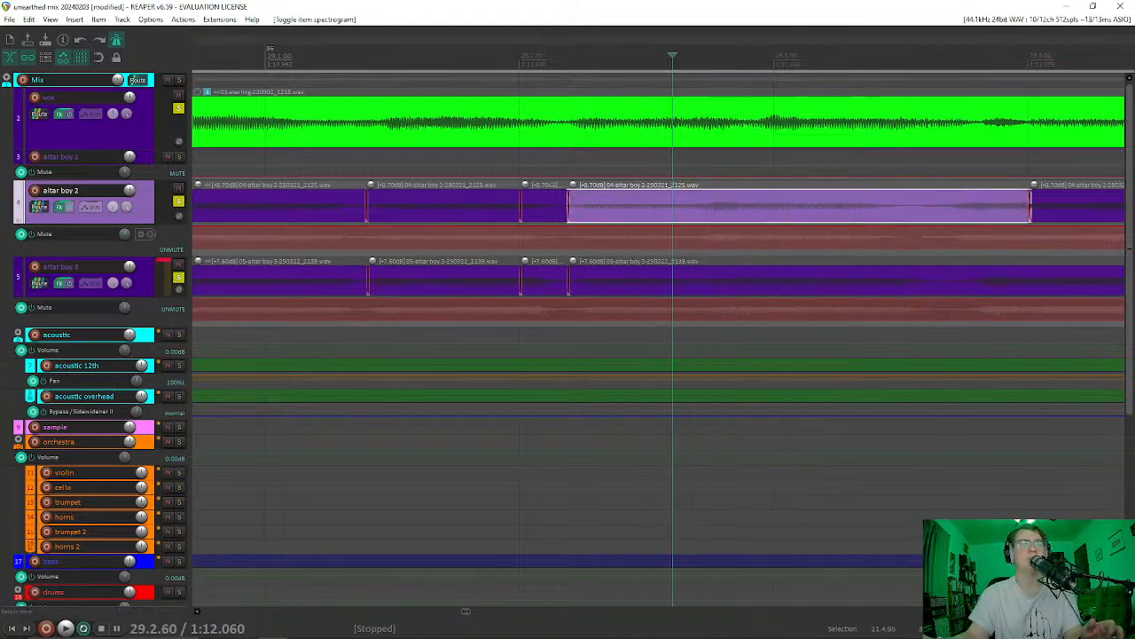
Step: Add a stretch marker at 29.2.68 in the altar boy 2 item
{"action": "right_click", "coordinate": [663, 208]}
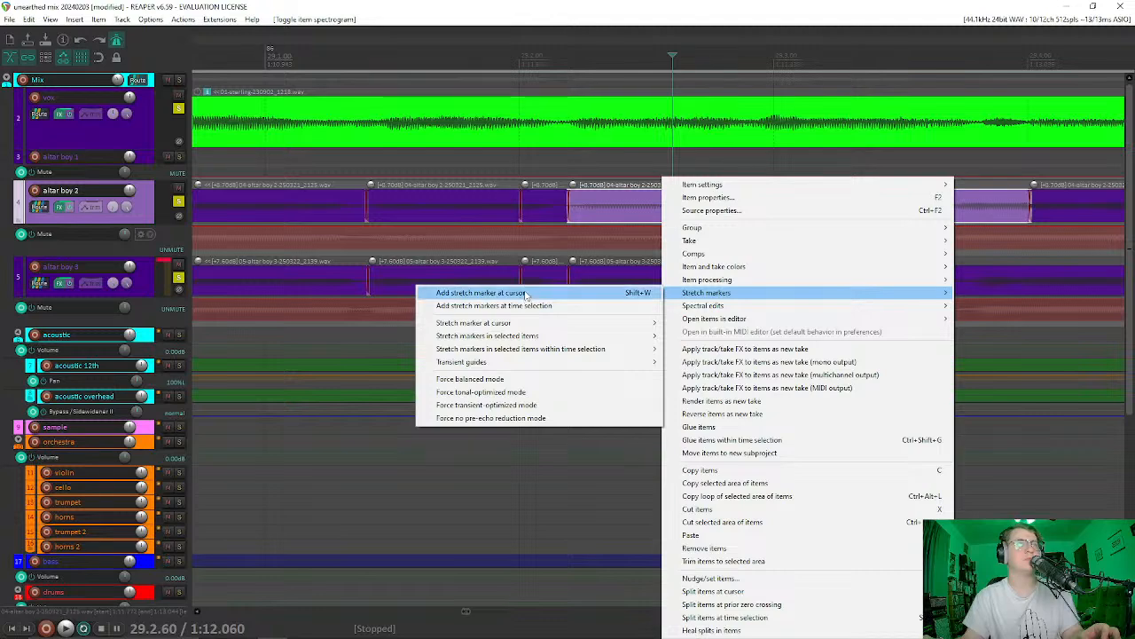
{"action": "left_click", "coordinate": [636, 233]}
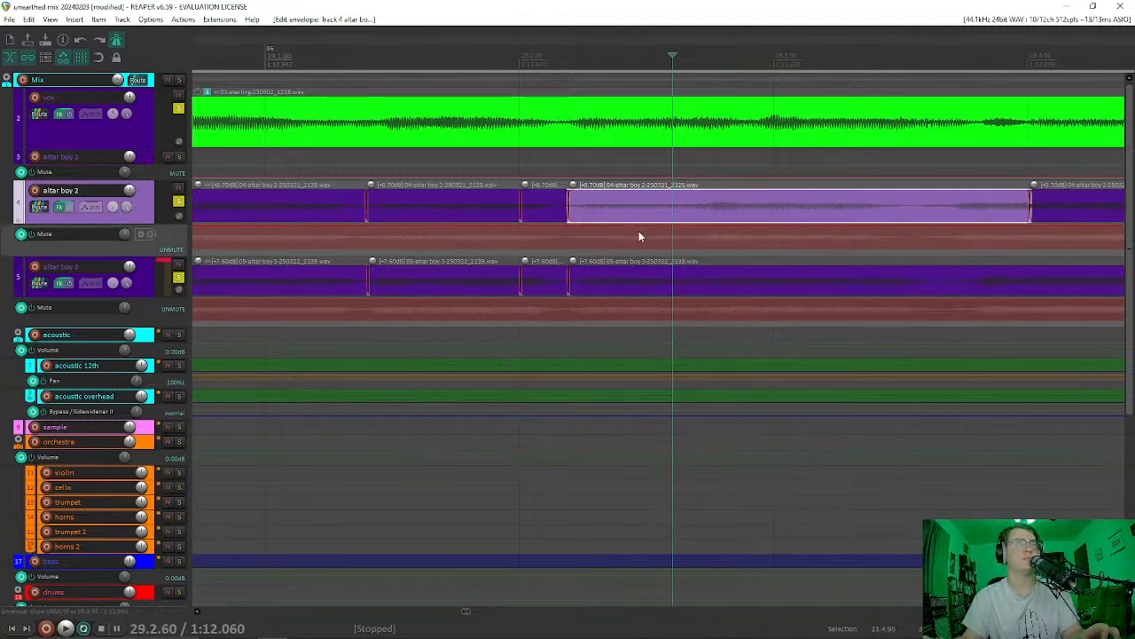
{"action": "left_click", "coordinate": [698, 213]}
{"action": "left_click", "coordinate": [693, 211]}
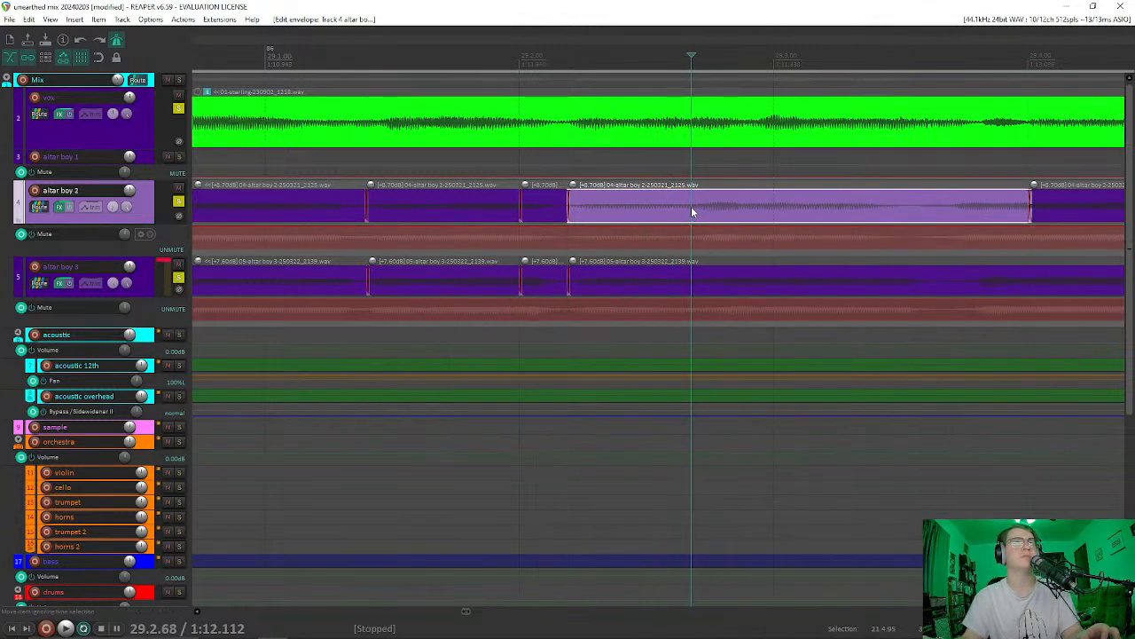
{"action": "right_click", "coordinate": [693, 211]}
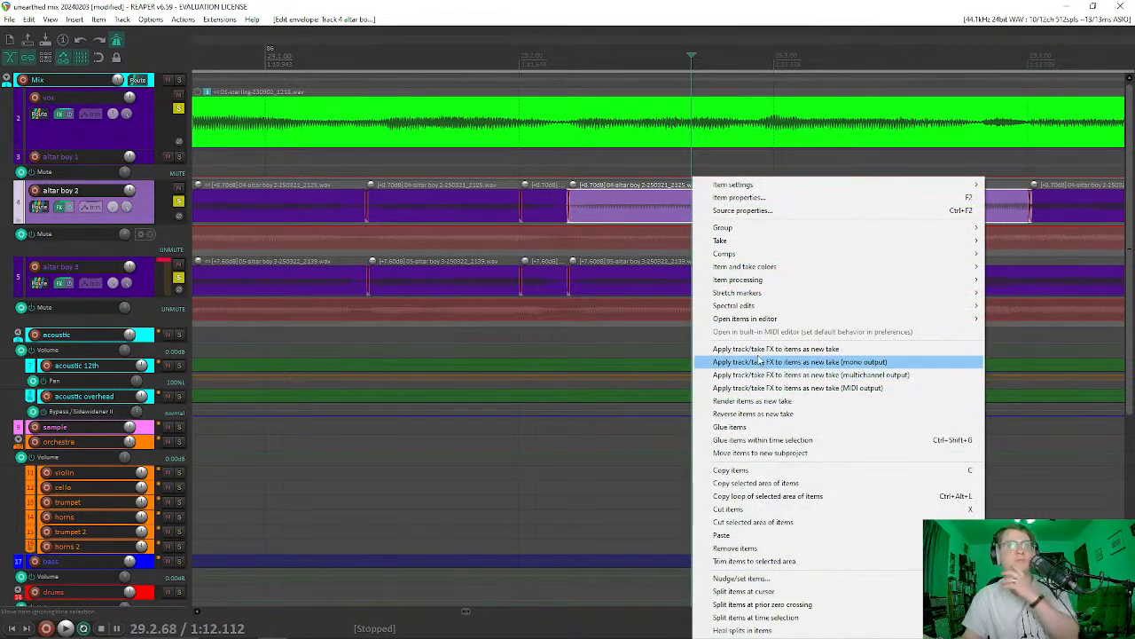
{"action": "left_click", "coordinate": [501, 293]}
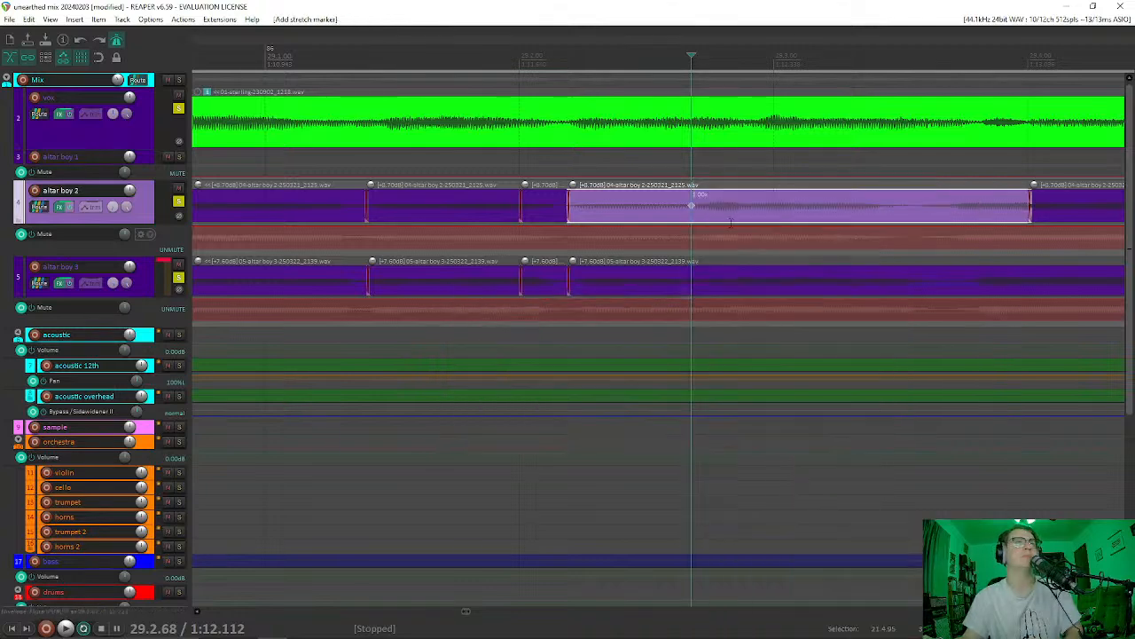
Step: Try moving the altar boy 2 stretch marker to about 29.3.00, play it back, and fine-tune its position and slope
{"action": "mouse_move", "coordinate": [692, 208]}
{"action": "left_mouse_down"}
{"action": "mouse_move", "coordinate": [749, 205]}
{"action": "mouse_move", "coordinate": [776, 230]}
{"action": "left_mouse_up"}
{"action": "left_click", "coordinate": [463, 174]}
{"action": "key", "text": "space"}
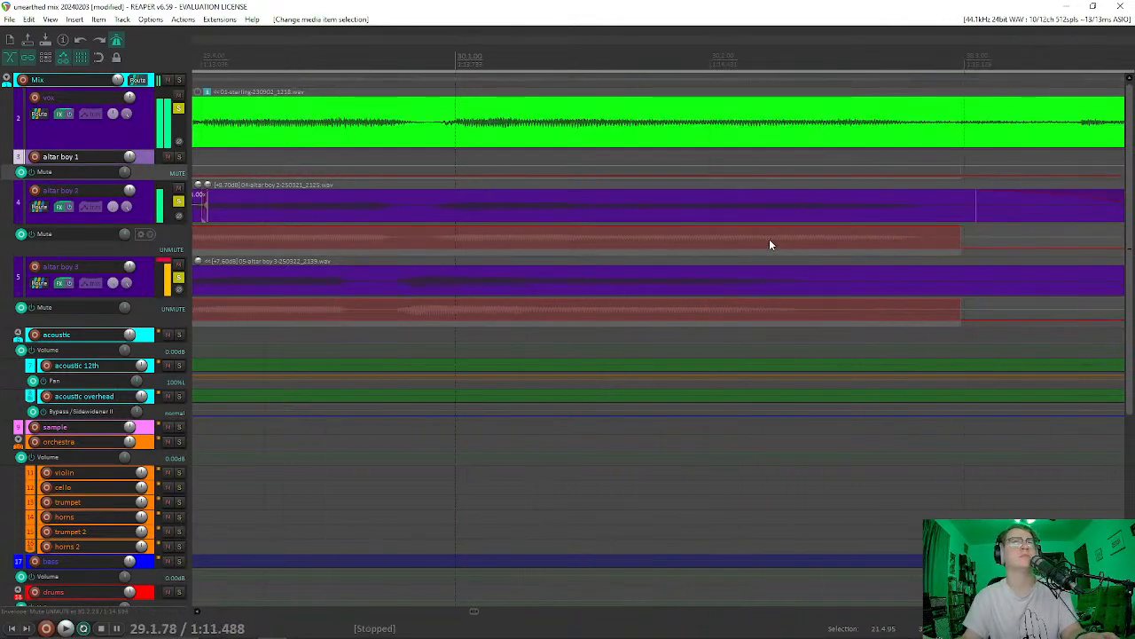
{"action": "key", "text": "space"}
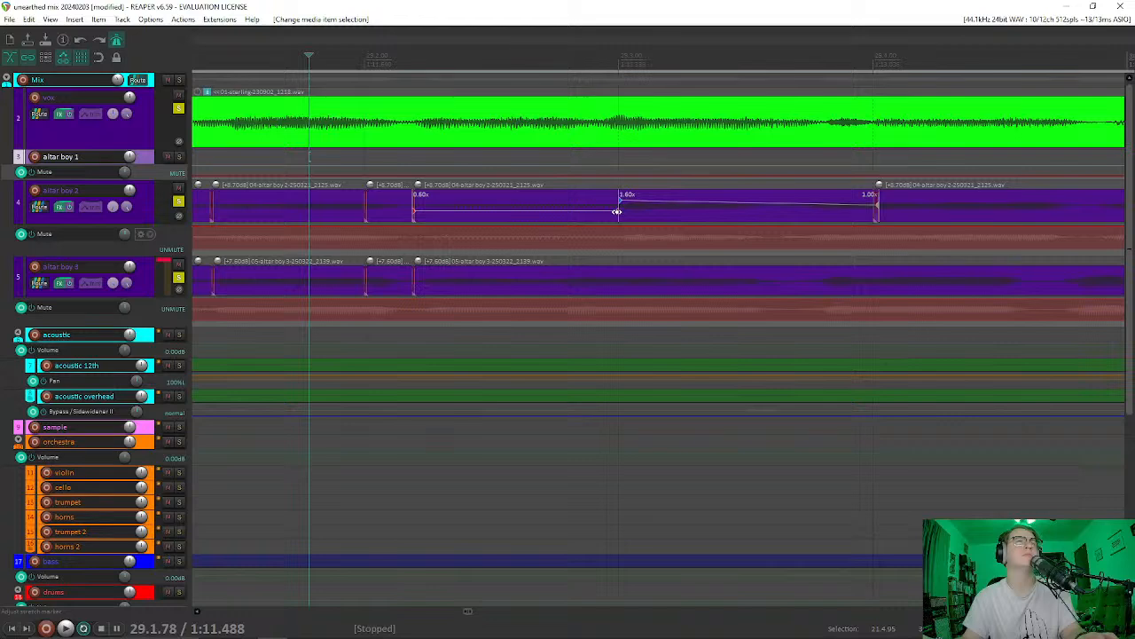
{"action": "left_click_drag", "start_coordinate": [617, 212], "coordinate": [609, 211]}
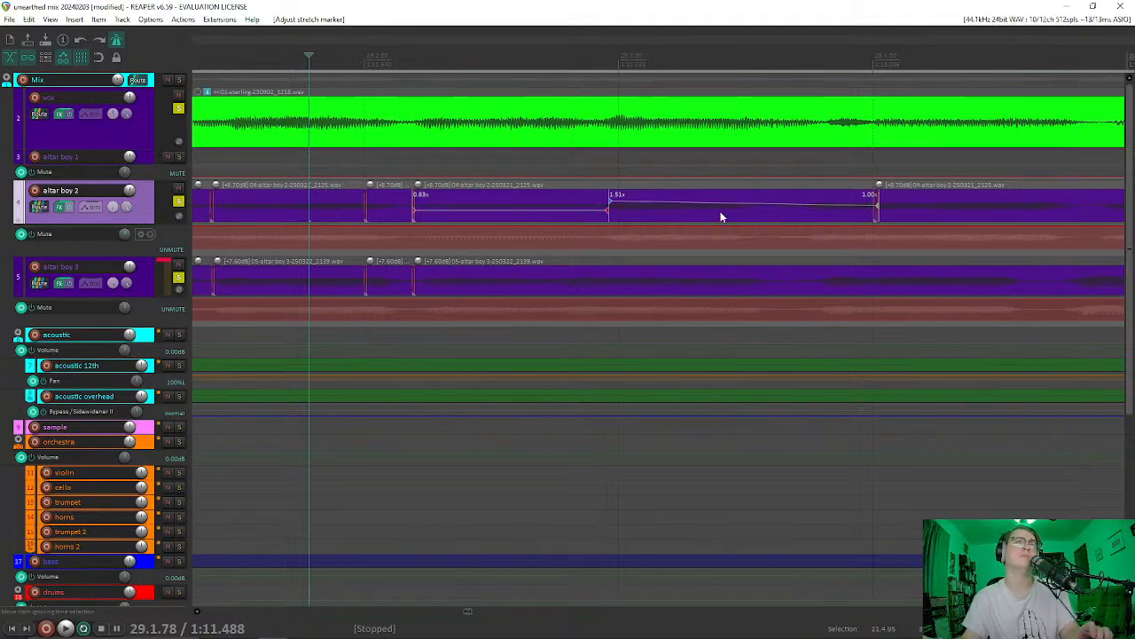
{"action": "left_click_drag", "start_coordinate": [610, 200], "coordinate": [619, 199]}
Step: Undo the stretch marker edits and the spectrogram toggle on the altar boy 2 item
{"action": "key", "text": "ctrl+z"}
{"action": "key", "text": "ctrl+z"}
{"action": "key", "text": "ctrl+z"}
{"action": "key", "text": "ctrl+z"}
{"action": "key", "text": "ctrl+z"}
{"action": "key", "text": "ctrl+z"}
{"action": "key", "text": "ctrl+z"}
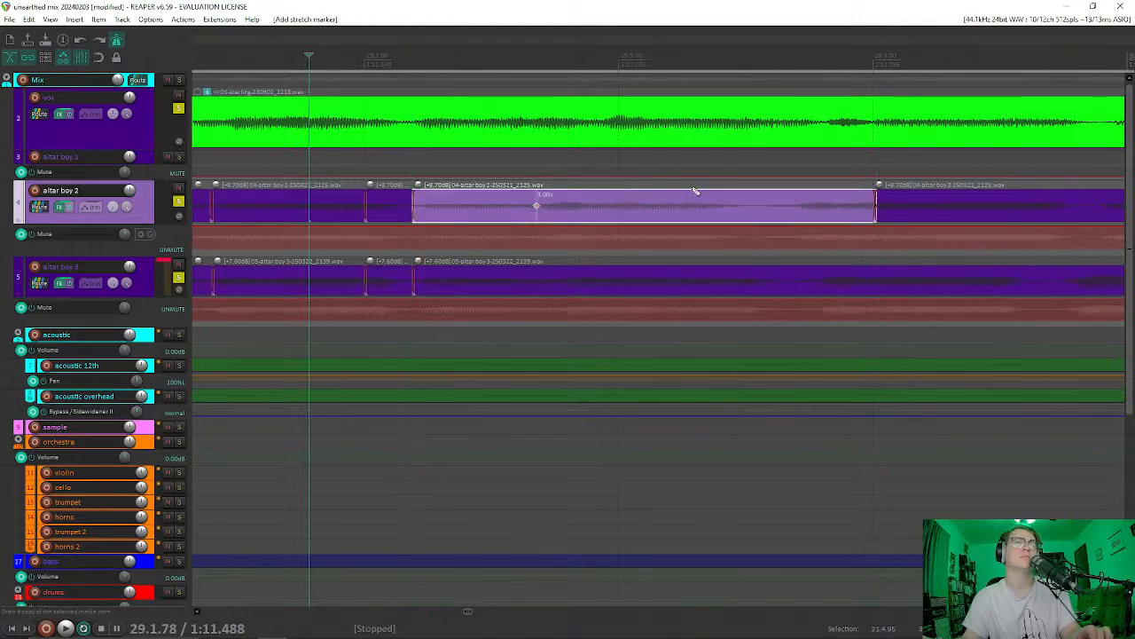
{"action": "key", "text": "ctrl+z"}
{"action": "key", "text": "ctrl+z"}
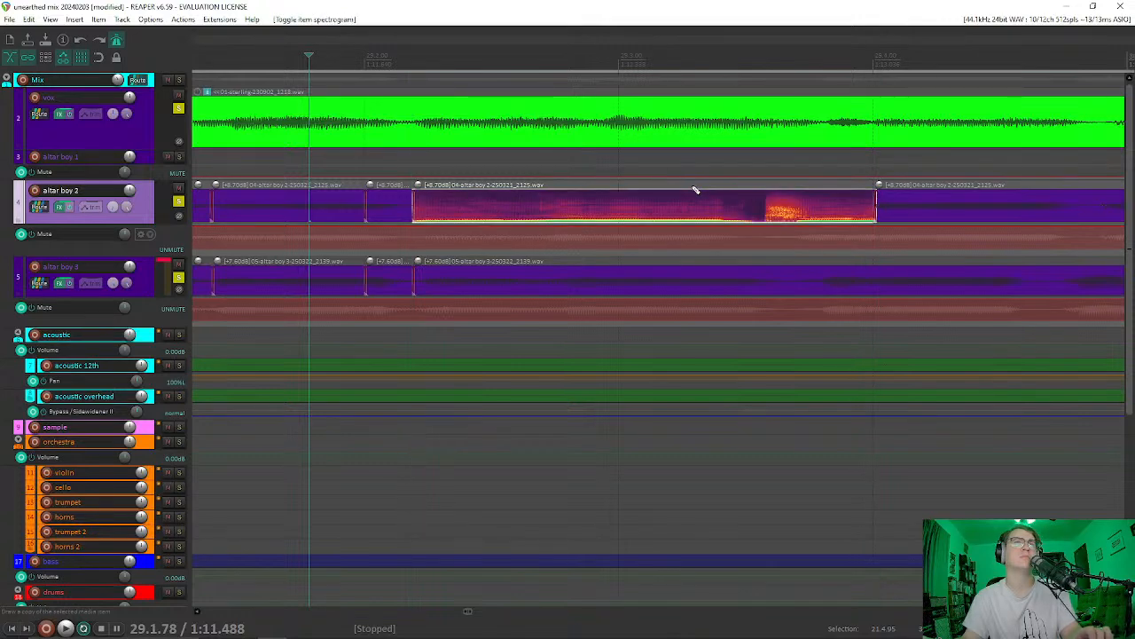
Step: Turn off the spectrogram display for the selected altar boy 2 item
{"action": "left_click", "coordinate": [788, 213]}
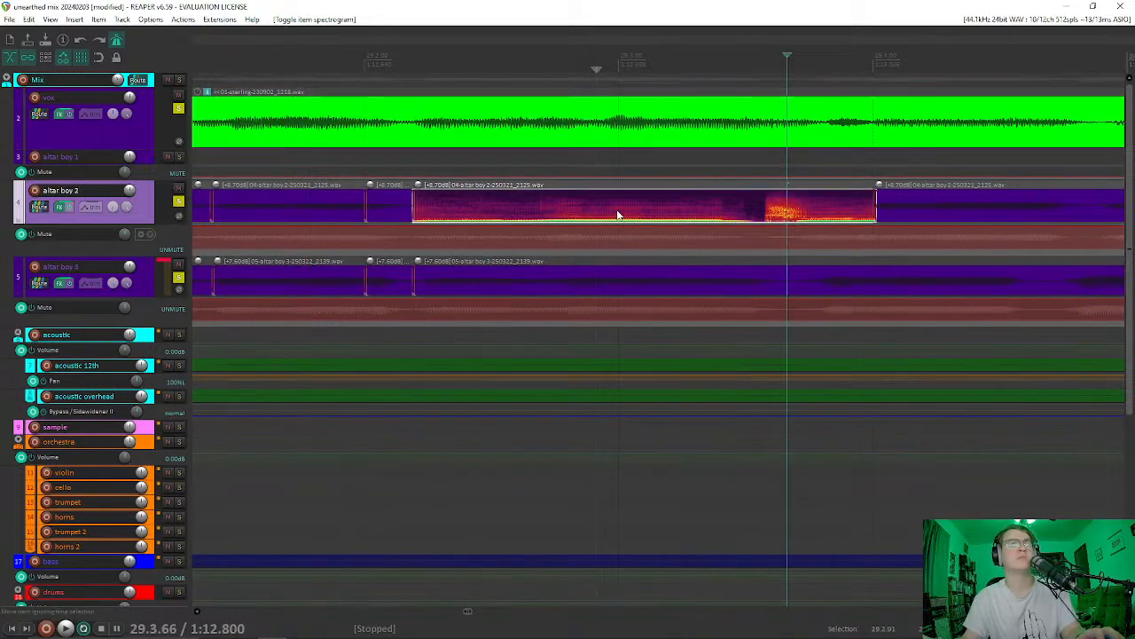
{"action": "left_click", "coordinate": [614, 203]}
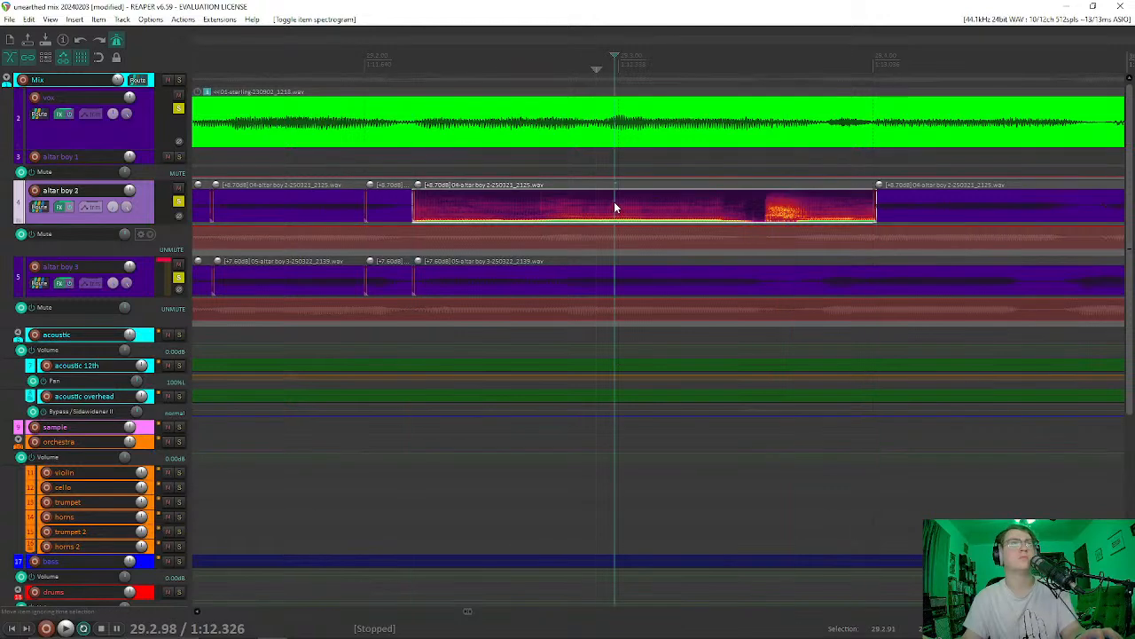
{"action": "right_click", "coordinate": [614, 202]}
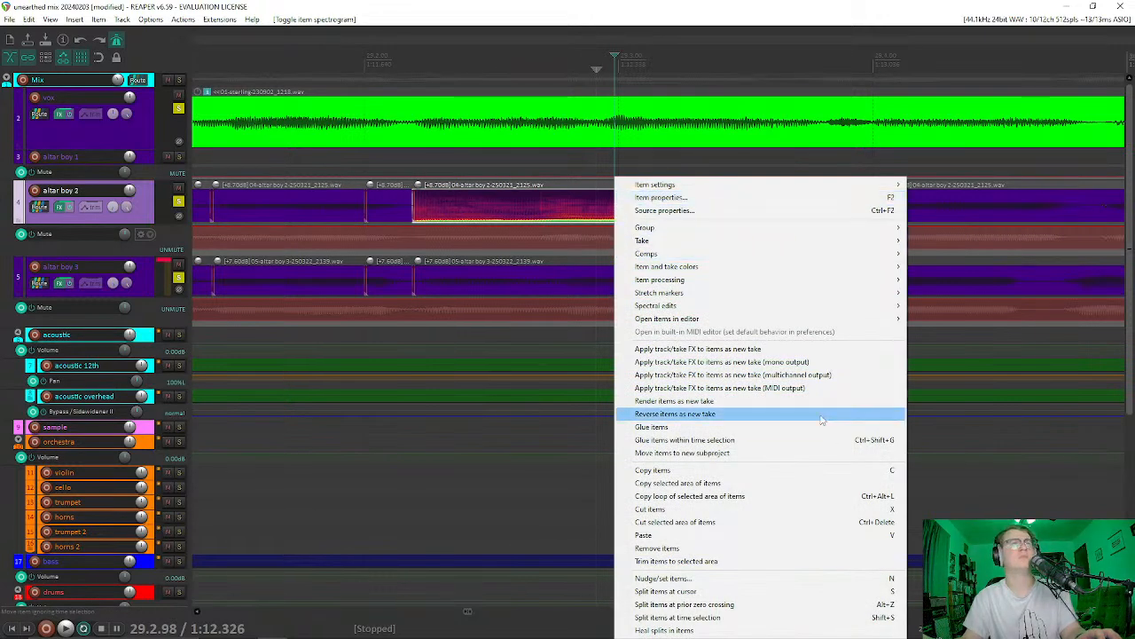
{"action": "mouse_move", "coordinate": [758, 307]}
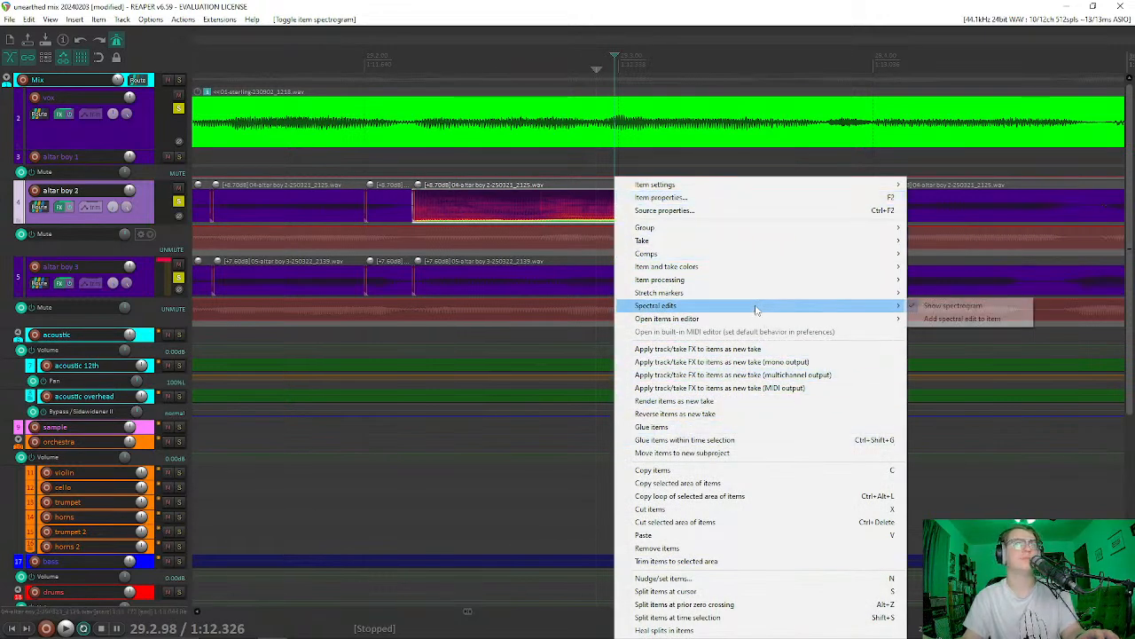
{"action": "left_click", "coordinate": [953, 306]}
Step: Play the vocals around 29.2 and 29.3 and locate where the altar boy 2 syllable begins
{"action": "left_click", "coordinate": [692, 217]}
{"action": "key", "text": "space"}
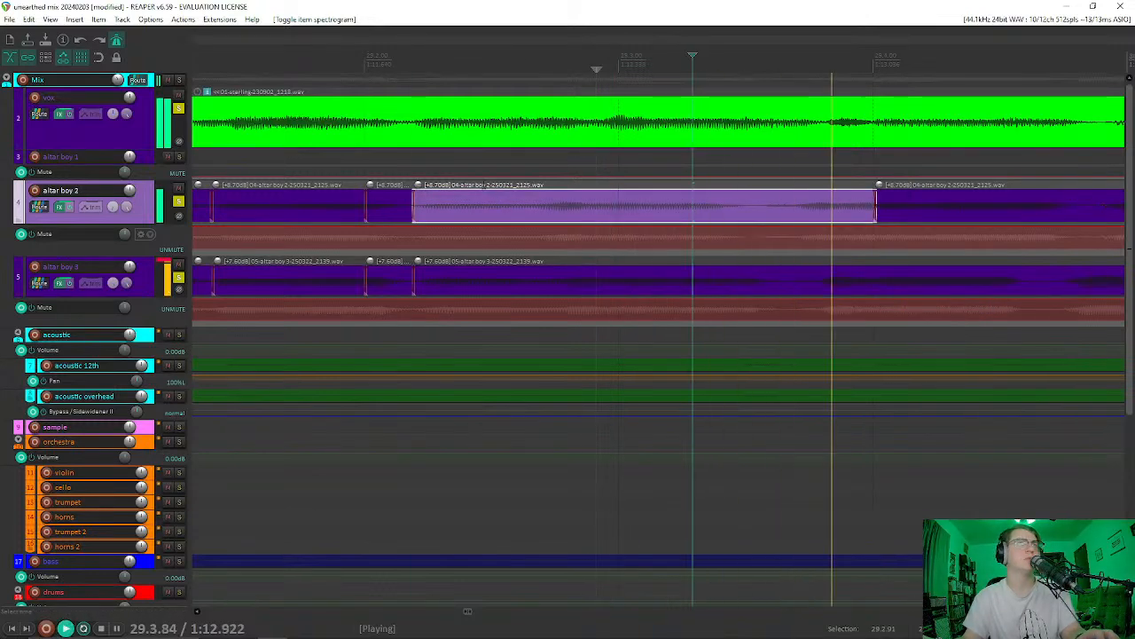
{"action": "left_click", "coordinate": [473, 171]}
{"action": "key", "text": "space"}
{"action": "left_click", "coordinate": [502, 202]}
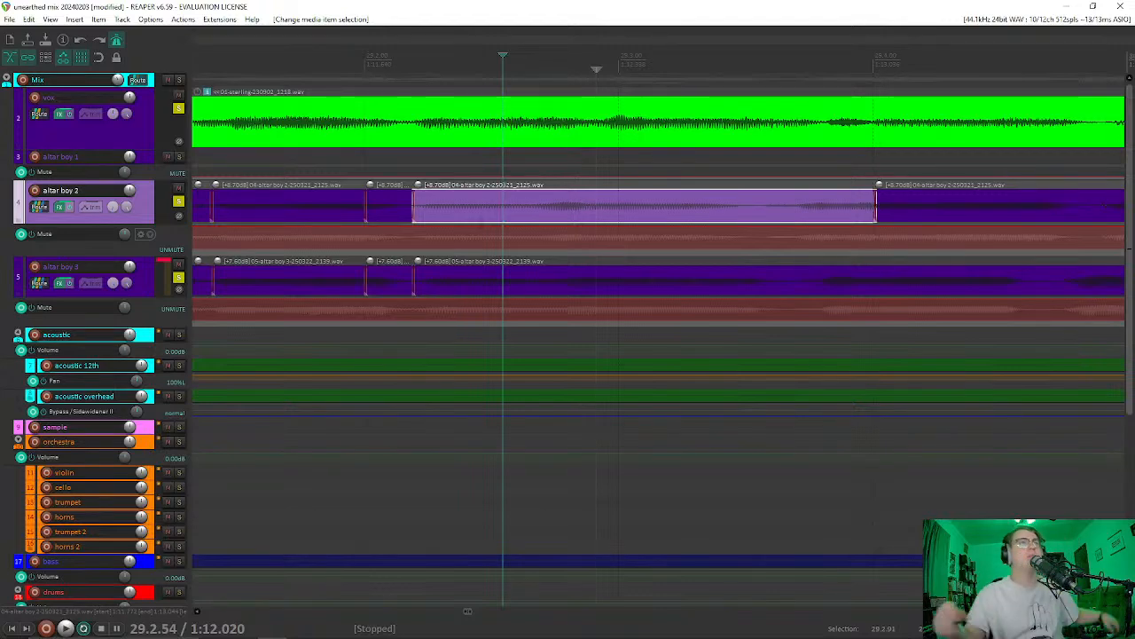
{"action": "left_click", "coordinate": [593, 218]}
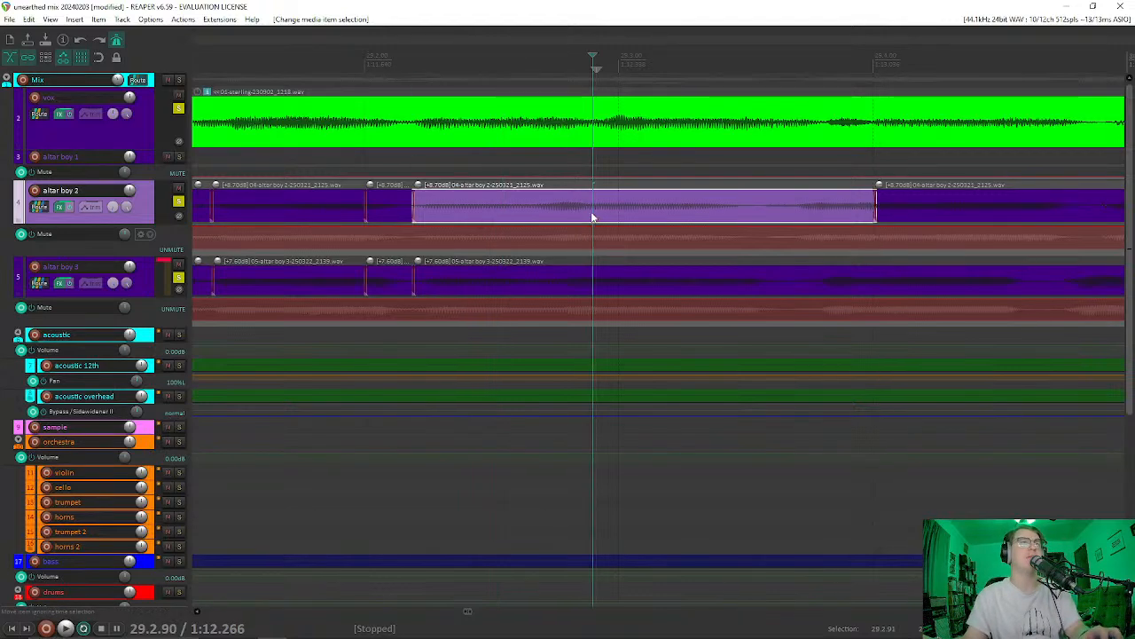
{"action": "left_click", "coordinate": [610, 211]}
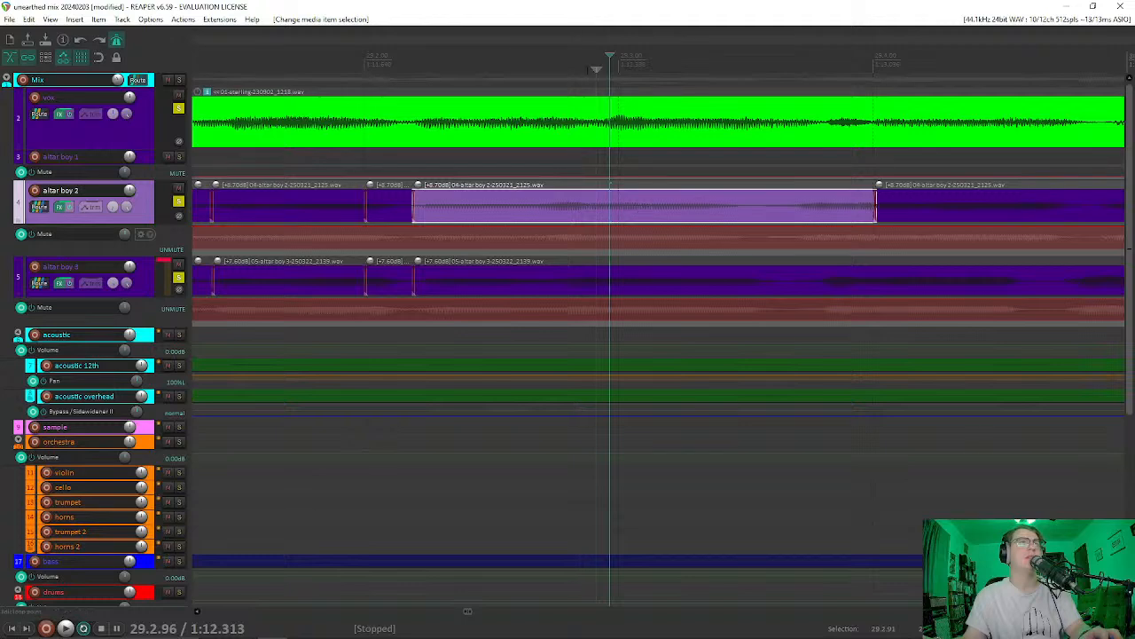
Step: Reset the altar boy 3 clip indicator and remove the time selection before 29.3.00
{"action": "left_click_drag", "start_coordinate": [593, 66], "coordinate": [390, 76]}
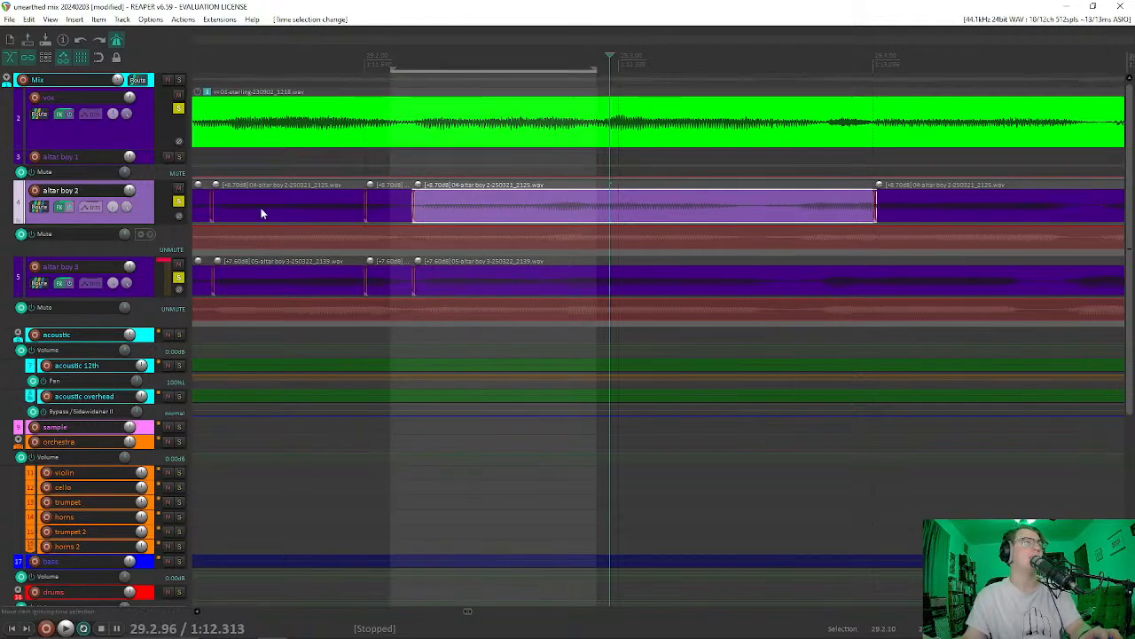
{"action": "left_click", "coordinate": [162, 263]}
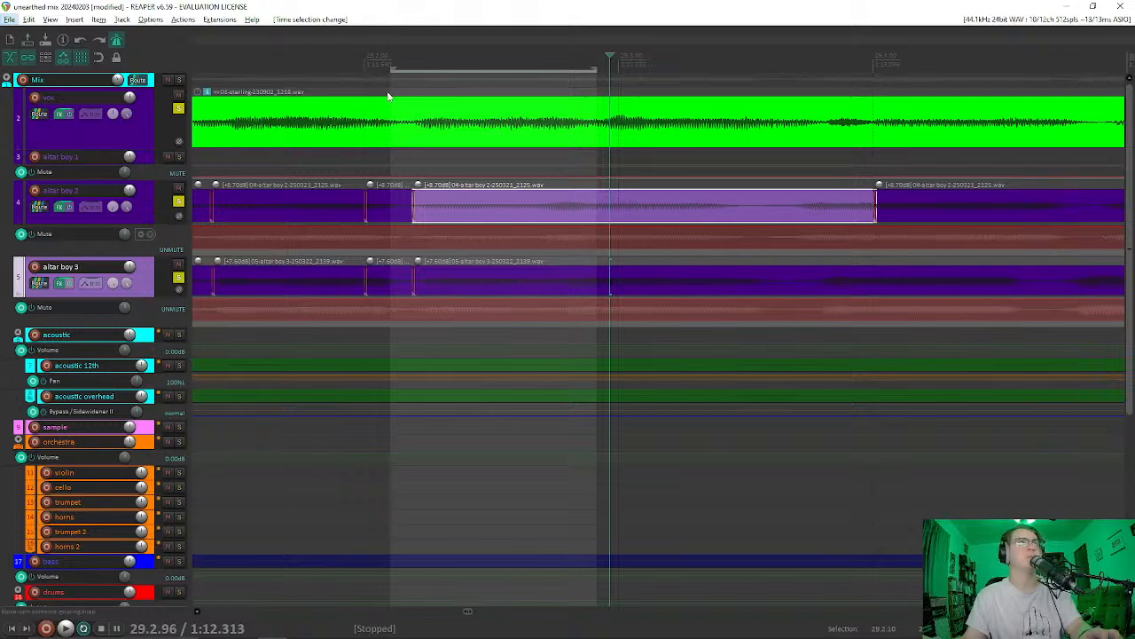
{"action": "right_click", "coordinate": [425, 60]}
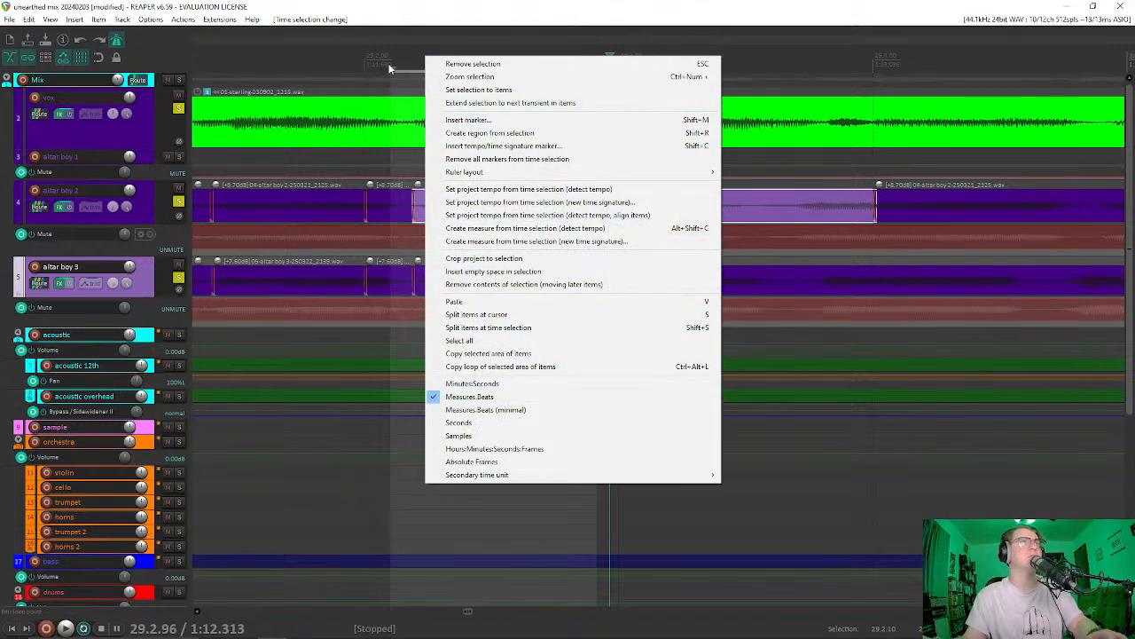
{"action": "left_click", "coordinate": [435, 63]}
Step: Play back the passage between 29.2 and 29.4 to compare the altar boy 2 timing with the lead vocal
{"action": "key", "text": "space"}
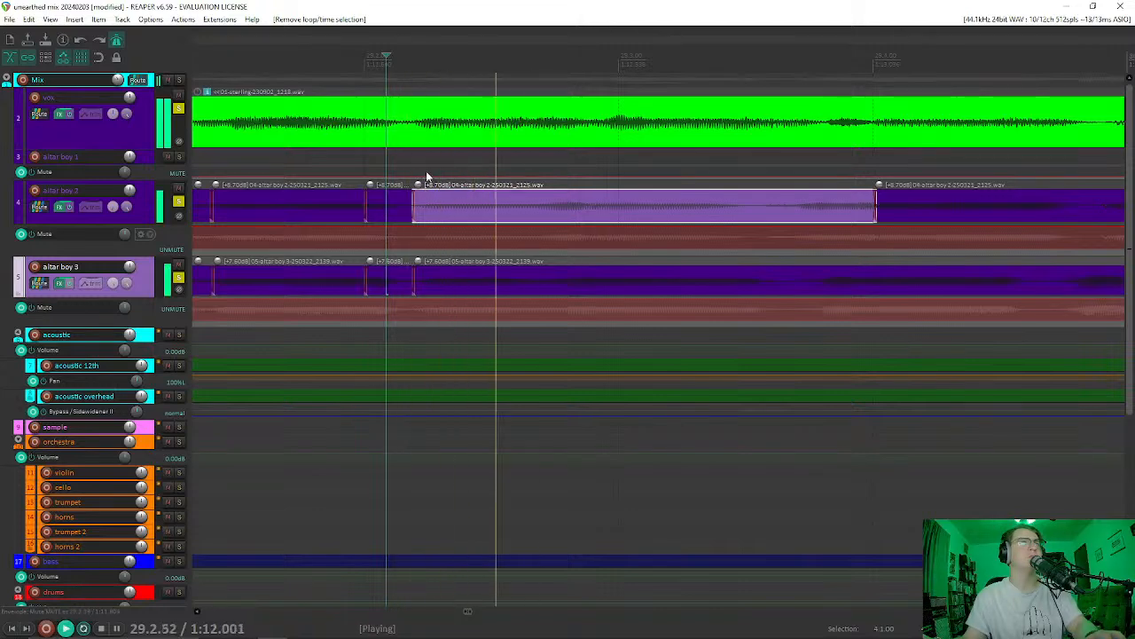
{"action": "key", "text": "space"}
{"action": "key", "text": "space"}
{"action": "key", "text": "space"}
{"action": "left_click", "coordinate": [541, 212]}
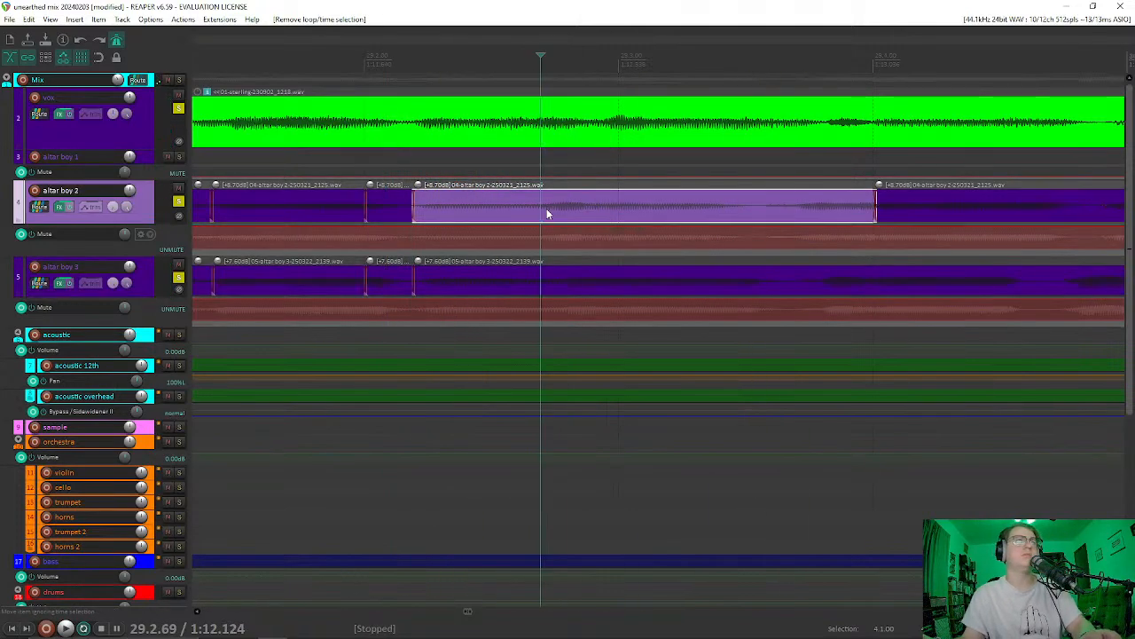
{"action": "left_click", "coordinate": [546, 212]}
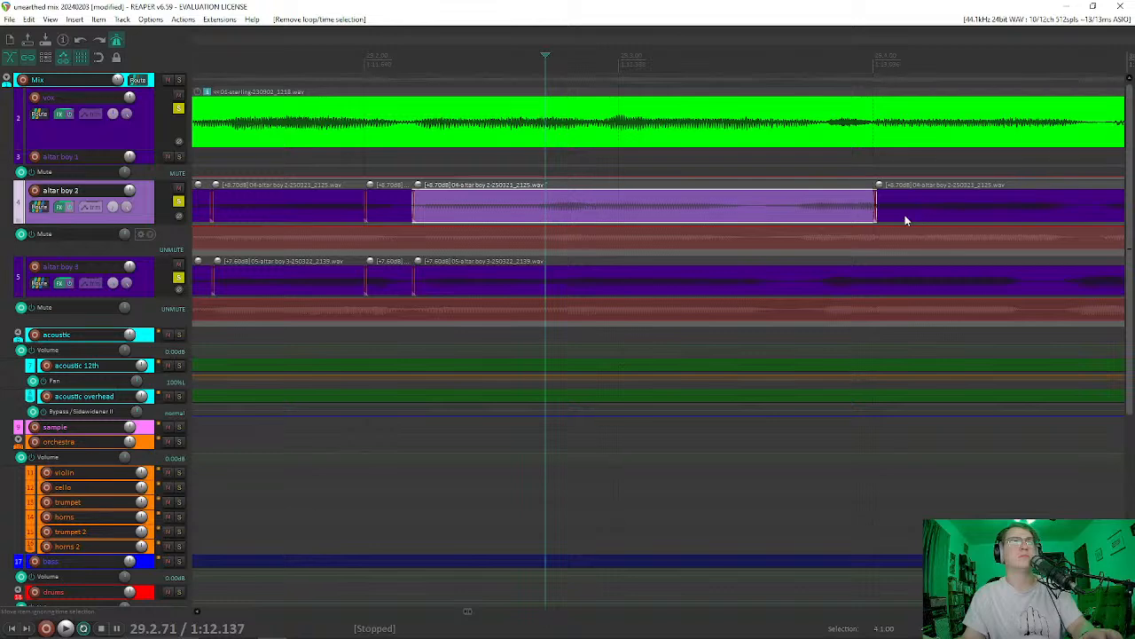
{"action": "left_click", "coordinate": [767, 179]}
{"action": "key", "text": "space"}
{"action": "key", "text": "space"}
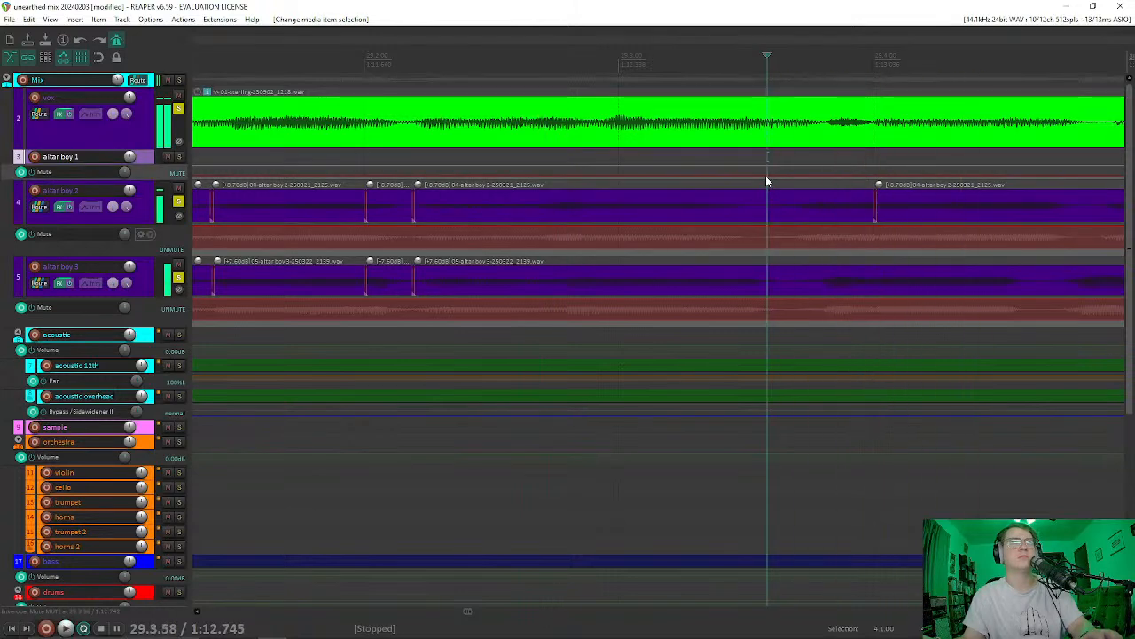
Step: Undo the accidental move of the altar boy 2 item and add a stretch marker in it at 29.2.69
{"action": "left_click_drag", "start_coordinate": [596, 217], "coordinate": [600, 220]}
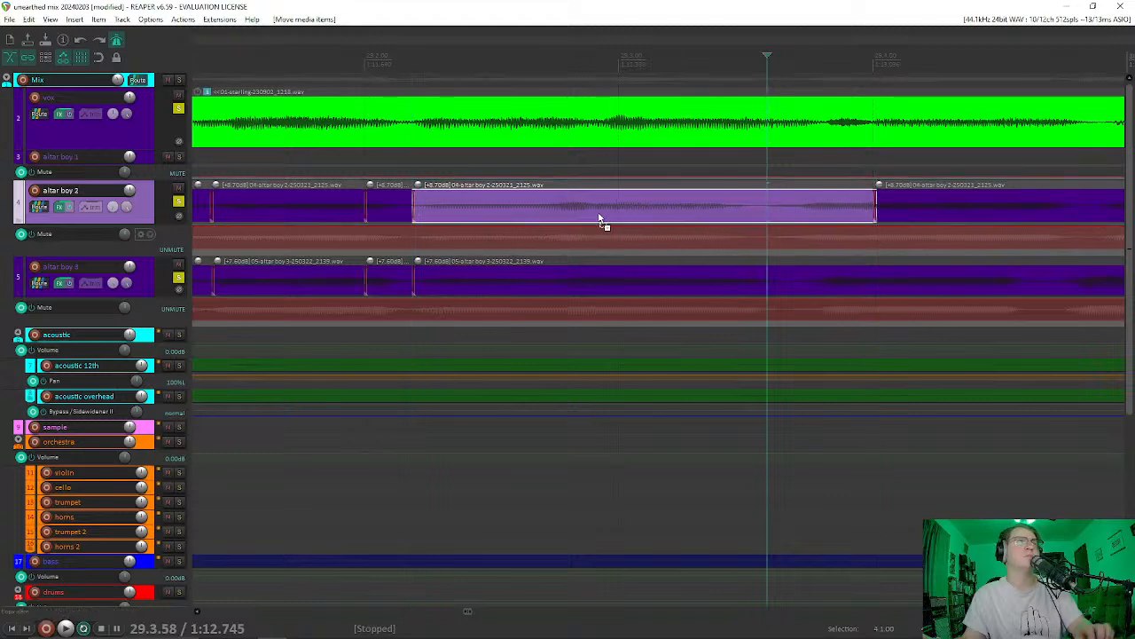
{"action": "key", "text": "ctrl+z"}
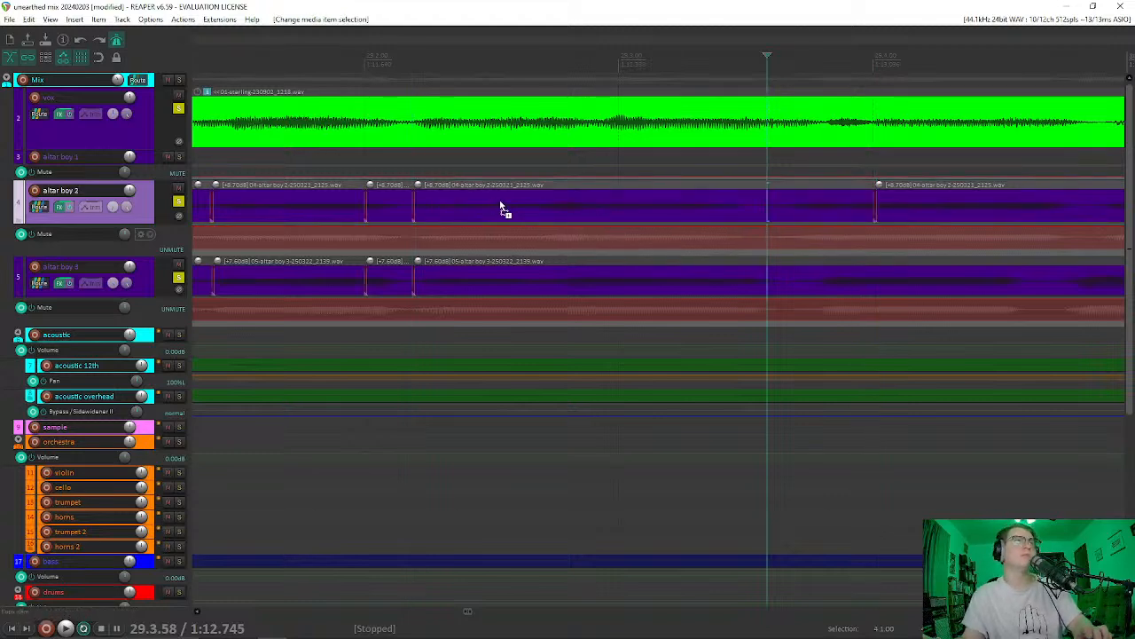
{"action": "left_click", "coordinate": [475, 203]}
{"action": "left_click", "coordinate": [540, 215]}
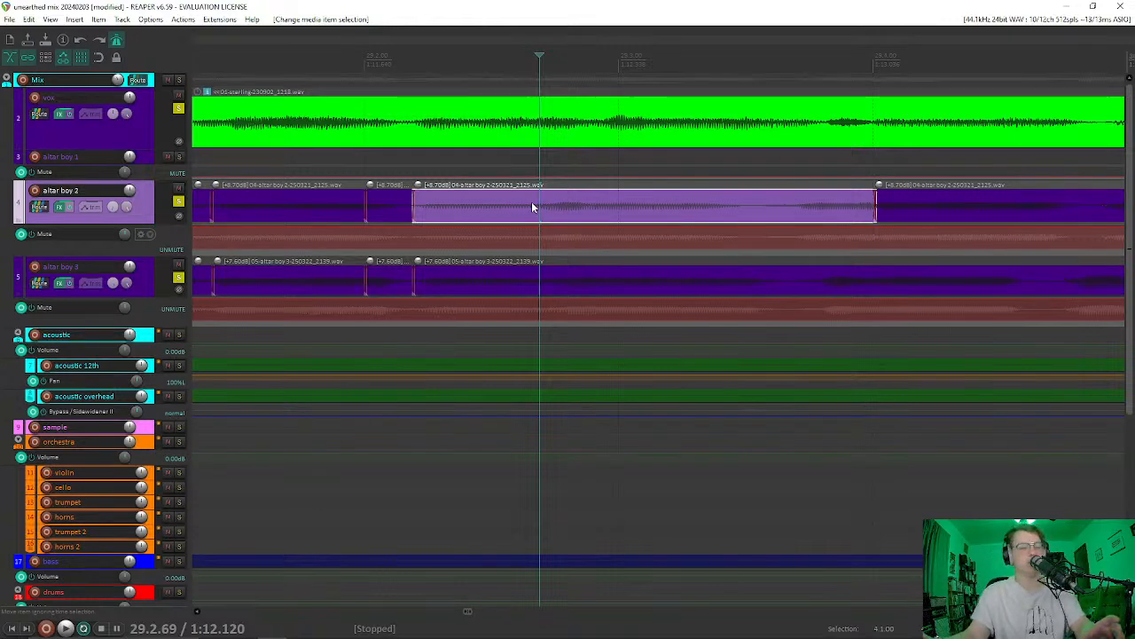
{"action": "key", "text": "shift+w"}
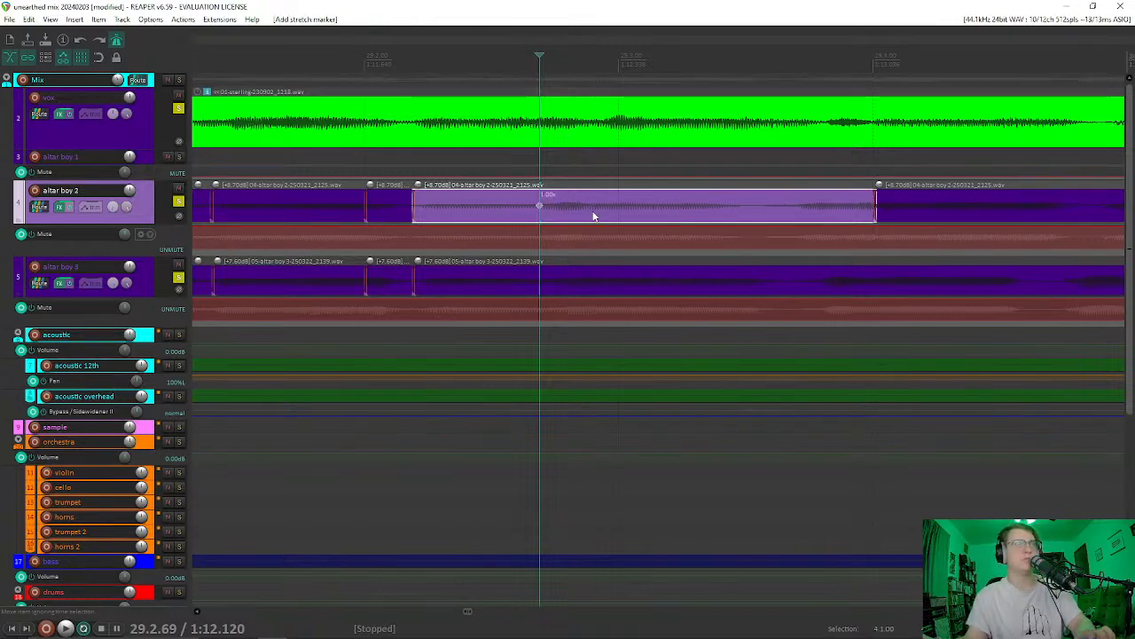
Step: Add a stretch marker at 29.2.64 in the altar boy 2 item and move the 29.2.69 marker to about 29.3.00, slightly adjusting its slope
{"action": "left_click", "coordinate": [527, 213]}
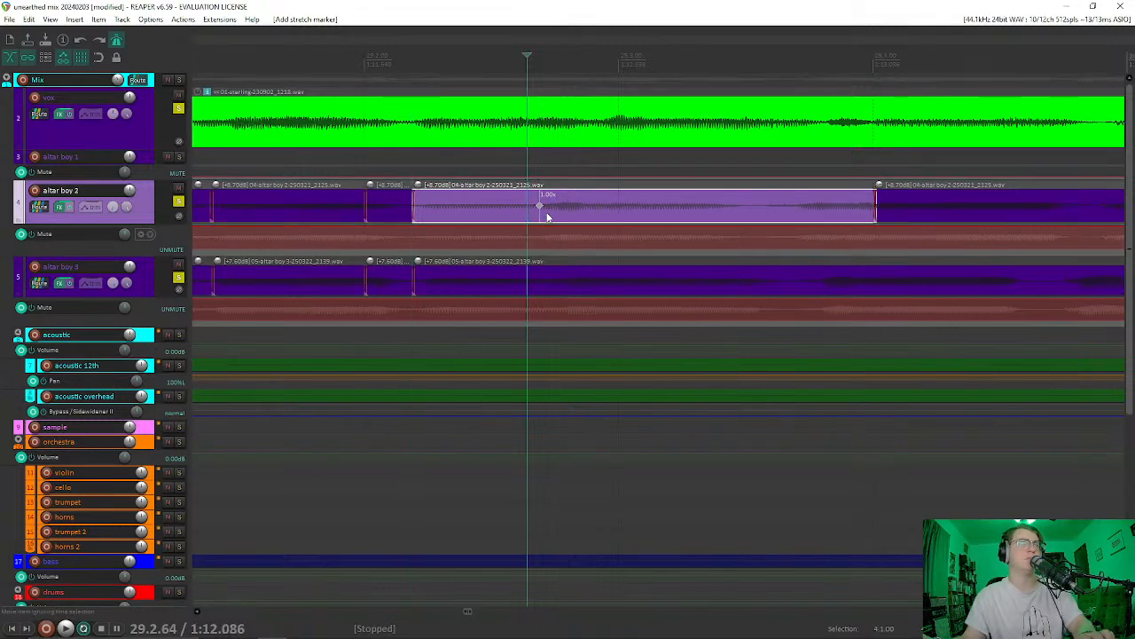
{"action": "left_click_drag", "start_coordinate": [540, 206], "coordinate": [618, 224]}
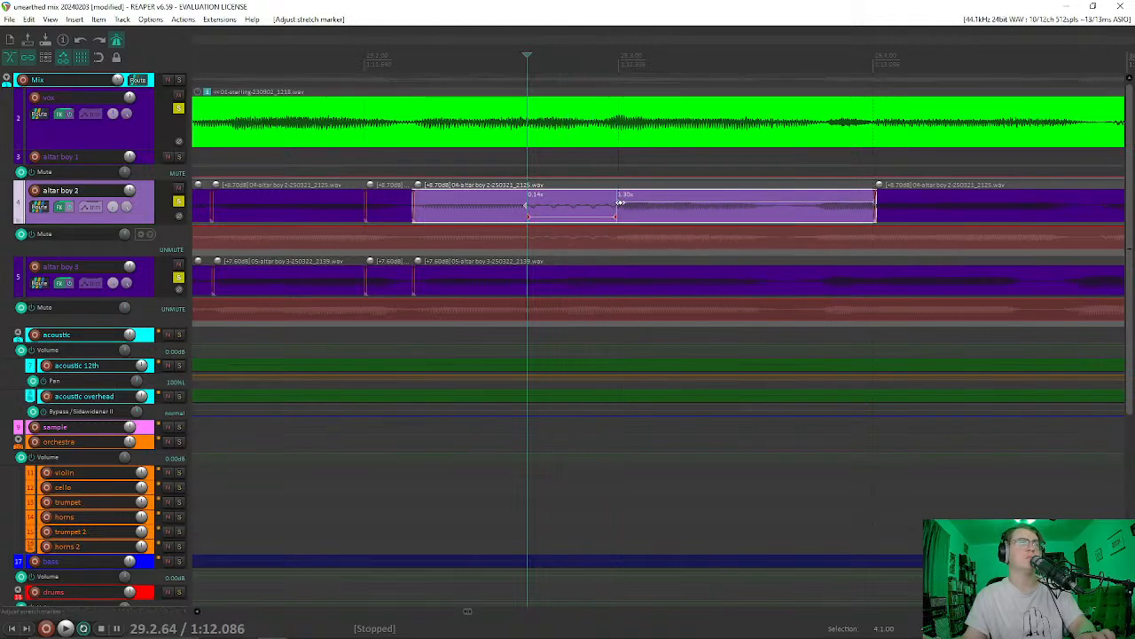
{"action": "left_click_drag", "start_coordinate": [620, 202], "coordinate": [621, 202]}
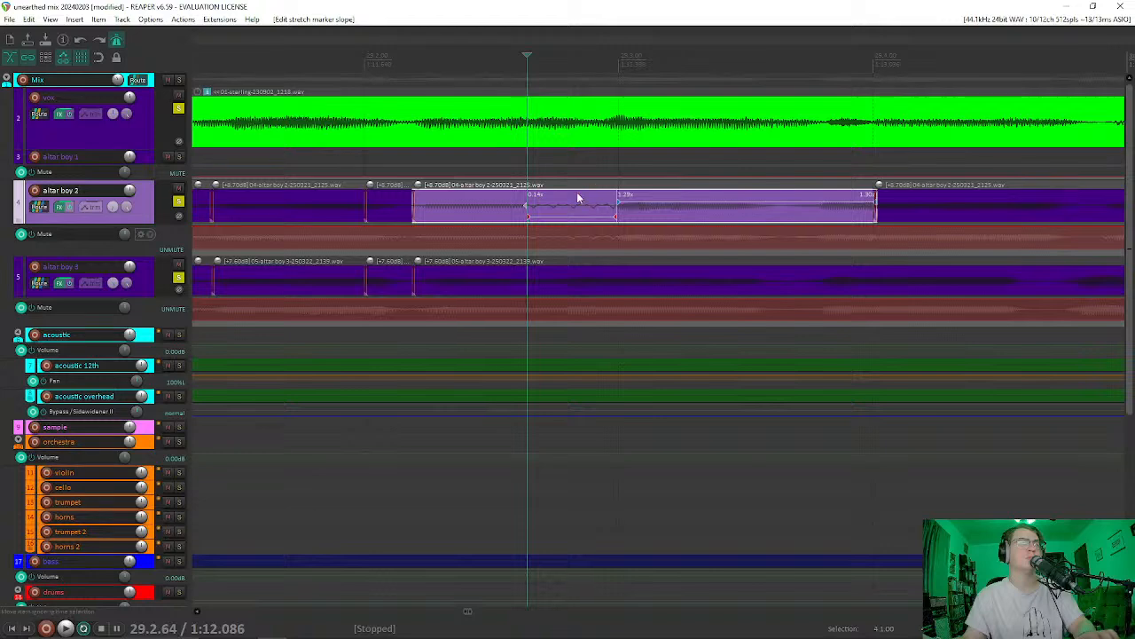
Step: Play back the stretched altar boy 2 item from 29.2.30 against the lead vocal
{"action": "left_click", "coordinate": [391, 155]}
{"action": "key", "text": "space"}
{"action": "key", "text": "space"}
{"action": "key", "text": "space"}
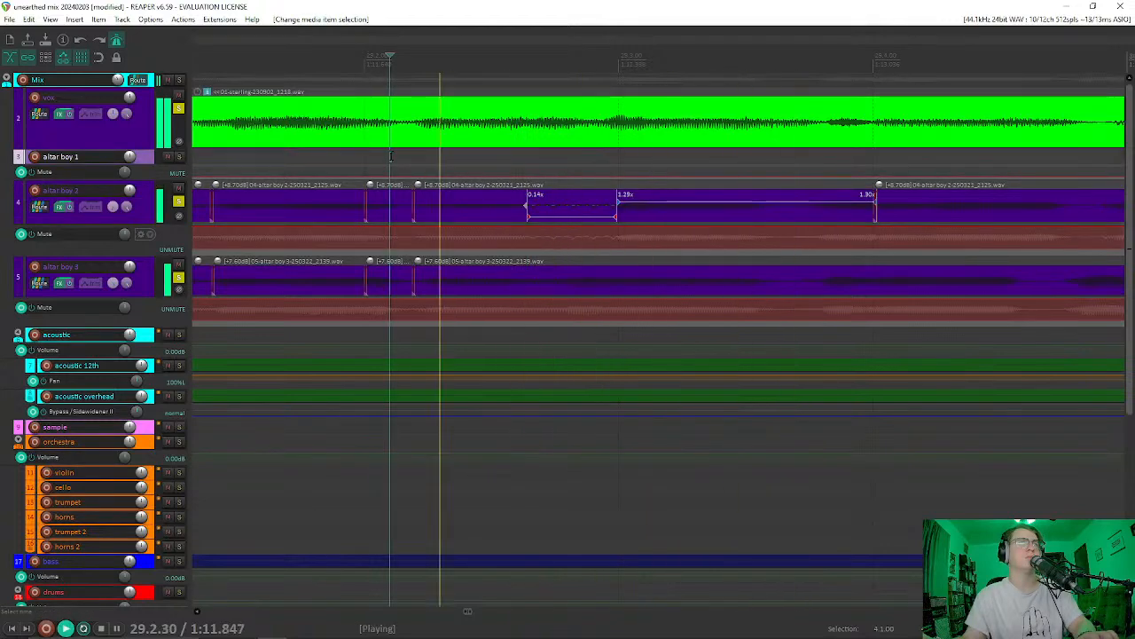
Step: Play back altar boy 2 from 29.2.10 without altar boy 3, comparing it alone and with the lead vocal, then restore all three vocal solos
{"action": "key", "text": "space"}
{"action": "left_click", "coordinate": [178, 279]}
{"action": "left_click", "coordinate": [176, 110]}
{"action": "key", "text": "space"}
{"action": "key", "text": "space"}
{"action": "left_click", "coordinate": [178, 109]}
{"action": "key", "text": "space"}
{"action": "key", "text": "space"}
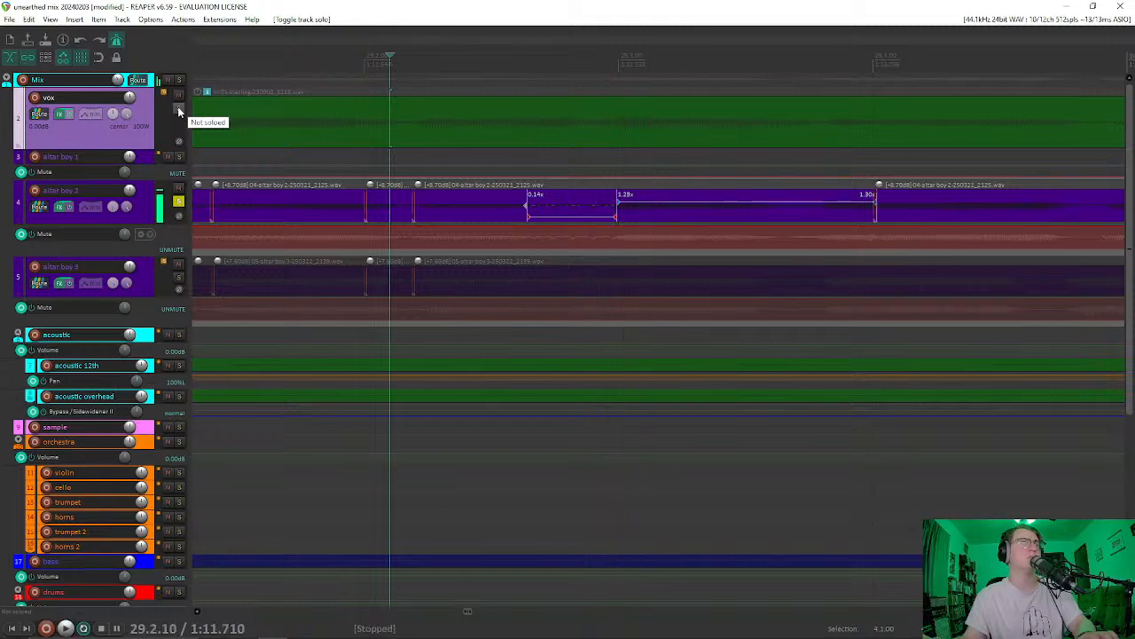
{"action": "left_click", "coordinate": [177, 108]}
{"action": "key", "text": "space"}
{"action": "key", "text": "space"}
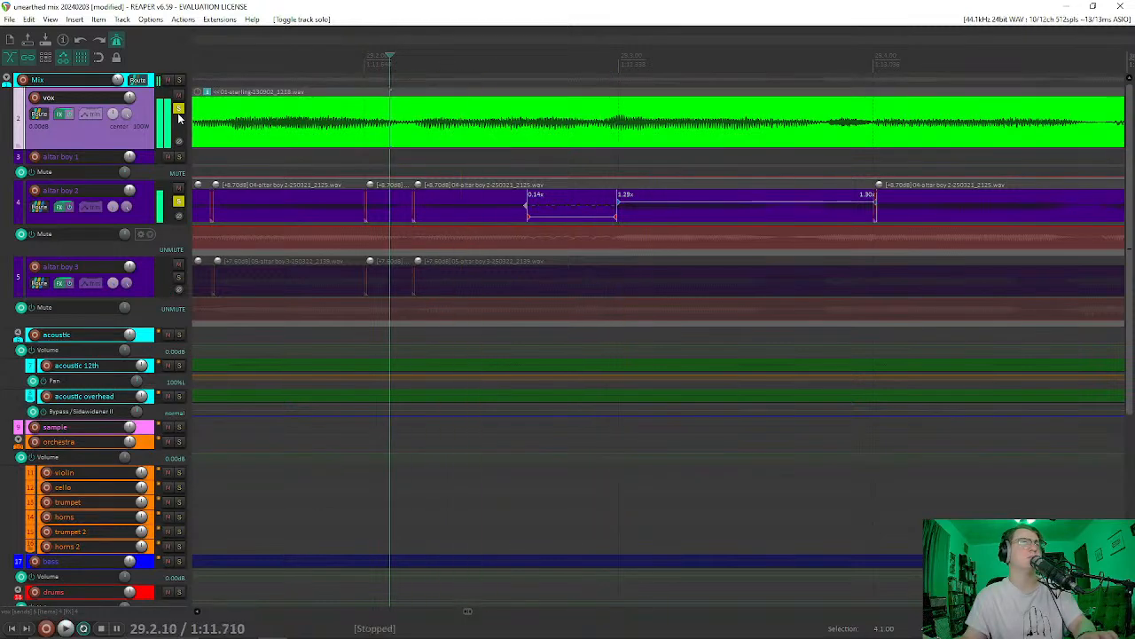
{"action": "left_click", "coordinate": [177, 110]}
{"action": "key", "text": "space"}
{"action": "key", "text": "space"}
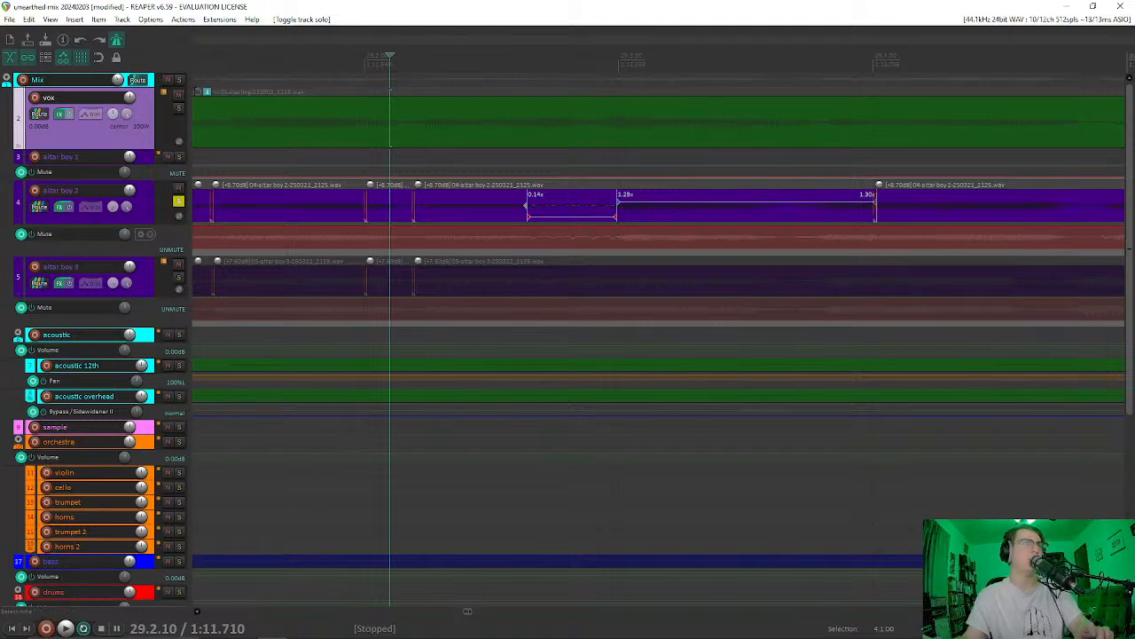
{"action": "left_click", "coordinate": [178, 202]}
{"action": "left_click", "coordinate": [177, 202]}
Step: Adjust the stretch slope and remove the 29.2.64 stretch marker from the altar boy 2 item, keeping a marker at about 29.3.00
{"action": "key", "text": "F6"}
{"action": "key", "text": "F6"}
{"action": "key", "text": "F6"}
{"action": "left_click_drag", "start_coordinate": [550, 211], "coordinate": [545, 207]}
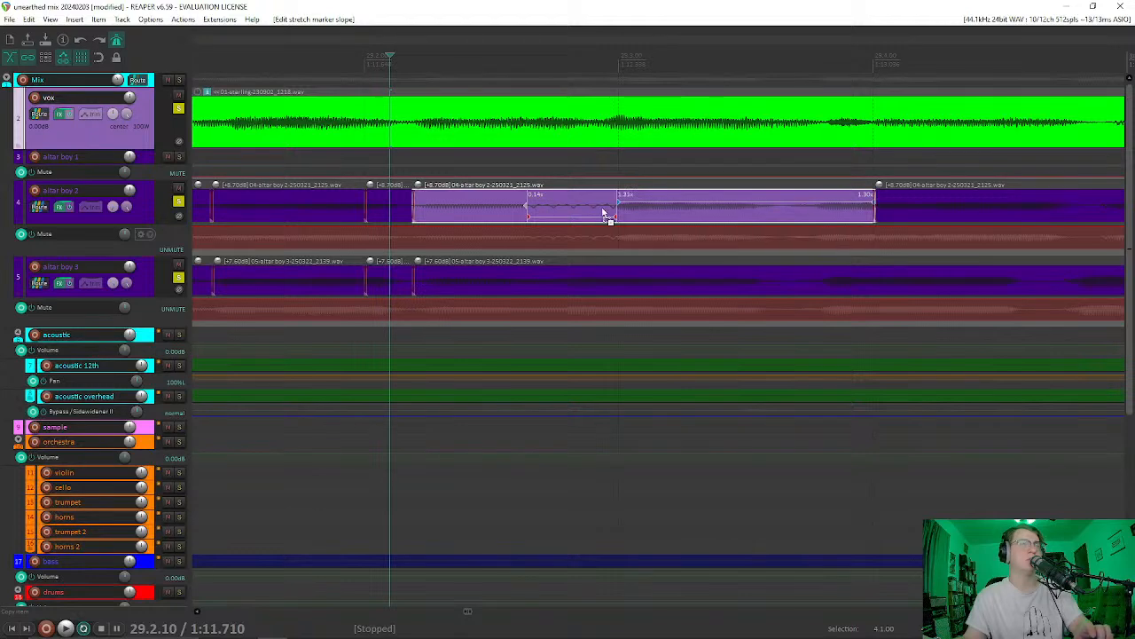
{"action": "left_click_drag", "start_coordinate": [539, 206], "coordinate": [621, 218]}
Step: Play back the restretched altar boy 2 item from 29.2.10, toggling the lead vocal and altar boy 3 solos to compare
{"action": "left_click", "coordinate": [177, 279]}
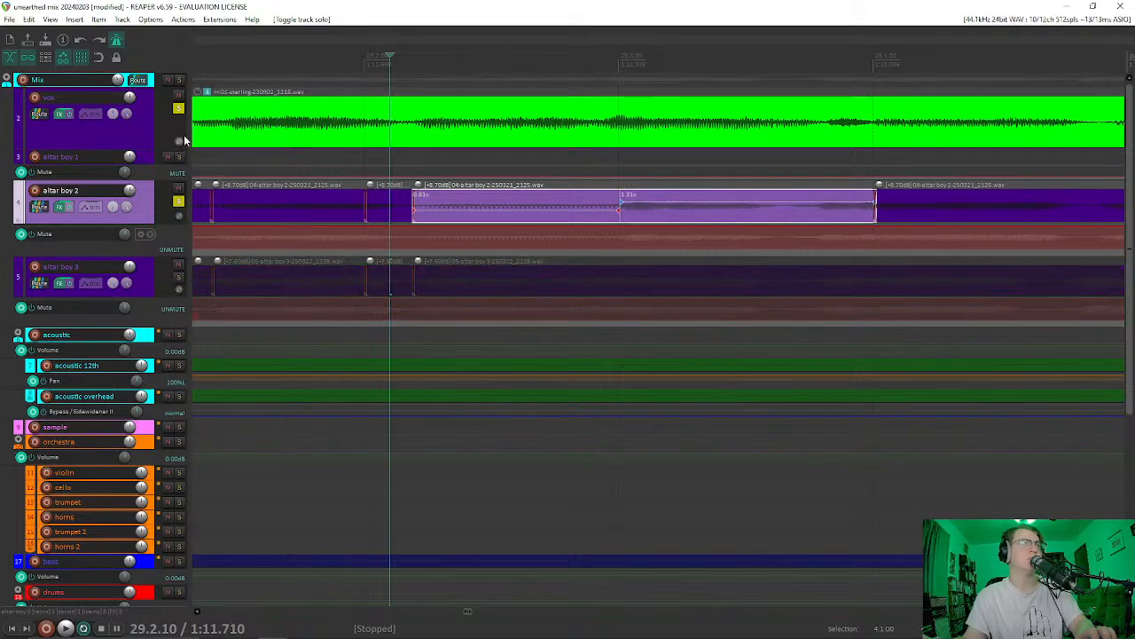
{"action": "left_click", "coordinate": [179, 112]}
{"action": "key", "text": "space"}
{"action": "key", "text": "space"}
{"action": "left_click", "coordinate": [179, 113]}
{"action": "left_click", "coordinate": [177, 279]}
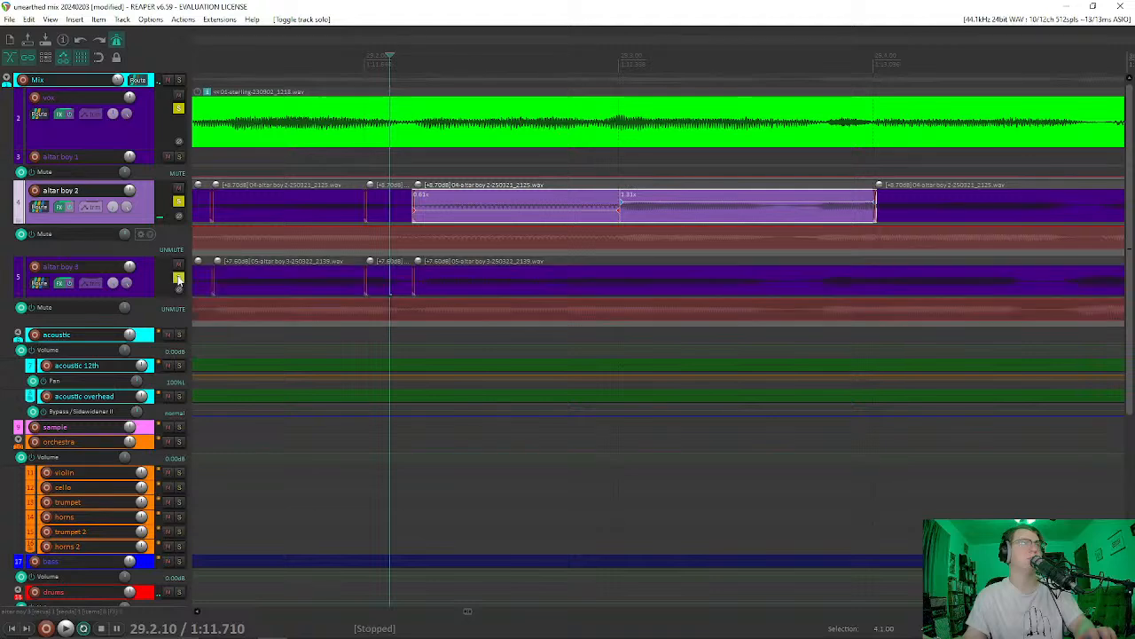
{"action": "key", "text": "space"}
{"action": "key", "text": "space"}
{"action": "key", "text": "space"}
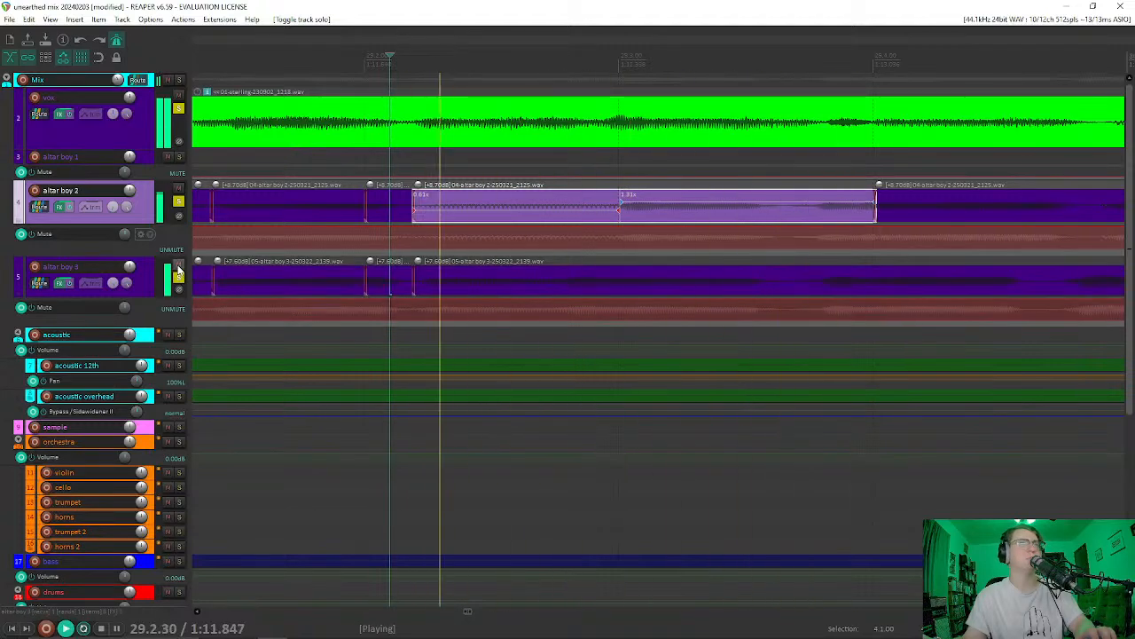
{"action": "key", "text": "space"}
Step: Move the altar boy 2 stretch marker from 29.3.00 back to about 29.2.95 and play back the passage
{"action": "left_click_drag", "start_coordinate": [618, 206], "coordinate": [605, 206]}
{"action": "key", "text": "space"}
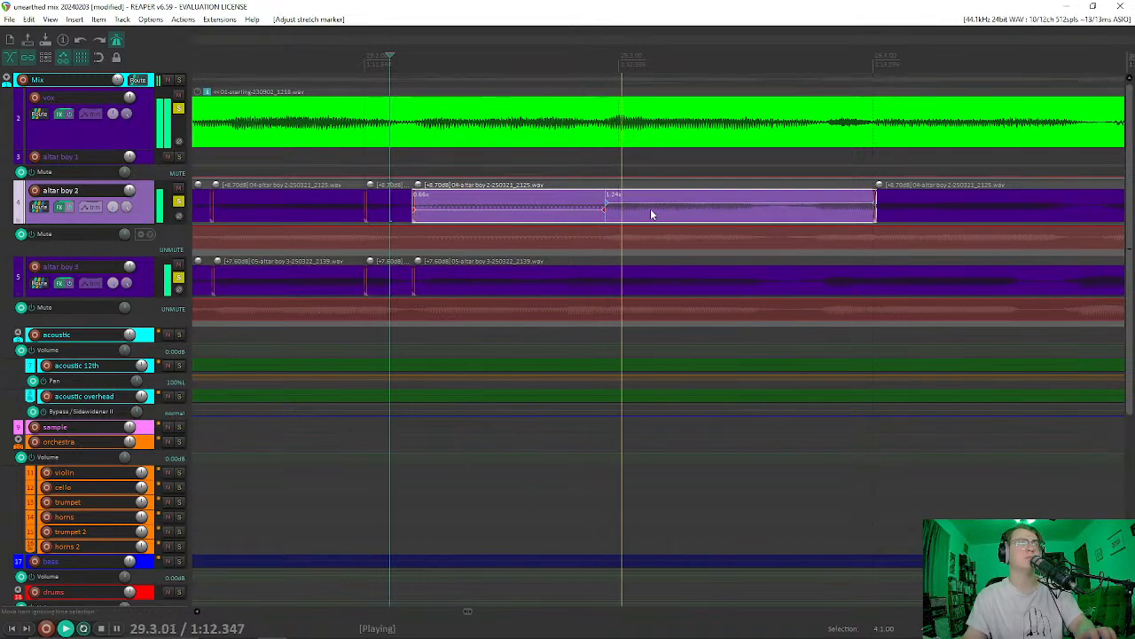
{"action": "key", "text": "space"}
{"action": "key", "text": "space"}
{"action": "key", "text": "space"}
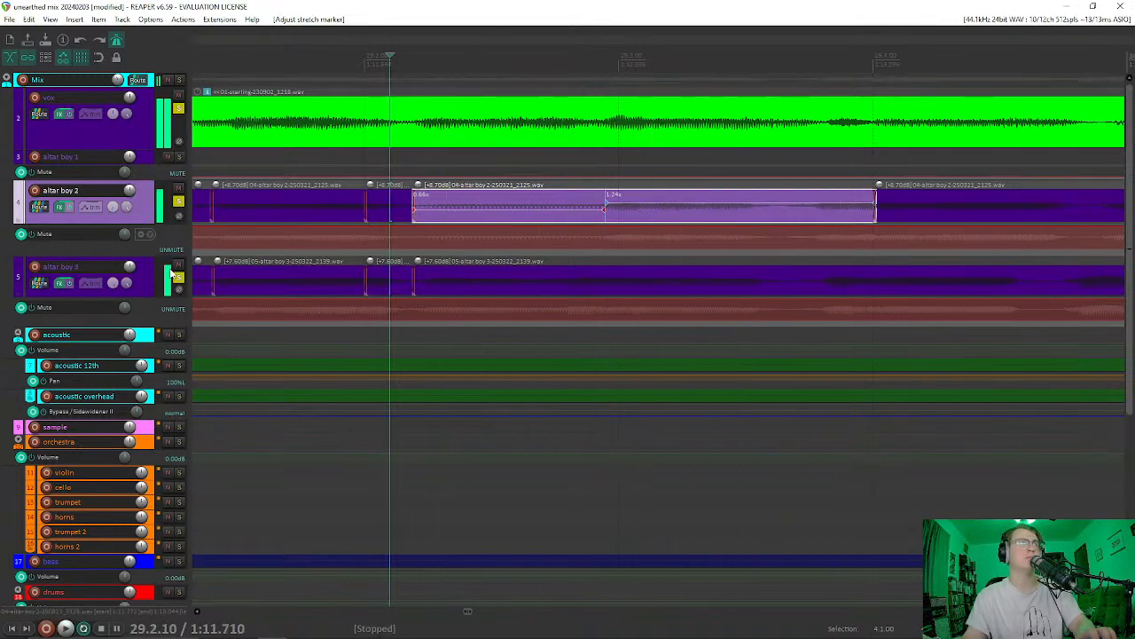
Step: Unsolo altar boy 3 and pan altar boy 2 away from hard left while playing it back against the lead vocal
{"action": "left_click", "coordinate": [179, 281]}
{"action": "key", "text": "space"}
{"action": "key", "text": "space"}
{"action": "key", "text": "space"}
{"action": "key", "text": "space"}
{"action": "key", "text": "space"}
{"action": "key", "text": "space"}
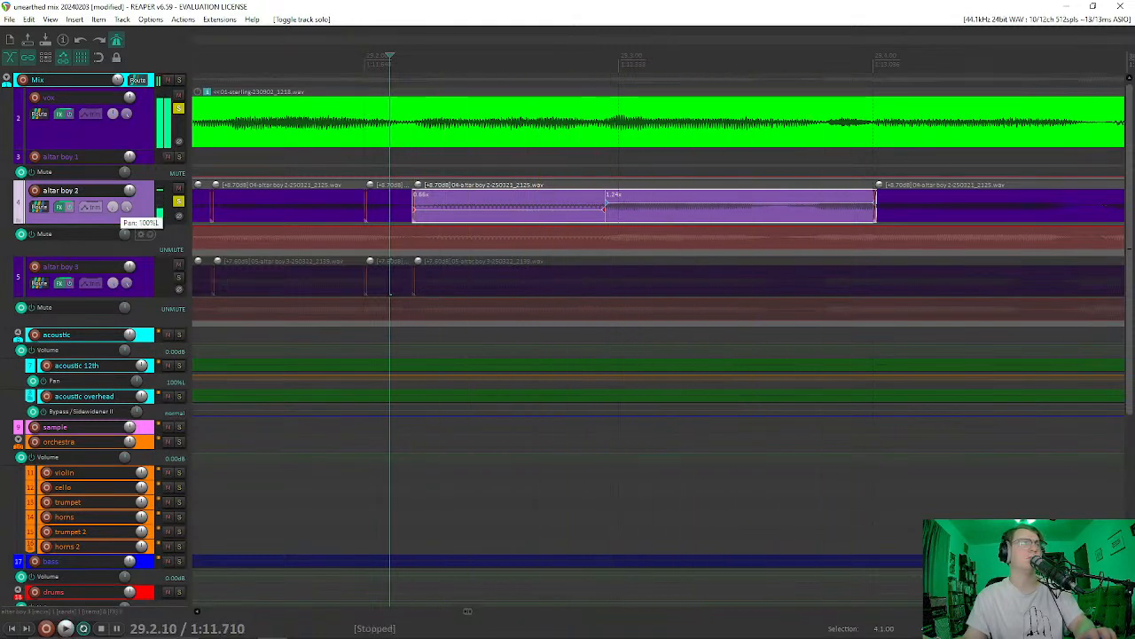
{"action": "key", "text": "space"}
{"action": "key", "text": "space"}
{"action": "key", "text": "space"}
{"action": "key", "text": "space"}
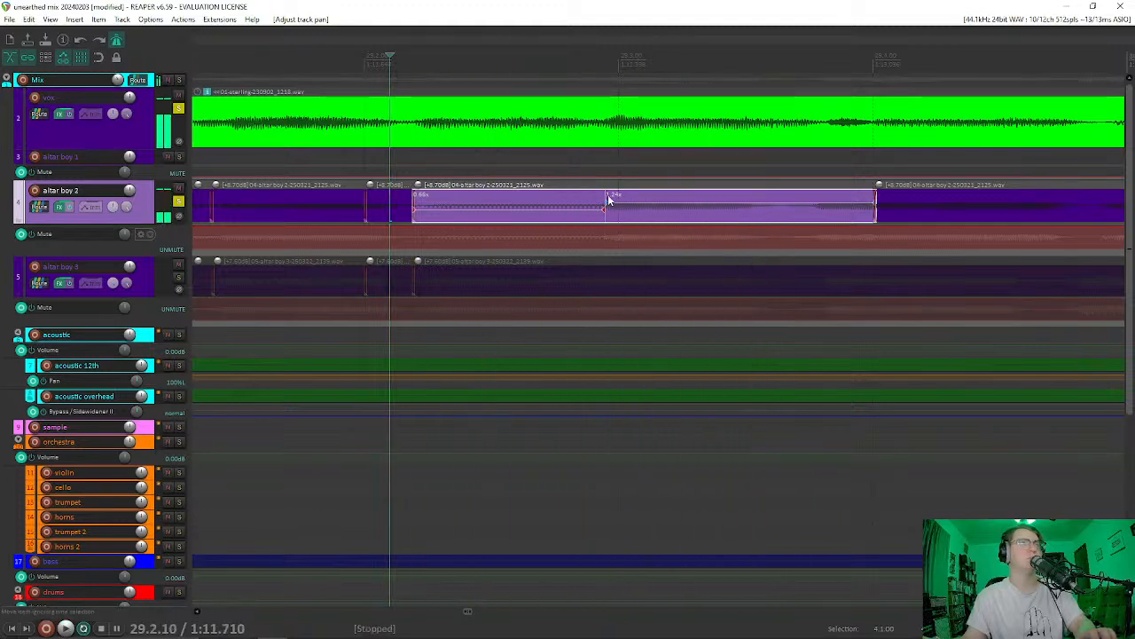
{"action": "key", "text": "space"}
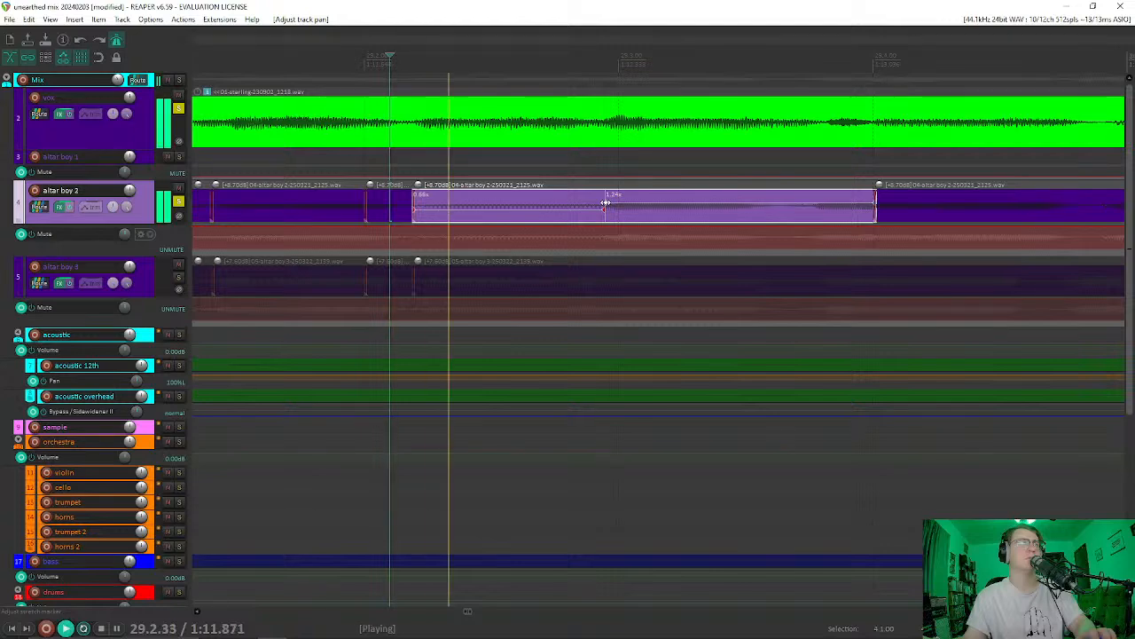
Step: Nudge the altar boy 2 stretch marker slightly later to about 29.2.96 and play back the result
{"action": "key", "text": "space"}
{"action": "left_click_drag", "start_coordinate": [606, 203], "coordinate": [609, 203]}
{"action": "key", "text": "space"}
{"action": "key", "text": "space"}
Step: Solo altar boy 3 instead of altar boy 2, keeping the lead vocal soloed
{"action": "left_click", "coordinate": [811, 213]}
{"action": "left_click", "coordinate": [178, 202]}
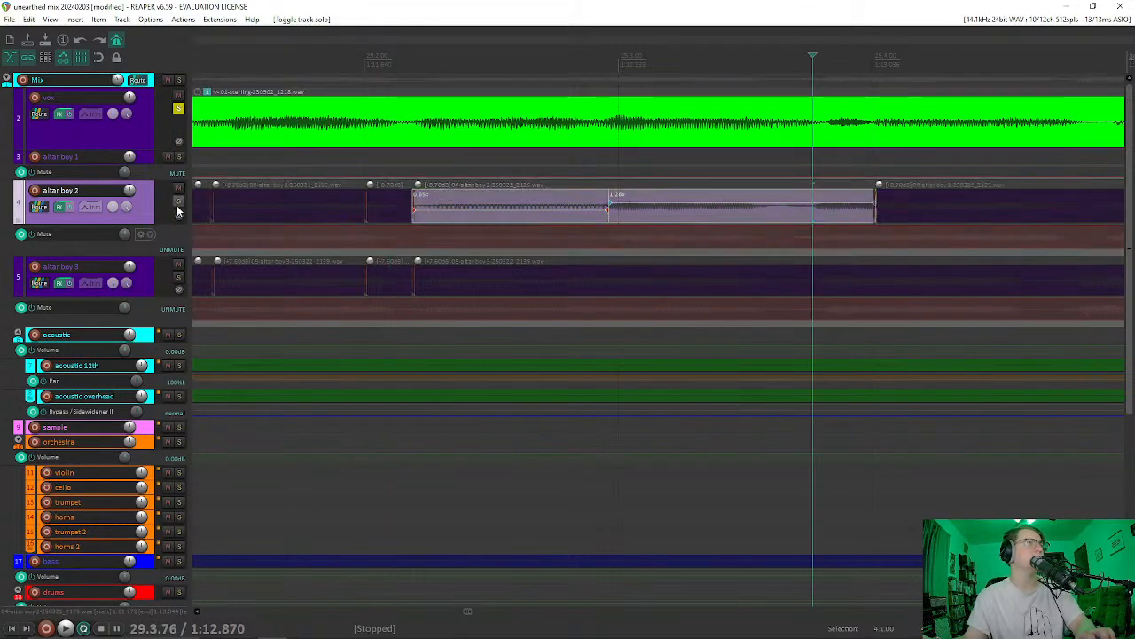
{"action": "left_click", "coordinate": [177, 279]}
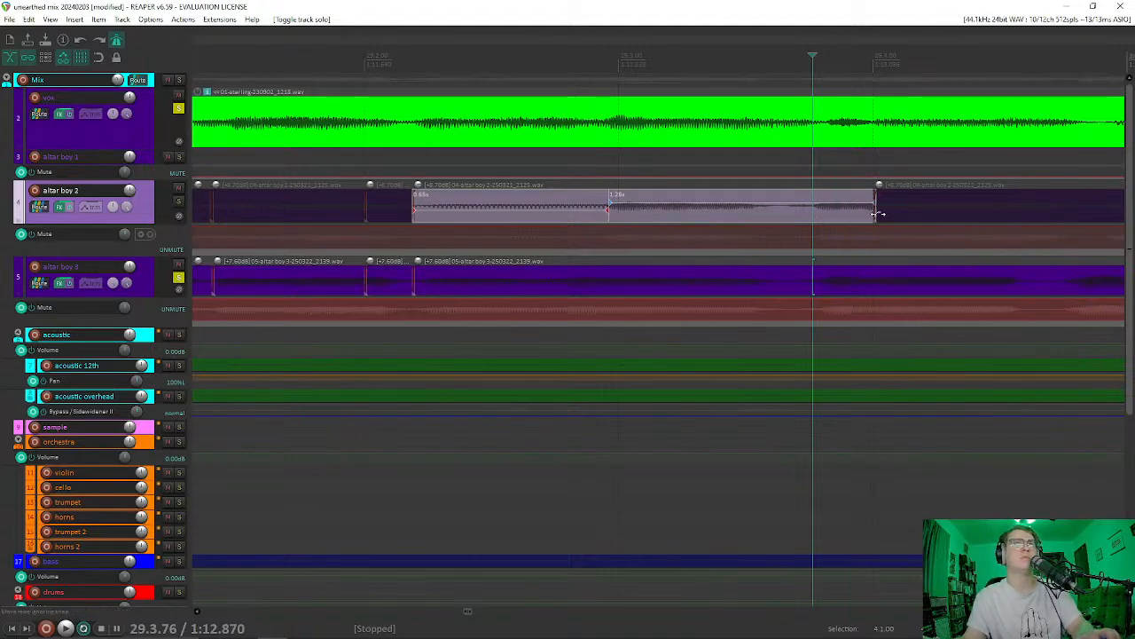
Step: Split the altar boy 2 item at 29.3.37 and try moving the piece after the split
{"action": "left_click", "coordinate": [713, 215]}
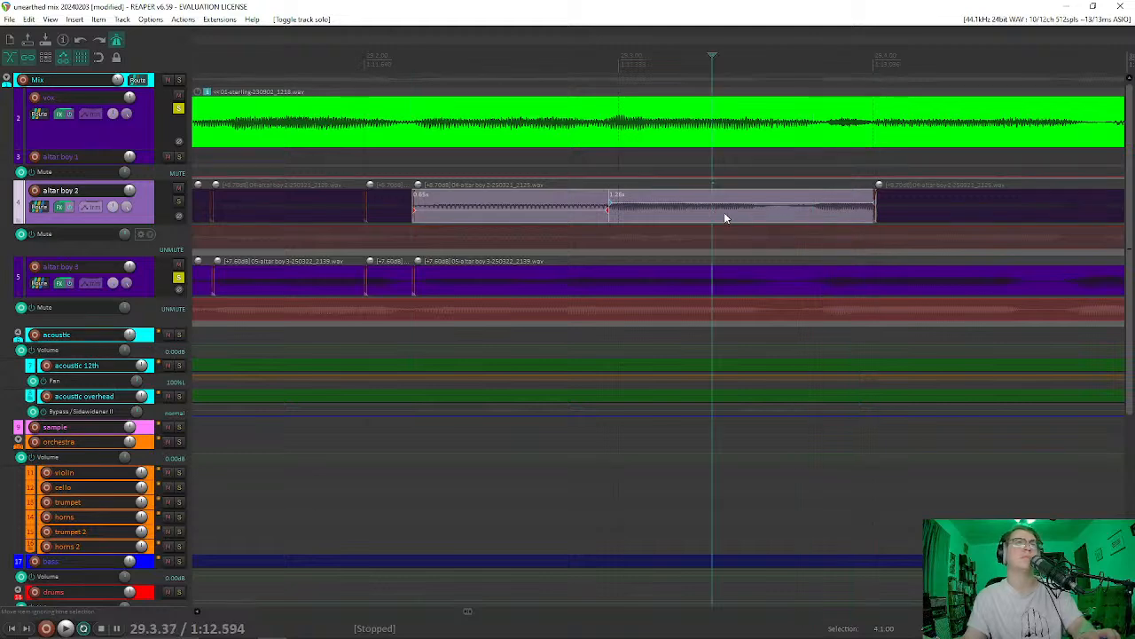
{"action": "key", "text": "s"}
{"action": "left_click_drag", "start_coordinate": [736, 211], "coordinate": [773, 219]}
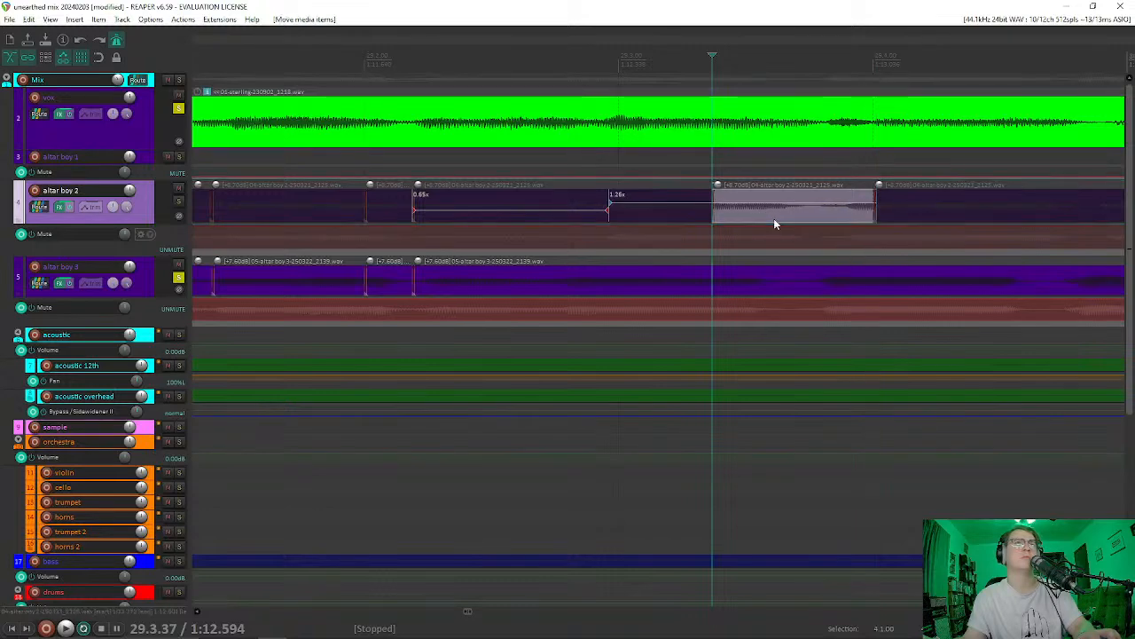
{"action": "left_click", "coordinate": [660, 227]}
Step: Solo altar boy 2 instead of altar boy 3 and play back the split passage with and without the lead vocal
{"action": "left_click", "coordinate": [178, 278]}
{"action": "left_click", "coordinate": [179, 202]}
{"action": "left_click", "coordinate": [595, 157]}
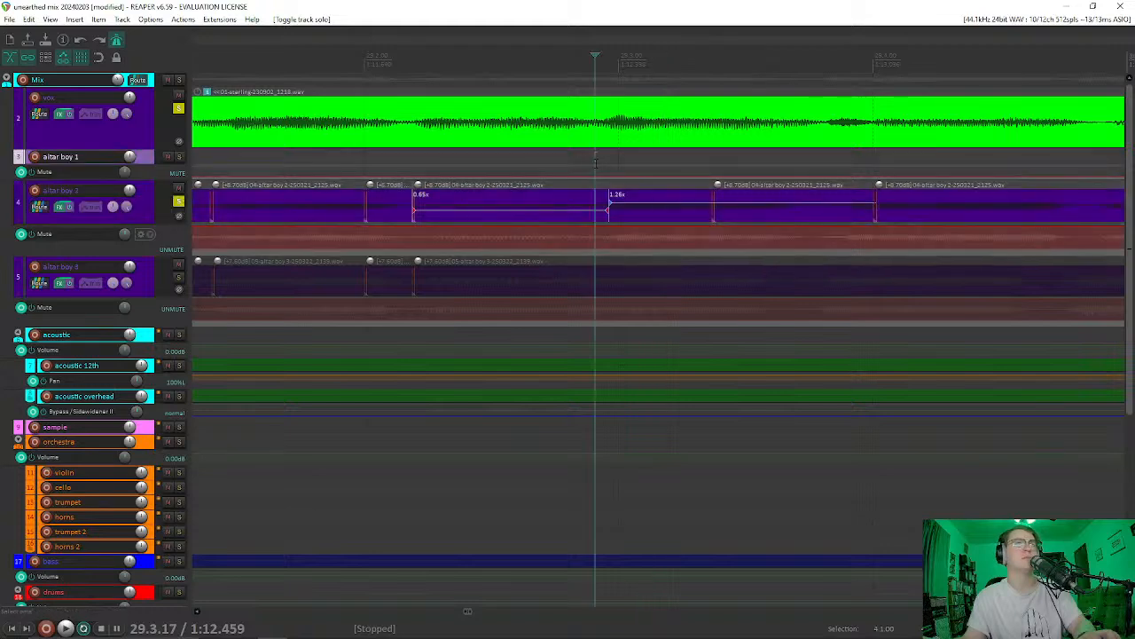
{"action": "key", "text": "space"}
{"action": "key", "text": "space"}
{"action": "key", "text": "space"}
{"action": "key", "text": "space"}
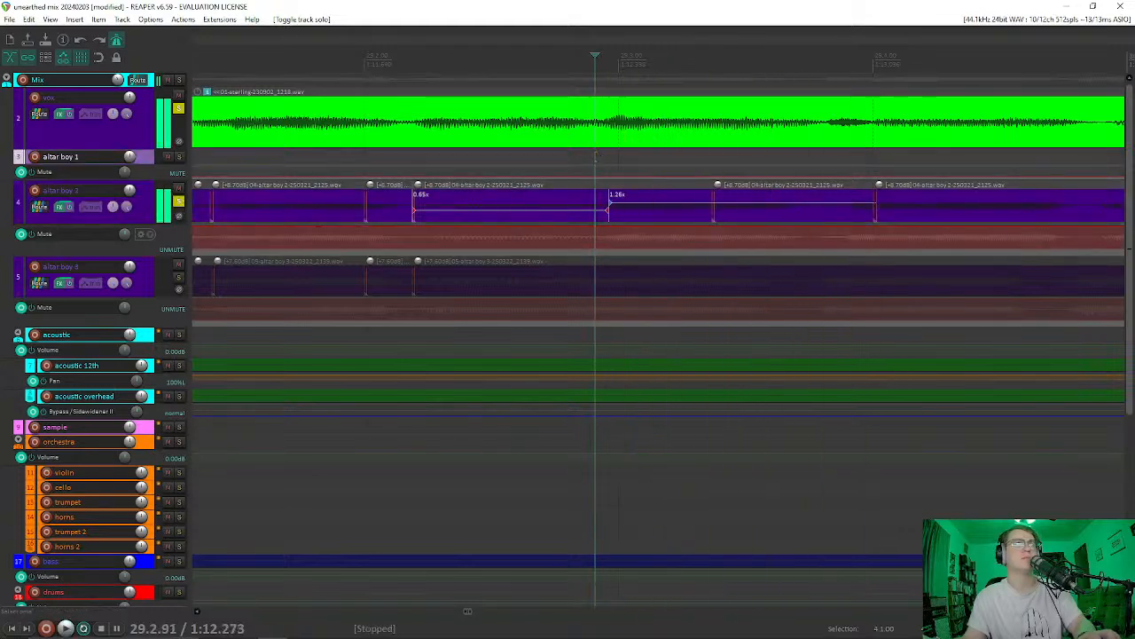
{"action": "left_click", "coordinate": [179, 109]}
{"action": "key", "text": "space"}
{"action": "key", "text": "space"}
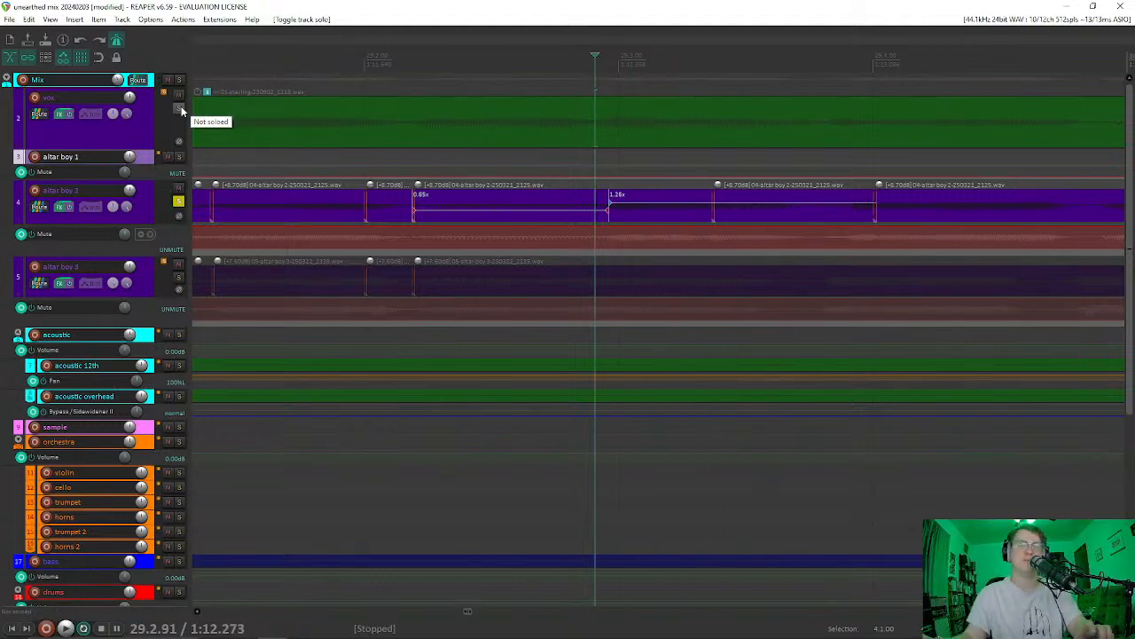
Step: Undo the solo changes, the move and the split of the altar boy 2 item
{"action": "key", "text": "ctrl+z"}
{"action": "key", "text": "ctrl+z"}
{"action": "key", "text": "ctrl+z"}
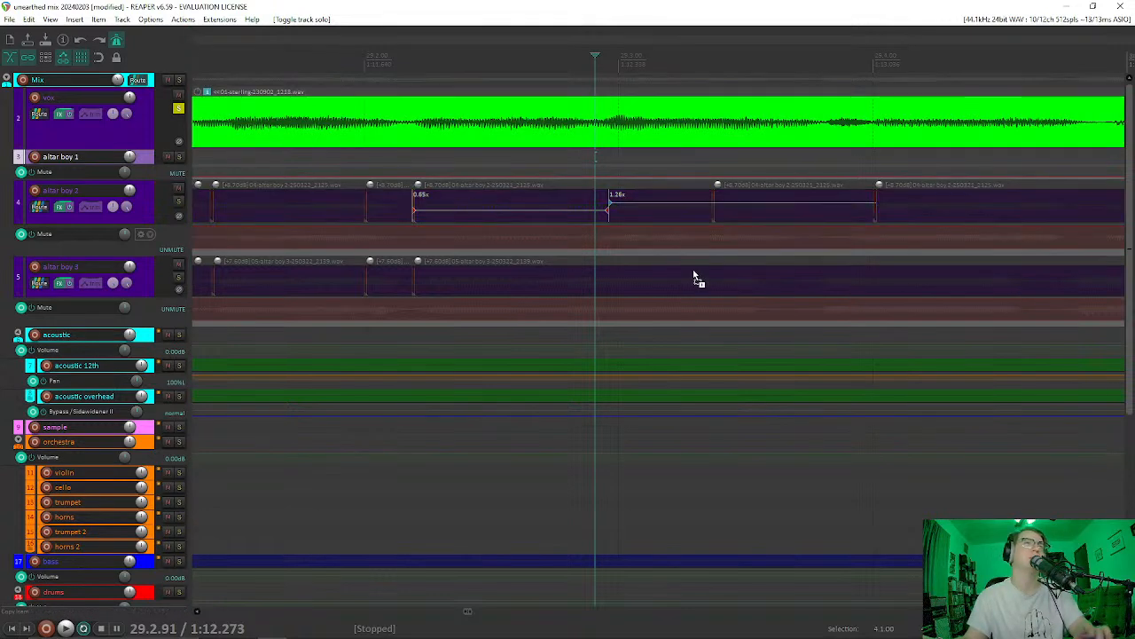
{"action": "key", "text": "ctrl+z"}
{"action": "key", "text": "ctrl+z"}
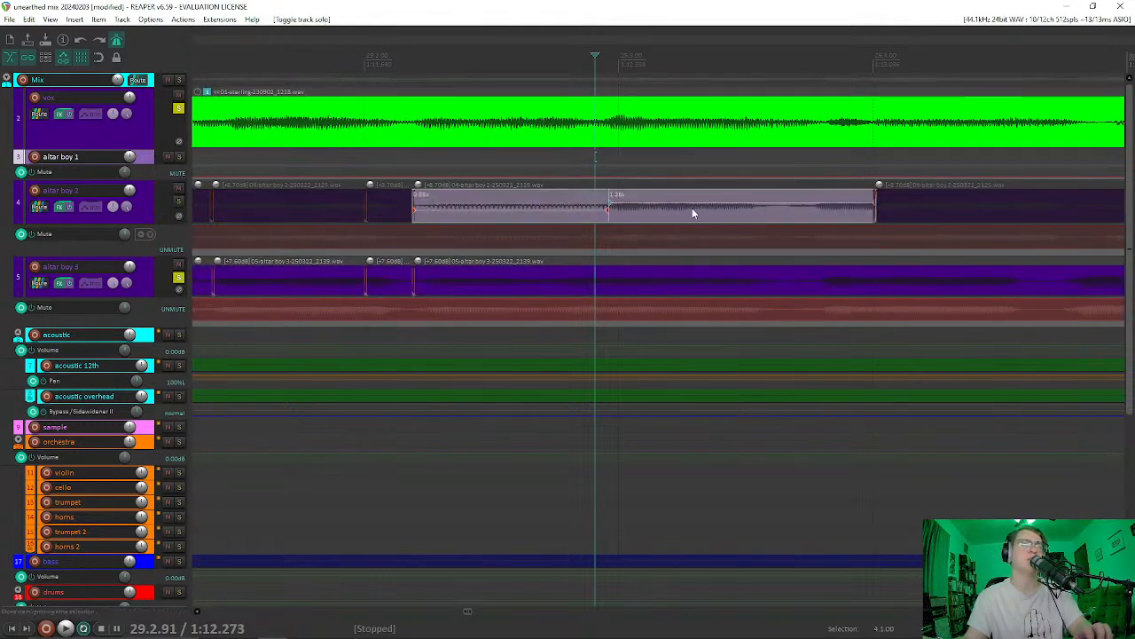
{"action": "key", "text": "ctrl+z"}
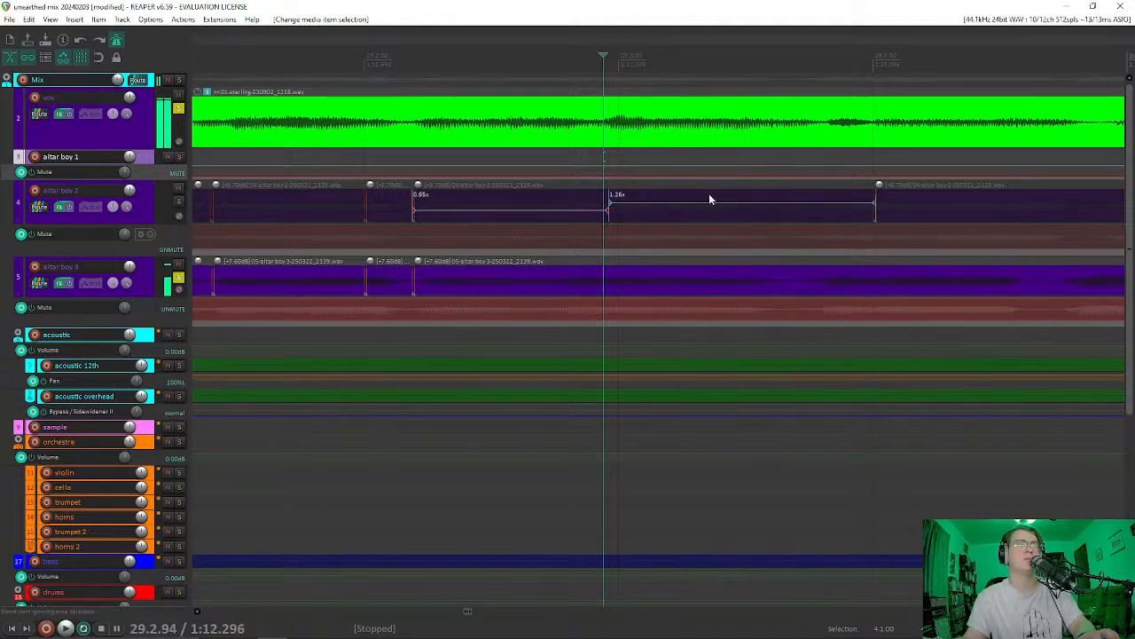
Step: Try a stretch marker at 29.3.41 in the altar boy 2 item, then undo the adjustment and the marker
{"action": "left_click", "coordinate": [736, 211]}
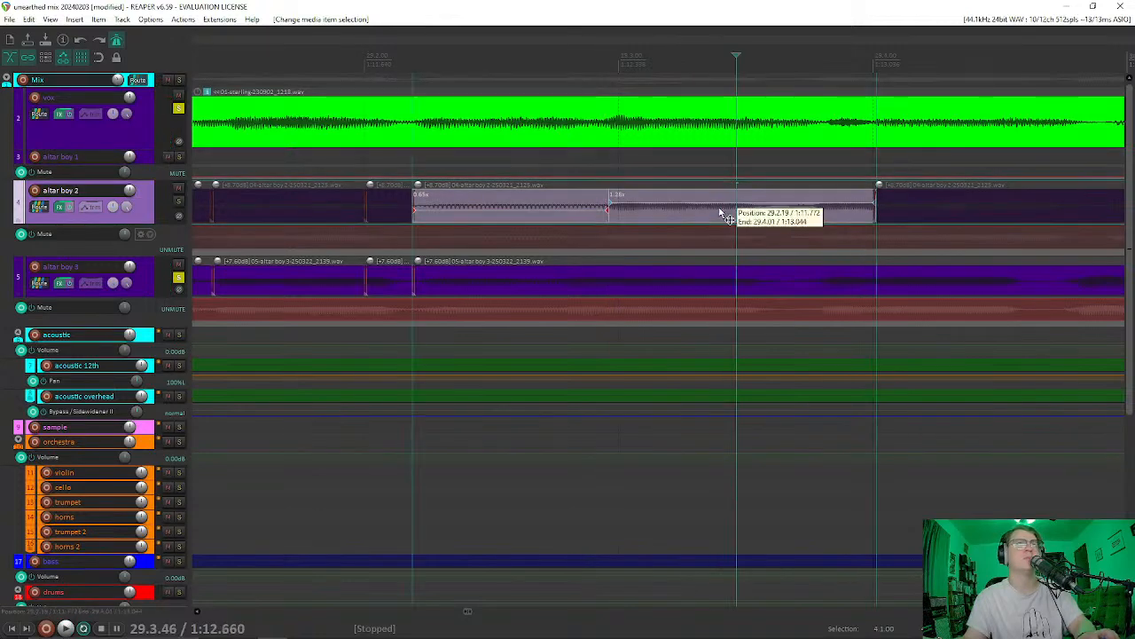
{"action": "left_click", "coordinate": [722, 212]}
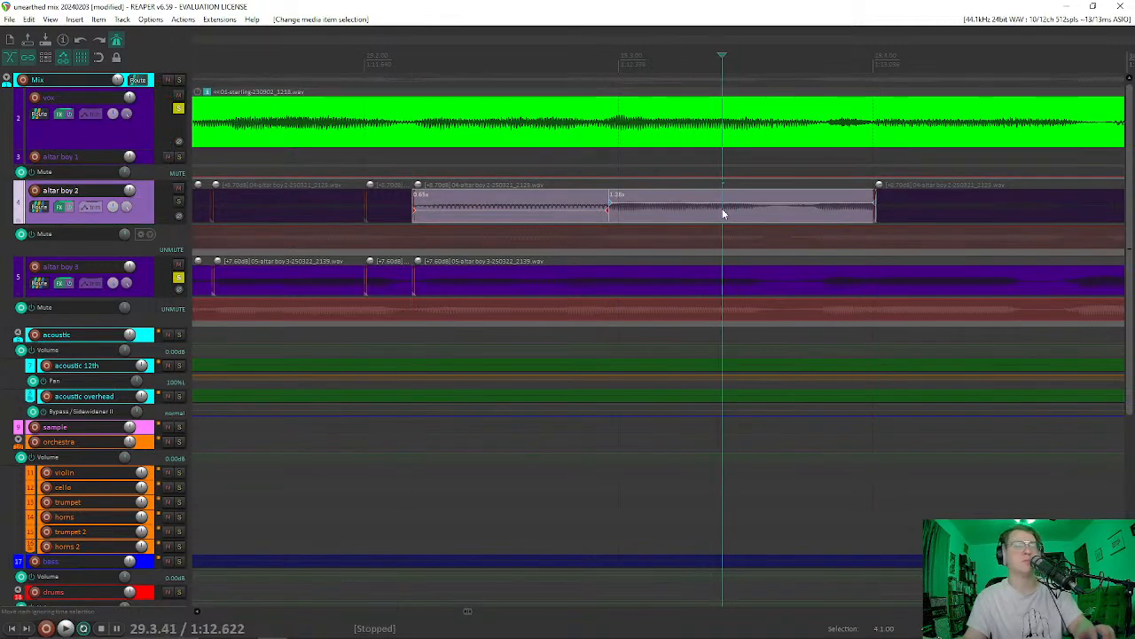
{"action": "key", "text": "w"}
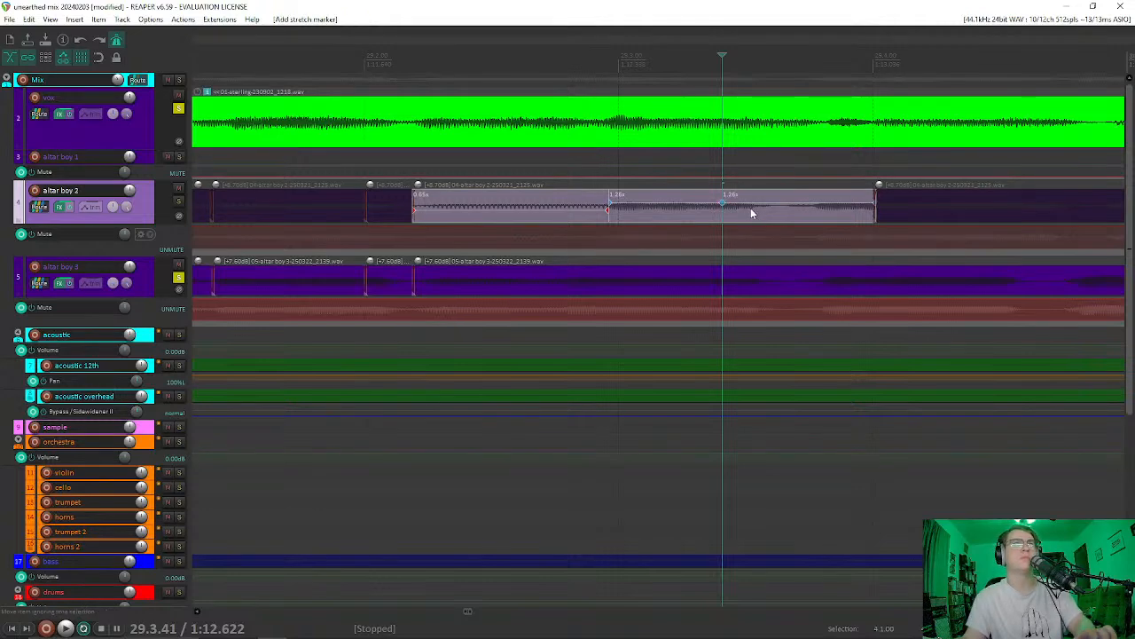
{"action": "left_click_drag", "start_coordinate": [742, 208], "coordinate": [747, 209]}
{"action": "key", "text": "ctrl+z"}
{"action": "key", "text": "ctrl+z"}
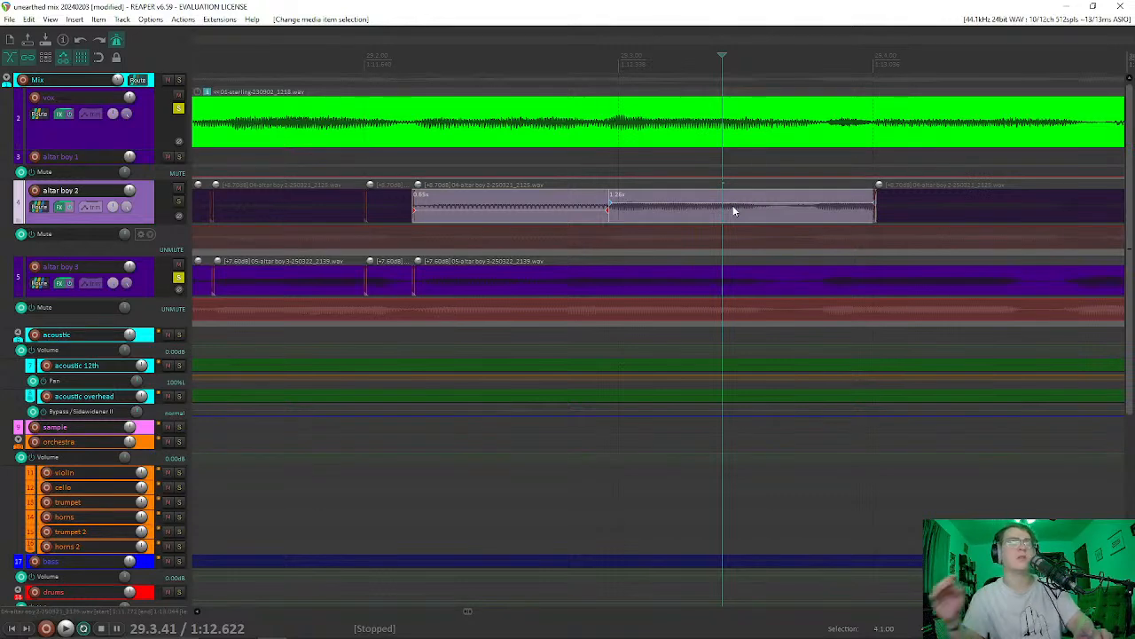
{"action": "key", "text": "shift+s"}
{"action": "left_click", "coordinate": [587, 359]}
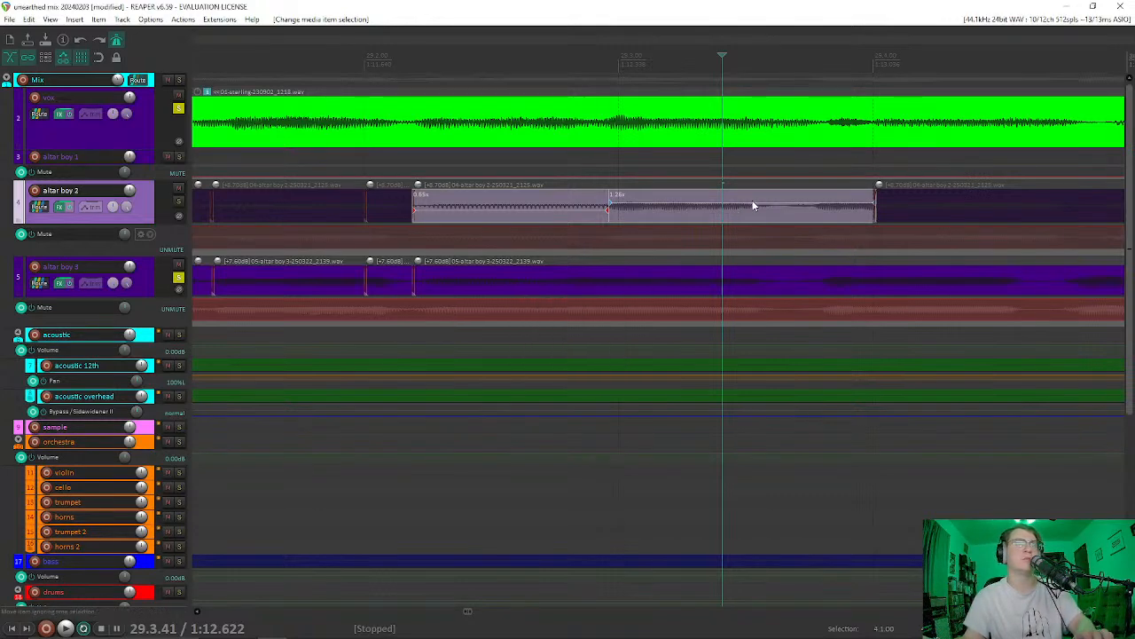
Step: Add a stretch marker at 29.3.39 in the altar boy 2 item and move it to about 29.3.50
{"action": "left_click", "coordinate": [719, 215]}
{"action": "key", "text": "w"}
{"action": "left_click_drag", "start_coordinate": [721, 203], "coordinate": [730, 204]}
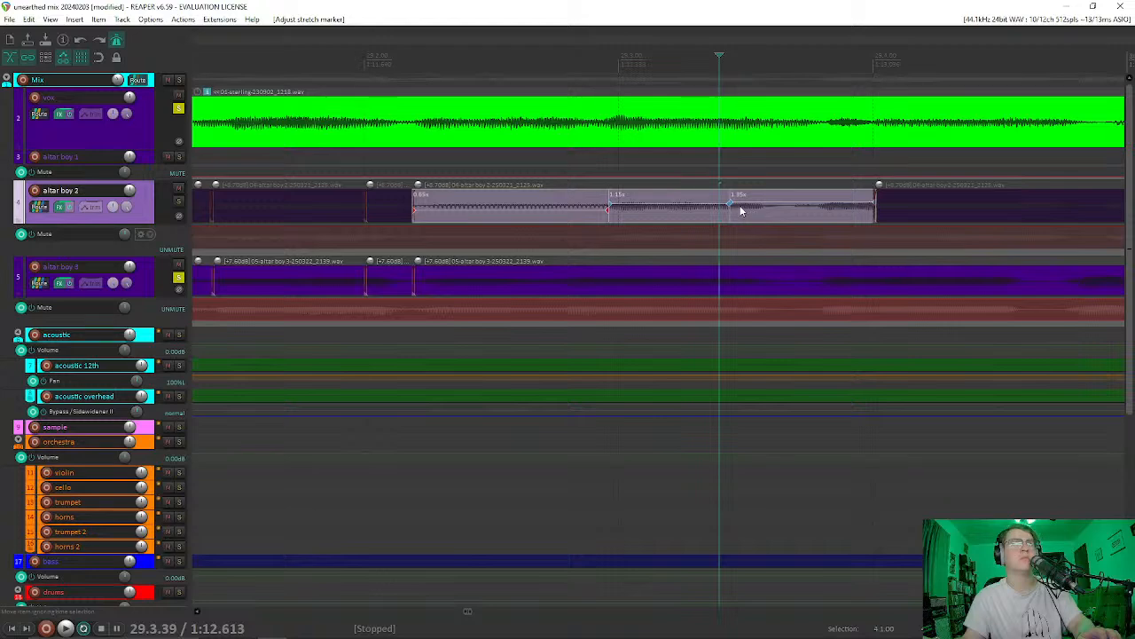
{"action": "left_click_drag", "start_coordinate": [731, 203], "coordinate": [748, 204]}
{"action": "left_click", "coordinate": [765, 208]}
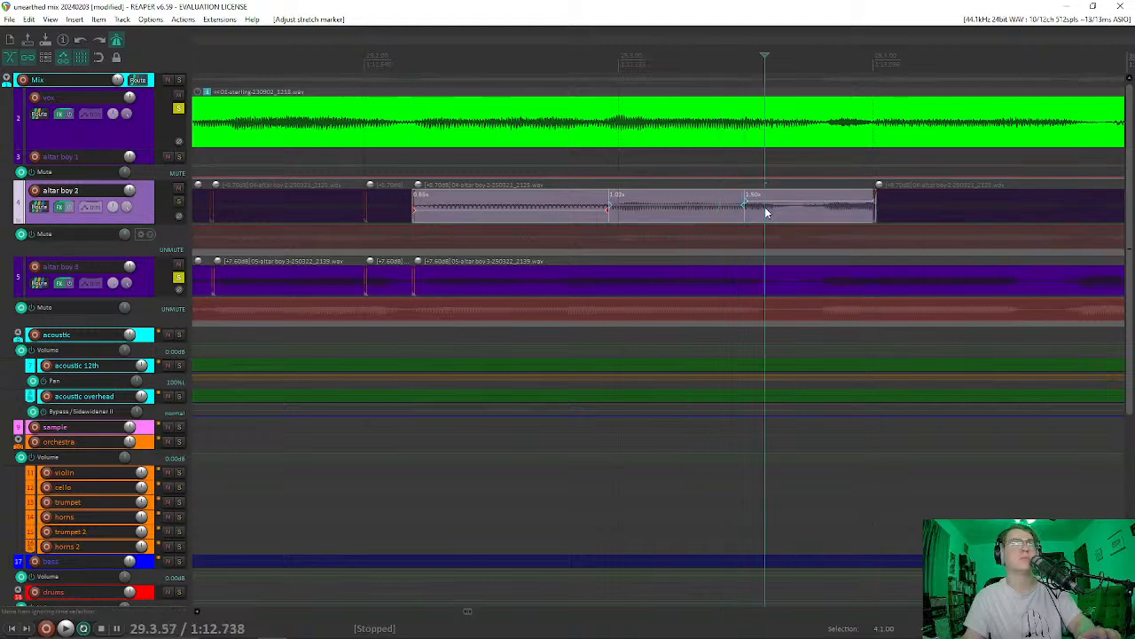
{"action": "mouse_move", "coordinate": [753, 199]}
{"action": "left_mouse_down"}
{"action": "mouse_move", "coordinate": [762, 201]}
{"action": "mouse_move", "coordinate": [750, 201]}
{"action": "left_mouse_up"}
{"action": "left_click", "coordinate": [757, 206]}
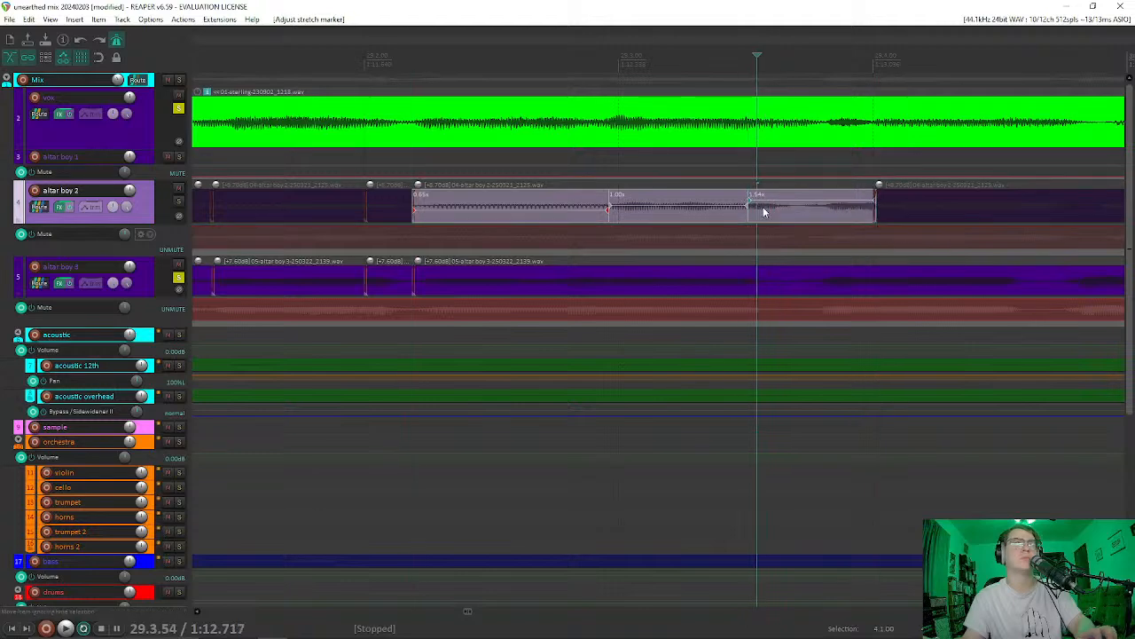
Step: Add a stretch marker at 29.3.68 in the altar boy 2 item and move it to about 29.3.81
{"action": "left_click", "coordinate": [793, 212]}
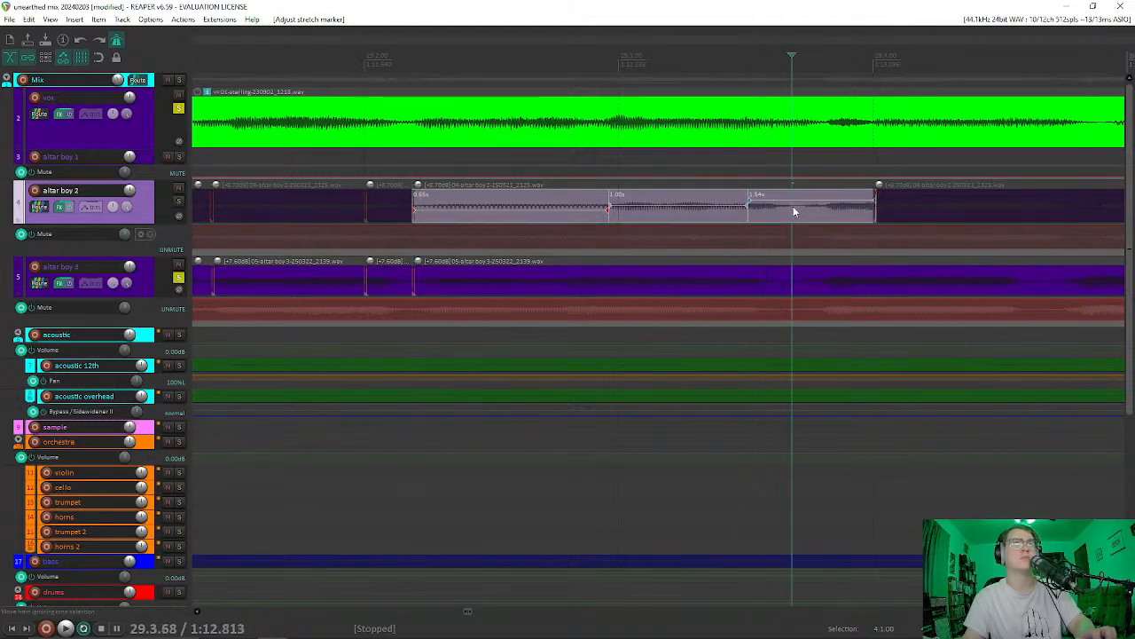
{"action": "key", "text": "shift+w"}
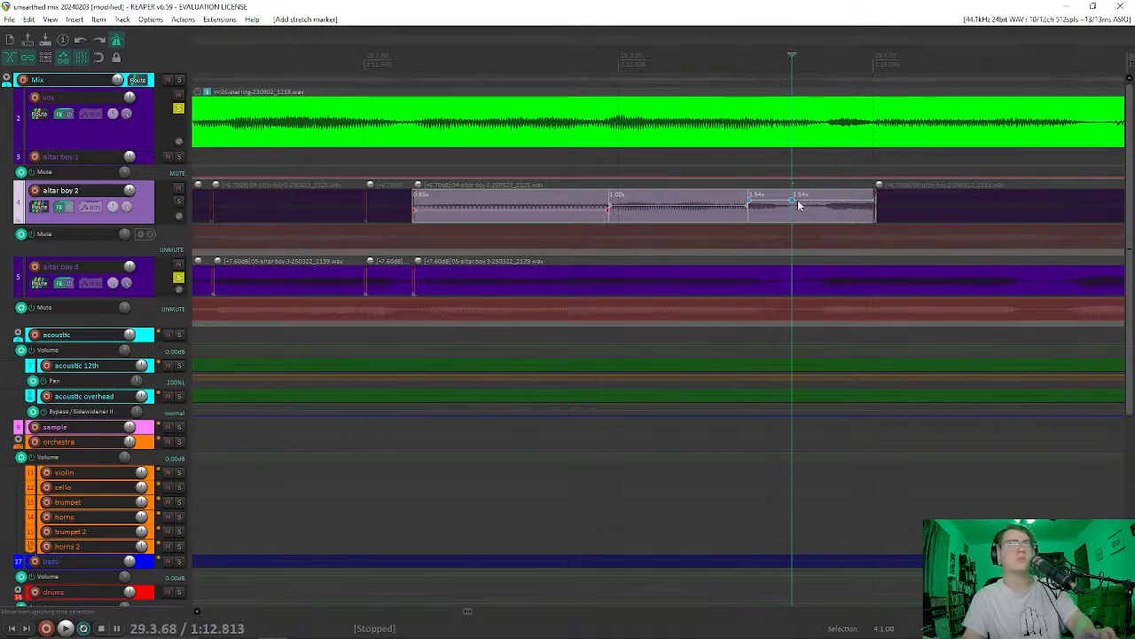
{"action": "left_click_drag", "start_coordinate": [793, 201], "coordinate": [825, 206]}
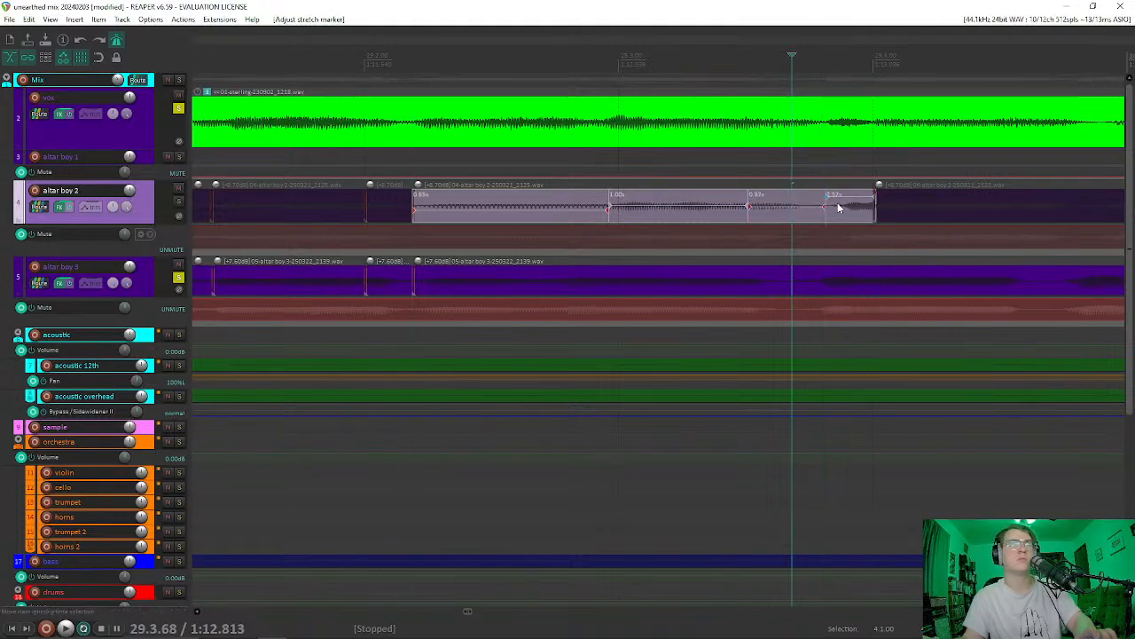
Step: Delete the altar boy 2 item after 29.4 and extend the stretched item's end to about 30.3.00 in its place
{"action": "left_click", "coordinate": [912, 211]}
{"action": "key", "text": "Delete"}
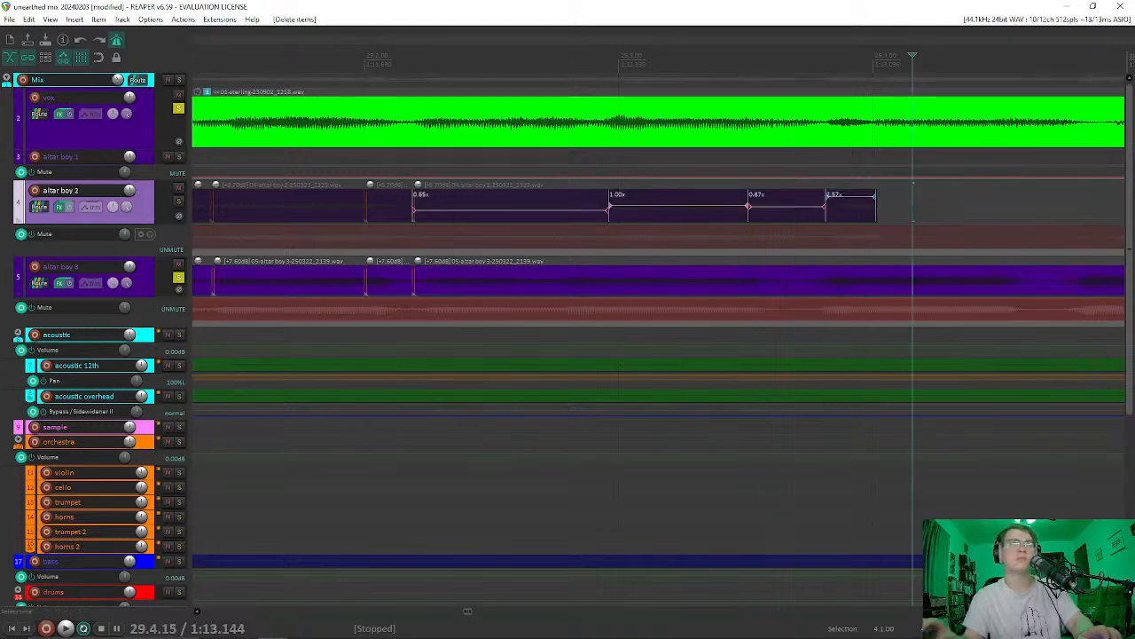
{"action": "mouse_move", "coordinate": [876, 210]}
{"action": "left_mouse_down"}
{"action": "mouse_move", "coordinate": [1103, 235]}
{"action": "mouse_move", "coordinate": [808, 228]}
{"action": "mouse_move", "coordinate": [1070, 228]}
{"action": "mouse_move", "coordinate": [976, 235]}
{"action": "mouse_move", "coordinate": [1052, 240]}
{"action": "mouse_move", "coordinate": [1036, 212]}
{"action": "left_mouse_up"}
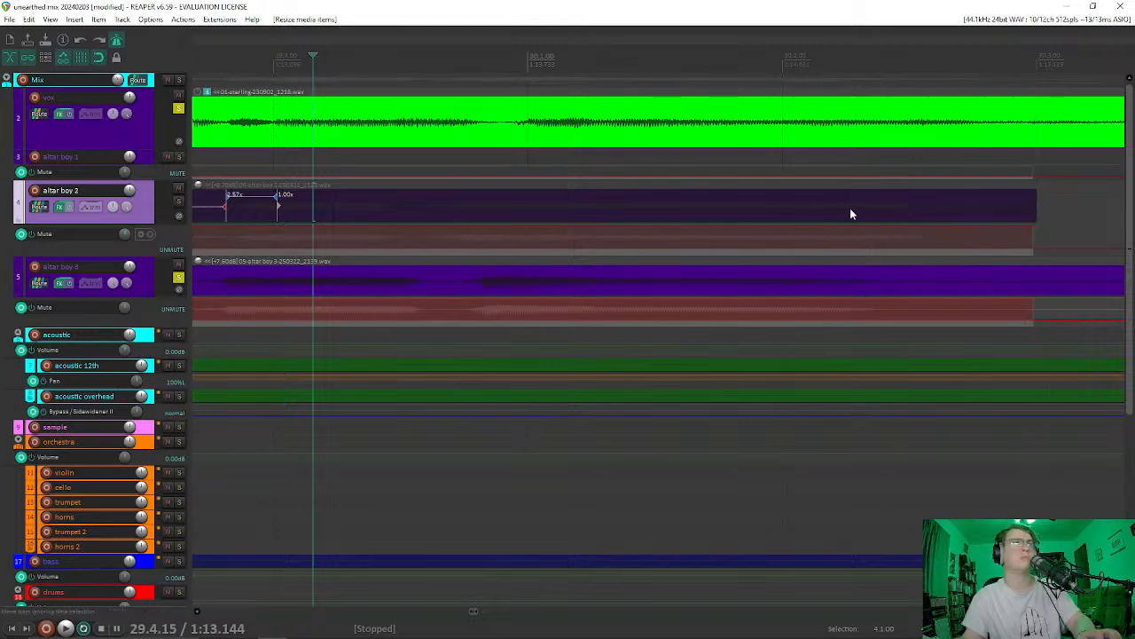
Step: Solo altar boy 2 and move its last stretch marker slightly earlier to 29.4.00
{"action": "left_click", "coordinate": [180, 203]}
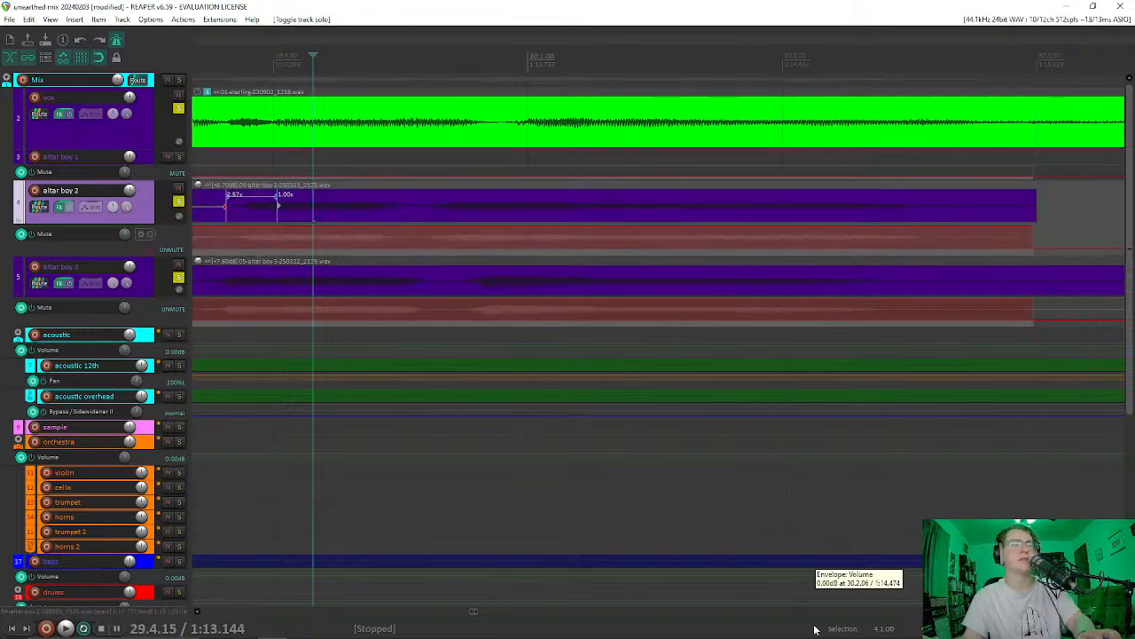
{"action": "left_click_drag", "start_coordinate": [474, 613], "coordinate": [473, 611]}
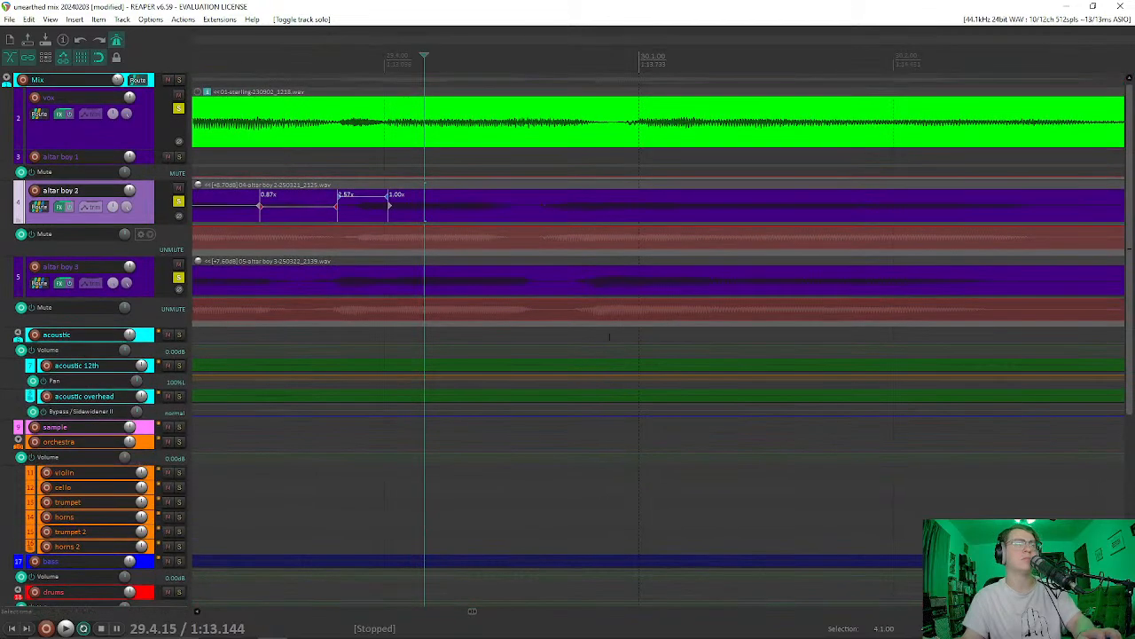
{"action": "left_click", "coordinate": [371, 216]}
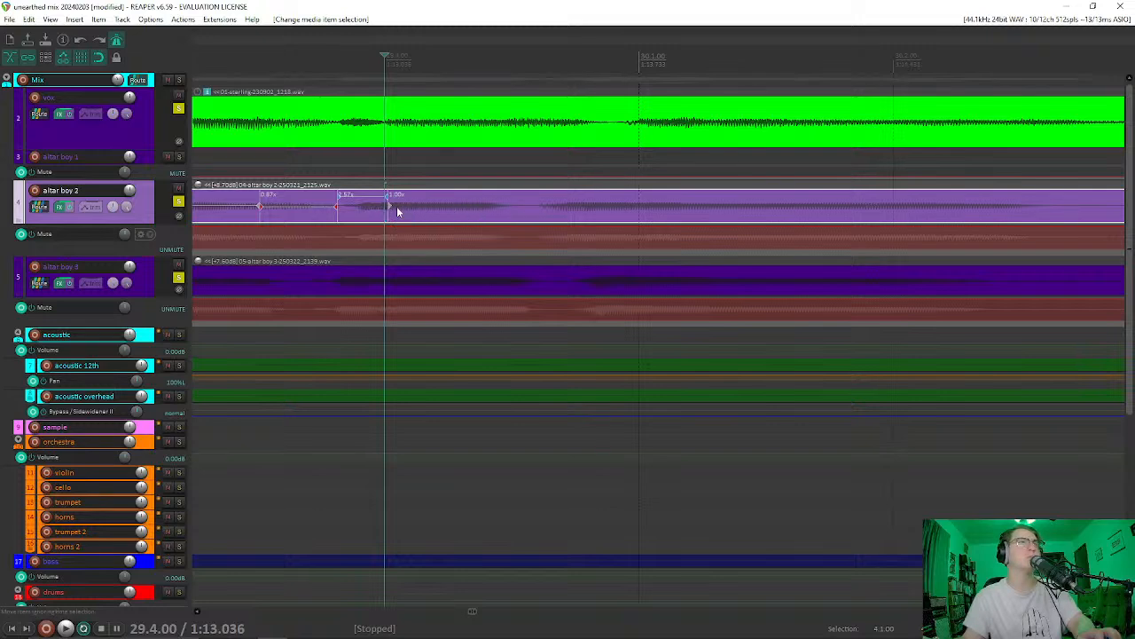
{"action": "left_click_drag", "start_coordinate": [389, 205], "coordinate": [385, 206]}
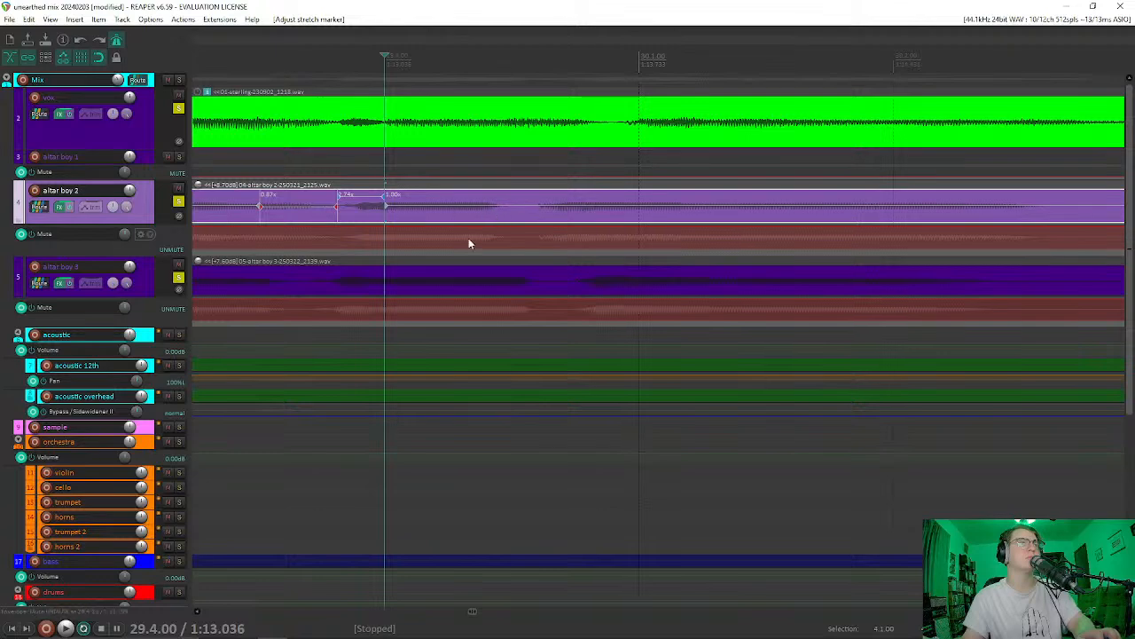
Step: Try moving the stretch marker at 29.4.00 in the altar boy 2 item to about 30.1.00, then undo the move
{"action": "scroll", "coordinate": [722, 272], "scroll_direction": "down", "scroll_amount": 3}
{"action": "scroll", "coordinate": [696, 202], "scroll_direction": "up", "scroll_amount": 5}
{"action": "scroll", "coordinate": [697, 204], "scroll_direction": "up", "scroll_amount": 3}
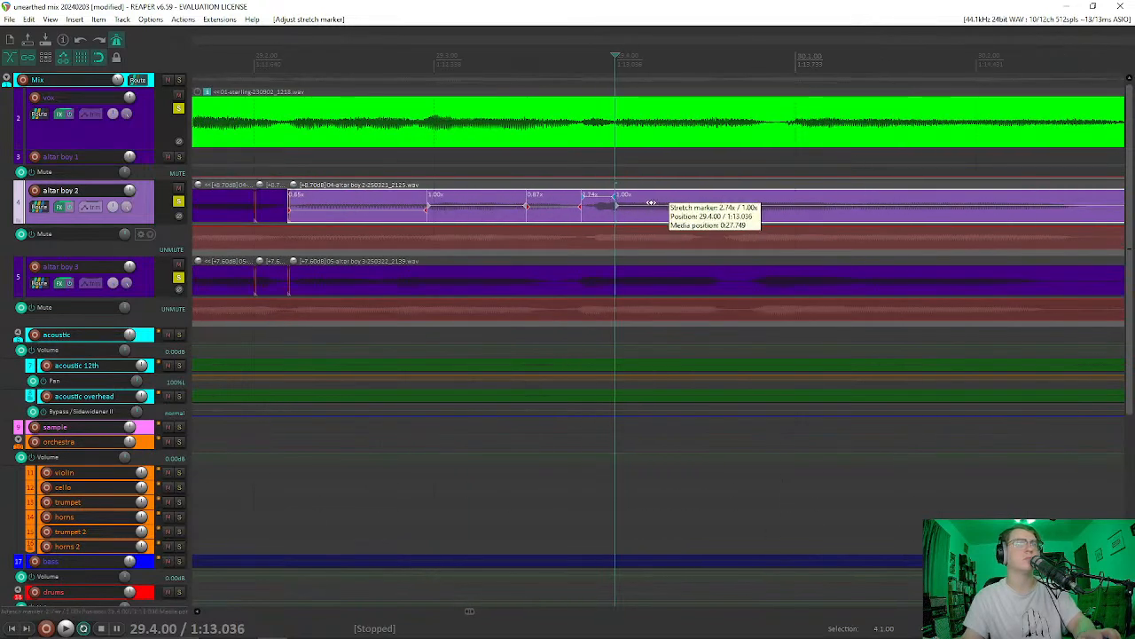
{"action": "left_click_drag", "start_coordinate": [618, 204], "coordinate": [798, 201]}
{"action": "left_click", "coordinate": [796, 201]}
{"action": "key", "text": "Left"}
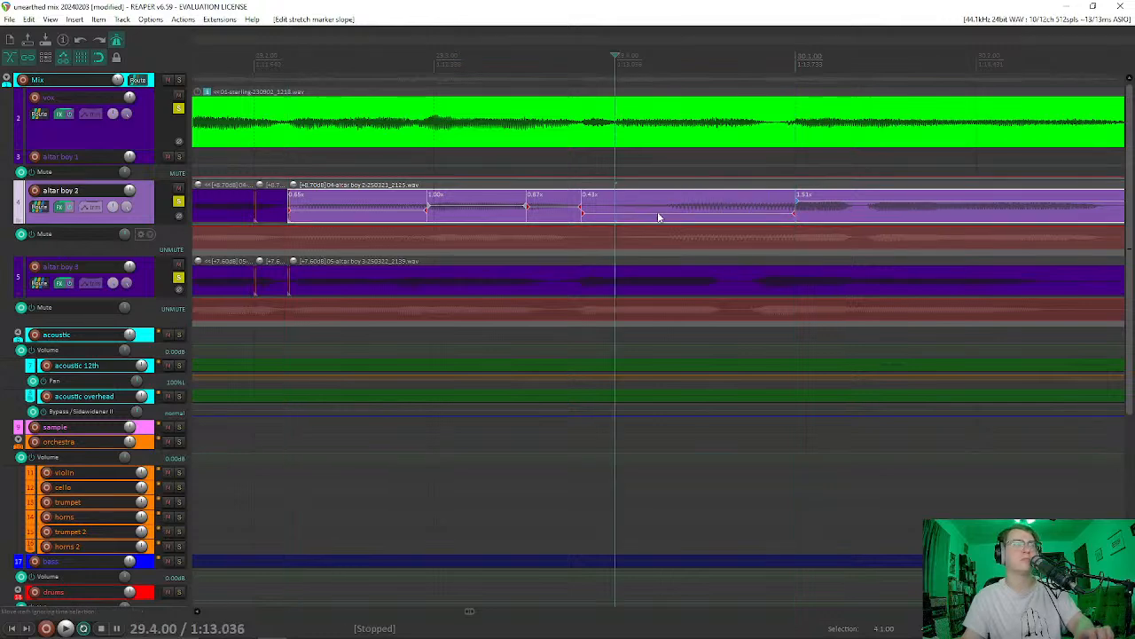
{"action": "key", "text": "ctrl+z"}
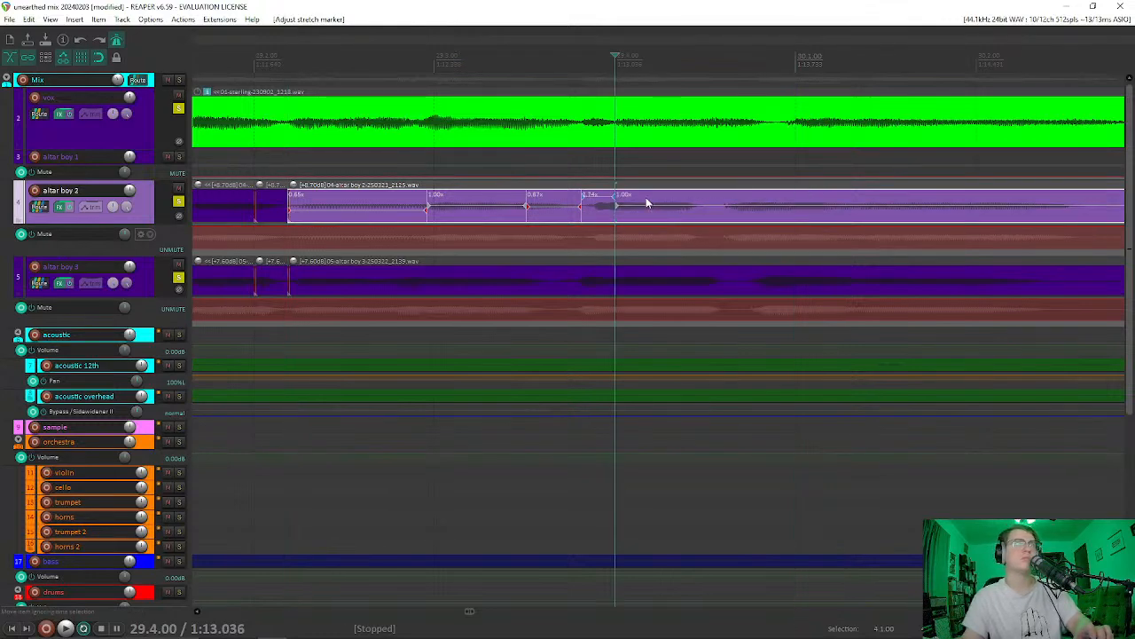
Step: Play the soloed vocals from about 29.3.35 to check the stretched syllable
{"action": "left_click", "coordinate": [497, 174]}
{"action": "key", "text": "space"}
{"action": "key", "text": "space"}
{"action": "key", "text": "Left"}
{"action": "key", "text": "space"}
{"action": "key", "text": "space"}
{"action": "key", "text": "Right"}
Step: Try a different slope on the altar boy 2 stretch segment between 29.3.81 and 29.4.00, then level it again
{"action": "left_click", "coordinate": [627, 207]}
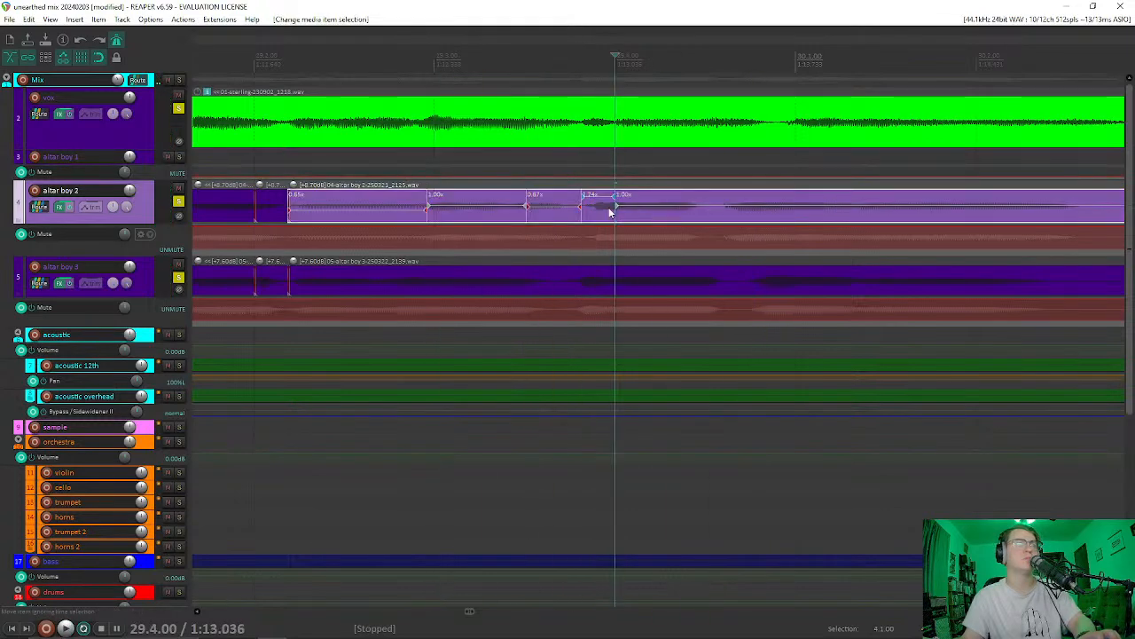
{"action": "left_click", "coordinate": [581, 209]}
{"action": "left_click", "coordinate": [641, 209]}
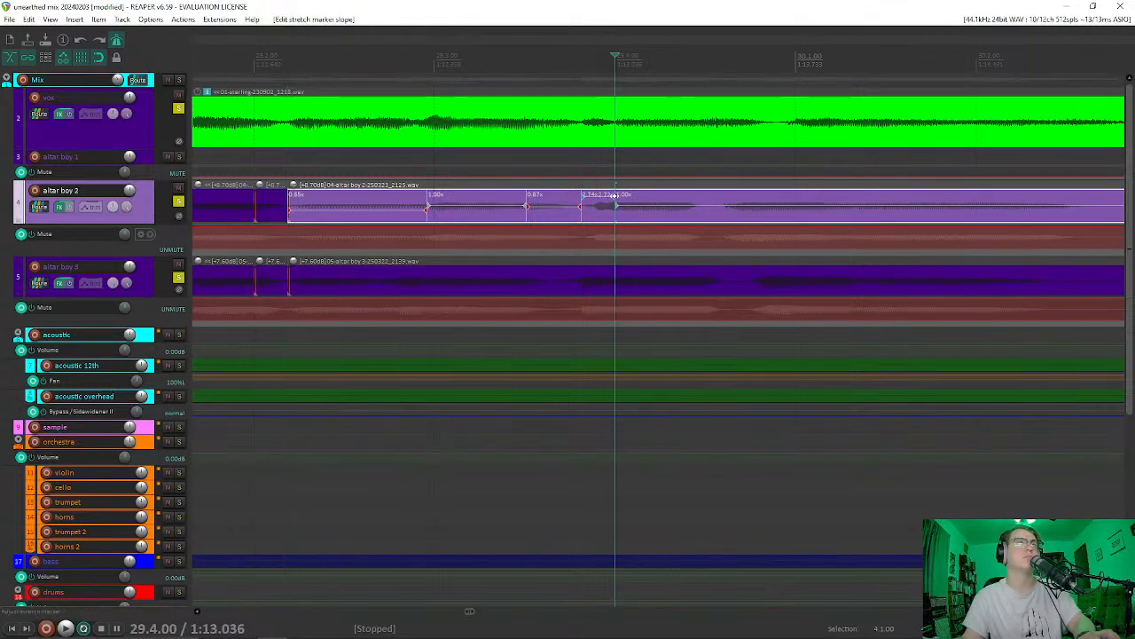
{"action": "left_click", "coordinate": [585, 195]}
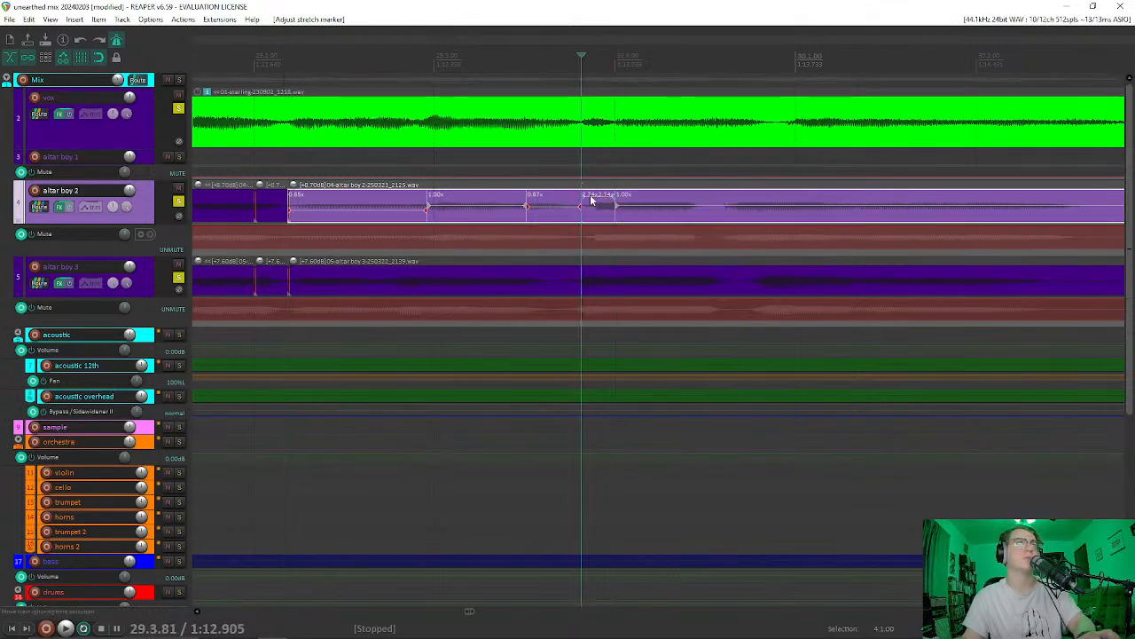
{"action": "left_click_drag", "start_coordinate": [586, 196], "coordinate": [612, 190]}
{"action": "key", "text": "Escape"}
{"action": "left_click", "coordinate": [616, 206]}
{"action": "right_click", "coordinate": [615, 206]}
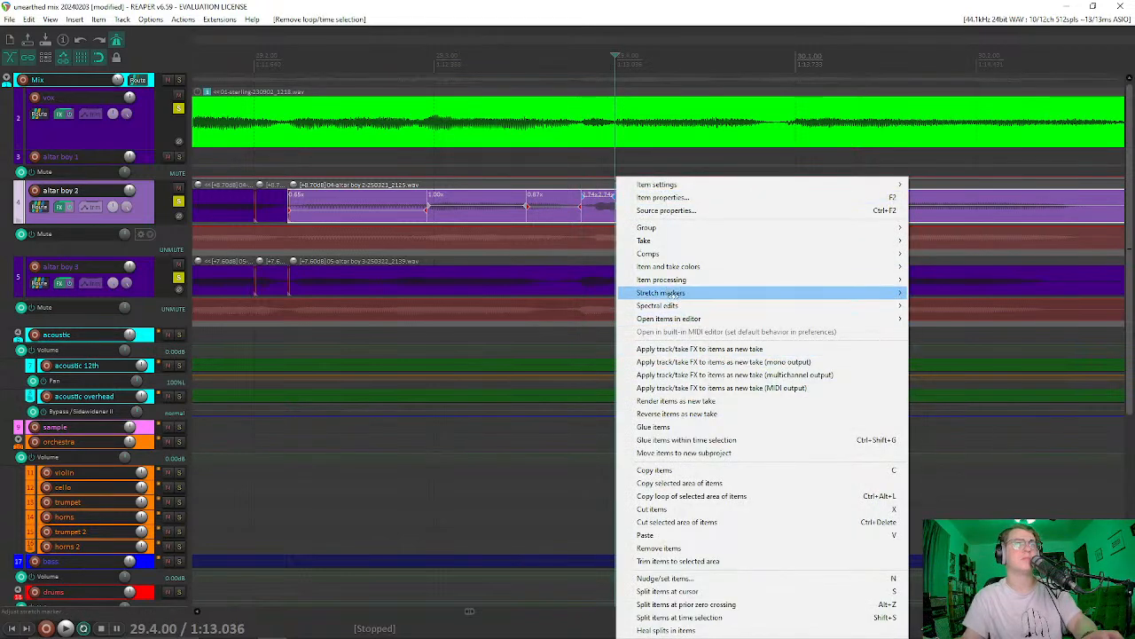
{"action": "mouse_move", "coordinate": [674, 294]}
{"action": "mouse_move", "coordinate": [467, 335]}
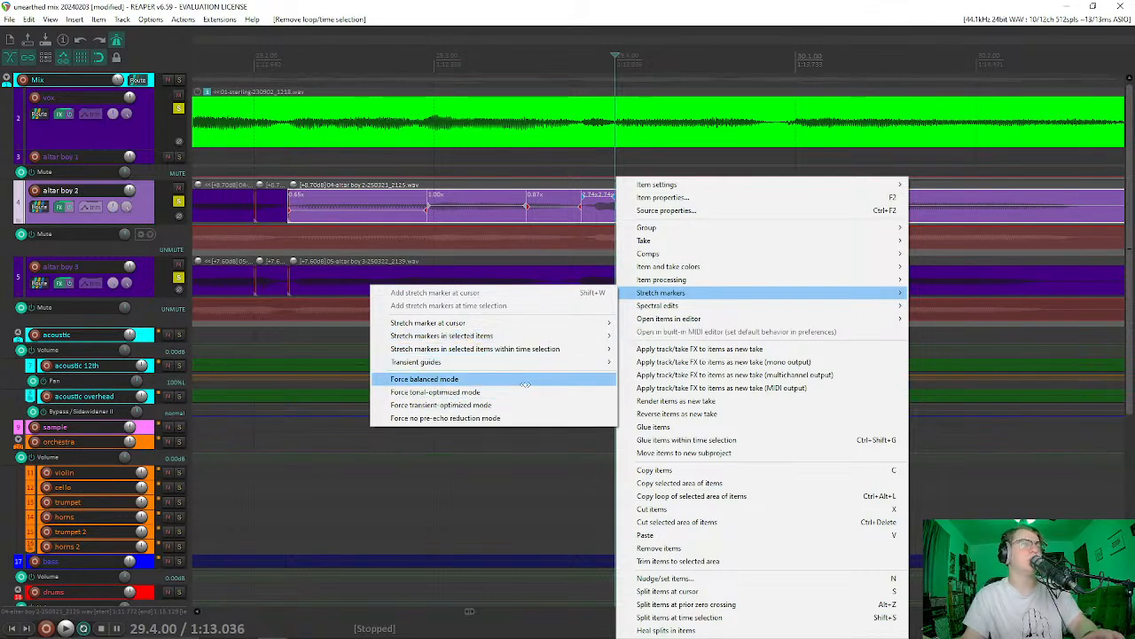
{"action": "left_click", "coordinate": [547, 205]}
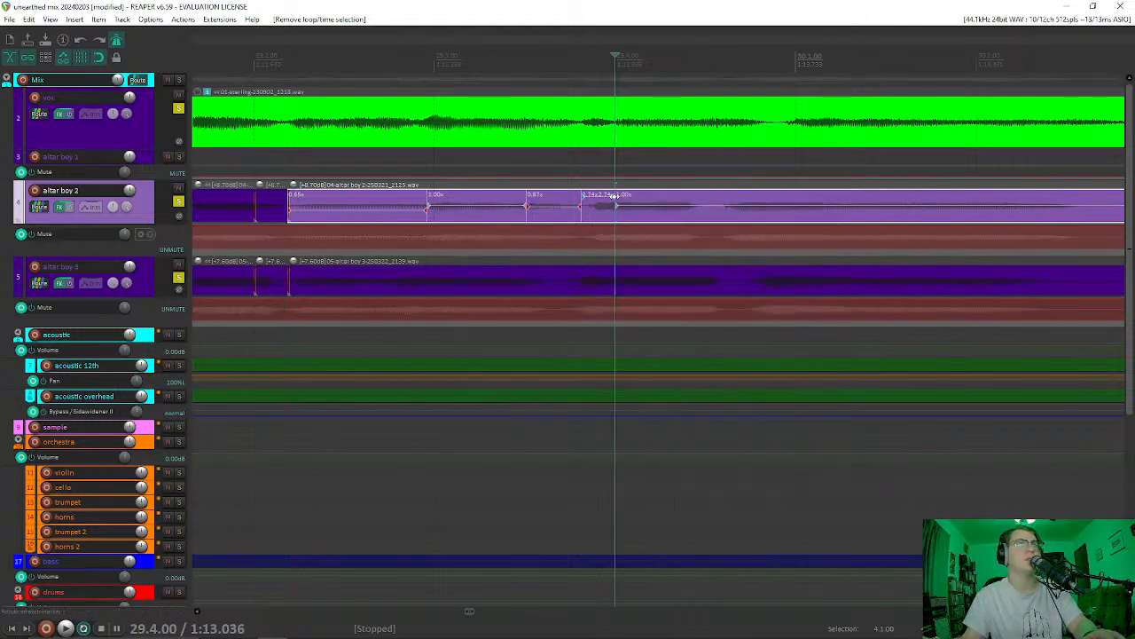
Step: Shift the altar boy 2 stretch markers at 29.3.81 and 29.4.00 earlier to about 29.3.75 and 29.3.94, and play from 29.3
{"action": "left_click_drag", "start_coordinate": [578, 205], "coordinate": [534, 206]}
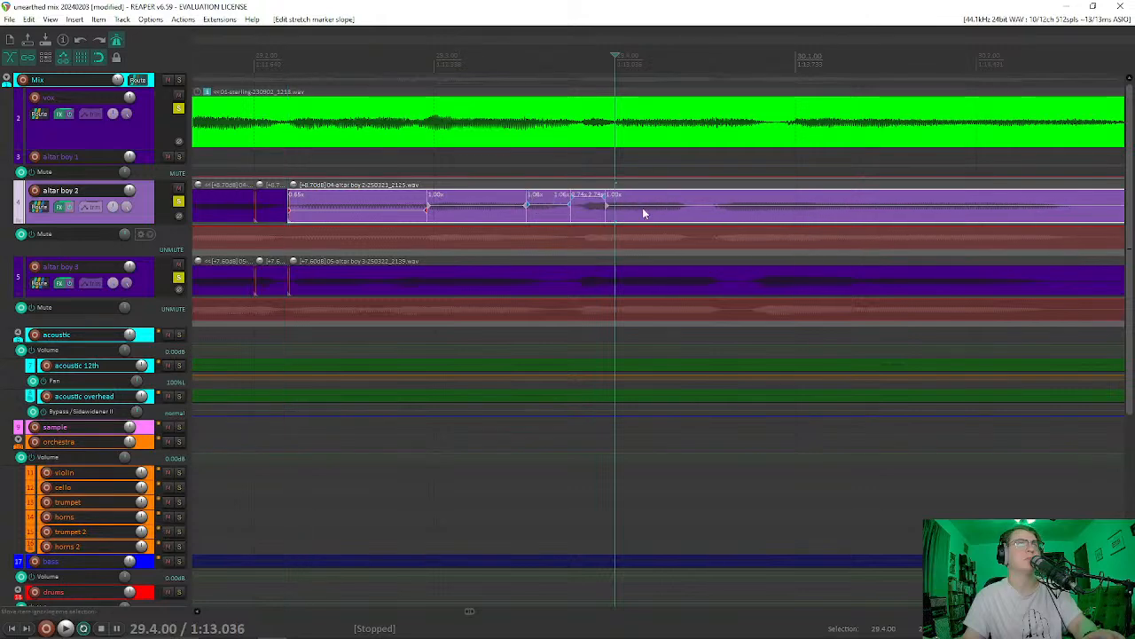
{"action": "left_click", "coordinate": [414, 151]}
{"action": "key", "text": "space"}
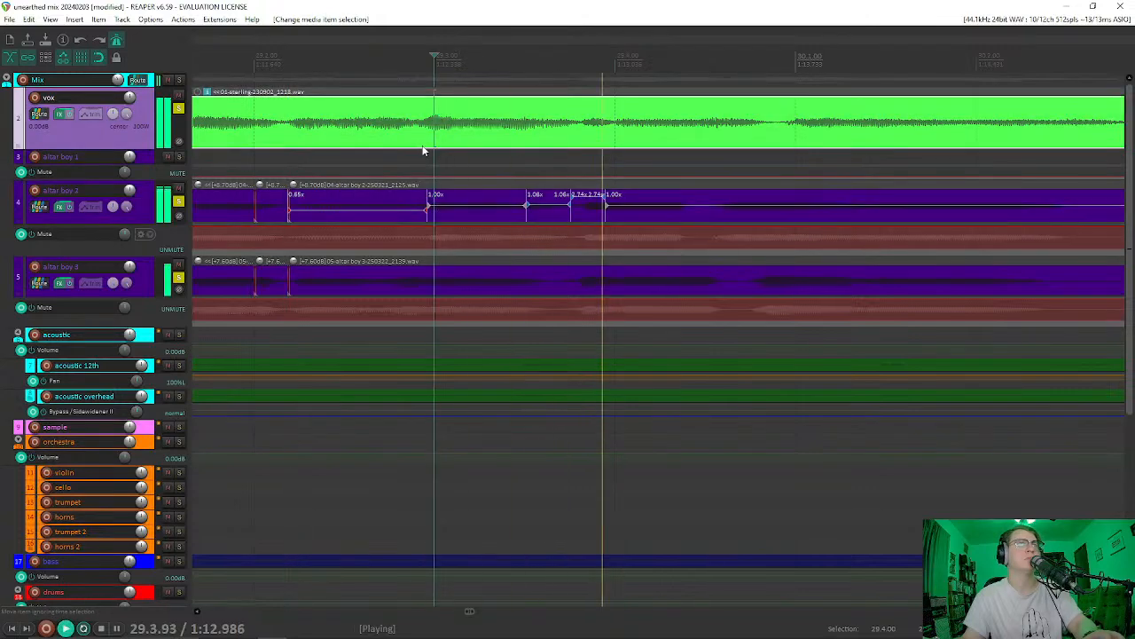
{"action": "left_click", "coordinate": [496, 155]}
{"action": "key", "text": "space"}
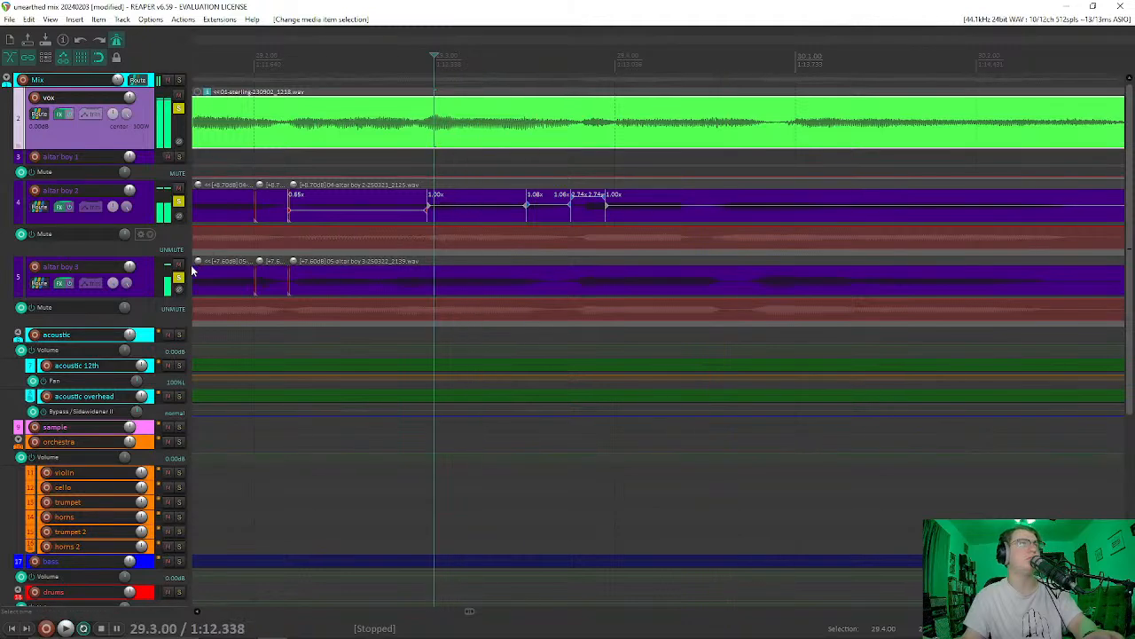
Step: Unsolo altar boy 3 and play altar boy 2 against the lead vocal around 29.3 and 29.4
{"action": "left_click", "coordinate": [179, 277]}
{"action": "key", "text": "space"}
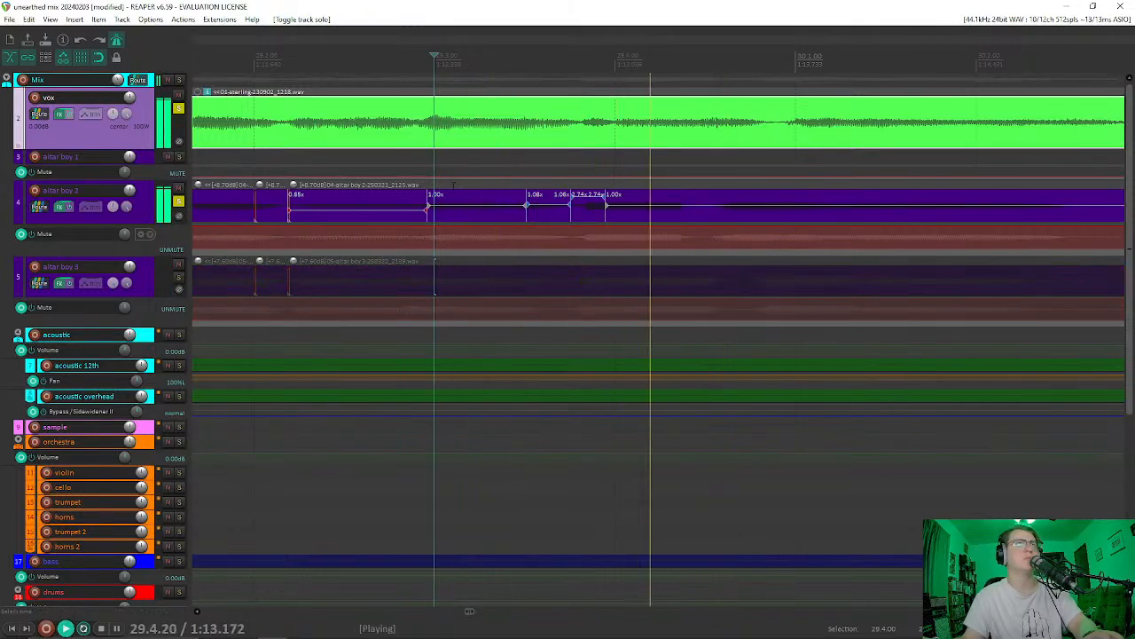
{"action": "key", "text": "space"}
{"action": "left_click", "coordinate": [639, 213]}
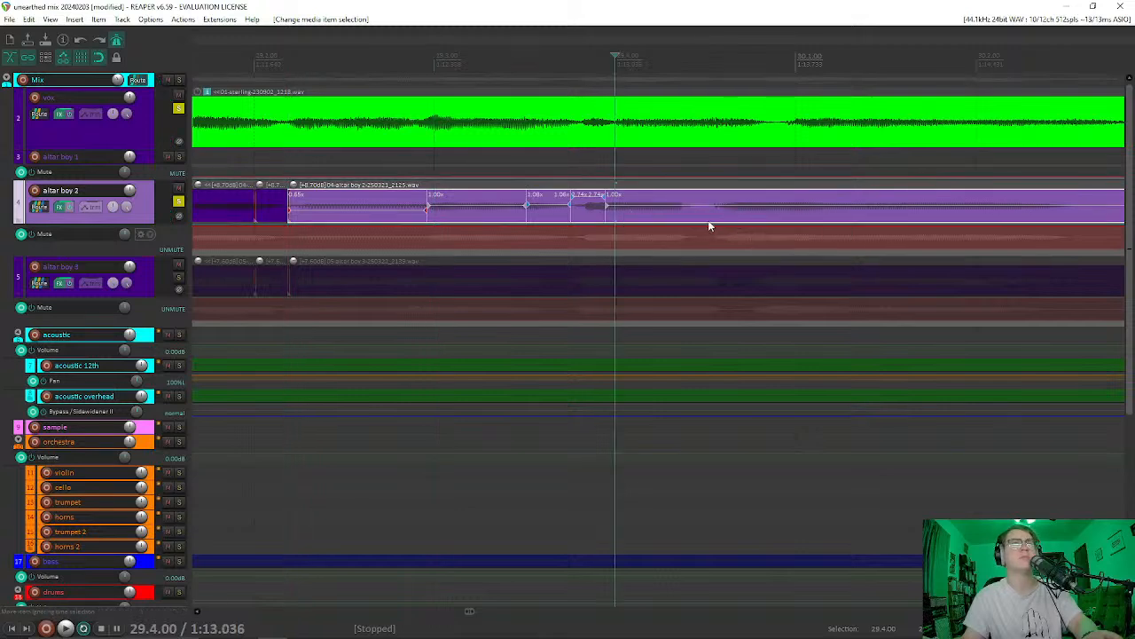
{"action": "key", "text": "space"}
{"action": "key", "text": "space"}
Step: Split the altar boy 2 item at 29.4.49 and slip the second part's audio later so its note starts near 30.1
{"action": "left_click", "coordinate": [706, 210]}
{"action": "key", "text": "s"}
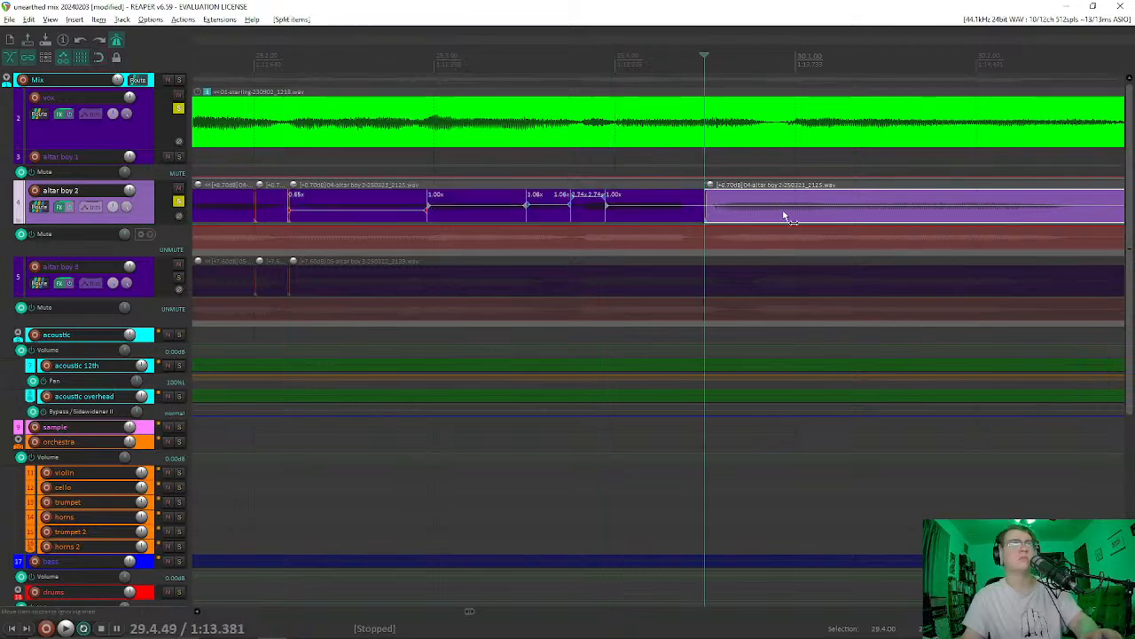
{"action": "left_click_drag", "start_coordinate": [849, 223], "coordinate": [862, 224]}
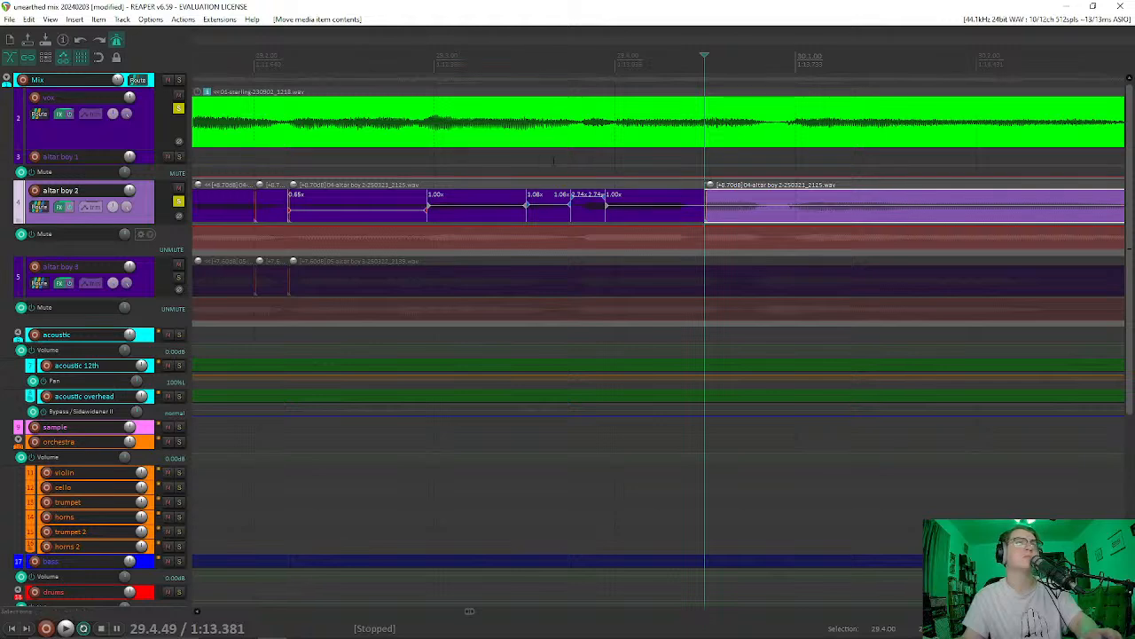
Step: Play altar boy 2 with the lead vocal from about 29.3.65 and 29.3.80 across the new split
{"action": "left_click", "coordinate": [555, 160]}
{"action": "key", "text": "space"}
{"action": "key", "text": "space"}
{"action": "key", "text": "space"}
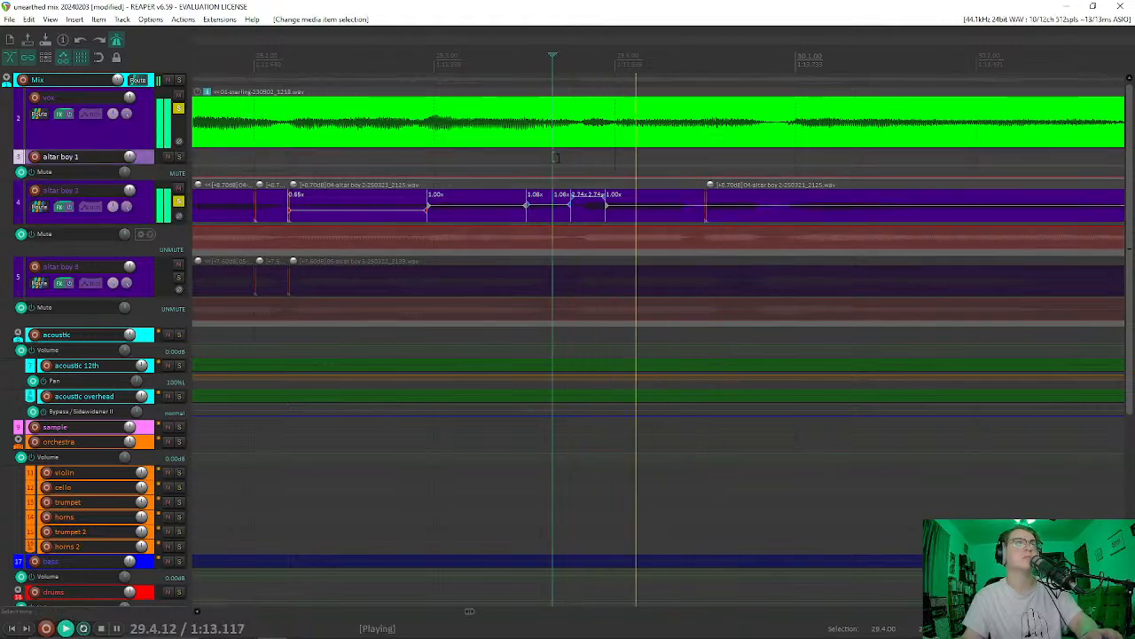
{"action": "left_click", "coordinate": [578, 160]}
{"action": "key", "text": "space"}
{"action": "key", "text": "space"}
{"action": "key", "text": "space"}
Step: Move the boundary between the two altar boy 2 items from the split to about 29.4.86
{"action": "left_click", "coordinate": [657, 214]}
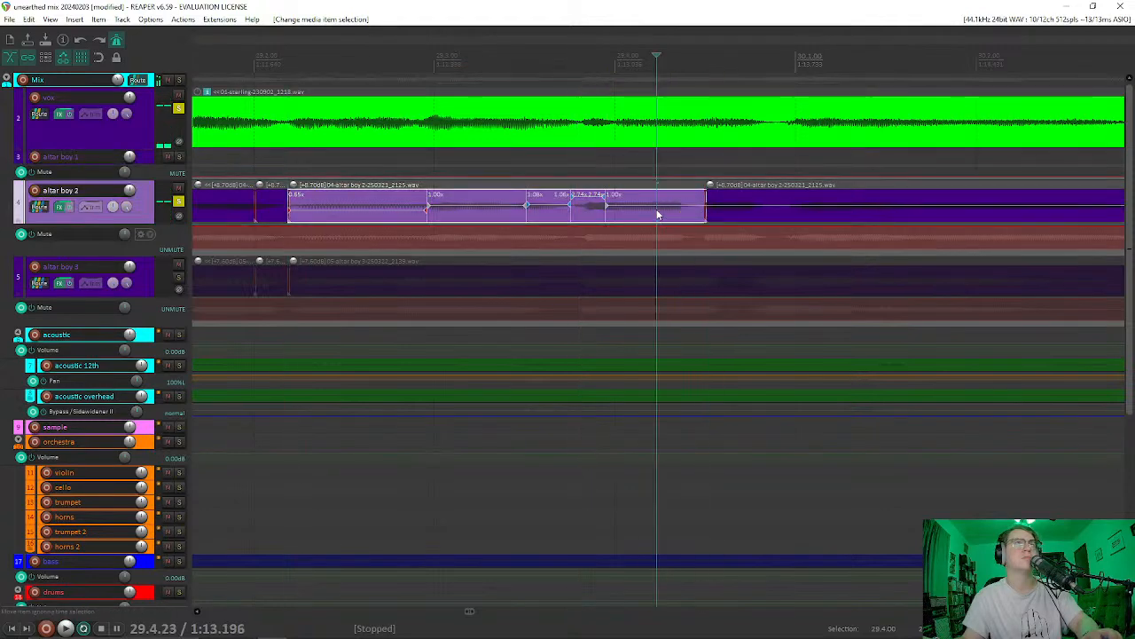
{"action": "left_click", "coordinate": [638, 213]}
{"action": "left_click", "coordinate": [614, 210]}
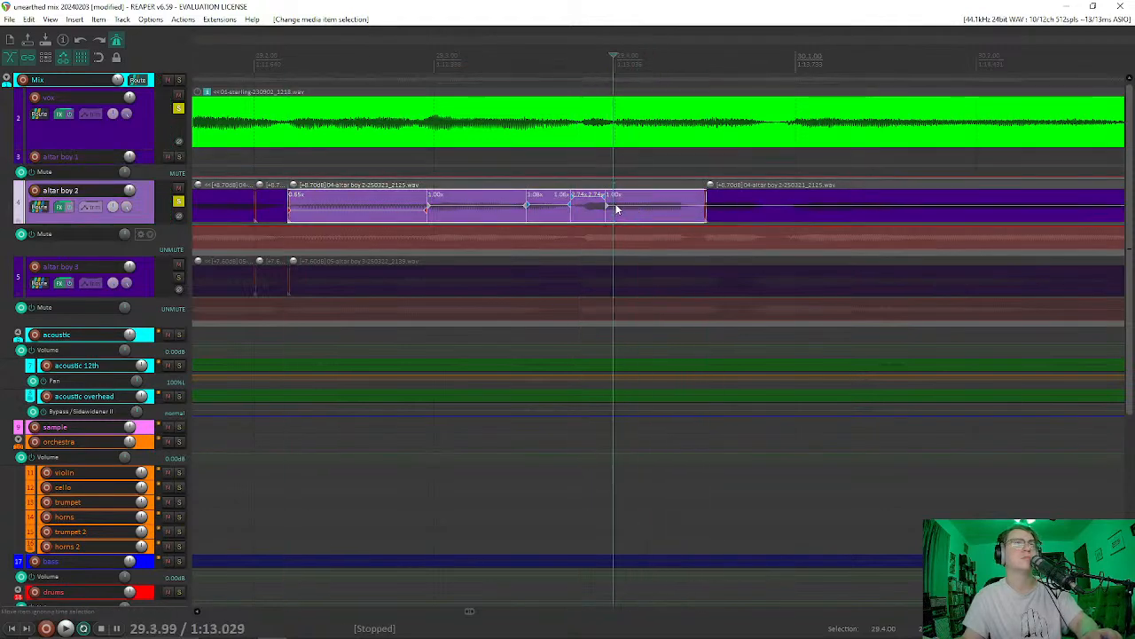
{"action": "left_click", "coordinate": [694, 211]}
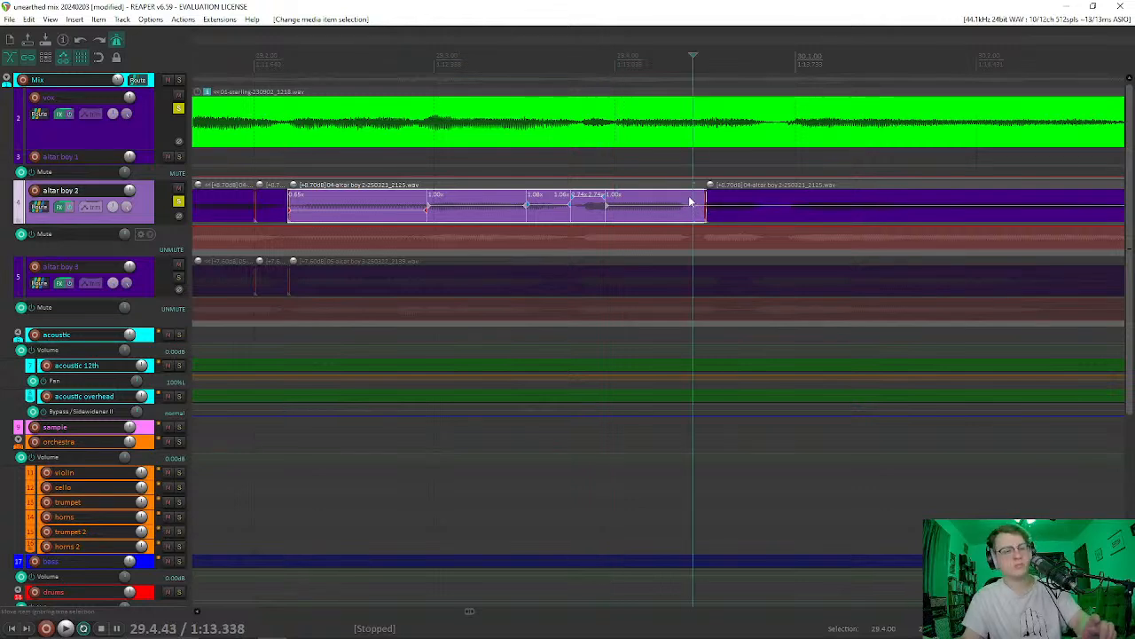
{"action": "left_click_drag", "start_coordinate": [707, 210], "coordinate": [770, 216]}
Step: Add a stretch marker at 29.4.38 in the altar boy 2 item and move it to about 29.4.80
{"action": "left_click", "coordinate": [648, 216]}
{"action": "left_click", "coordinate": [683, 215]}
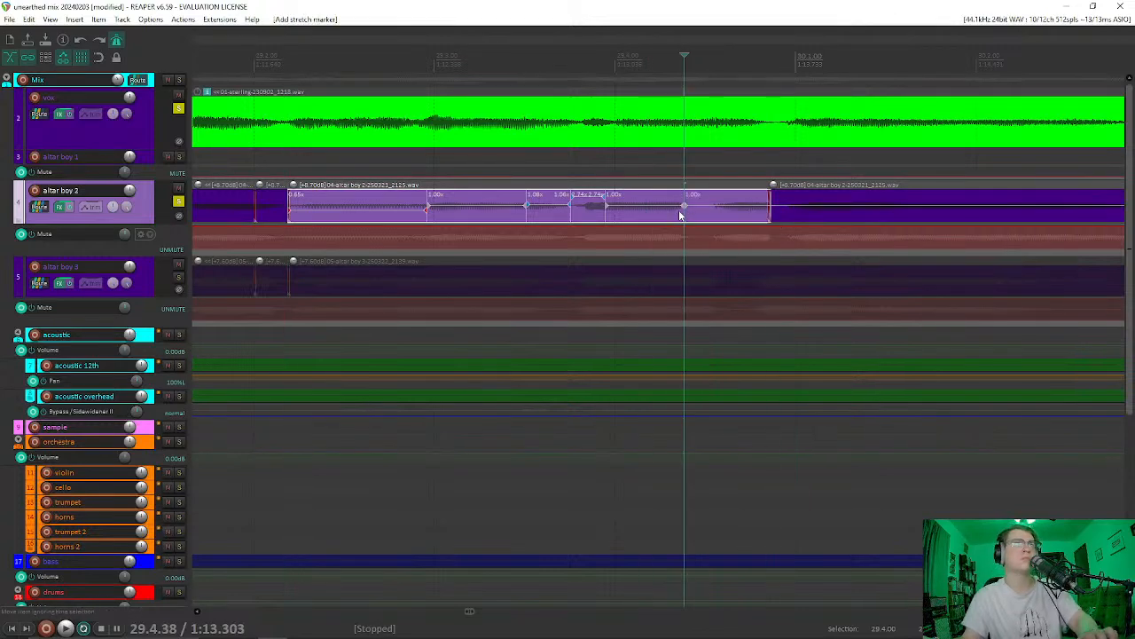
{"action": "left_click_drag", "start_coordinate": [685, 206], "coordinate": [762, 208]}
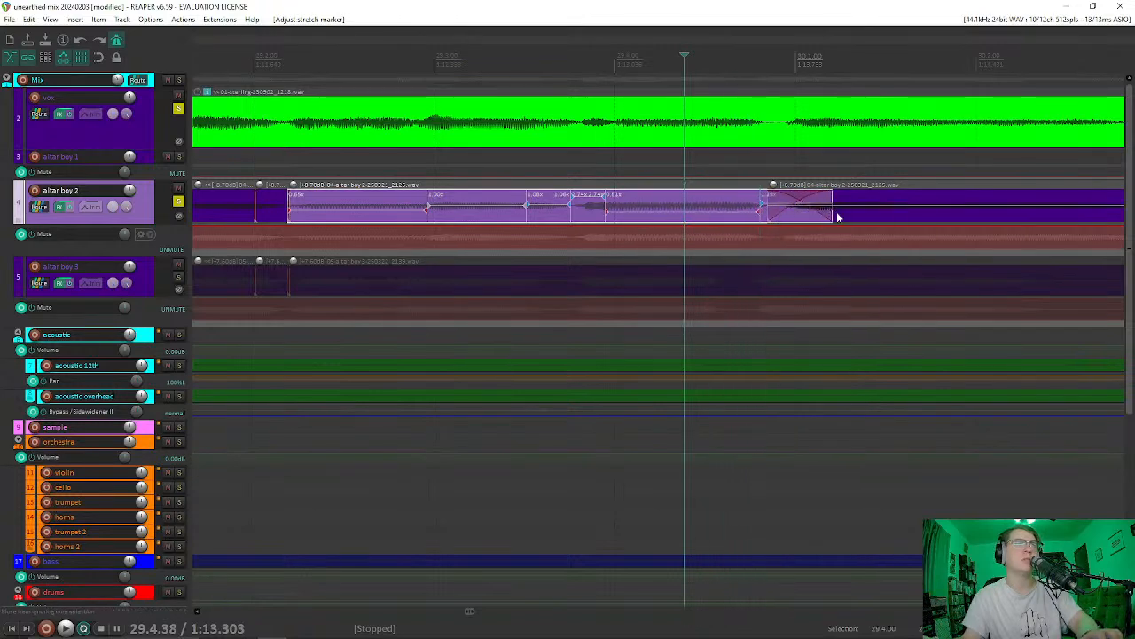
Step: Trim the end of the stretched altar boy 2 item back to about 29.4.80 and play from 29.3.59
{"action": "left_click_drag", "start_coordinate": [829, 213], "coordinate": [760, 214]}
{"action": "left_click", "coordinate": [542, 154]}
{"action": "key", "text": "space"}
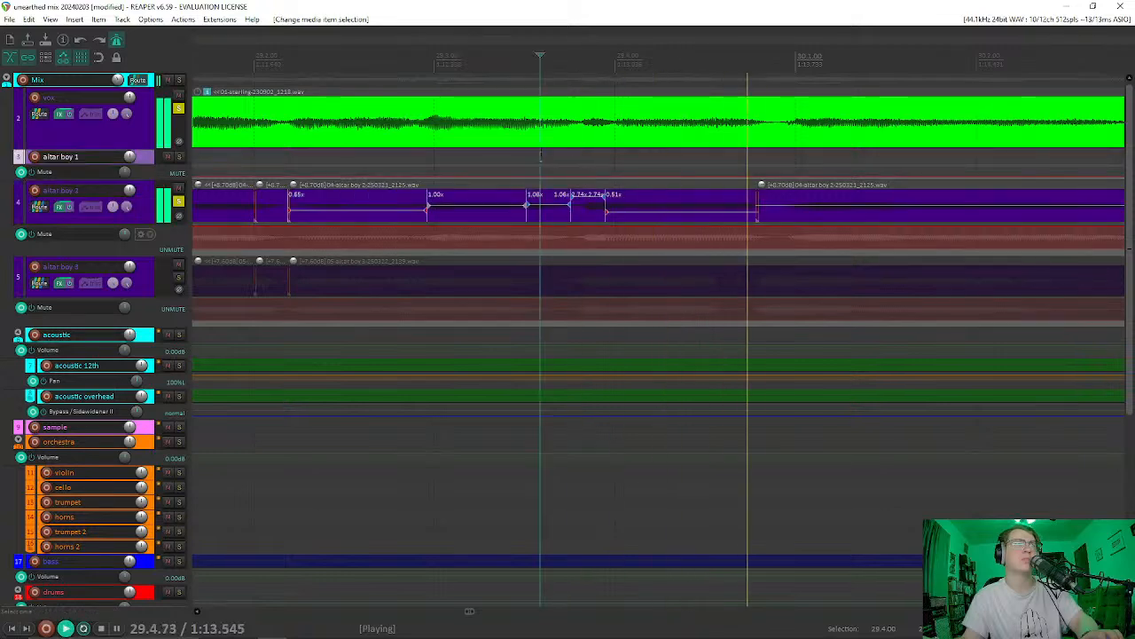
{"action": "key", "text": "space"}
Step: Try reshaping the altar boy 2 stretch around the 29.3.75 and 29.3.94 markers, then undo the marker adjustments
{"action": "left_click", "coordinate": [604, 197]}
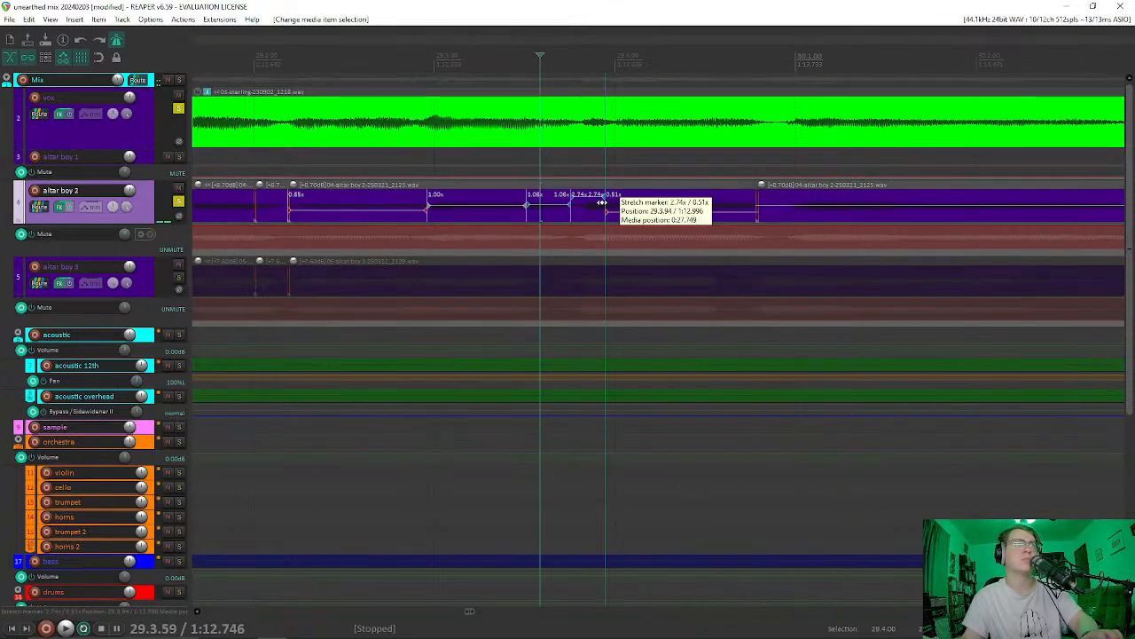
{"action": "mouse_move", "coordinate": [573, 196]}
{"action": "left_mouse_down"}
{"action": "mouse_move", "coordinate": [590, 209]}
{"action": "mouse_move", "coordinate": [674, 217]}
{"action": "mouse_move", "coordinate": [653, 185]}
{"action": "mouse_move", "coordinate": [624, 173]}
{"action": "left_mouse_up"}
{"action": "mouse_move", "coordinate": [571, 206]}
{"action": "left_mouse_down"}
{"action": "mouse_move", "coordinate": [611, 217]}
{"action": "mouse_move", "coordinate": [568, 216]}
{"action": "left_mouse_up"}
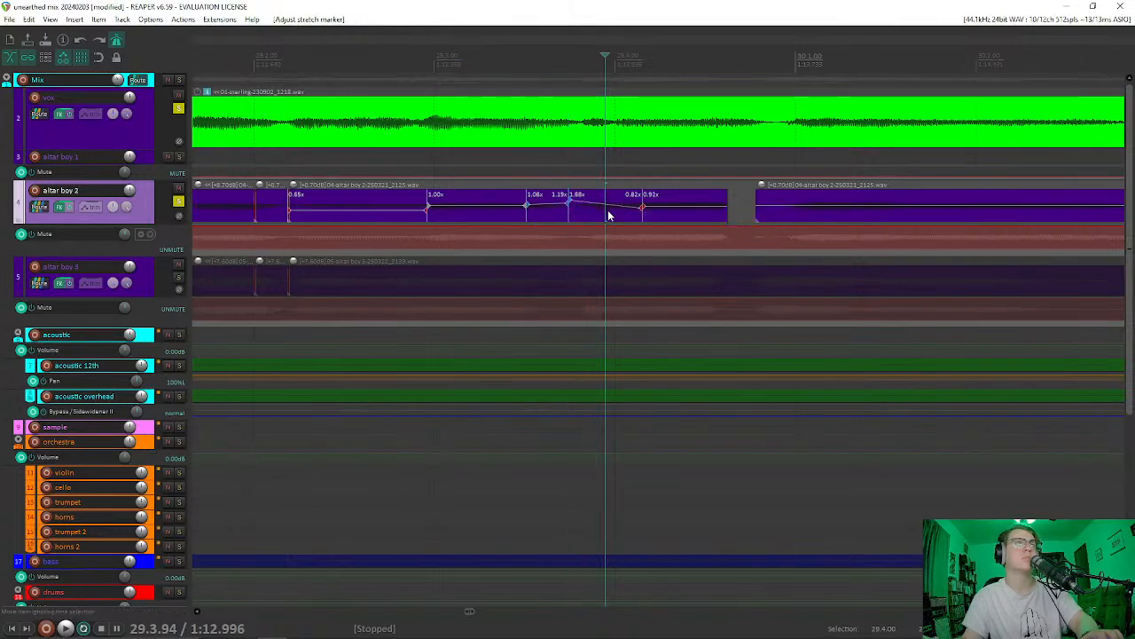
{"action": "key", "text": "ctrl+z"}
{"action": "key", "text": "ctrl+z"}
{"action": "key", "text": "ctrl+z"}
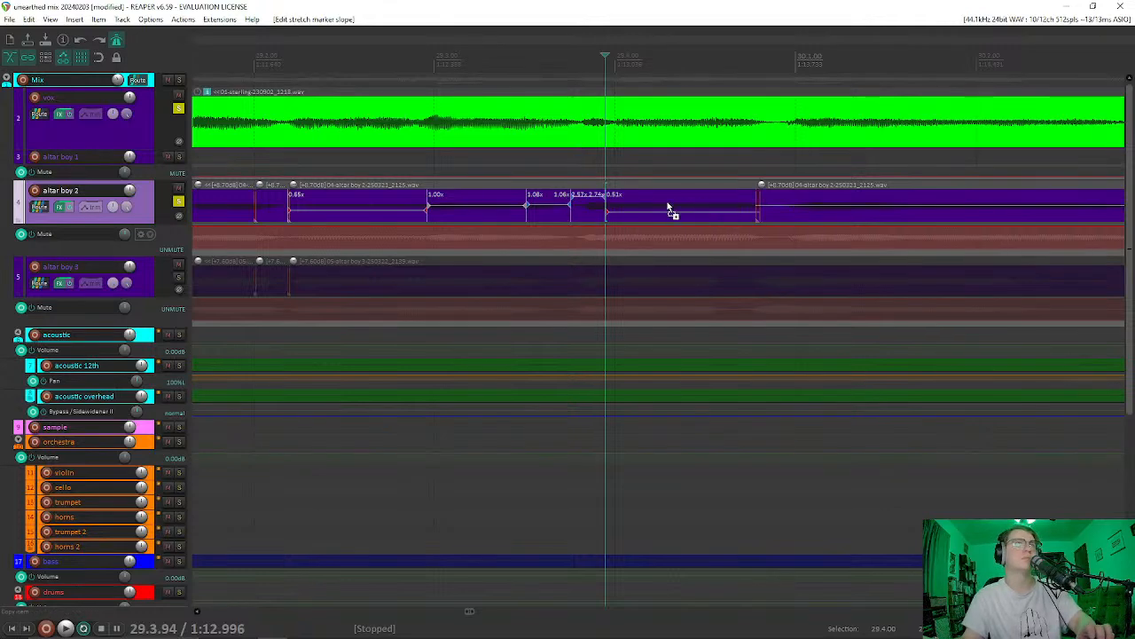
Step: Move the altar boy 2 stretch marker at 29.3.94 to about 29.4.04 and extend the item's end to about 29.4.80
{"action": "left_click_drag", "start_coordinate": [609, 212], "coordinate": [623, 210]}
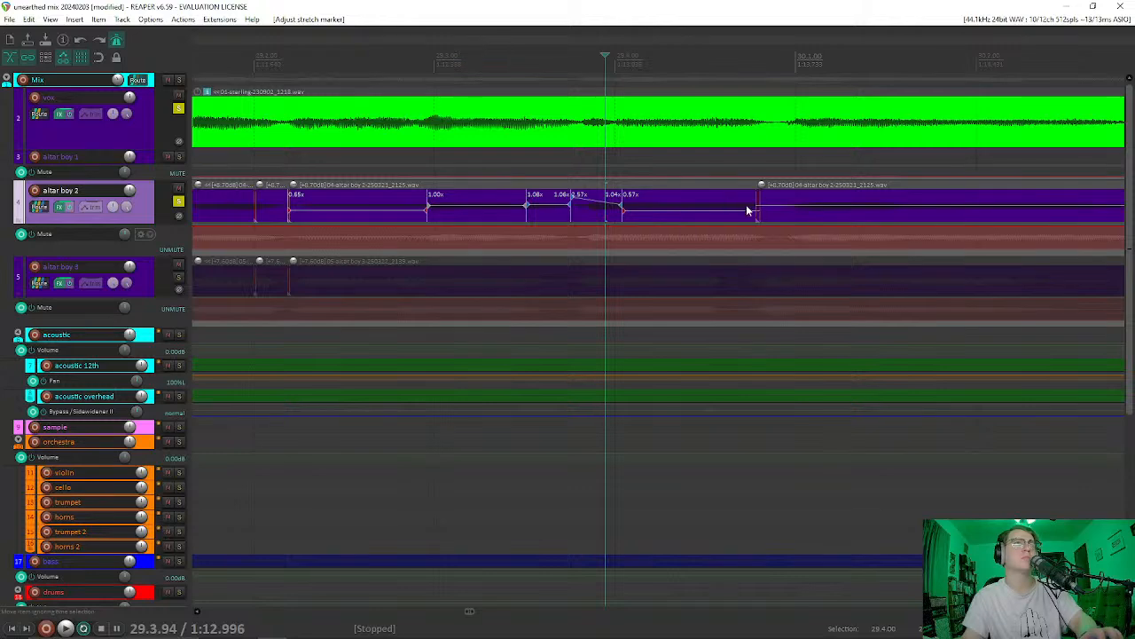
{"action": "left_click", "coordinate": [743, 216]}
{"action": "mouse_move", "coordinate": [761, 217]}
{"action": "left_mouse_down"}
{"action": "mouse_move", "coordinate": [811, 217]}
{"action": "mouse_move", "coordinate": [715, 204]}
{"action": "mouse_move", "coordinate": [777, 213]}
{"action": "mouse_move", "coordinate": [759, 218]}
{"action": "left_mouse_up"}
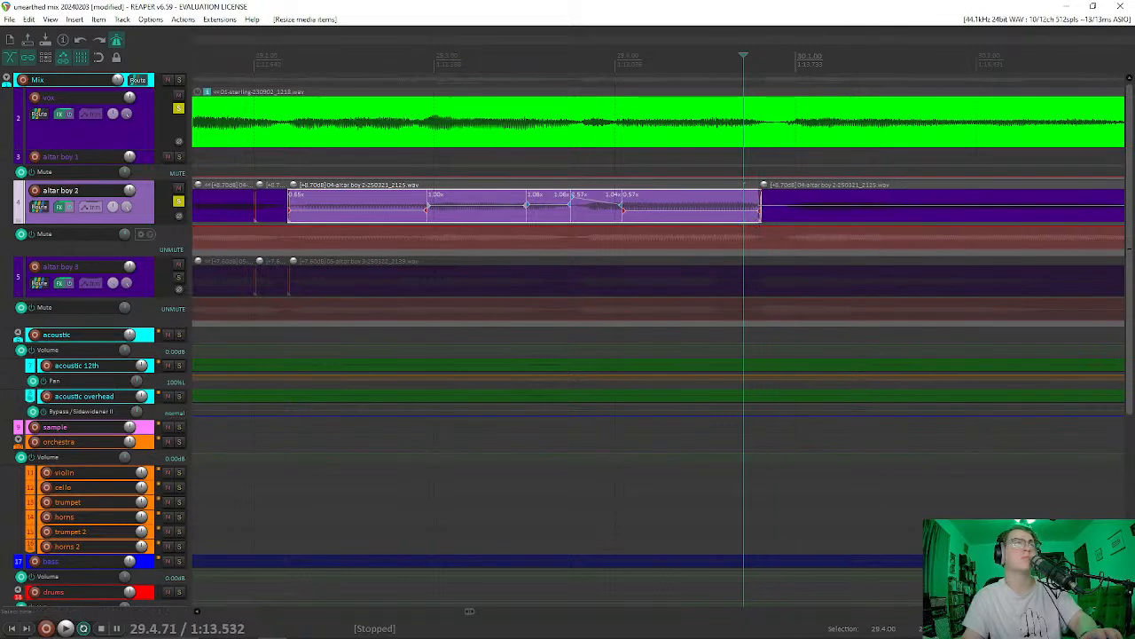
Step: Play altar boy 2 with the lead vocal repeatedly from 29.2.27 to check the adjusted stretch
{"action": "left_click", "coordinate": [304, 156]}
{"action": "key", "text": "space"}
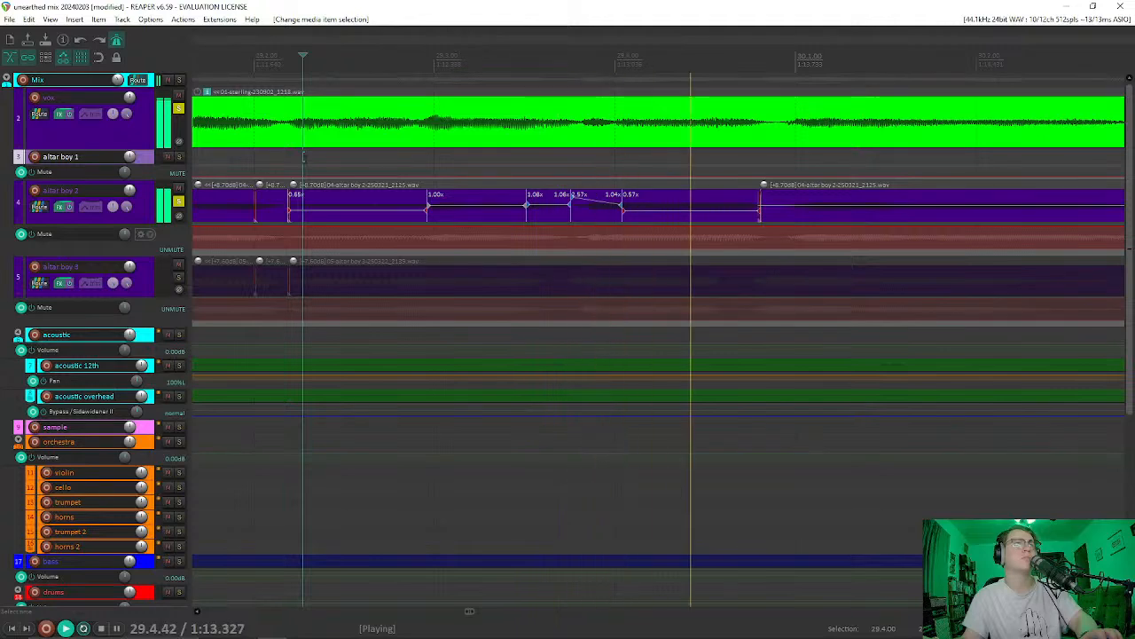
{"action": "key", "text": "space"}
{"action": "key", "text": "space"}
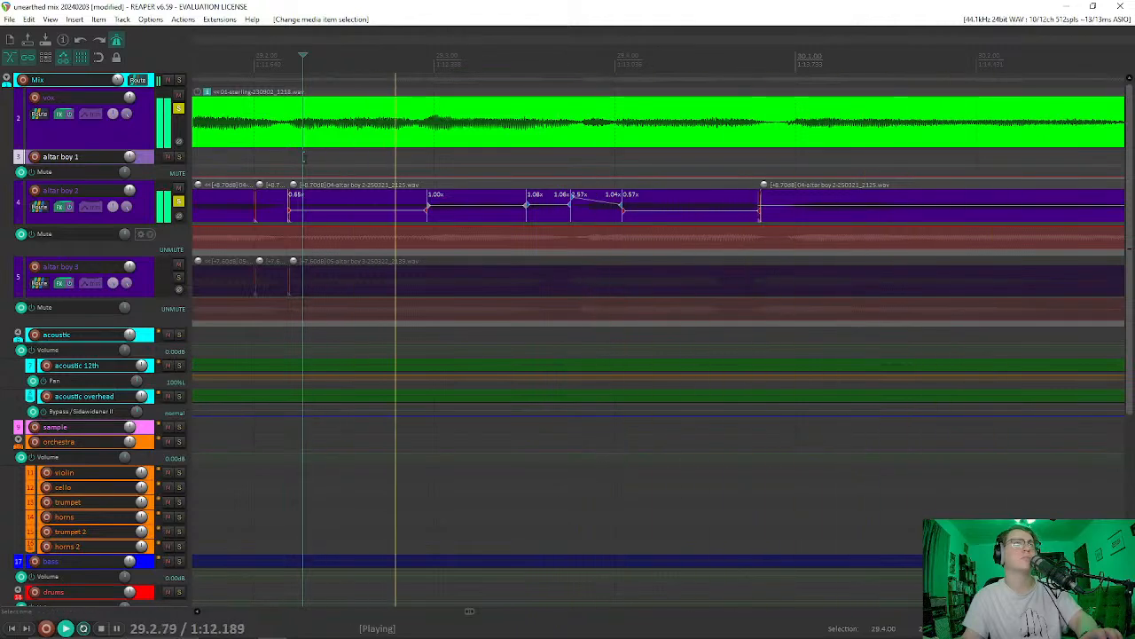
{"action": "key", "text": "space"}
{"action": "key", "text": "space"}
{"action": "key", "text": "space"}
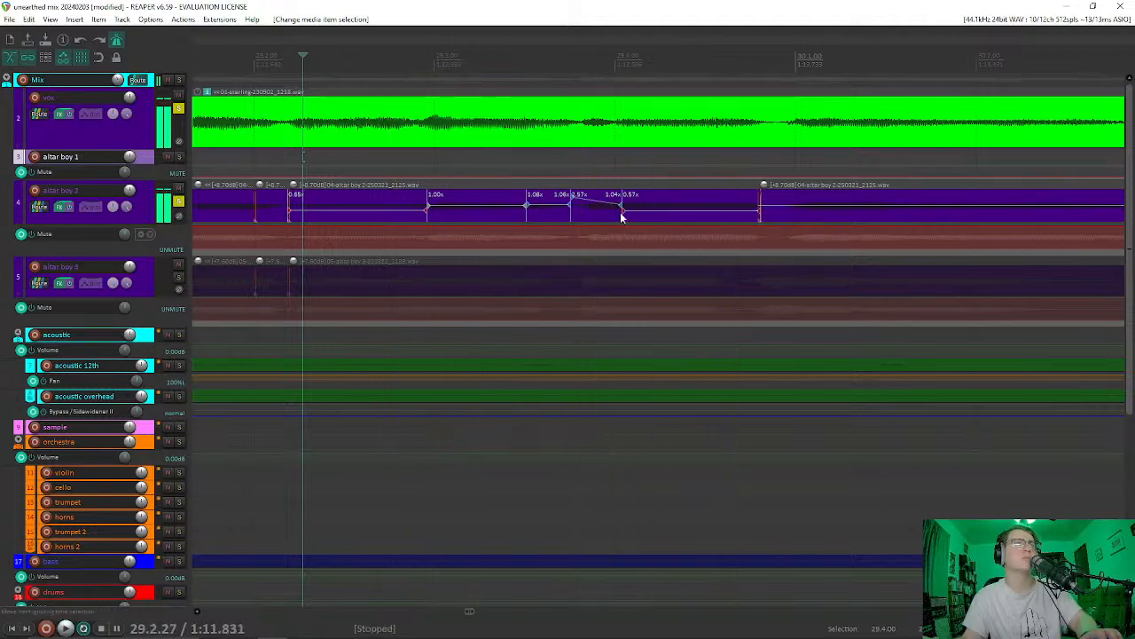
Step: Move the altar boy 2 stretch marker at 29.4.04 to about 29.4.01 and play repeatedly from 29.2.27
{"action": "left_click_drag", "start_coordinate": [620, 205], "coordinate": [617, 206]}
{"action": "key", "text": "space"}
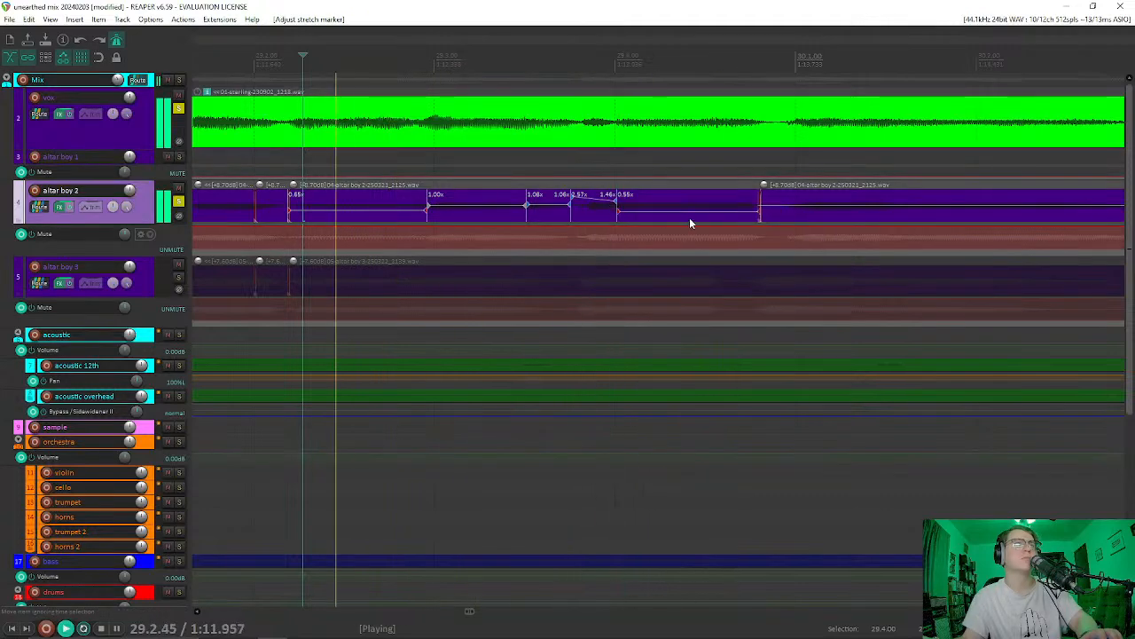
{"action": "key", "text": "space"}
{"action": "key", "text": "space"}
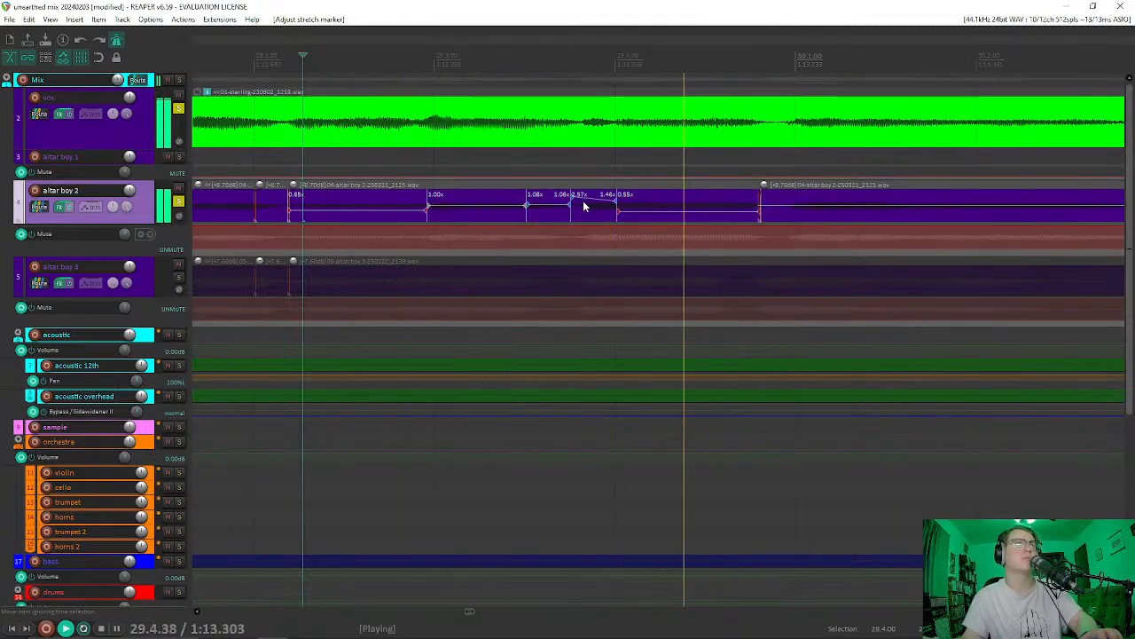
{"action": "key", "text": "space"}
{"action": "key", "text": "space"}
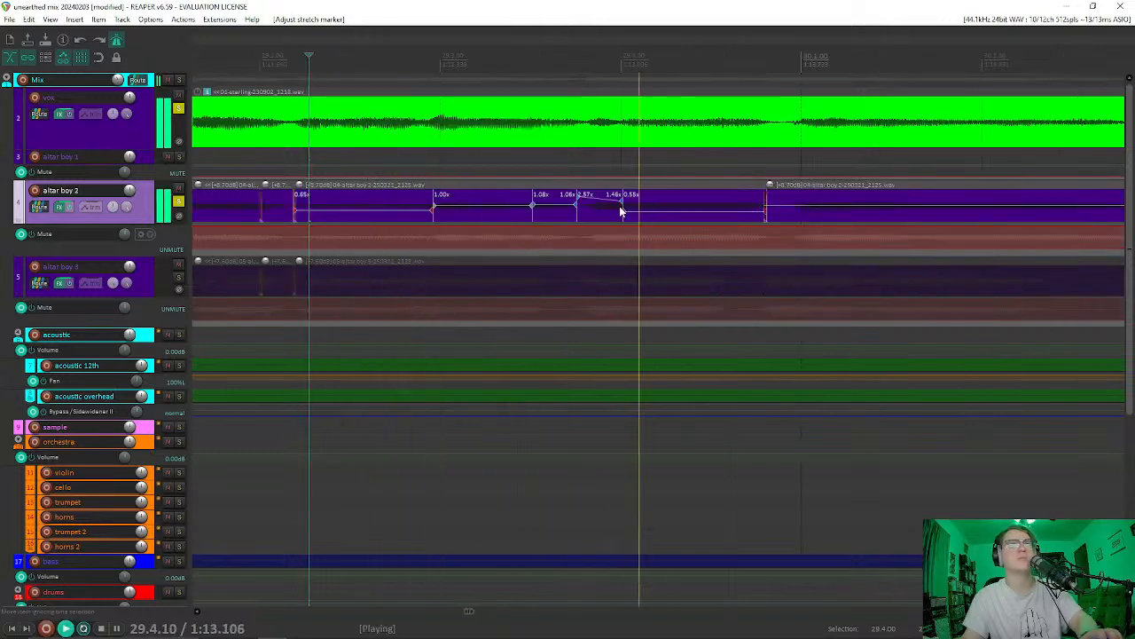
{"action": "key", "text": "space"}
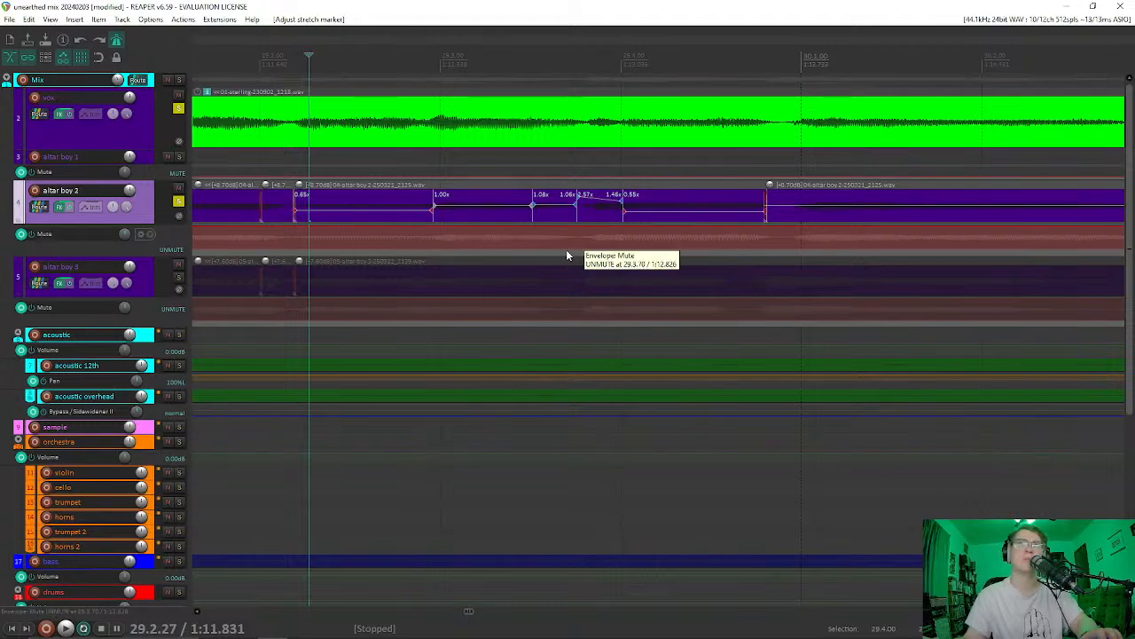
Step: Save the project and play altar boy 2 with the lead vocal from 28.1.15
{"action": "left_click", "coordinate": [9, 19]}
{"action": "left_click", "coordinate": [40, 71]}
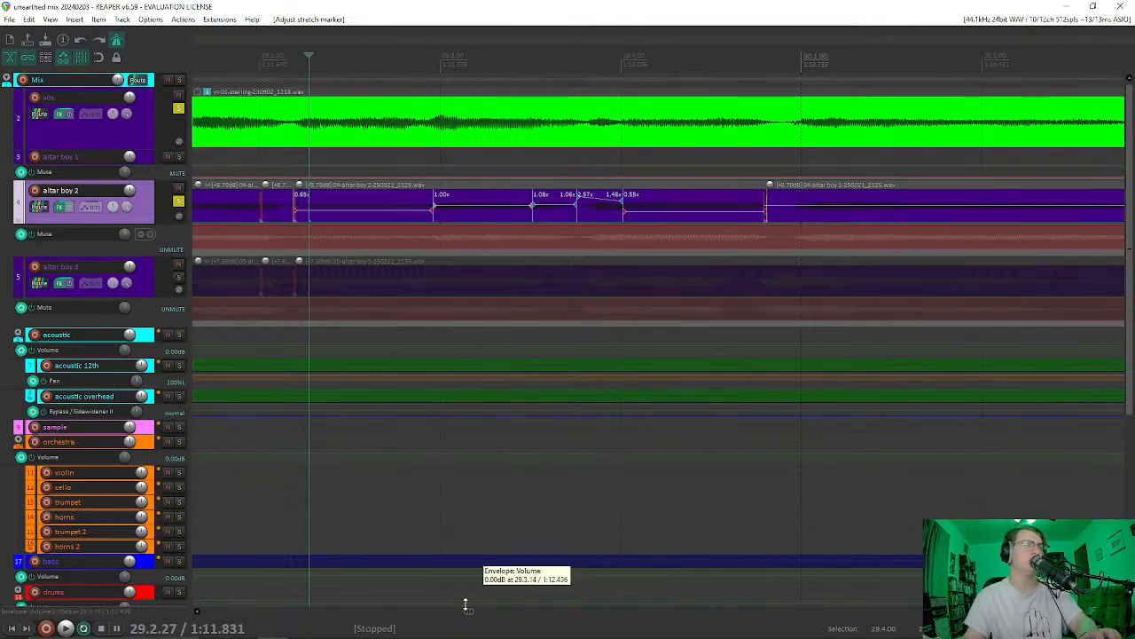
{"action": "scroll", "coordinate": [468, 614], "scroll_direction": "down", "scroll_amount": 5}
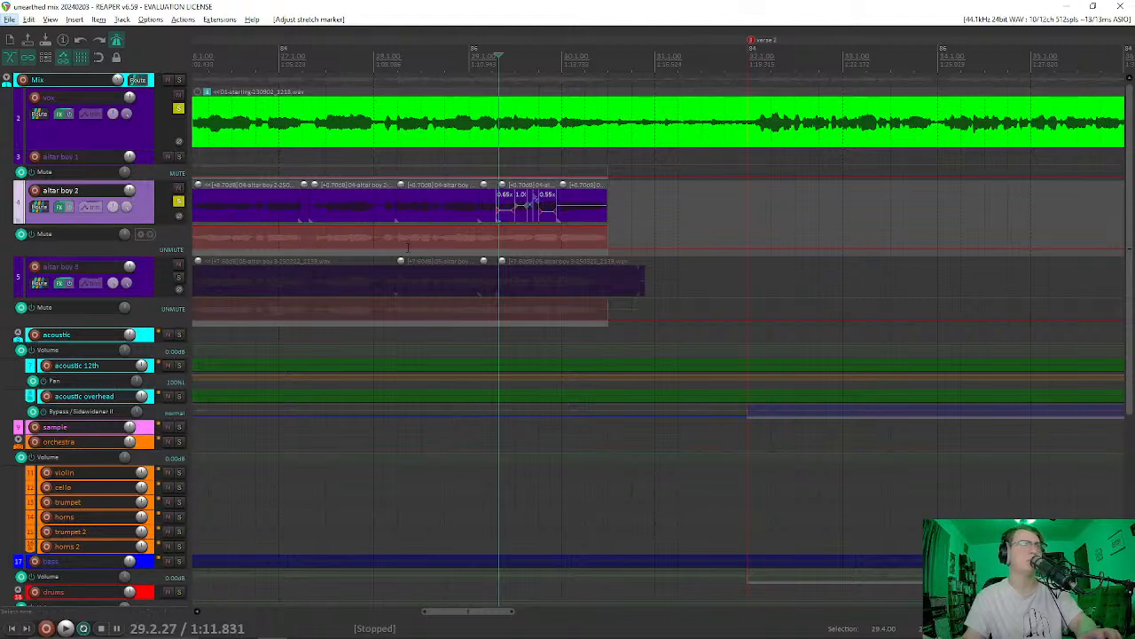
{"action": "left_click", "coordinate": [378, 184]}
{"action": "key", "text": "space"}
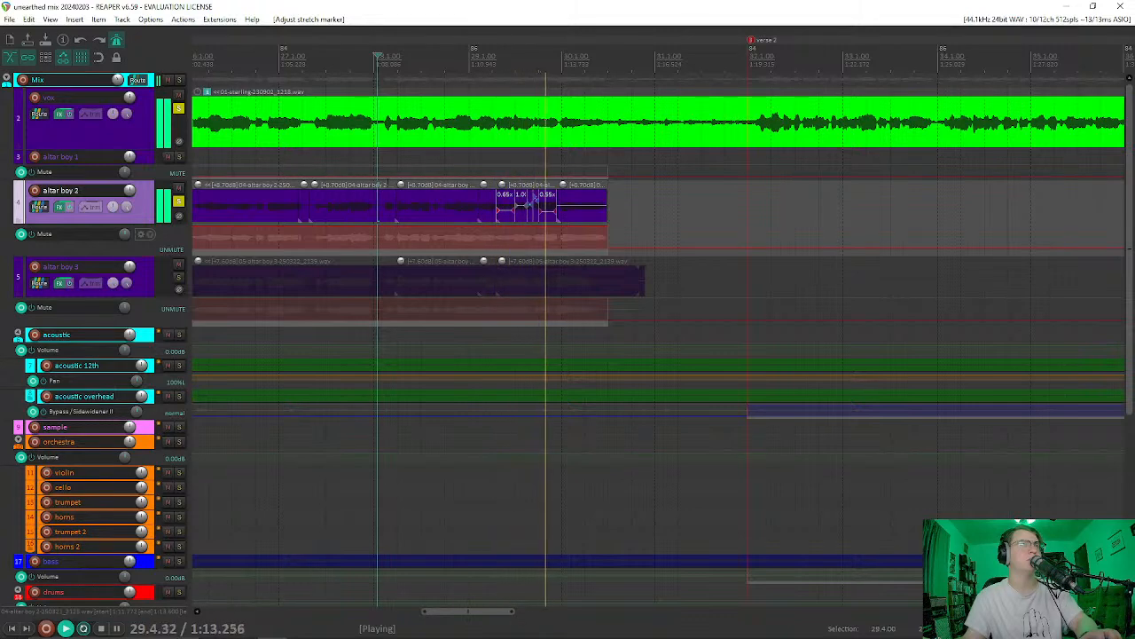
{"action": "key", "text": "space"}
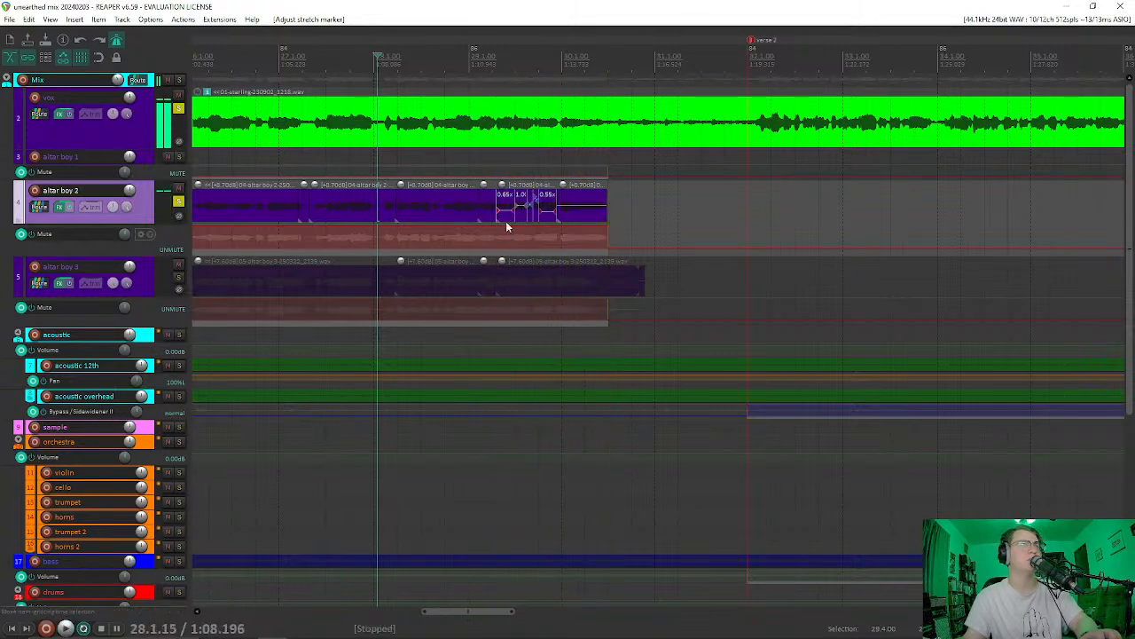
Step: Fade out the end of the last chorus altar boy 2 item, starting at about 30.2.84
{"action": "scroll", "coordinate": [605, 194], "scroll_direction": "up", "scroll_amount": 5}
{"action": "left_click", "coordinate": [590, 201]}
{"action": "left_click_drag", "start_coordinate": [603, 193], "coordinate": [589, 194]}
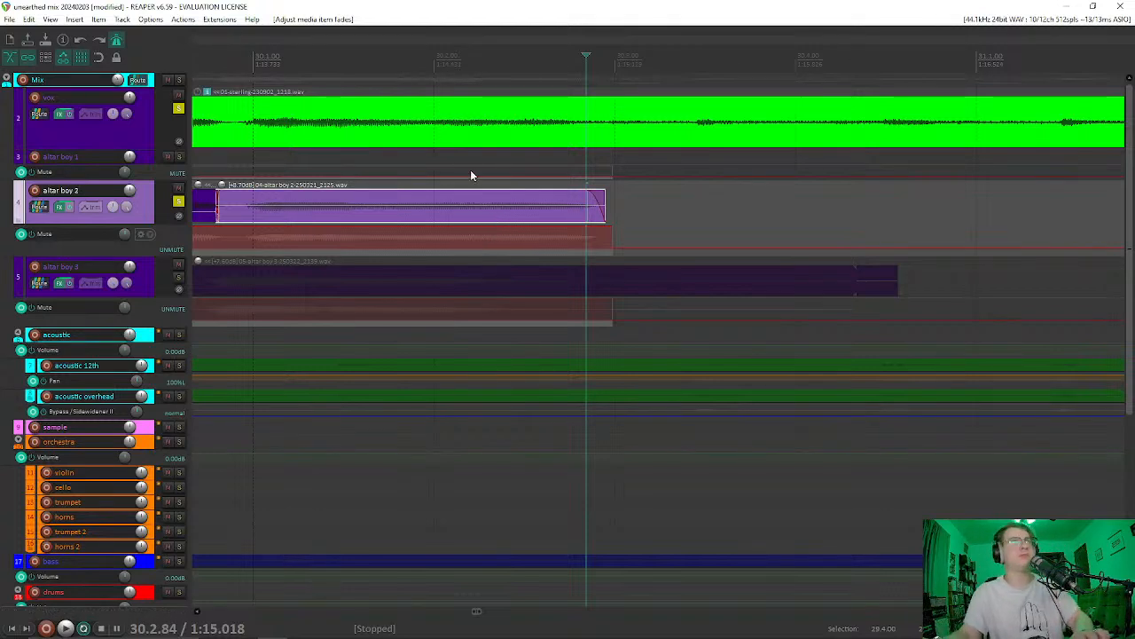
Step: Solo the altar boy 3 track alongside altar boy 2 and the lead vocal at the chorus start
{"action": "left_click", "coordinate": [436, 142]}
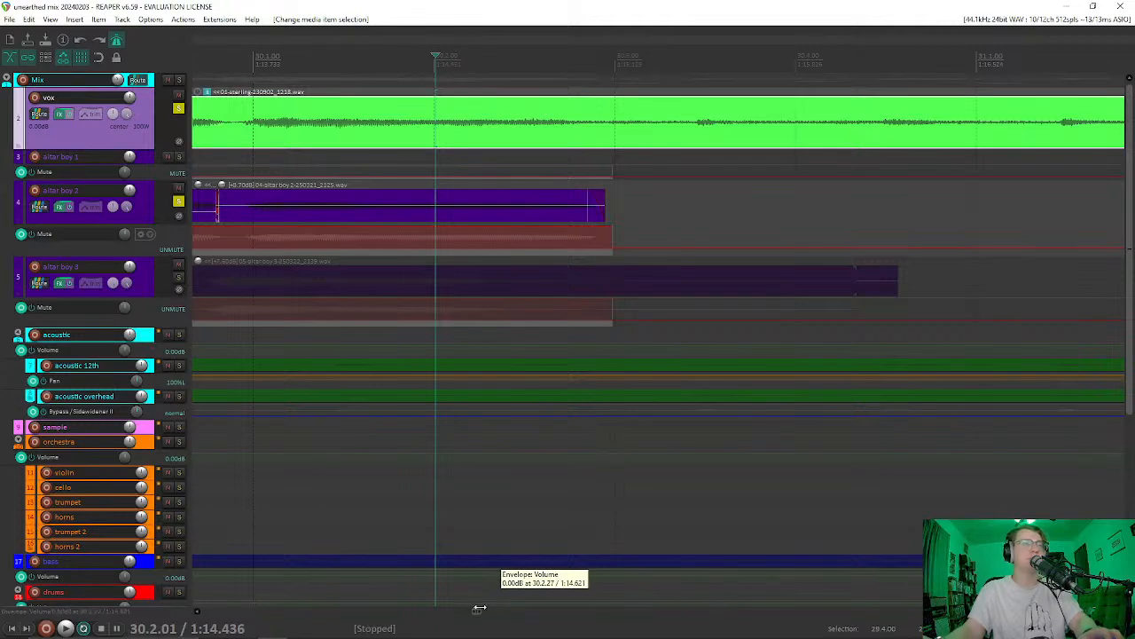
{"action": "scroll", "coordinate": [603, 293], "scroll_direction": "down", "scroll_amount": 5}
{"action": "scroll", "coordinate": [412, 282], "scroll_direction": "up", "scroll_amount": 6}
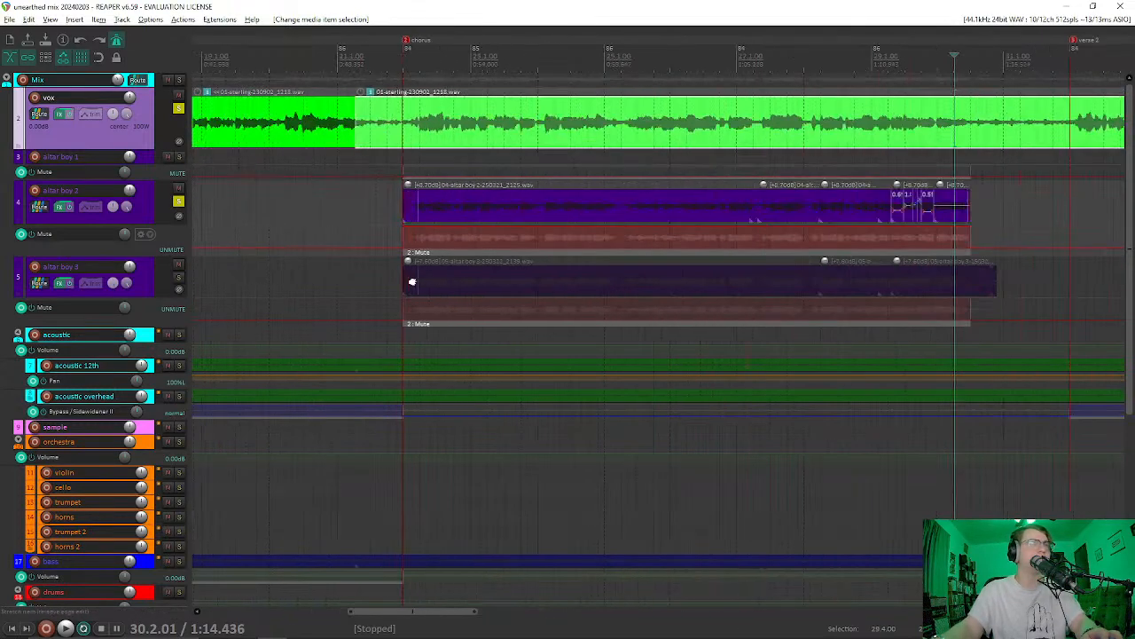
{"action": "left_click", "coordinate": [401, 279]}
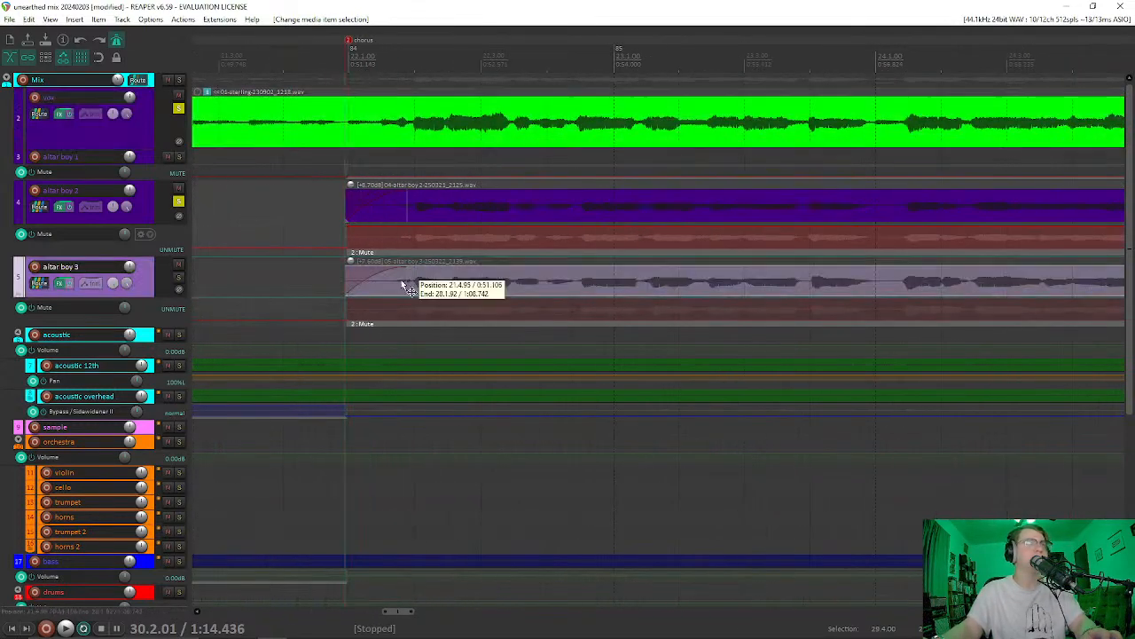
{"action": "left_click", "coordinate": [178, 278]}
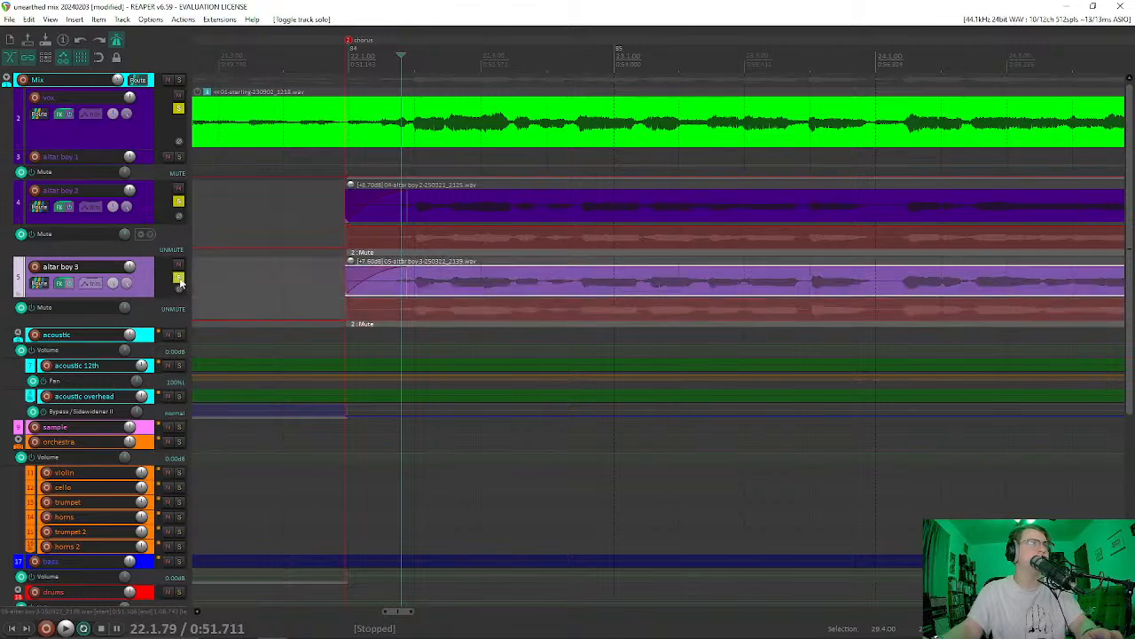
Step: Play the chorus from 22.1.97 and check the timing of altar boy 2 and 3 against the lead vocal
{"action": "left_click", "coordinate": [413, 241]}
{"action": "key", "text": "space"}
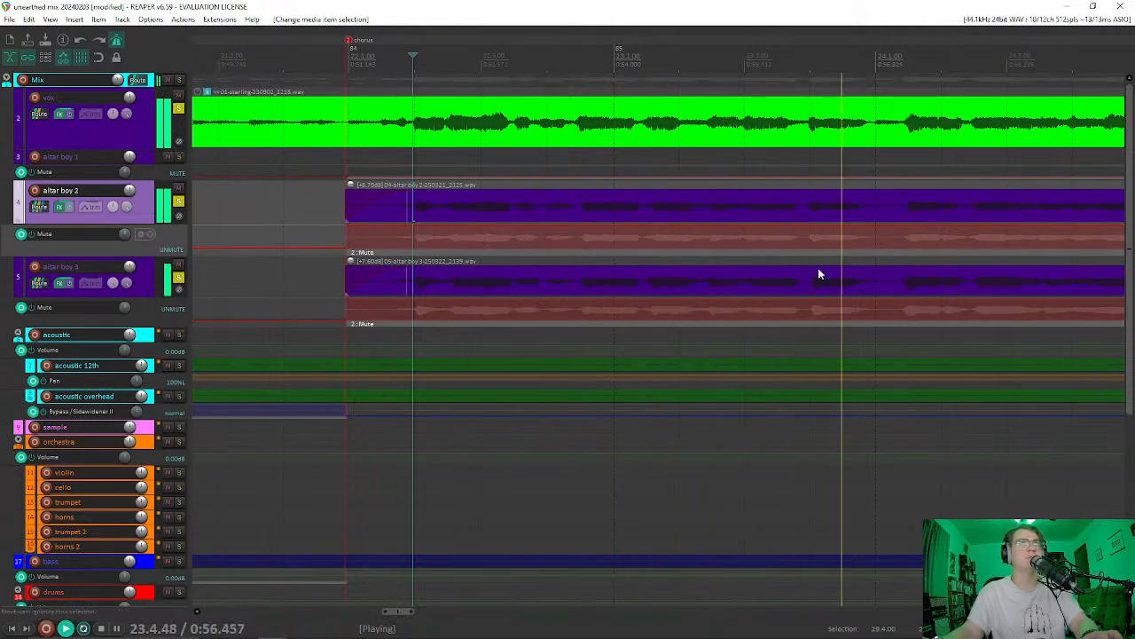
{"action": "scroll", "coordinate": [536, 242], "scroll_direction": "down", "scroll_amount": 3}
{"action": "scroll", "coordinate": [852, 241], "scroll_direction": "up", "scroll_amount": 3}
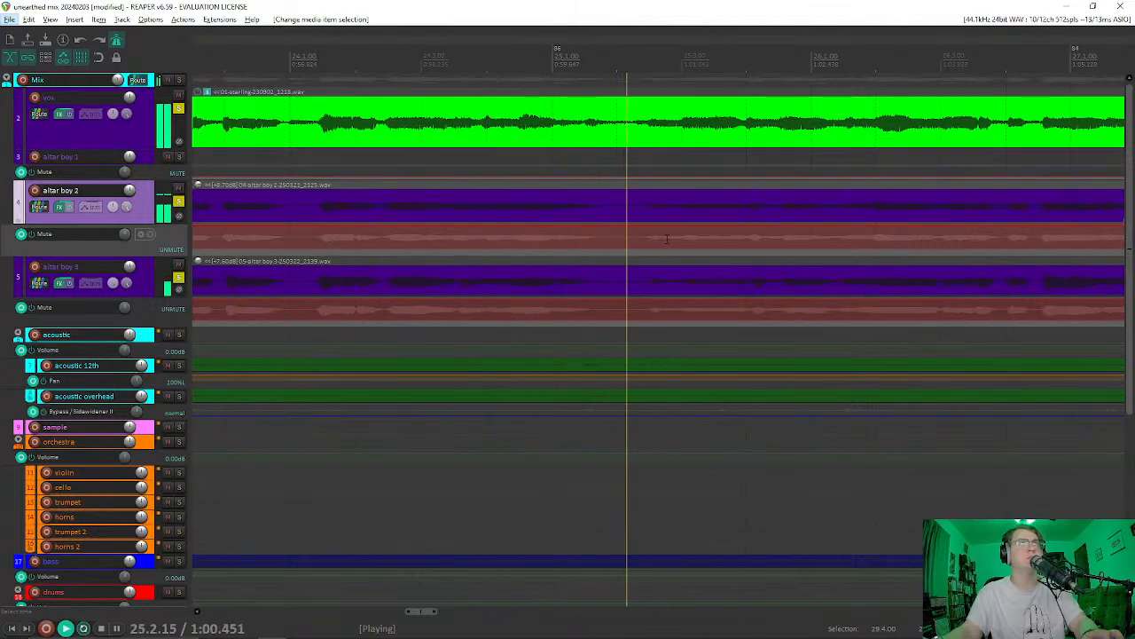
{"action": "scroll", "coordinate": [482, 253], "scroll_direction": "down", "scroll_amount": 4}
{"action": "scroll", "coordinate": [575, 257], "scroll_direction": "up", "scroll_amount": 2}
{"action": "scroll", "coordinate": [574, 257], "scroll_direction": "up", "scroll_amount": 2}
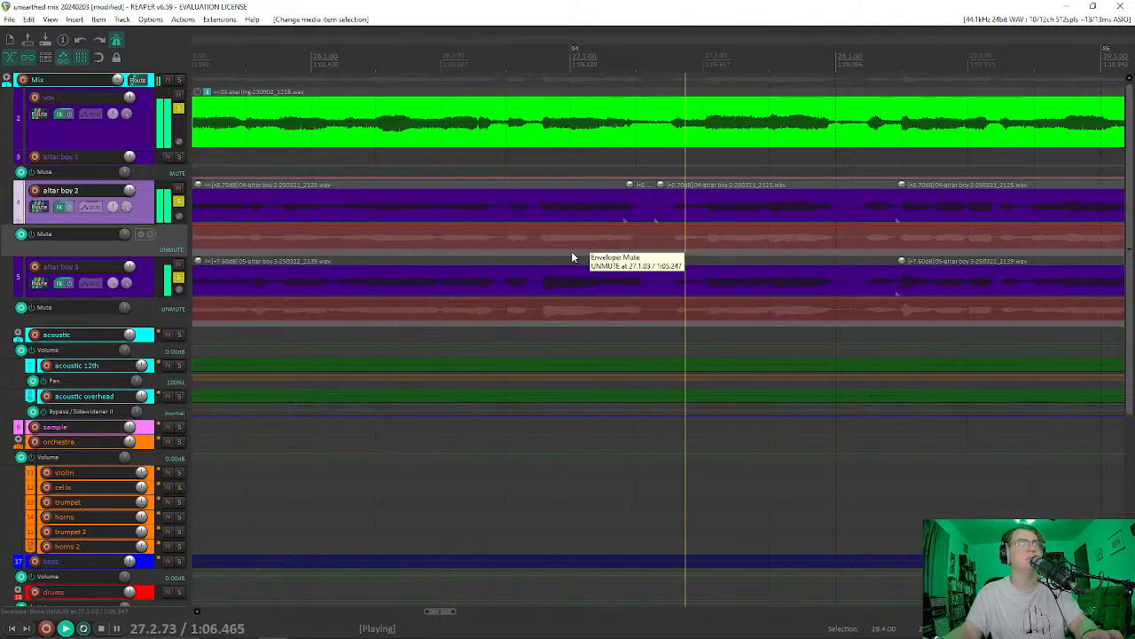
{"action": "scroll", "coordinate": [573, 257], "scroll_direction": "down", "scroll_amount": 2}
{"action": "scroll", "coordinate": [629, 250], "scroll_direction": "up", "scroll_amount": 4}
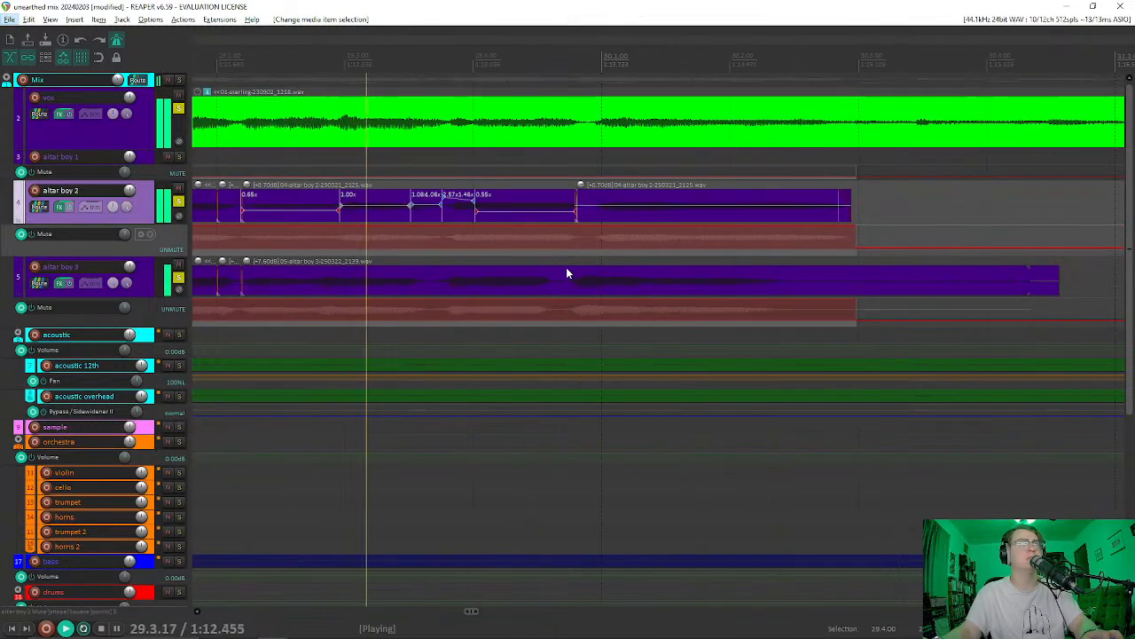
{"action": "scroll", "coordinate": [763, 289], "scroll_direction": "down", "scroll_amount": 3}
{"action": "scroll", "coordinate": [509, 272], "scroll_direction": "up", "scroll_amount": 3}
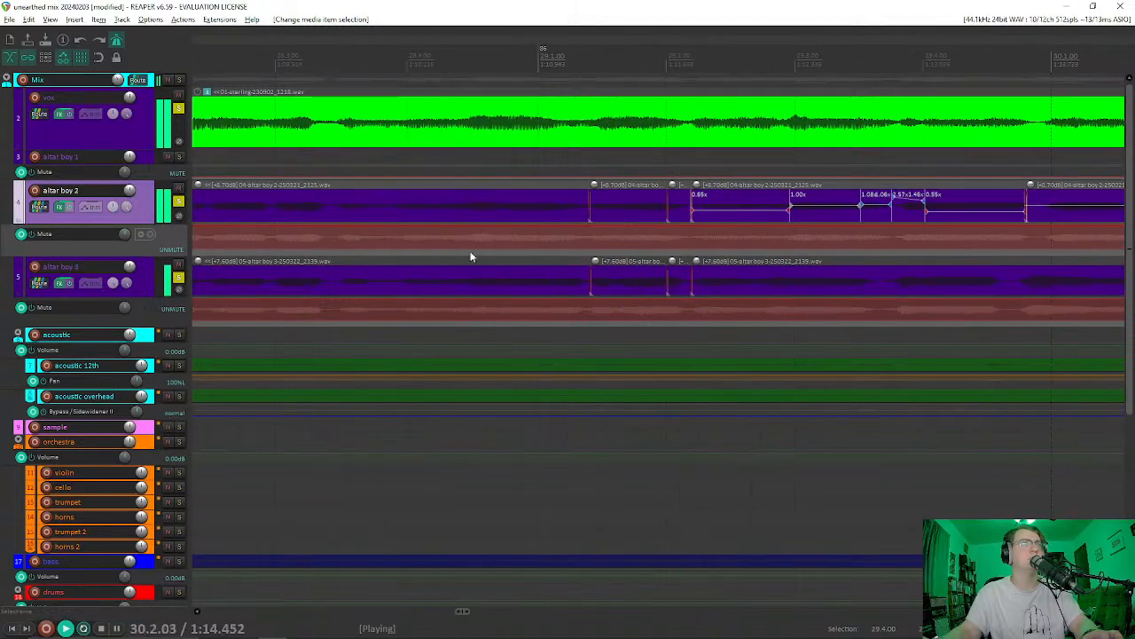
{"action": "left_click", "coordinate": [388, 252]}
{"action": "key", "text": "space"}
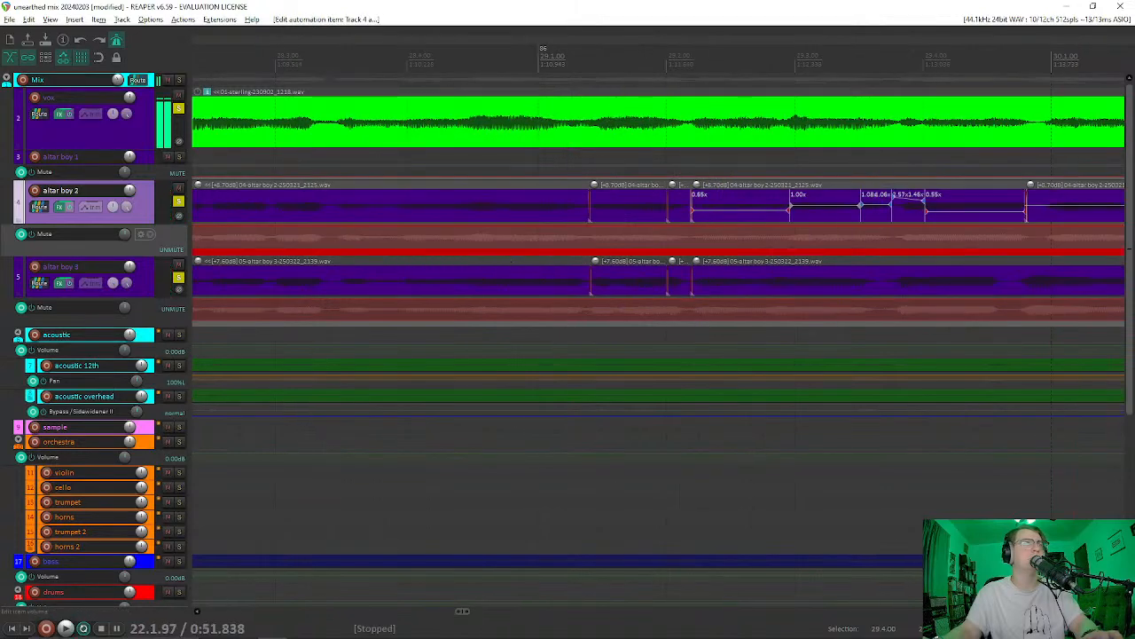
{"action": "scroll", "coordinate": [604, 277], "scroll_direction": "down", "scroll_amount": 5}
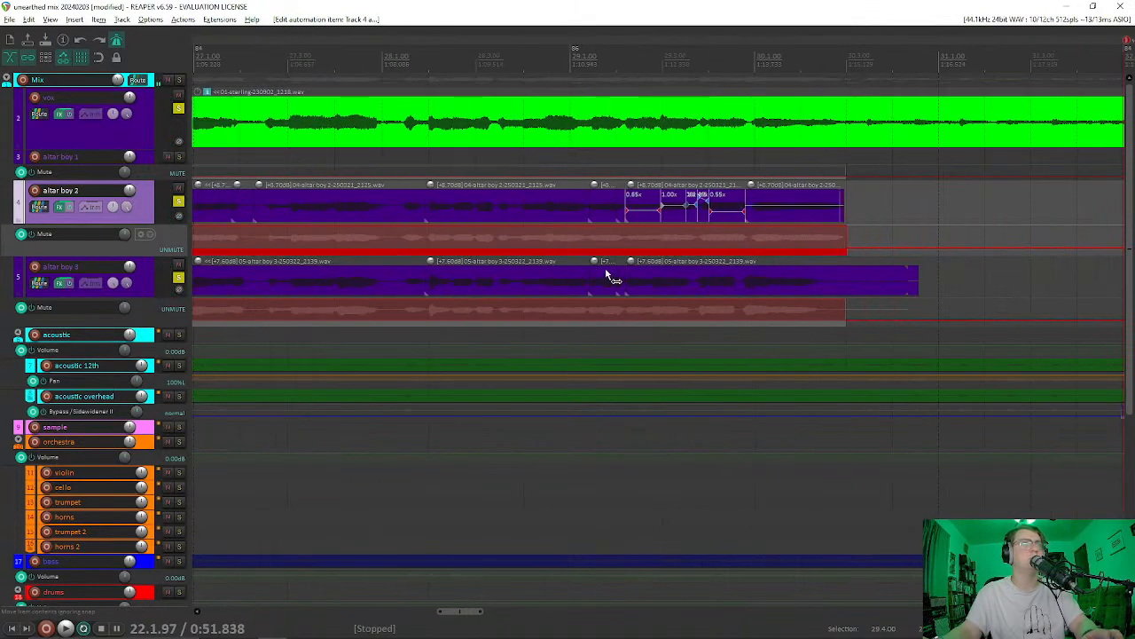
{"action": "left_click", "coordinate": [465, 326]}
{"action": "scroll", "coordinate": [541, 327], "scroll_direction": "down", "scroll_amount": 4}
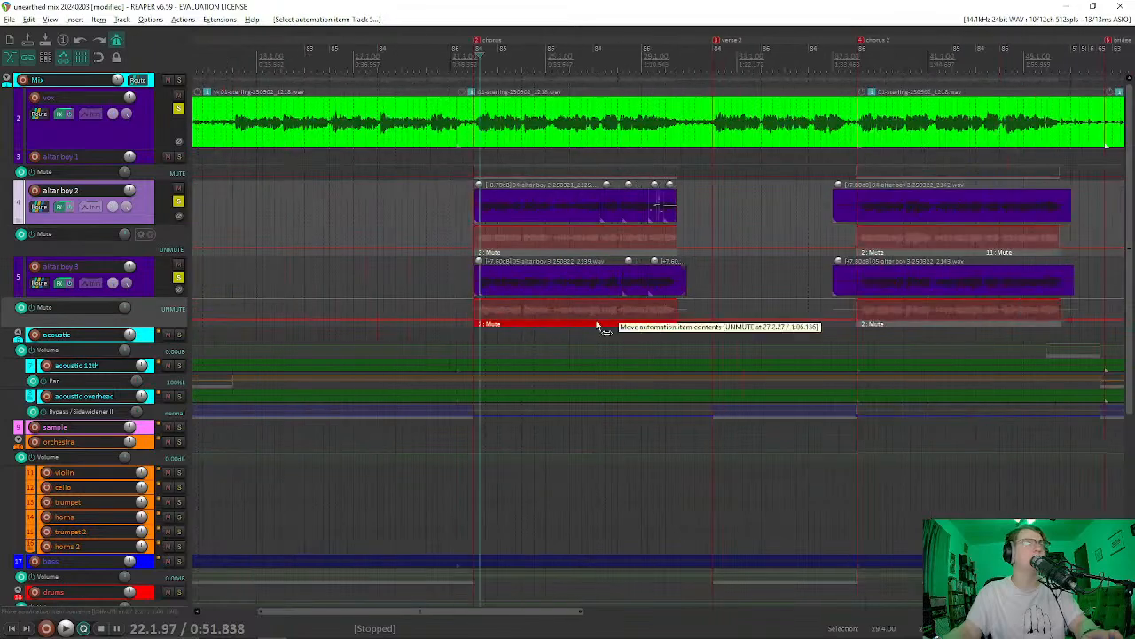
{"action": "scroll", "coordinate": [576, 311], "scroll_direction": "up", "scroll_amount": 4}
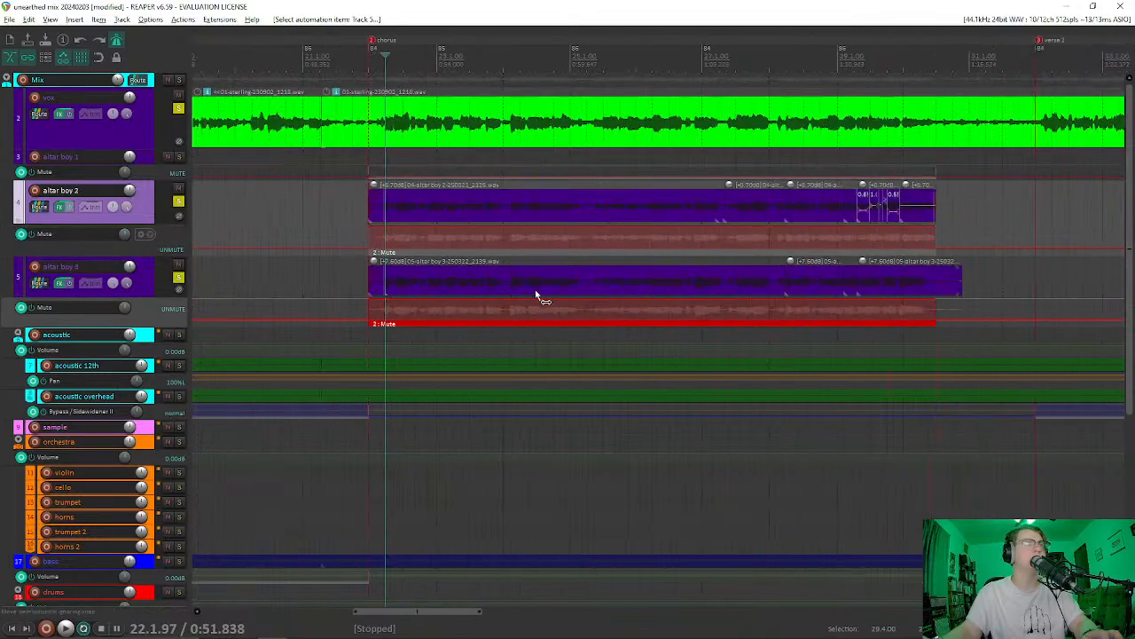
{"action": "left_click", "coordinate": [471, 337]}
{"action": "left_click", "coordinate": [598, 253]}
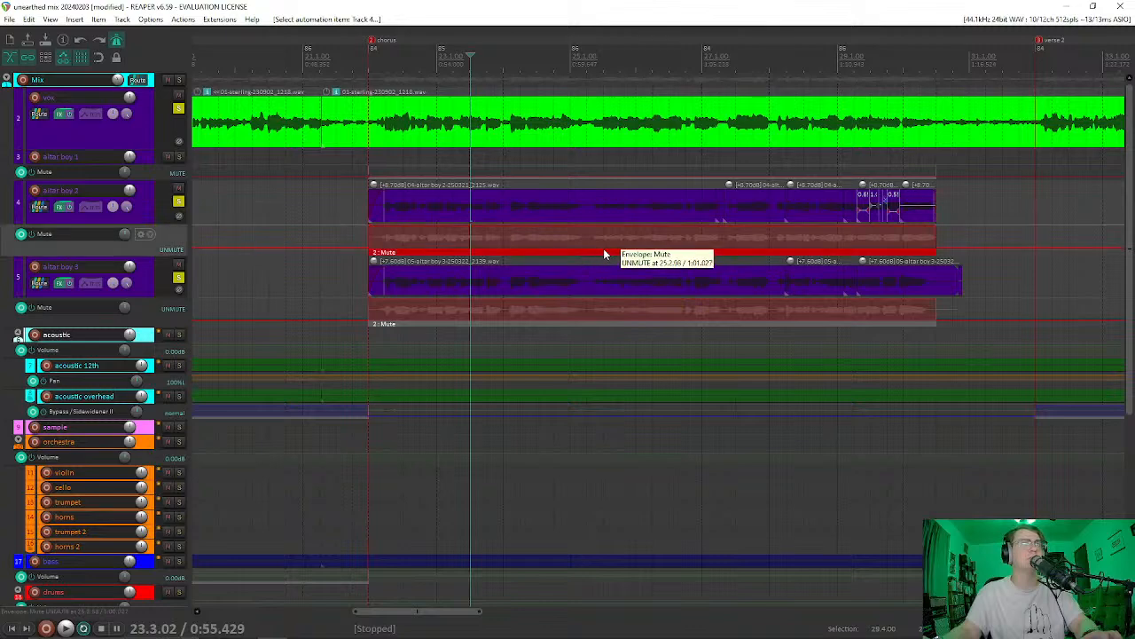
{"action": "left_click", "coordinate": [721, 259]}
Step: Play altar boy 2 and 3 with the lead vocal from 27.2.56 to check the second half of the chorus
{"action": "scroll", "coordinate": [944, 307], "scroll_direction": "up", "scroll_amount": 5}
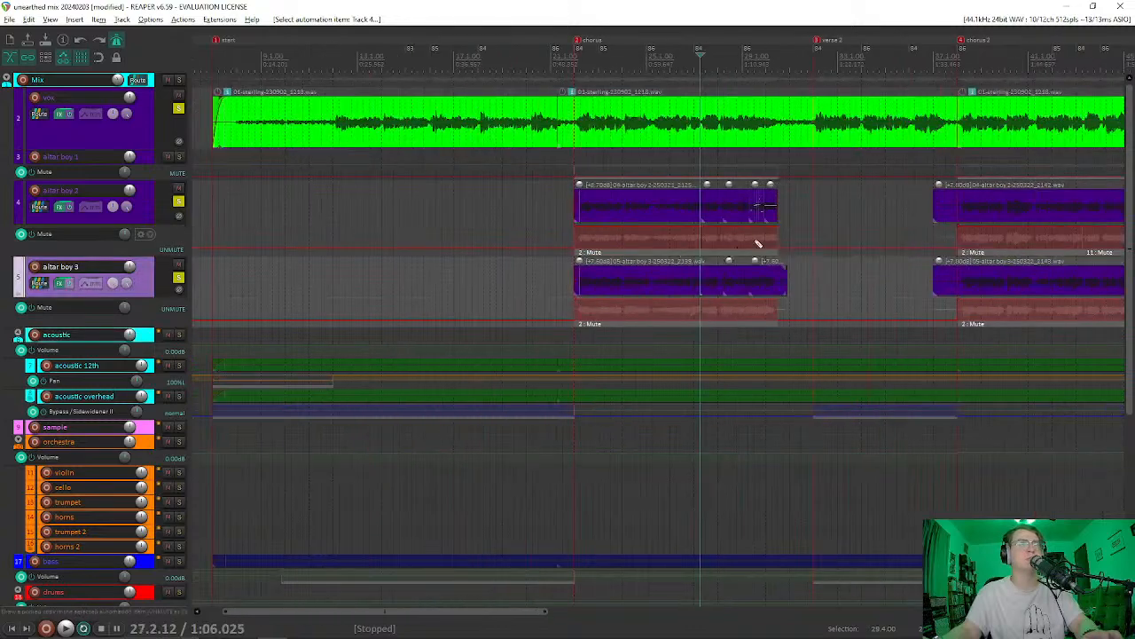
{"action": "left_click", "coordinate": [476, 259]}
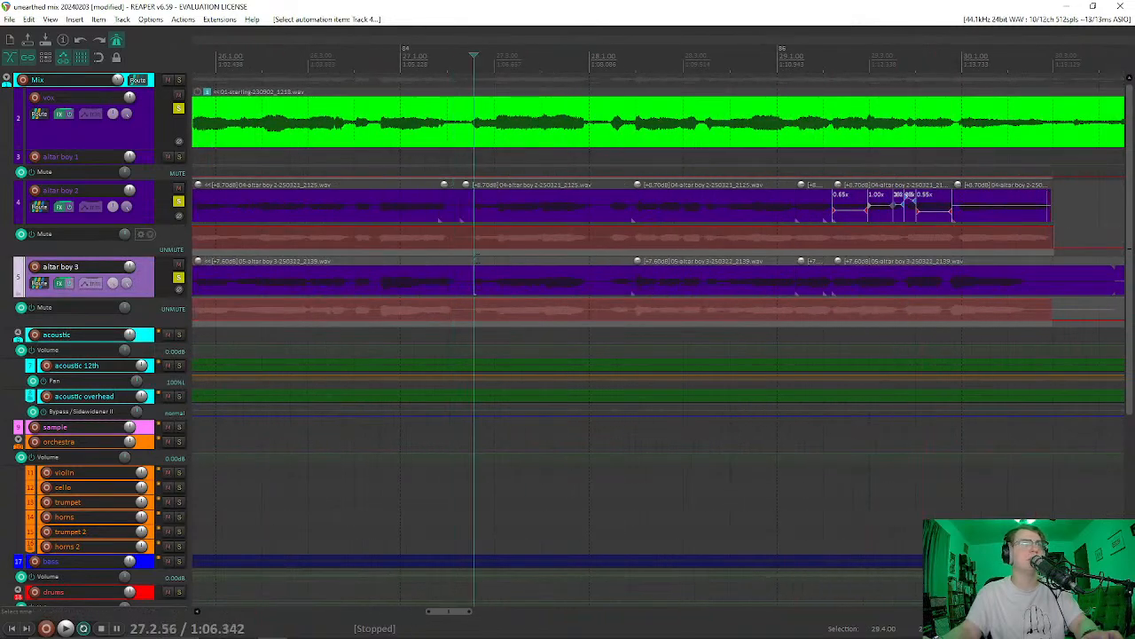
{"action": "key", "text": "space"}
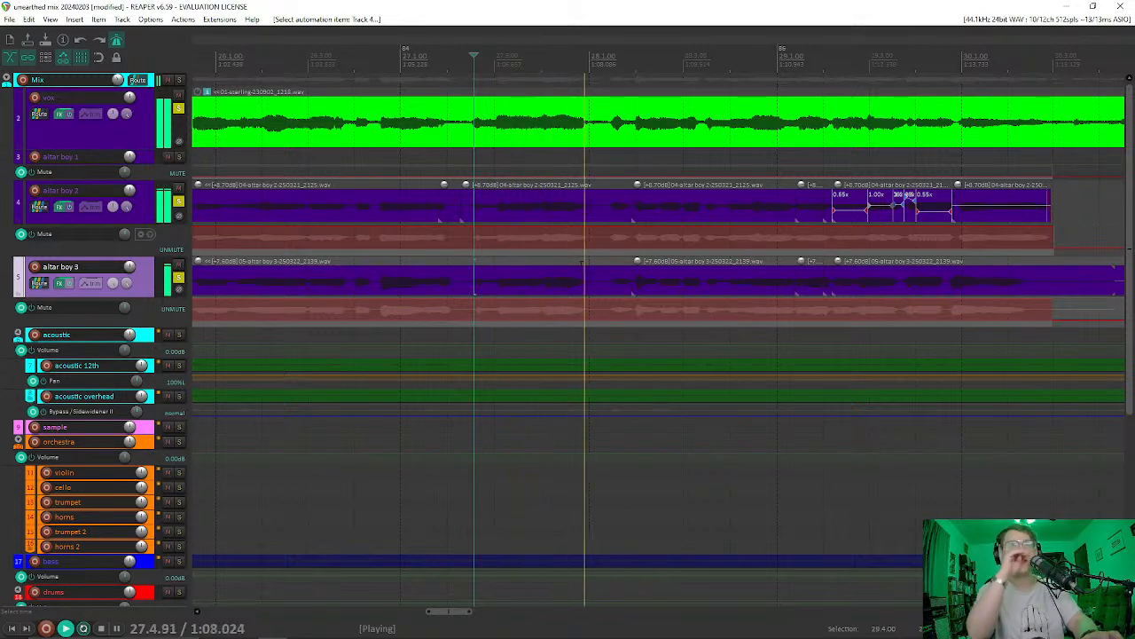
{"action": "scroll", "coordinate": [634, 284], "scroll_direction": "down", "scroll_amount": 5}
{"action": "scroll", "coordinate": [679, 228], "scroll_direction": "up", "scroll_amount": 4}
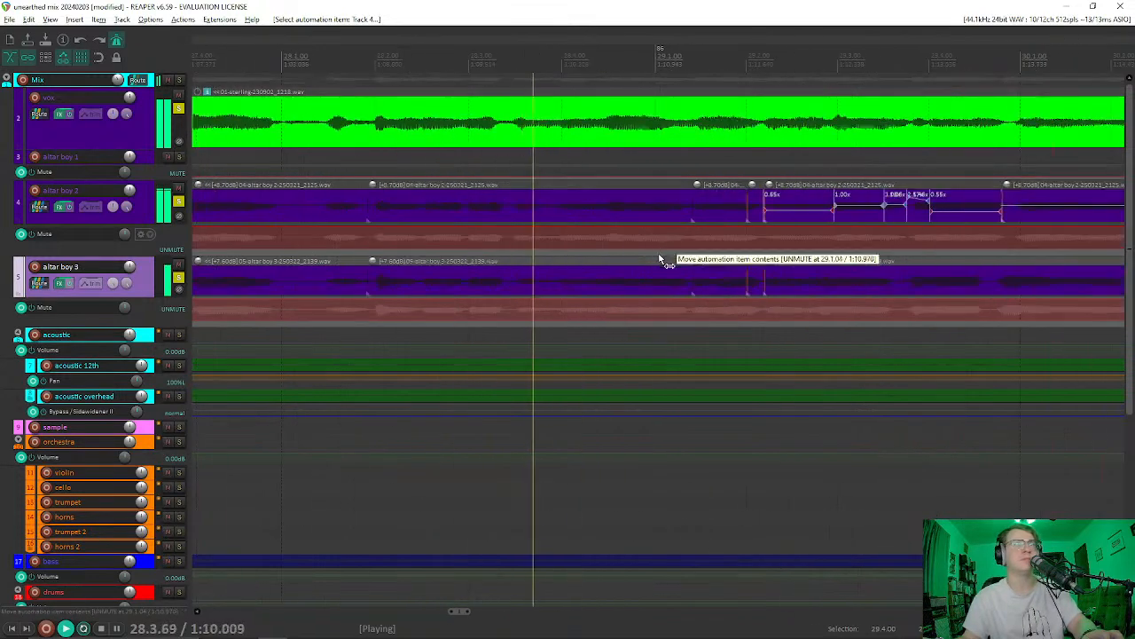
{"action": "left_click", "coordinate": [596, 251]}
{"action": "key", "text": "space"}
Step: Play the end of the chorus from 29.1.34 to compare altar boy 3 with altar boy 2's stretched phrase
{"action": "scroll", "coordinate": [657, 267], "scroll_direction": "down", "scroll_amount": 3}
{"action": "scroll", "coordinate": [621, 282], "scroll_direction": "up", "scroll_amount": 6}
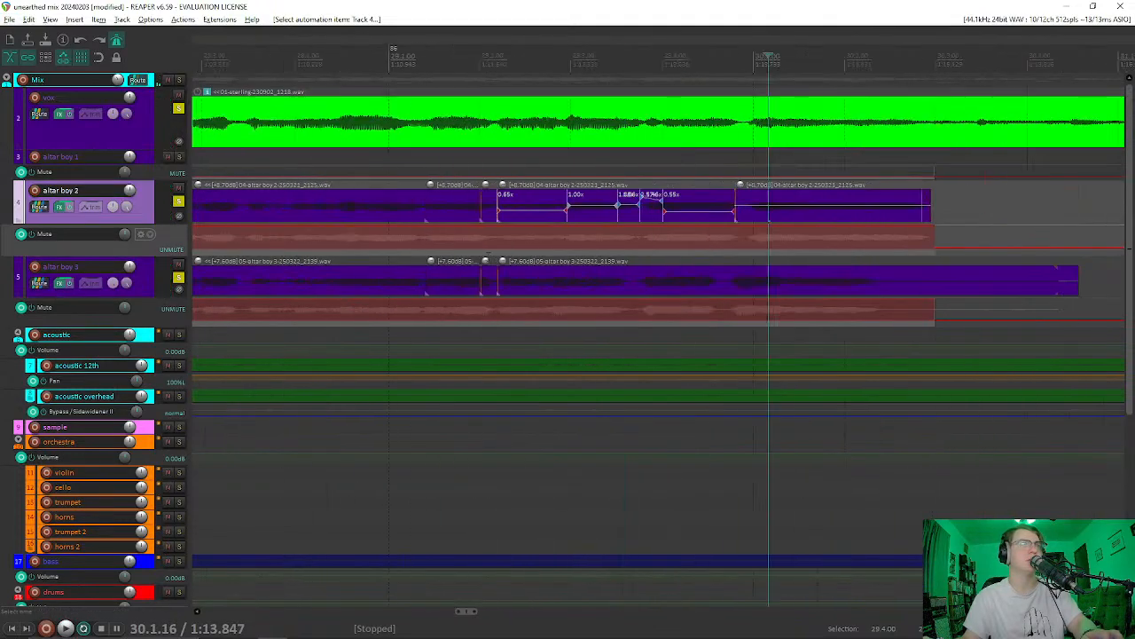
{"action": "scroll", "coordinate": [492, 277], "scroll_direction": "down", "scroll_amount": 3}
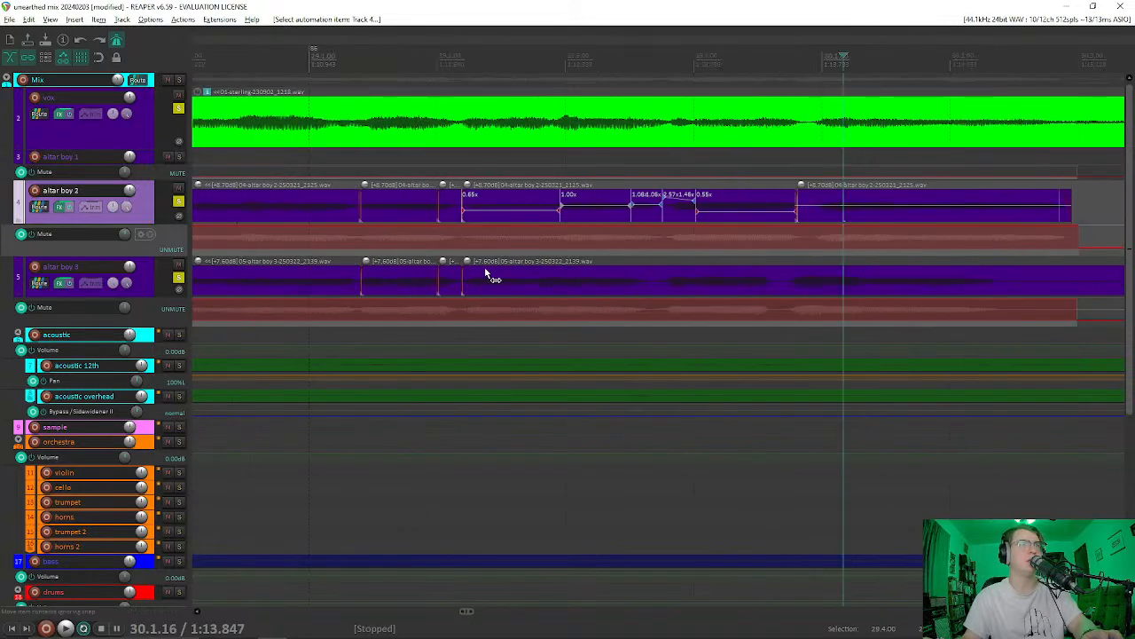
{"action": "left_click", "coordinate": [353, 265]}
{"action": "key", "text": "space"}
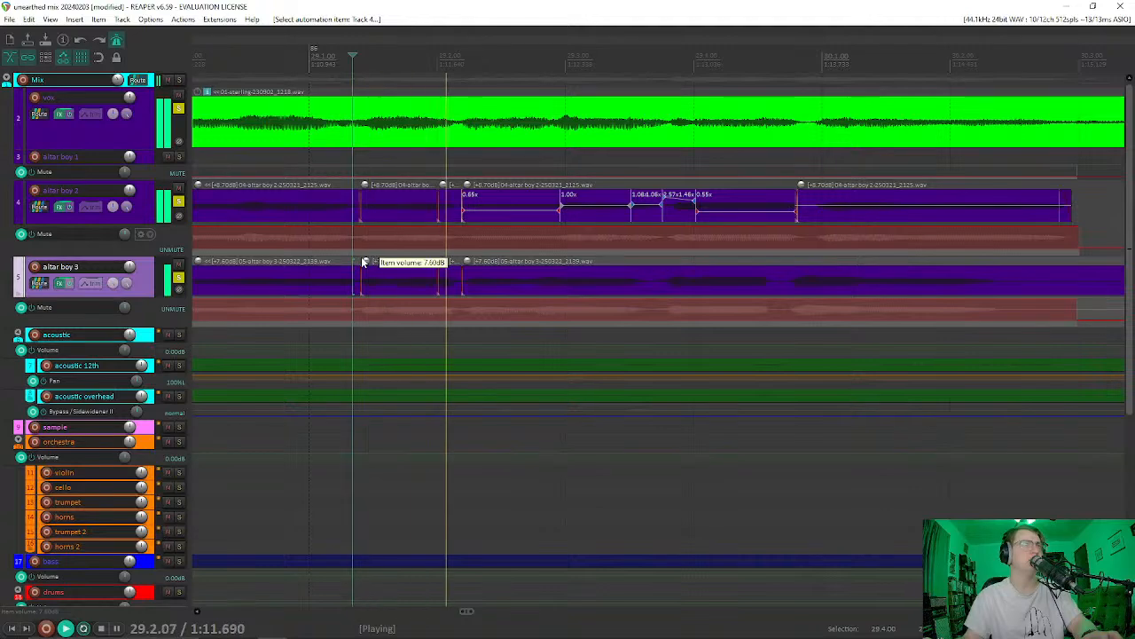
{"action": "key", "text": "space"}
Step: Inspect altar boy 3's closing phrase against altar boy 2's stretched phrase and play it from 29.2.18
{"action": "scroll", "coordinate": [562, 289], "scroll_direction": "up", "scroll_amount": 3}
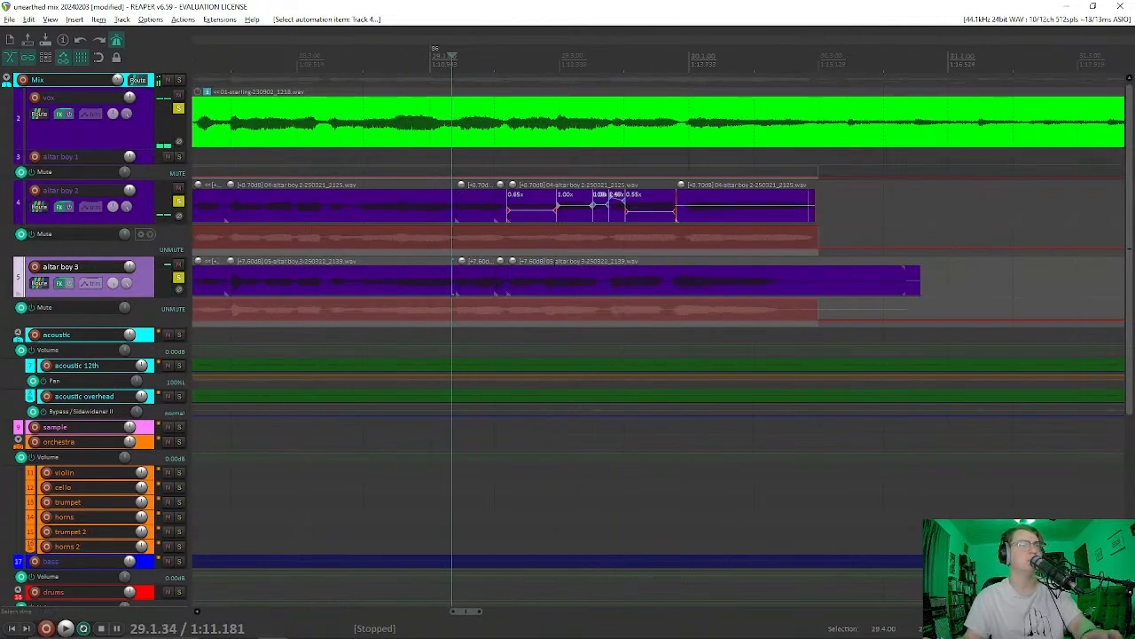
{"action": "scroll", "coordinate": [563, 288], "scroll_direction": "up", "scroll_amount": 3}
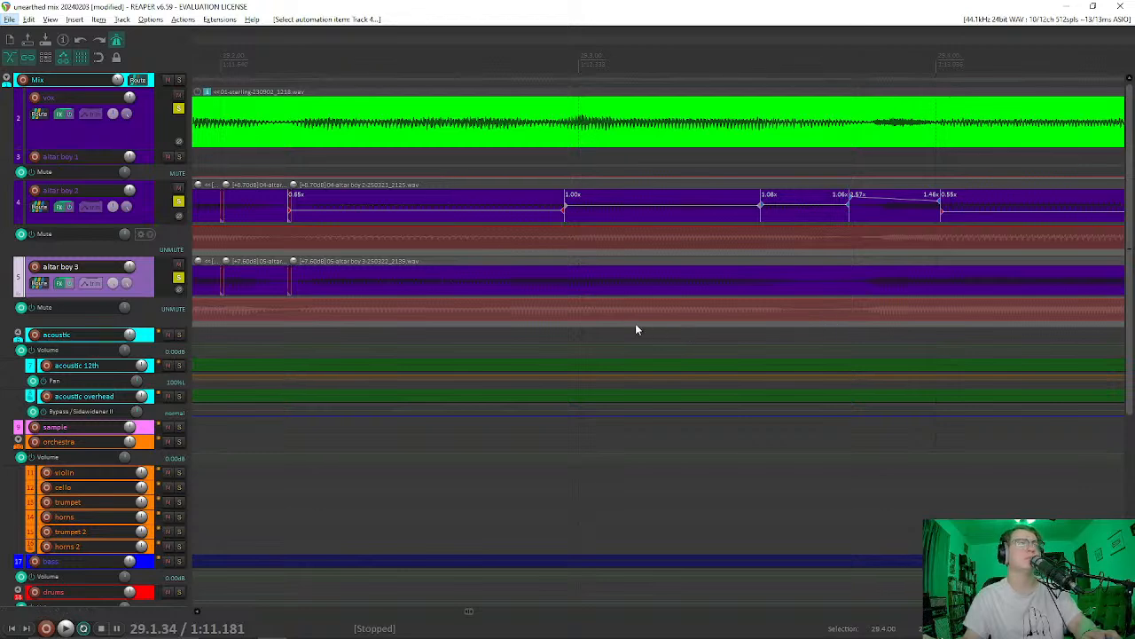
{"action": "left_click", "coordinate": [818, 285]}
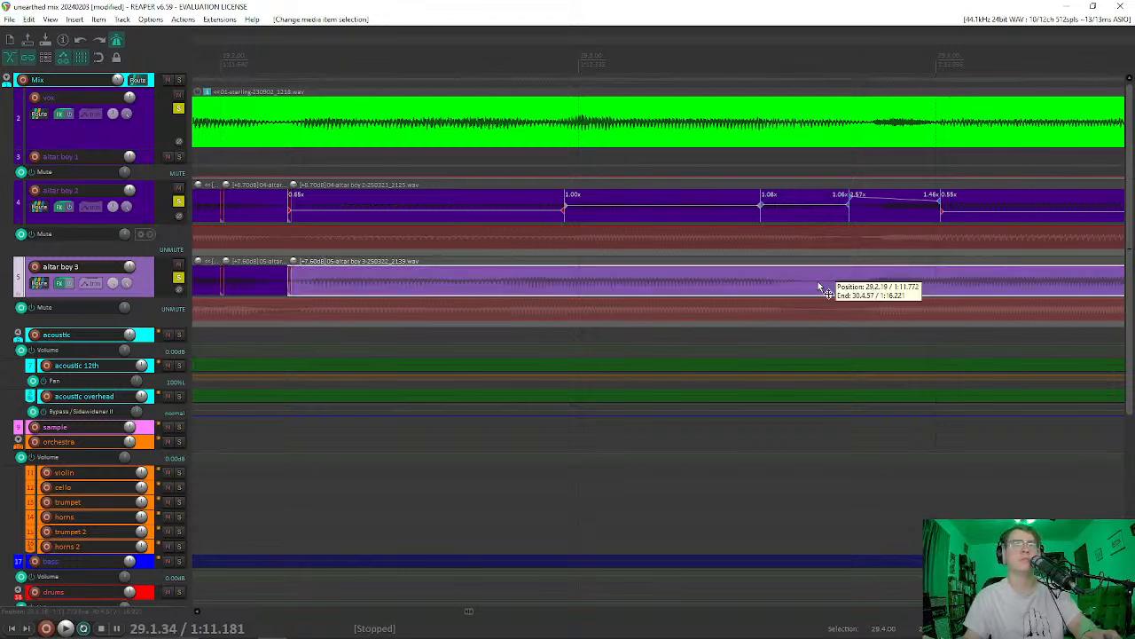
{"action": "left_click", "coordinate": [482, 289]}
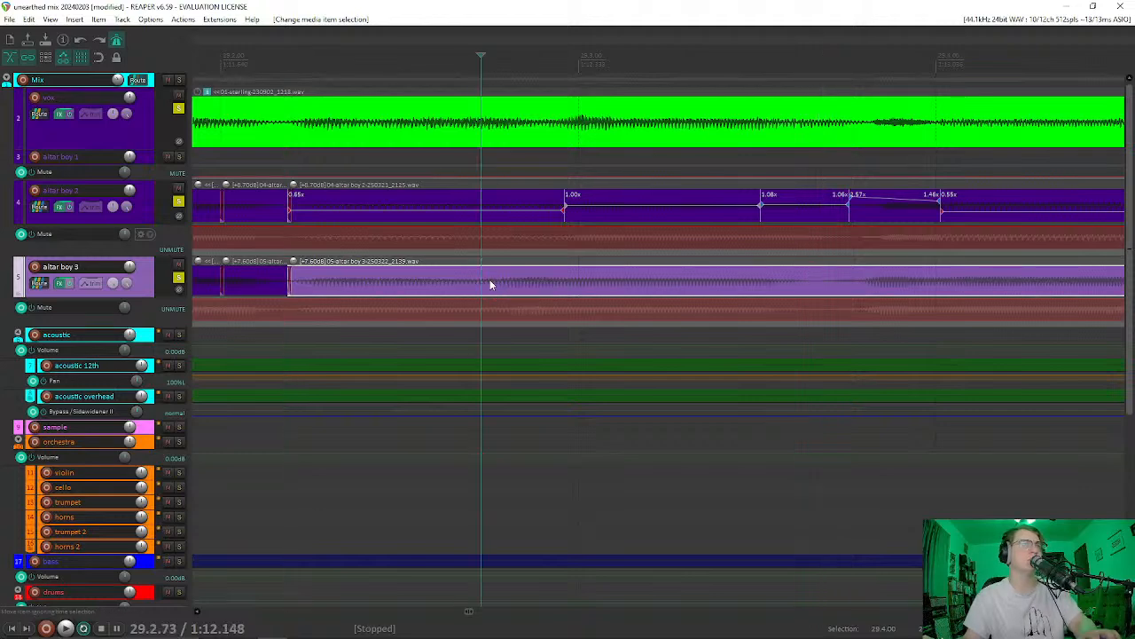
{"action": "left_click", "coordinate": [491, 284]}
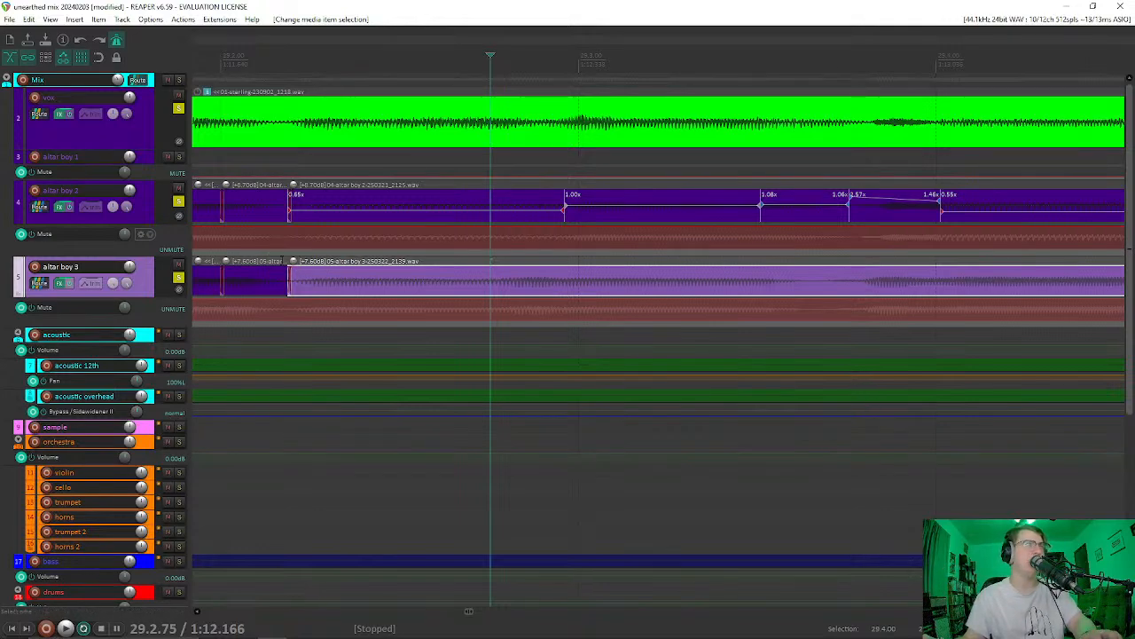
{"action": "left_click", "coordinate": [286, 251]}
{"action": "key", "text": "space"}
{"action": "key", "text": "space"}
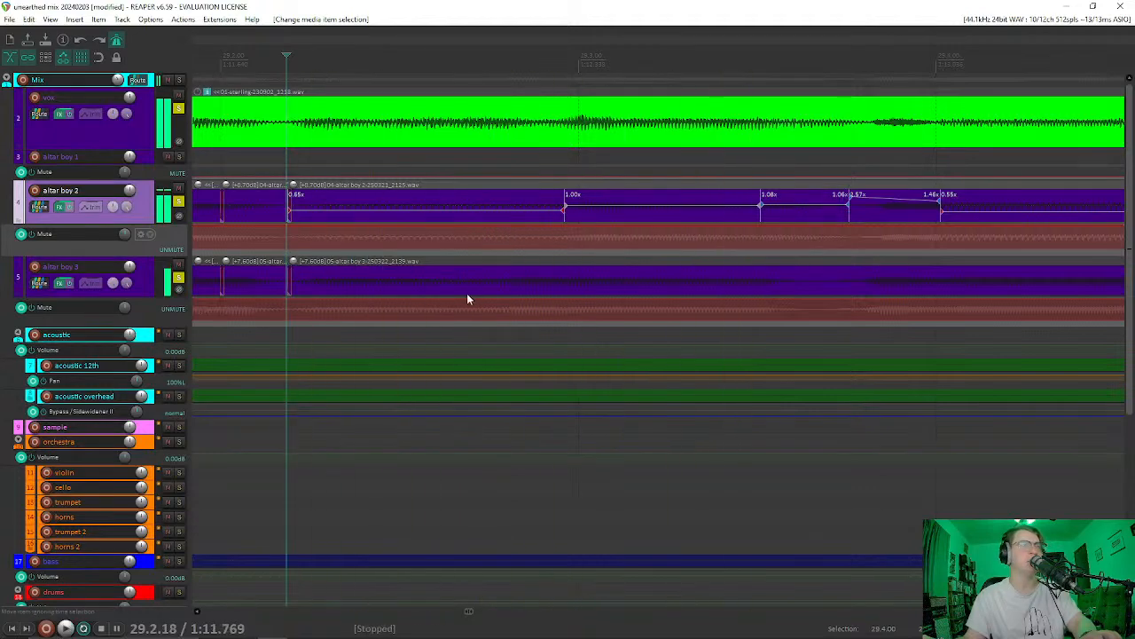
Step: Add a stretch marker to altar boy 3's closing phrase at 29.2.76 and move it level with altar boy 2's 1.00x marker
{"action": "left_click", "coordinate": [486, 286]}
{"action": "left_click", "coordinate": [494, 280]}
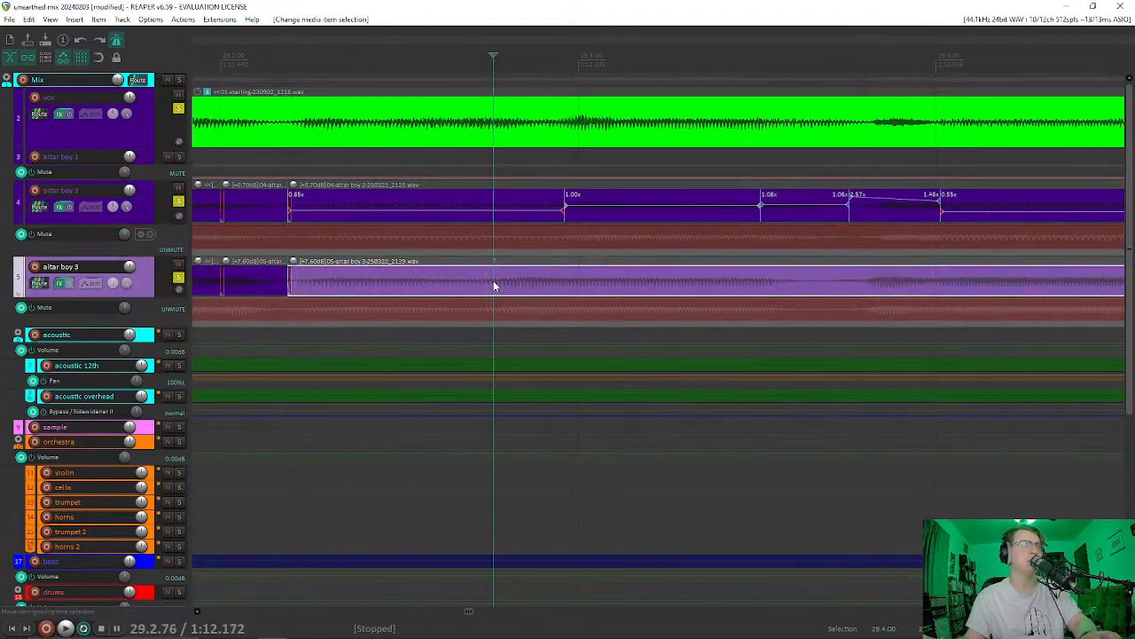
{"action": "key", "text": "space"}
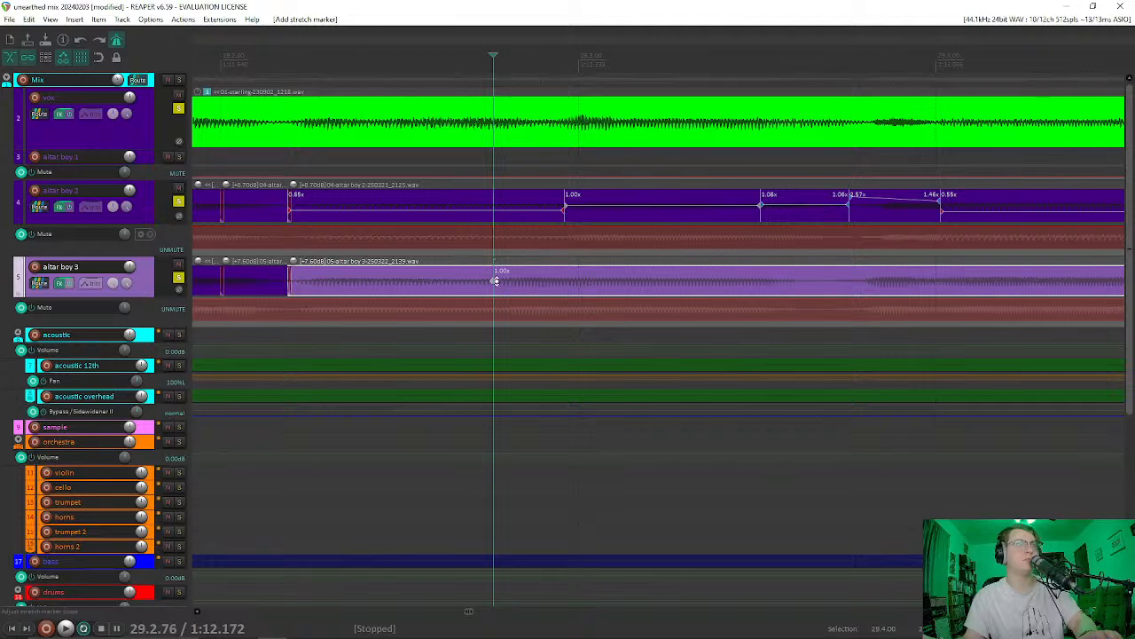
{"action": "left_click_drag", "start_coordinate": [495, 280], "coordinate": [566, 285]}
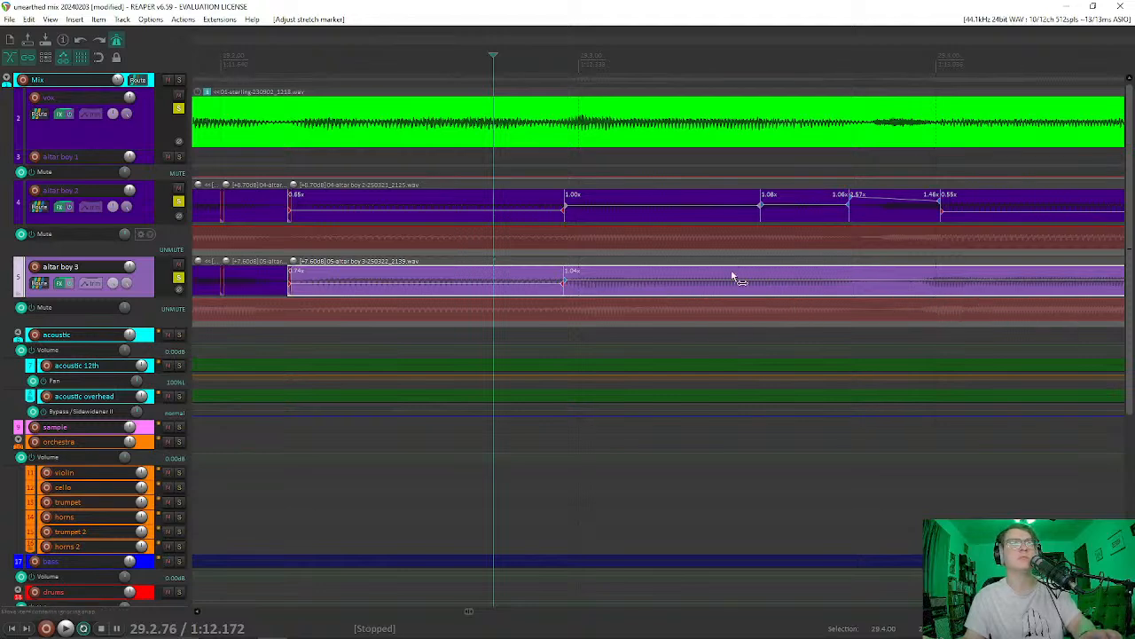
Step: Split altar boy 3 at 29.3.81 and slip the second part's audio earlier to match altar boy 2's next word
{"action": "scroll", "coordinate": [751, 281], "scroll_direction": "down", "scroll_amount": 4}
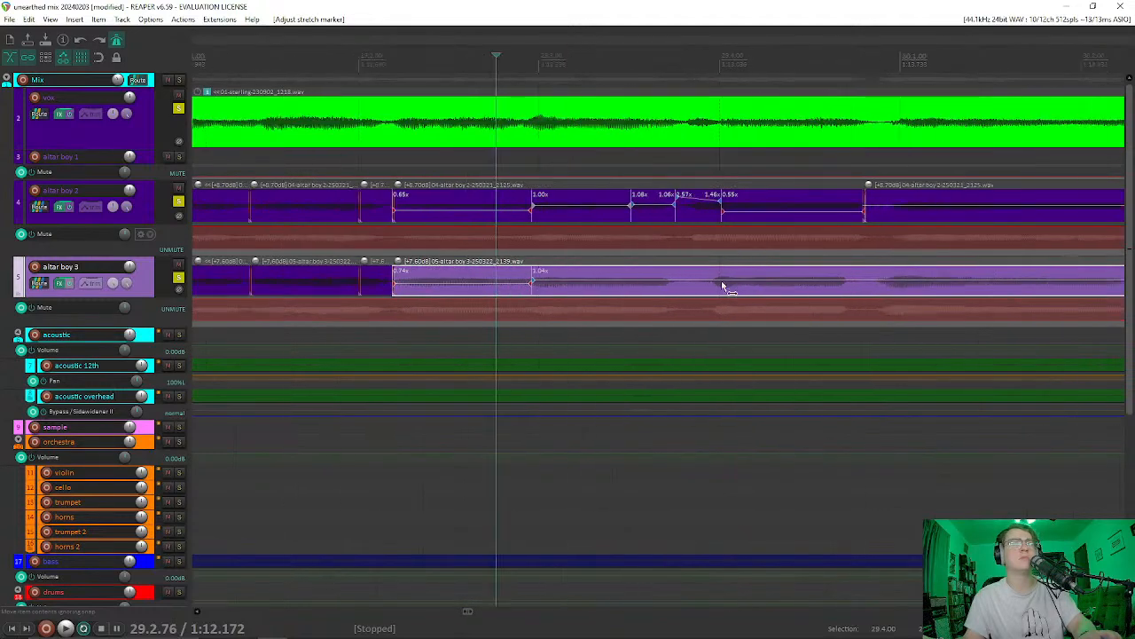
{"action": "scroll", "coordinate": [692, 282], "scroll_direction": "up", "scroll_amount": 4}
{"action": "left_click", "coordinate": [680, 288]}
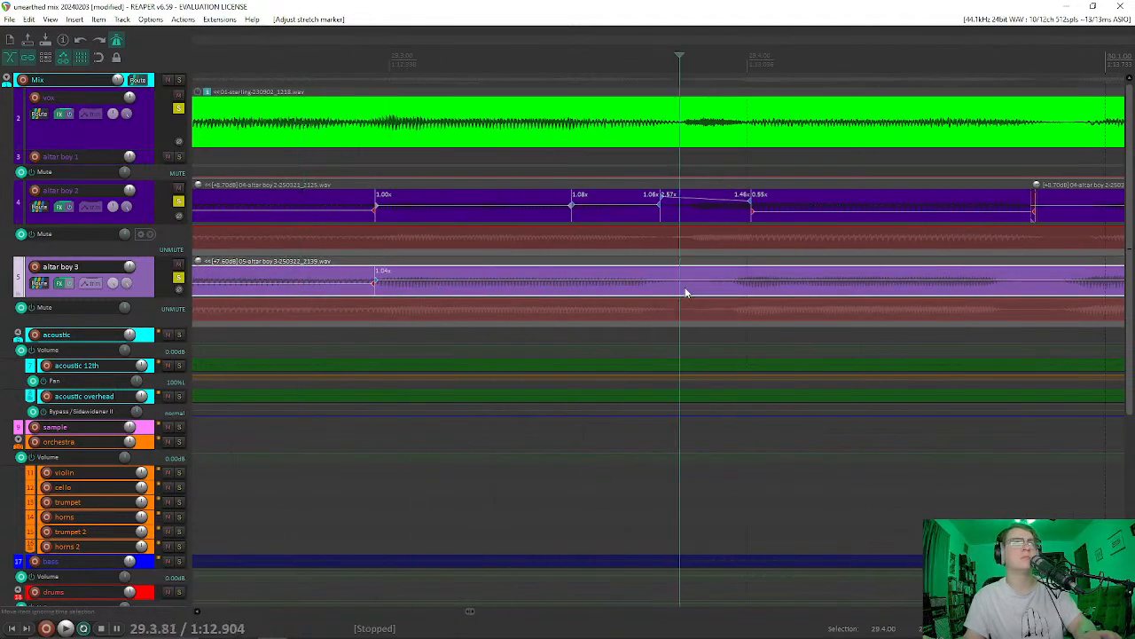
{"action": "key", "text": "s"}
{"action": "left_click_drag", "start_coordinate": [819, 296], "coordinate": [773, 299]}
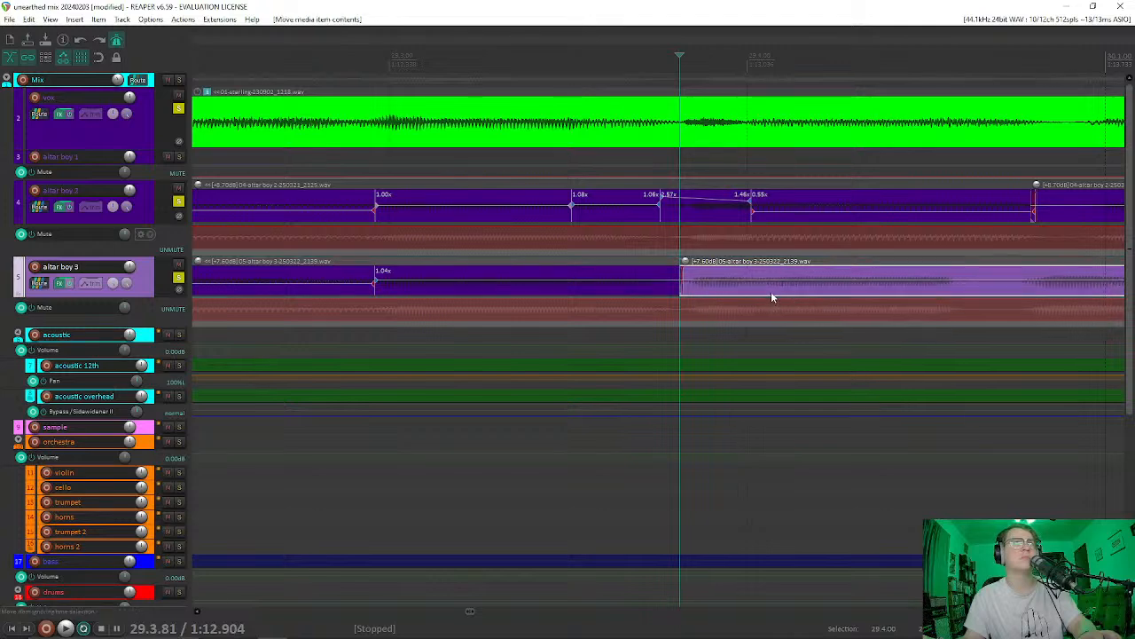
Step: Play the end of the chorus to check altar boy 3 around the split at 29.3.81
{"action": "scroll", "coordinate": [647, 302], "scroll_direction": "down", "scroll_amount": 2}
{"action": "left_click", "coordinate": [327, 255]}
{"action": "key", "text": "space"}
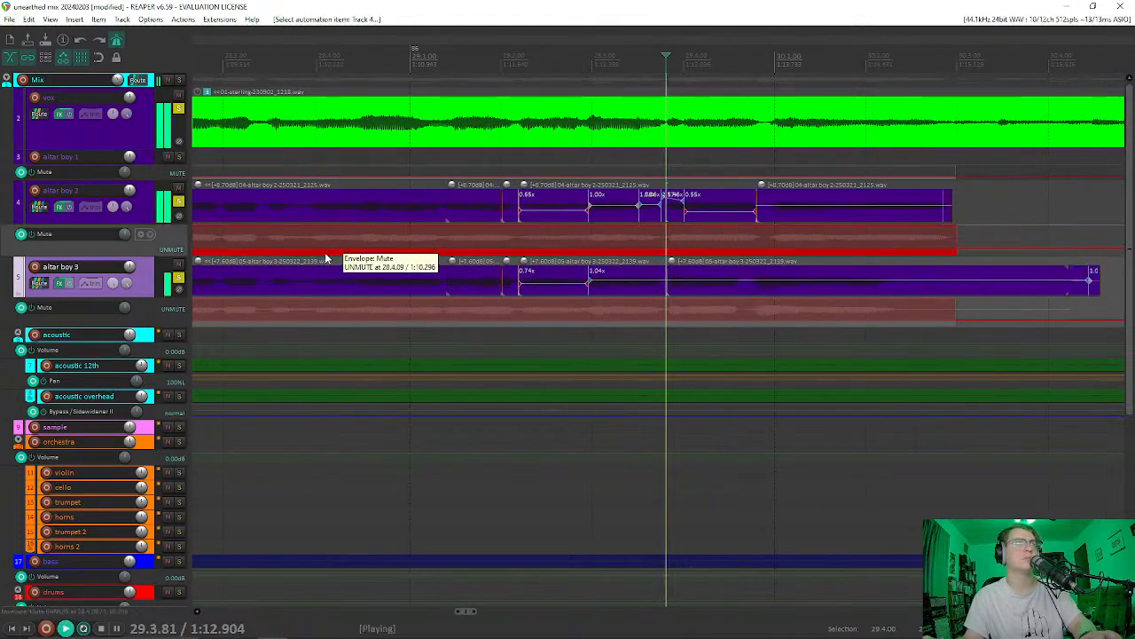
{"action": "key", "text": "space"}
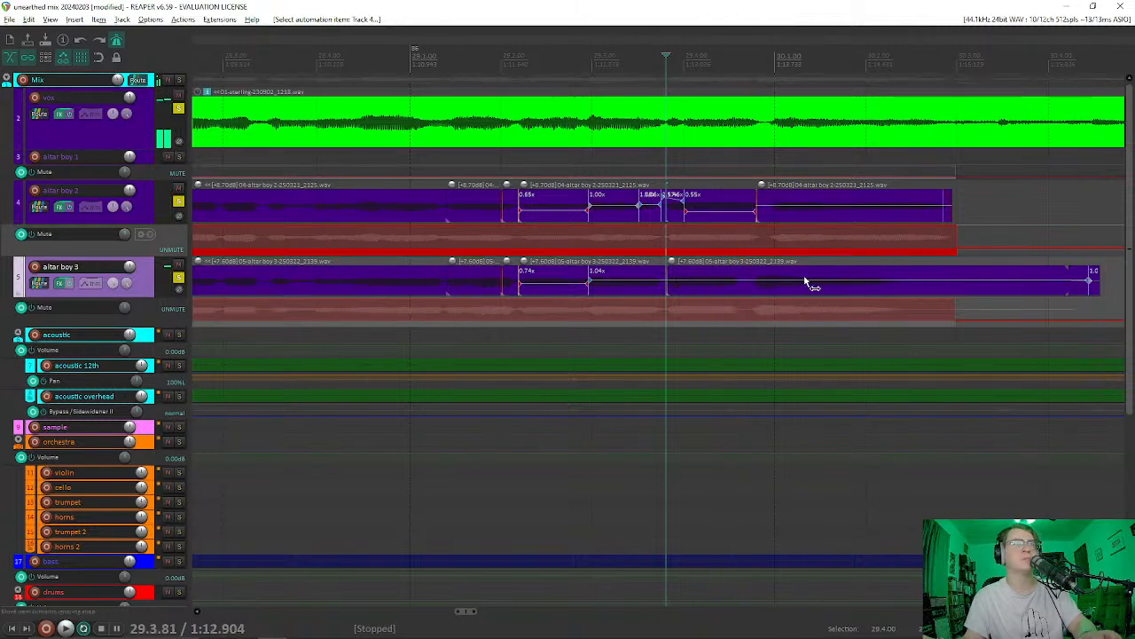
Step: Split altar boy 3 at 29.4.71, slip the last part's audio later, and crossfade the join level with altar boy 2's split
{"action": "scroll", "coordinate": [768, 290], "scroll_direction": "up", "scroll_amount": 3}
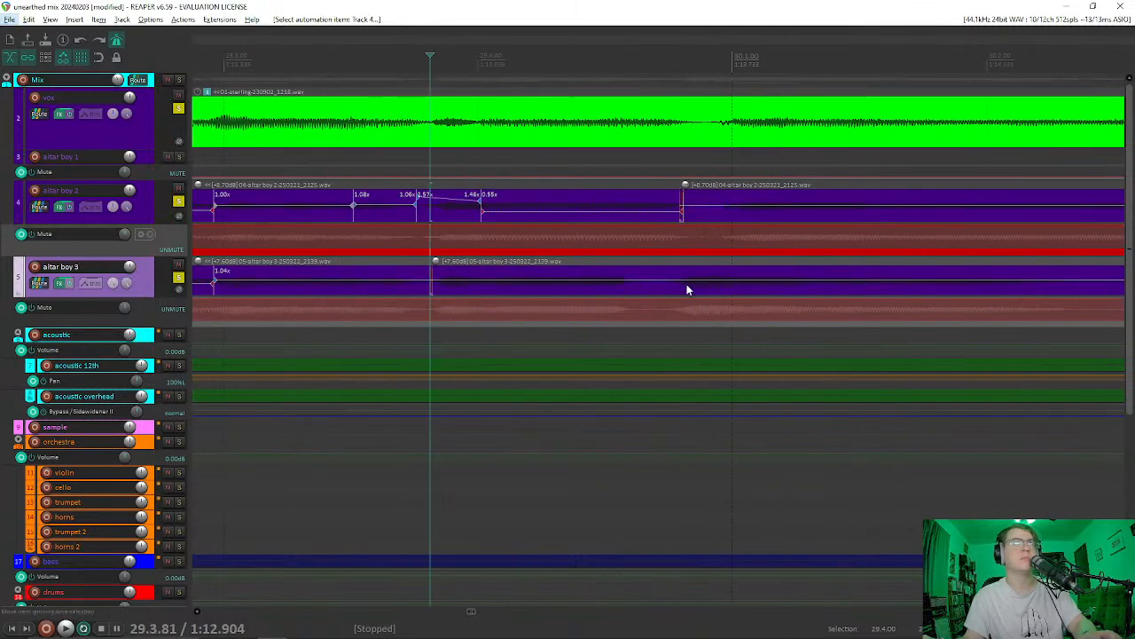
{"action": "left_click", "coordinate": [660, 294]}
{"action": "key", "text": "s"}
{"action": "left_click_drag", "start_coordinate": [708, 286], "coordinate": [769, 295]}
{"action": "mouse_move", "coordinate": [661, 283]}
{"action": "left_mouse_down"}
{"action": "mouse_move", "coordinate": [681, 283]}
{"action": "mouse_move", "coordinate": [668, 293]}
{"action": "left_mouse_up"}
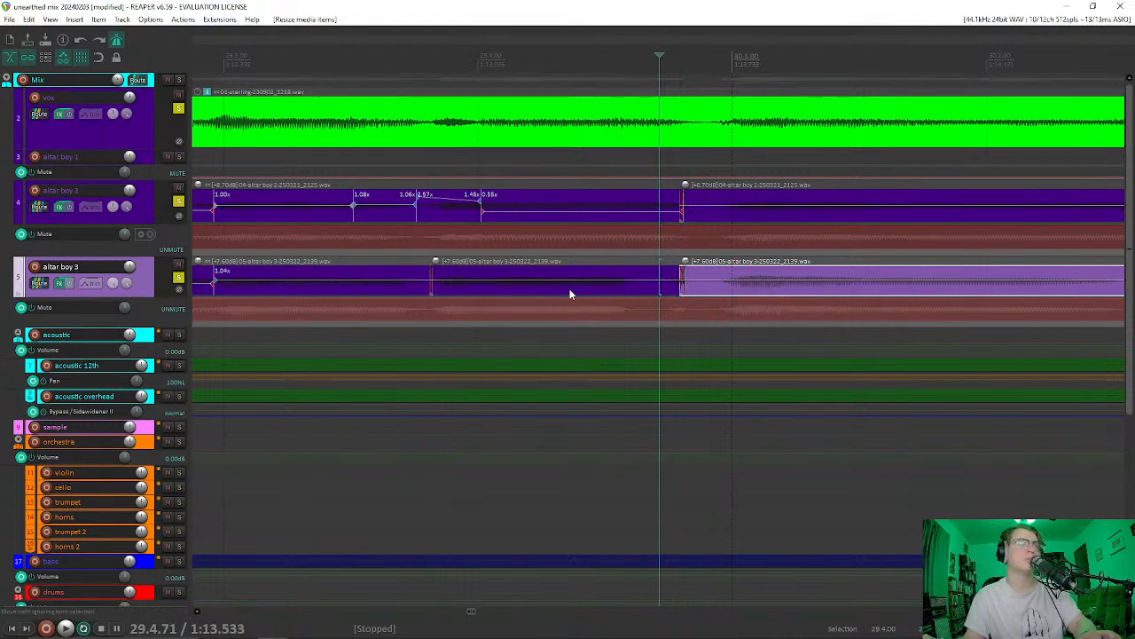
Step: Play altar boy 3's short item between the two splits repeatedly from about 29.3.76 alongside altar boy 2 and the lead vocal
{"action": "left_click", "coordinate": [479, 290]}
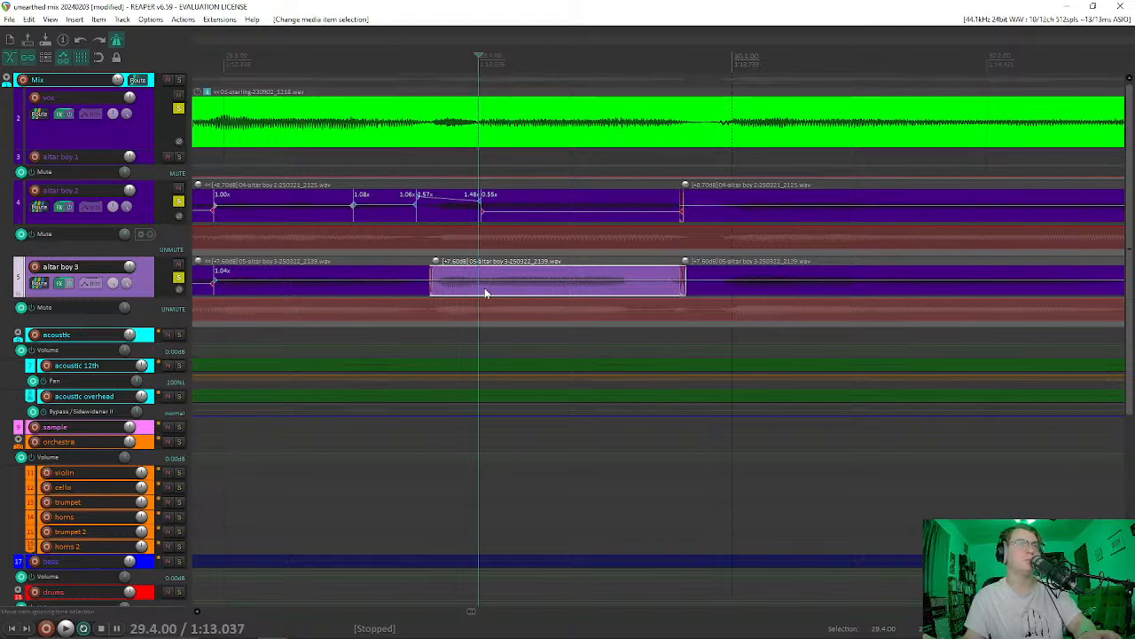
{"action": "left_click", "coordinate": [415, 252]}
{"action": "key", "text": "space"}
{"action": "left_click", "coordinate": [414, 249]}
{"action": "key", "text": "space"}
{"action": "key", "text": "space"}
{"action": "key", "text": "space"}
{"action": "key", "text": "space"}
{"action": "key", "text": "space"}
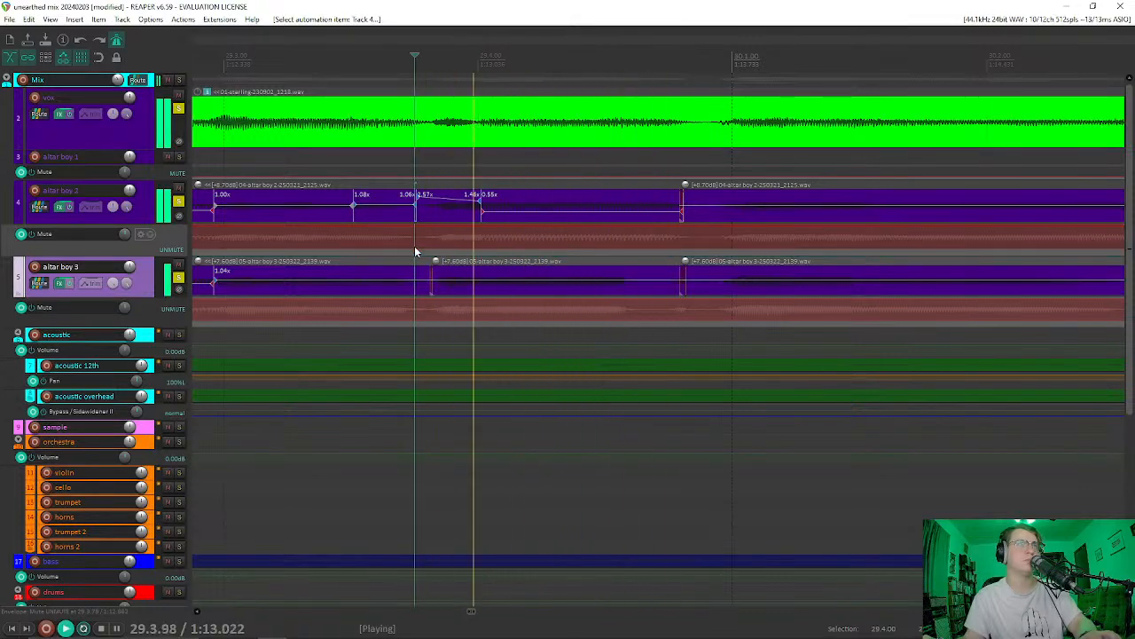
{"action": "key", "text": "space"}
Step: Select altar boy 3's short item at 29.4.00 and replay its word against the other soloed vocals
{"action": "left_click", "coordinate": [478, 285]}
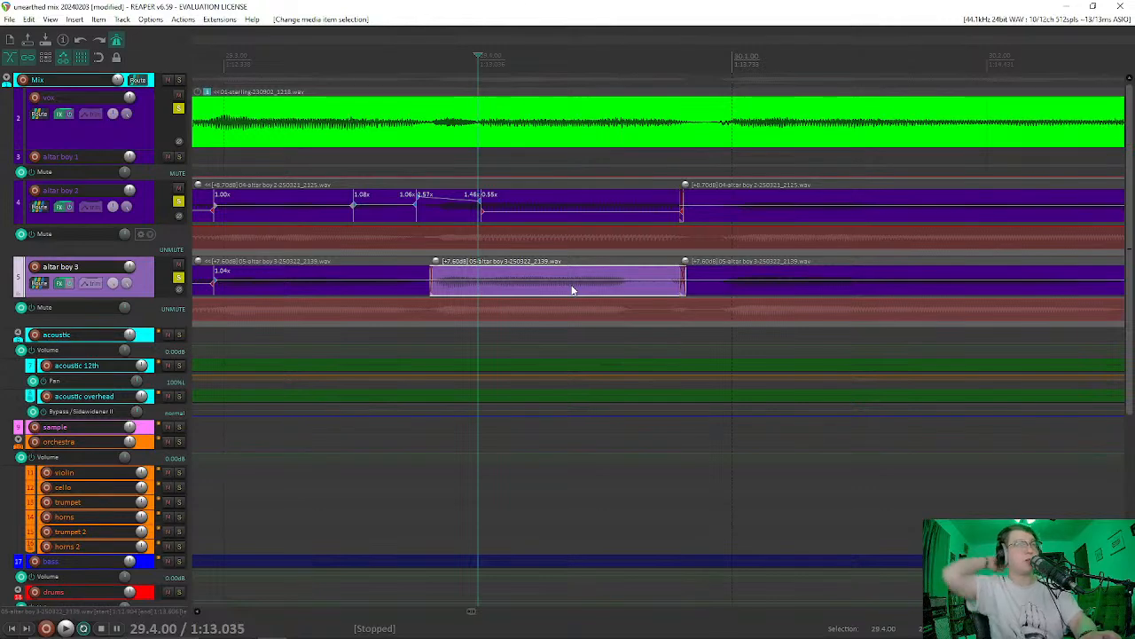
{"action": "key", "text": "space"}
{"action": "key", "text": "space"}
{"action": "key", "text": "space"}
{"action": "key", "text": "space"}
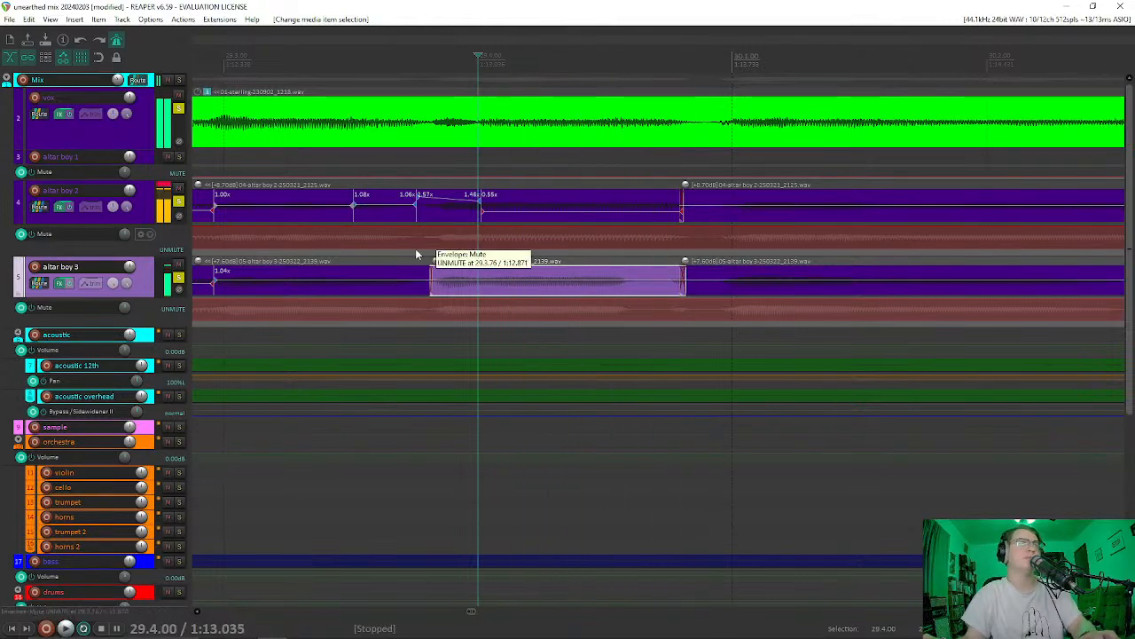
Step: Solo altar boy 2 alone and the lead vocal alone, playing each from 29.3.74 to compare their timing
{"action": "left_click", "coordinate": [177, 277]}
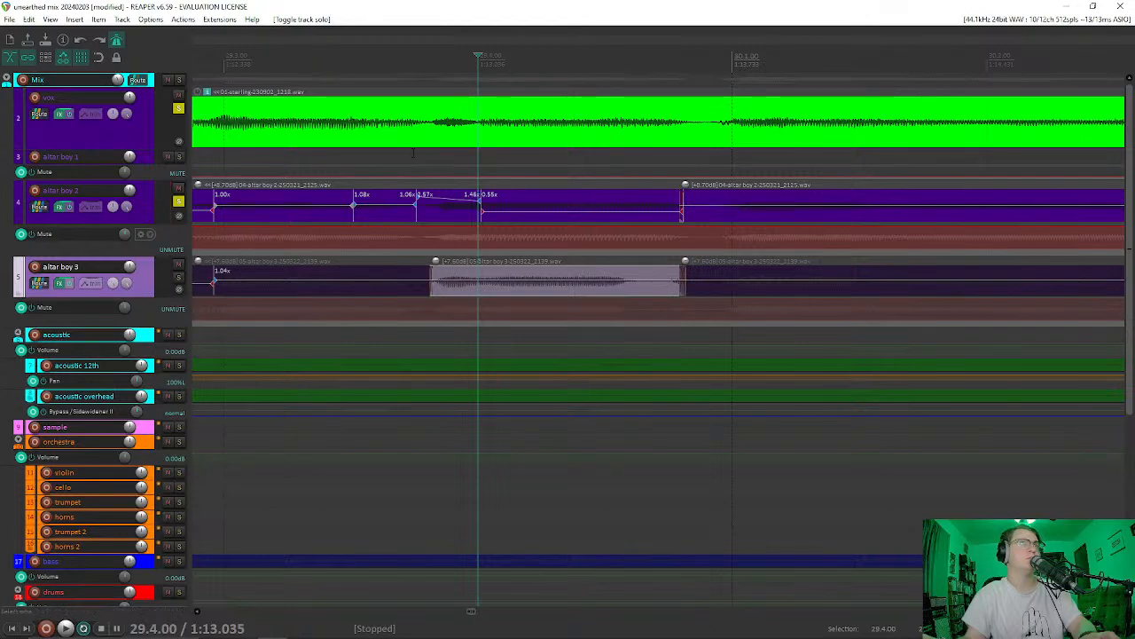
{"action": "left_click", "coordinate": [412, 153]}
{"action": "left_click", "coordinate": [178, 108]}
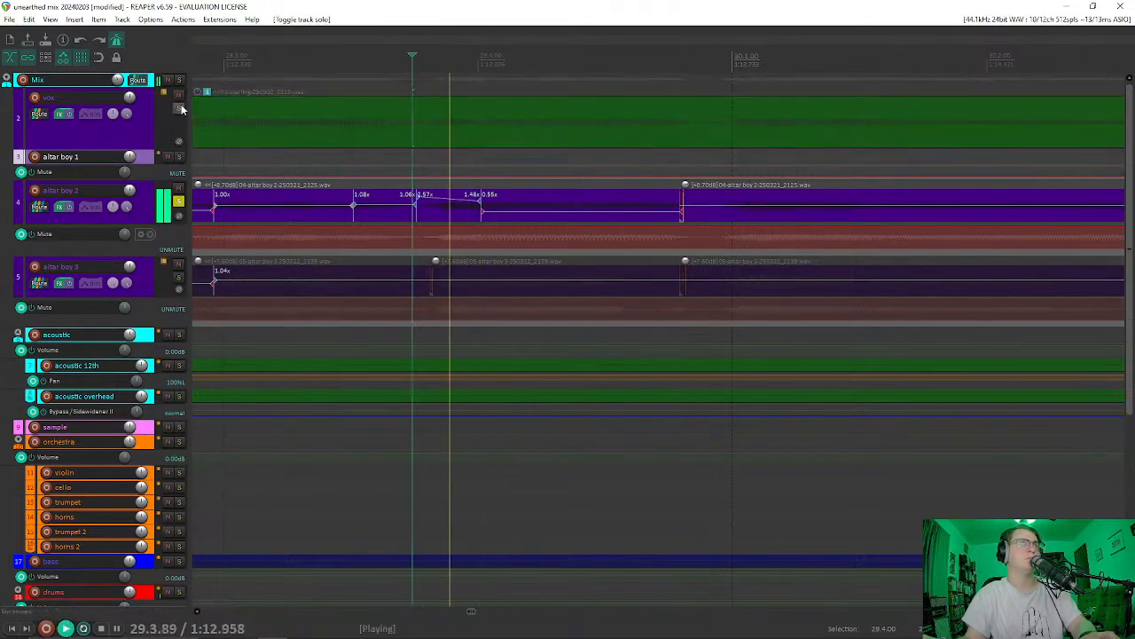
{"action": "left_click", "coordinate": [178, 108]}
{"action": "left_click", "coordinate": [178, 202]}
{"action": "key", "text": "space"}
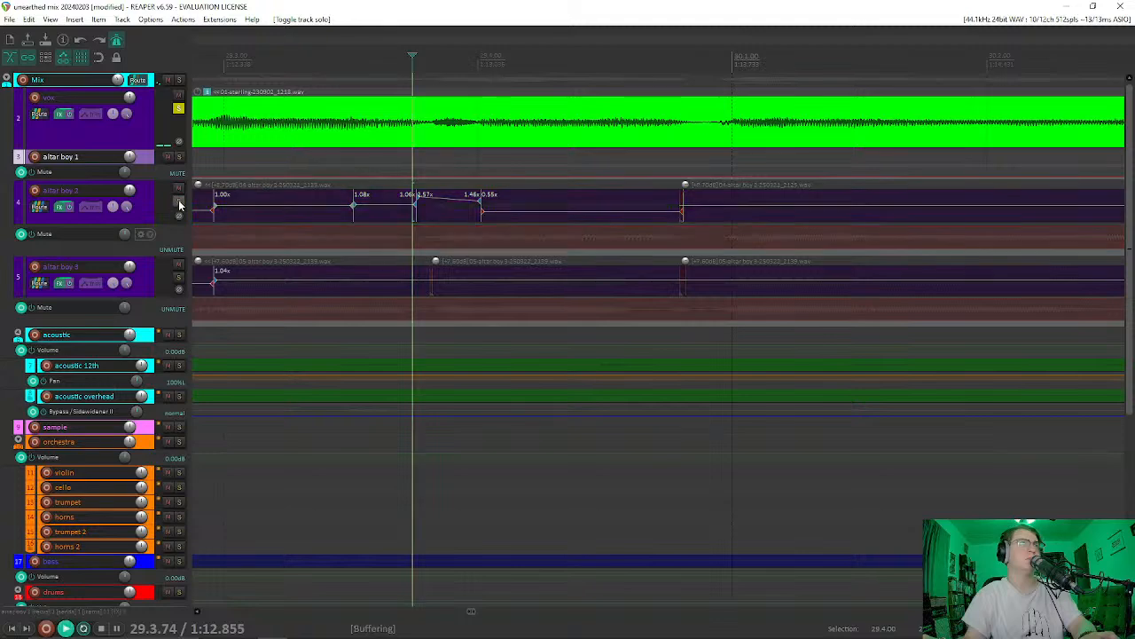
{"action": "key", "text": "space"}
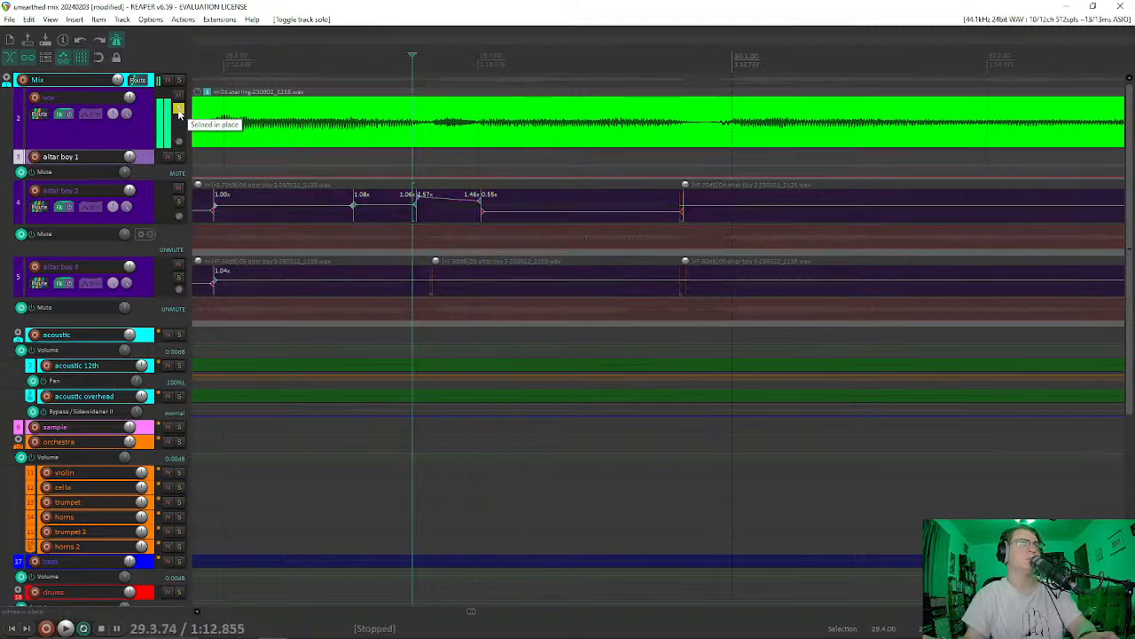
Step: Unsolo the lead vocal and briefly toggle altar boy 3's solo, leaving no track soloed
{"action": "left_click", "coordinate": [178, 108]}
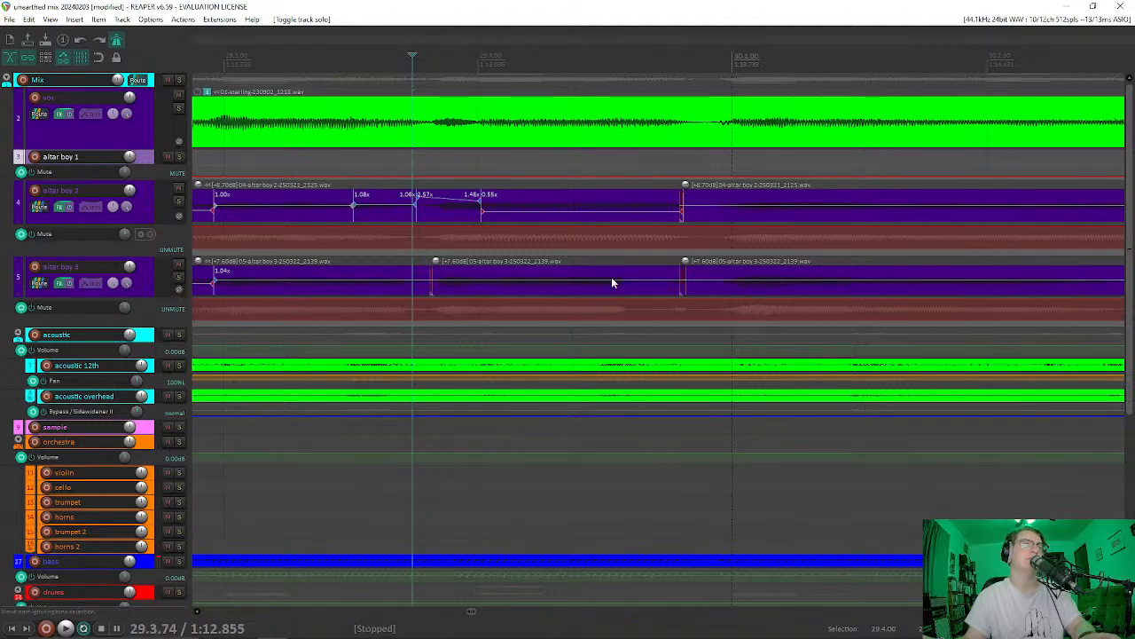
{"action": "left_click", "coordinate": [177, 277]}
{"action": "left_click", "coordinate": [178, 277]}
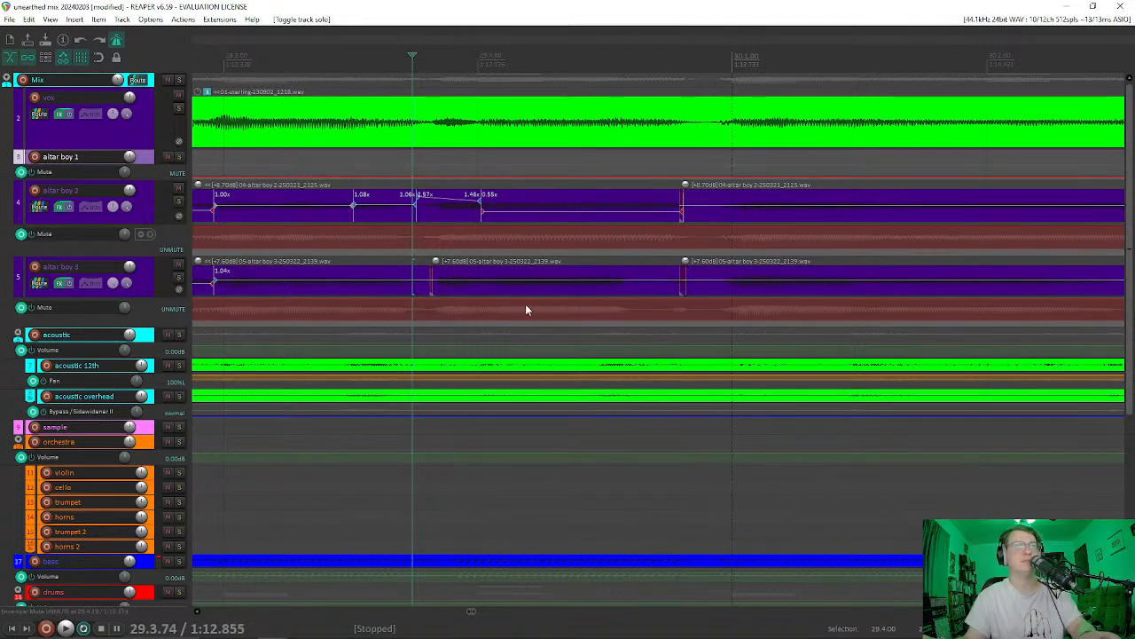
Step: Add a stretch marker at 29.4.00 in altar boy 3's short item, try moving it later, and undo that move
{"action": "left_click", "coordinate": [478, 289]}
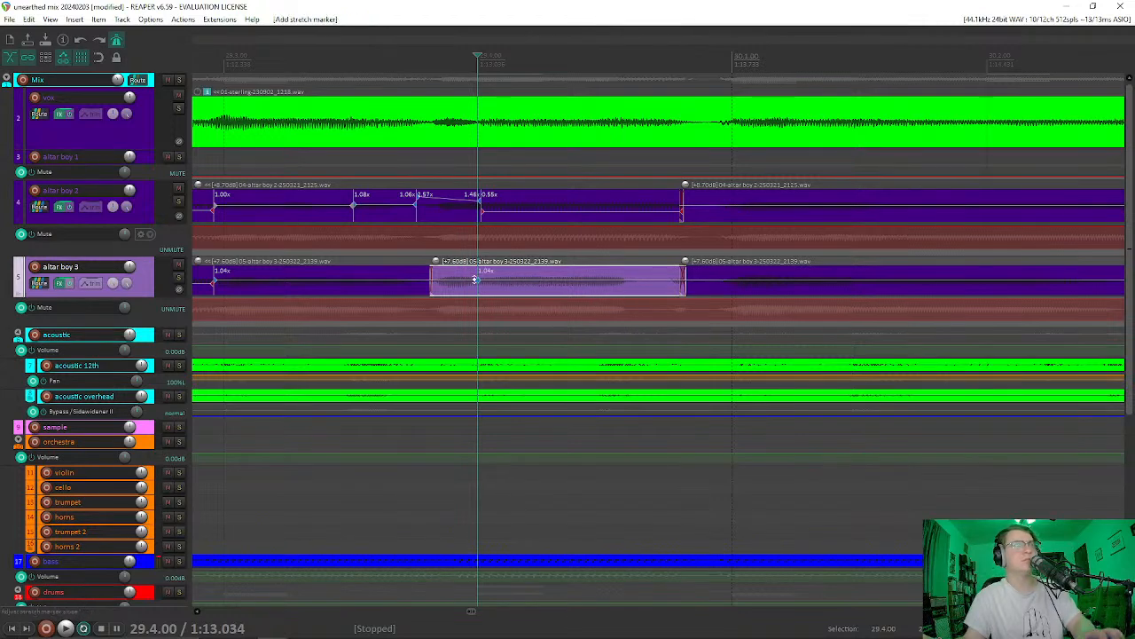
{"action": "left_click_drag", "start_coordinate": [478, 280], "coordinate": [524, 286]}
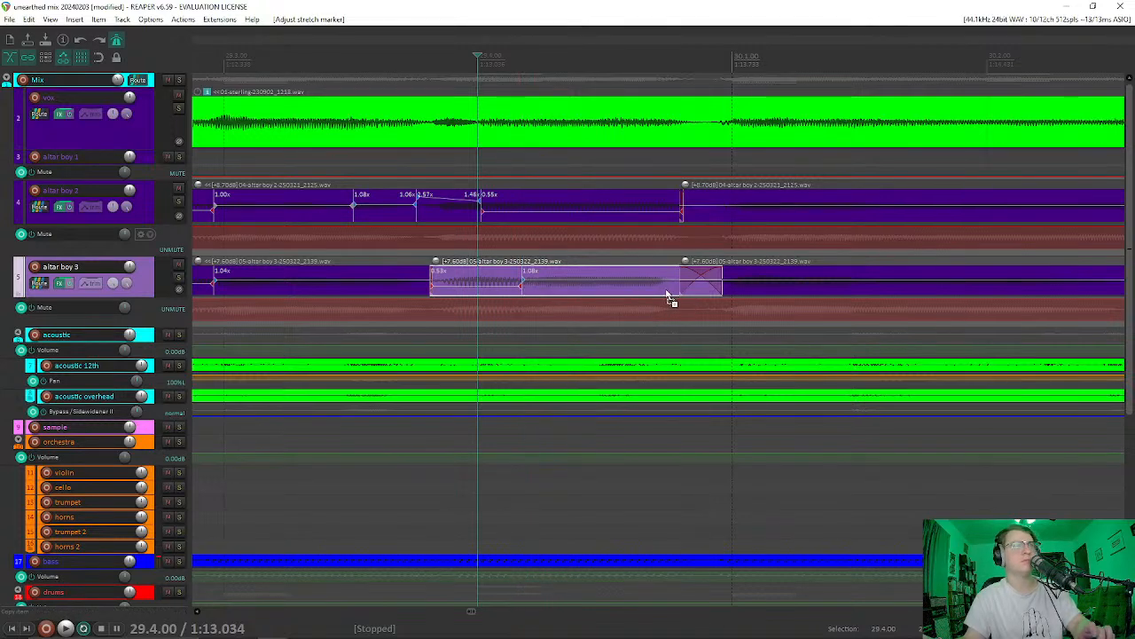
{"action": "key", "text": "ctrl+z"}
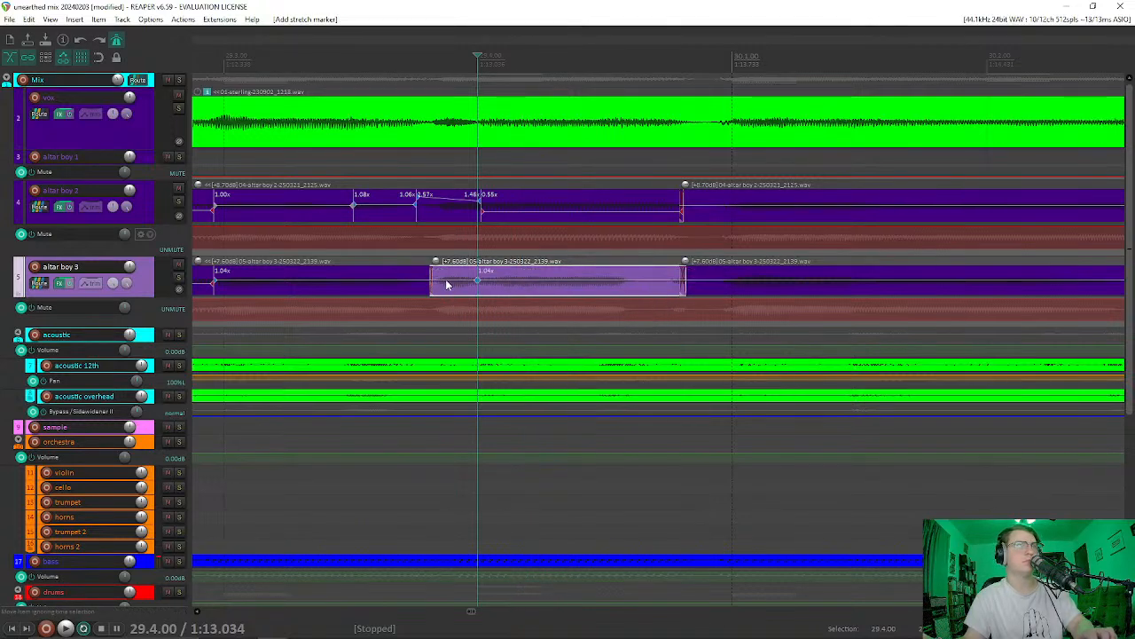
Step: Try adding a stretch marker at 29.4.32 in altar boy 3's short item and moving it slightly later
{"action": "left_click", "coordinate": [499, 287]}
{"action": "left_click", "coordinate": [557, 288]}
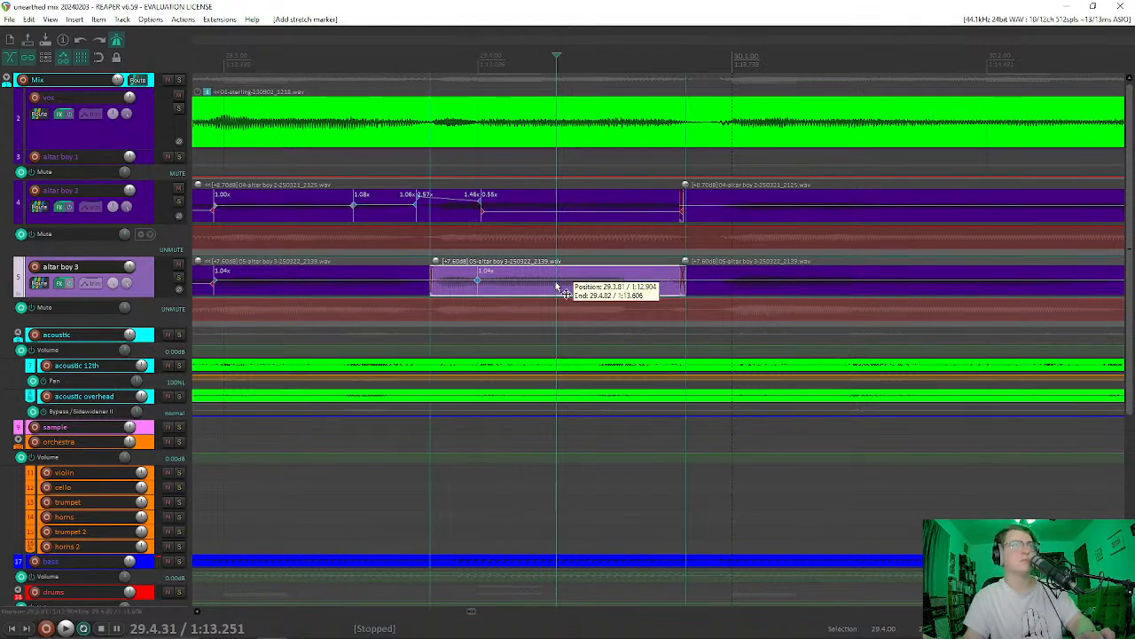
{"action": "left_click", "coordinate": [559, 282]}
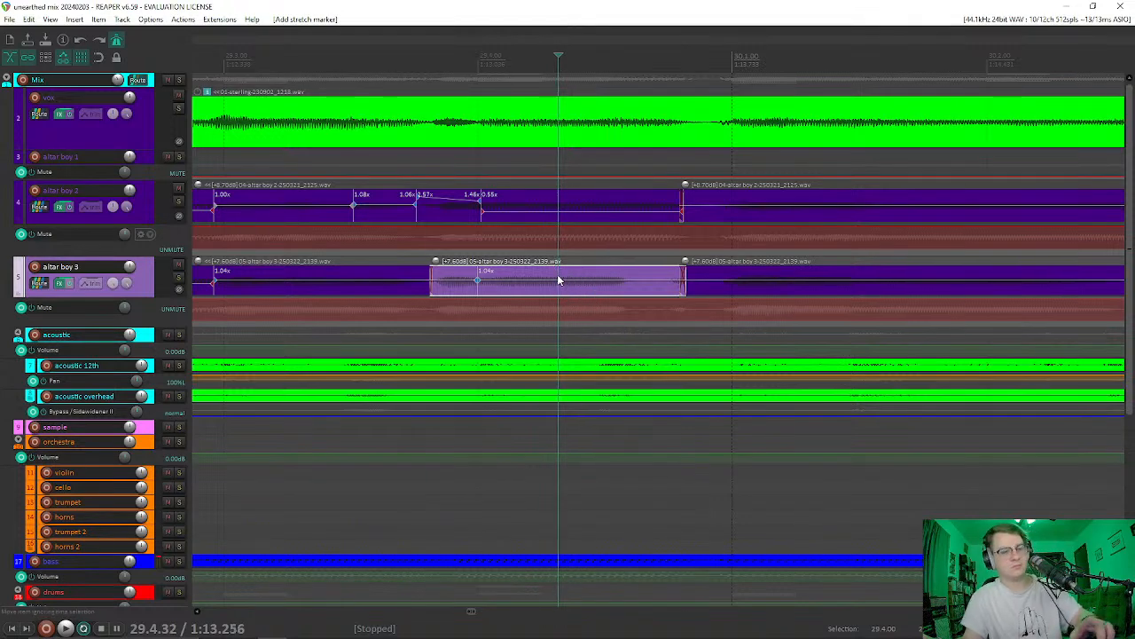
{"action": "key", "text": "w"}
{"action": "left_click_drag", "start_coordinate": [561, 281], "coordinate": [573, 282]}
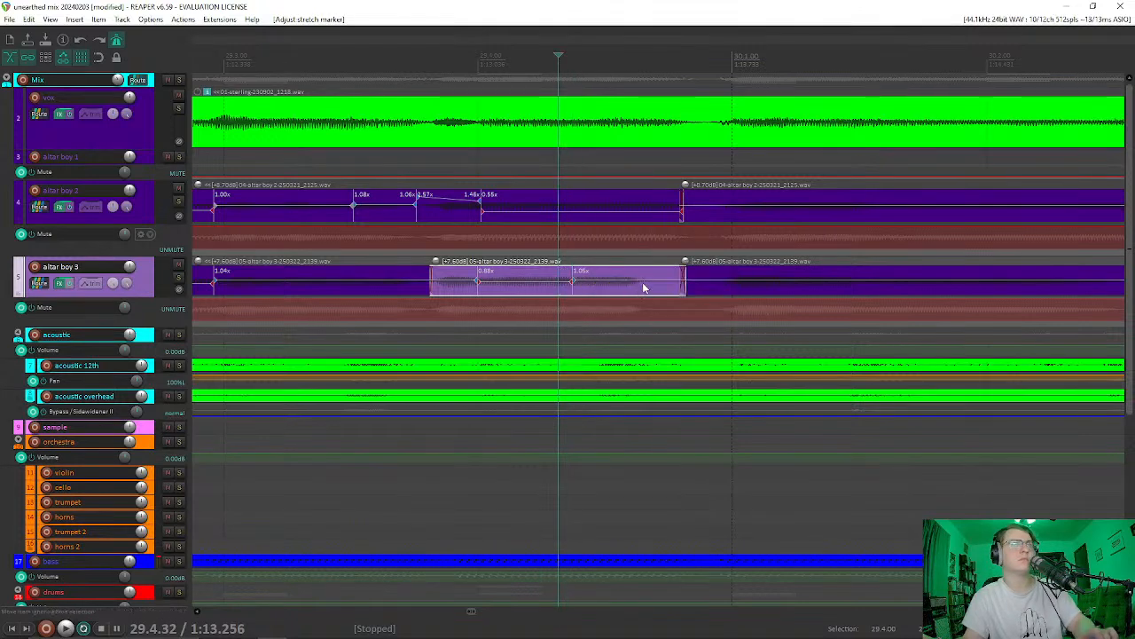
{"action": "key", "text": "ctrl+z"}
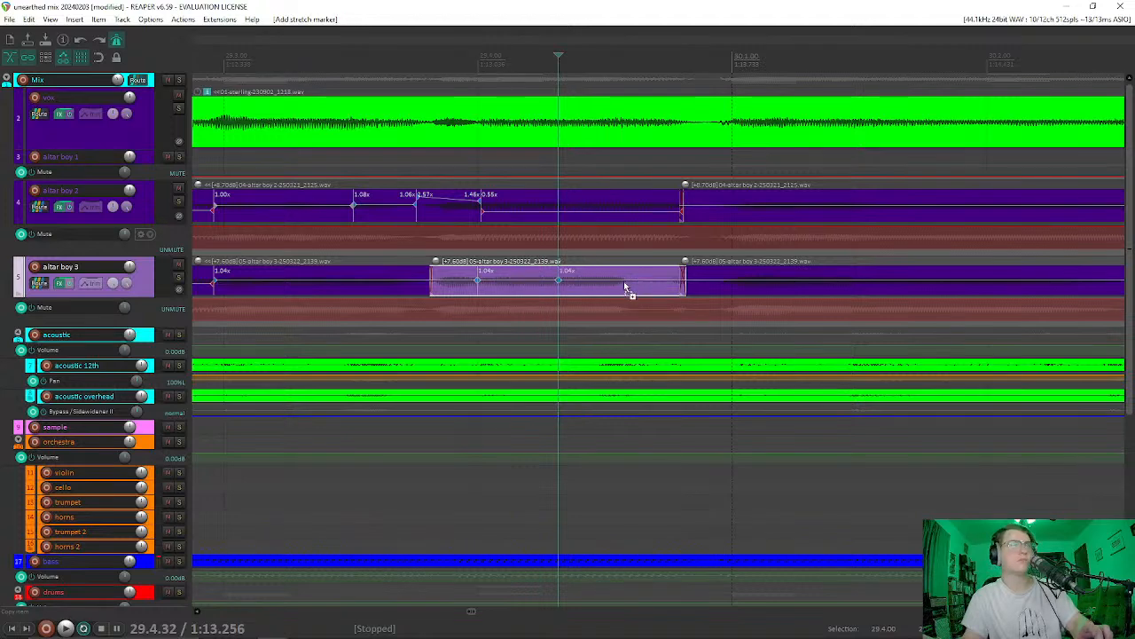
Step: Add a stretch marker at 29.4.62 in altar boy 3's short item, move it later to the item's end, and play from 29.3.78
{"action": "left_click", "coordinate": [631, 286]}
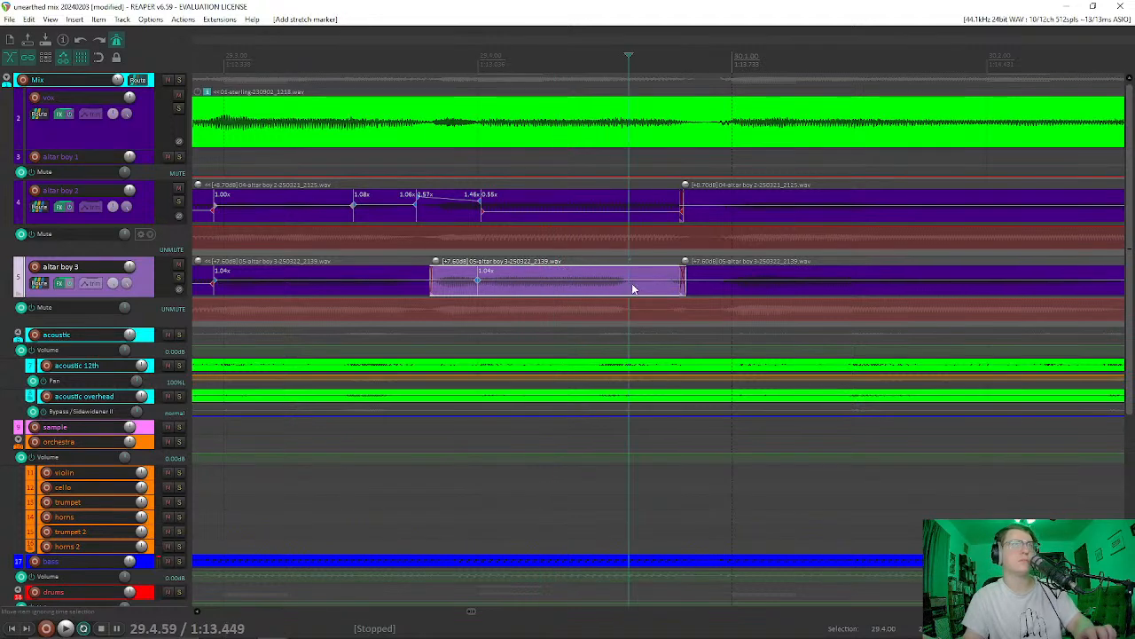
{"action": "left_click", "coordinate": [636, 289]}
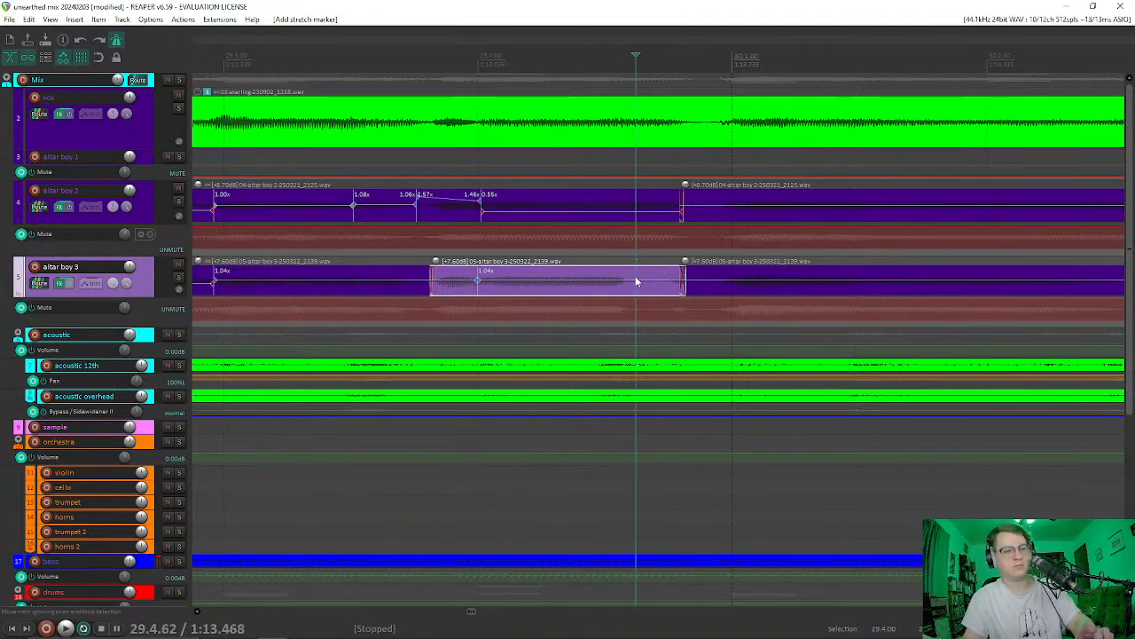
{"action": "left_click_drag", "start_coordinate": [638, 280], "coordinate": [683, 284]}
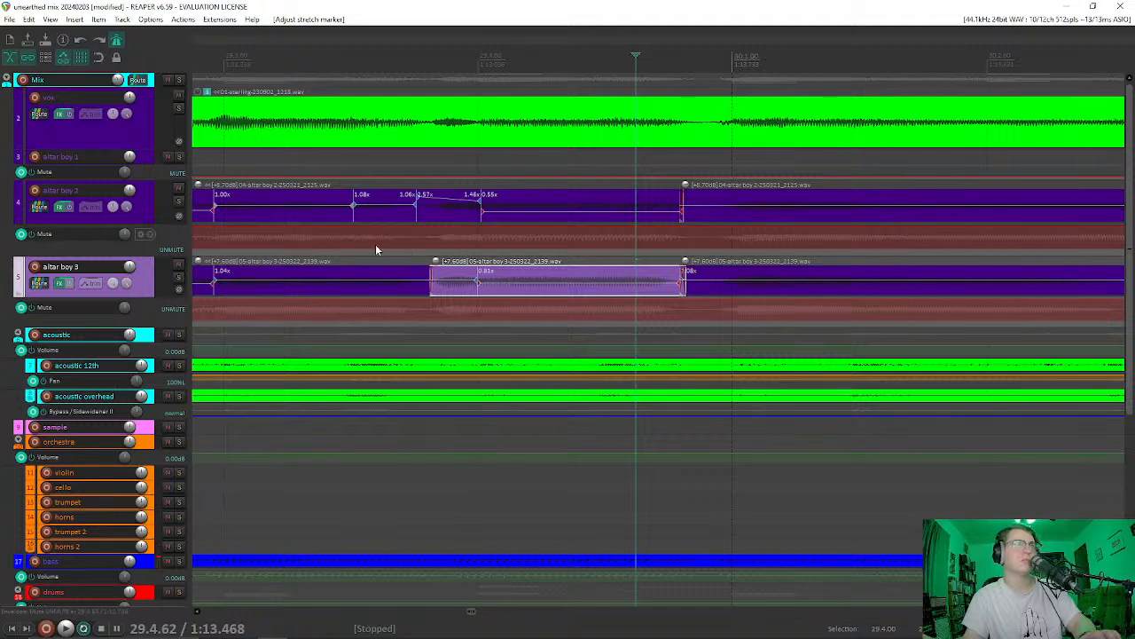
{"action": "left_click", "coordinate": [421, 239]}
{"action": "key", "text": "space"}
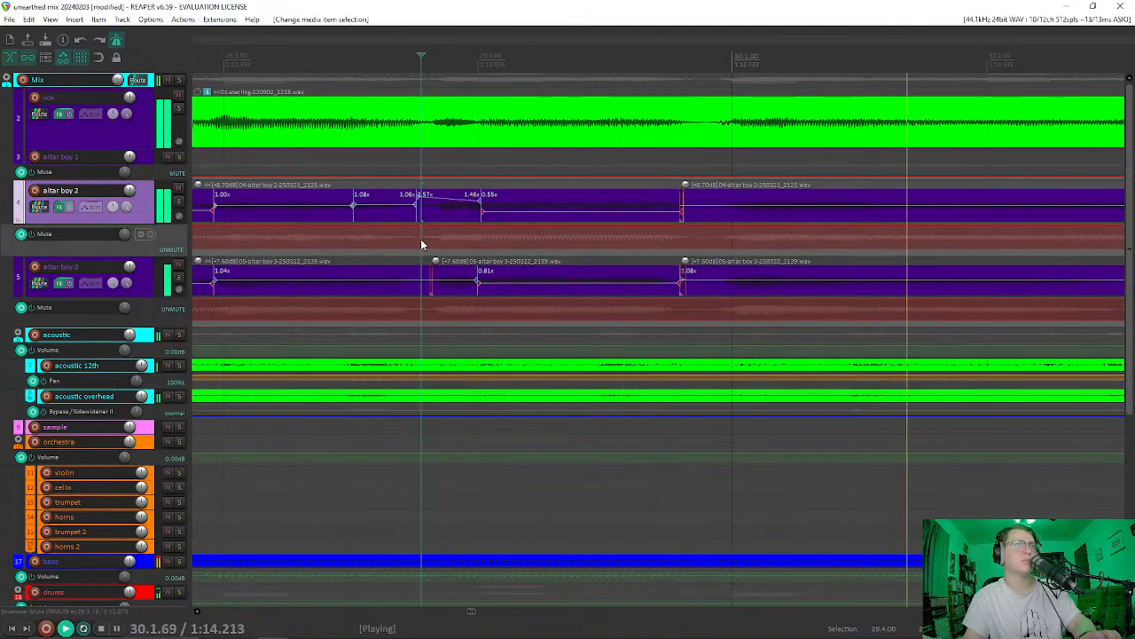
{"action": "key", "text": "space"}
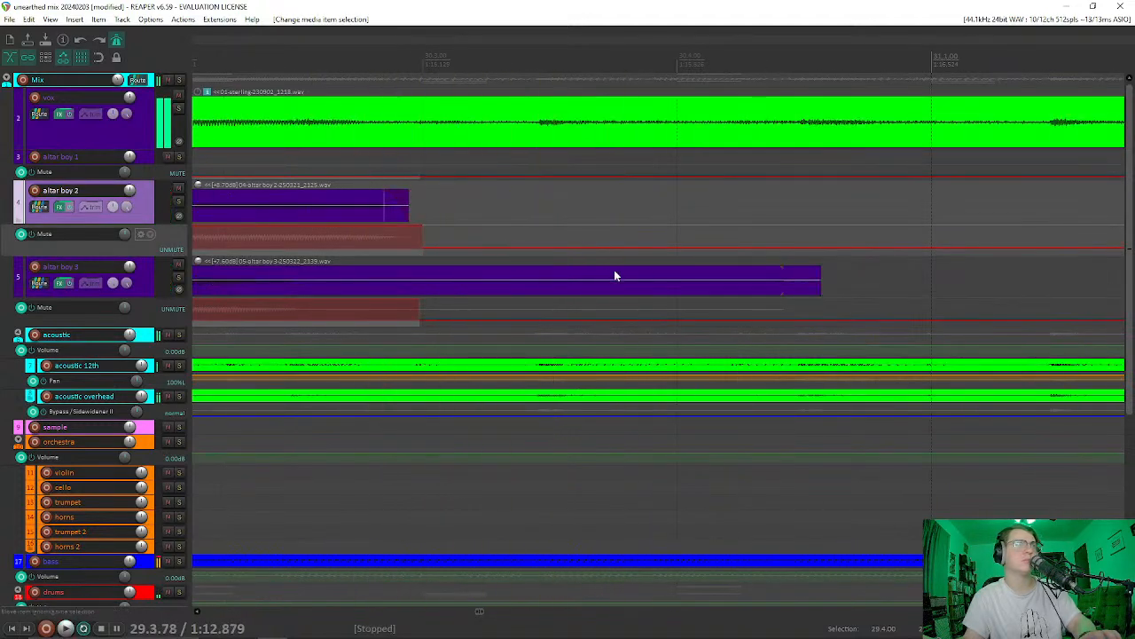
Step: Add stretch markers at 30.1.00 and 30.2.52 in altar boy 3's last chorus item, moving the second later to near altar boy 2's item end
{"action": "scroll", "coordinate": [603, 274], "scroll_direction": "down", "scroll_amount": 4}
{"action": "scroll", "coordinate": [438, 290], "scroll_direction": "up", "scroll_amount": 3}
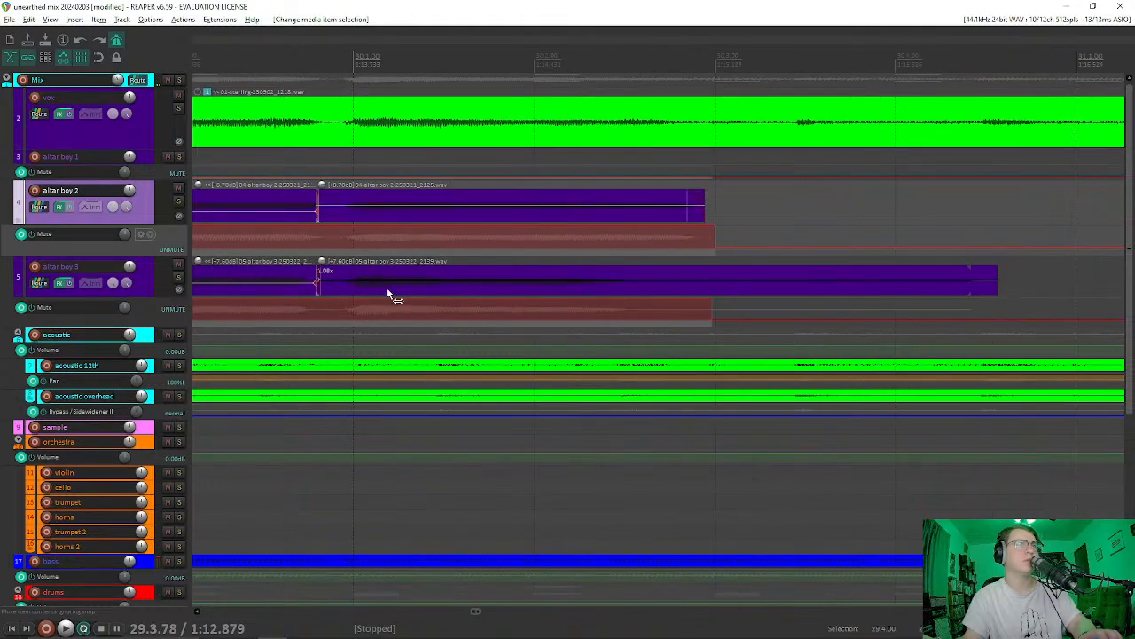
{"action": "left_click", "coordinate": [353, 289]}
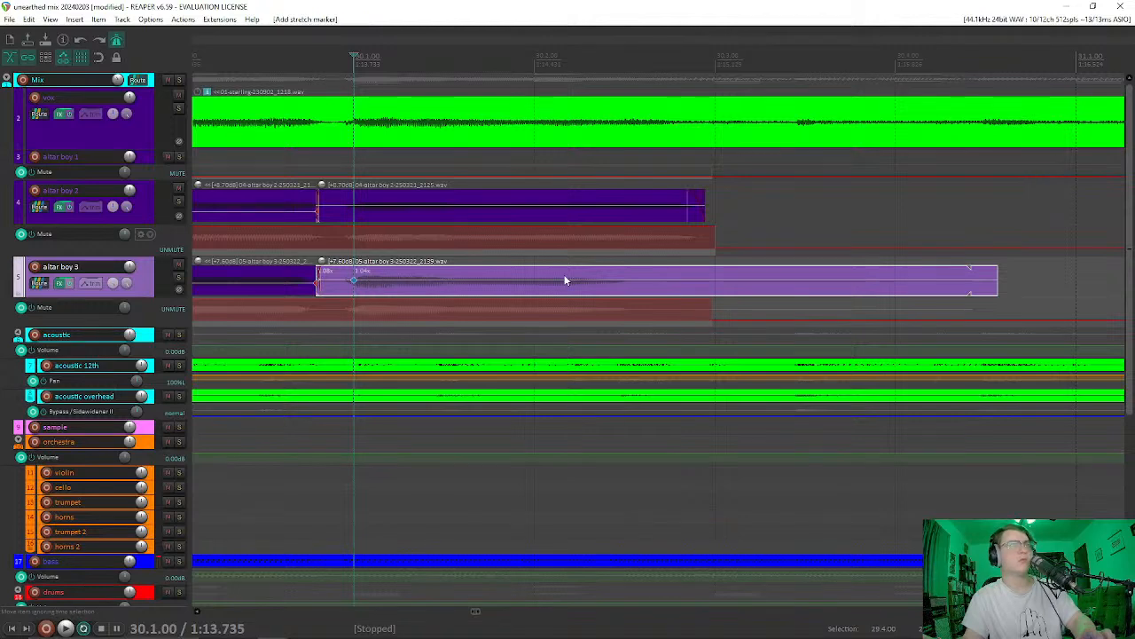
{"action": "left_click", "coordinate": [628, 284]}
{"action": "left_click_drag", "start_coordinate": [627, 281], "coordinate": [687, 282]}
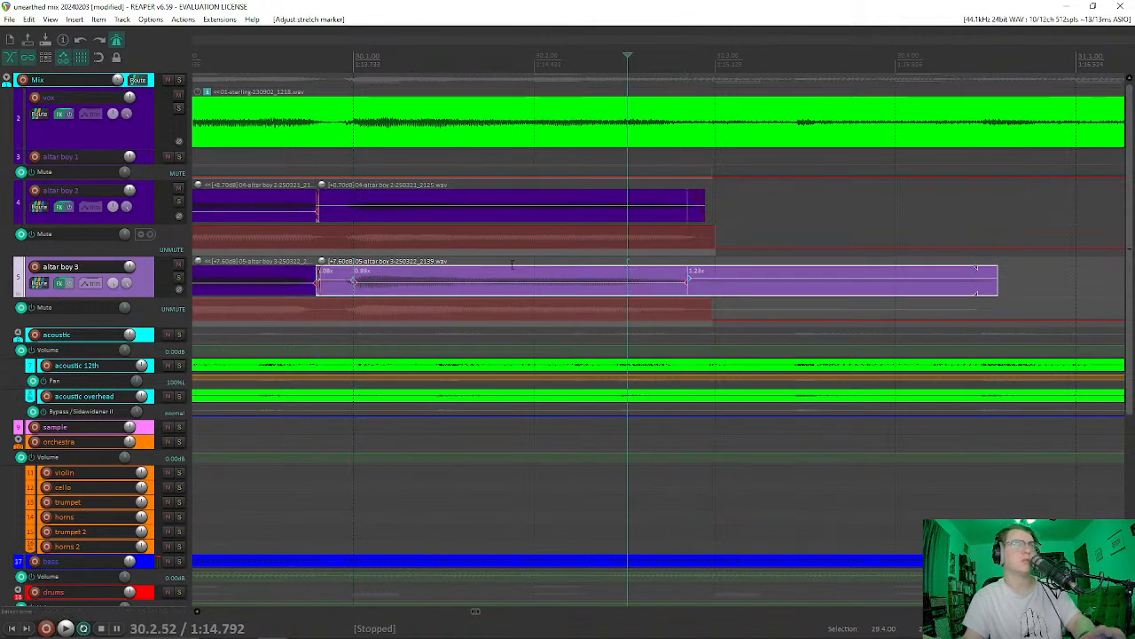
Step: Play the end of the chorus from just after 29.1.00 to check the stretched backing vocals
{"action": "scroll", "coordinate": [680, 270], "scroll_direction": "down", "scroll_amount": 3}
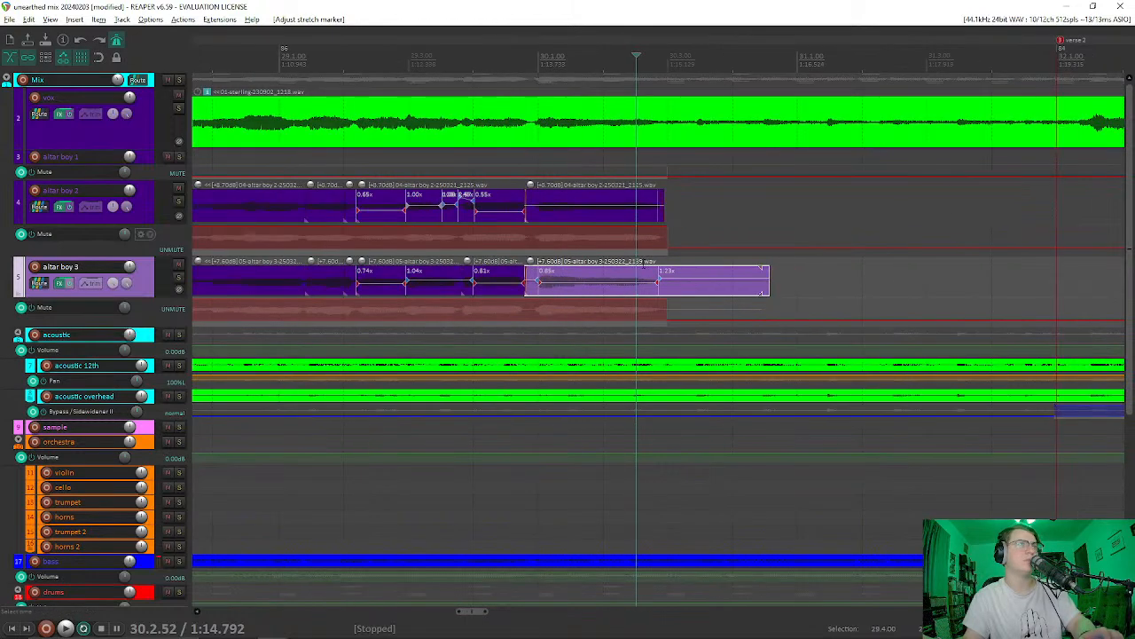
{"action": "left_click", "coordinate": [306, 238]}
{"action": "key", "text": "space"}
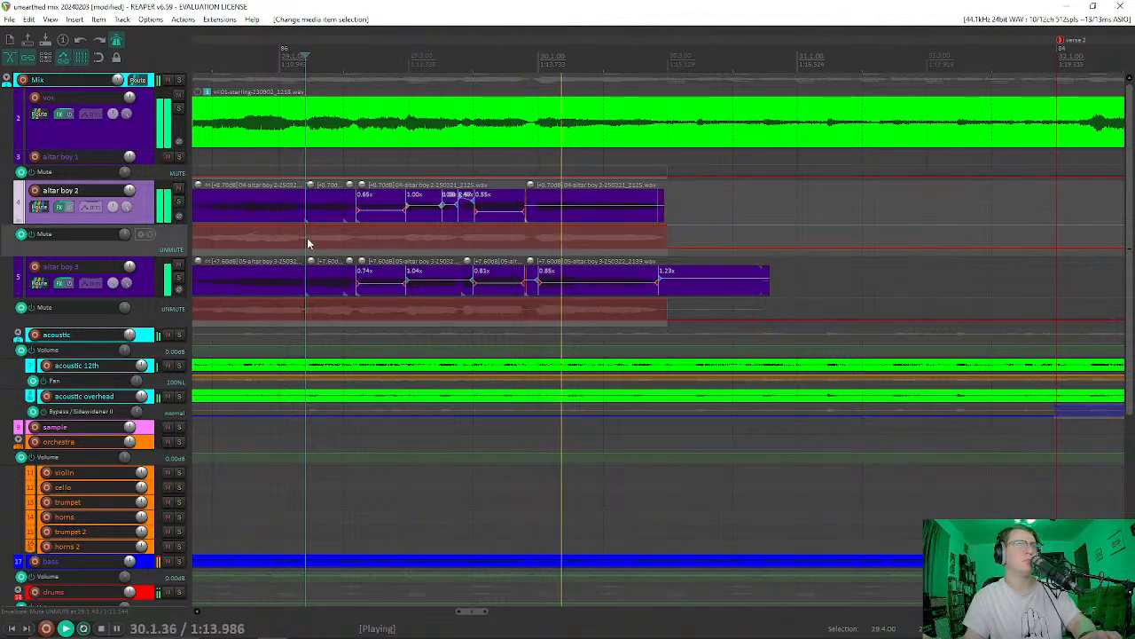
{"action": "left_click", "coordinate": [687, 201]}
{"action": "key", "text": "space"}
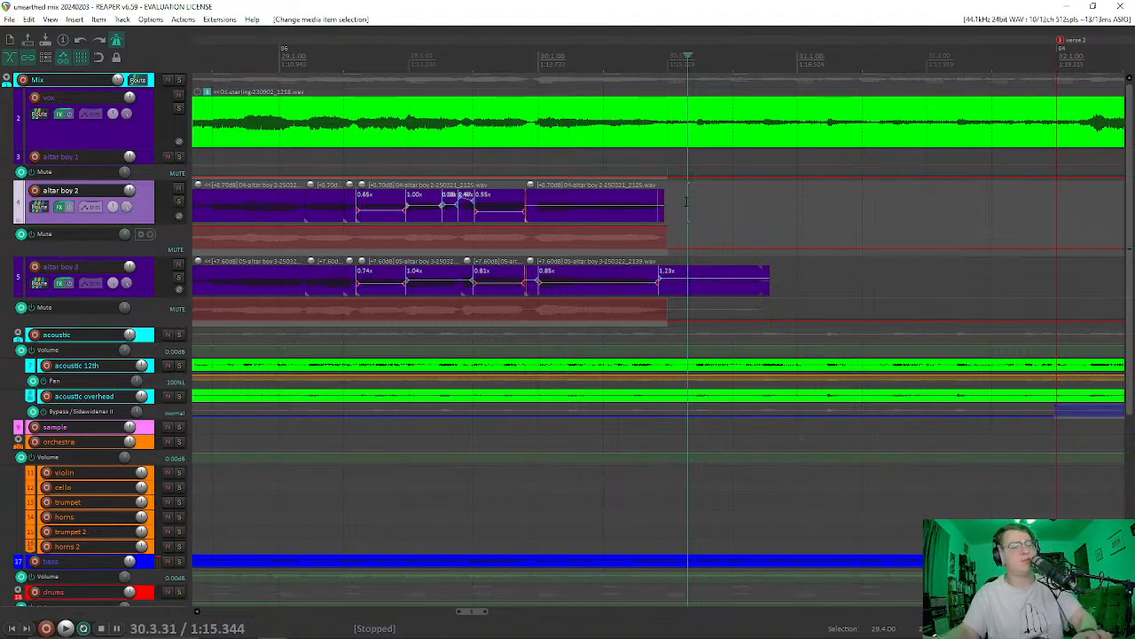
Step: Shorten altar boy 3's last chorus item so it ends with the unmuted section at about 30.3.00
{"action": "left_click", "coordinate": [707, 212]}
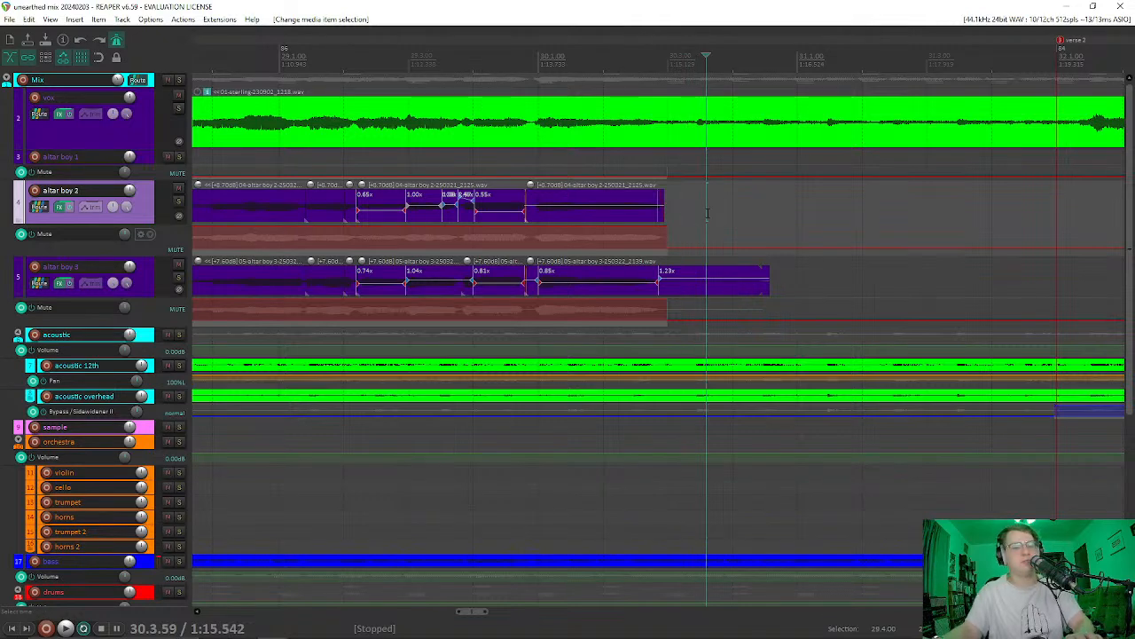
{"action": "left_click_drag", "start_coordinate": [767, 286], "coordinate": [667, 270]}
{"action": "left_click", "coordinate": [715, 192]}
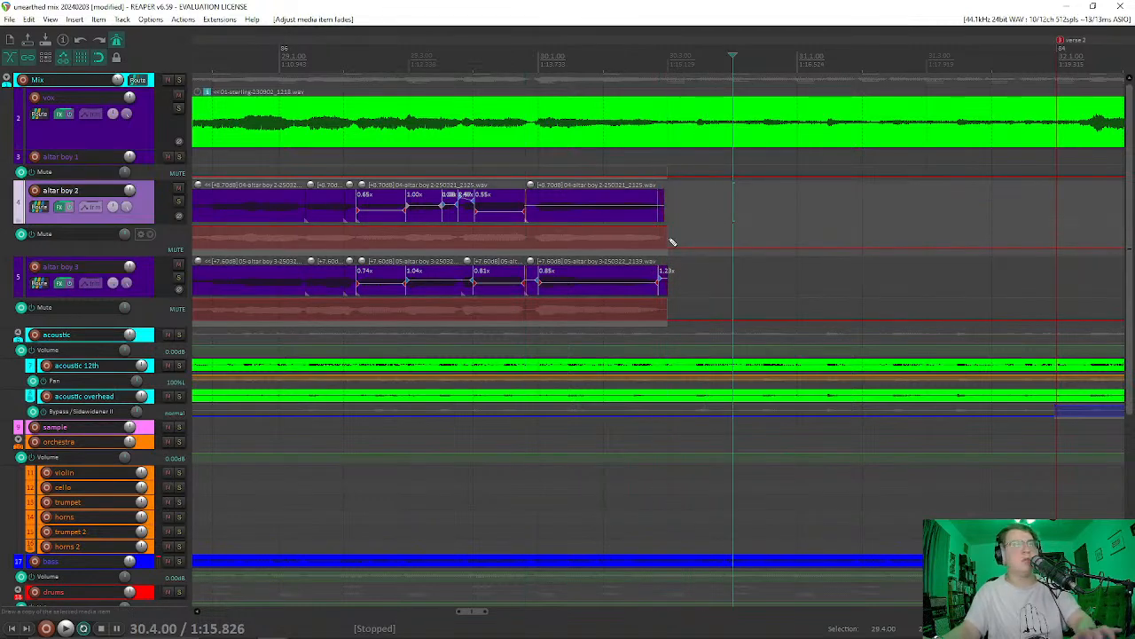
Step: Play the mix from the start of the chorus and set altar boy 2's pan to 96% left
{"action": "scroll", "coordinate": [550, 199], "scroll_direction": "down", "scroll_amount": 5}
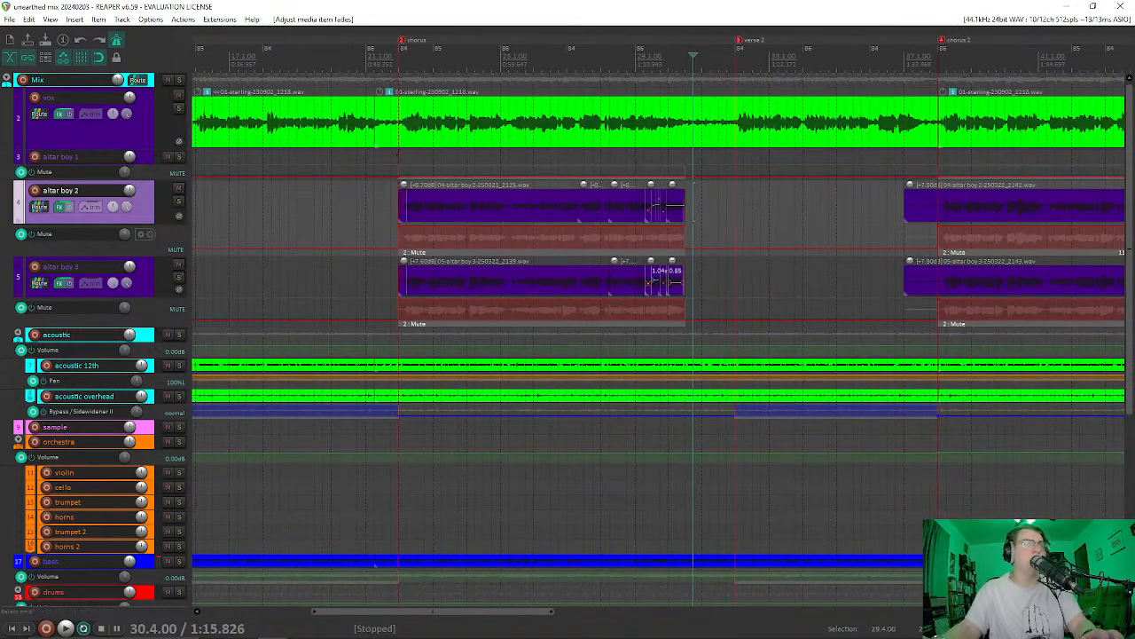
{"action": "left_click", "coordinate": [397, 158]}
{"action": "key", "text": "space"}
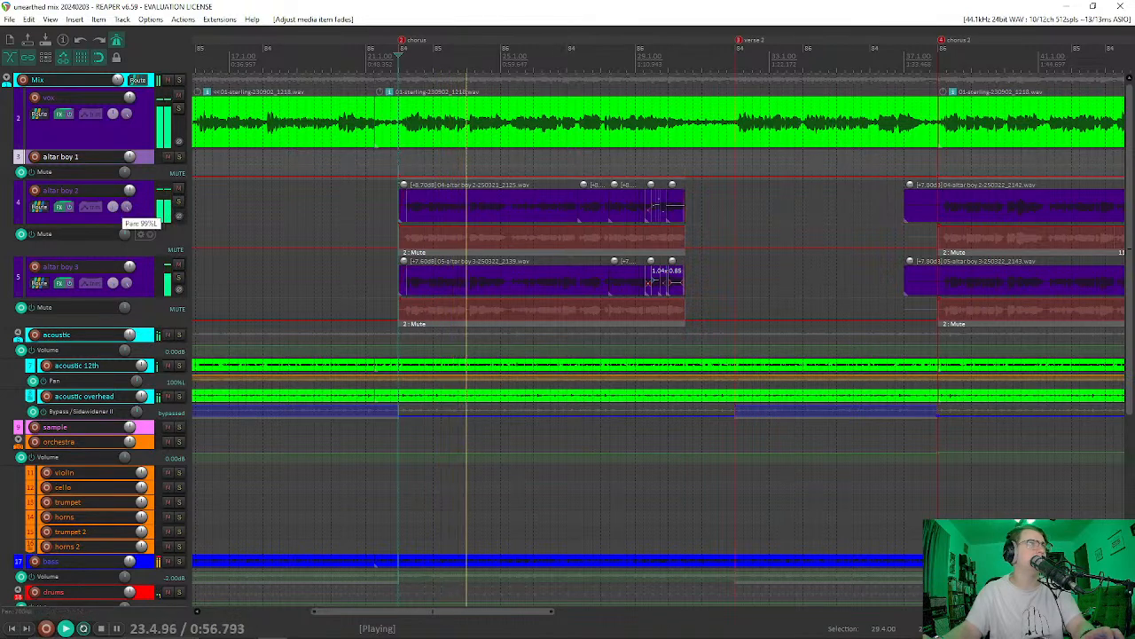
{"action": "left_click_drag", "start_coordinate": [126, 207], "coordinate": [112, 206]}
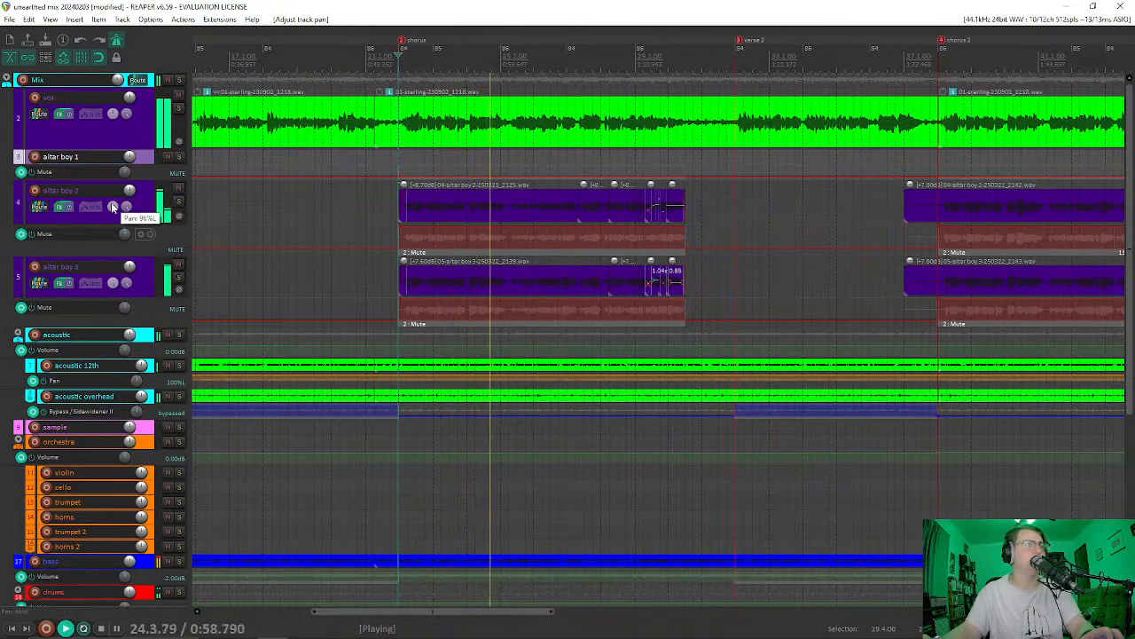
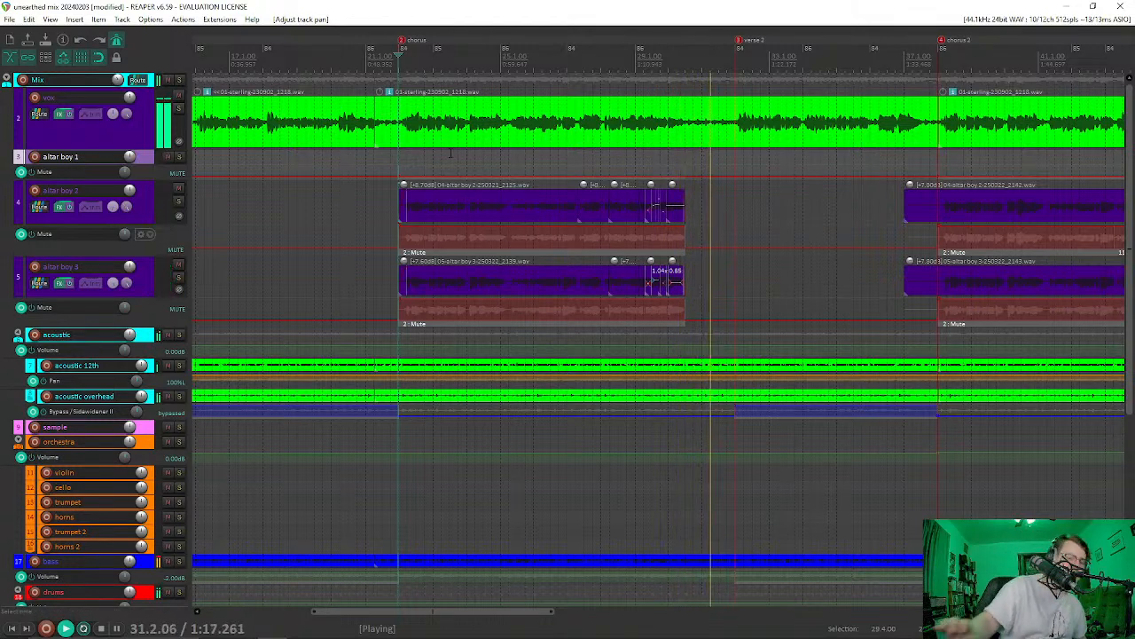
{"action": "key", "text": "space"}
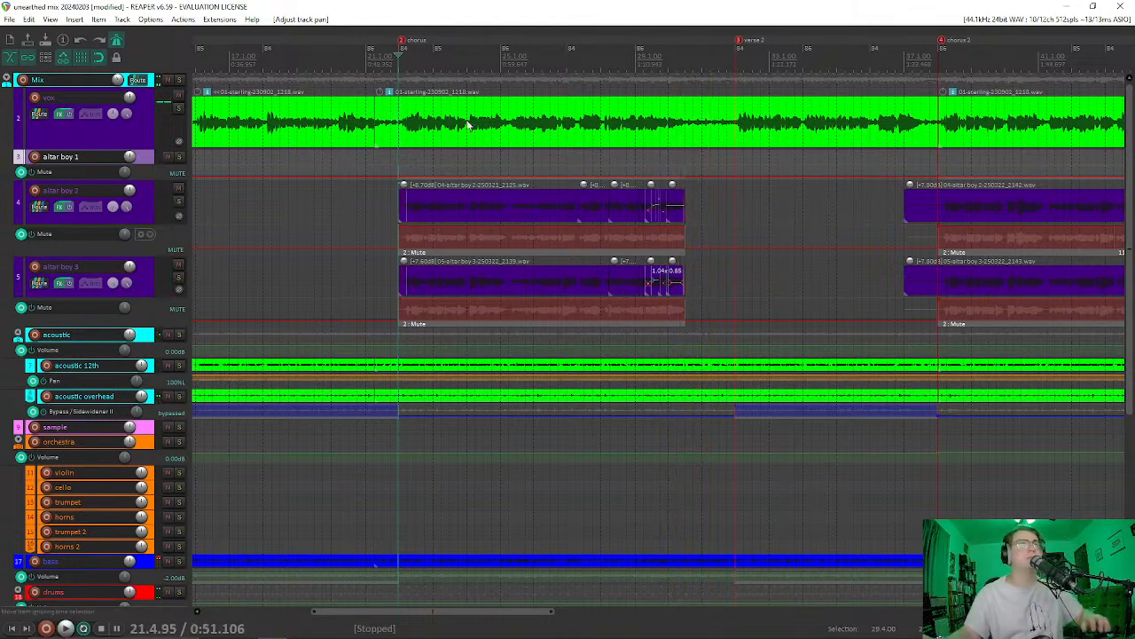
Step: Play the last chorus line from 28.1.00, around 29.3.74 and 29.3.00 to listen to the vocals in the mix
{"action": "left_click", "coordinate": [600, 168]}
{"action": "key", "text": "space"}
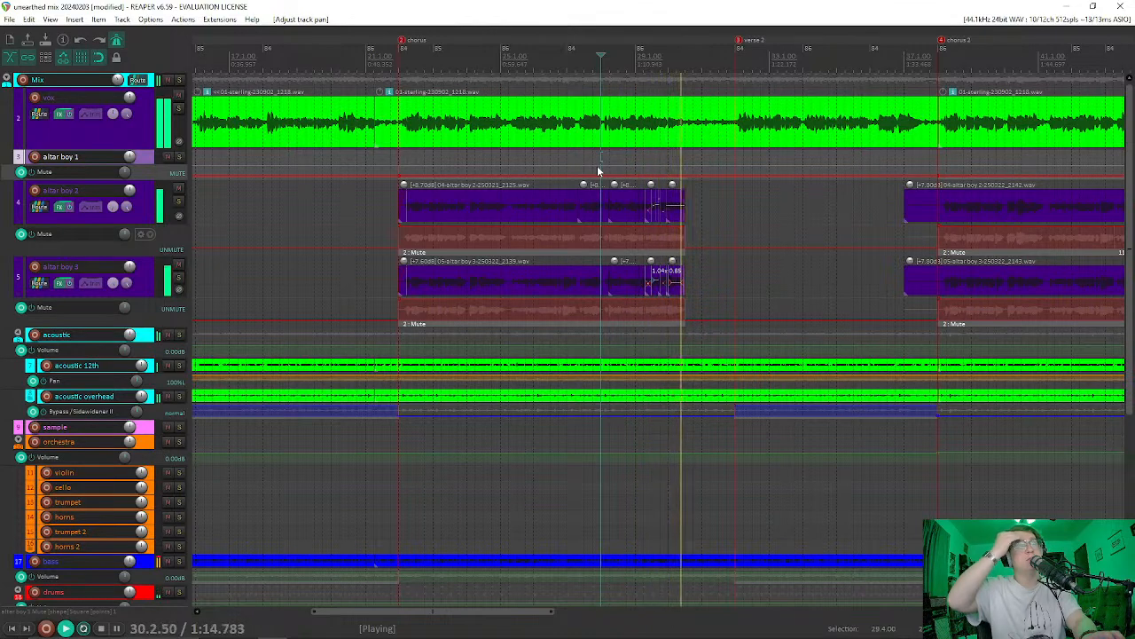
{"action": "key", "text": "space"}
{"action": "scroll", "coordinate": [661, 107], "scroll_direction": "up", "scroll_amount": 4}
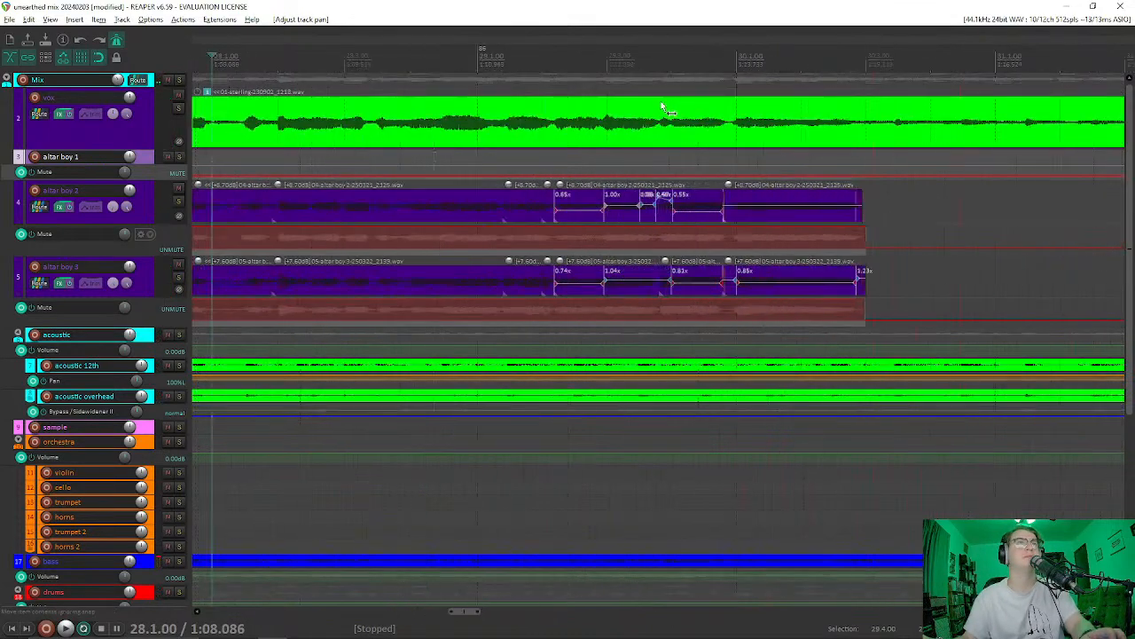
{"action": "left_click", "coordinate": [674, 101]}
{"action": "key", "text": "space"}
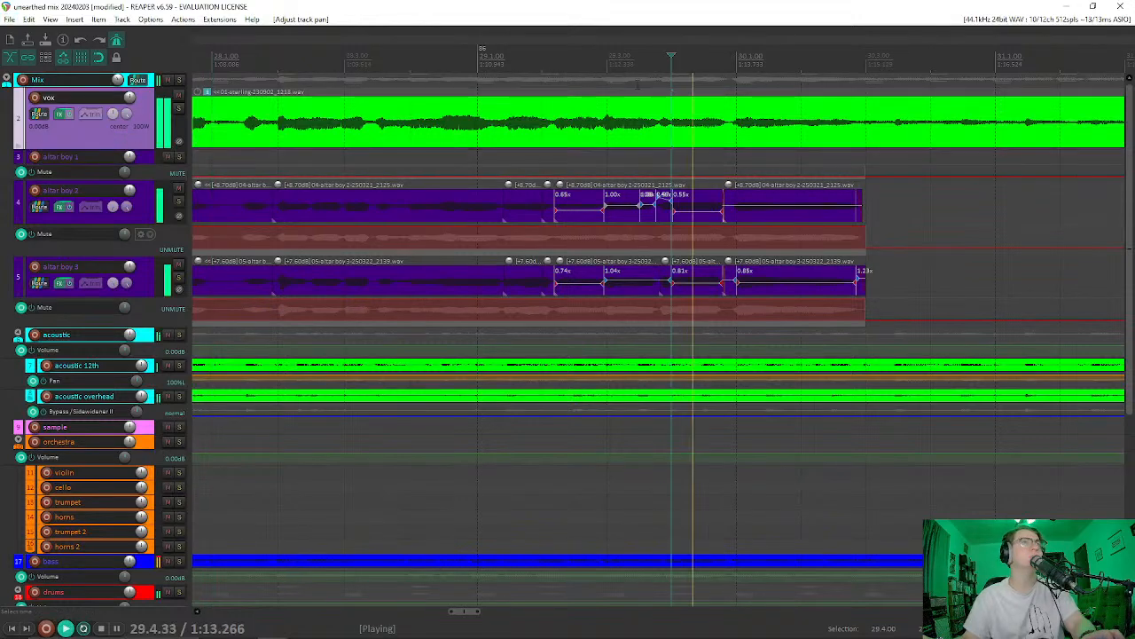
{"action": "key", "text": "space"}
{"action": "left_click", "coordinate": [616, 87]}
{"action": "key", "text": "space"}
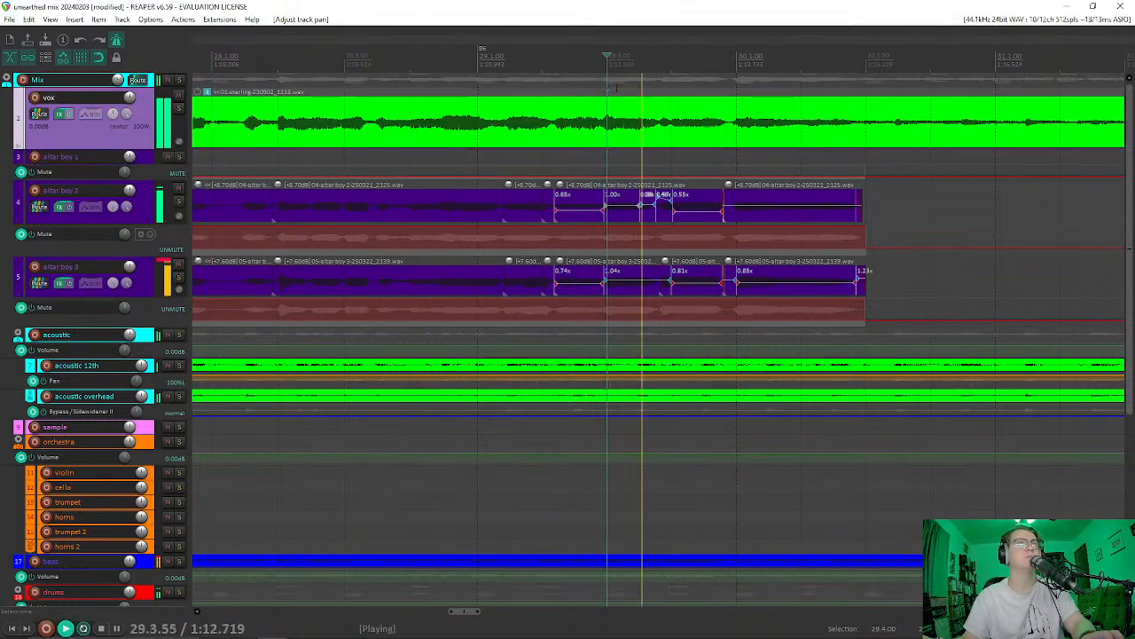
{"action": "key", "text": "space"}
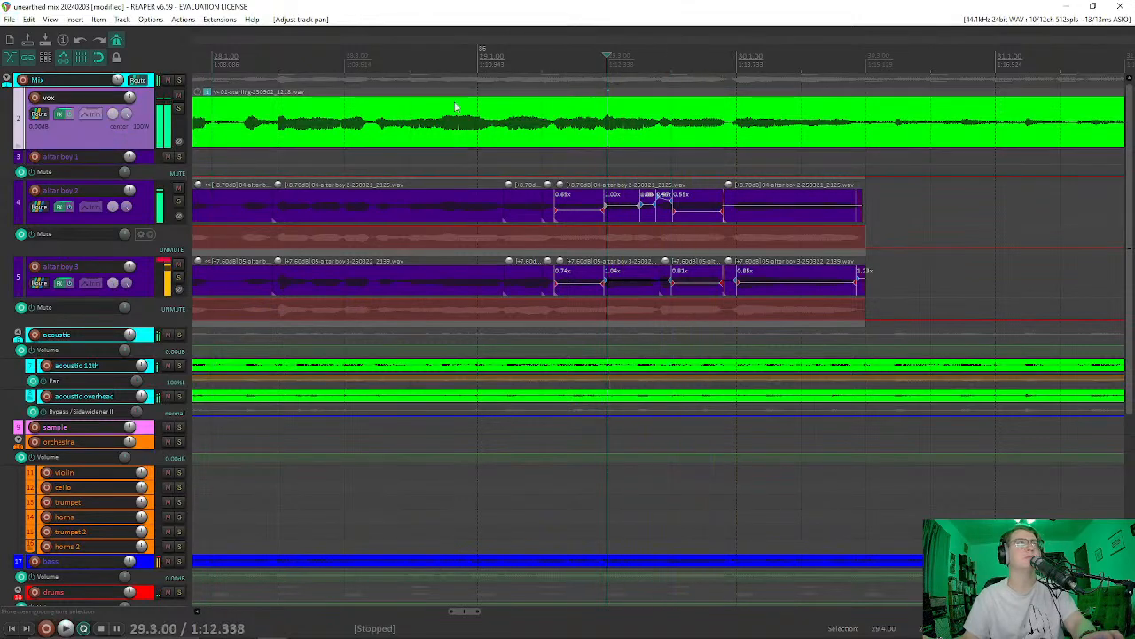
Step: Solo the vox track and play it repeatedly from 29.3.00
{"action": "left_click", "coordinate": [178, 108]}
{"action": "key", "text": "space"}
{"action": "key", "text": "space"}
{"action": "key", "text": "space"}
{"action": "key", "text": "space"}
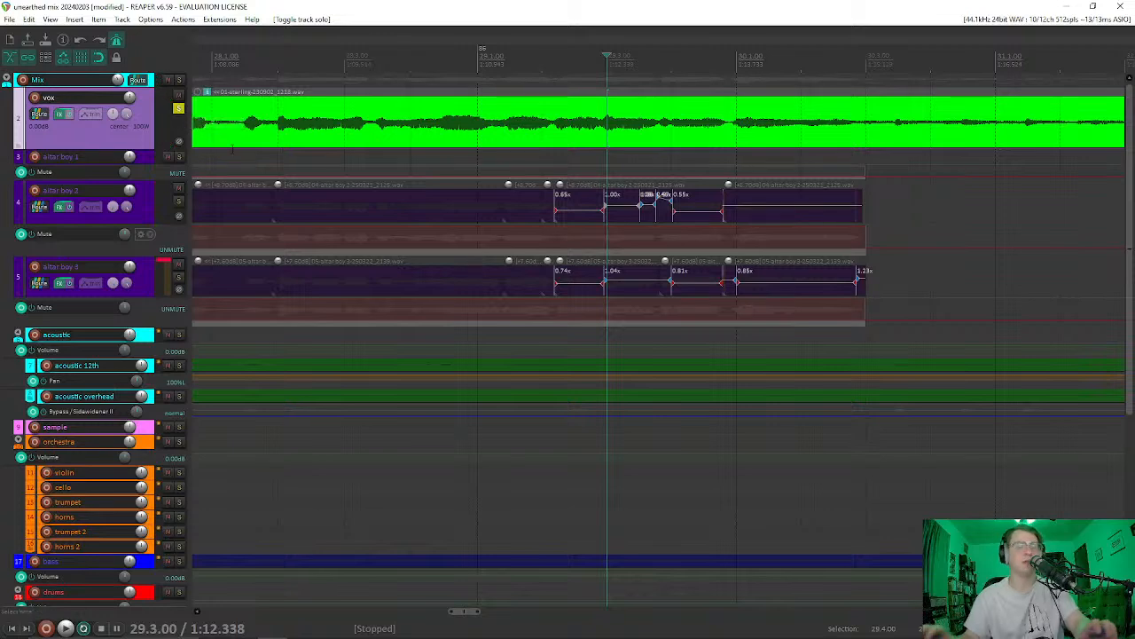
Step: Show the mixer, open the Lindell 902 De-esser on the vox track, and play the soloed vocal from 29.3.00
{"action": "key", "text": "ctrl+m"}
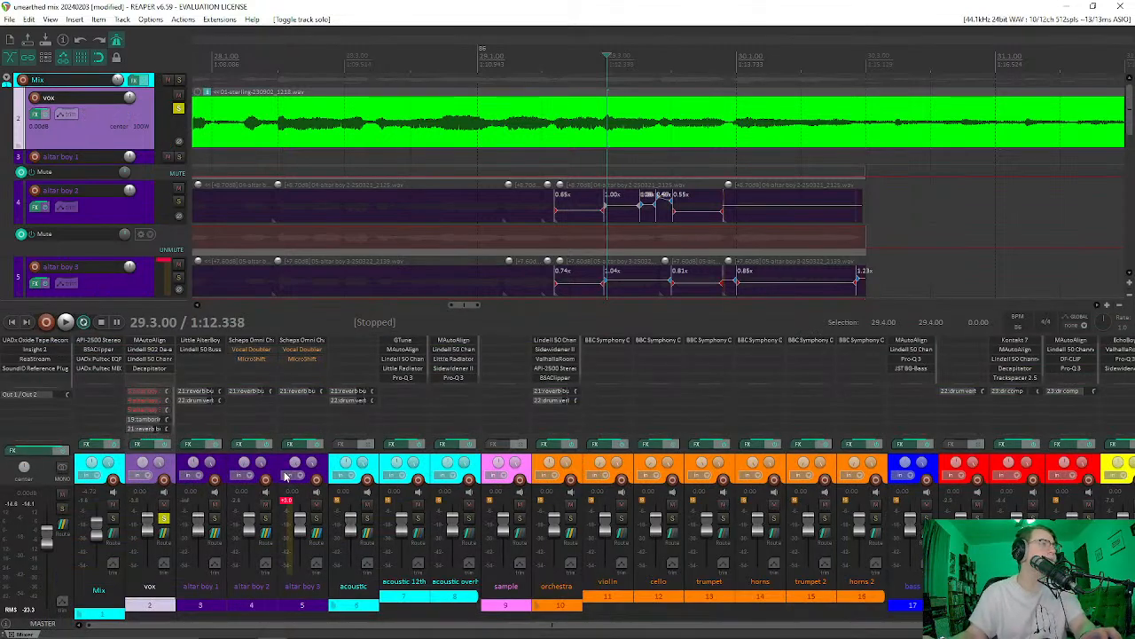
{"action": "left_click", "coordinate": [171, 348]}
{"action": "key", "text": "space"}
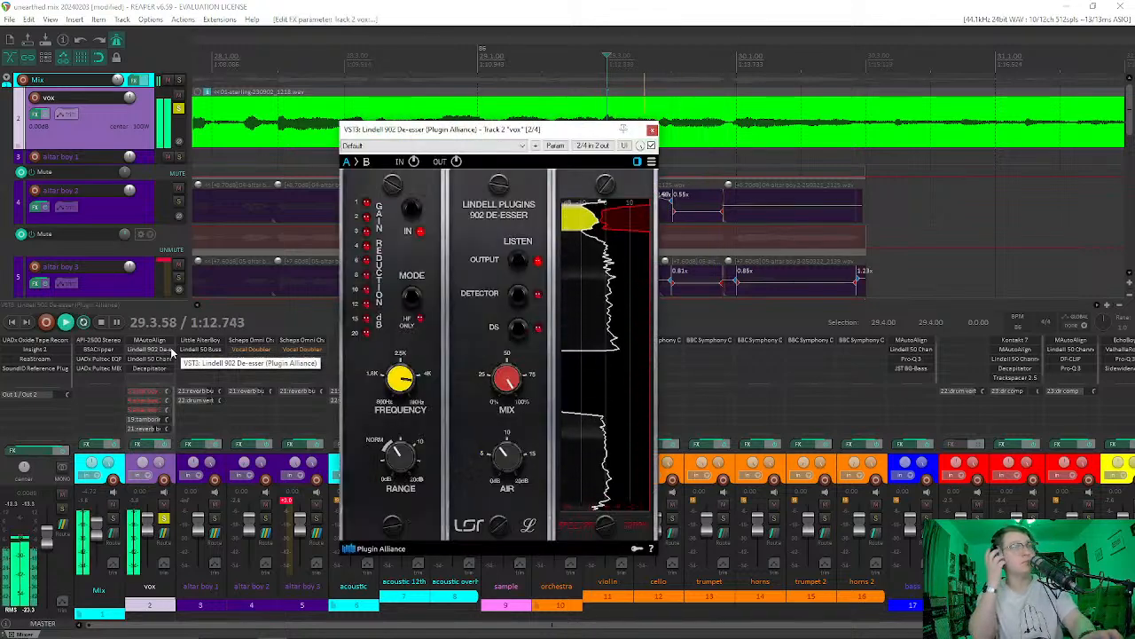
Step: Set the vocal de-esser's range to 8.68 dB and replay the soloed phrase from 29.3.00
{"action": "key", "text": "space"}
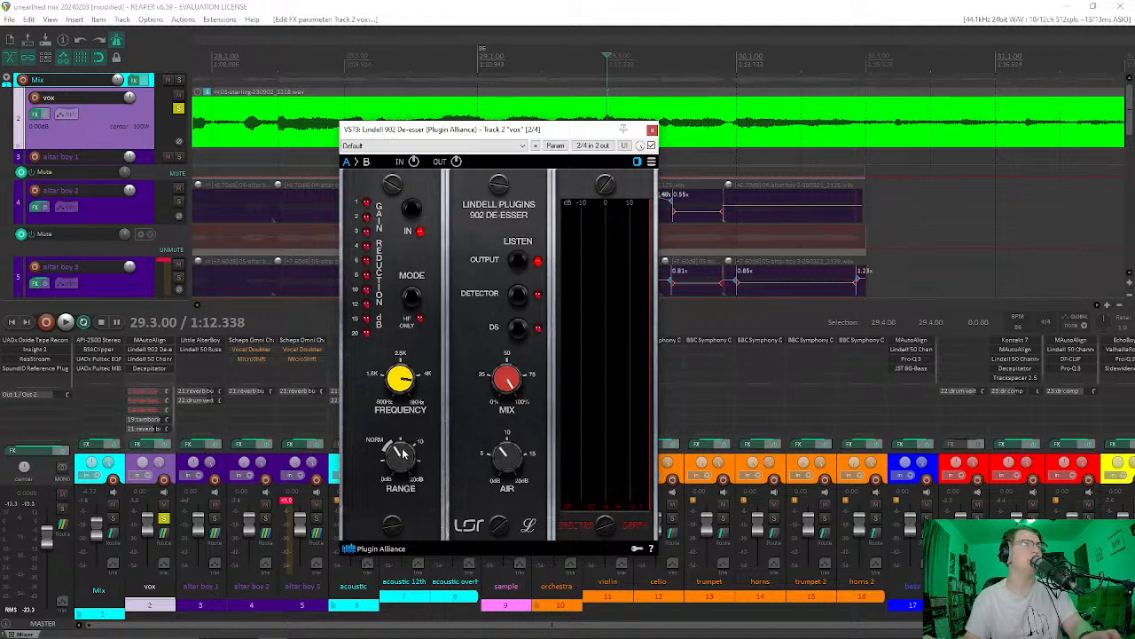
{"action": "key", "text": "space"}
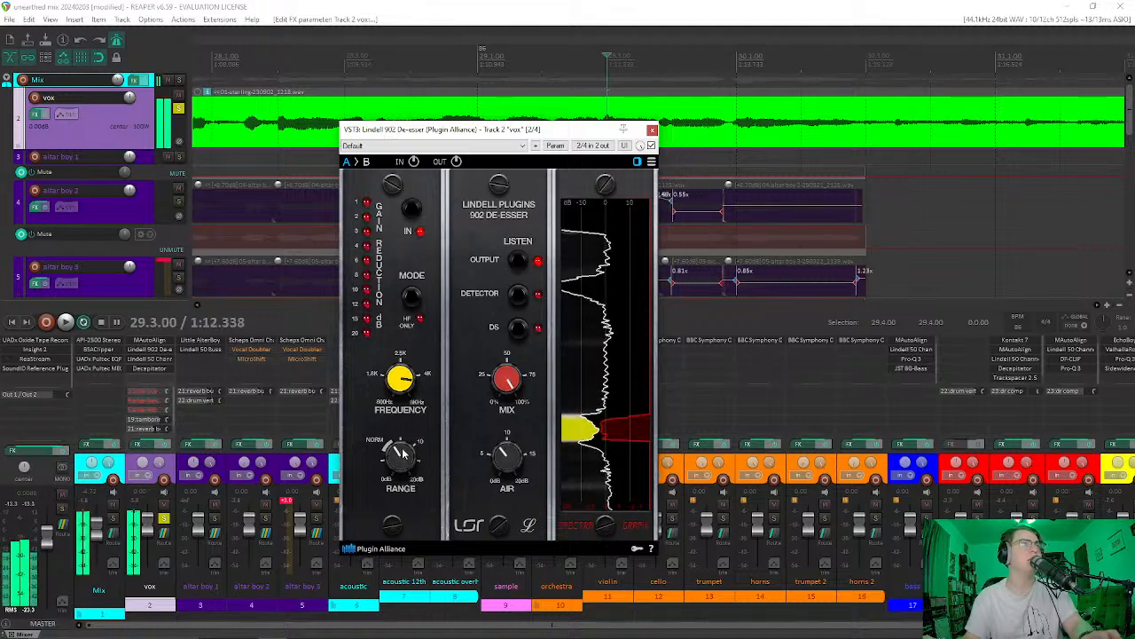
{"action": "key", "text": "space"}
{"action": "mouse_move", "coordinate": [407, 445]}
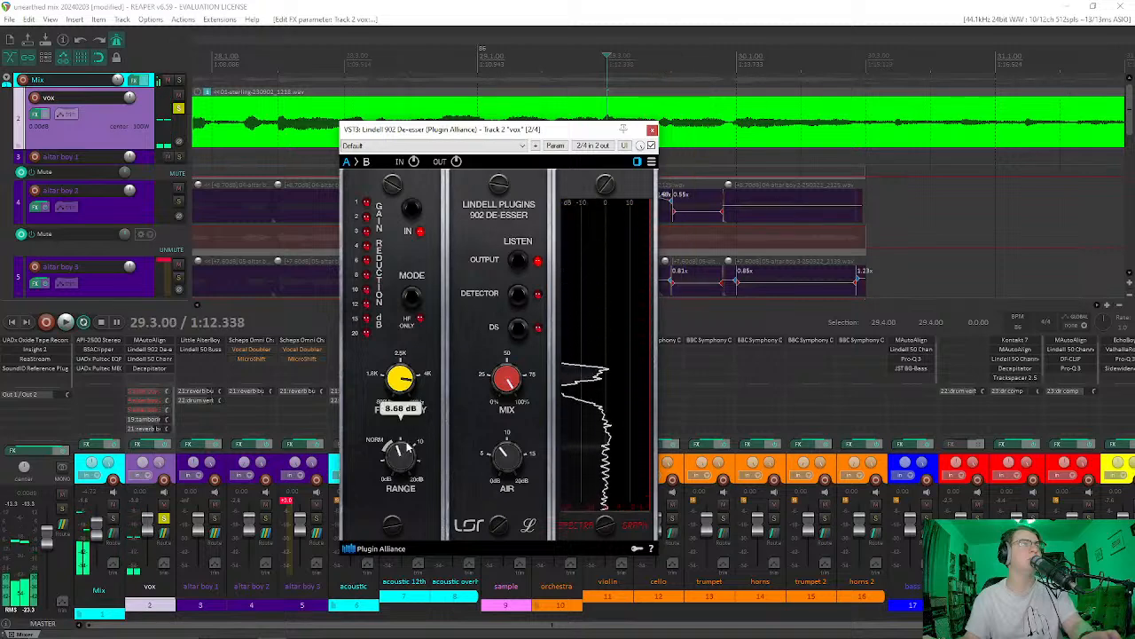
{"action": "key", "text": "space"}
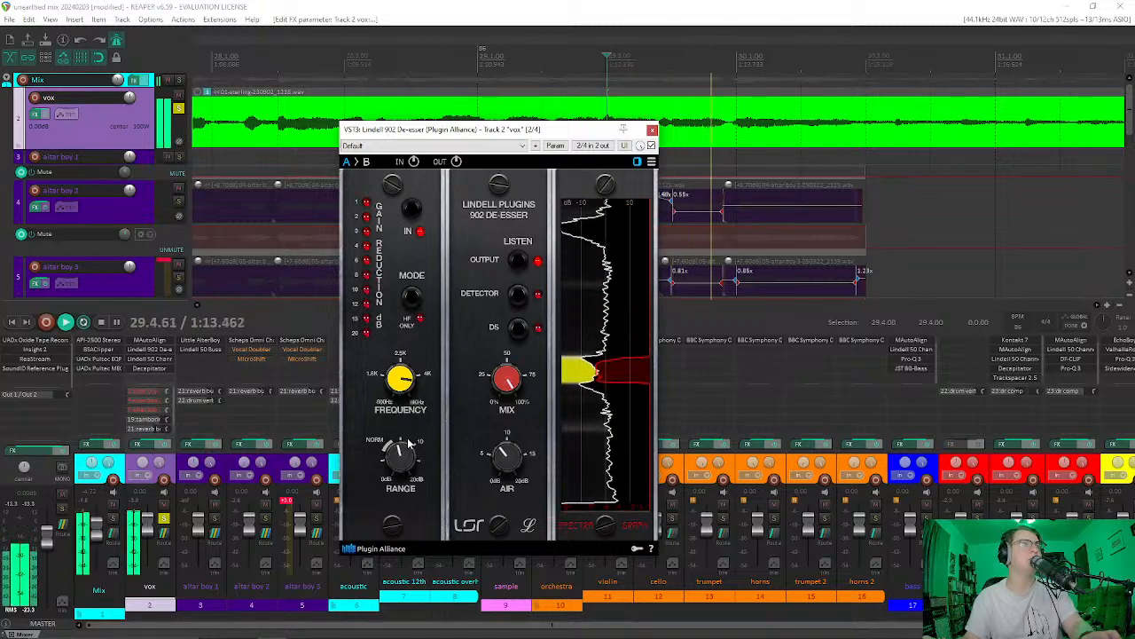
{"action": "key", "text": "space"}
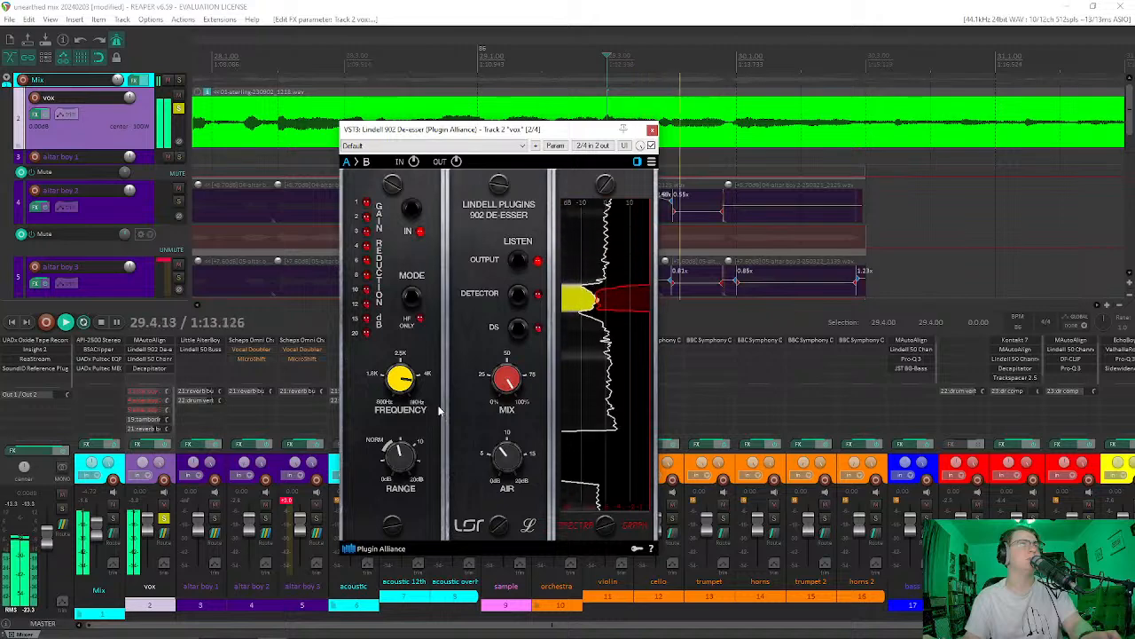
Step: Try raising the vocal de-esser's Air amount slightly and play the phrase from 29.3.00
{"action": "key", "text": "space"}
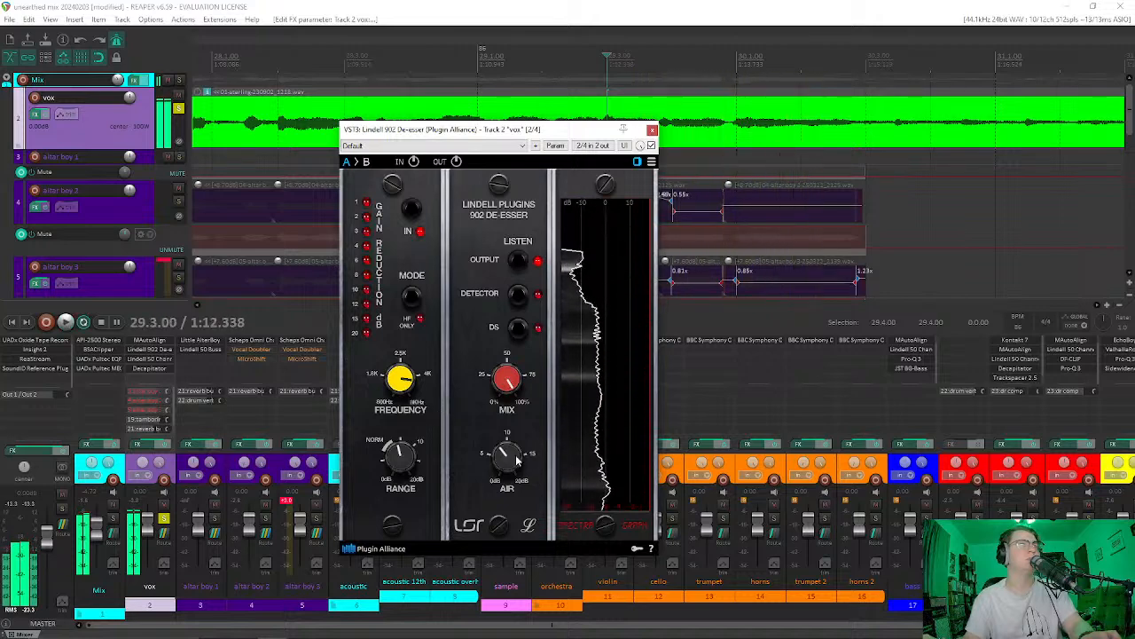
{"action": "mouse_move", "coordinate": [508, 450]}
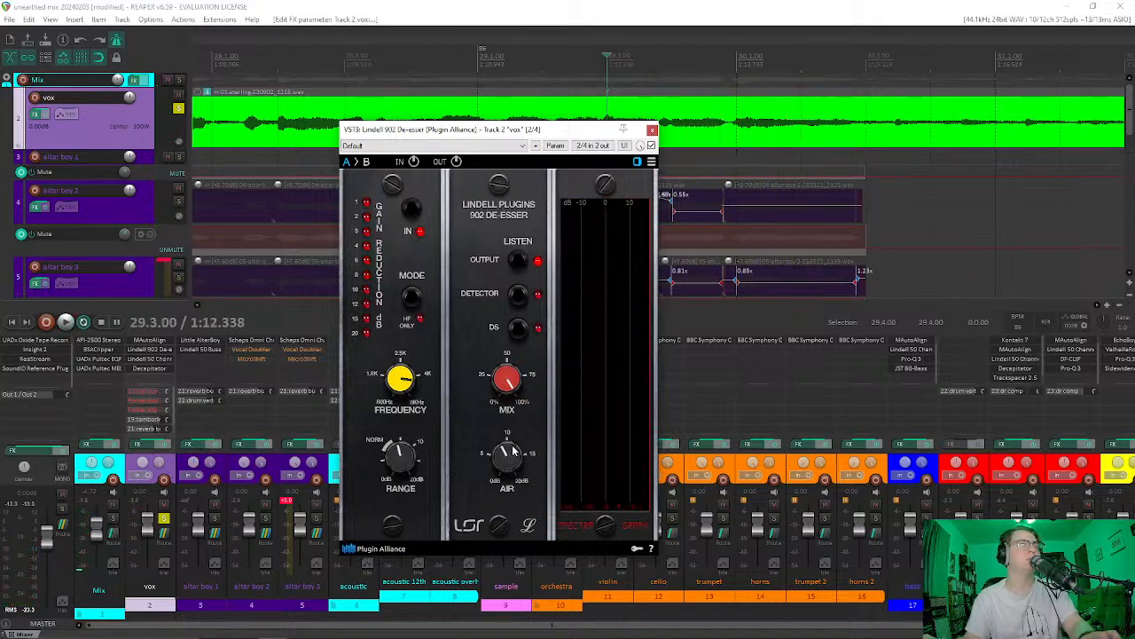
{"action": "key", "text": "space"}
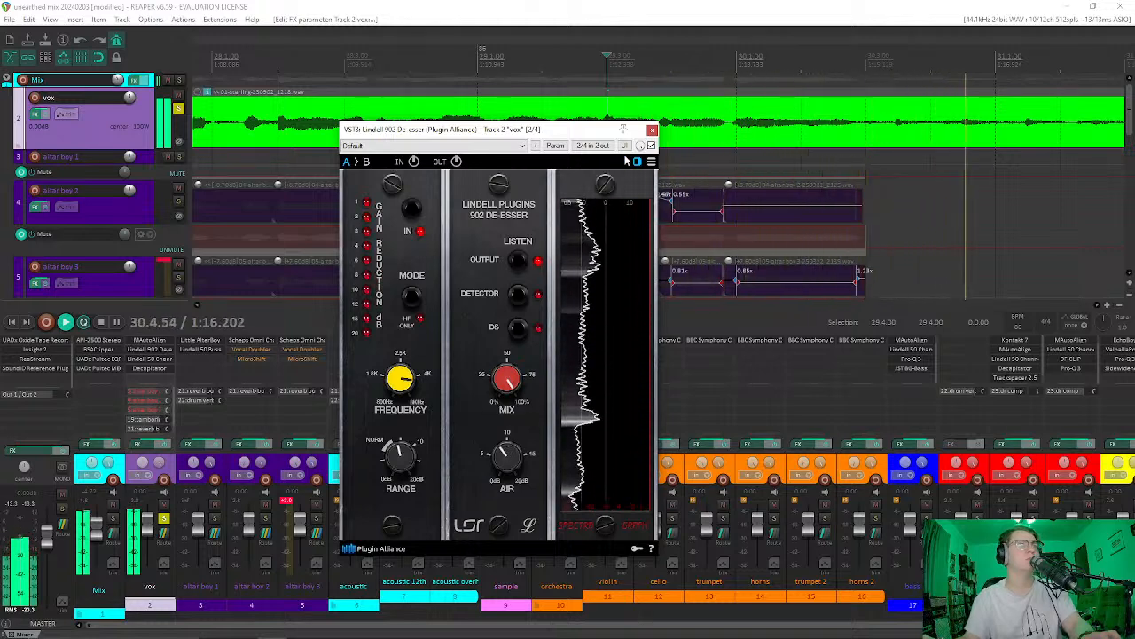
{"action": "key", "text": "space"}
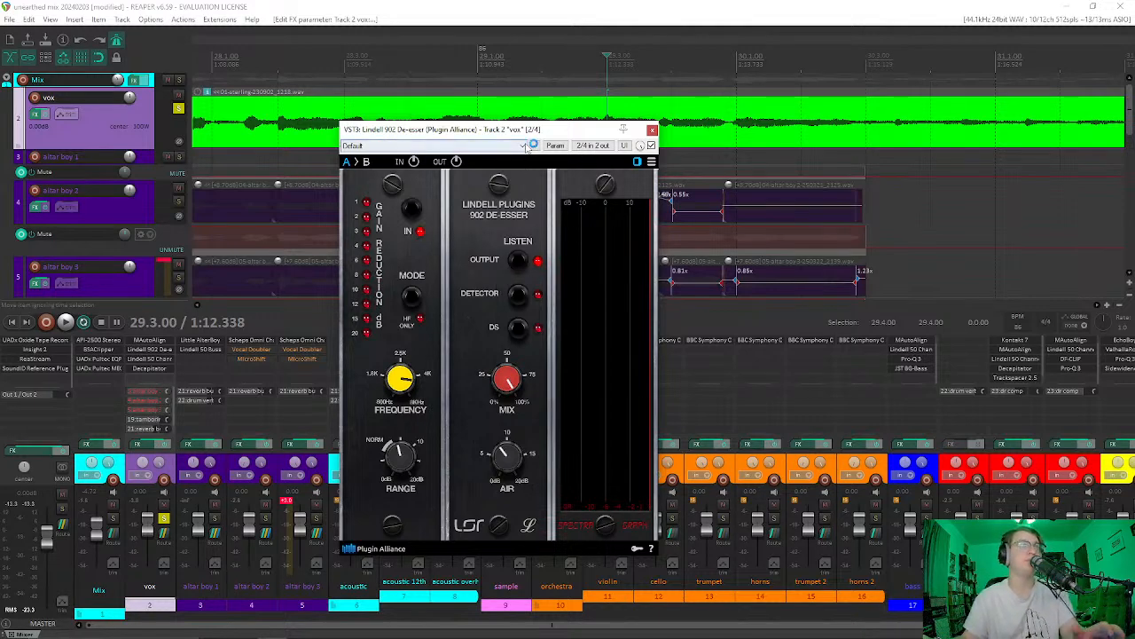
Step: Close the de-esser, clear altar boy 3's clip indicator, and play the mix from 29.2.00 with vox unsoloed
{"action": "left_click", "coordinate": [652, 130]}
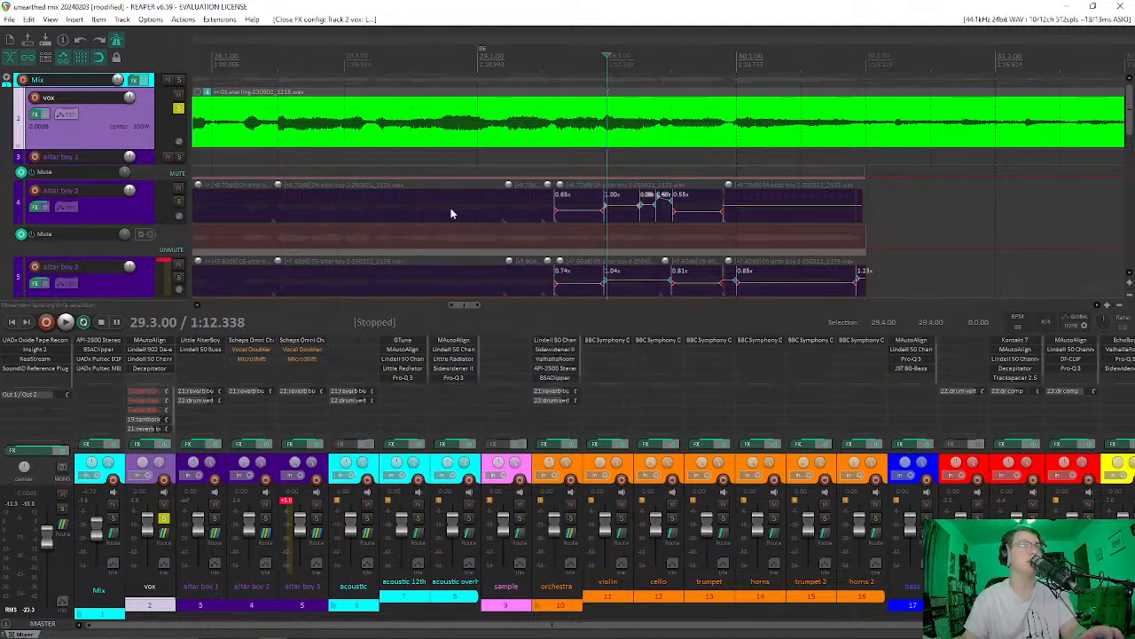
{"action": "left_click", "coordinate": [542, 157]}
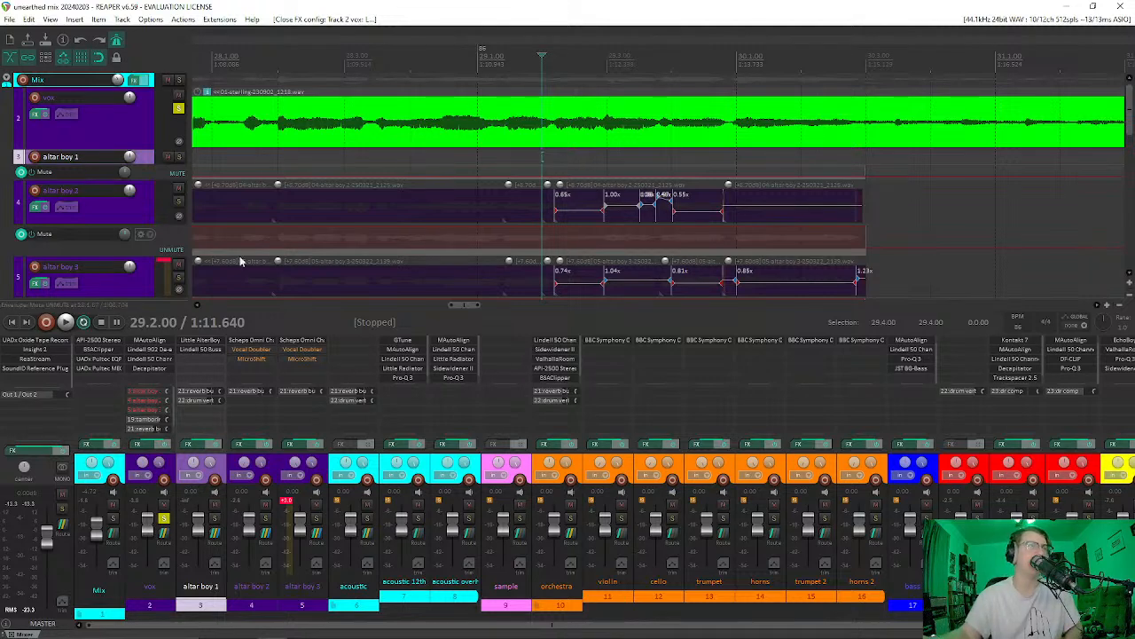
{"action": "left_click", "coordinate": [286, 502]}
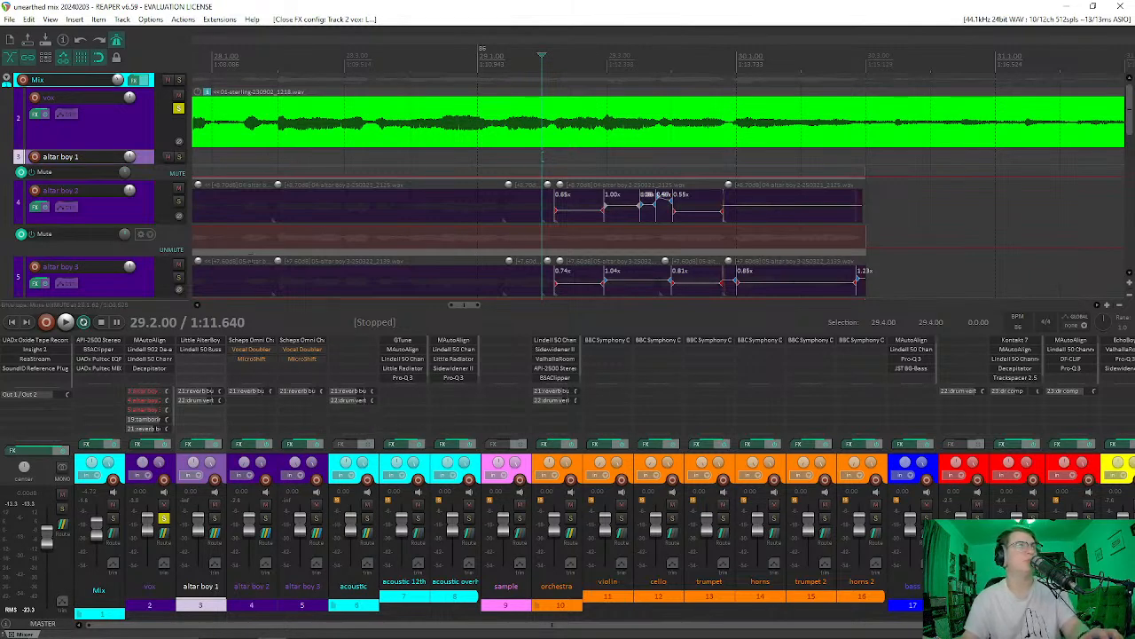
{"action": "left_click", "coordinate": [164, 518]}
{"action": "key", "text": "space"}
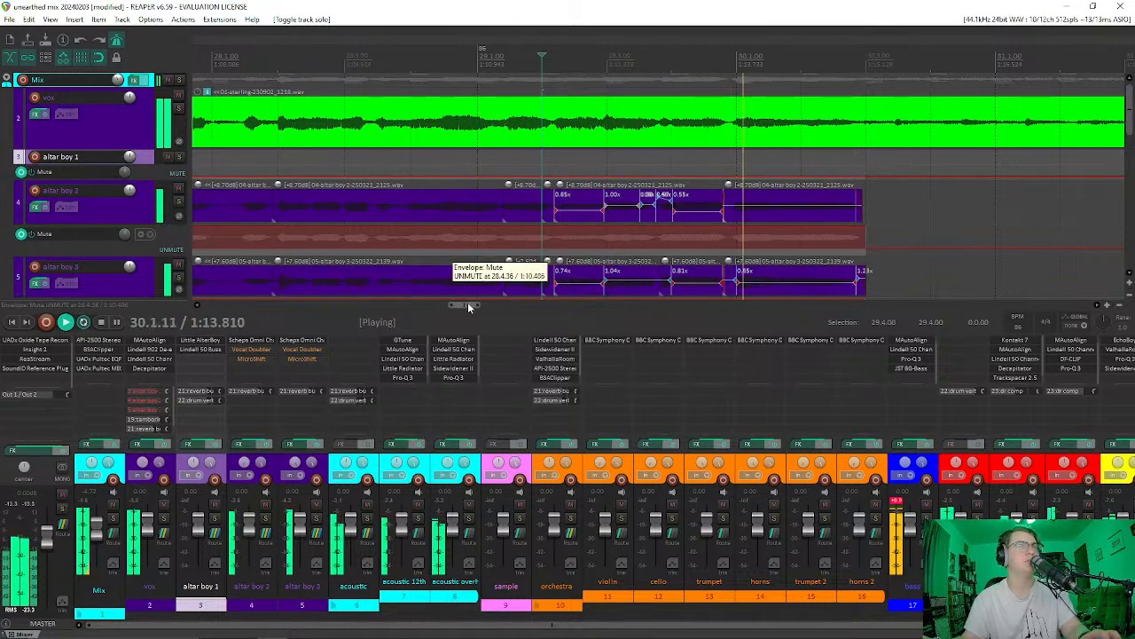
Step: Play the first chorus from 21.3.00 and lower altar boy 2's send to the reverb buss
{"action": "left_click_drag", "start_coordinate": [466, 305], "coordinate": [459, 306]}
{"action": "scroll", "coordinate": [499, 213], "scroll_direction": "down", "scroll_amount": 2}
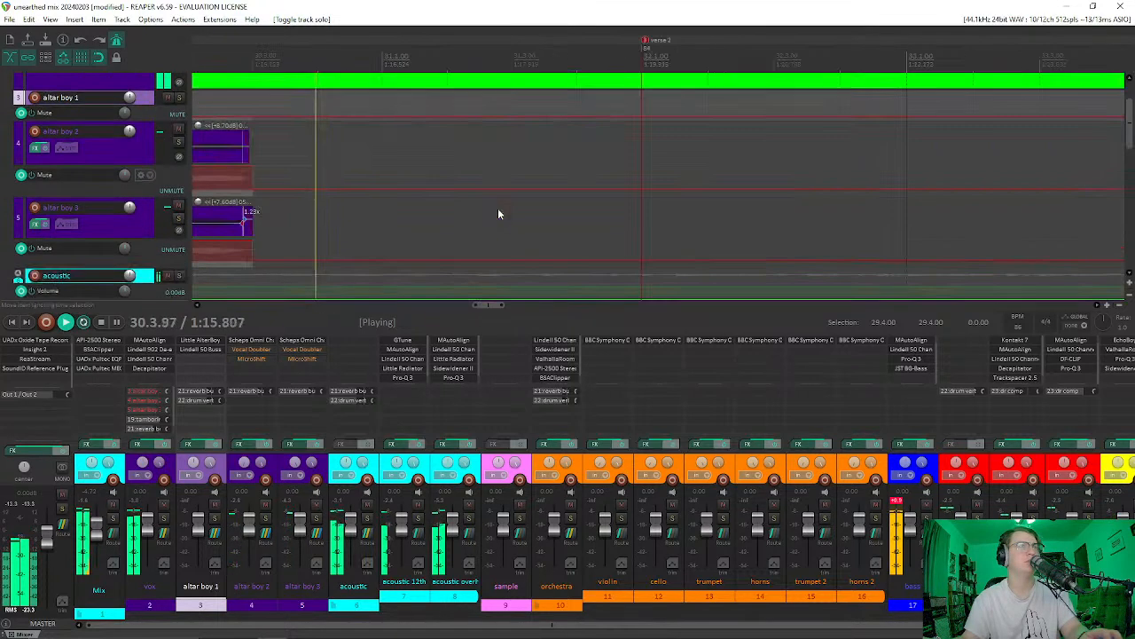
{"action": "scroll", "coordinate": [511, 233], "scroll_direction": "down", "scroll_amount": 8}
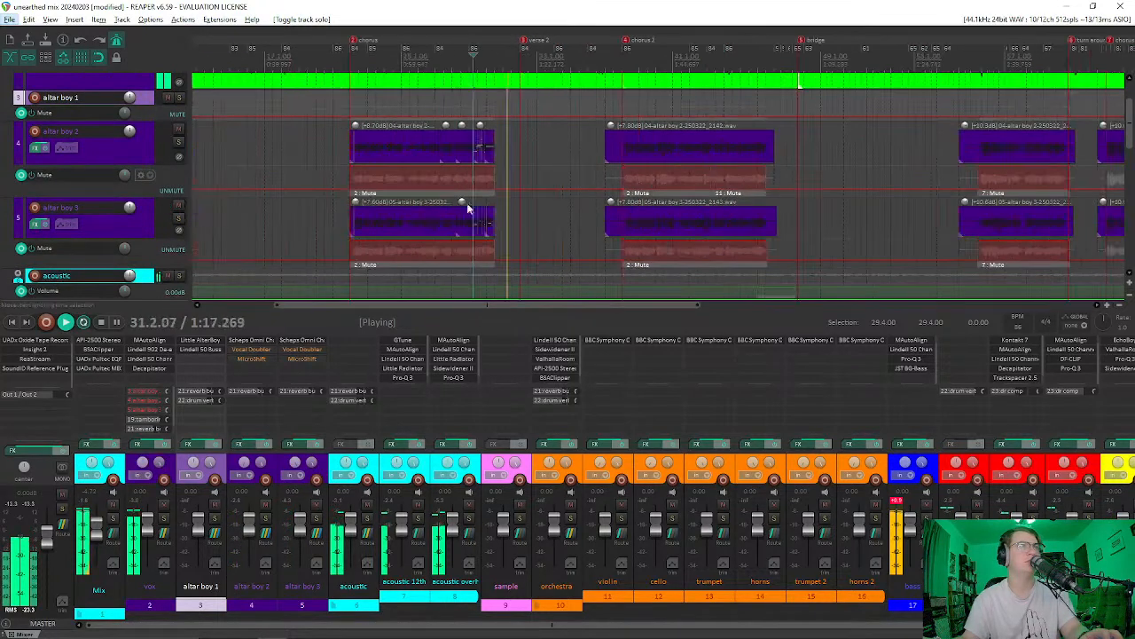
{"action": "left_click", "coordinate": [342, 99]}
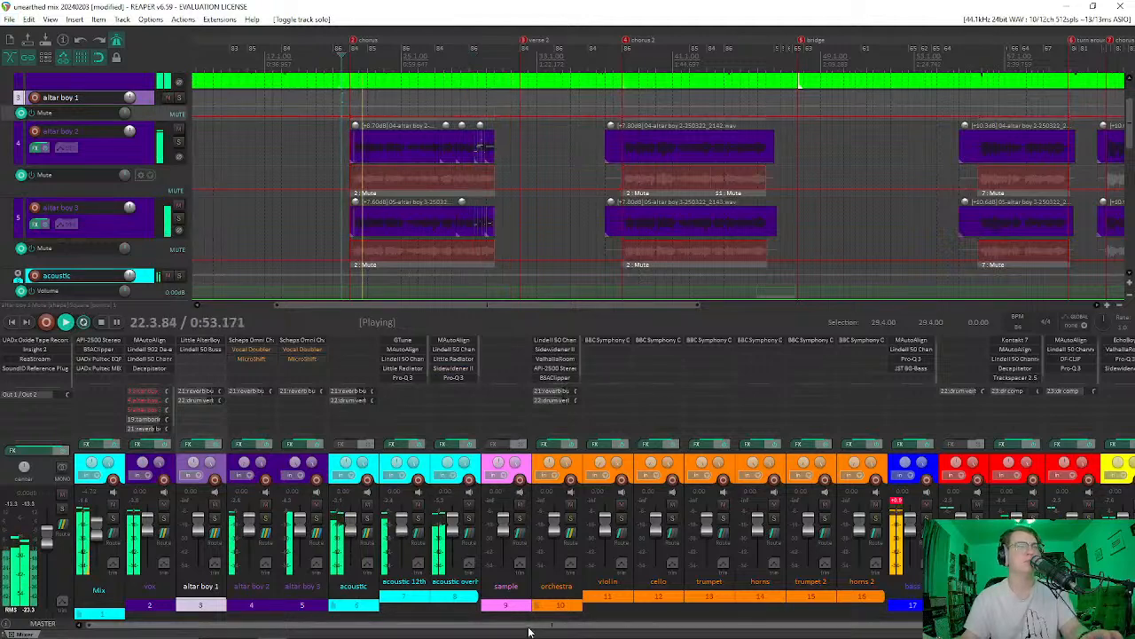
{"action": "left_click_drag", "start_coordinate": [530, 627], "coordinate": [553, 628]}
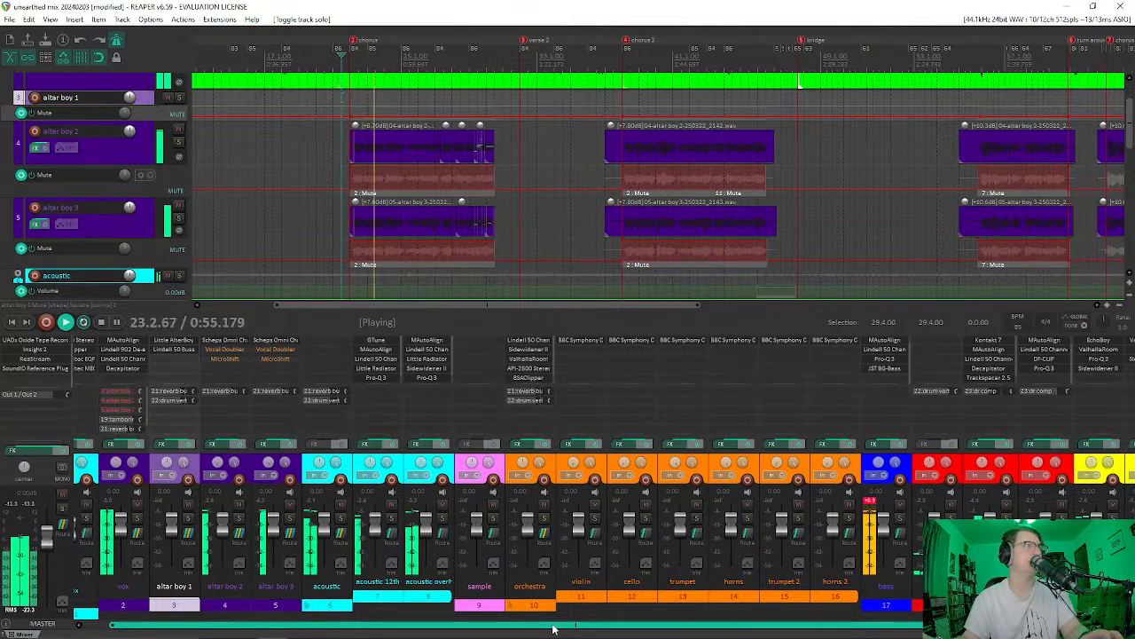
{"action": "left_click_drag", "start_coordinate": [244, 390], "coordinate": [244, 400]}
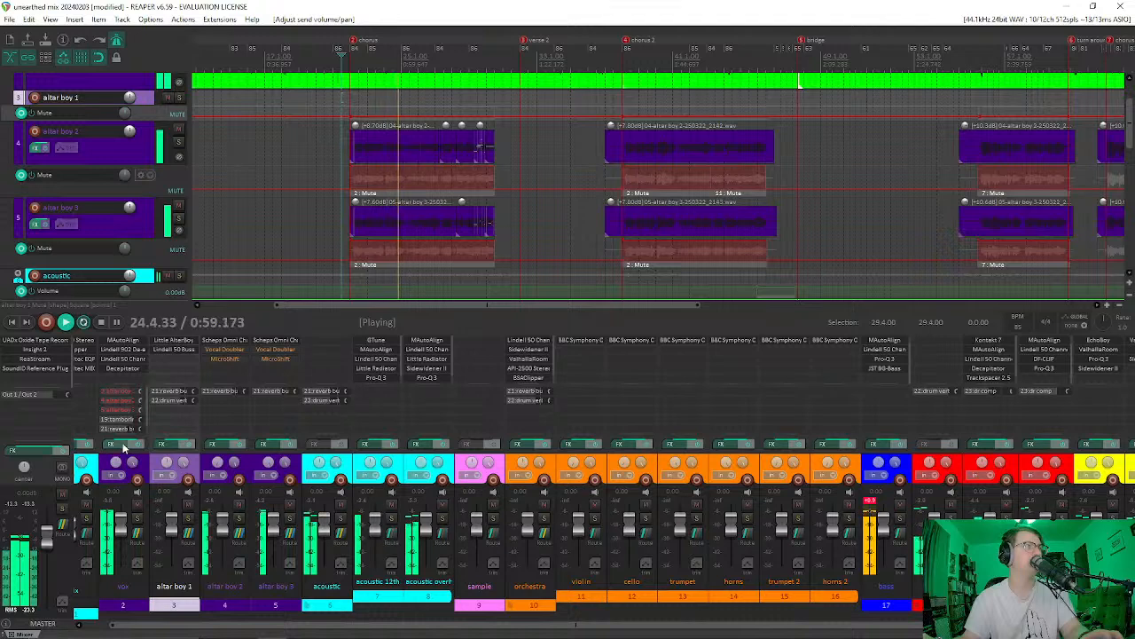
Step: Delete the three muted altar boy sends from the vox track
{"action": "left_click", "coordinate": [120, 394], "text": "alt"}
{"action": "left_click", "coordinate": [120, 394], "text": "alt"}
{"action": "left_click", "coordinate": [123, 395], "text": "alt"}
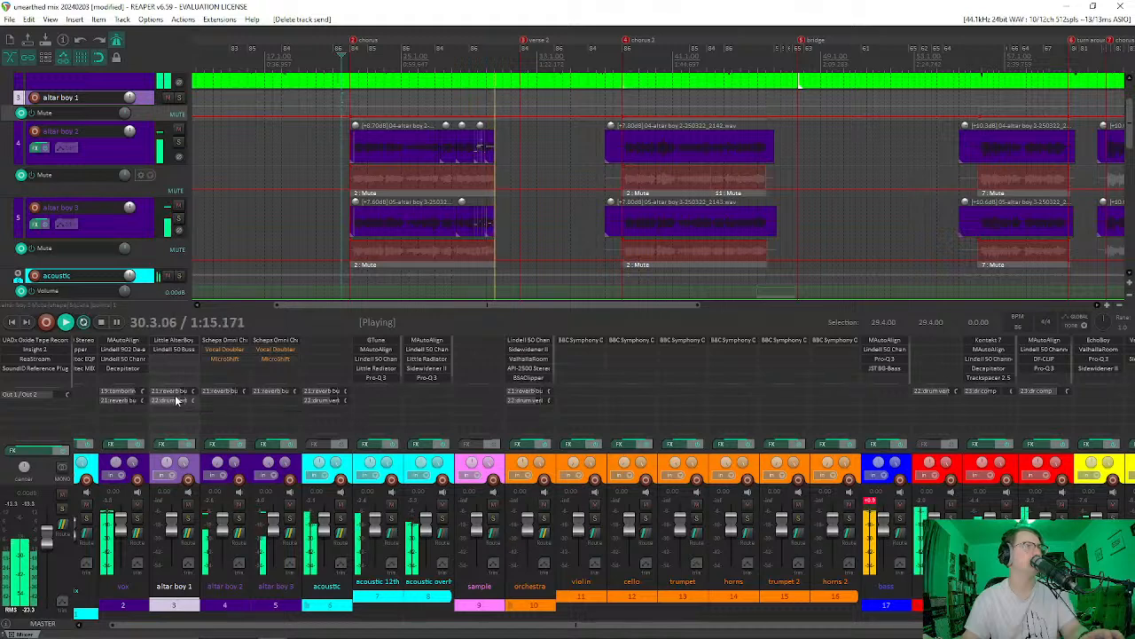
Step: Stop playback and remove the altar boy 1 track from the project
{"action": "key", "text": "space"}
{"action": "right_click", "coordinate": [179, 611]}
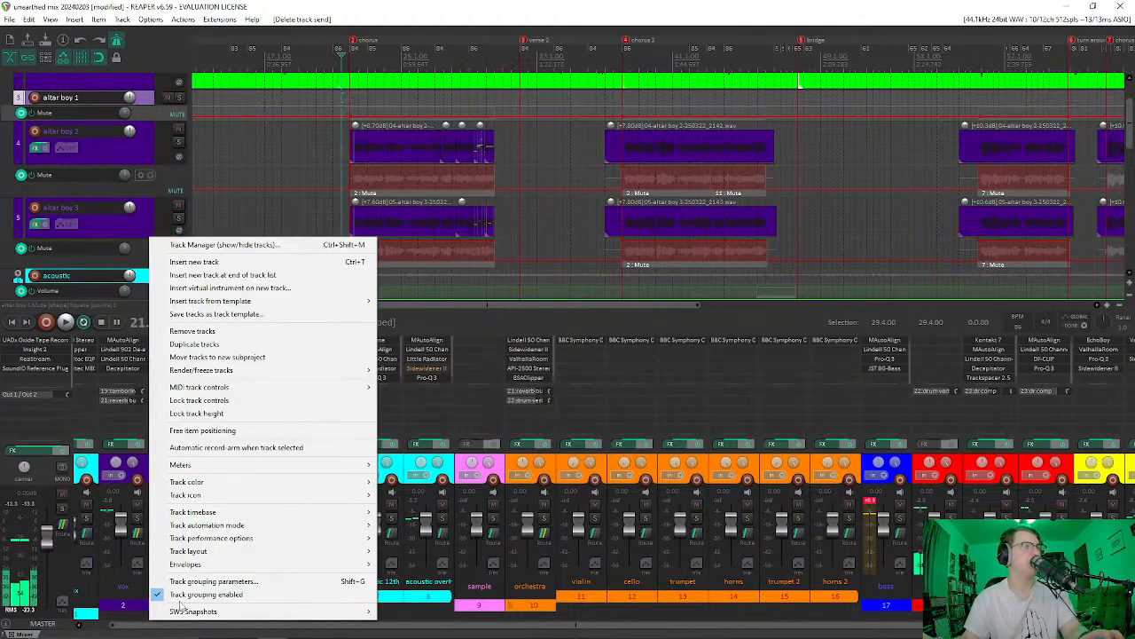
{"action": "left_click", "coordinate": [193, 331]}
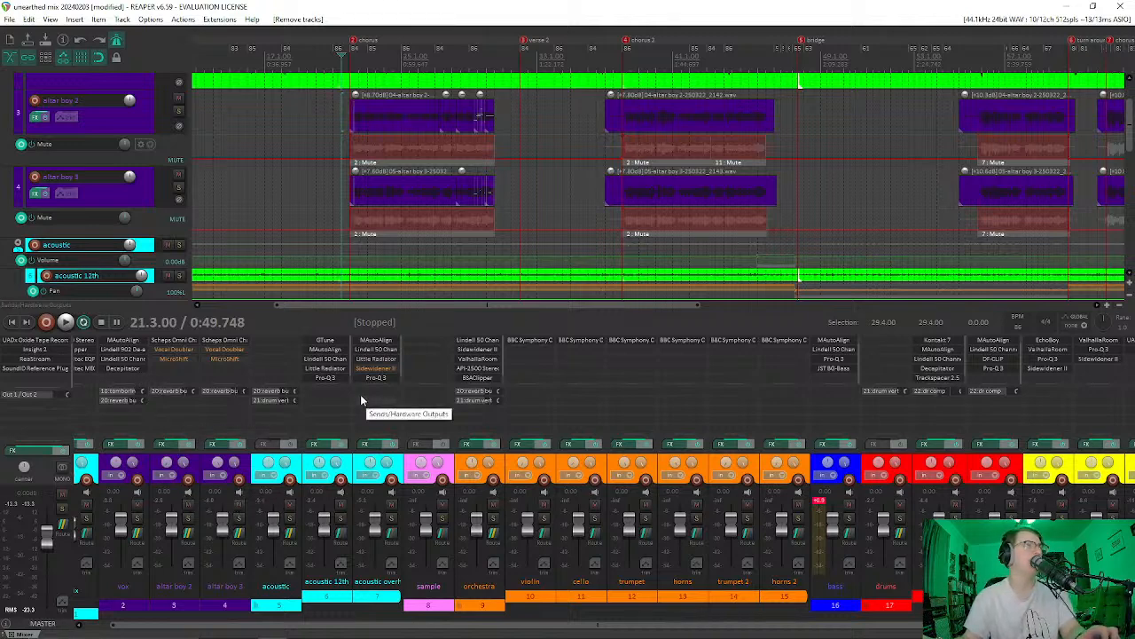
Step: Slightly raise the vox track's send to the reverb buss and play the first chorus from 21.3.00
{"action": "scroll", "coordinate": [396, 293], "scroll_direction": "up", "scroll_amount": 2}
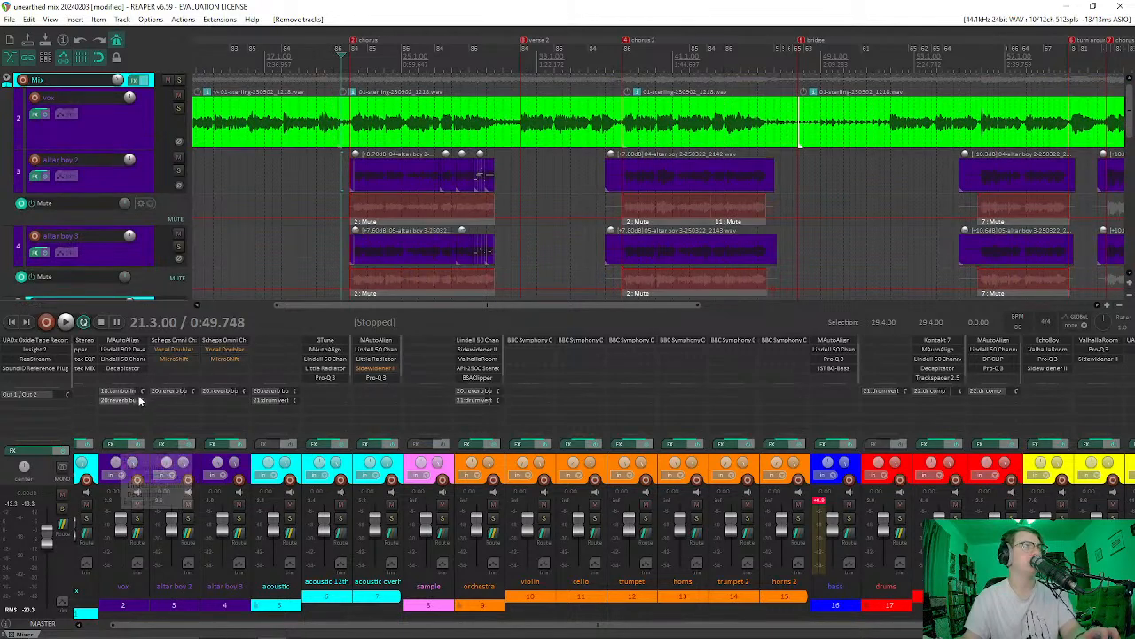
{"action": "left_click_drag", "start_coordinate": [144, 401], "coordinate": [147, 399]}
{"action": "key", "text": "space"}
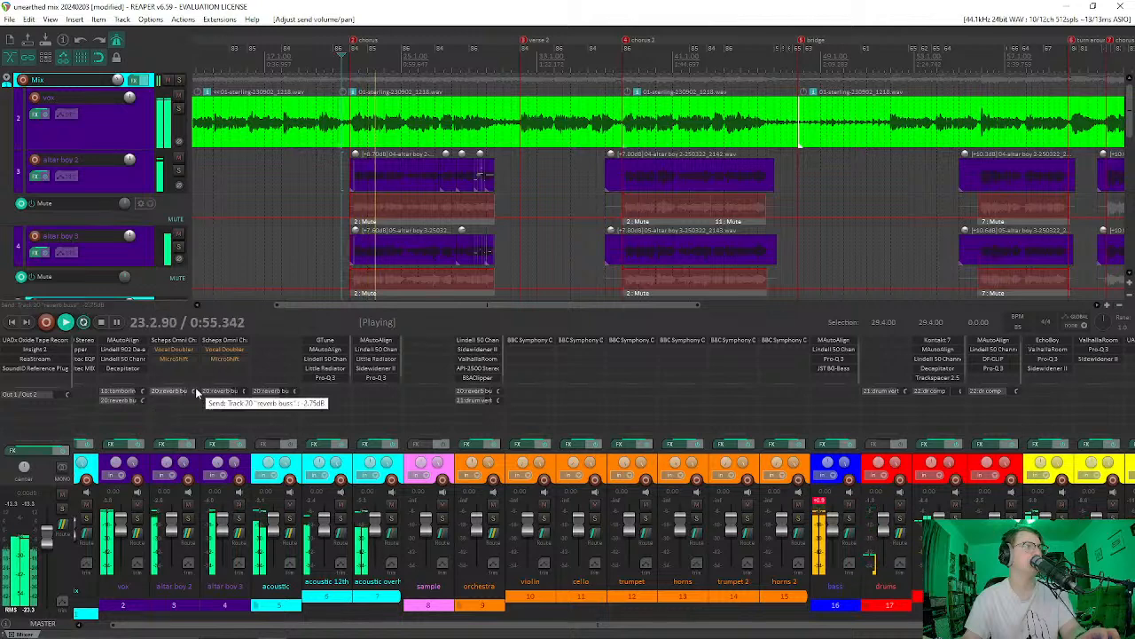
Step: Set the vox track's send to the reverb buss to -3.82 dB and check the vox in solo
{"action": "left_click", "coordinate": [141, 400]}
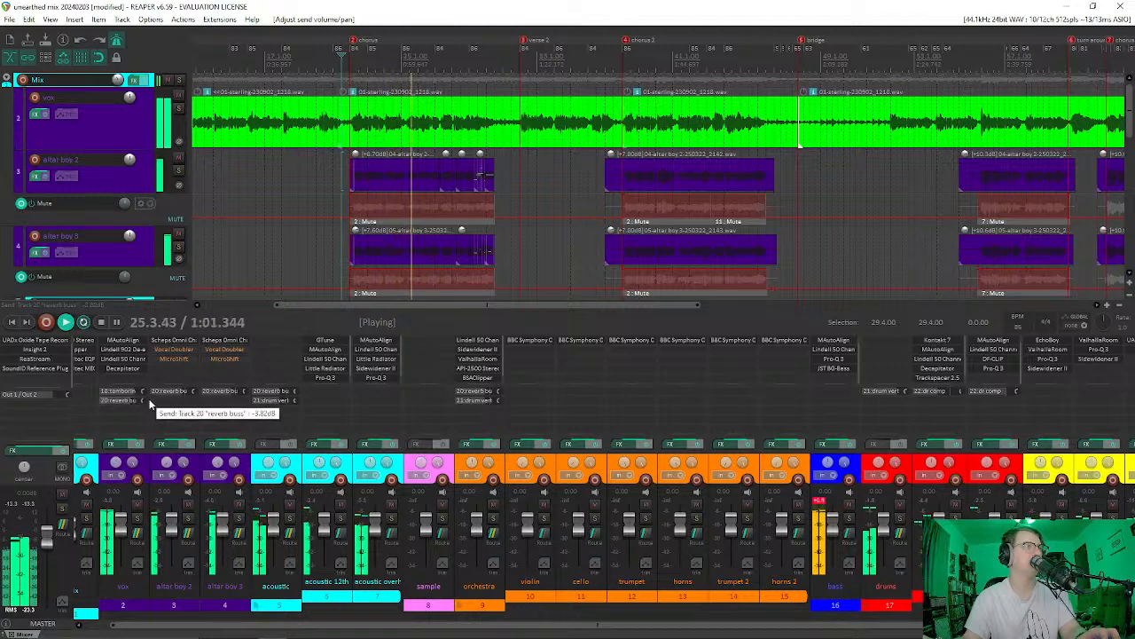
{"action": "left_click", "coordinate": [137, 519]}
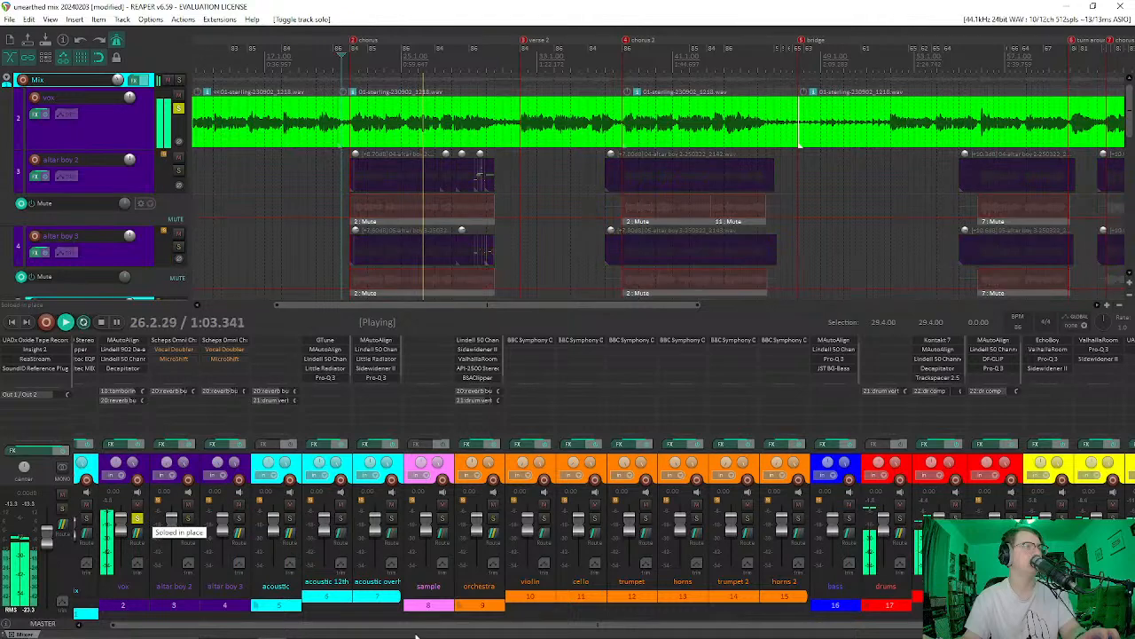
{"action": "left_click_drag", "start_coordinate": [164, 625], "coordinate": [201, 625]}
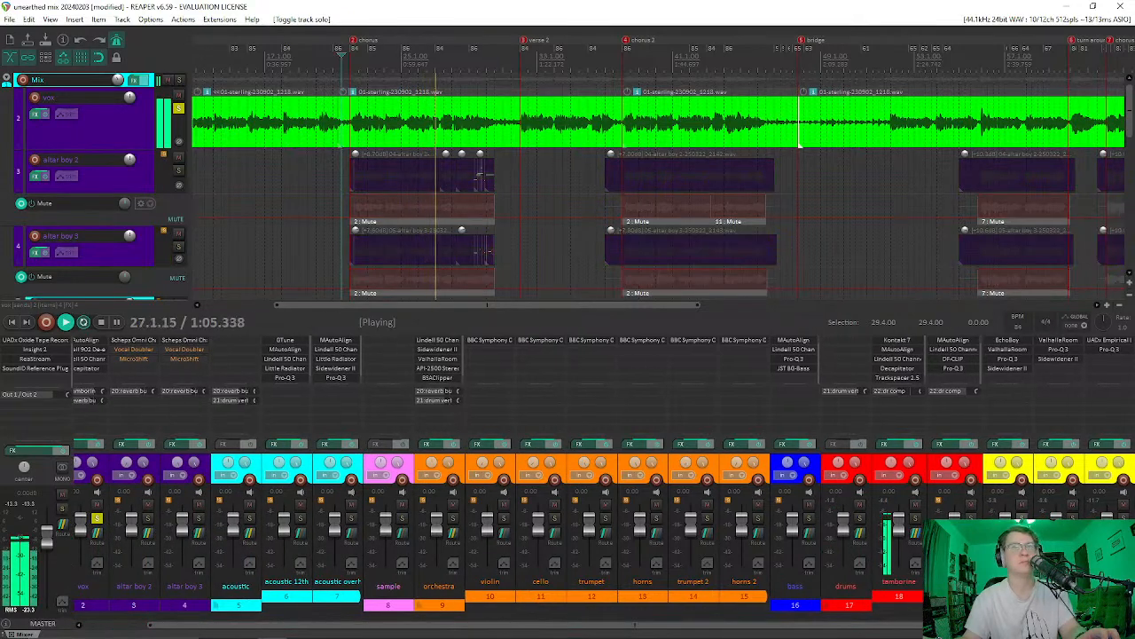
{"action": "left_click", "coordinate": [97, 519]}
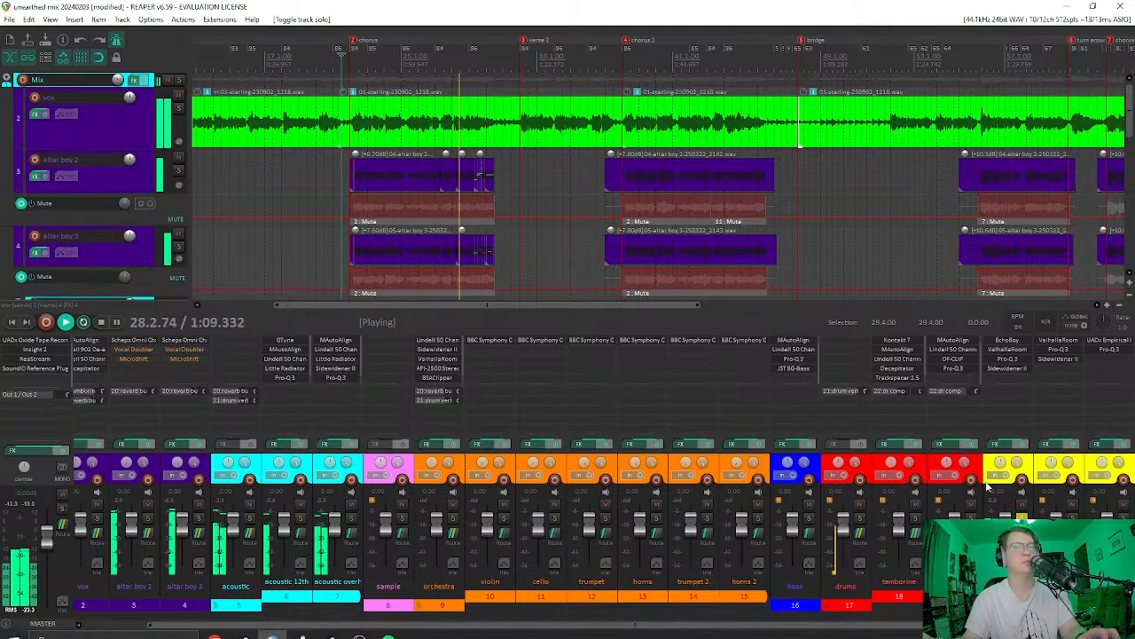
Step: Set ValhallaRoom's Early Send on the reverb buss to 0.22, then take the buss out of solo and stop playback
{"action": "left_click", "coordinate": [1014, 351]}
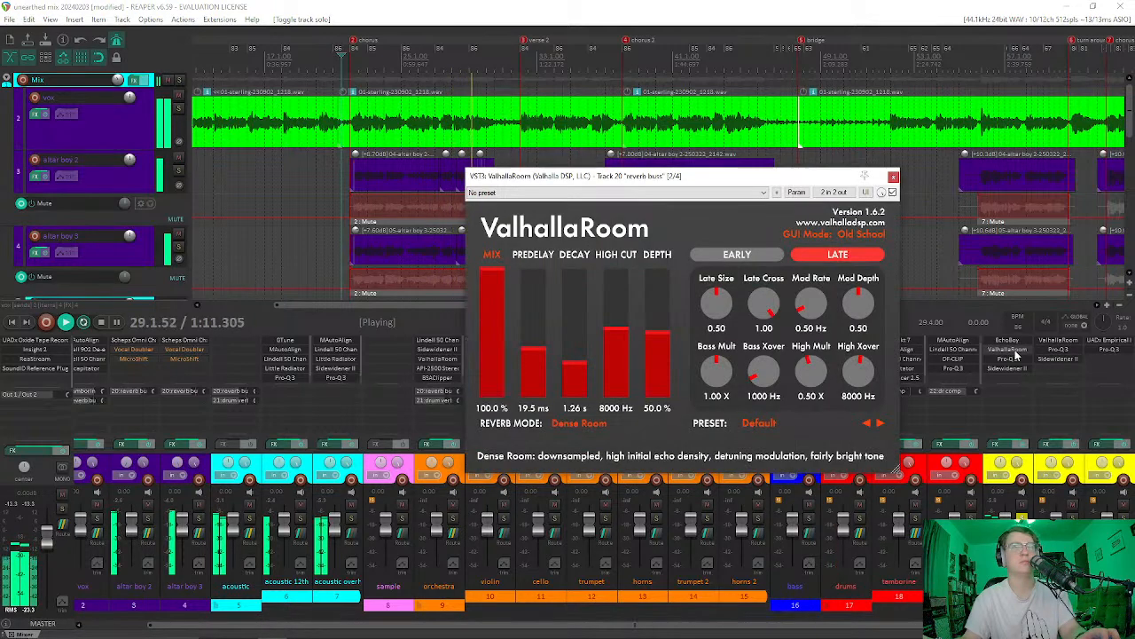
{"action": "left_click", "coordinate": [733, 255]}
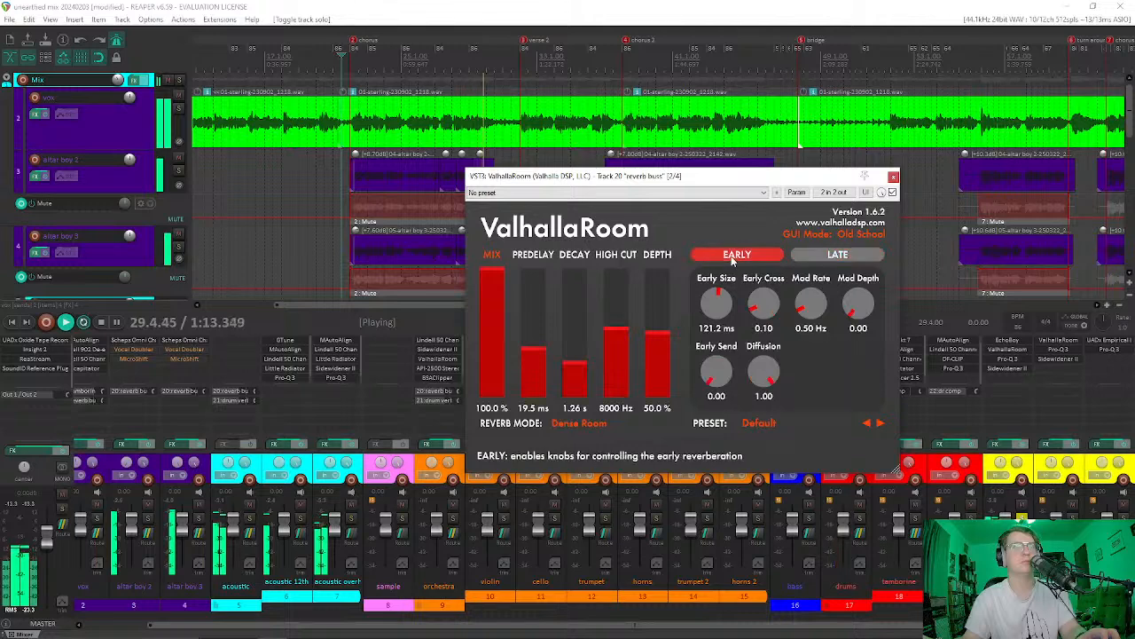
{"action": "left_click_drag", "start_coordinate": [736, 371], "coordinate": [735, 351]}
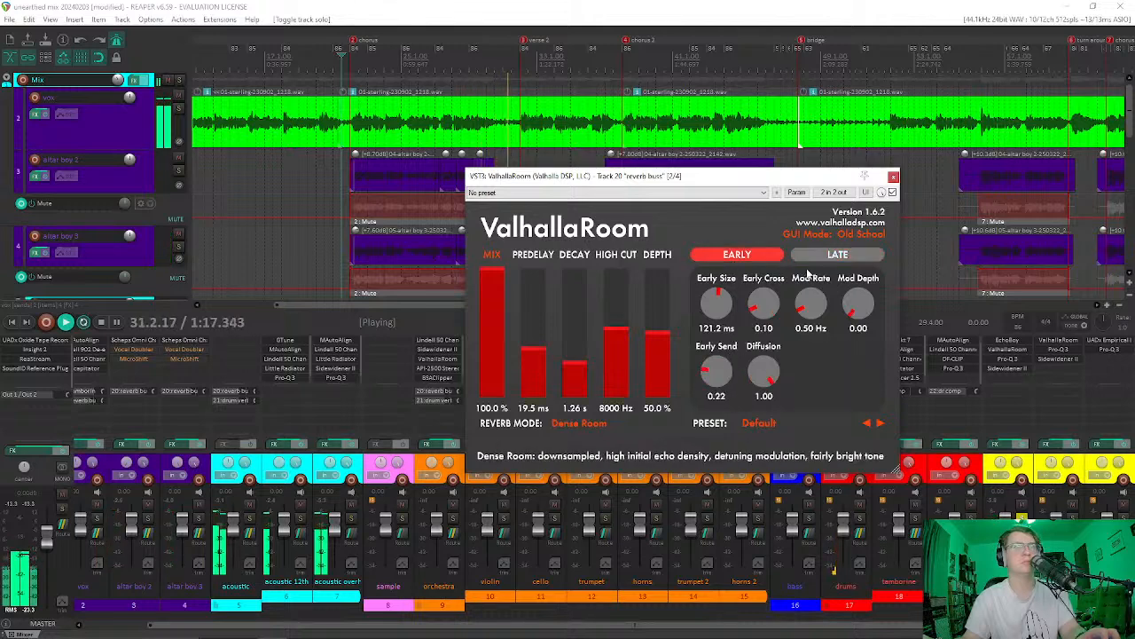
{"action": "left_click", "coordinate": [834, 255]}
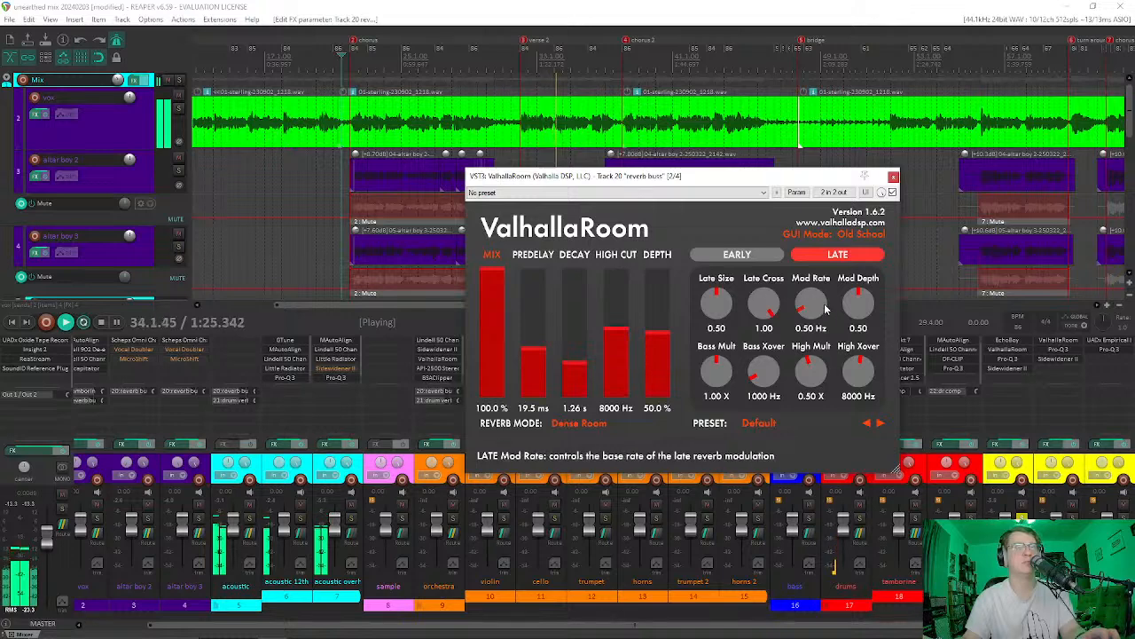
{"action": "left_click", "coordinate": [728, 256]}
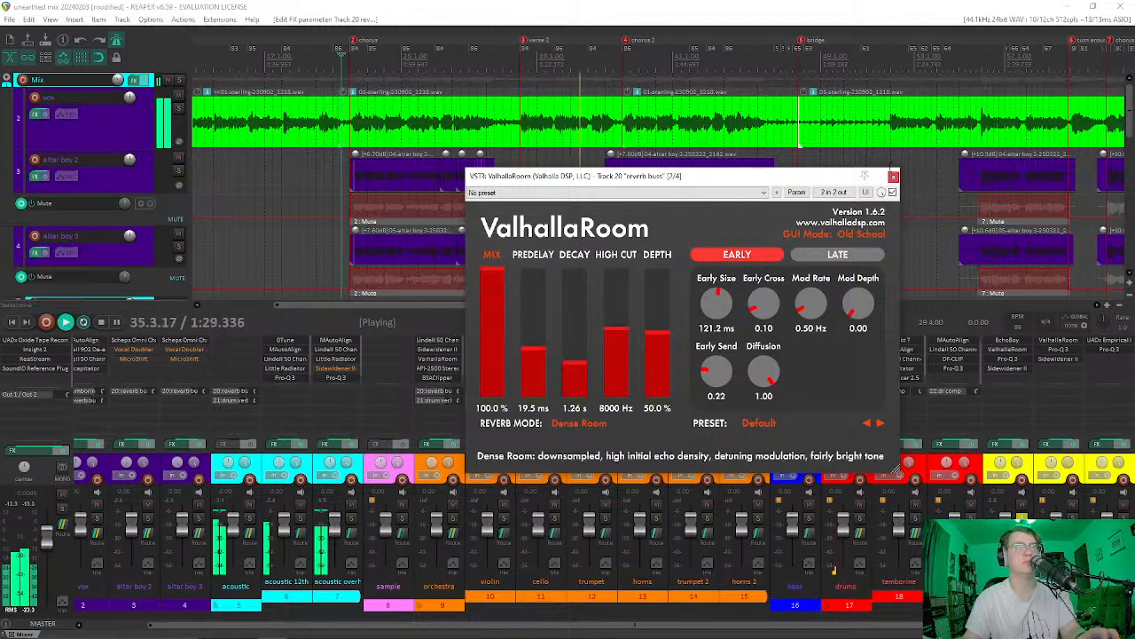
{"action": "left_click", "coordinate": [893, 176]}
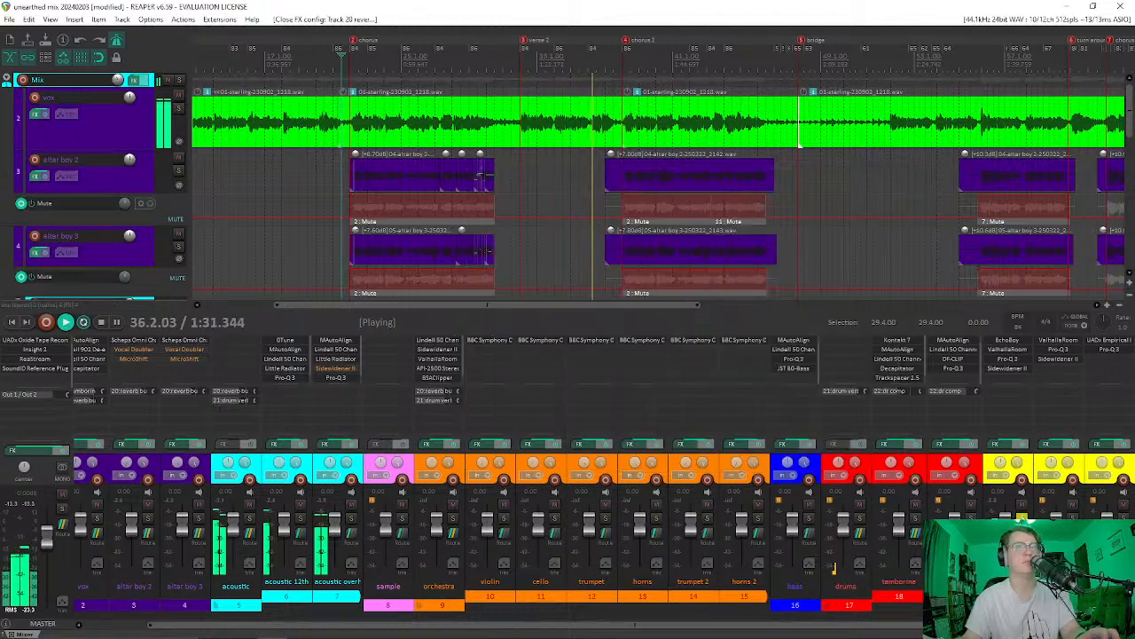
{"action": "left_click", "coordinate": [1022, 517]}
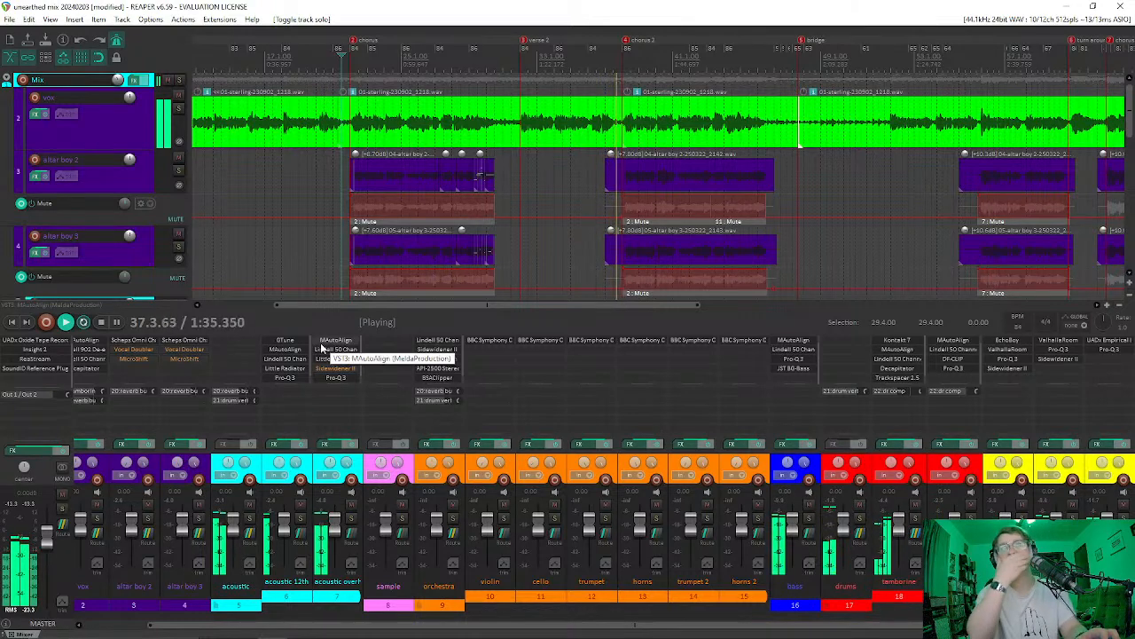
{"action": "key", "text": "space"}
{"action": "left_click_drag", "start_coordinate": [418, 626], "coordinate": [332, 618]}
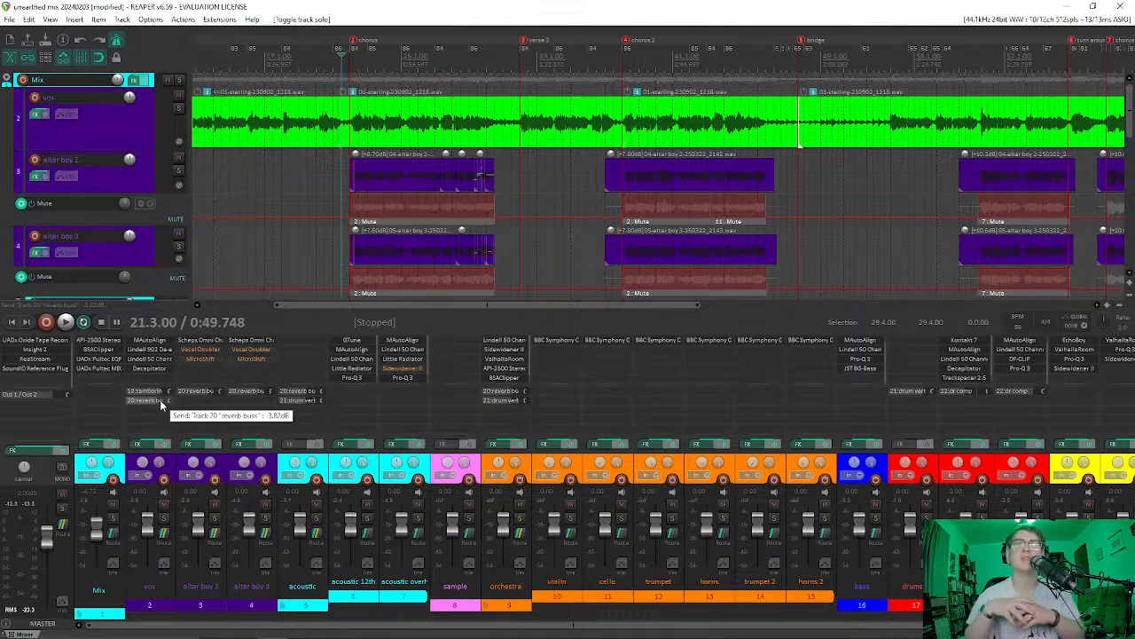
Step: Hide the mixer and play the lead-in to chorus 2 from 36.4.00
{"action": "left_click", "coordinate": [580, 158]}
{"action": "key", "text": "ctrl+s"}
{"action": "left_click", "coordinate": [596, 165]}
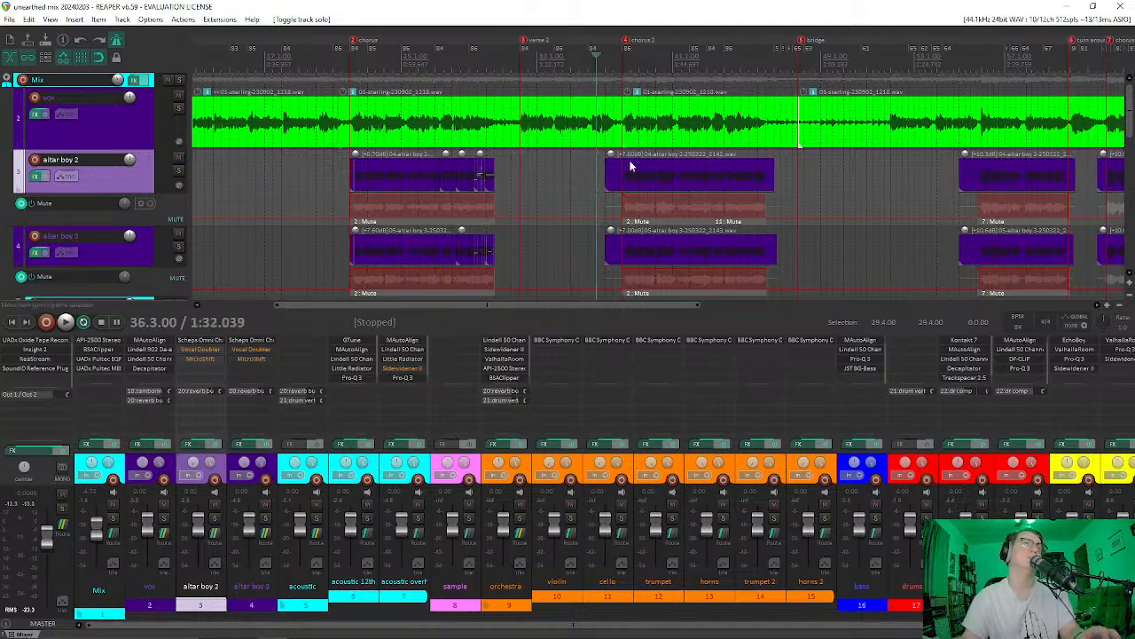
{"action": "scroll", "coordinate": [532, 190], "scroll_direction": "down", "scroll_amount": 3}
{"action": "scroll", "coordinate": [523, 177], "scroll_direction": "up", "scroll_amount": 5}
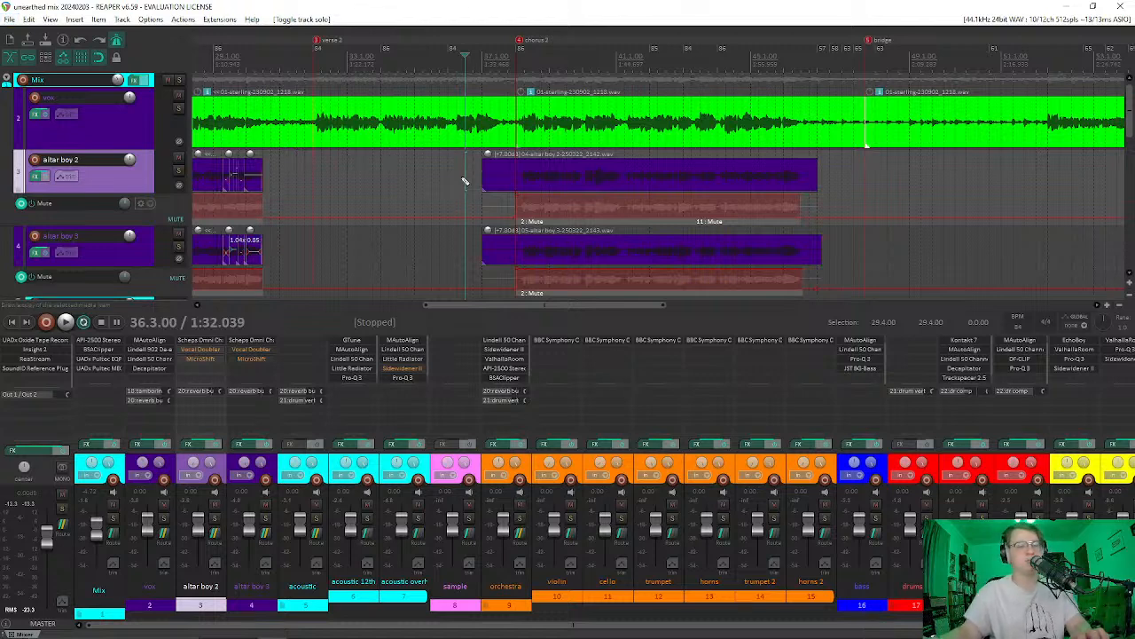
{"action": "scroll", "coordinate": [522, 171], "scroll_direction": "down", "scroll_amount": 3}
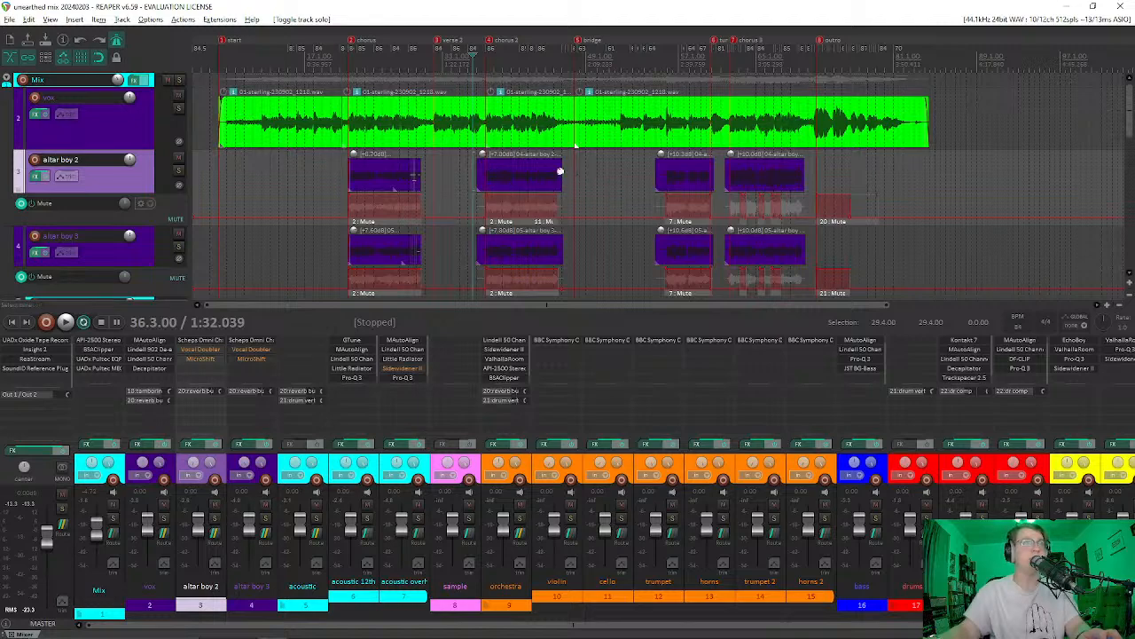
{"action": "scroll", "coordinate": [463, 188], "scroll_direction": "up", "scroll_amount": 4}
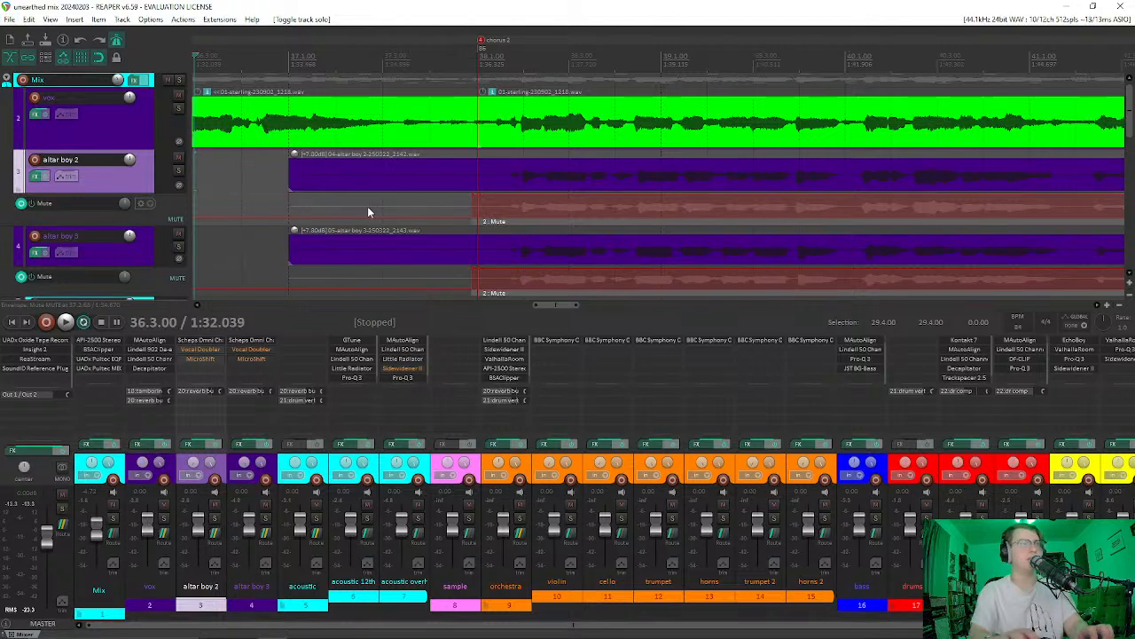
{"action": "left_click", "coordinate": [258, 186]}
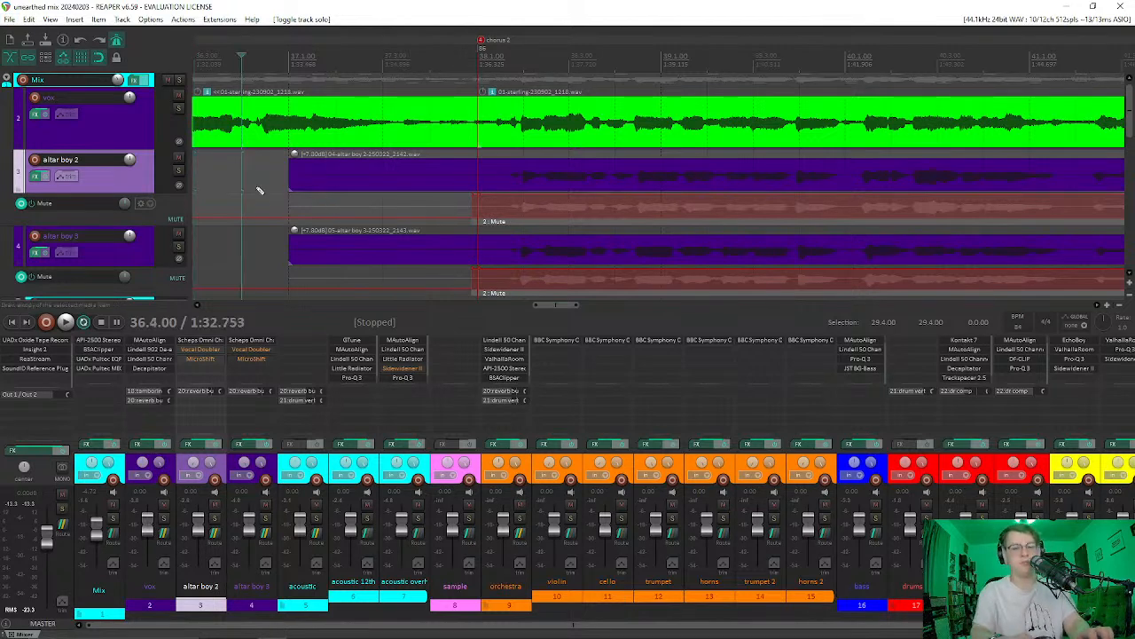
{"action": "key", "text": "ctrl+m"}
{"action": "key", "text": "space"}
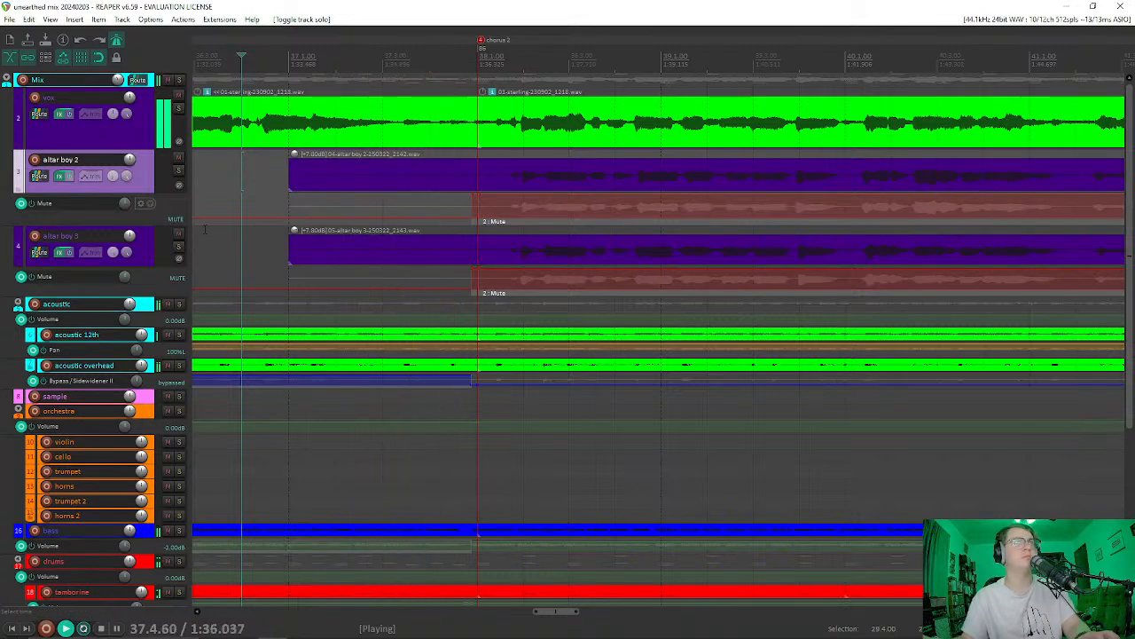
{"action": "key", "text": "space"}
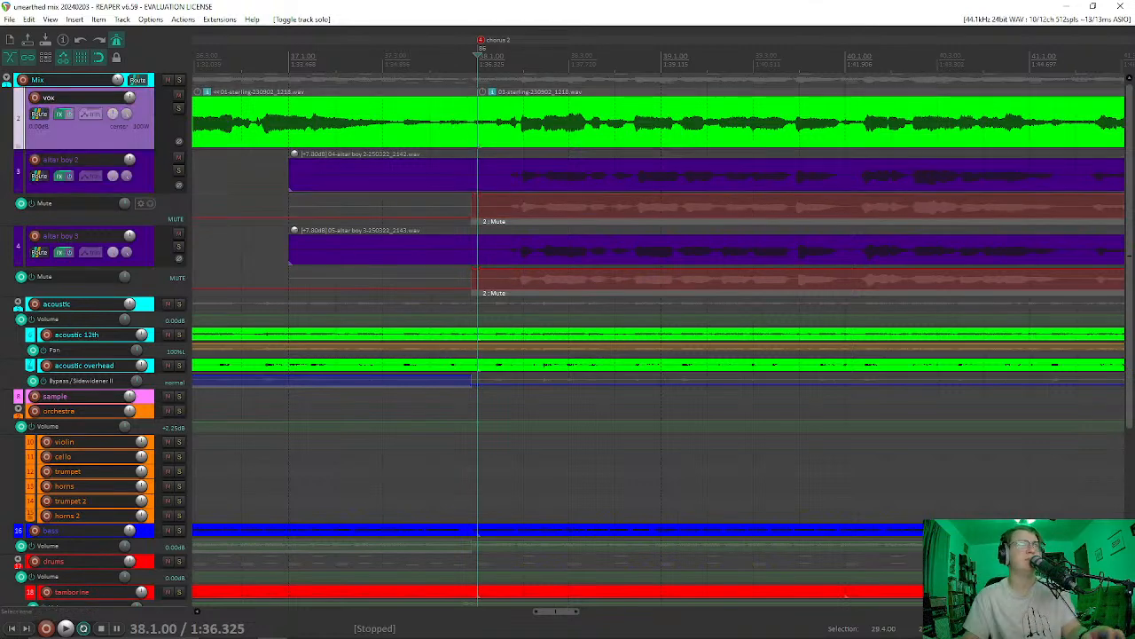
Step: Inspect the altar boy 2 waveform at the start of chorus 2 and listen to it from 38.1.00
{"action": "left_click", "coordinate": [486, 180]}
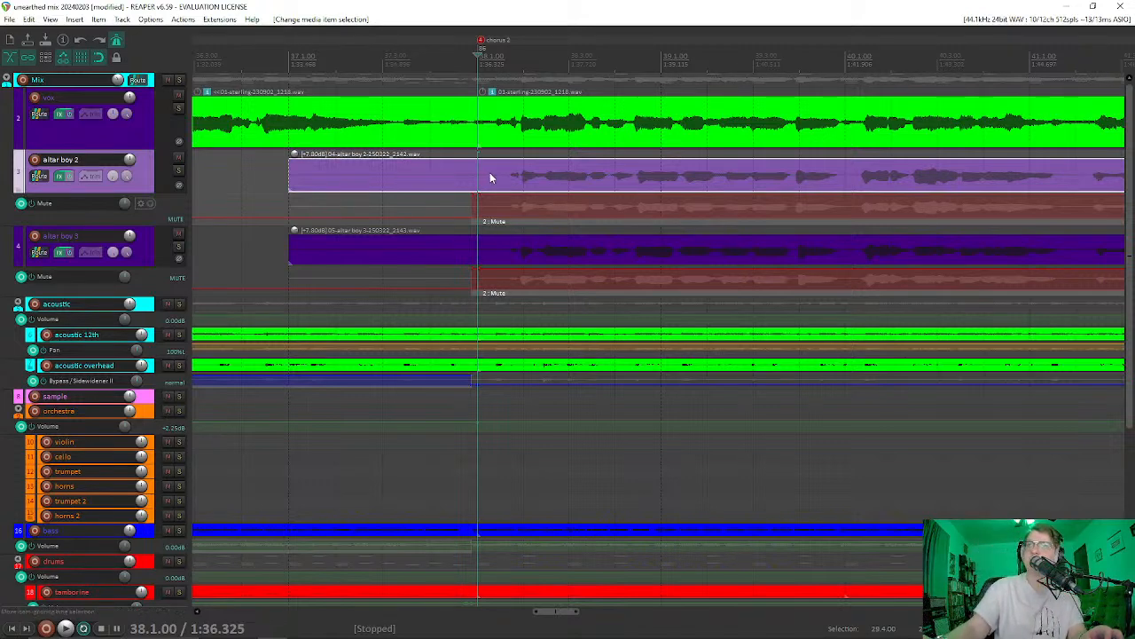
{"action": "scroll", "coordinate": [522, 187], "scroll_direction": "up", "scroll_amount": 6}
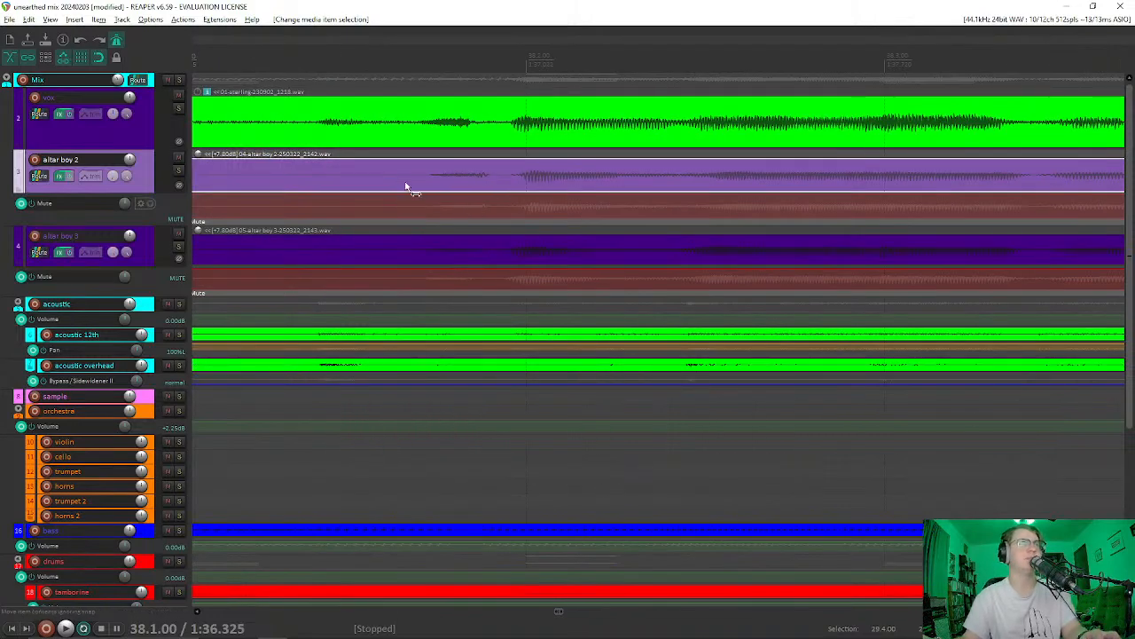
{"action": "scroll", "coordinate": [416, 183], "scroll_direction": "down", "scroll_amount": 3}
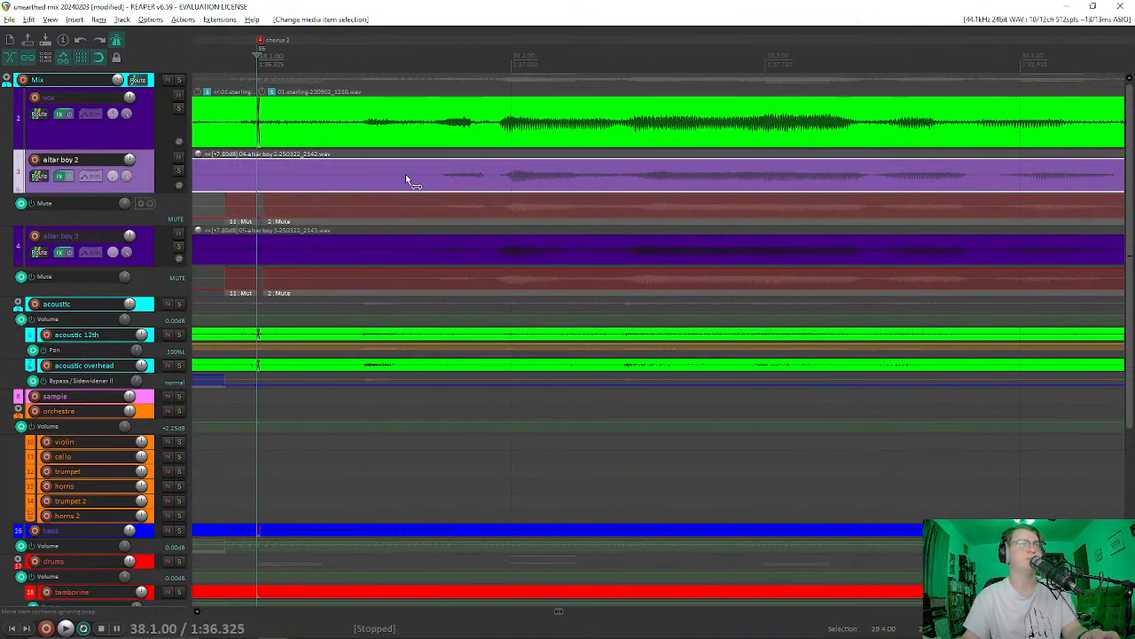
{"action": "scroll", "coordinate": [405, 174], "scroll_direction": "down", "scroll_amount": 3}
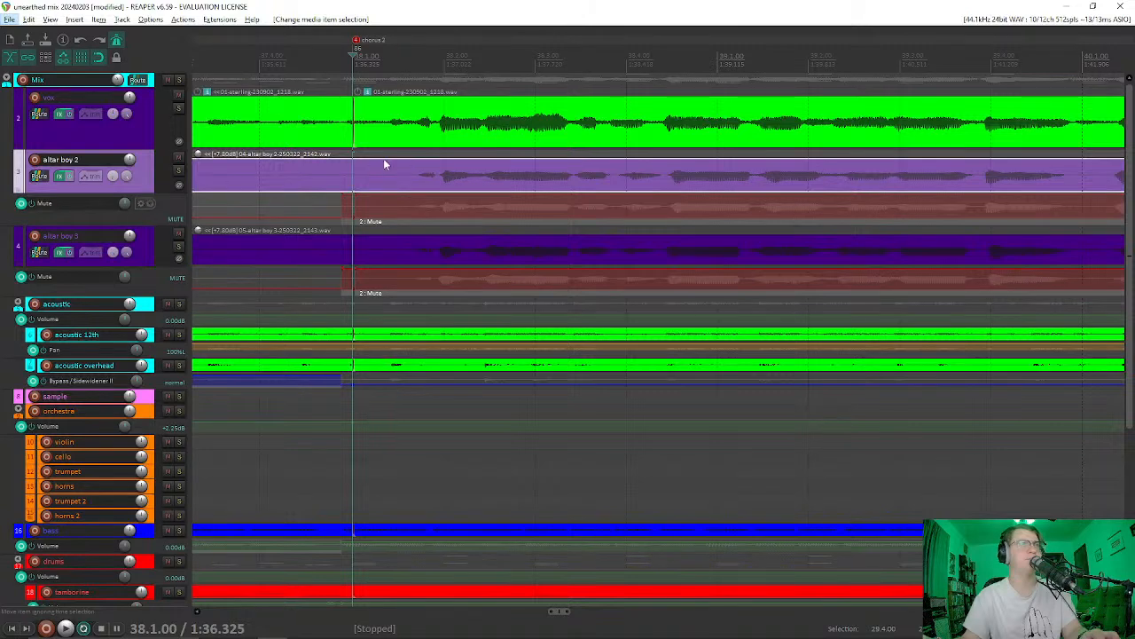
{"action": "key", "text": "space"}
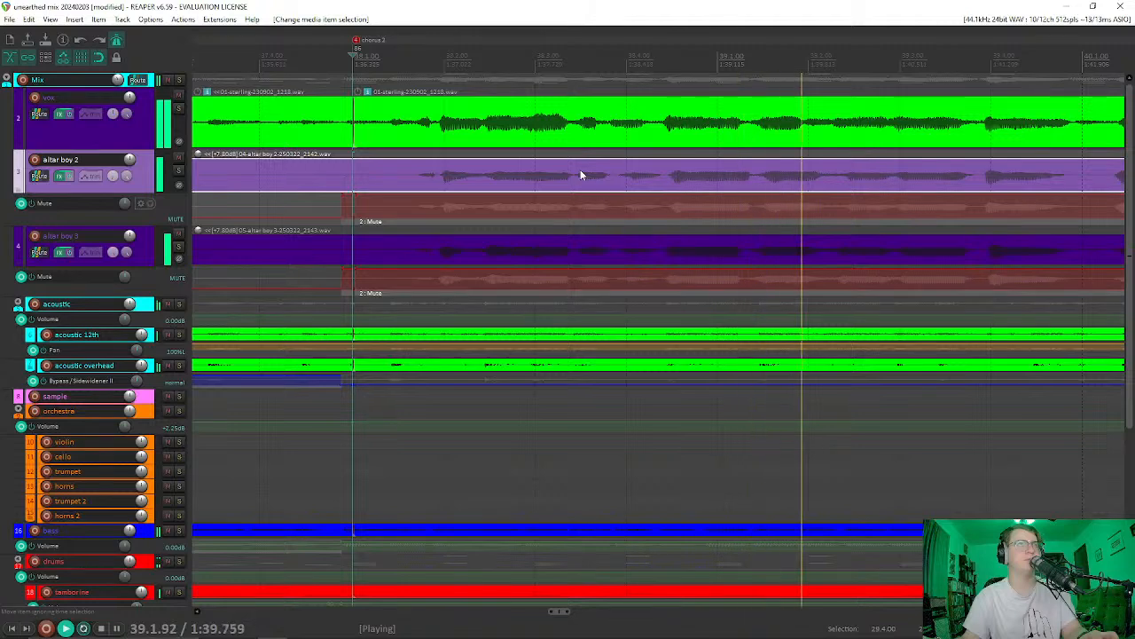
{"action": "key", "text": "space"}
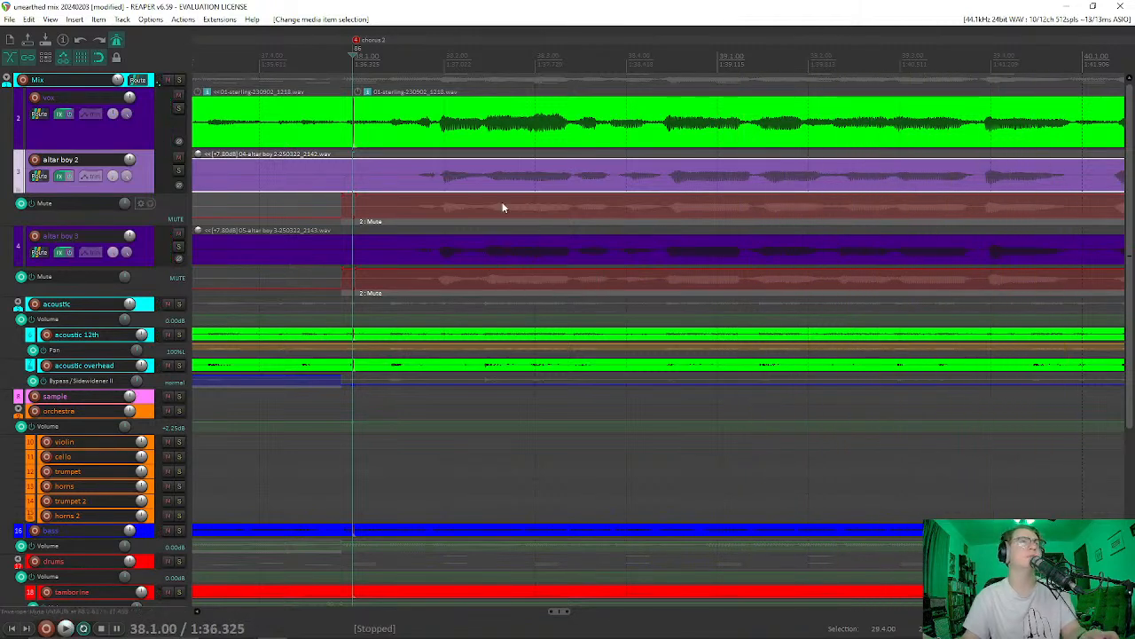
Step: Compare the vox waveform with the altar boy tracks near 38.2.00 and listen from 38.1.82
{"action": "left_click", "coordinate": [486, 126]}
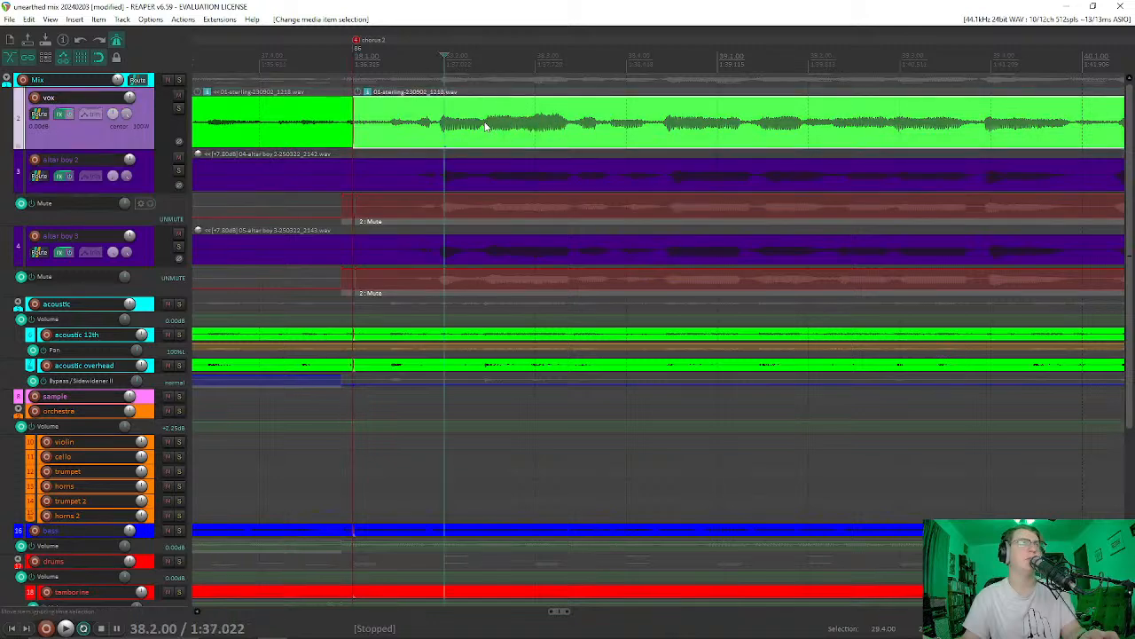
{"action": "scroll", "coordinate": [426, 152], "scroll_direction": "up", "scroll_amount": 5}
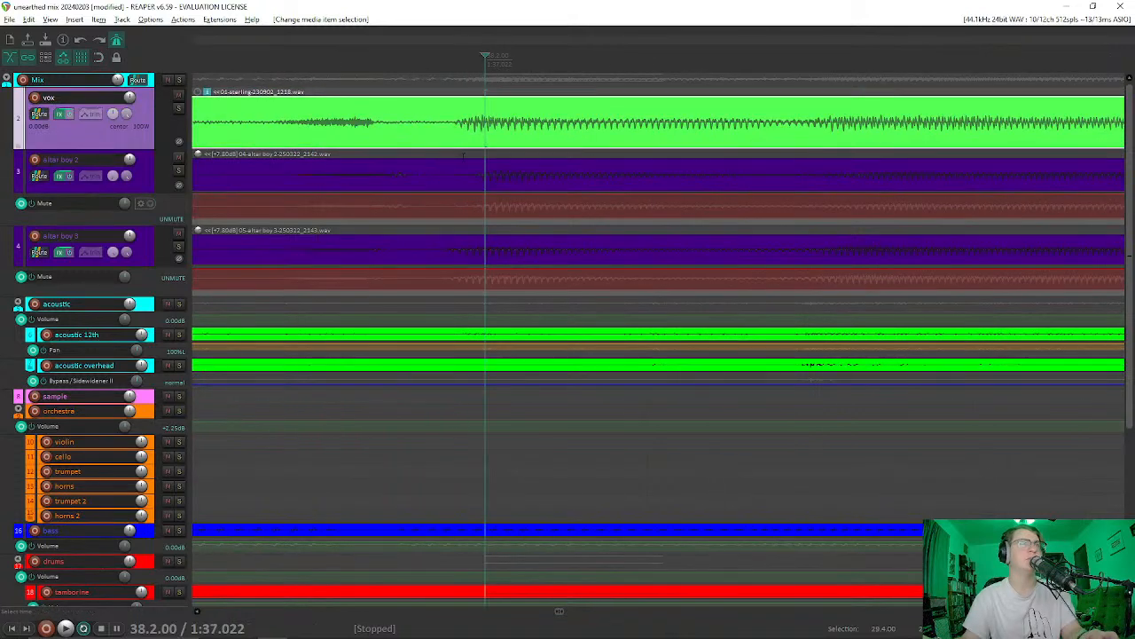
{"action": "scroll", "coordinate": [462, 154], "scroll_direction": "down", "scroll_amount": 3}
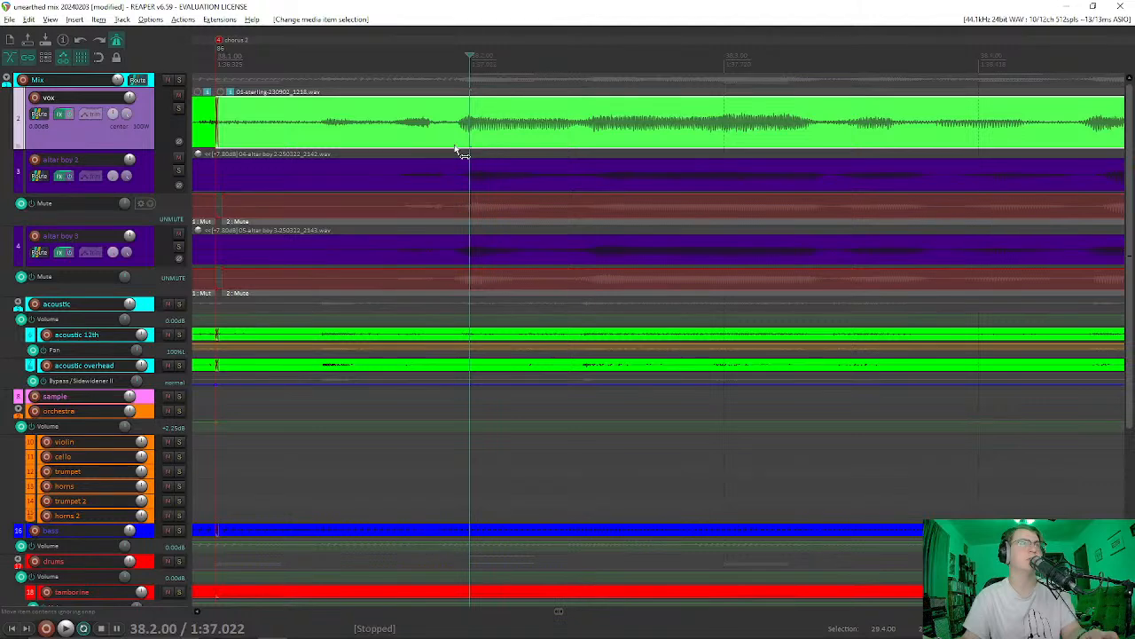
{"action": "left_click", "coordinate": [424, 124]}
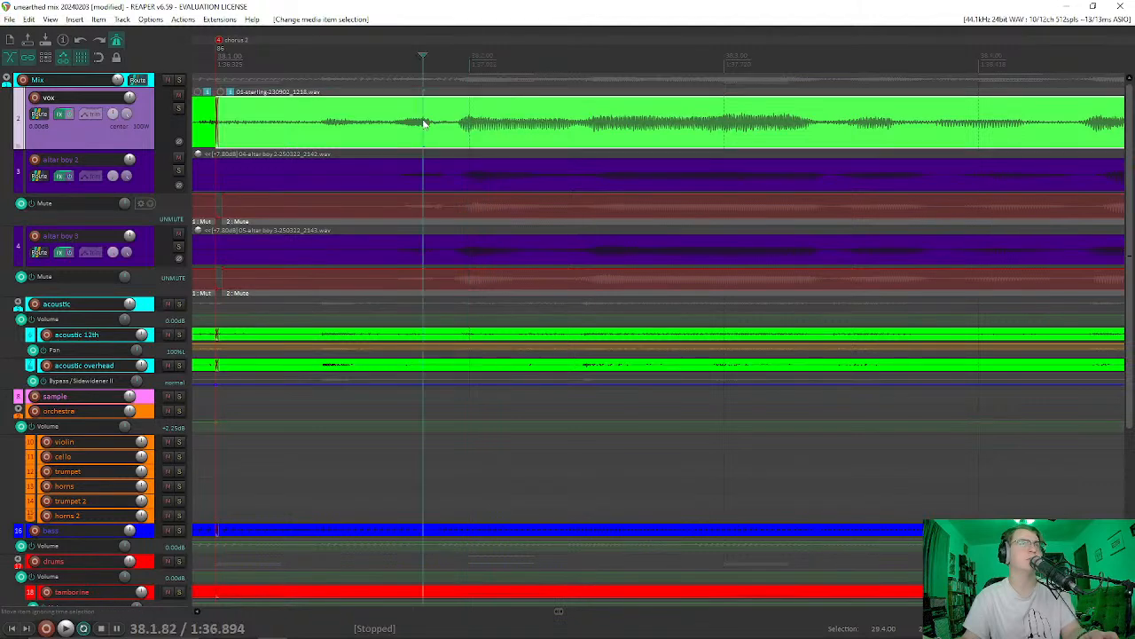
{"action": "key", "text": "space"}
{"action": "key", "text": "space"}
Step: Try splitting the altar boy 2 item at 38.2.14
{"action": "left_click", "coordinate": [422, 183]}
{"action": "left_click", "coordinate": [506, 175]}
{"action": "key", "text": "s"}
{"action": "key", "text": "ctrl+z"}
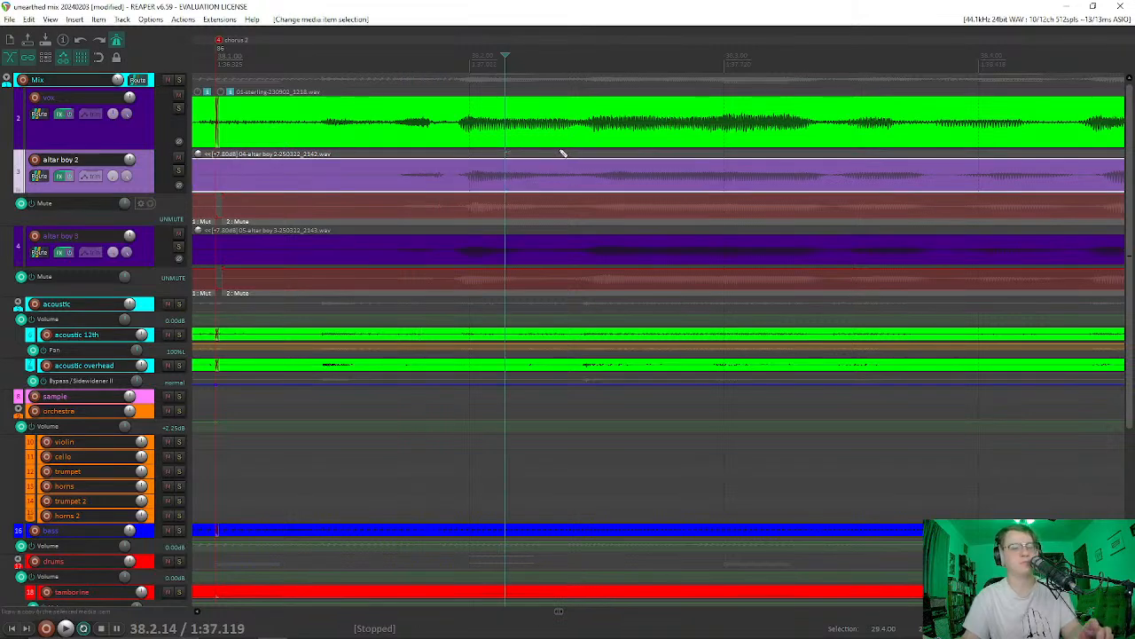
Step: Play the altar boy vocals against the vox from 38.1.95 to check their timing
{"action": "left_click", "coordinate": [457, 175]}
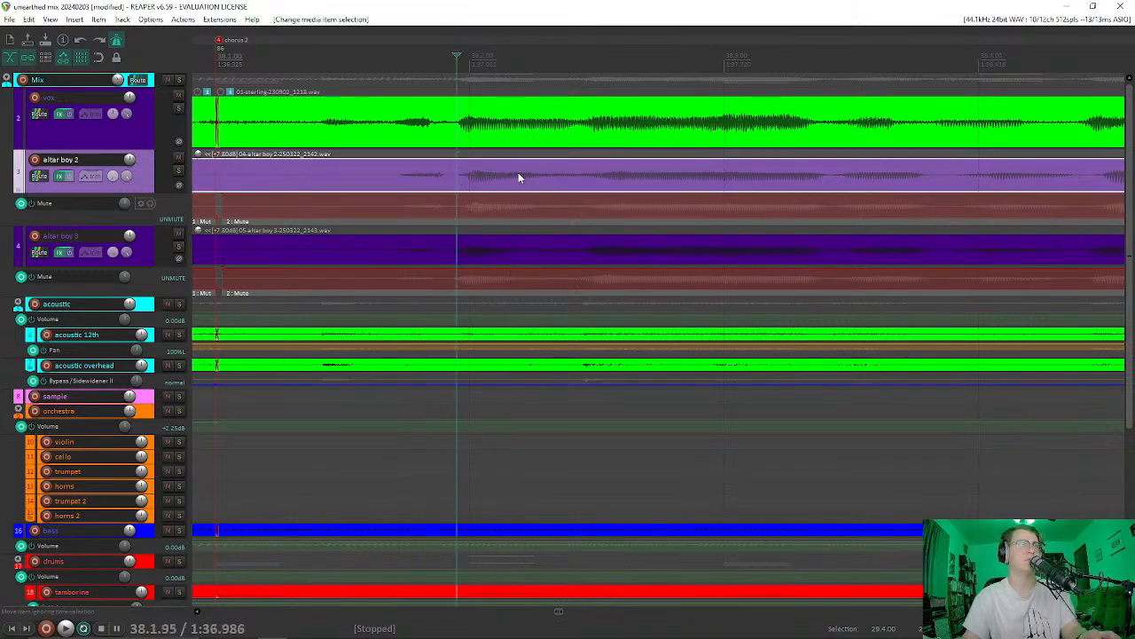
{"action": "key", "text": "space"}
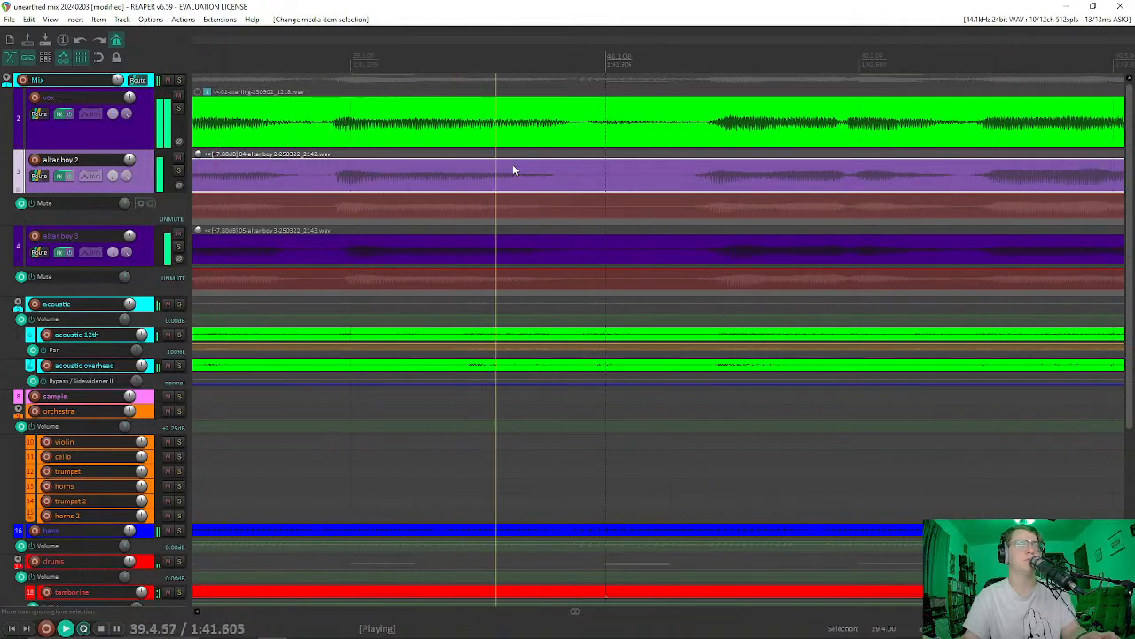
{"action": "key", "text": "space"}
Step: Split the altar boy 2 and 3 items at about 40.1.00 and shift the parts after the split later to match the vox
{"action": "left_click", "coordinate": [522, 172]}
{"action": "left_click", "coordinate": [471, 180]}
{"action": "left_click", "coordinate": [476, 182]}
{"action": "left_click", "coordinate": [478, 244], "text": "ctrl"}
{"action": "key", "text": "s"}
{"action": "left_click_drag", "start_coordinate": [597, 184], "coordinate": [605, 186]}
{"action": "left_click_drag", "start_coordinate": [638, 254], "coordinate": [641, 255]}
{"action": "left_click", "coordinate": [595, 182]}
{"action": "left_click_drag", "start_coordinate": [622, 185], "coordinate": [627, 185]}
{"action": "left_click_drag", "start_coordinate": [641, 245], "coordinate": [641, 255]}
Step: Split the altar boy 2 and 3 items again at about 40.2.42 and align the parts after the split with the vox
{"action": "scroll", "coordinate": [586, 227], "scroll_direction": "down", "scroll_amount": 4}
{"action": "scroll", "coordinate": [589, 220], "scroll_direction": "up", "scroll_amount": 4}
{"action": "left_click", "coordinate": [590, 131]}
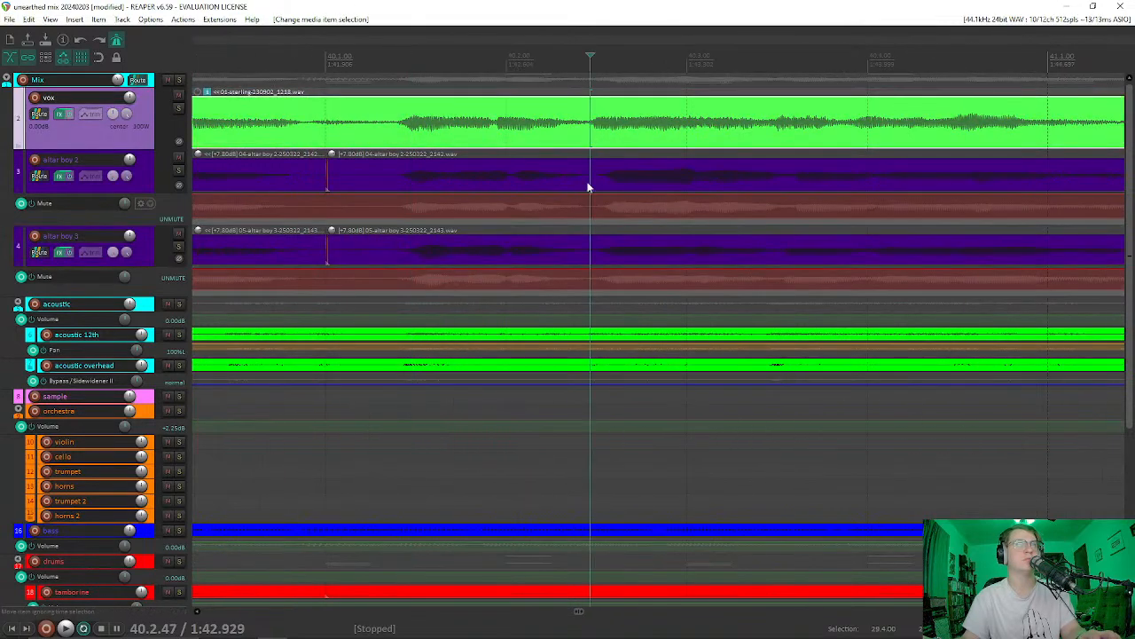
{"action": "left_click", "coordinate": [583, 181]}
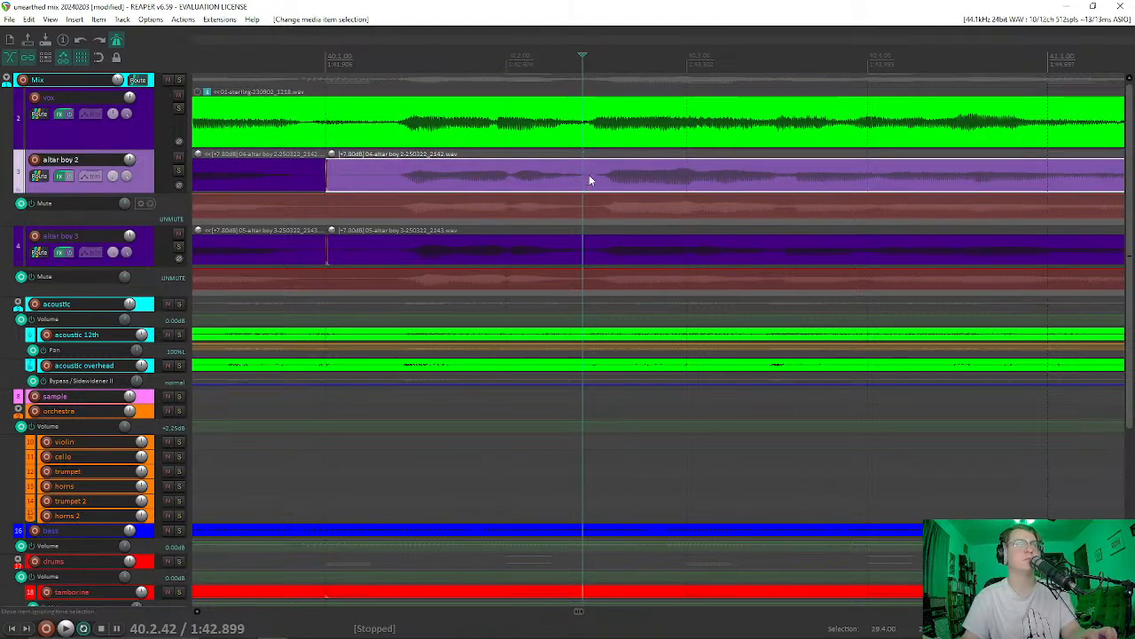
{"action": "left_click", "coordinate": [585, 255], "text": "ctrl"}
{"action": "key", "text": "s"}
{"action": "mouse_move", "coordinate": [611, 199]}
{"action": "left_mouse_down"}
{"action": "mouse_move", "coordinate": [626, 186]}
{"action": "mouse_move", "coordinate": [612, 184]}
{"action": "left_mouse_up"}
Step: Play chorus 2 from 38.1.00 to check the edited altar boy vocals
{"action": "scroll", "coordinate": [443, 160], "scroll_direction": "down", "scroll_amount": 5}
{"action": "left_click", "coordinate": [298, 109]}
{"action": "key", "text": "space"}
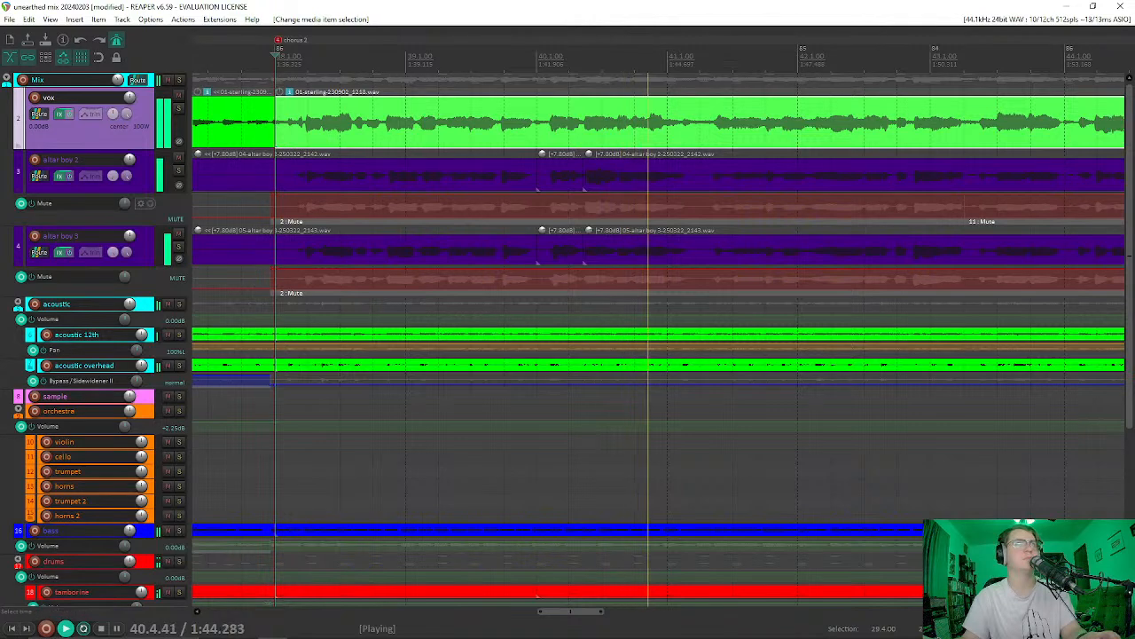
Step: Stop playback, split the altar boy 2 and 3 items at 41.1.99 and slip the audio after the split later to match the vox
{"action": "left_click", "coordinate": [715, 135]}
{"action": "key", "text": "space"}
{"action": "scroll", "coordinate": [701, 177], "scroll_direction": "up", "scroll_amount": 6}
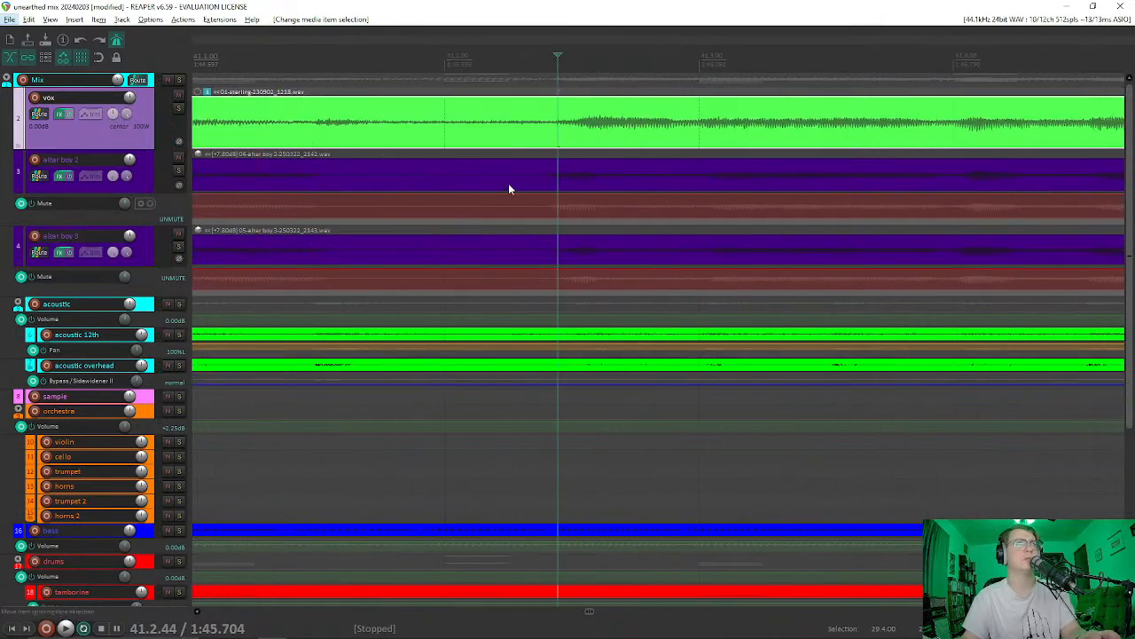
{"action": "left_click", "coordinate": [444, 178]}
{"action": "left_click", "coordinate": [449, 247], "text": "ctrl"}
{"action": "key", "text": "s"}
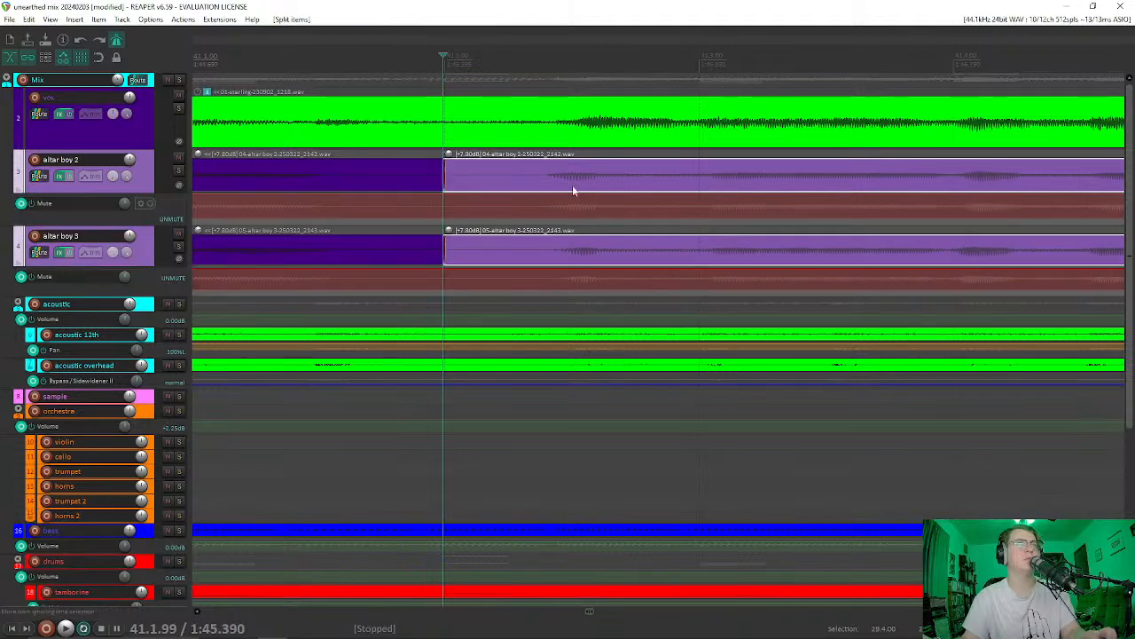
{"action": "left_click_drag", "start_coordinate": [590, 191], "coordinate": [608, 210]}
{"action": "scroll", "coordinate": [608, 208], "scroll_direction": "down", "scroll_amount": 2}
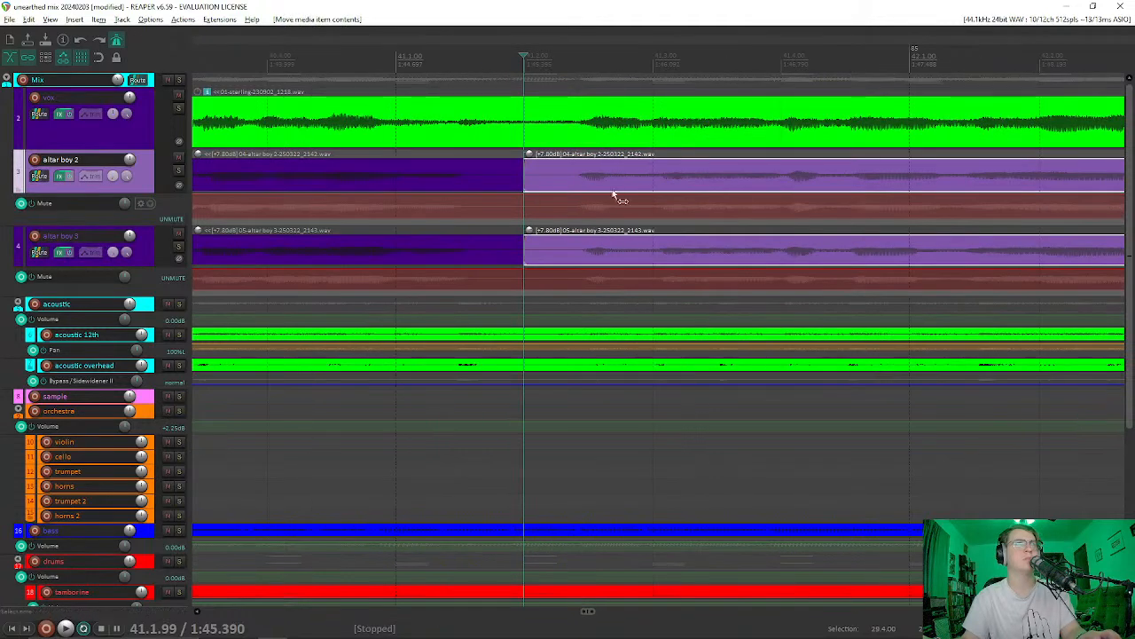
Step: Split the altar boy 2 and 3 items at 41.2.91 and slip the audio after the split later to match the vox
{"action": "scroll", "coordinate": [648, 189], "scroll_direction": "up", "scroll_amount": 3}
{"action": "left_click", "coordinate": [611, 182]}
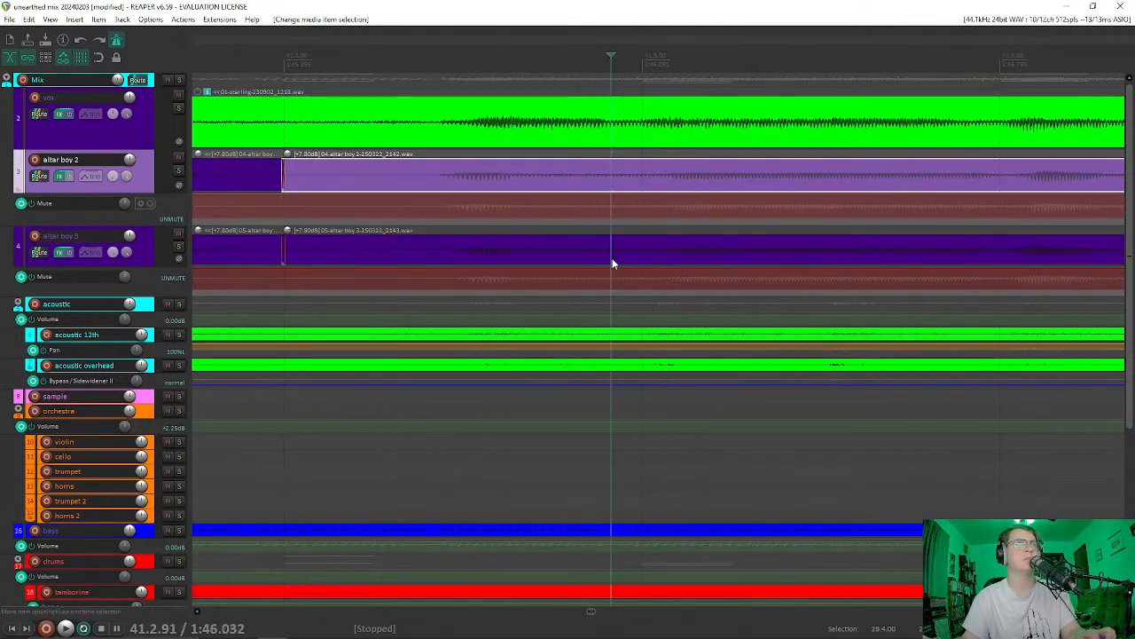
{"action": "left_click", "coordinate": [610, 258], "text": "ctrl"}
{"action": "key", "text": "s"}
{"action": "left_click_drag", "start_coordinate": [670, 211], "coordinate": [698, 187]}
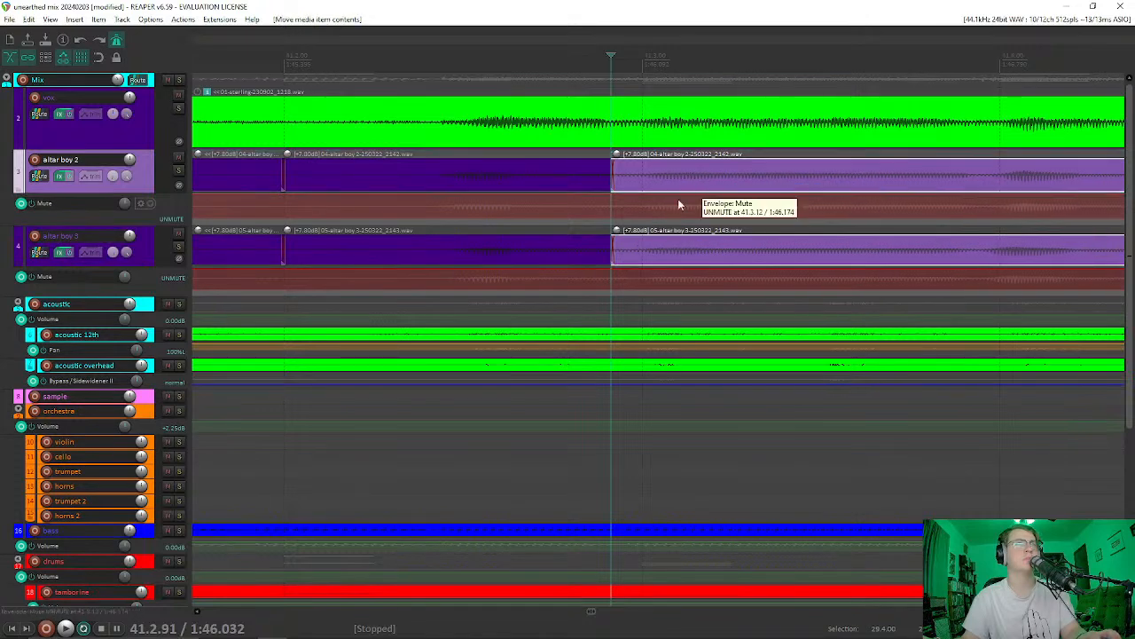
Step: Play the edited altar boy vocals against the vox from 41.2.14 to check their timing
{"action": "scroll", "coordinate": [546, 211], "scroll_direction": "down", "scroll_amount": 3}
{"action": "key", "text": "alt"}
{"action": "left_click", "coordinate": [464, 99]}
{"action": "key", "text": "space"}
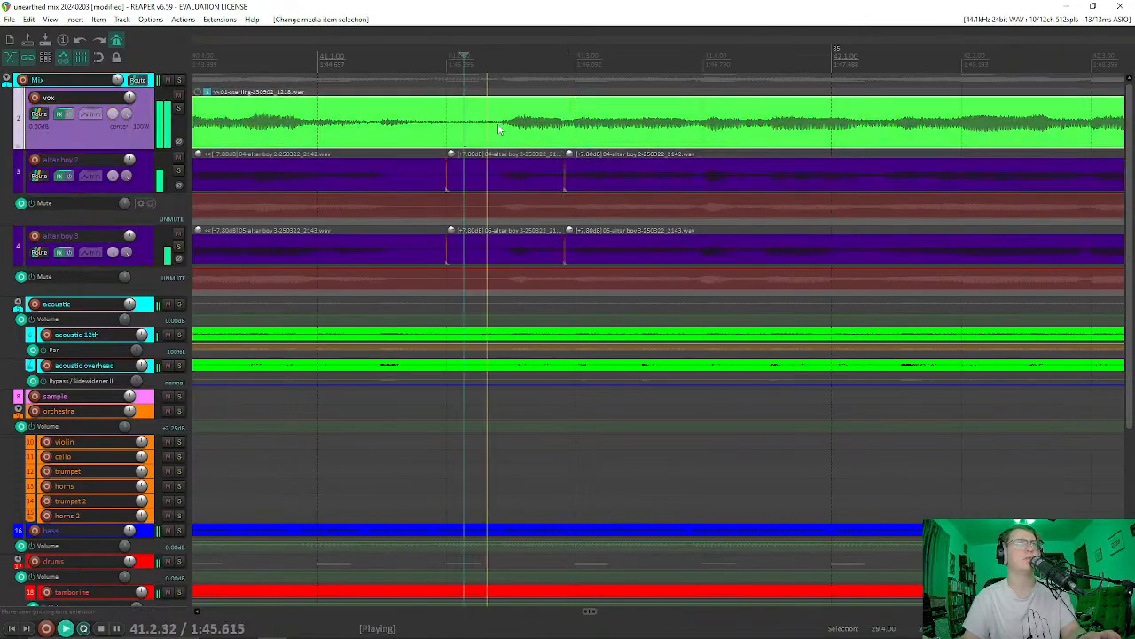
{"action": "key", "text": "space"}
{"action": "key", "text": "space"}
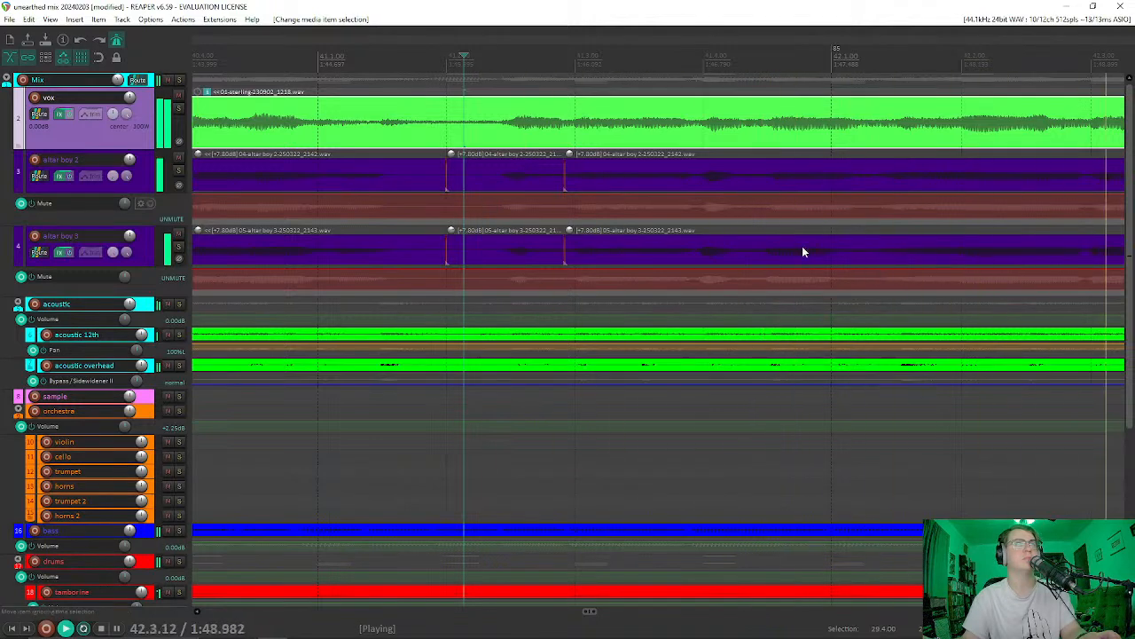
{"action": "key", "text": "space"}
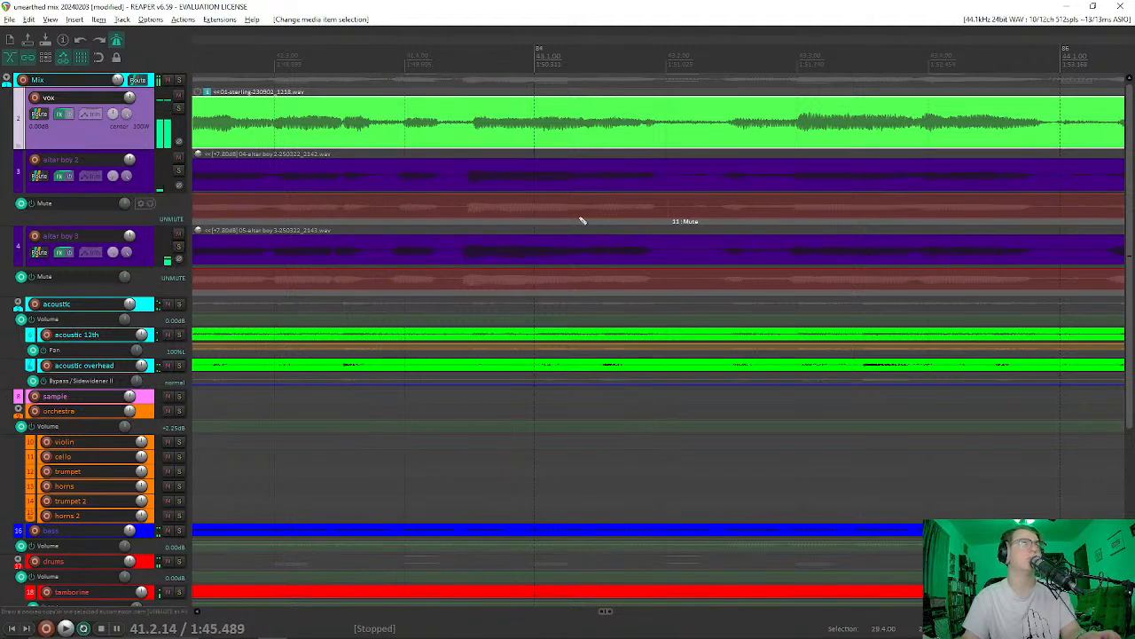
Step: Split the altar boy 2 item at 42.2.98 and align the audio after the split with the vox
{"action": "scroll", "coordinate": [554, 212], "scroll_direction": "up", "scroll_amount": 4}
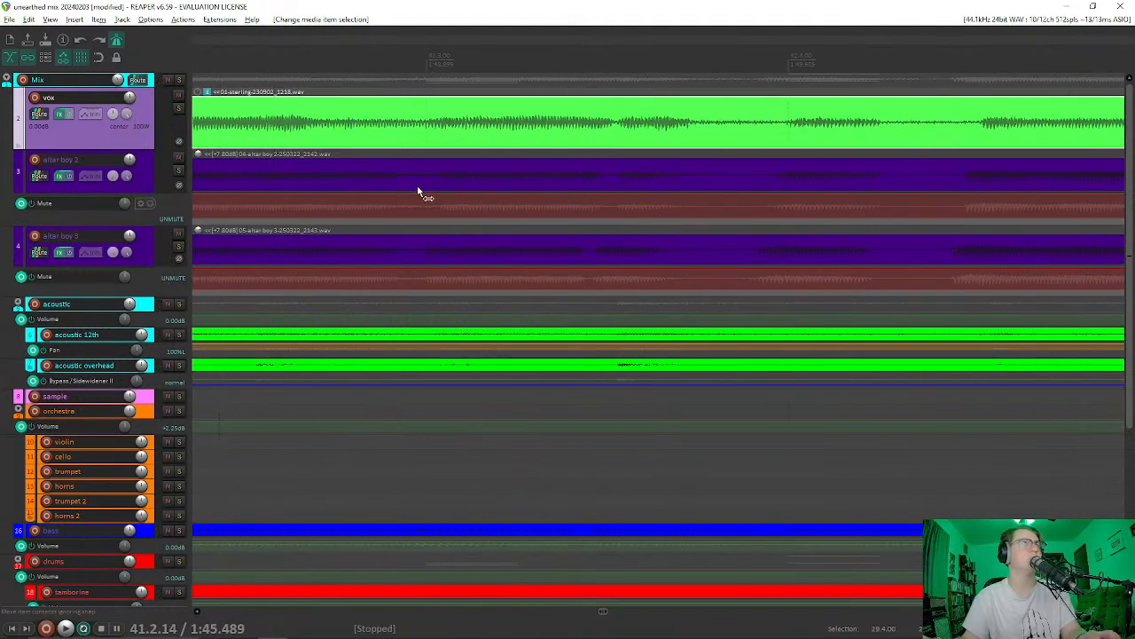
{"action": "left_click", "coordinate": [421, 183]}
{"action": "key", "text": "s"}
{"action": "left_click_drag", "start_coordinate": [494, 189], "coordinate": [483, 186]}
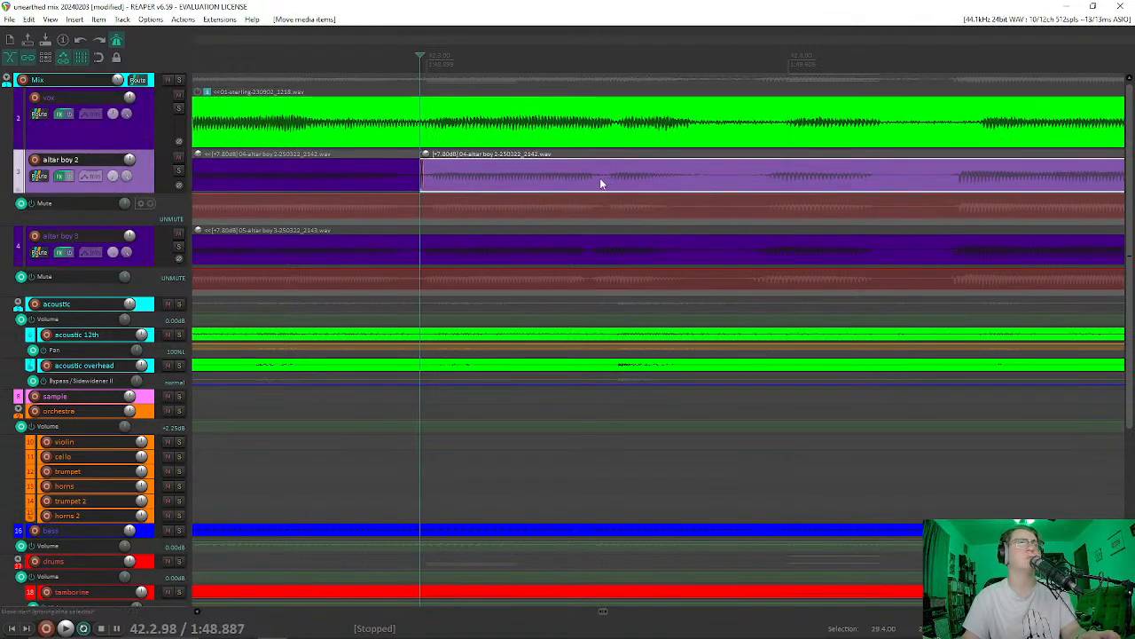
Step: Split the altar boy 2 and altar boy 3 items at about 42.3.37 and slip the audio after each split later to match the vox
{"action": "left_click", "coordinate": [558, 179]}
{"action": "key", "text": "s"}
{"action": "left_click_drag", "start_coordinate": [557, 179], "coordinate": [634, 183]}
{"action": "left_click", "coordinate": [560, 257]}
{"action": "key", "text": "s"}
{"action": "left_click_drag", "start_coordinate": [559, 258], "coordinate": [658, 258]}
Step: Play the section from 42.2.92 to check the shifted altar boy vocals
{"action": "scroll", "coordinate": [581, 227], "scroll_direction": "down", "scroll_amount": 3}
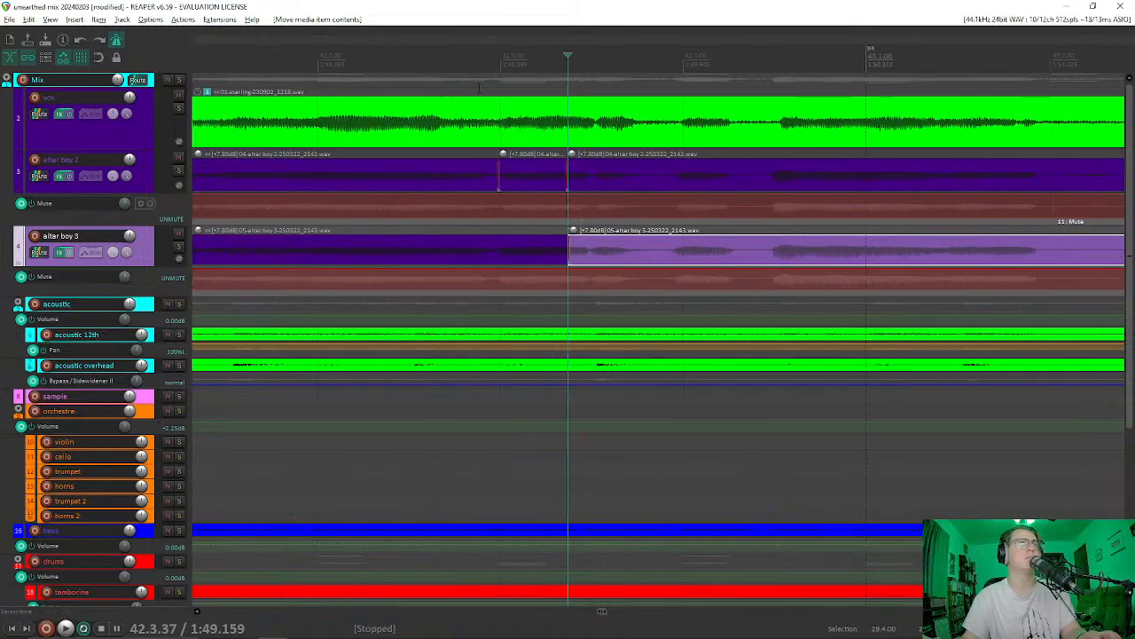
{"action": "left_click", "coordinate": [486, 96]}
{"action": "key", "text": "space"}
{"action": "key", "text": "space"}
Step: Split the altar boy 2 and 3 items at 42.3.85, slip both later to match the vox, and fine-tune altar boy 3 separately
{"action": "scroll", "coordinate": [656, 186], "scroll_direction": "up", "scroll_amount": 6}
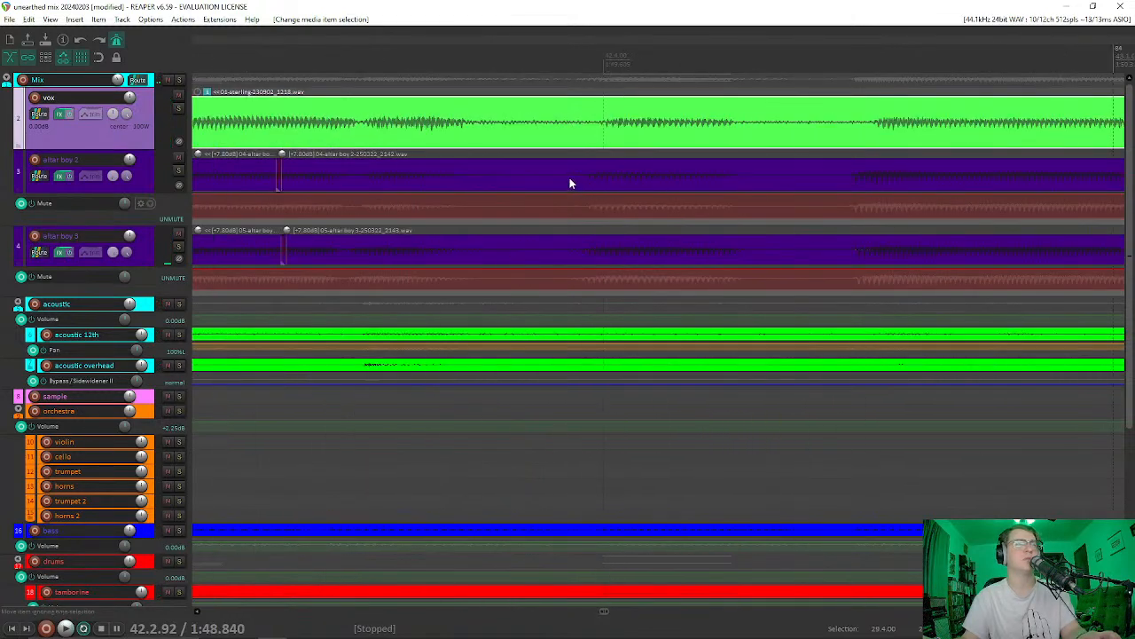
{"action": "left_click", "coordinate": [525, 182]}
{"action": "left_click", "coordinate": [538, 254], "text": "ctrl"}
{"action": "key", "text": "s"}
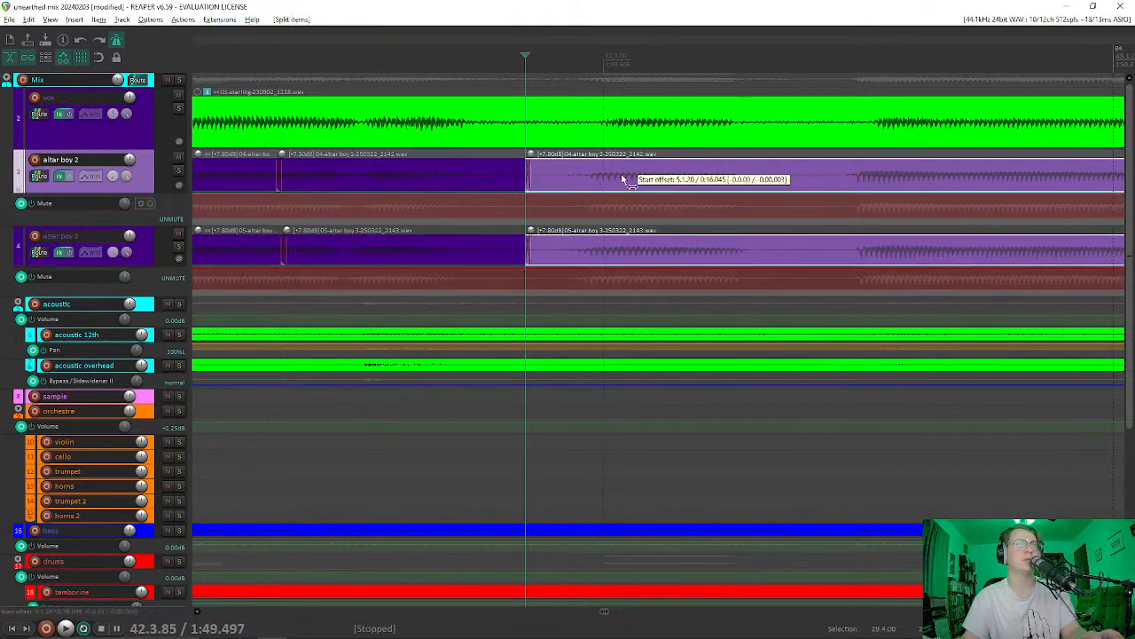
{"action": "left_click_drag", "start_coordinate": [634, 181], "coordinate": [639, 180]}
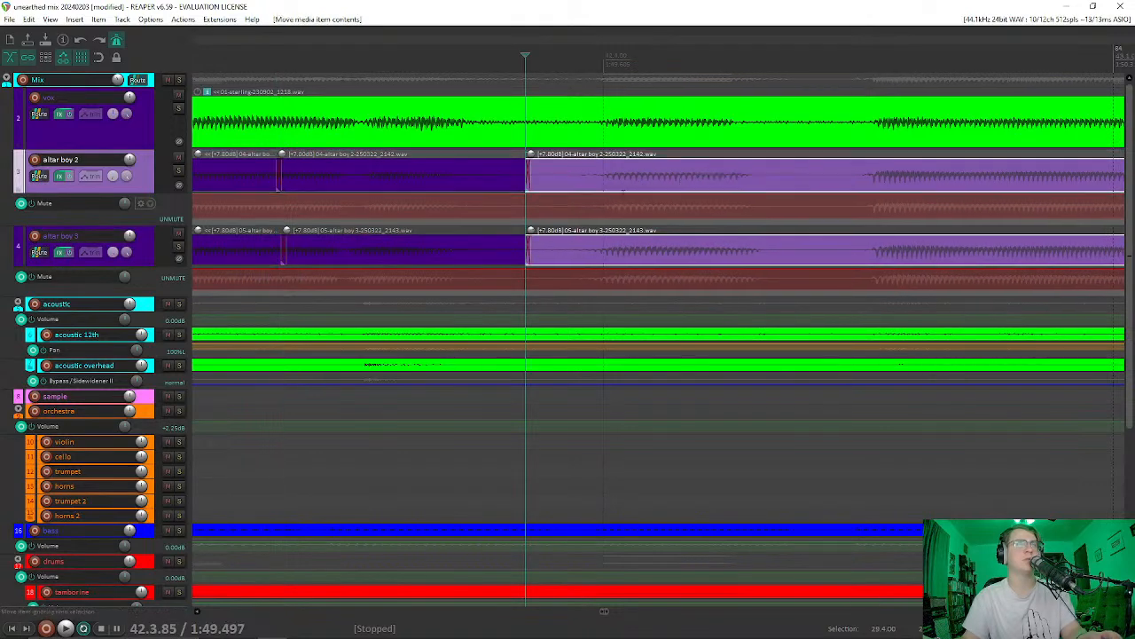
{"action": "left_click", "coordinate": [545, 257]}
{"action": "left_click_drag", "start_coordinate": [631, 258], "coordinate": [638, 261]}
Step: Play the altar boy vocals against the vox from 42.2.77 to check the latest splits
{"action": "scroll", "coordinate": [581, 244], "scroll_direction": "down", "scroll_amount": 4}
{"action": "scroll", "coordinate": [593, 220], "scroll_direction": "up", "scroll_amount": 3}
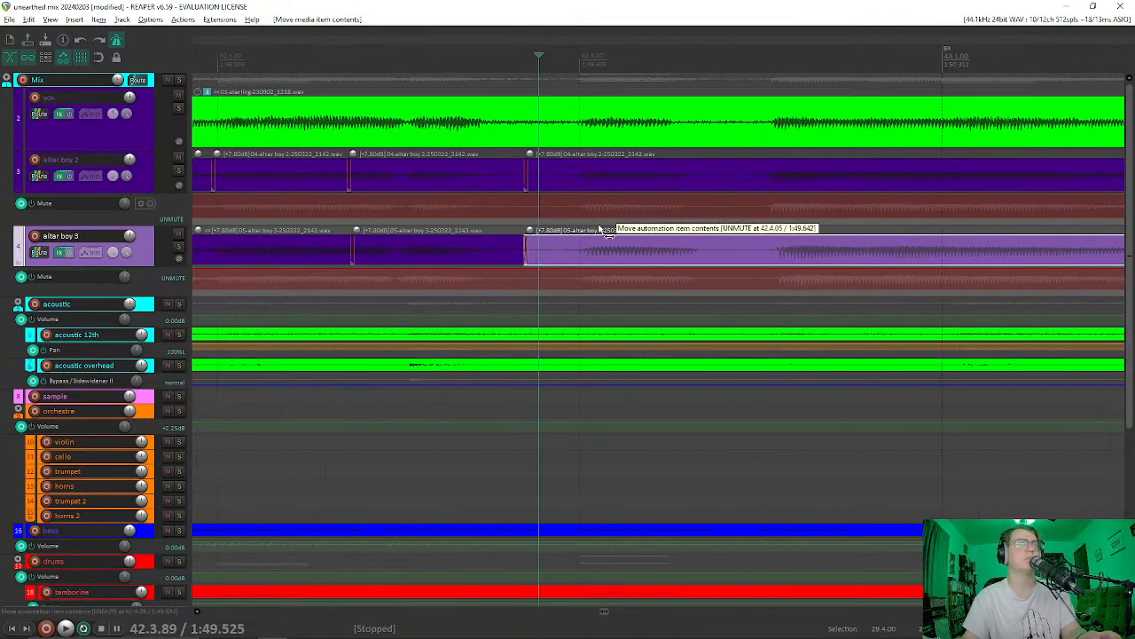
{"action": "scroll", "coordinate": [603, 229], "scroll_direction": "up", "scroll_amount": 2}
{"action": "scroll", "coordinate": [621, 224], "scroll_direction": "down", "scroll_amount": 3}
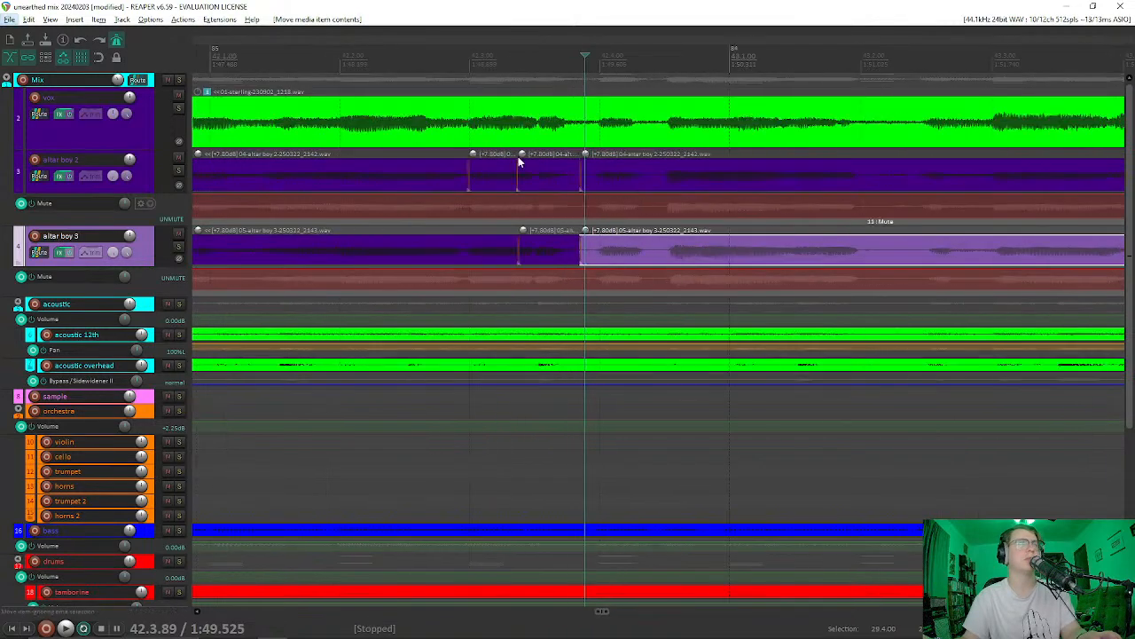
{"action": "left_click", "coordinate": [441, 107]}
{"action": "key", "text": "space"}
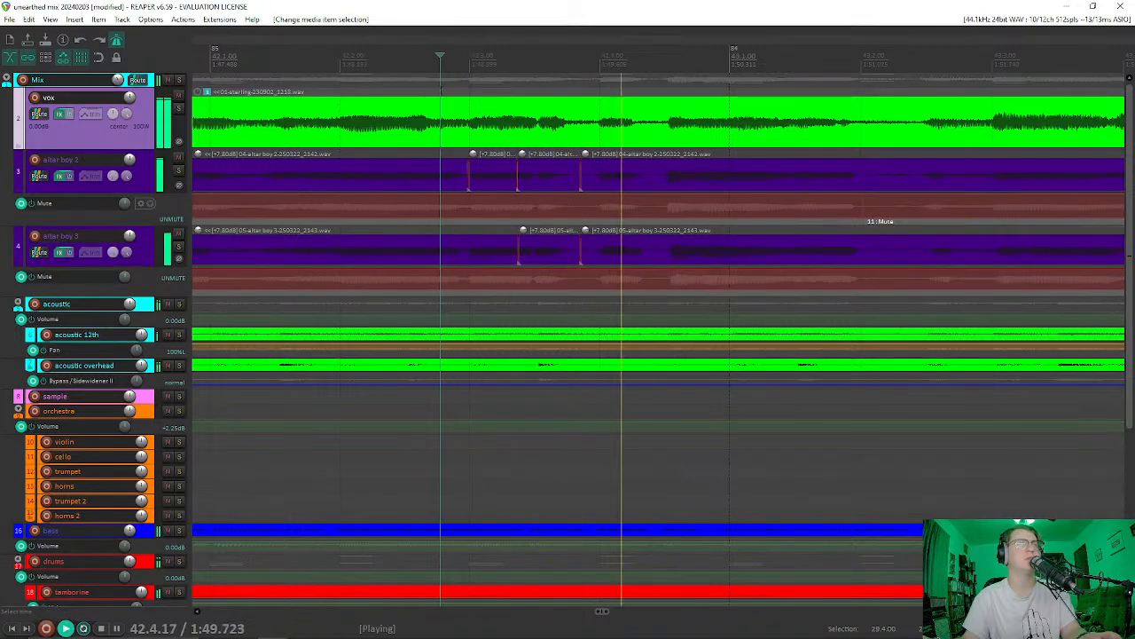
{"action": "key", "text": "space"}
Step: Split the altar boy 2 and 3 items at 42.4.50 and slip the audio after each split to line up with the vox
{"action": "scroll", "coordinate": [674, 169], "scroll_direction": "up", "scroll_amount": 5}
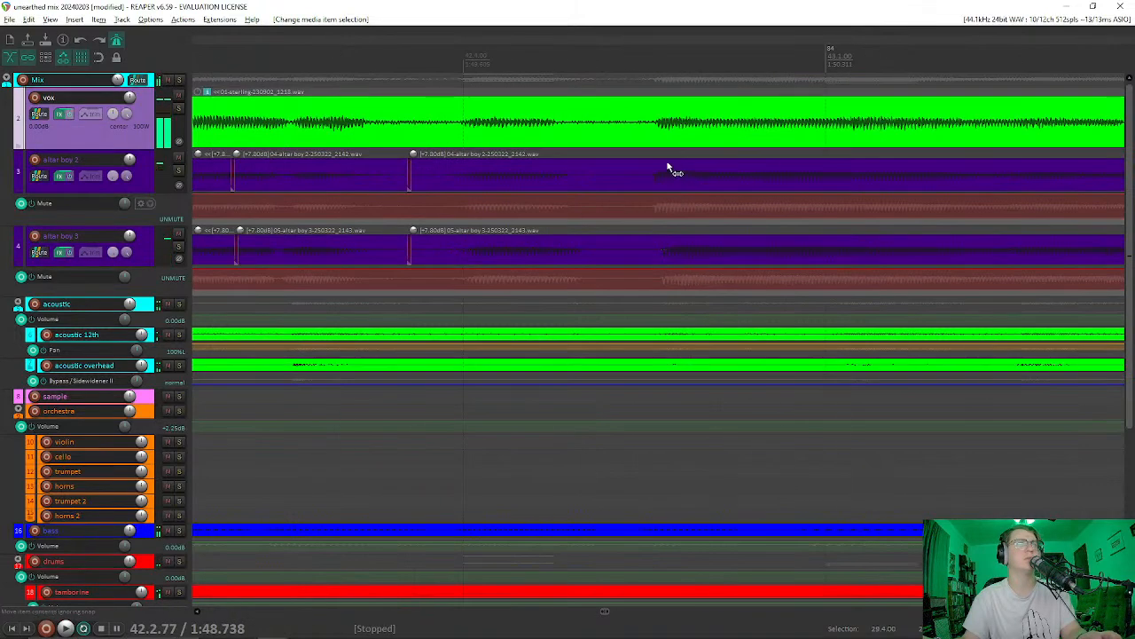
{"action": "left_click", "coordinate": [635, 137]}
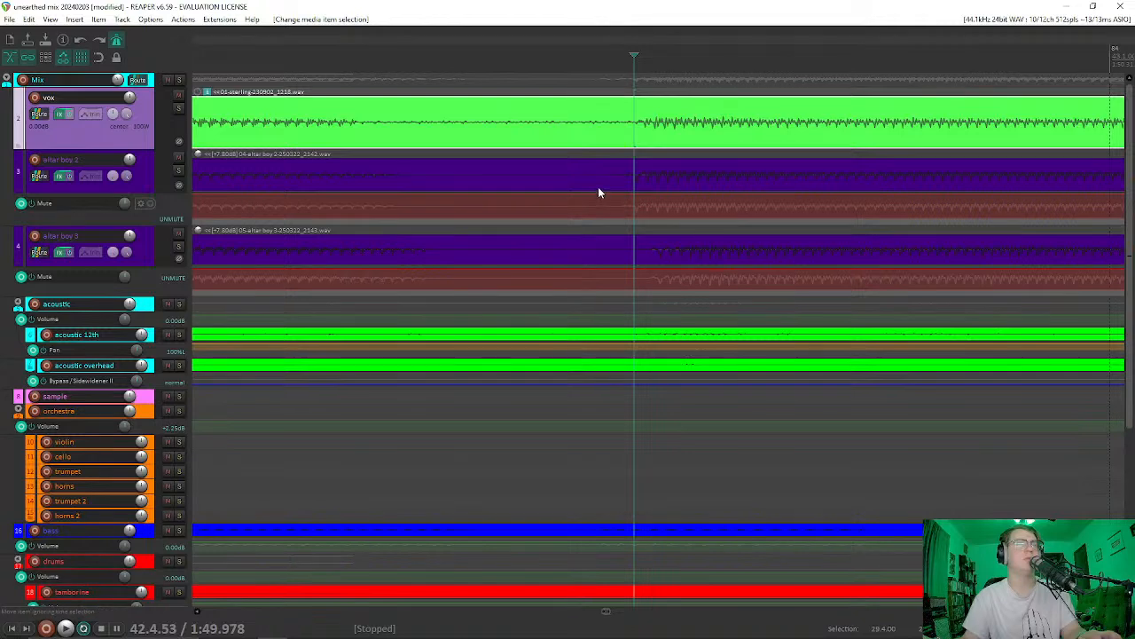
{"action": "left_click", "coordinate": [622, 261]}
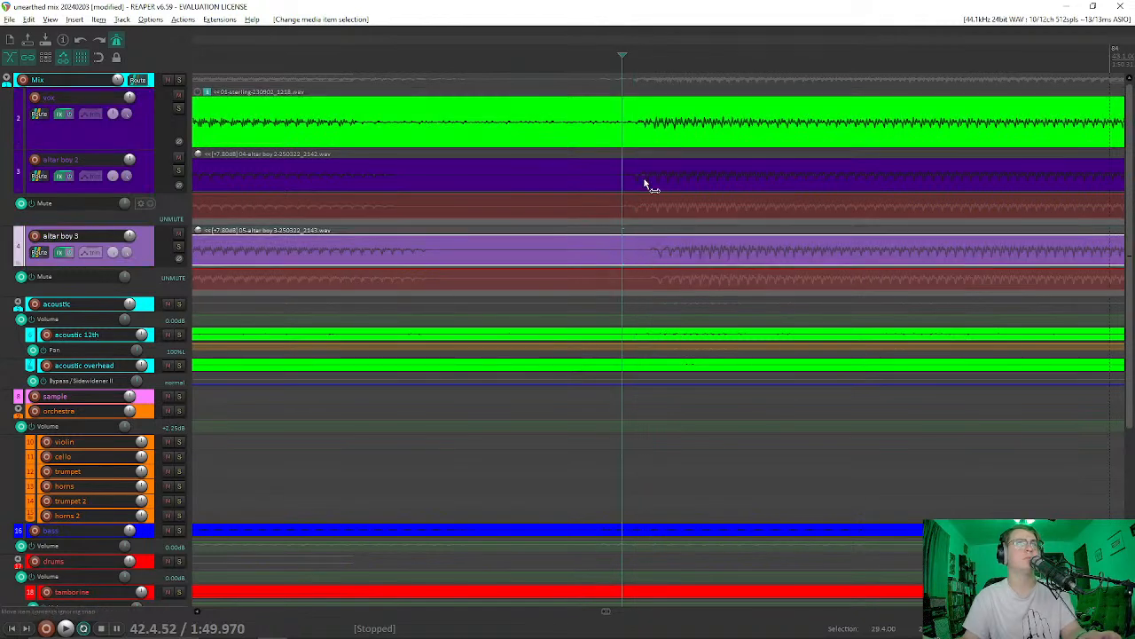
{"action": "left_click", "coordinate": [601, 182]}
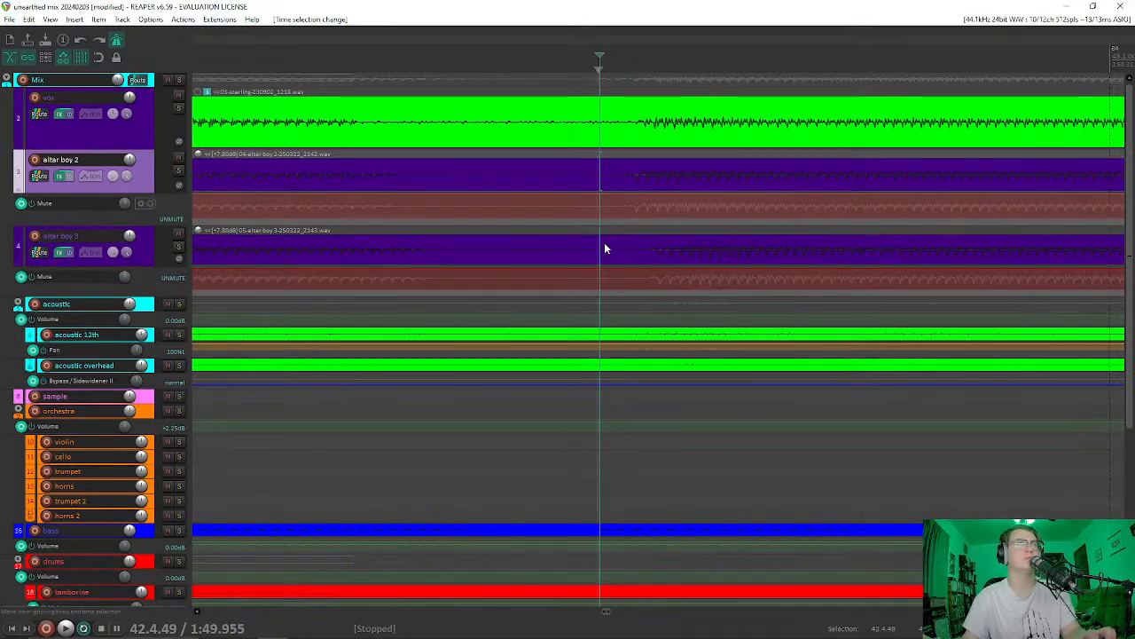
{"action": "left_click", "coordinate": [596, 176]}
{"action": "left_click", "coordinate": [601, 245], "text": "ctrl"}
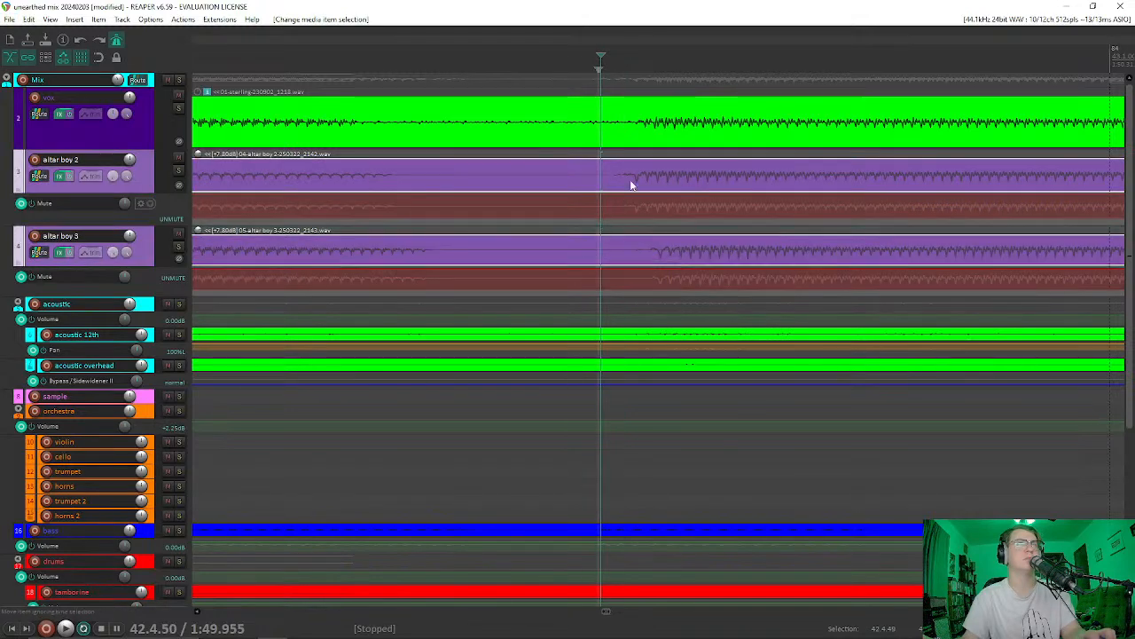
{"action": "key", "text": "s"}
{"action": "left_click", "coordinate": [631, 250]}
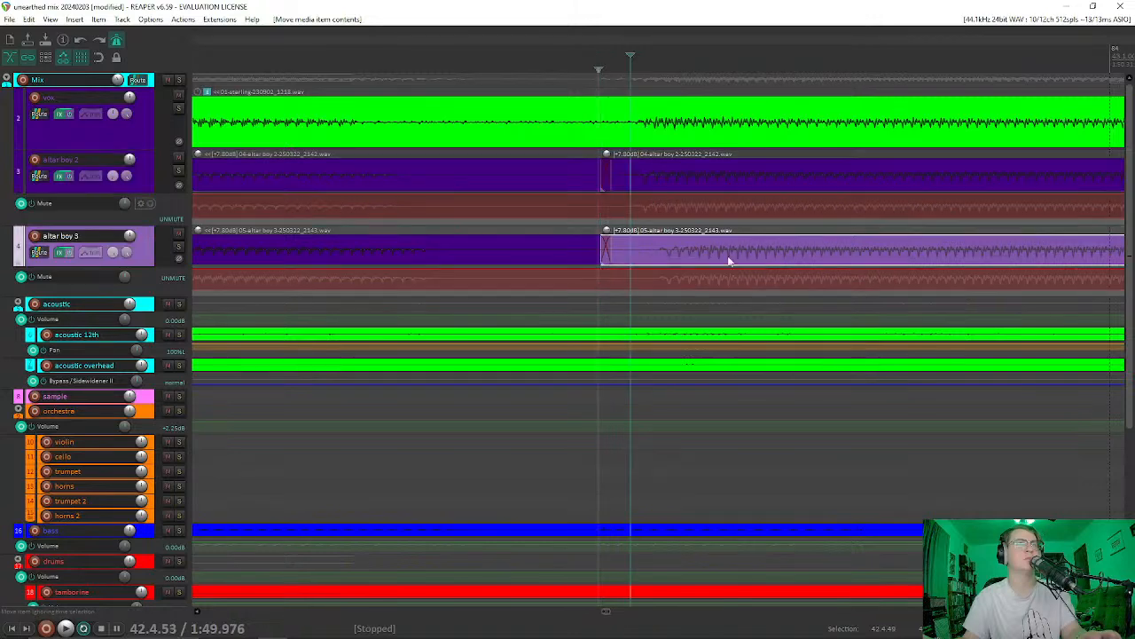
{"action": "left_click_drag", "start_coordinate": [723, 263], "coordinate": [719, 259]}
Step: Play briefly from 42.4.41 to check the altar boy entry after the newest split
{"action": "scroll", "coordinate": [525, 213], "scroll_direction": "down", "scroll_amount": 7}
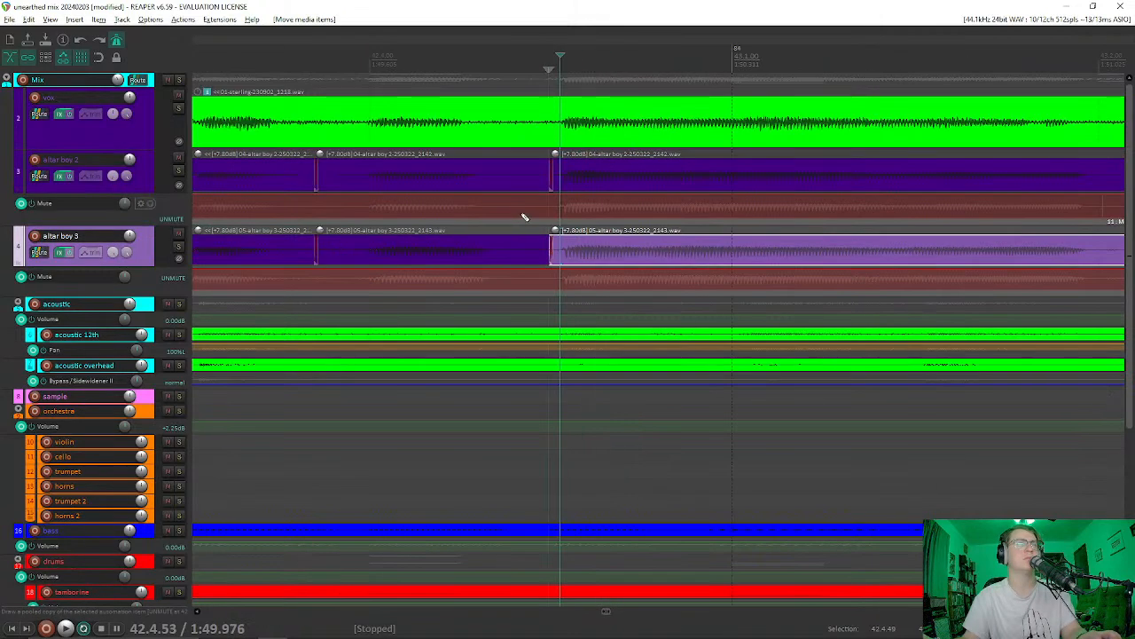
{"action": "left_click", "coordinate": [520, 80]}
{"action": "key", "text": "space"}
{"action": "key", "text": "space"}
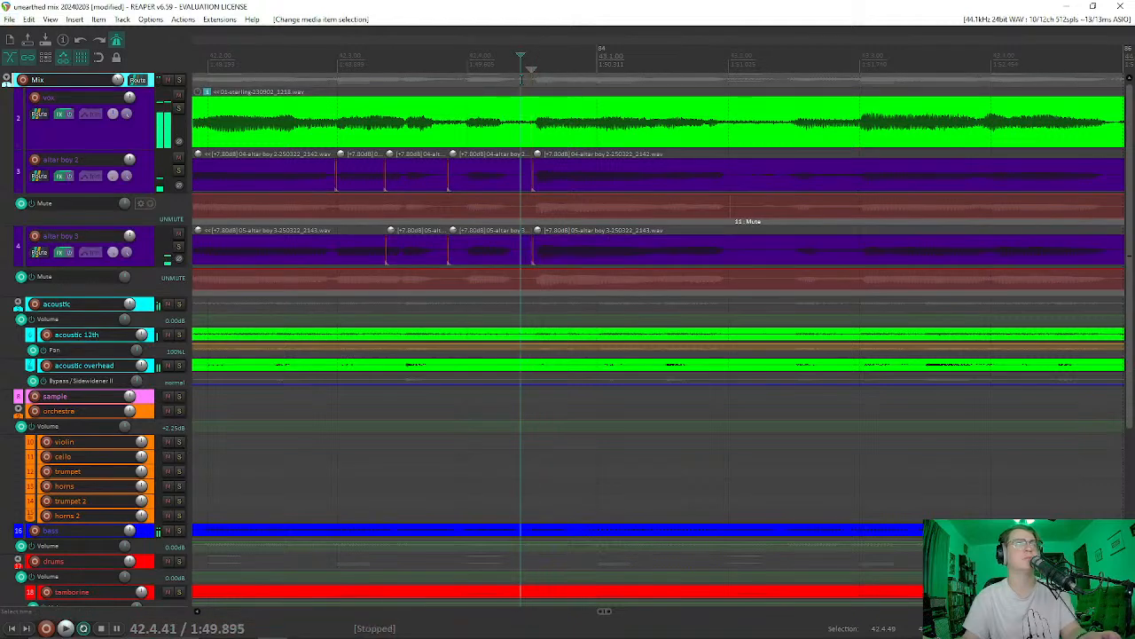
Step: Clear the time selection and replay the mix from 42.4.11 several times to check the altar boy timing
{"action": "left_click", "coordinate": [512, 80]}
{"action": "left_click", "coordinate": [482, 80]}
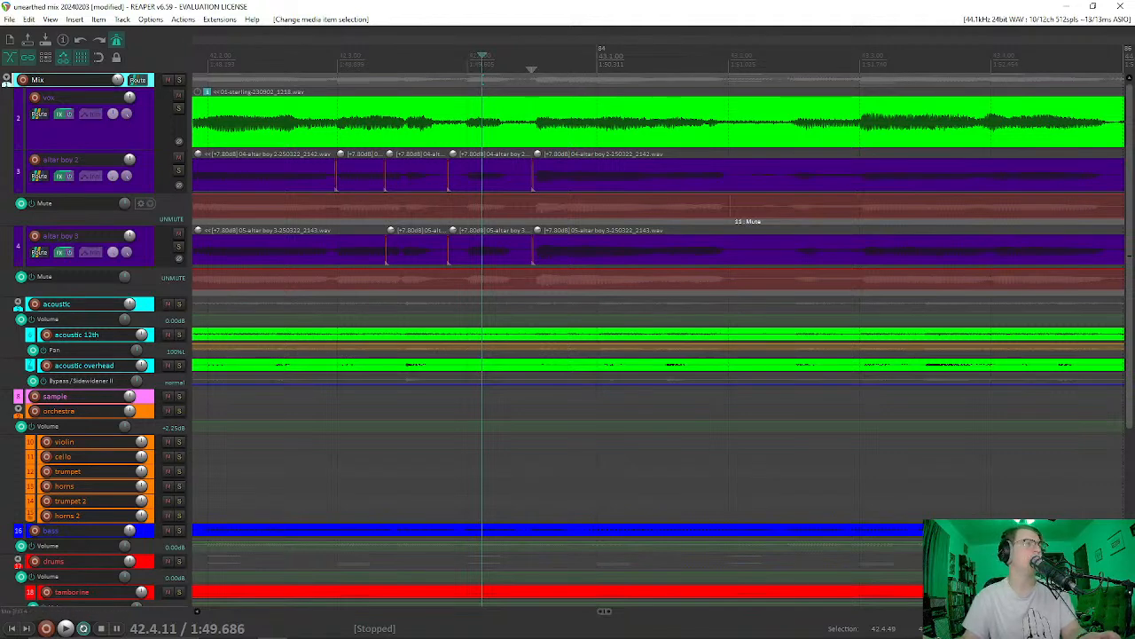
{"action": "key", "text": "Escape"}
{"action": "key", "text": "space"}
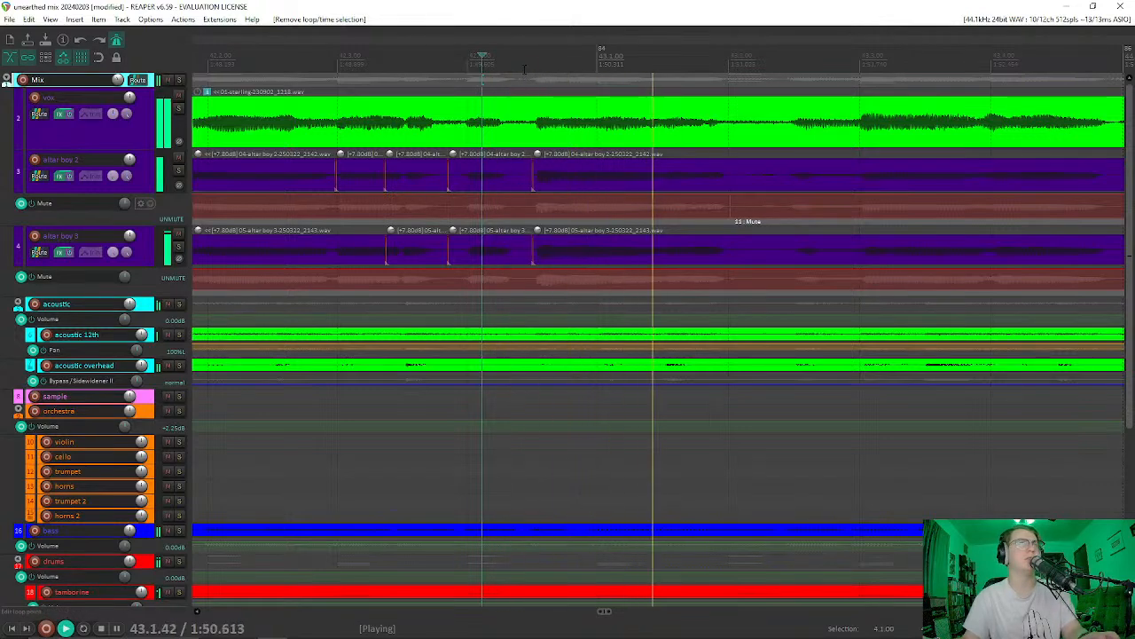
{"action": "key", "text": "space"}
{"action": "key", "text": "space"}
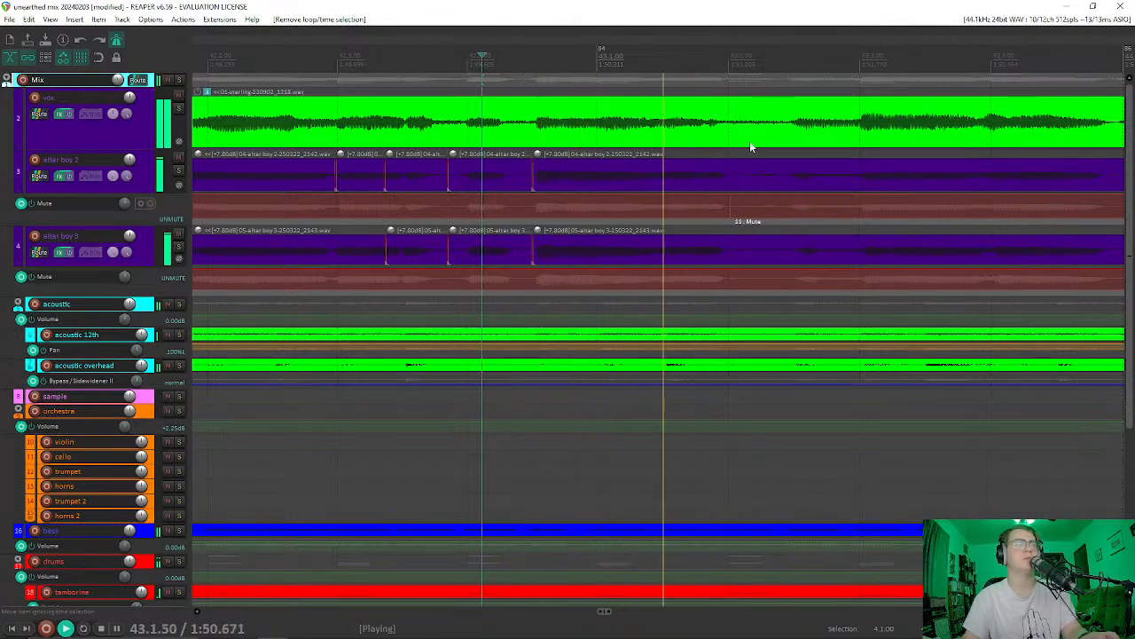
{"action": "key", "text": "space"}
{"action": "key", "text": "space"}
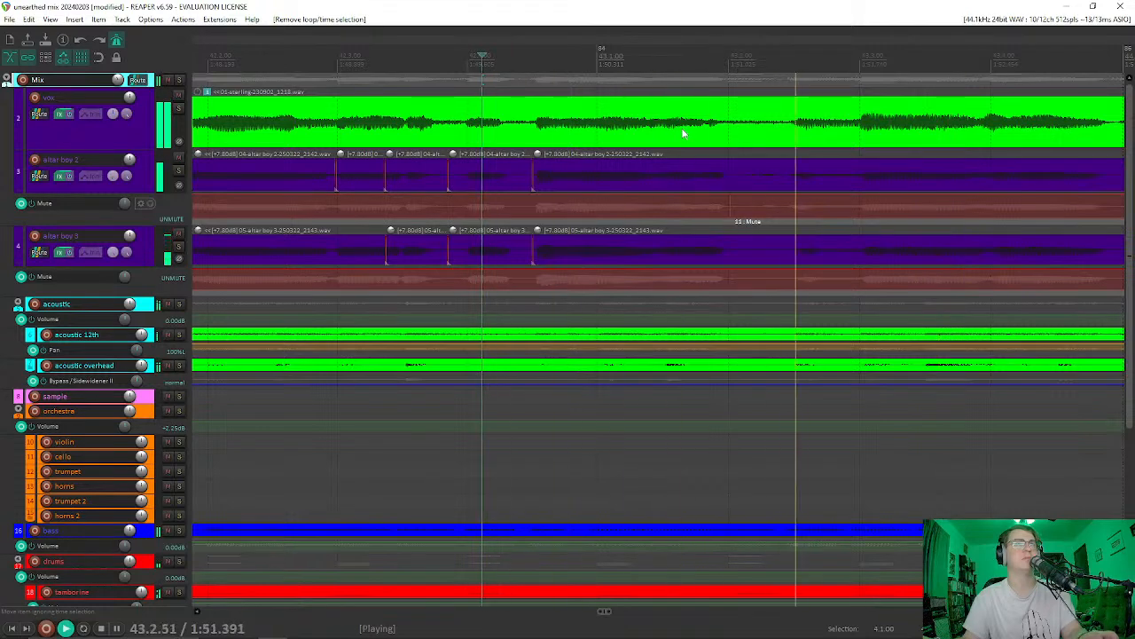
{"action": "key", "text": "space"}
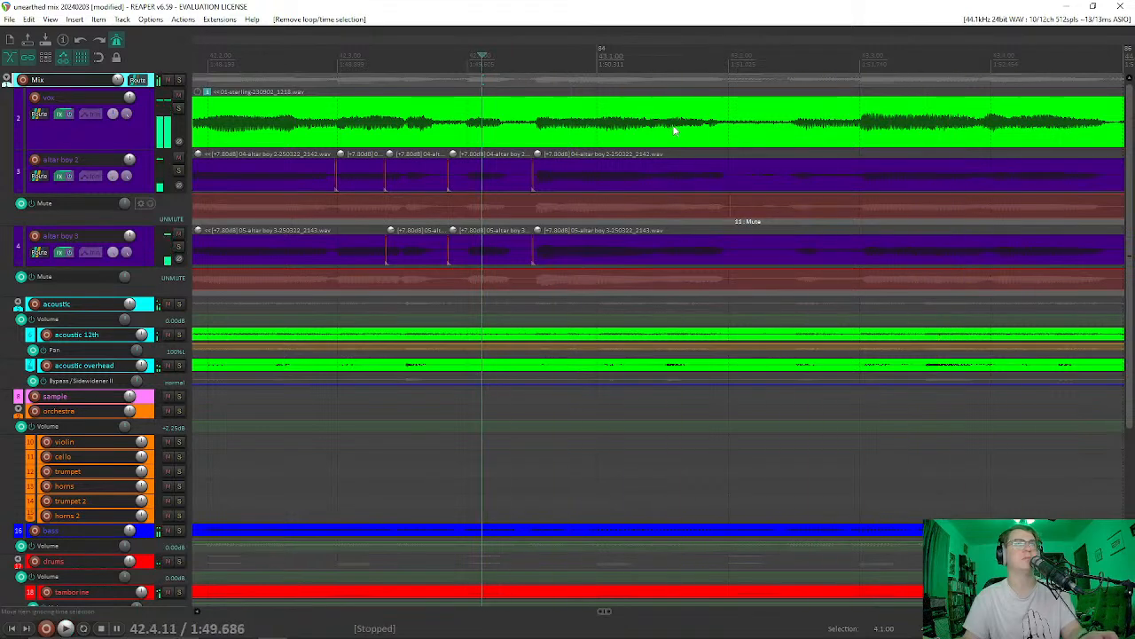
Step: Replay the end of the vocal phrase from 43.1.66 several times to examine how it sounds
{"action": "left_click", "coordinate": [684, 132]}
{"action": "key", "text": "space"}
{"action": "key", "text": "space"}
{"action": "key", "text": "space"}
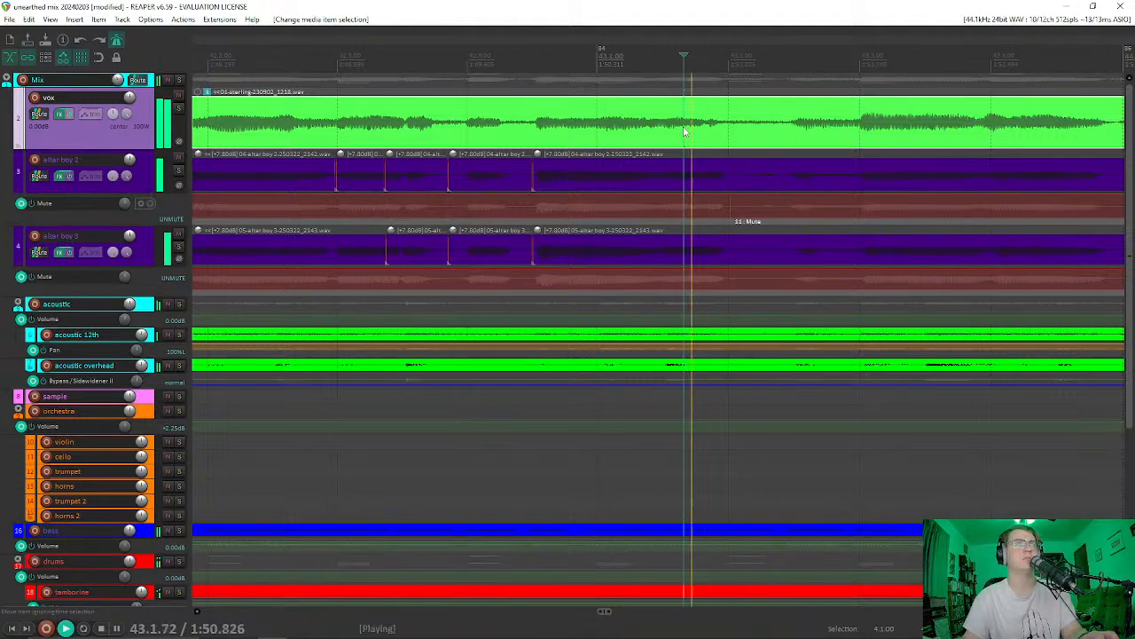
{"action": "key", "text": "space"}
{"action": "key", "text": "space"}
{"action": "key", "text": "space"}
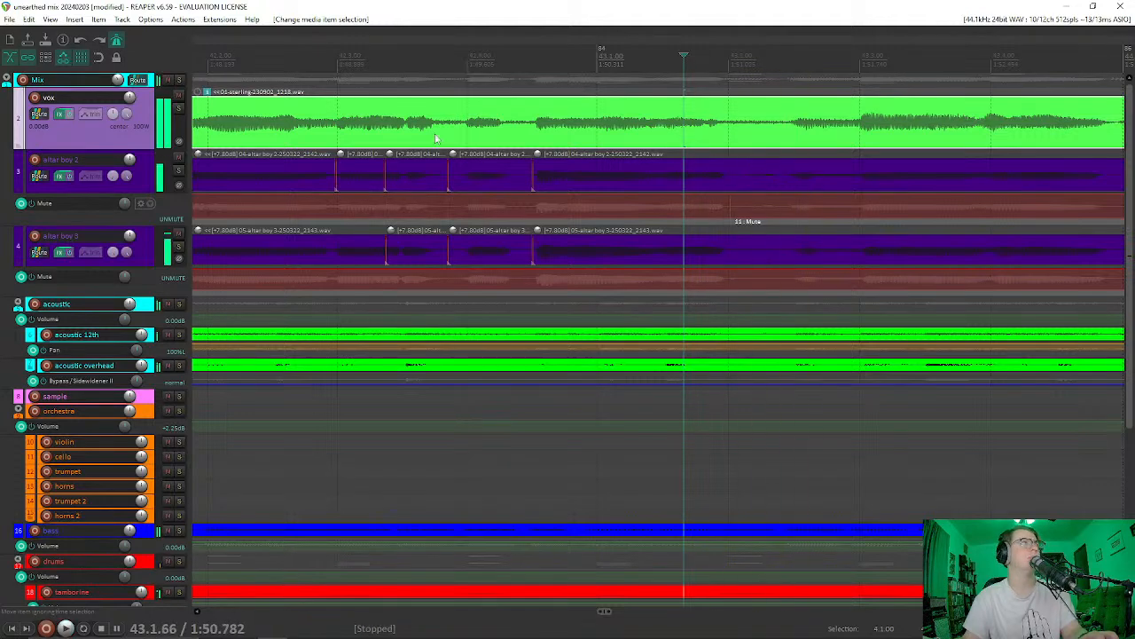
Step: Solo the vox track and replay the phrase from 43.1.66 to hear the lead vocal alone
{"action": "left_click", "coordinate": [179, 109]}
{"action": "key", "text": "space"}
{"action": "key", "text": "space"}
{"action": "left_click", "coordinate": [178, 109]}
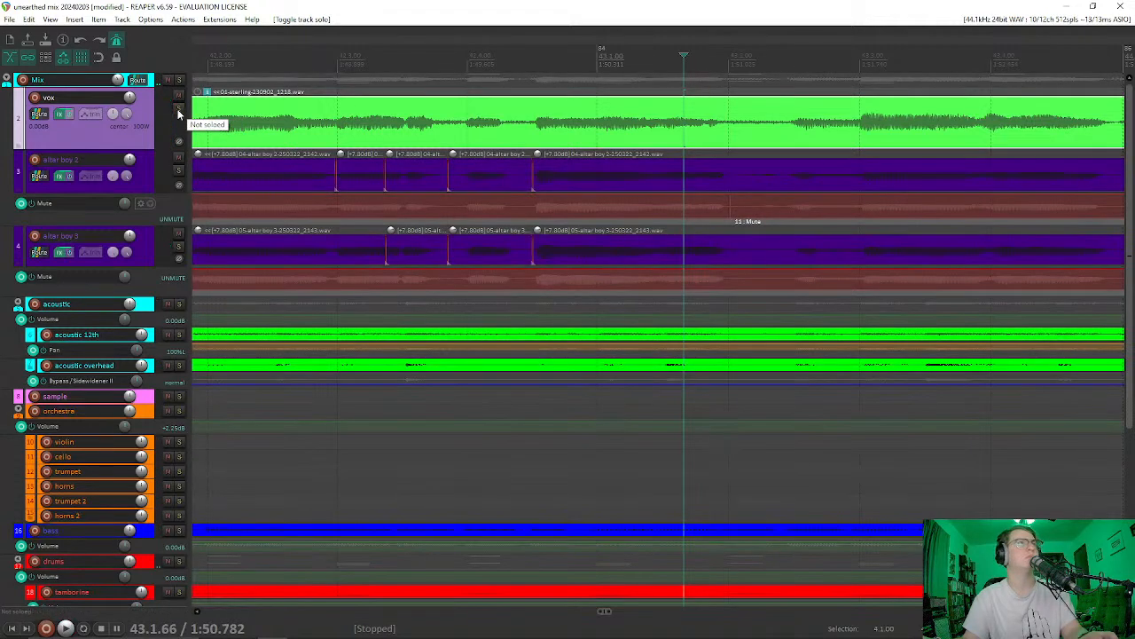
{"action": "left_click", "coordinate": [179, 110]}
{"action": "key", "text": "space"}
{"action": "key", "text": "space"}
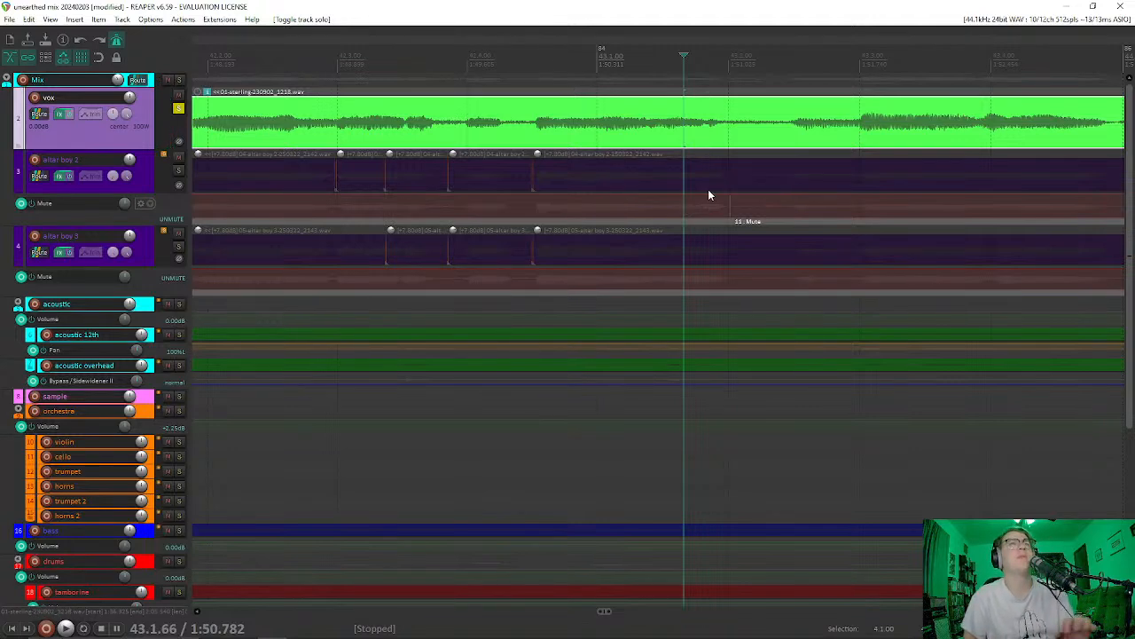
{"action": "key", "text": "space"}
{"action": "key", "text": "space"}
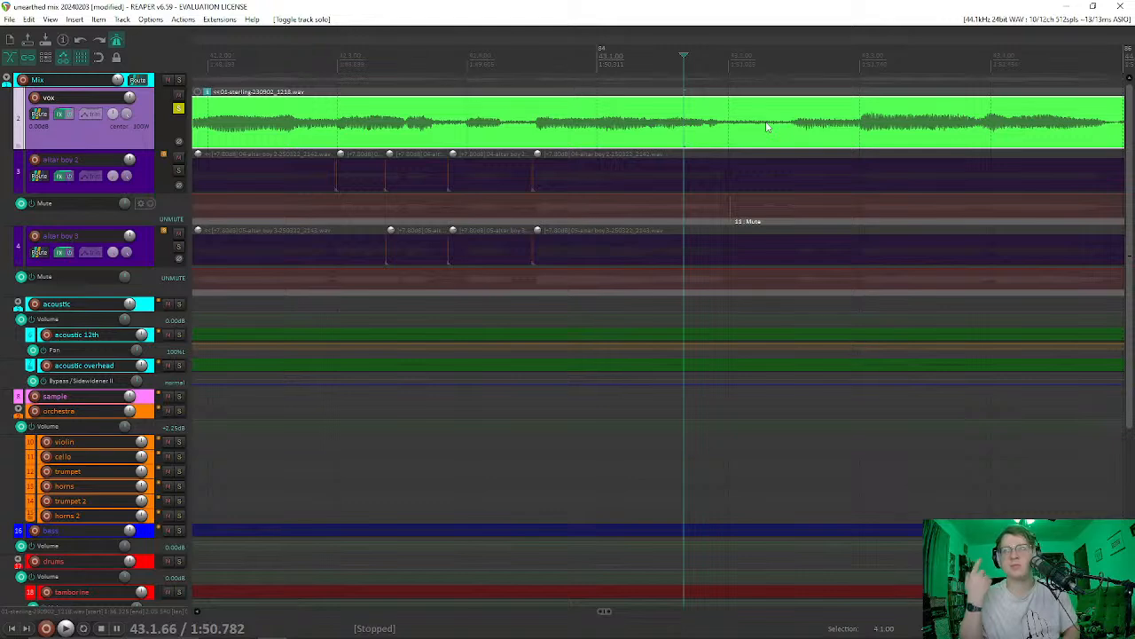
Step: Replay the soloed vox from several points between 43.1.00 and 43.2.00 to locate the end of the phrase
{"action": "left_click", "coordinate": [727, 116]}
{"action": "key", "text": "space"}
{"action": "key", "text": "space"}
{"action": "left_click", "coordinate": [729, 113]}
{"action": "key", "text": "space"}
{"action": "key", "text": "space"}
{"action": "left_click", "coordinate": [706, 114]}
{"action": "key", "text": "space"}
{"action": "key", "text": "space"}
{"action": "left_click", "coordinate": [600, 115]}
{"action": "key", "text": "space"}
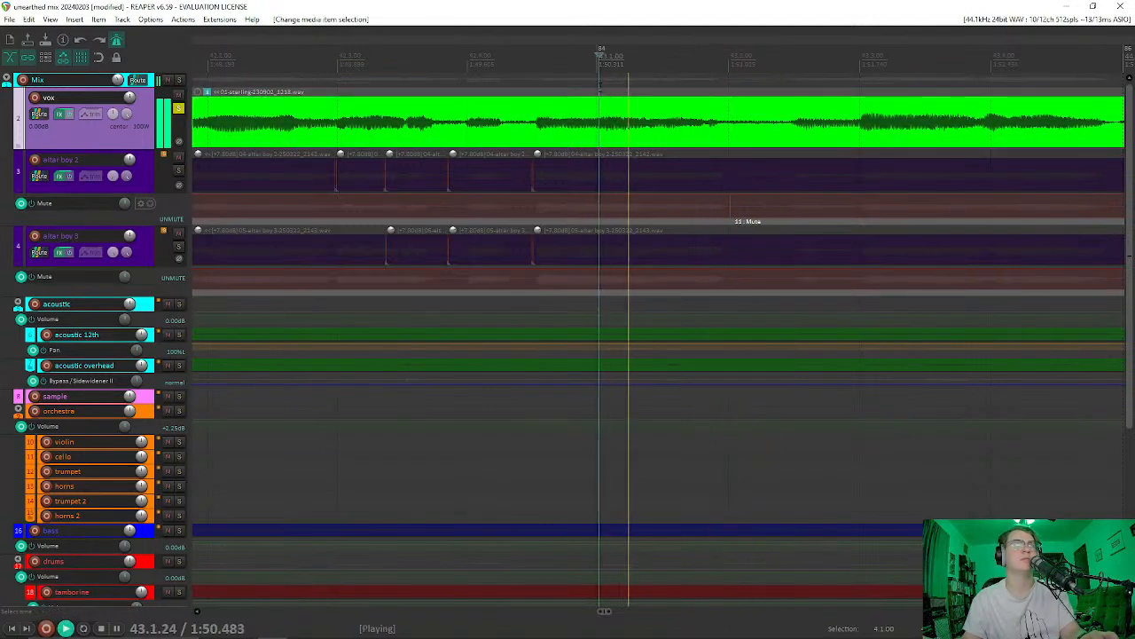
{"action": "key", "text": "space"}
{"action": "key", "text": "space"}
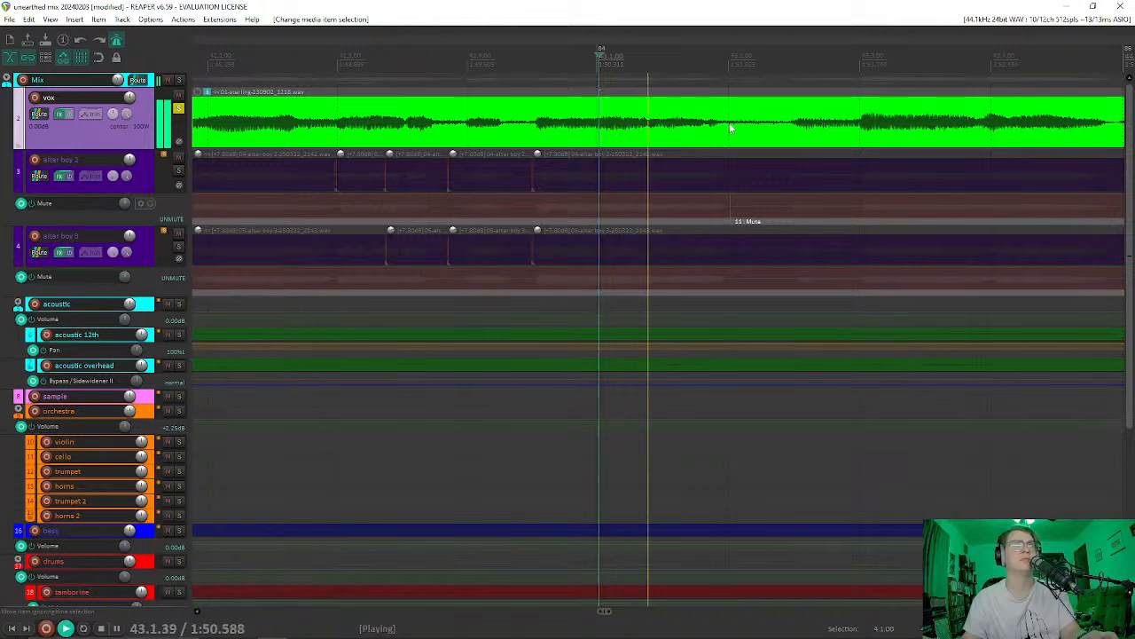
{"action": "key", "text": "space"}
Step: Split the vox item at 43.1.95 and again just before the next phrase, and delete the piece between the splits
{"action": "left_click", "coordinate": [725, 131]}
{"action": "key", "text": "s"}
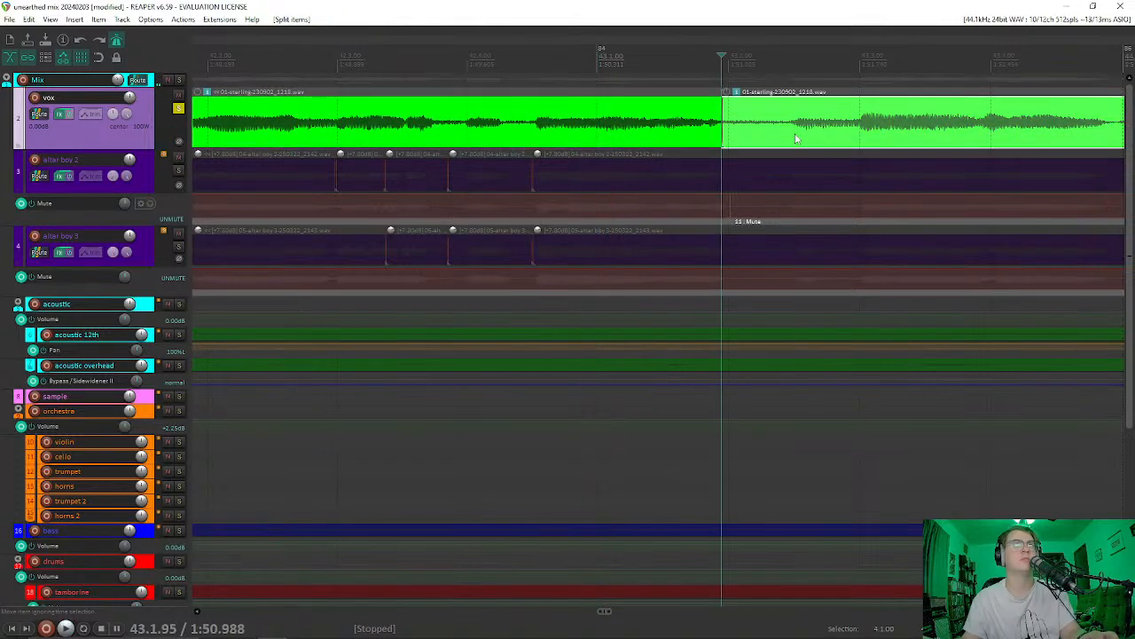
{"action": "left_click", "coordinate": [790, 133]}
{"action": "key", "text": "s"}
{"action": "left_click", "coordinate": [755, 125]}
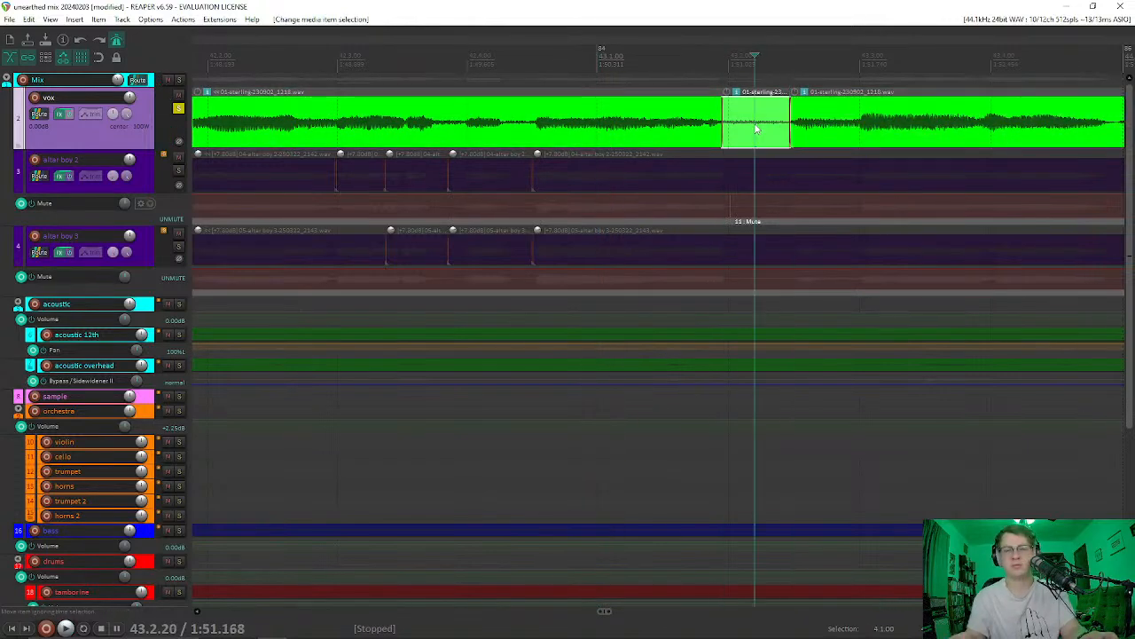
{"action": "key", "text": "Delete"}
Step: Add short fades on both sides of the vox gap and extend the second item's start slightly earlier
{"action": "left_click_drag", "start_coordinate": [722, 99], "coordinate": [721, 101]}
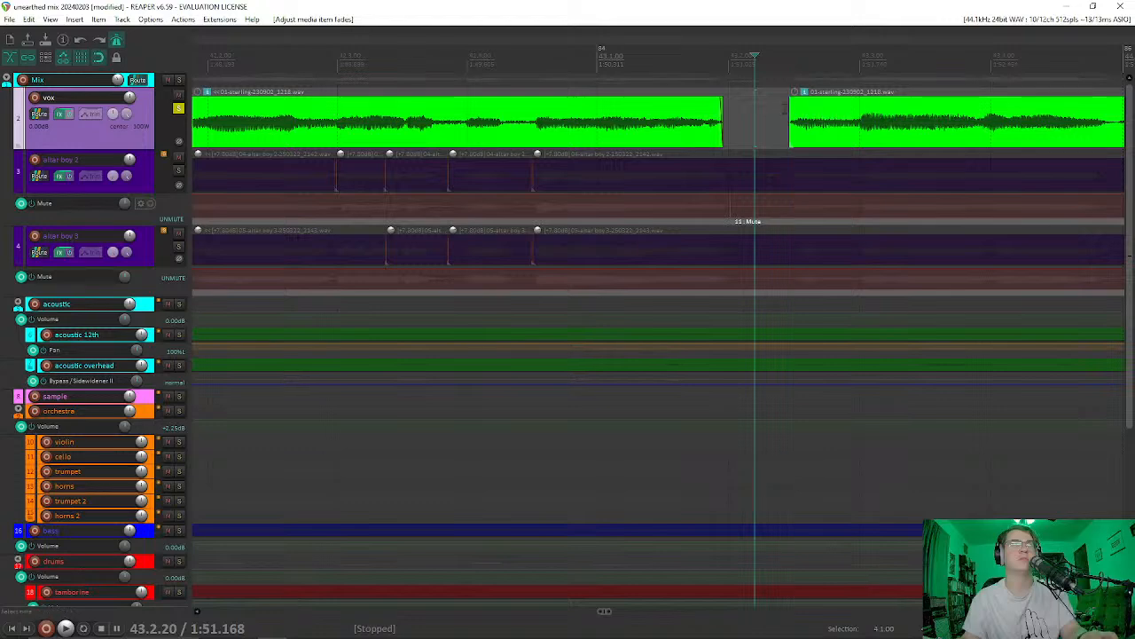
{"action": "mouse_move", "coordinate": [788, 107]}
{"action": "left_mouse_down"}
{"action": "mouse_move", "coordinate": [779, 109]}
{"action": "mouse_move", "coordinate": [786, 121]}
{"action": "left_mouse_up"}
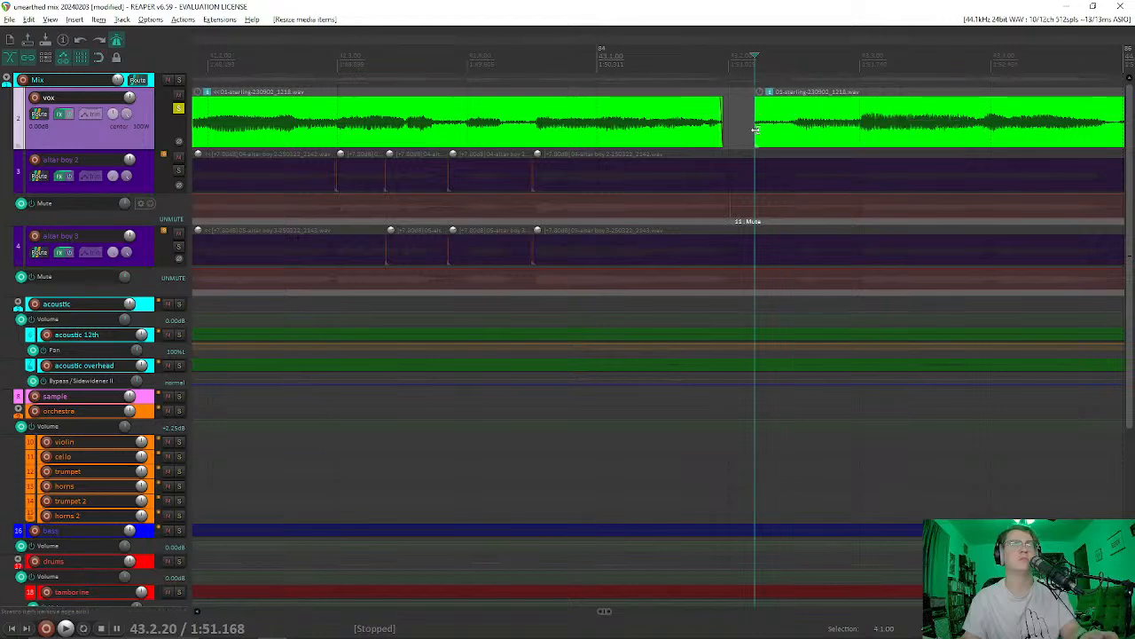
{"action": "left_click", "coordinate": [754, 130]}
{"action": "left_click_drag", "start_coordinate": [754, 130], "coordinate": [785, 142]}
{"action": "left_click_drag", "start_coordinate": [785, 101], "coordinate": [792, 103]}
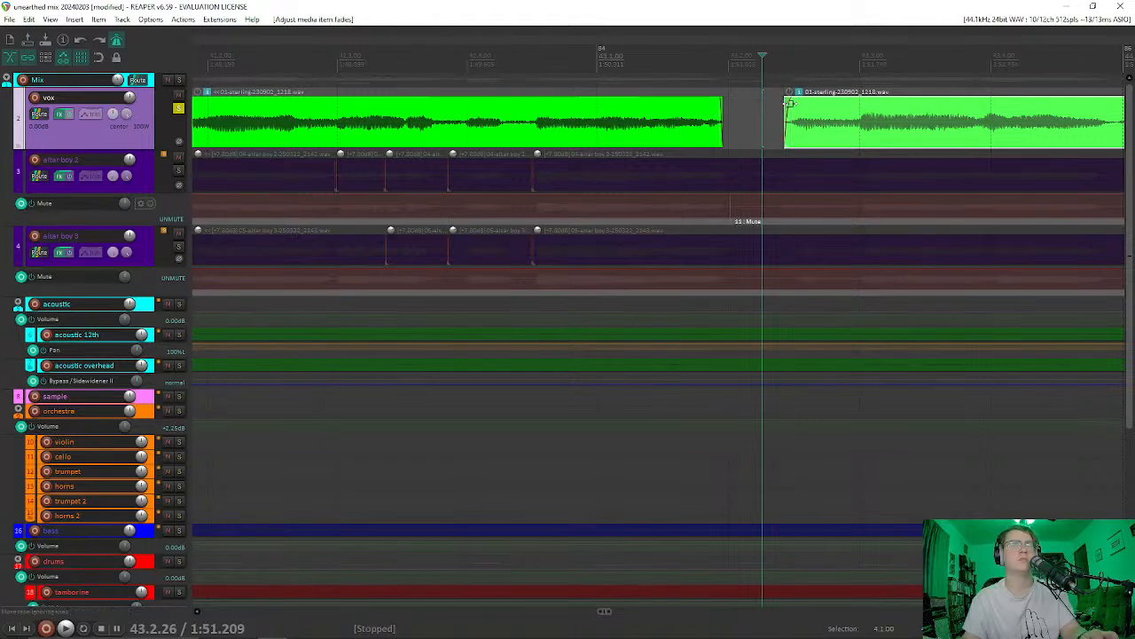
Step: Play the soloed vox across the new gap from 42.4.77 and unsolo the track
{"action": "left_click", "coordinate": [568, 78]}
{"action": "key", "text": "space"}
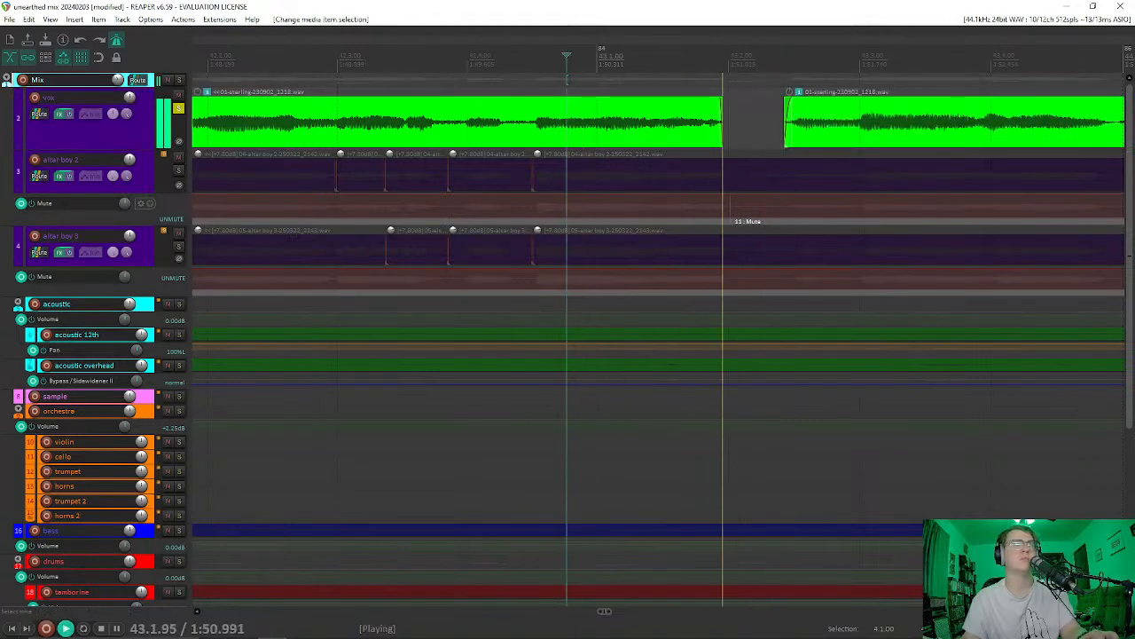
{"action": "key", "text": "space"}
{"action": "left_click", "coordinate": [179, 107]}
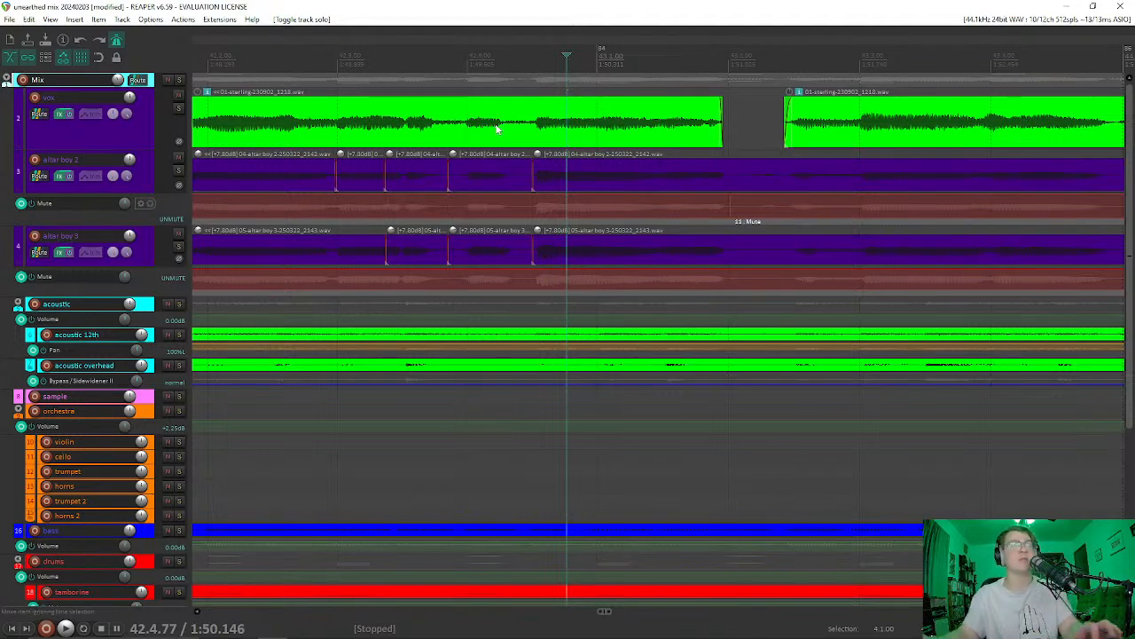
Step: Play the full mix from 42.4.51 several times to check the vox gap against the altar boys
{"action": "left_click", "coordinate": [546, 92]}
{"action": "left_click", "coordinate": [533, 92]}
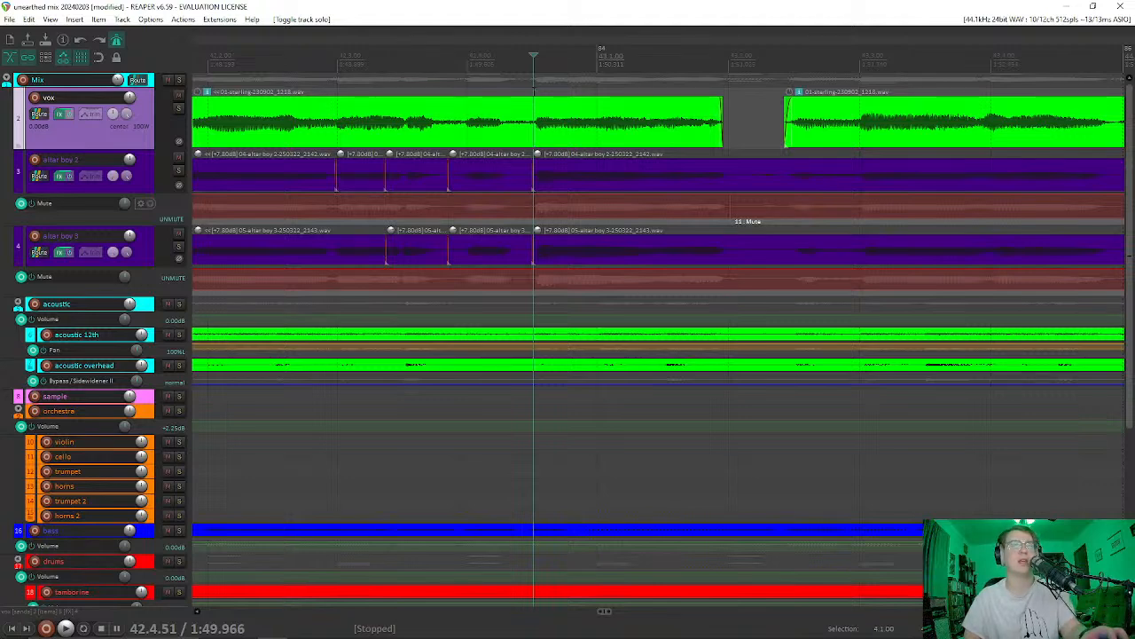
{"action": "key", "text": "space"}
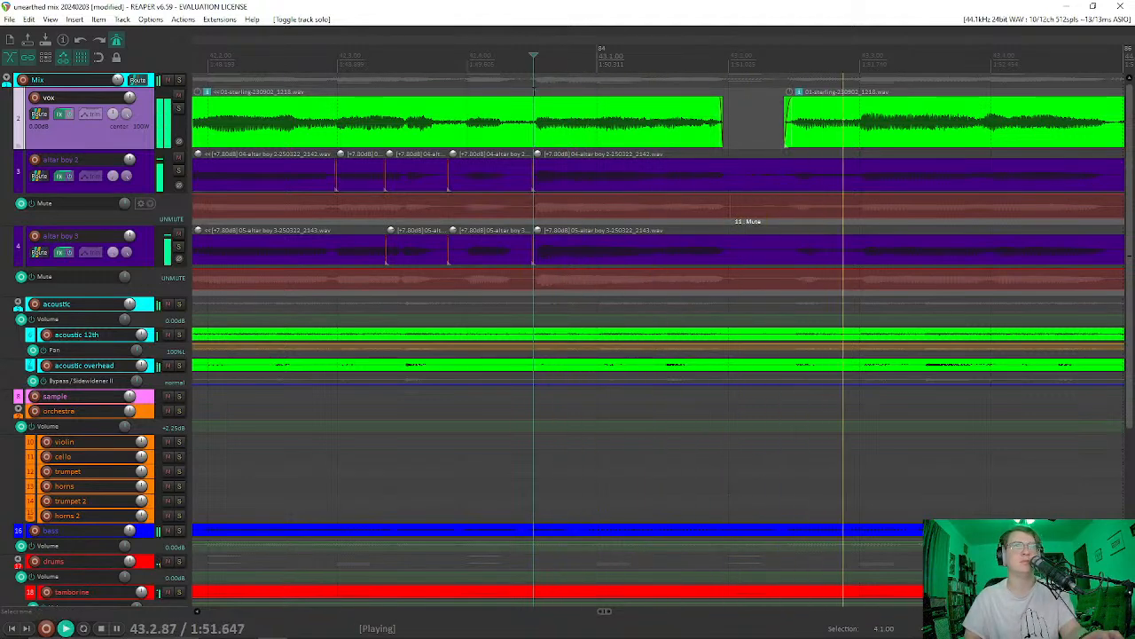
{"action": "key", "text": "space"}
{"action": "key", "text": "space"}
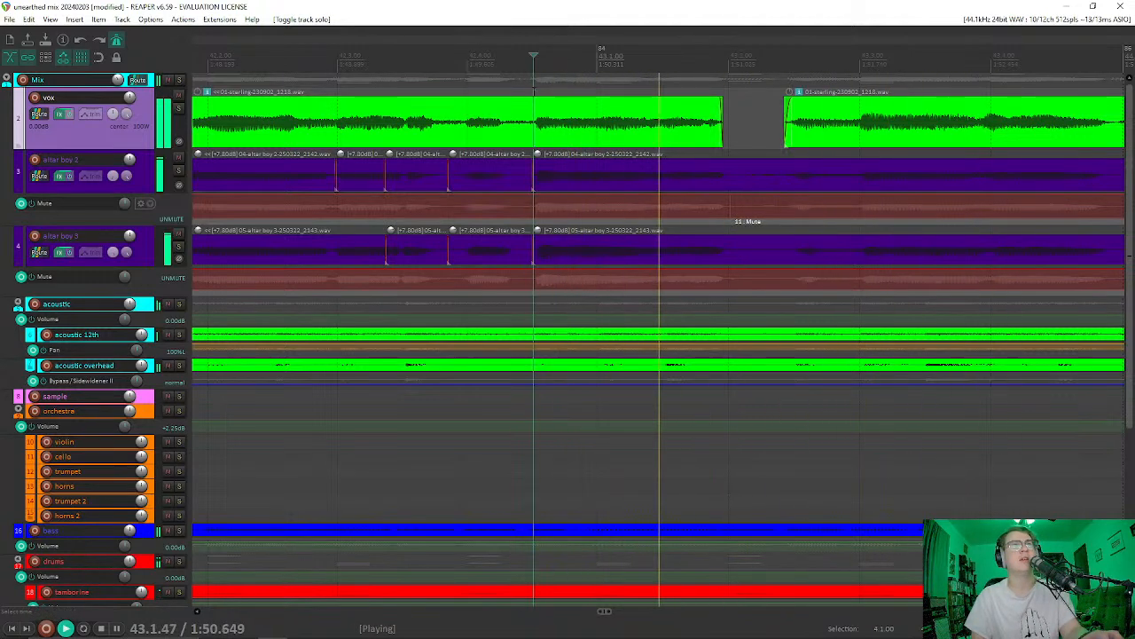
{"action": "key", "text": "space"}
{"action": "key", "text": "space"}
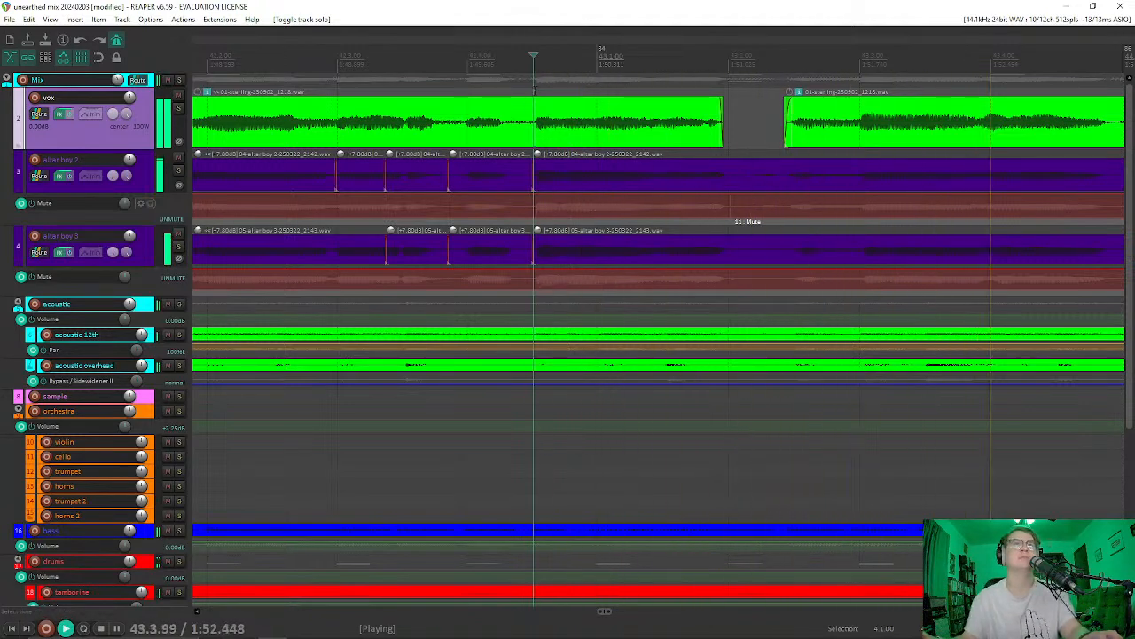
{"action": "key", "text": "space"}
Step: Compare the vox and altar boy waveforms after the gap and replay the passage leading into it from 42.4.51
{"action": "scroll", "coordinate": [568, 170], "scroll_direction": "down", "scroll_amount": 2}
{"action": "scroll", "coordinate": [567, 170], "scroll_direction": "up", "scroll_amount": 6}
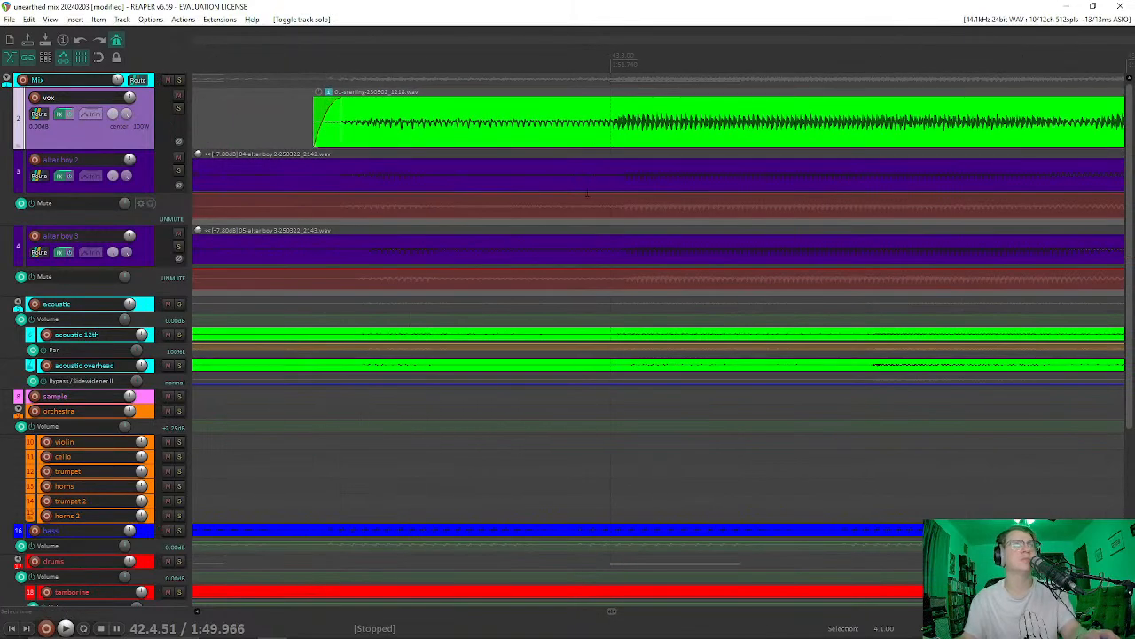
{"action": "scroll", "coordinate": [560, 177], "scroll_direction": "down", "scroll_amount": 5}
{"action": "key", "text": "space"}
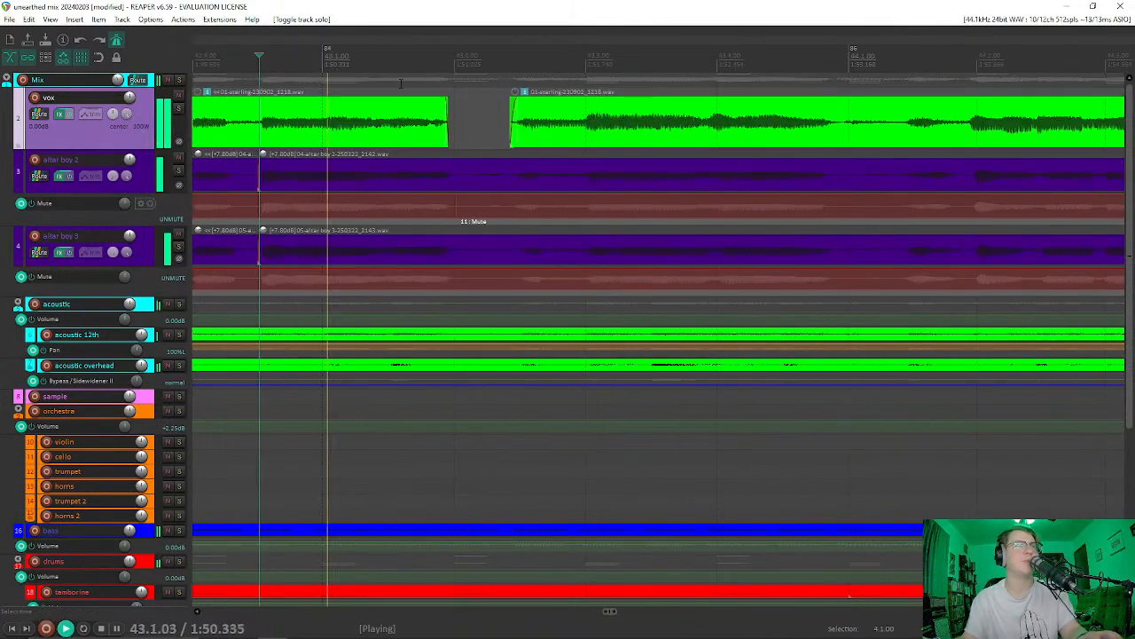
{"action": "key", "text": "space"}
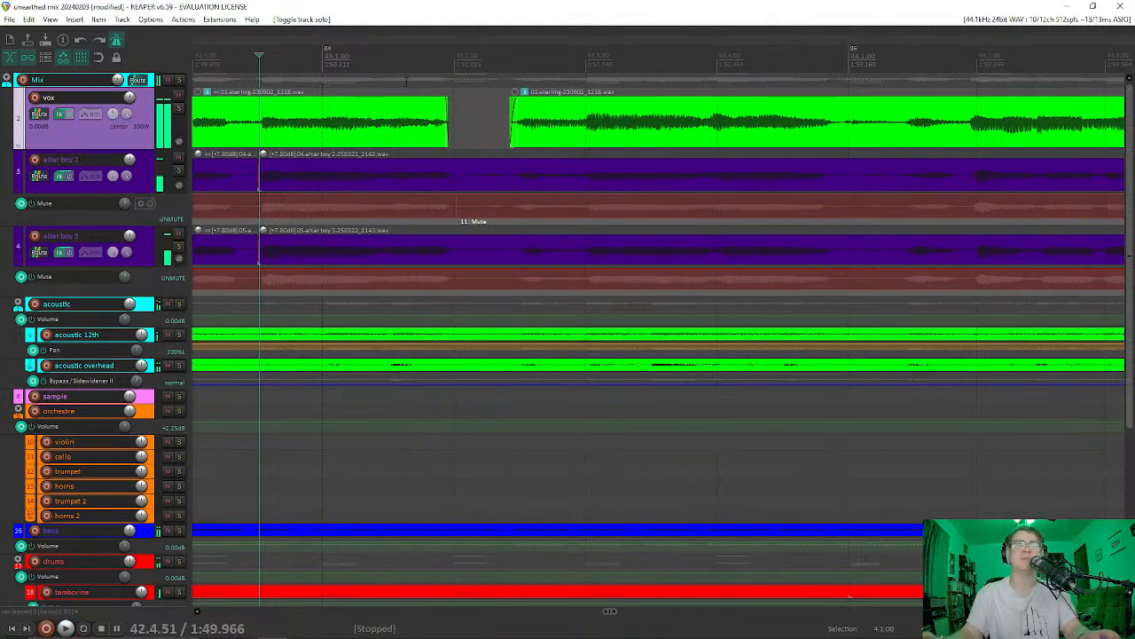
{"action": "key", "text": "space"}
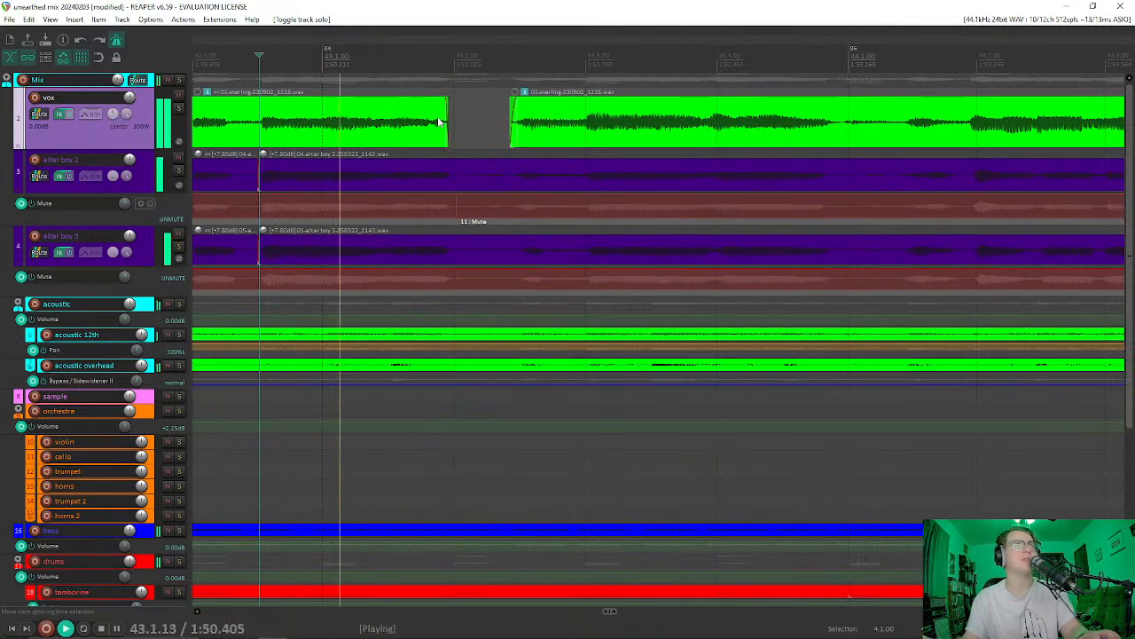
{"action": "key", "text": "space"}
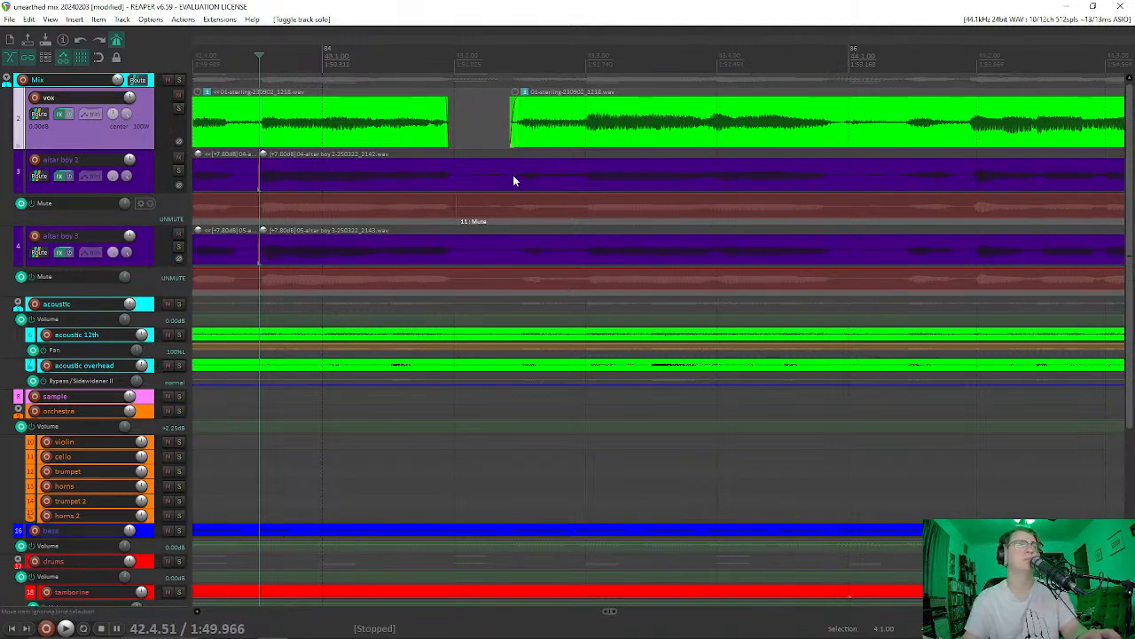
Step: Split the altar boy 3 item at 43.2.47, just before its entry after the vox gap
{"action": "left_click", "coordinate": [513, 175]}
{"action": "scroll", "coordinate": [516, 184], "scroll_direction": "up", "scroll_amount": 5}
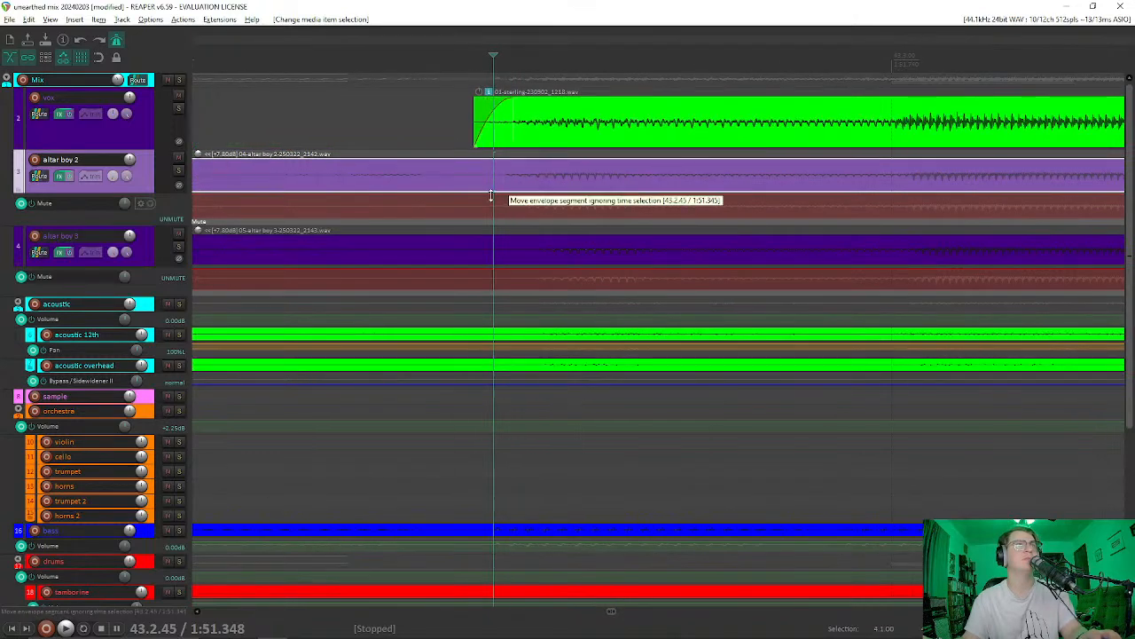
{"action": "scroll", "coordinate": [513, 202], "scroll_direction": "down", "scroll_amount": 3}
{"action": "scroll", "coordinate": [585, 231], "scroll_direction": "down", "scroll_amount": 2}
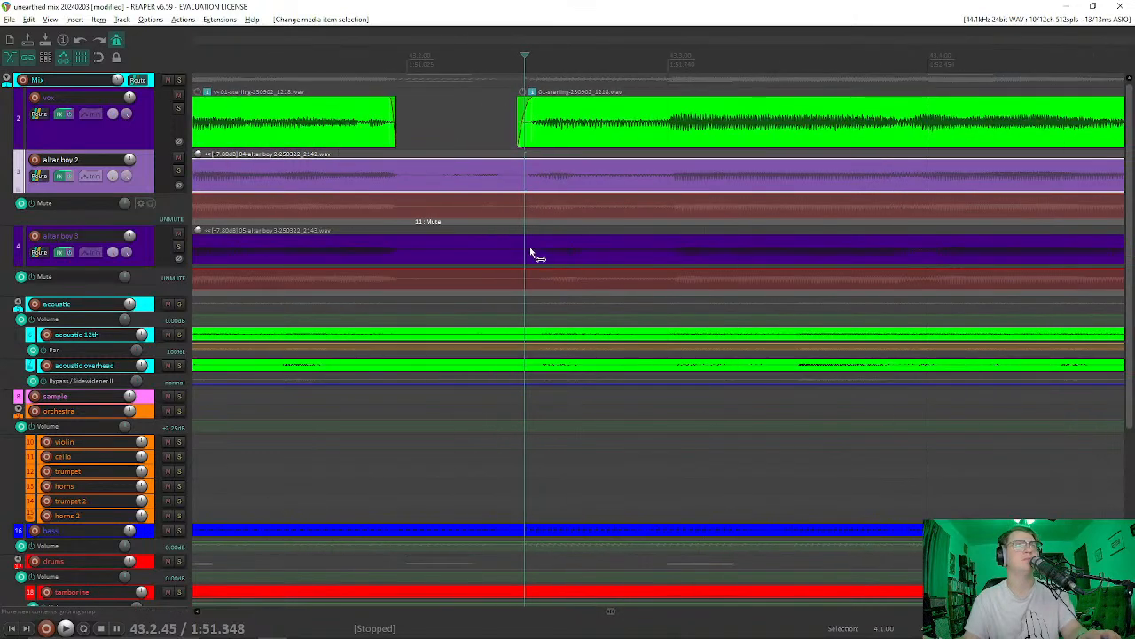
{"action": "key", "text": "alt+space"}
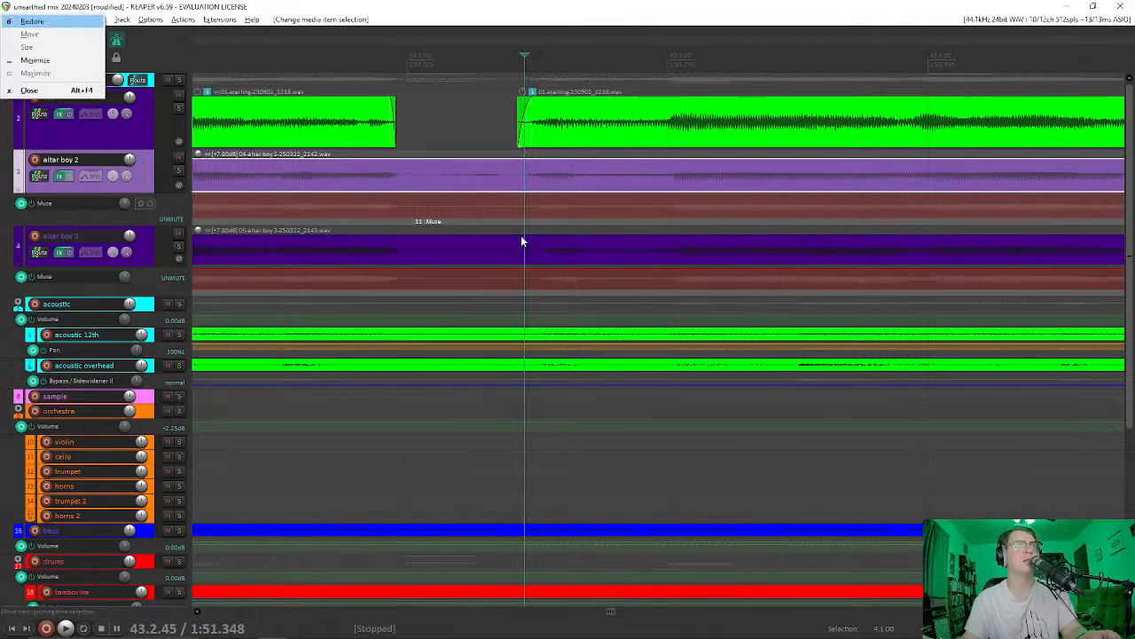
{"action": "left_click", "coordinate": [529, 233]}
{"action": "scroll", "coordinate": [530, 238], "scroll_direction": "up", "scroll_amount": 3}
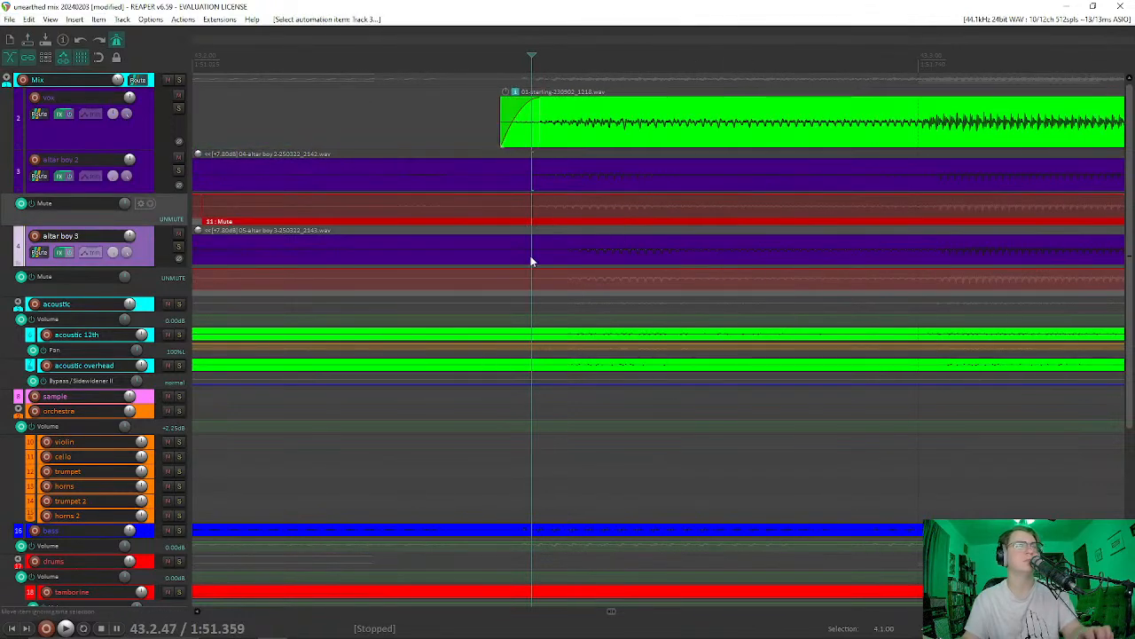
{"action": "left_click", "coordinate": [532, 261]}
{"action": "left_click", "coordinate": [533, 256]}
{"action": "left_click", "coordinate": [532, 254]}
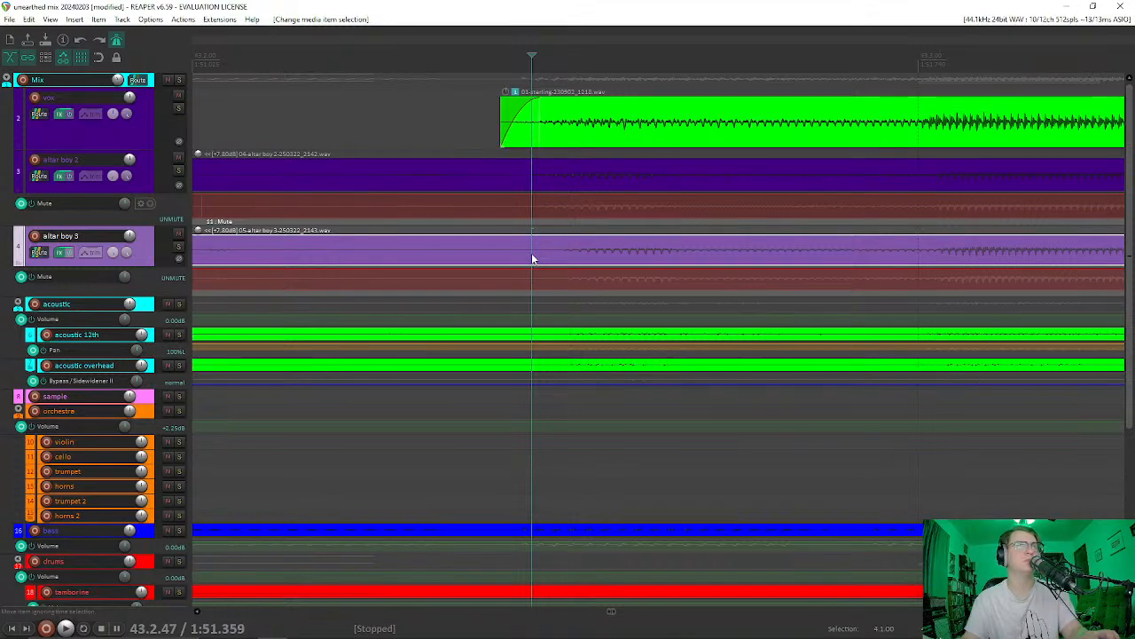
{"action": "key", "text": "s"}
Step: Shift the new altar boy 3 piece's audio earlier to match the vox entry, and play it from 43.2.29
{"action": "left_click_drag", "start_coordinate": [641, 258], "coordinate": [618, 267]}
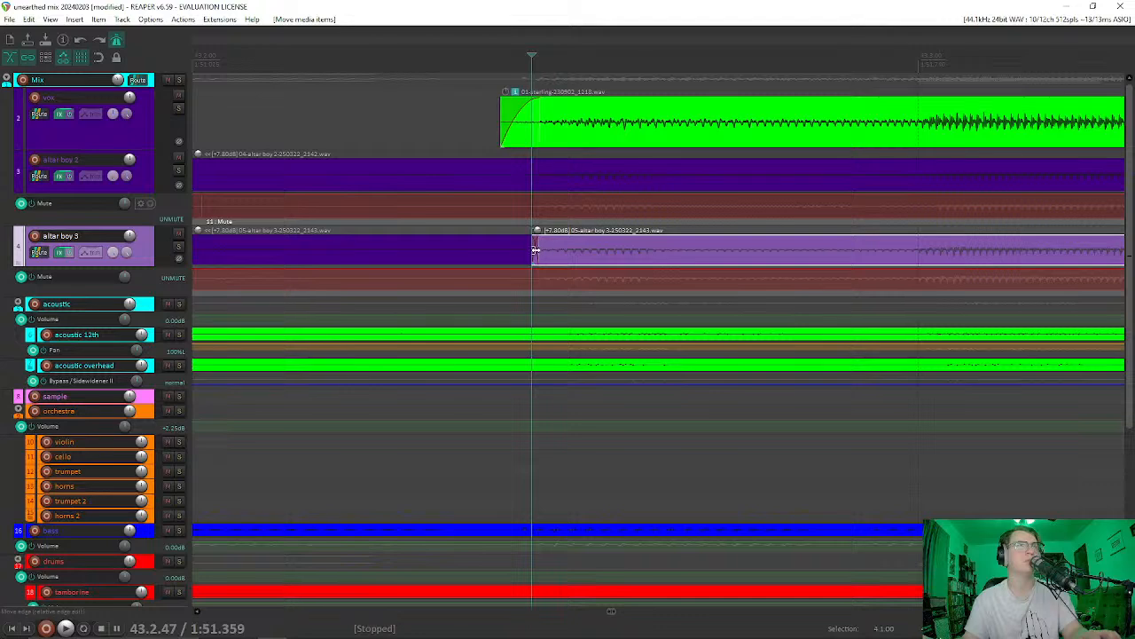
{"action": "left_click_drag", "start_coordinate": [532, 250], "coordinate": [574, 257]}
{"action": "scroll", "coordinate": [504, 243], "scroll_direction": "down", "scroll_amount": 2}
{"action": "scroll", "coordinate": [504, 244], "scroll_direction": "down", "scroll_amount": 2}
{"action": "left_click", "coordinate": [497, 123]}
{"action": "key", "text": "space"}
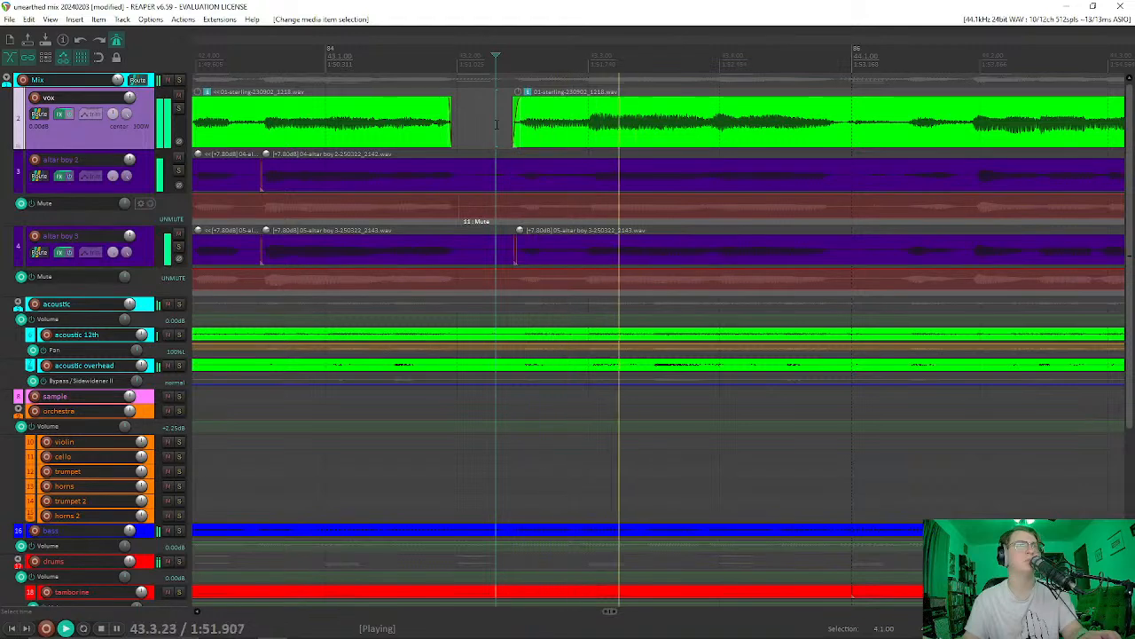
{"action": "key", "text": "space"}
Step: Split altar boy 3 at 43.2.96 and slide the following audio to line up with the vox note near 43.3.00
{"action": "scroll", "coordinate": [577, 261], "scroll_direction": "up", "scroll_amount": 2}
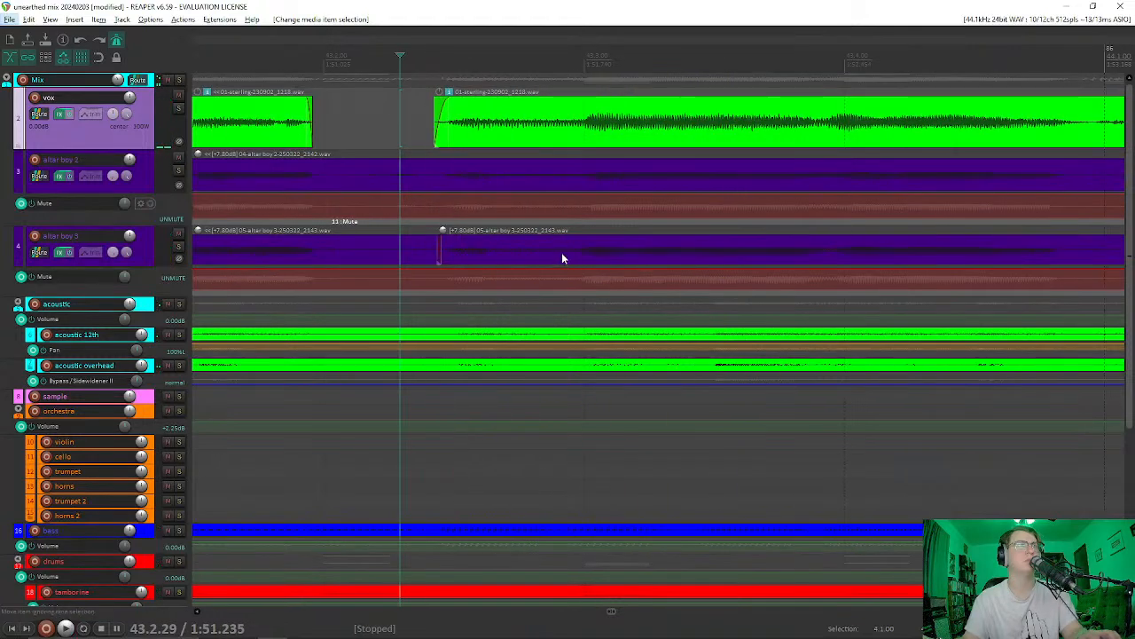
{"action": "left_click", "coordinate": [562, 253]}
{"action": "scroll", "coordinate": [582, 248], "scroll_direction": "up", "scroll_amount": 4}
{"action": "left_click", "coordinate": [528, 257]}
{"action": "key", "text": "s"}
{"action": "left_click_drag", "start_coordinate": [602, 255], "coordinate": [618, 254]}
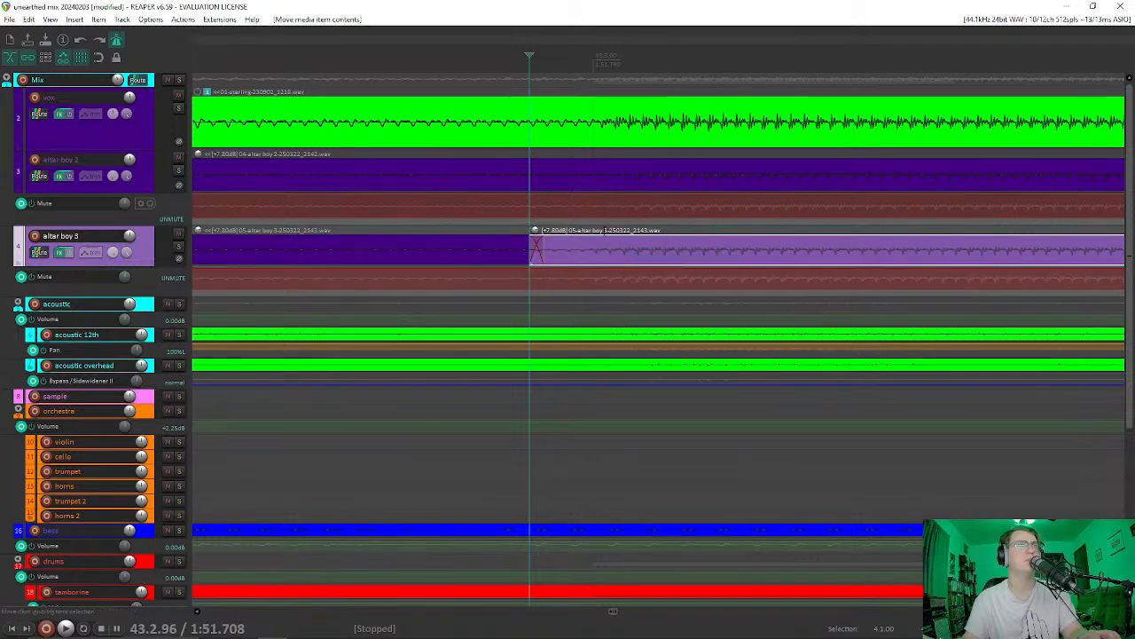
Step: Split altar boy 2 at 43.2.96, slide its audio to match the vox, and fine-tune the altar boy 3 audio
{"action": "left_click", "coordinate": [535, 179]}
{"action": "key", "text": "s"}
{"action": "mouse_move", "coordinate": [646, 181]}
{"action": "left_mouse_down"}
{"action": "mouse_move", "coordinate": [661, 183]}
{"action": "mouse_move", "coordinate": [636, 196]}
{"action": "left_mouse_up"}
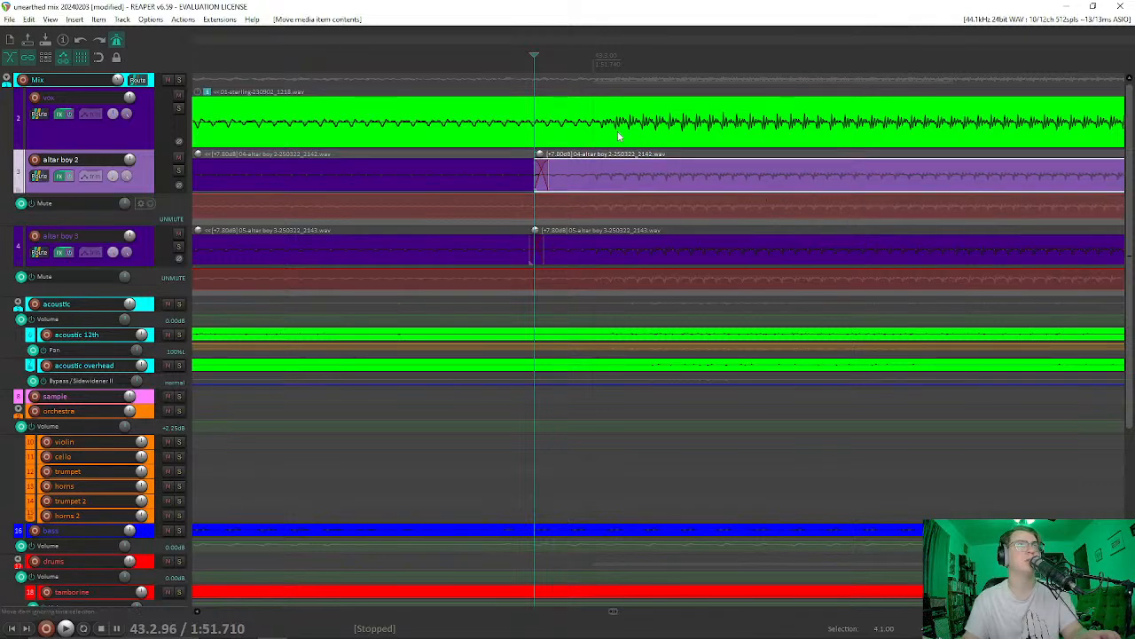
{"action": "left_click_drag", "start_coordinate": [626, 252], "coordinate": [630, 255]}
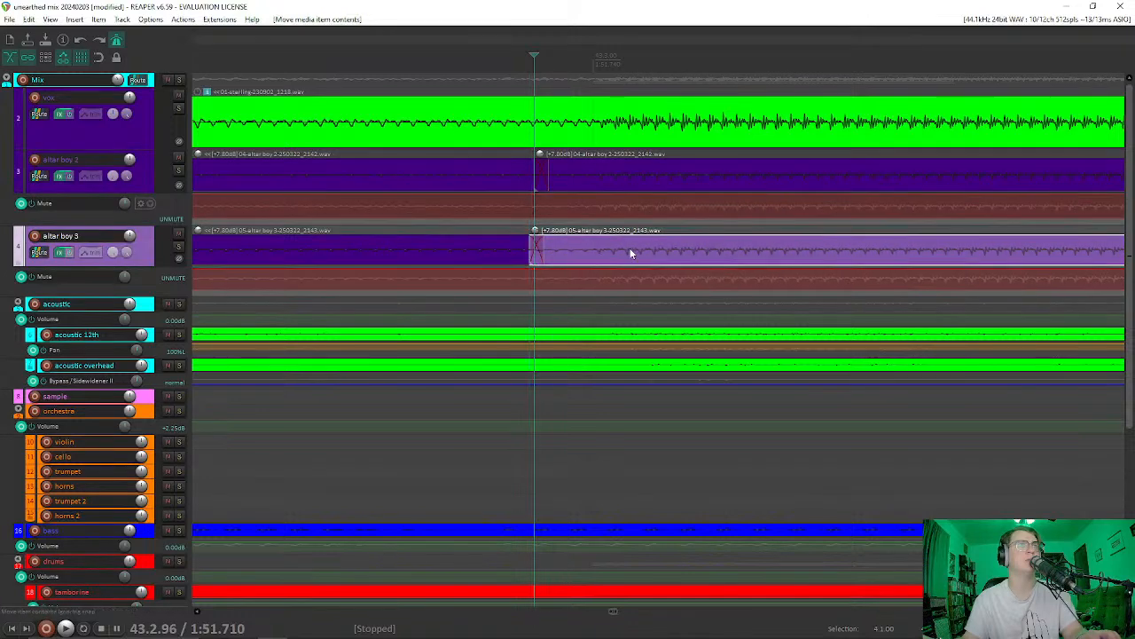
Step: Play the mix from 43.2.28 to check the timing of both realigned altar boy parts
{"action": "scroll", "coordinate": [578, 217], "scroll_direction": "up", "scroll_amount": 5}
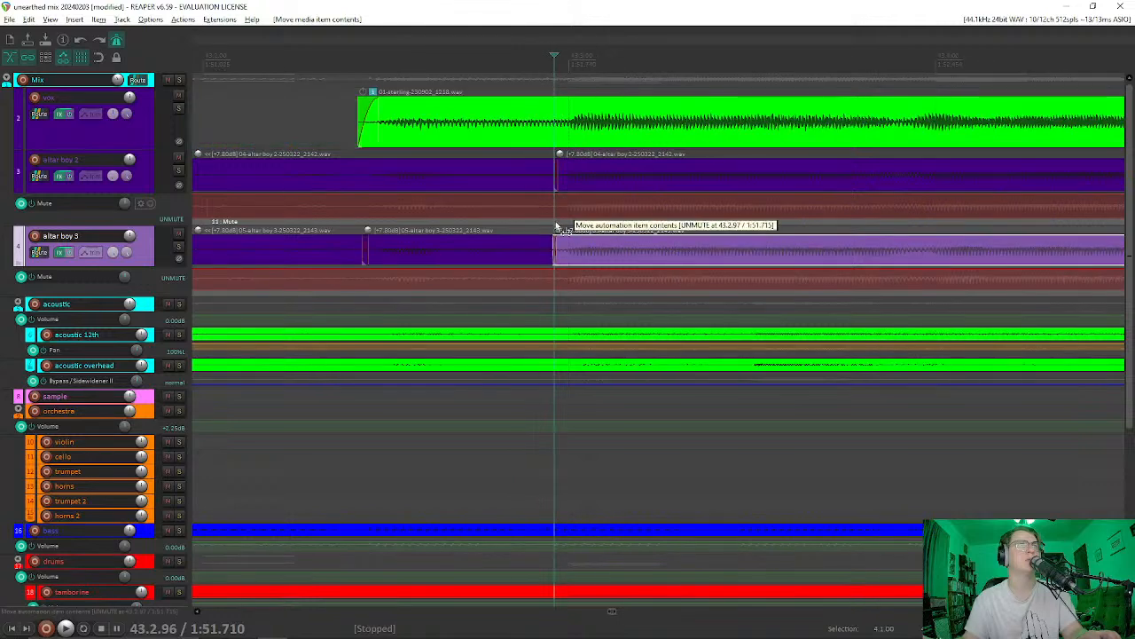
{"action": "left_click", "coordinate": [462, 103]}
{"action": "key", "text": "space"}
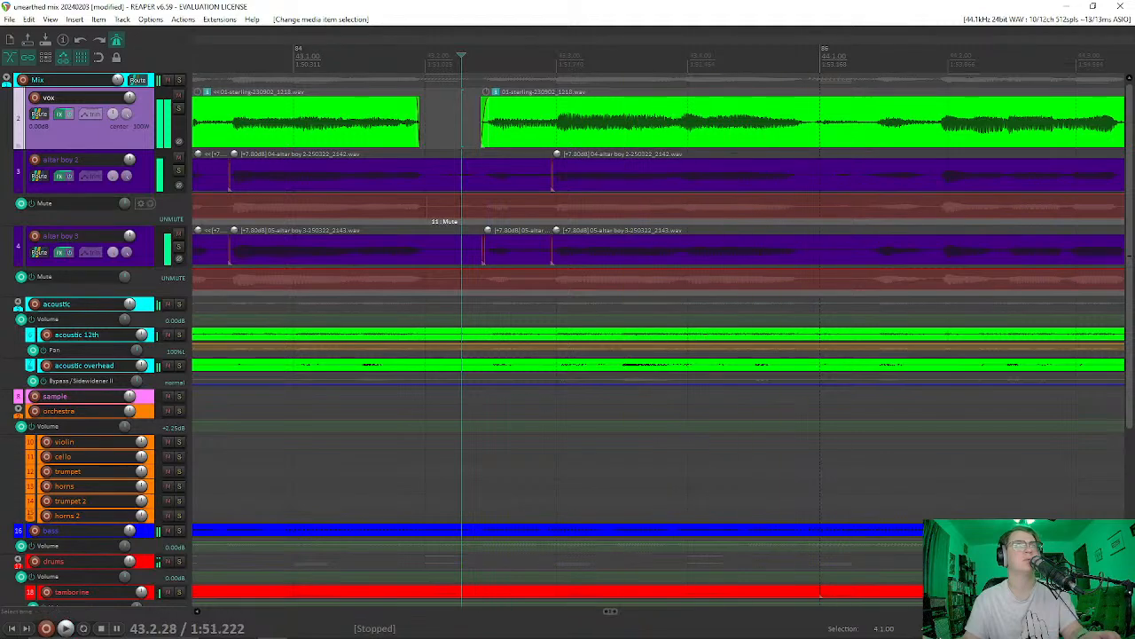
{"action": "scroll", "coordinate": [675, 177], "scroll_direction": "down", "scroll_amount": 3}
{"action": "scroll", "coordinate": [755, 139], "scroll_direction": "up", "scroll_amount": 6}
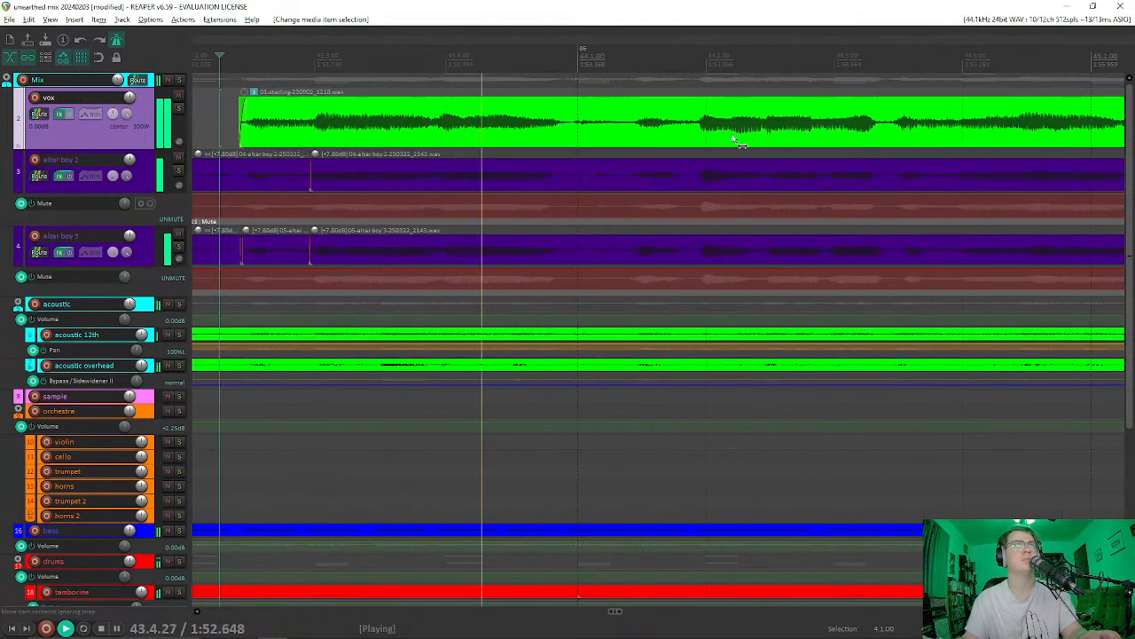
{"action": "key", "text": "space"}
Step: Place the edit cursor at 43.4.86 on the vox item and save the project
{"action": "left_click", "coordinate": [471, 140]}
{"action": "key", "text": "space"}
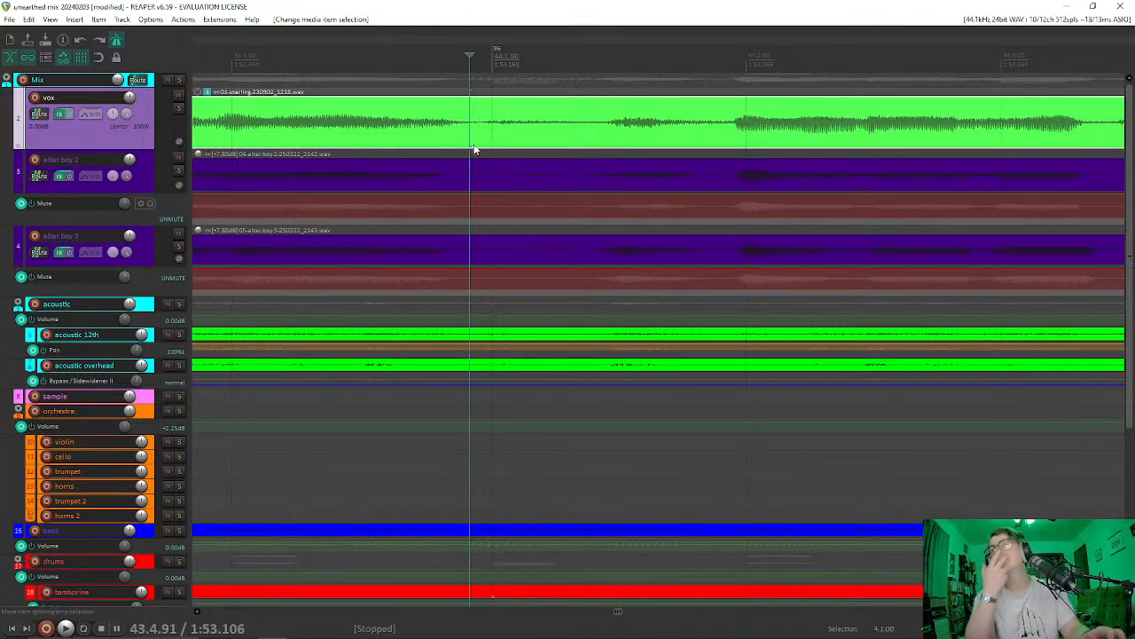
{"action": "left_click", "coordinate": [456, 119]}
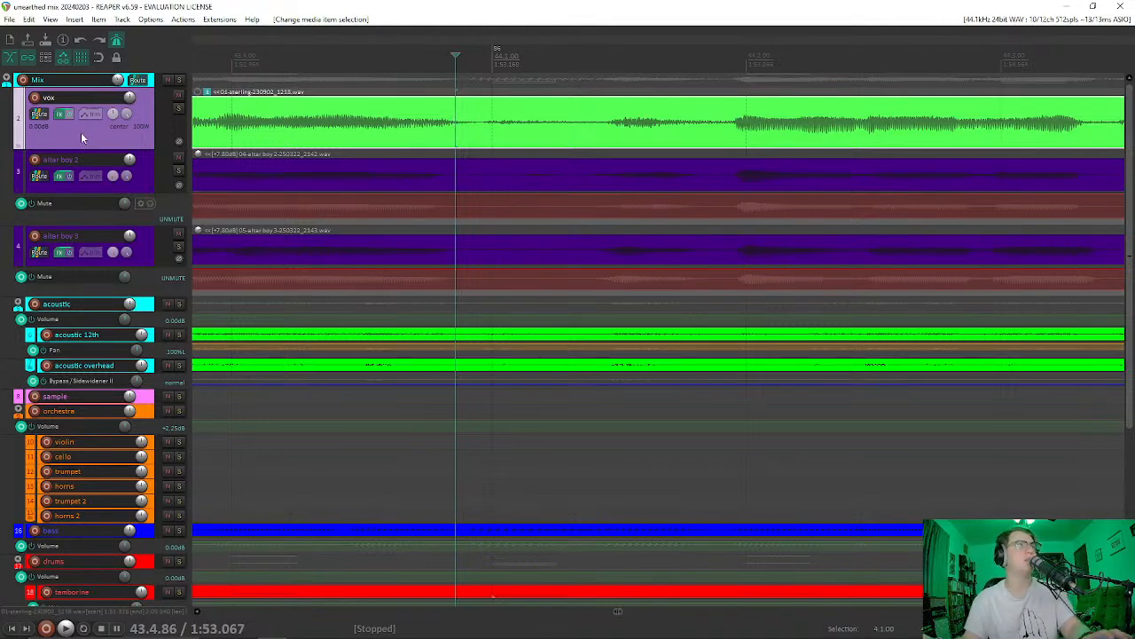
{"action": "mouse_move", "coordinate": [266, 629]}
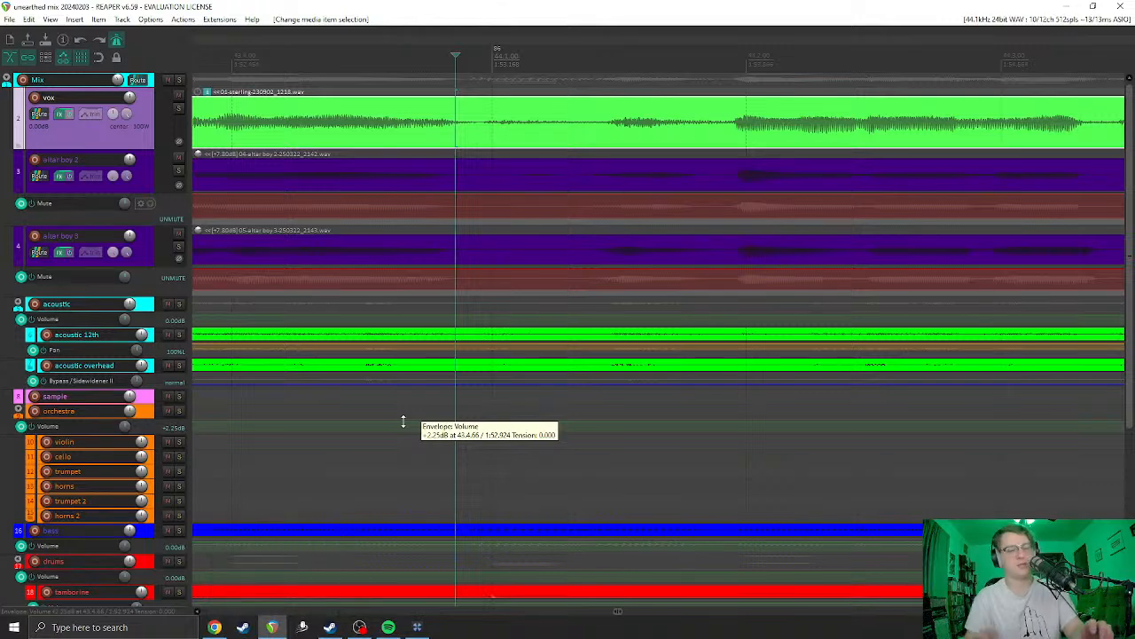
Step: Show the mixer and add the DeBreath Mono plug-in as the first effect on the vox track
{"action": "key", "text": "ctrl+m"}
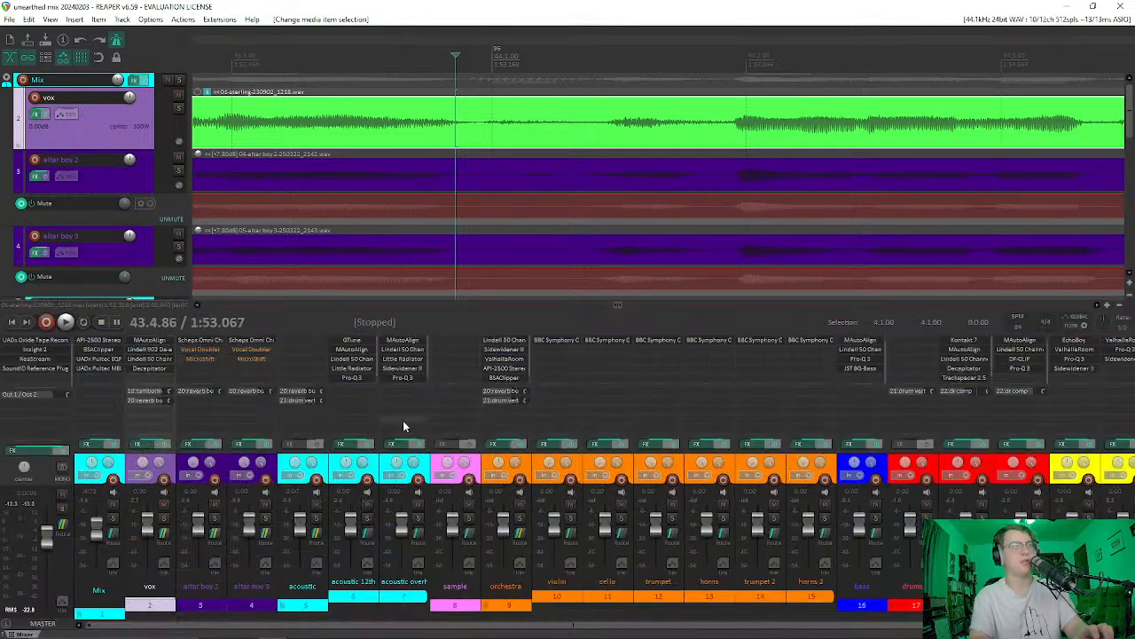
{"action": "double_click", "coordinate": [152, 376]}
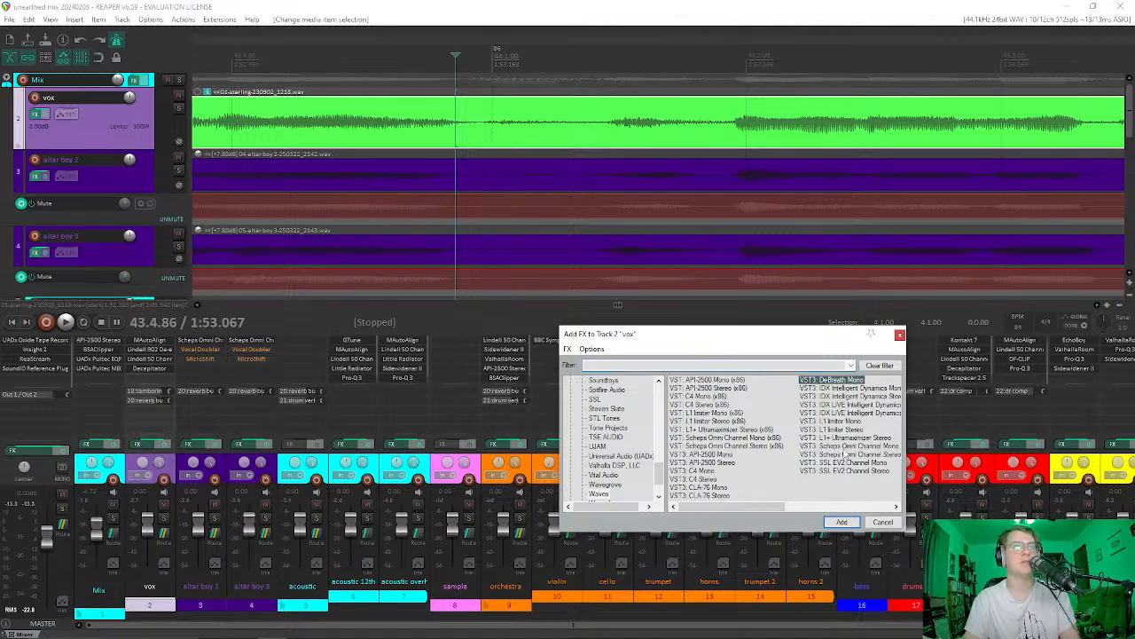
{"action": "left_click", "coordinate": [842, 523]}
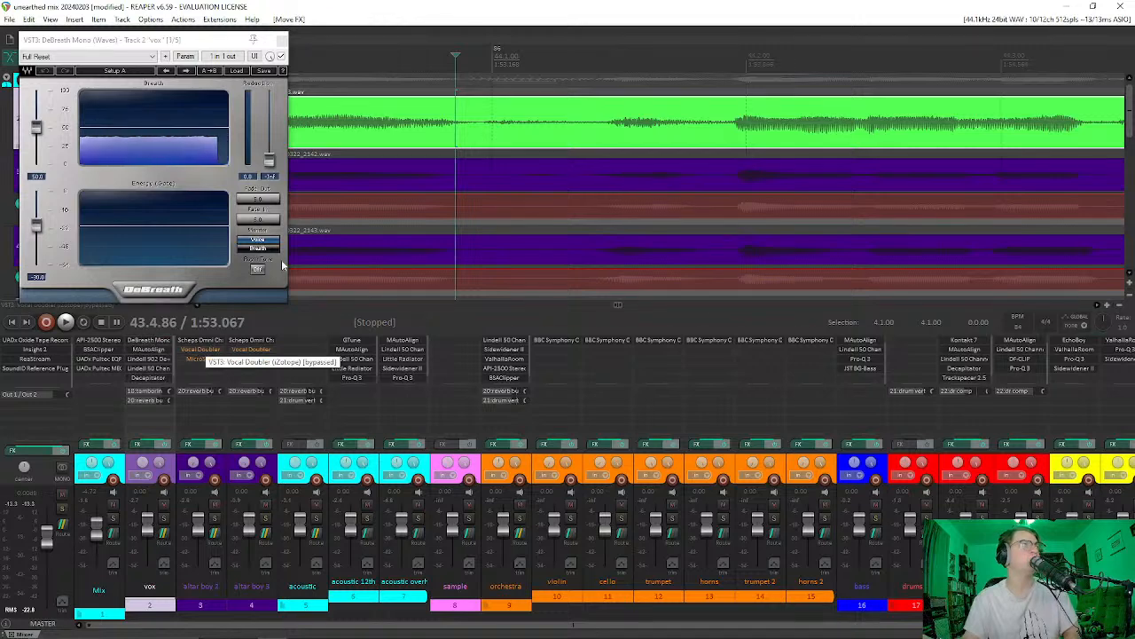
{"action": "key", "text": "space"}
{"action": "key", "text": "space"}
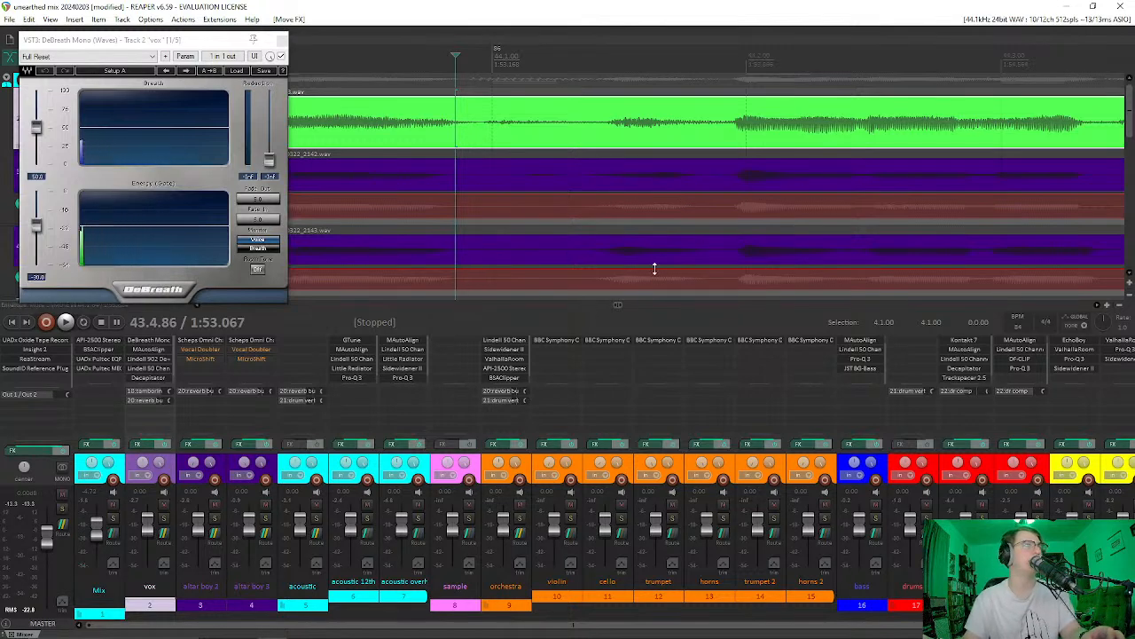
Step: Play the full mix from the start of the vox item at 43.2.45 to check DeBreath's breath detection
{"action": "scroll", "coordinate": [678, 212], "scroll_direction": "left", "scroll_amount": 3}
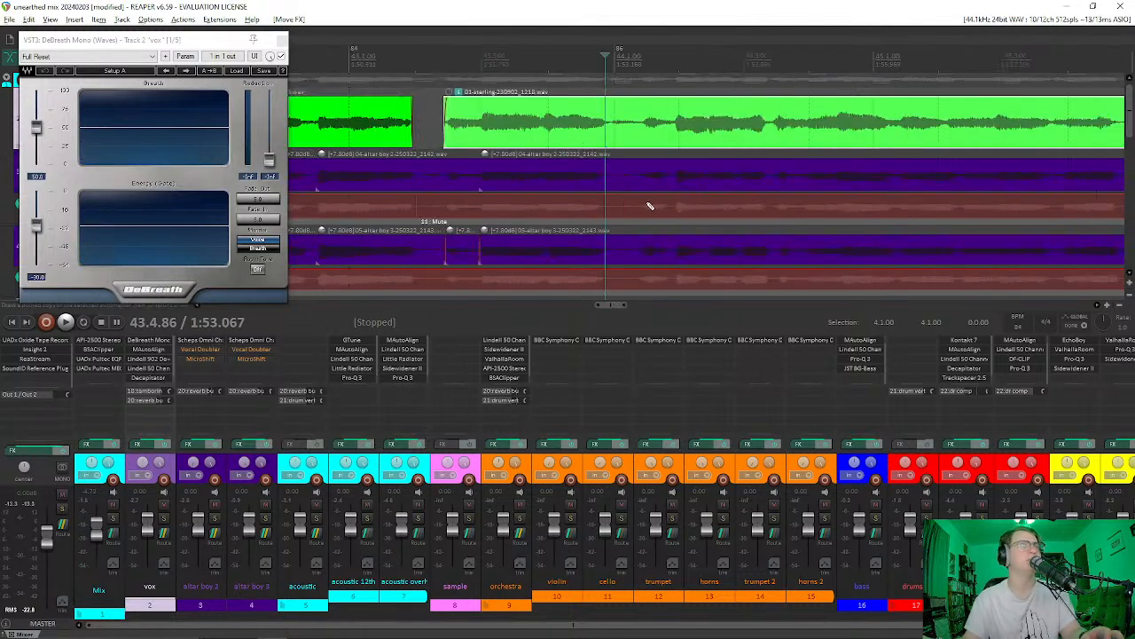
{"action": "left_click", "coordinate": [446, 93]}
{"action": "key", "text": "space"}
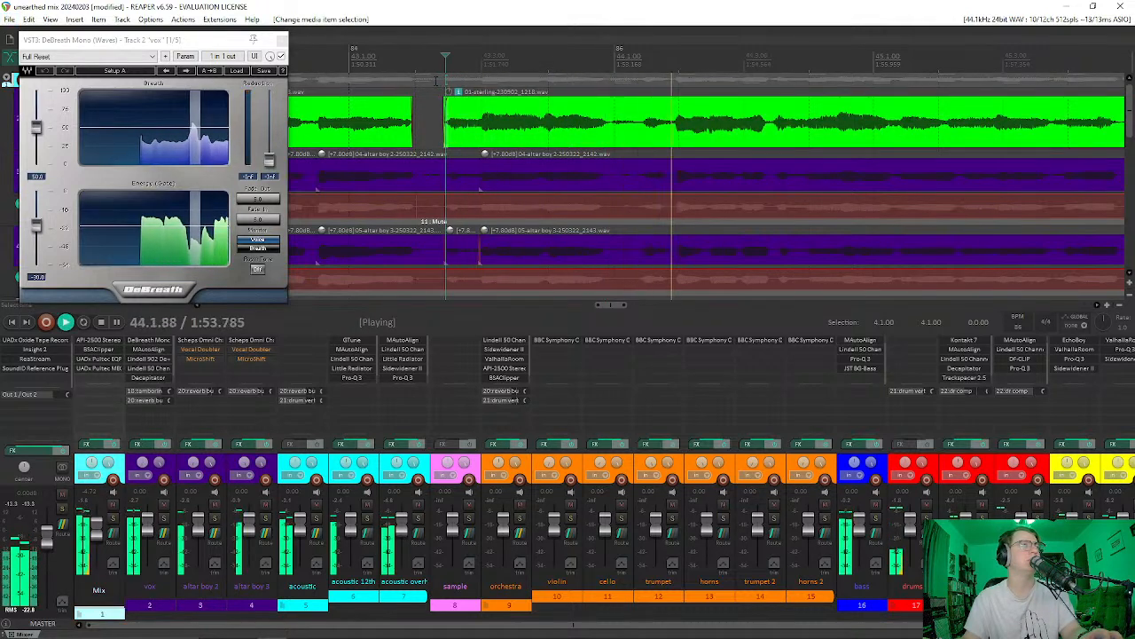
{"action": "key", "text": "space"}
{"action": "key", "text": "space"}
{"action": "key", "text": "space"}
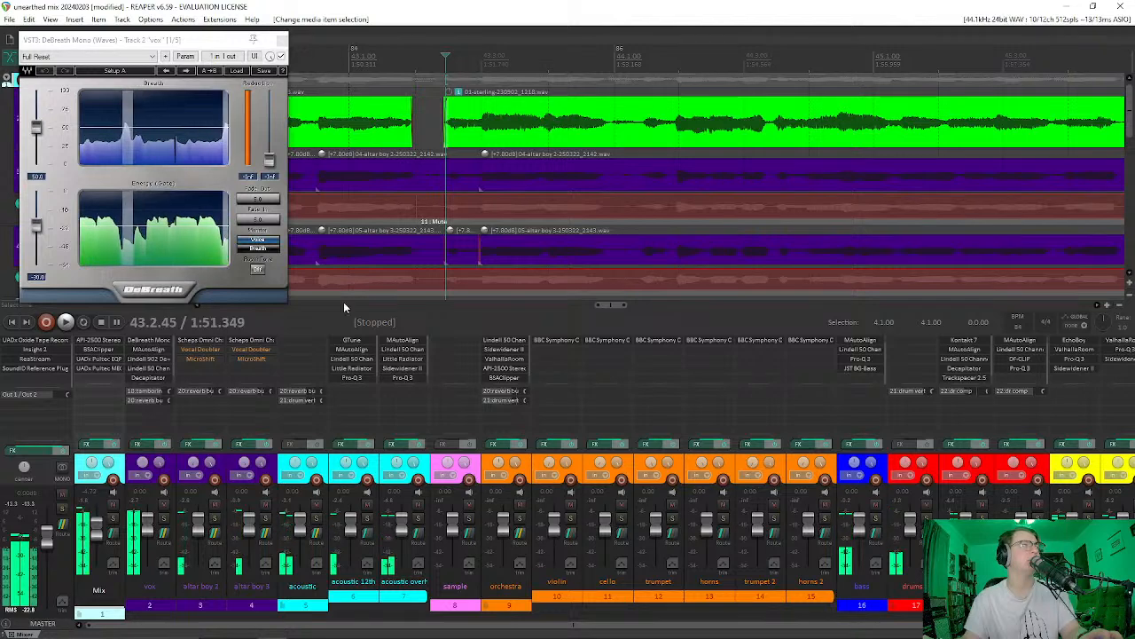
Step: Solo the vox track and play it from 43.2.45 to hear DeBreath's breath removal
{"action": "left_click", "coordinate": [164, 520]}
{"action": "key", "text": "space"}
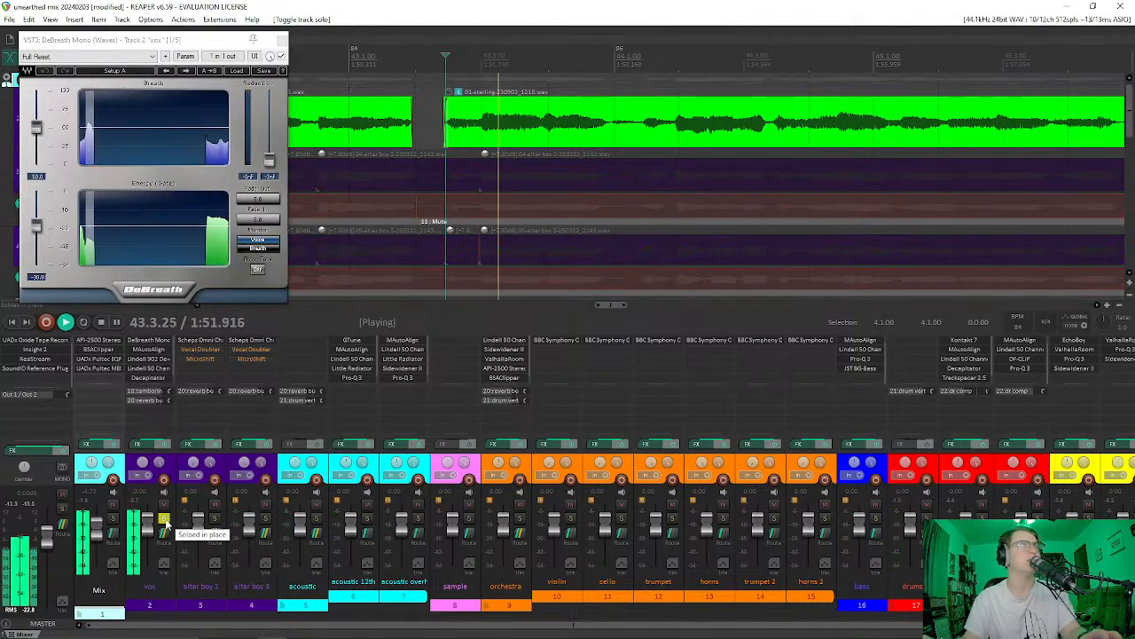
{"action": "key", "text": "space"}
{"action": "key", "text": "space"}
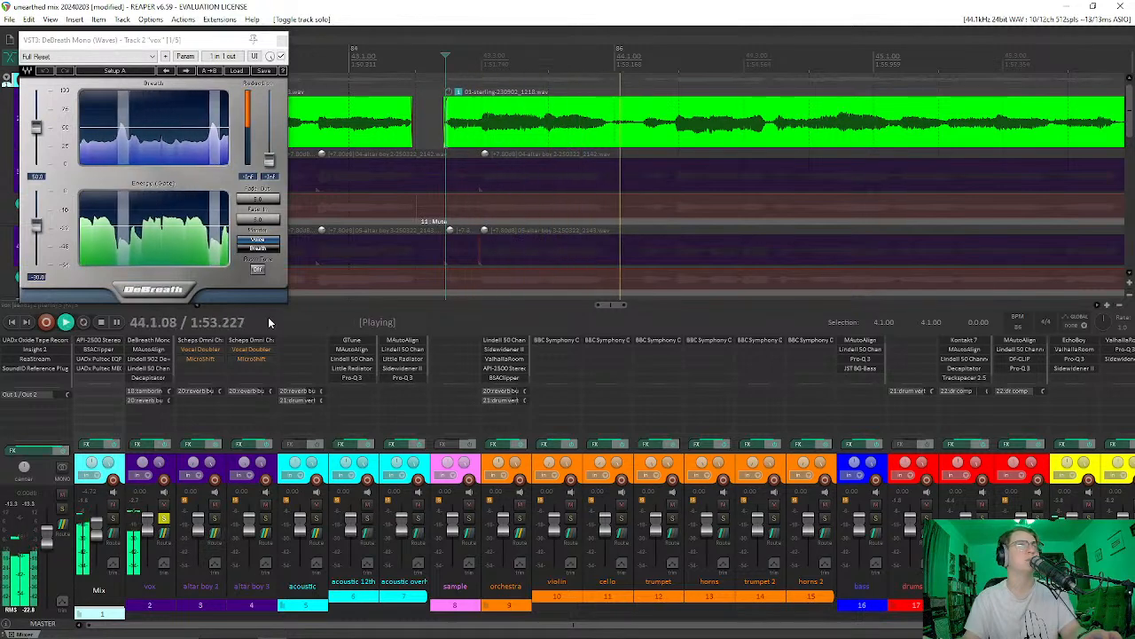
{"action": "key", "text": "space"}
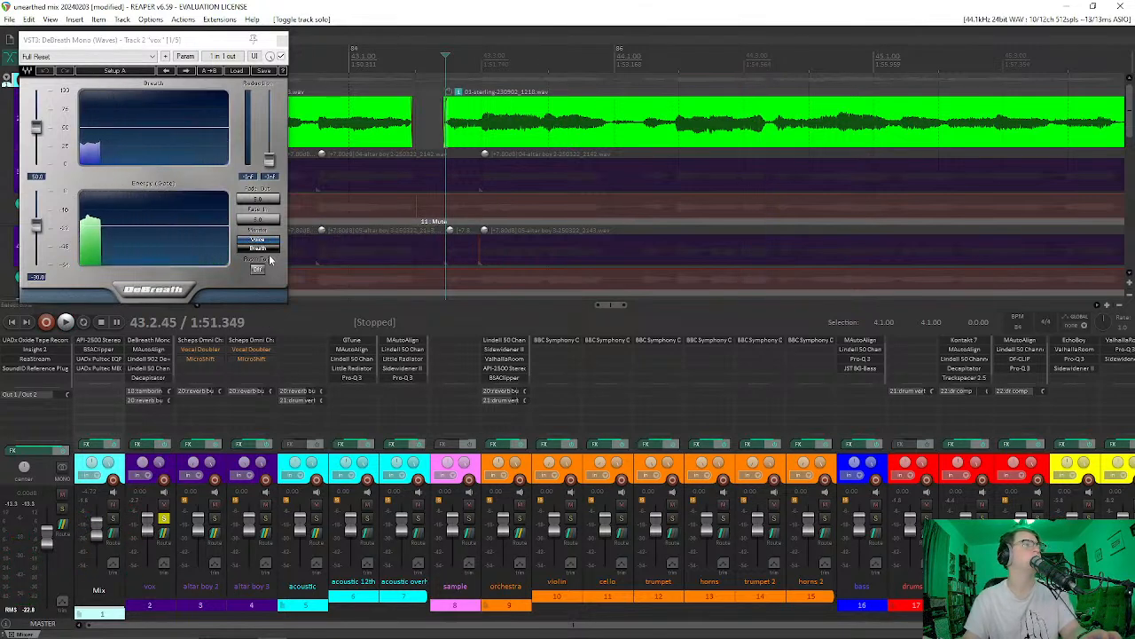
Step: Set DeBreath's monitor to Breath, turn Room Tone on, and audition the extracted breaths from 43.2.45
{"action": "left_click", "coordinate": [267, 251]}
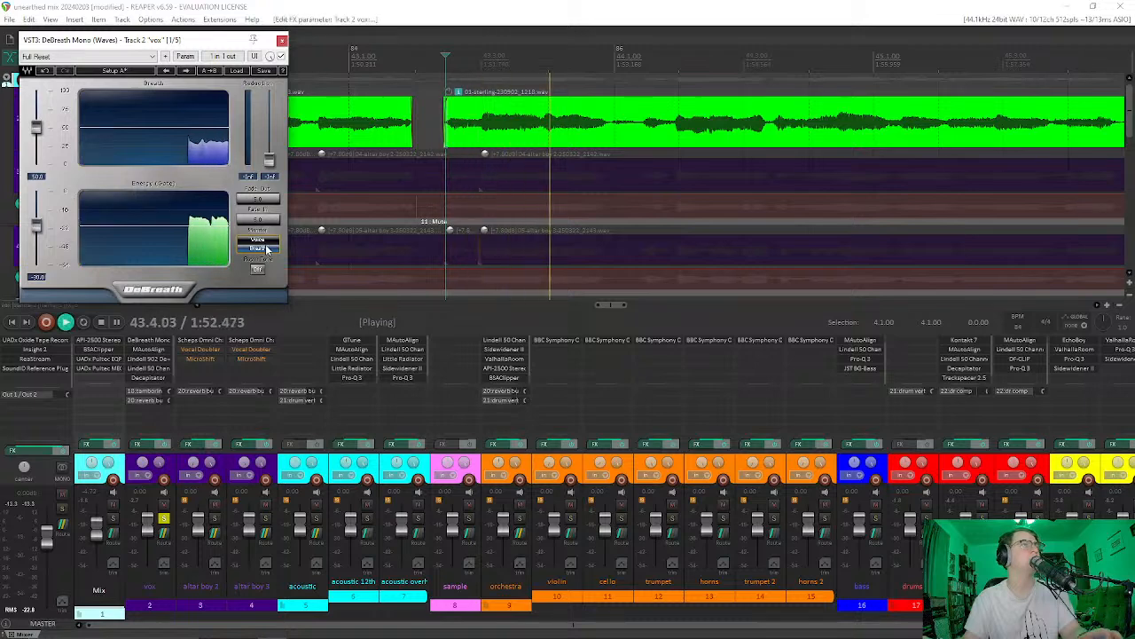
{"action": "key", "text": "space"}
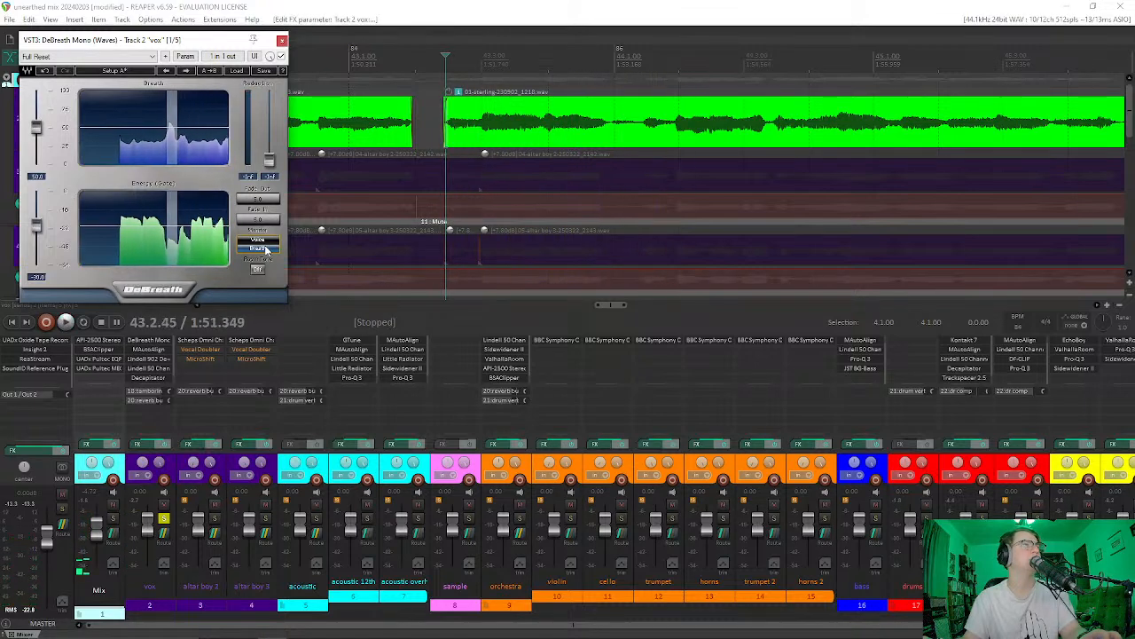
{"action": "key", "text": "space"}
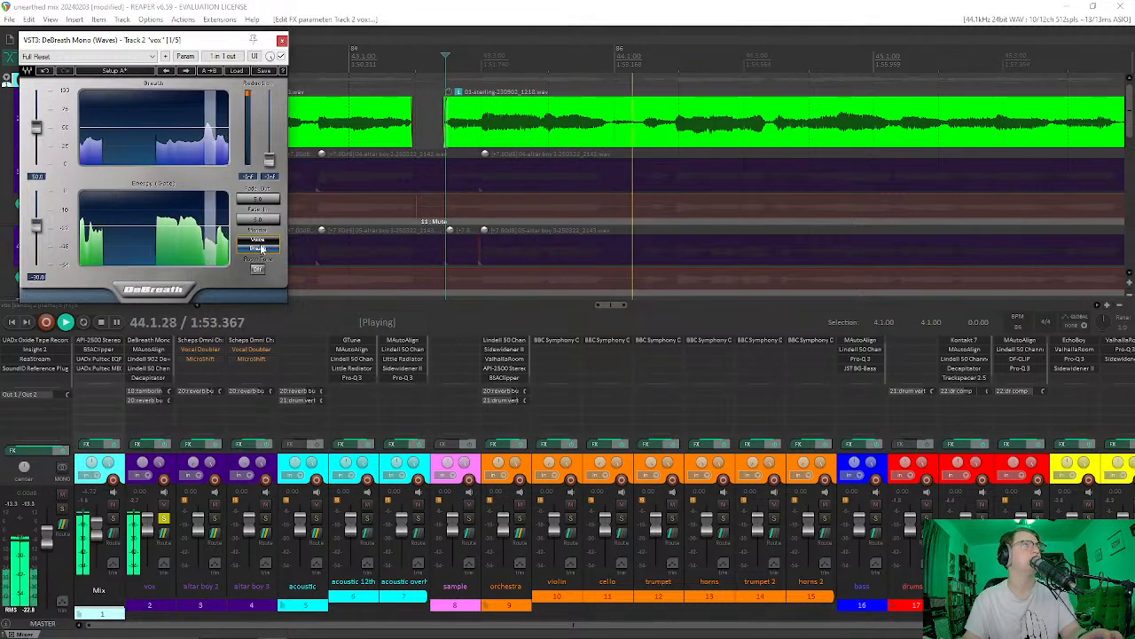
{"action": "key", "text": "space"}
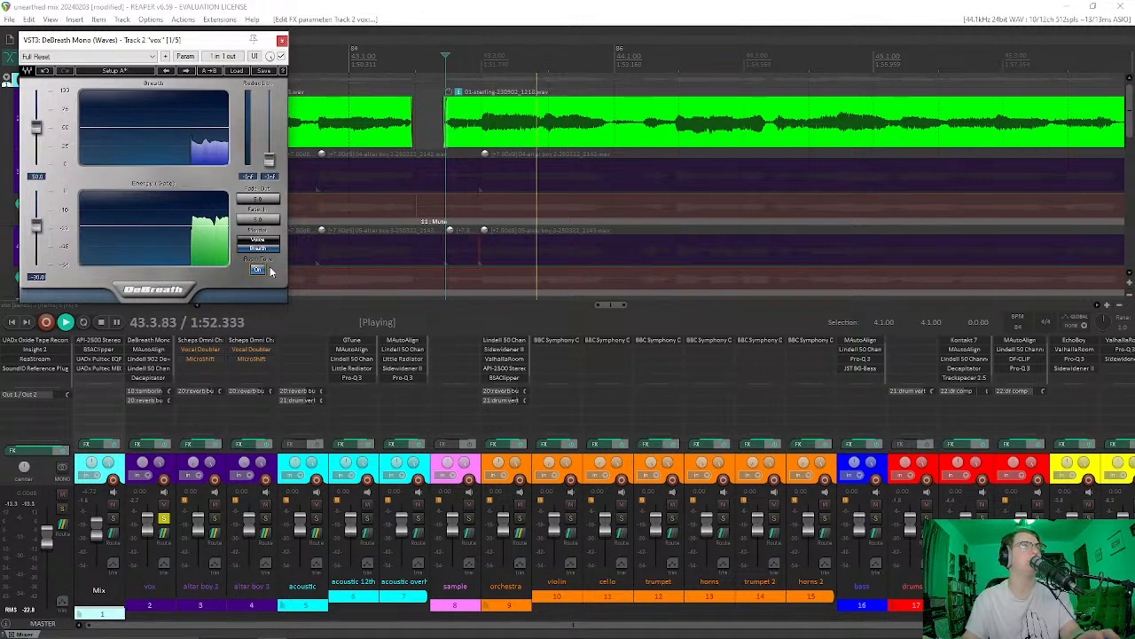
{"action": "key", "text": "space"}
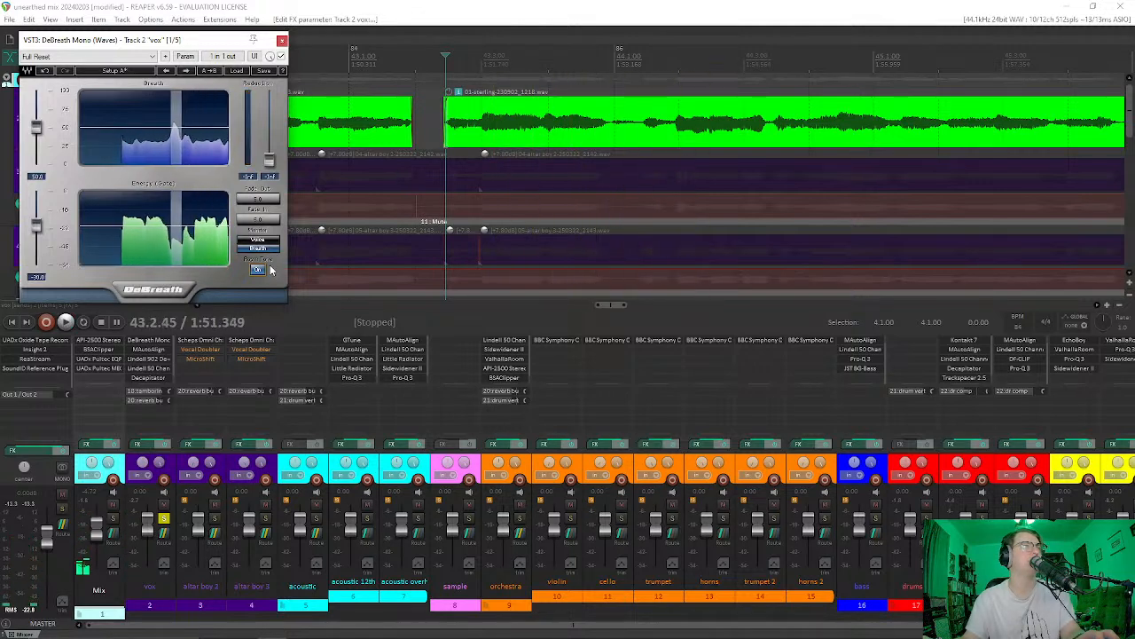
Step: Set DeBreath's monitor back to Voice and play the soloed vox from 43.2.45 with Room Tone on
{"action": "left_click", "coordinate": [267, 241]}
{"action": "key", "text": "space"}
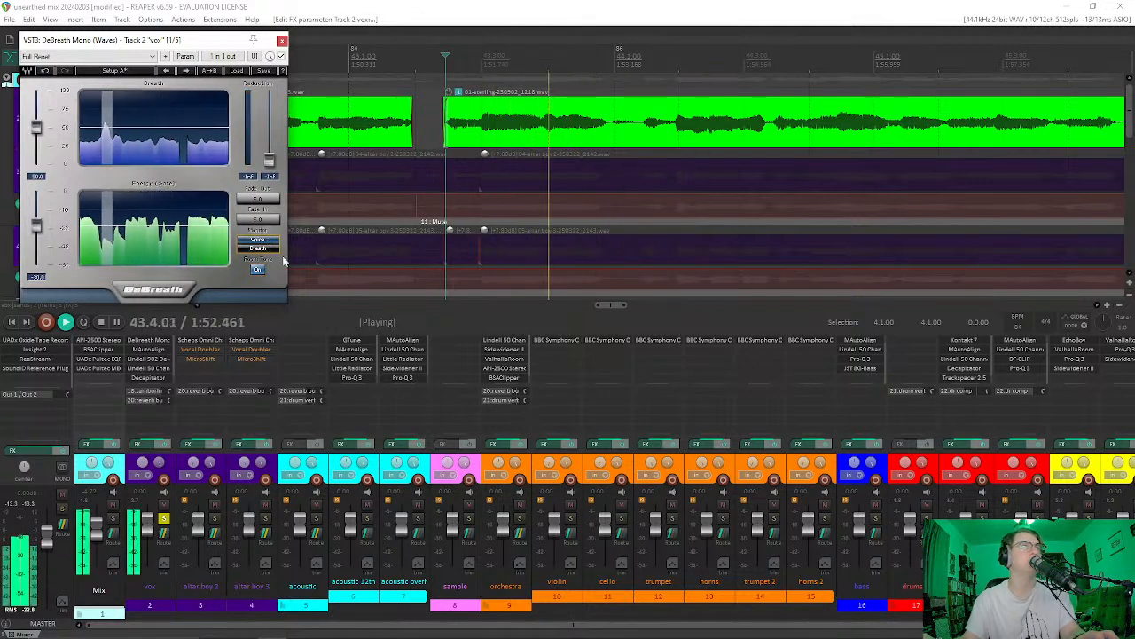
{"action": "key", "text": "space"}
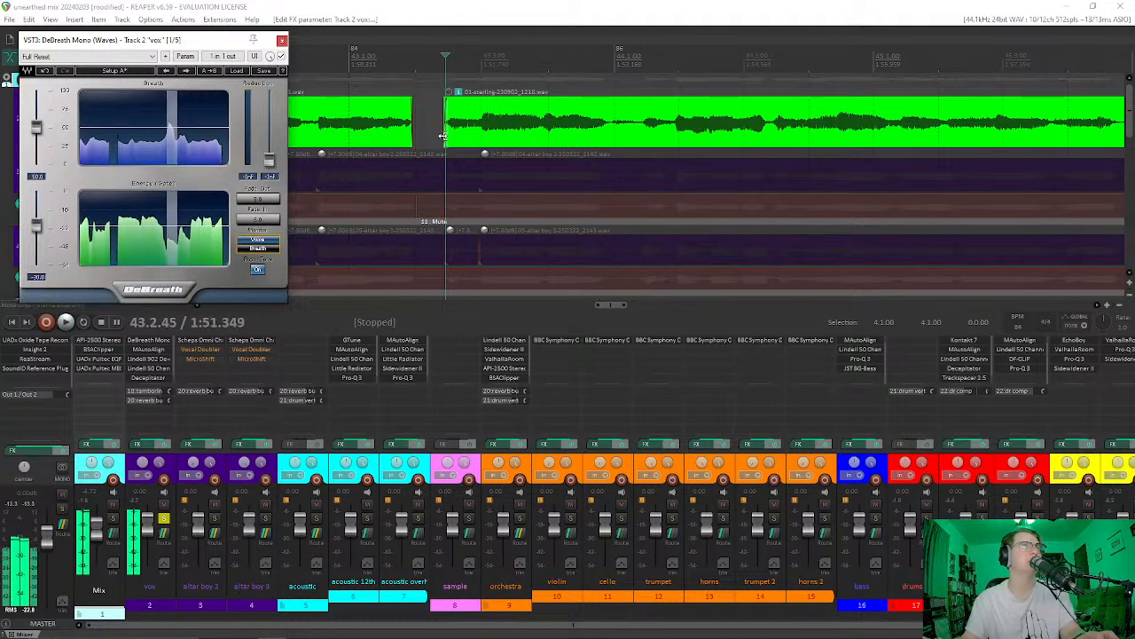
{"action": "key", "text": "space"}
{"action": "key", "text": "space"}
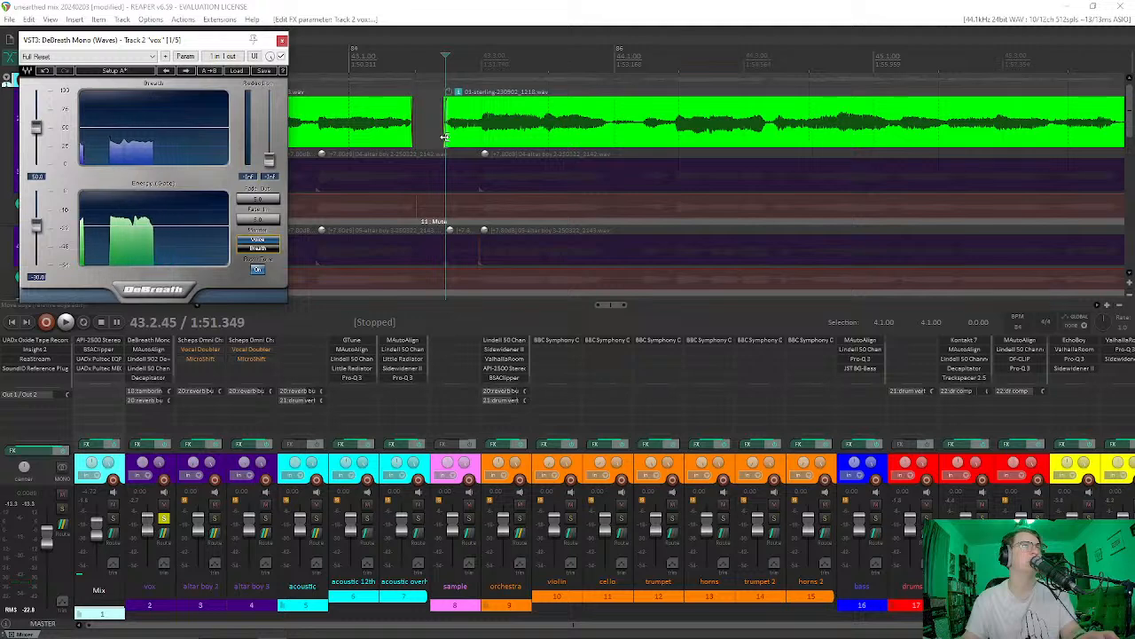
Step: Try extending the start of the vox item back to the preceding vox item and play across the join
{"action": "left_click", "coordinate": [473, 137]}
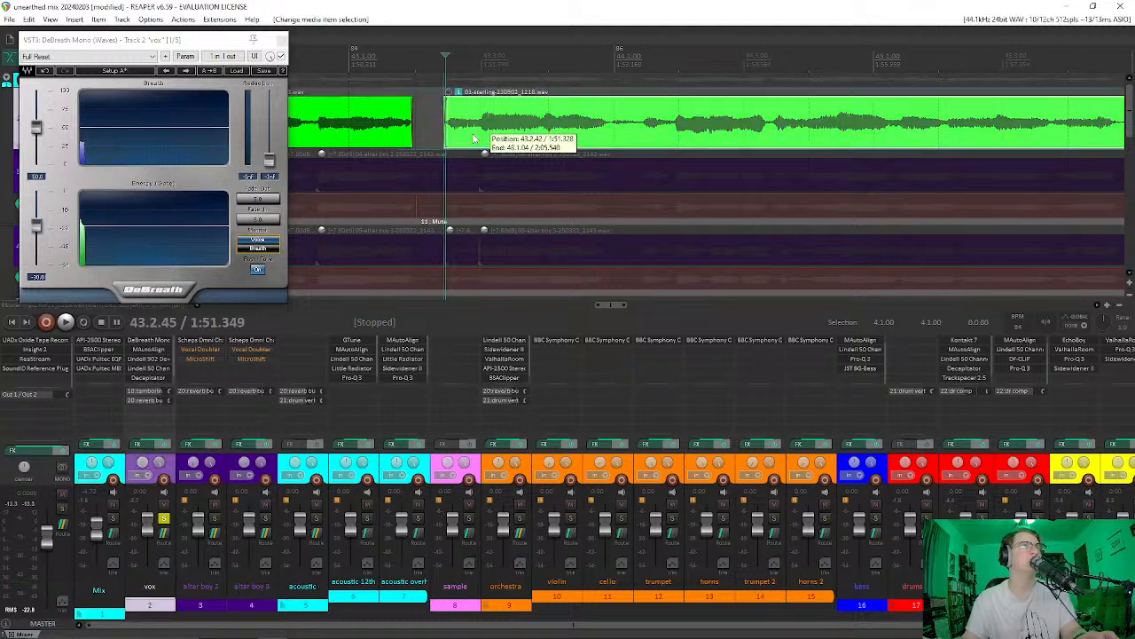
{"action": "scroll", "coordinate": [484, 156], "scroll_direction": "down", "scroll_amount": 4}
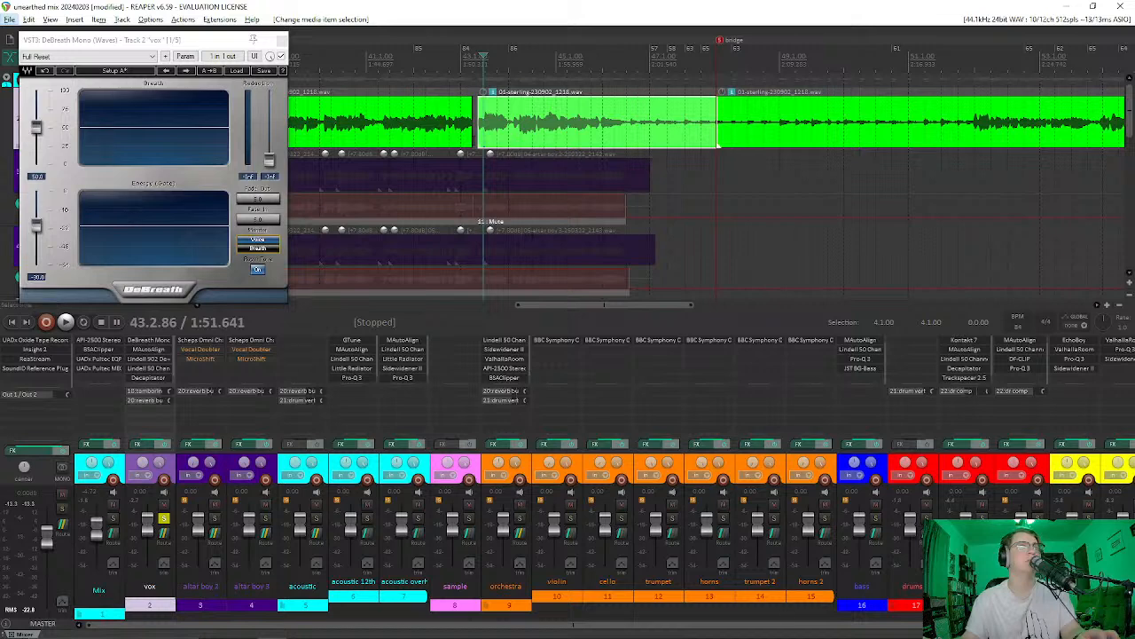
{"action": "scroll", "coordinate": [501, 140], "scroll_direction": "up", "scroll_amount": 6}
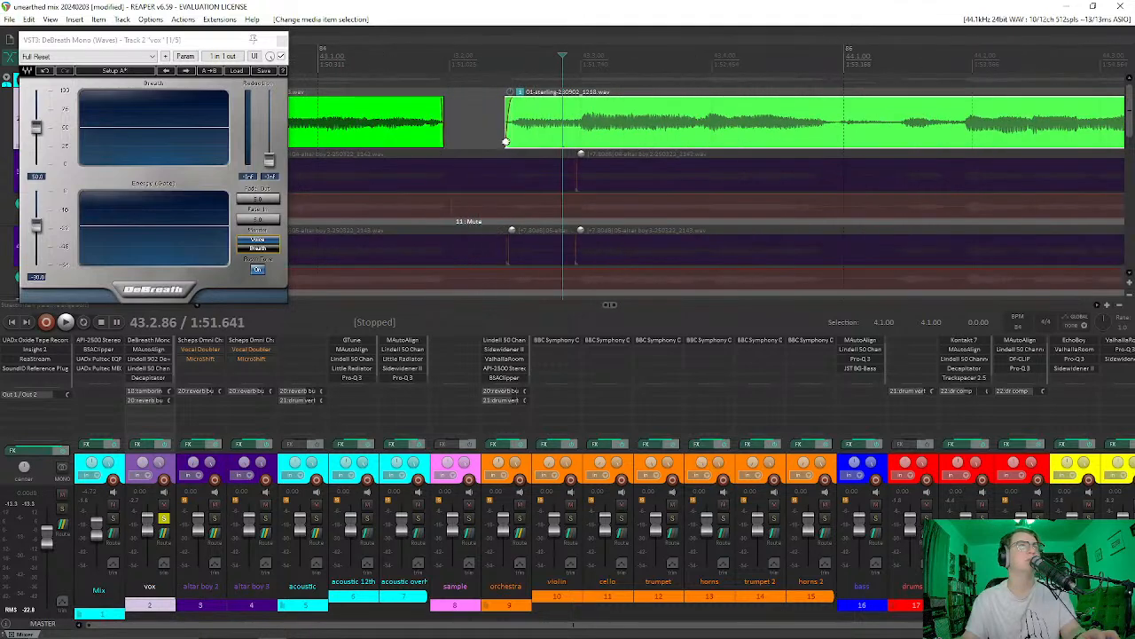
{"action": "left_click", "coordinate": [477, 128]}
{"action": "left_click_drag", "start_coordinate": [506, 134], "coordinate": [442, 135]}
{"action": "left_click", "coordinate": [315, 78]}
{"action": "key", "text": "space"}
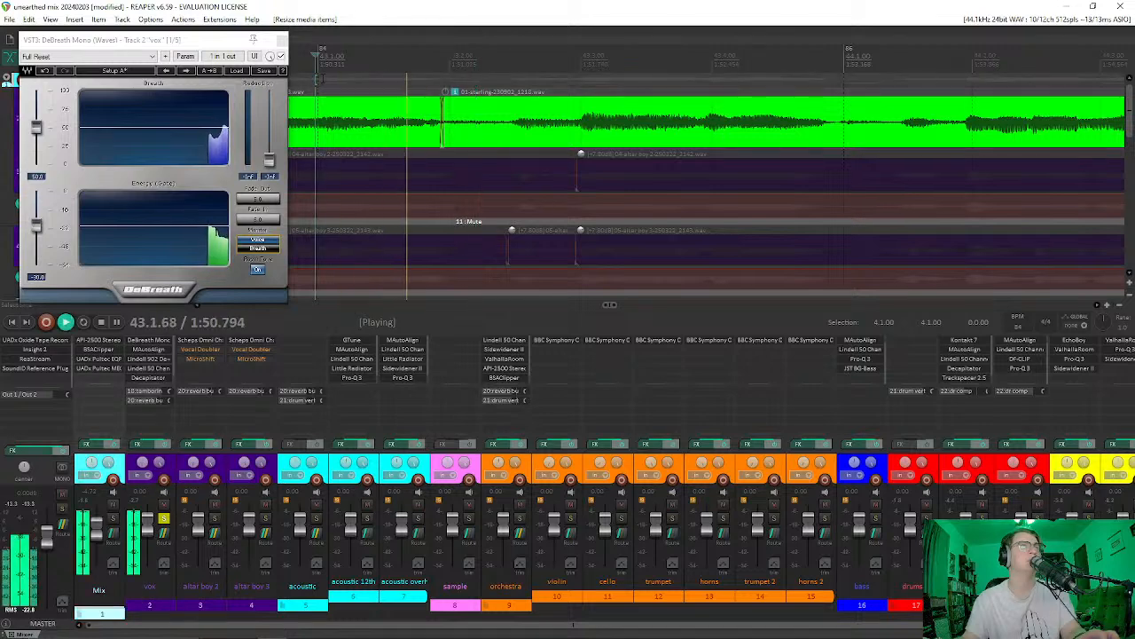
{"action": "left_click", "coordinate": [318, 78]}
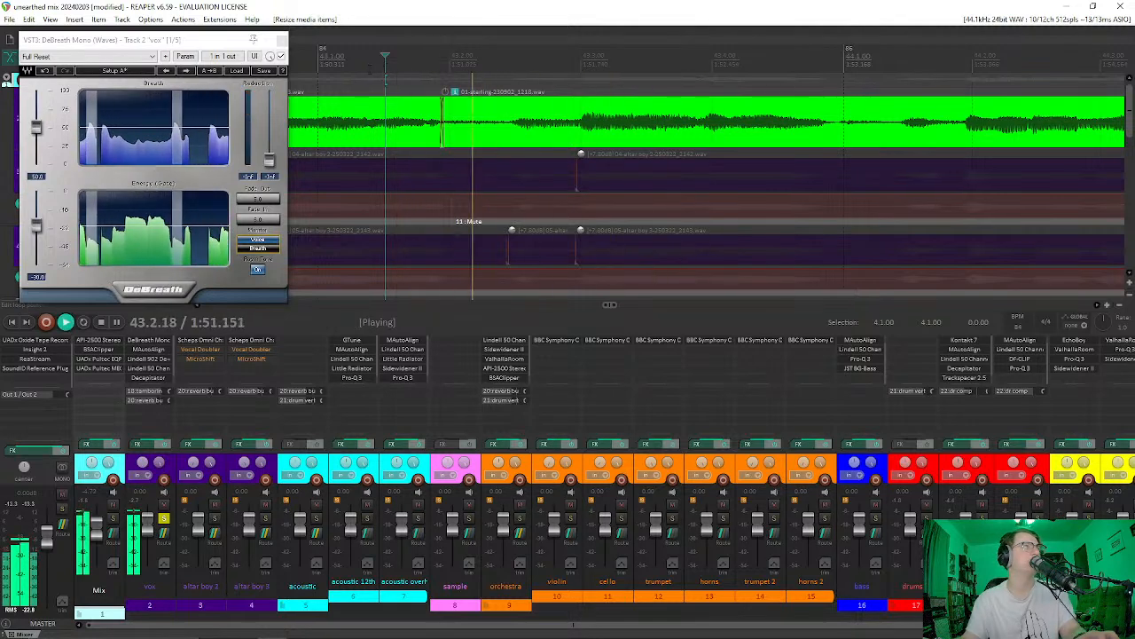
{"action": "key", "text": "space"}
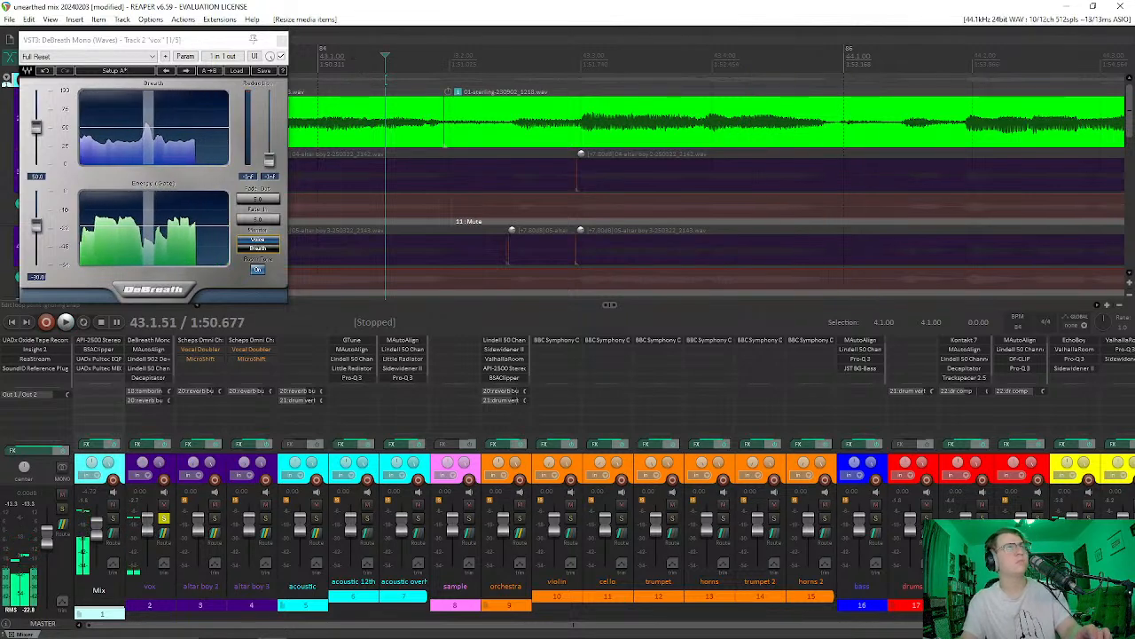
Step: Undo the extension of the vox item's start and replay the soloed vox from 43.1.51
{"action": "key", "text": "ctrl+z"}
{"action": "key", "text": "space"}
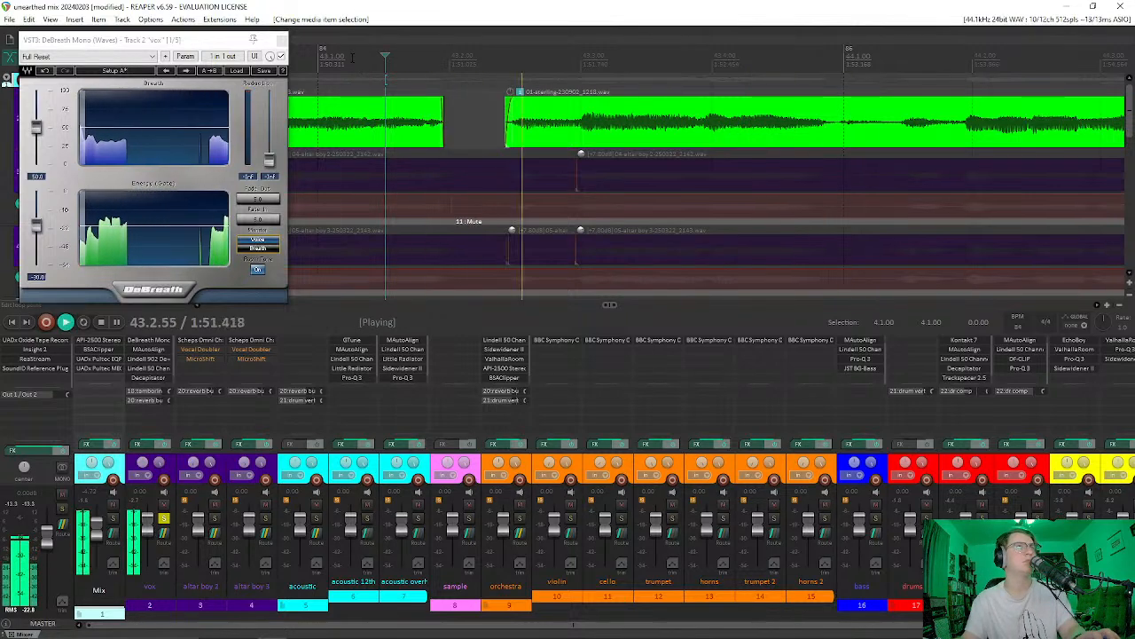
{"action": "key", "text": "space"}
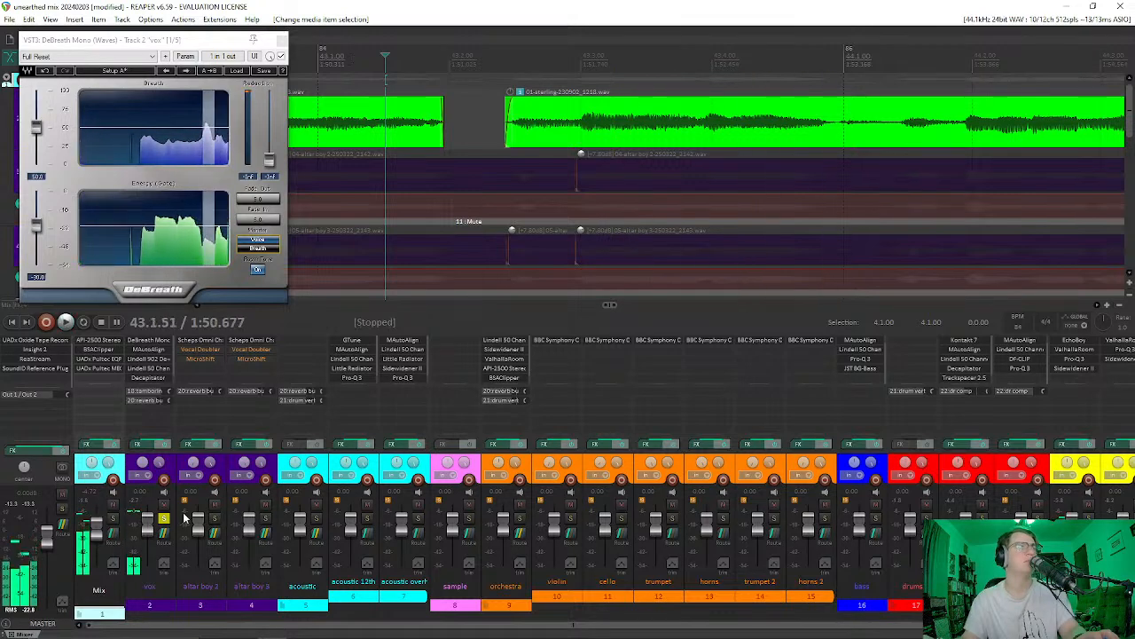
Step: Unsolo the vox, close the DeBreath window, and play the full mix from 43.1.51 through the end of the altar boy parts
{"action": "left_click", "coordinate": [165, 517]}
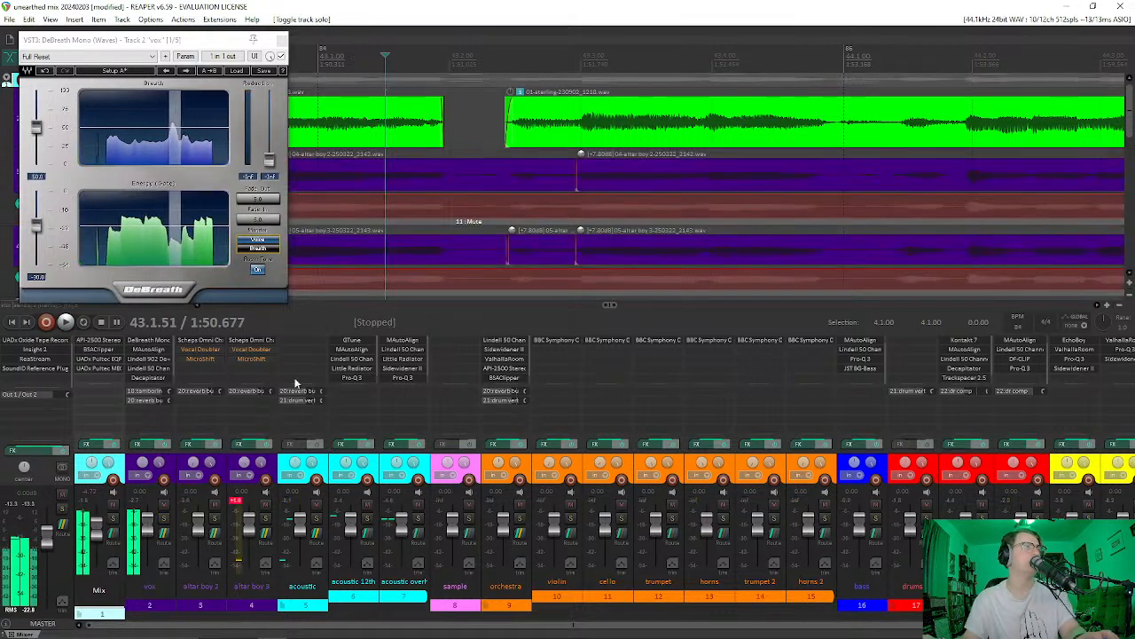
{"action": "left_click", "coordinate": [283, 41]}
{"action": "key", "text": "space"}
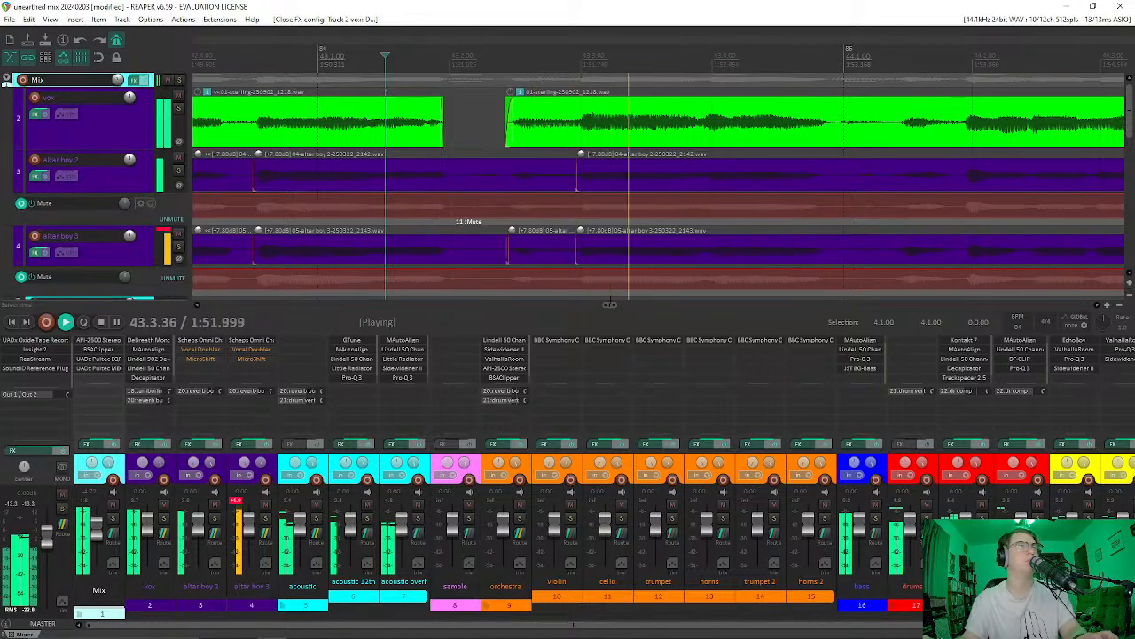
{"action": "left_click_drag", "start_coordinate": [613, 307], "coordinate": [628, 307]}
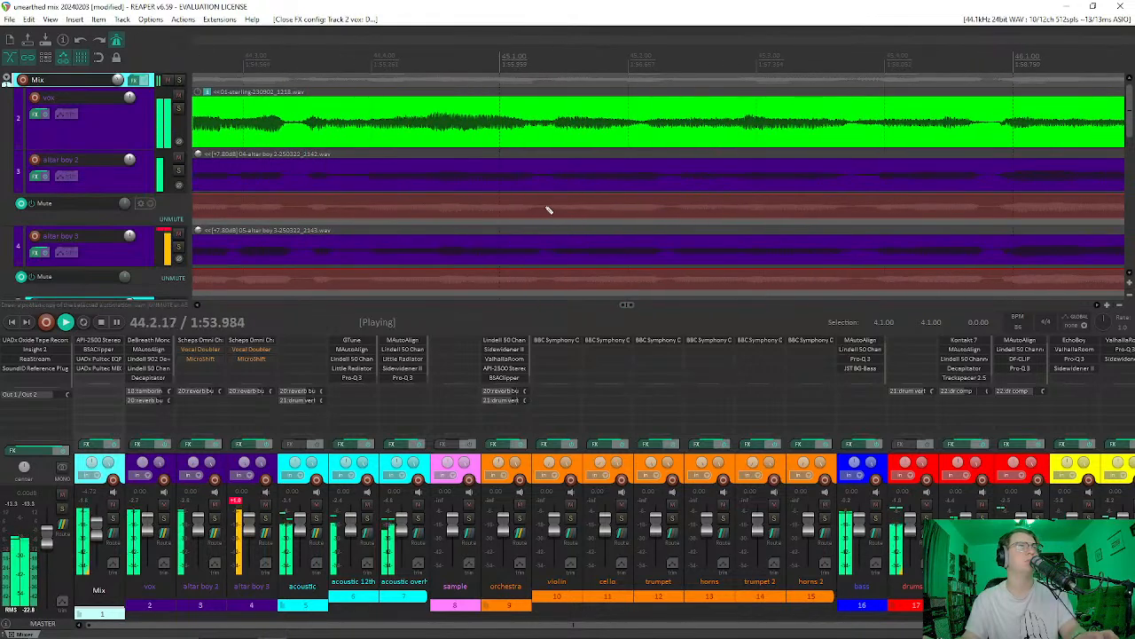
{"action": "scroll", "coordinate": [546, 213], "scroll_direction": "down", "scroll_amount": 3}
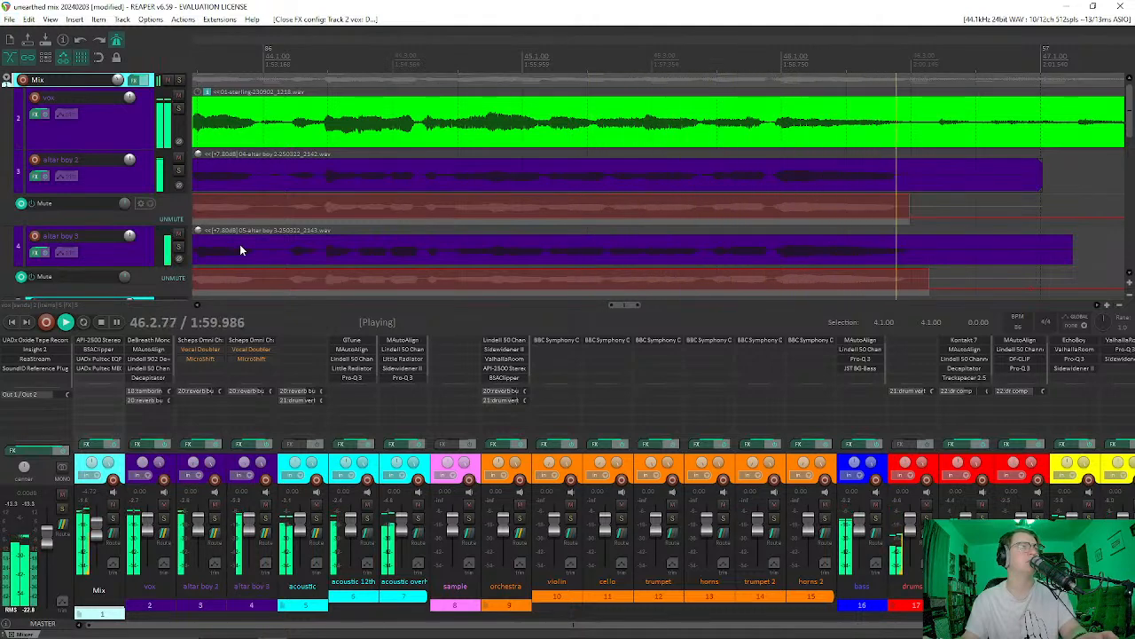
{"action": "key", "text": "space"}
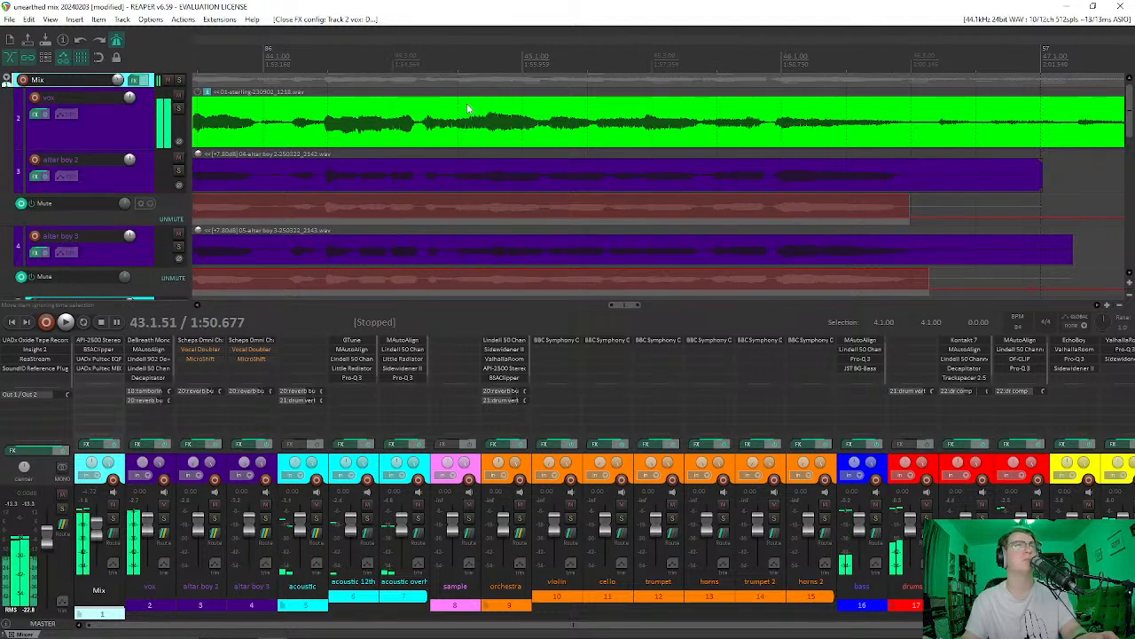
Step: Replay the mix from 44.4.13 and again from just after 44.1.00 to check the vox and altar boy timing
{"action": "left_click", "coordinate": [469, 108]}
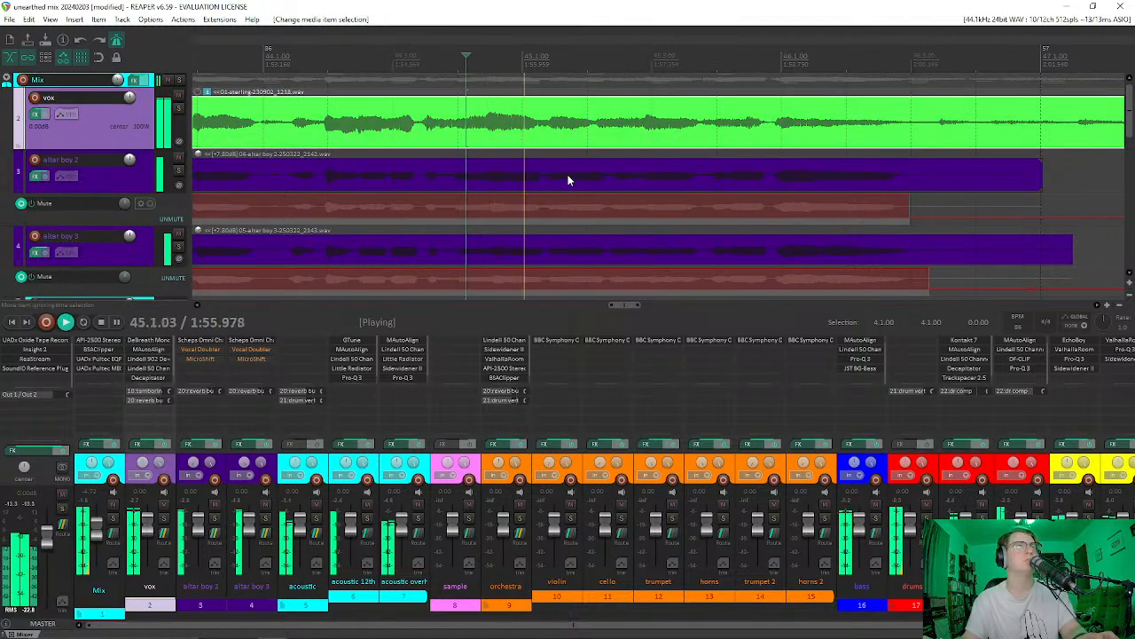
{"action": "key", "text": "space"}
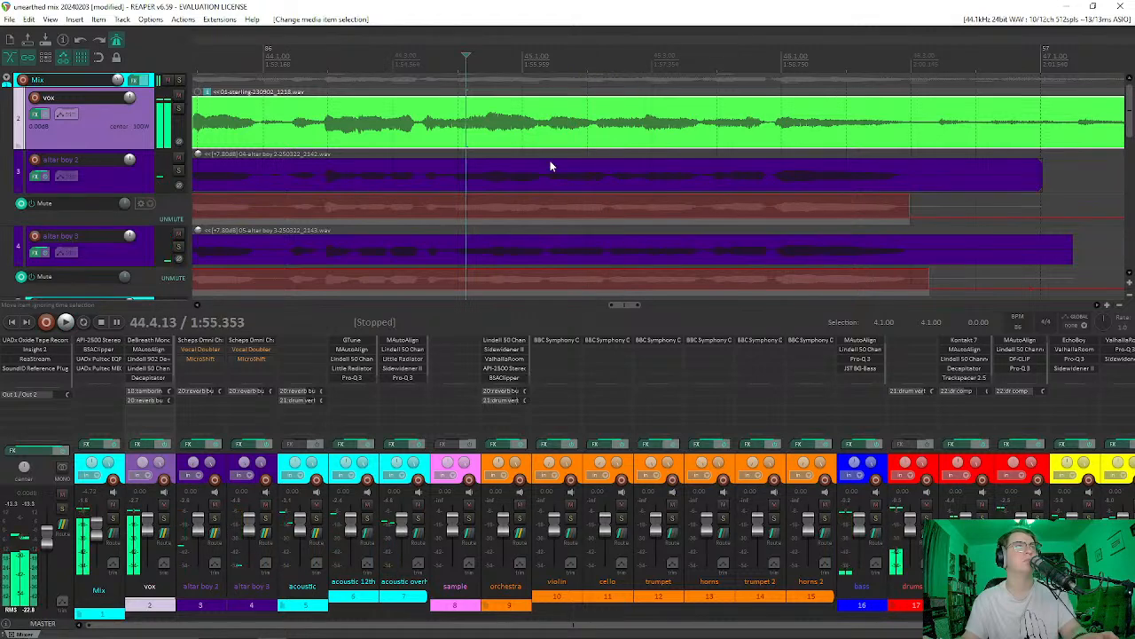
{"action": "left_click", "coordinate": [550, 168]}
{"action": "left_click", "coordinate": [438, 143]}
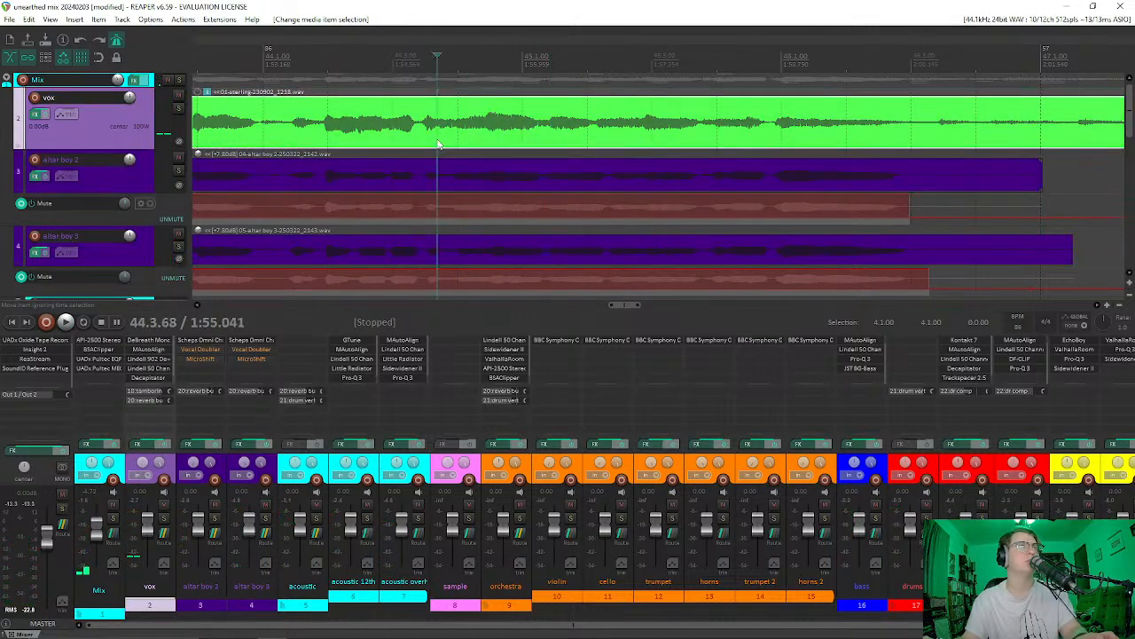
{"action": "left_click", "coordinate": [305, 147]}
{"action": "key", "text": "space"}
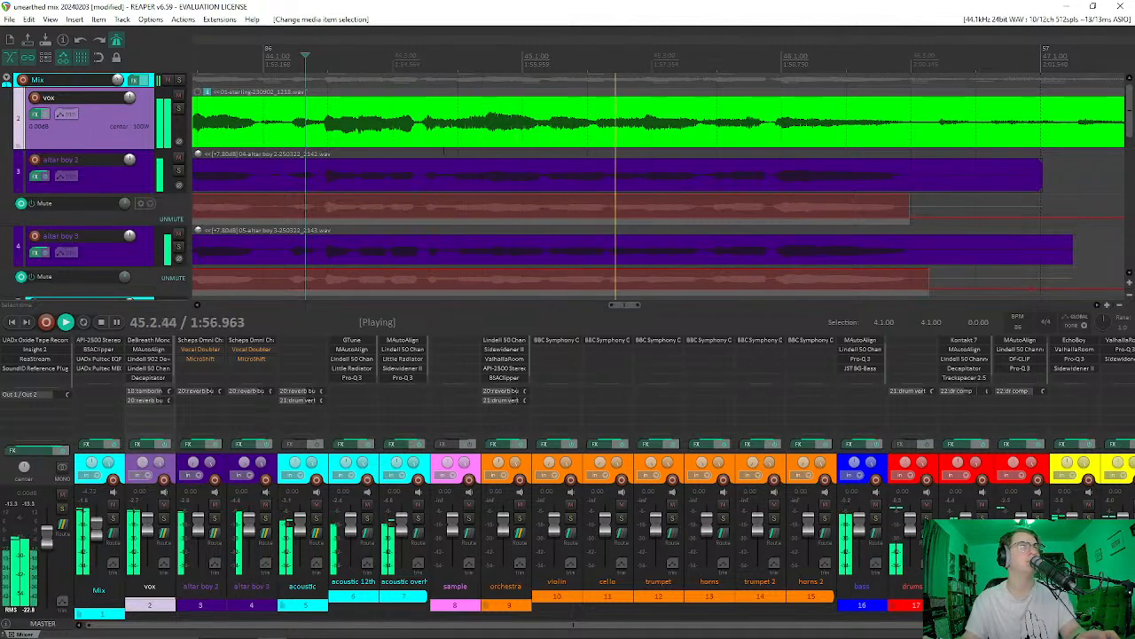
Step: Replay the mix from just before 44.1.00 and stop to inspect altar boy 2 near 45.1.00
{"action": "left_click", "coordinate": [260, 147]}
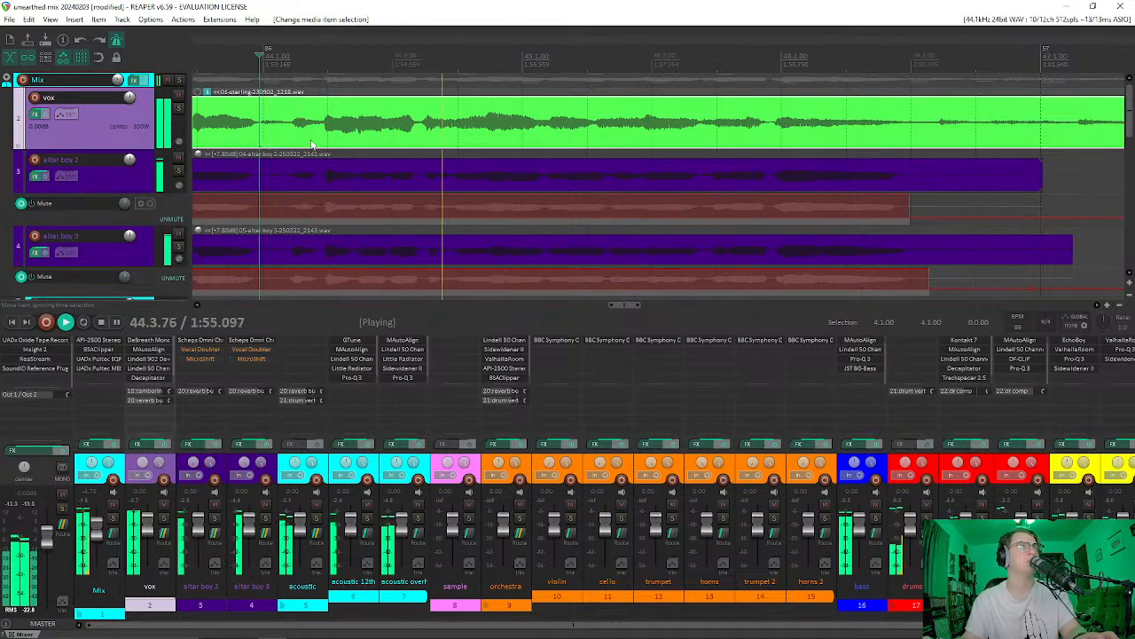
{"action": "key", "text": "space"}
{"action": "left_click", "coordinate": [518, 152]}
{"action": "left_click", "coordinate": [520, 152]}
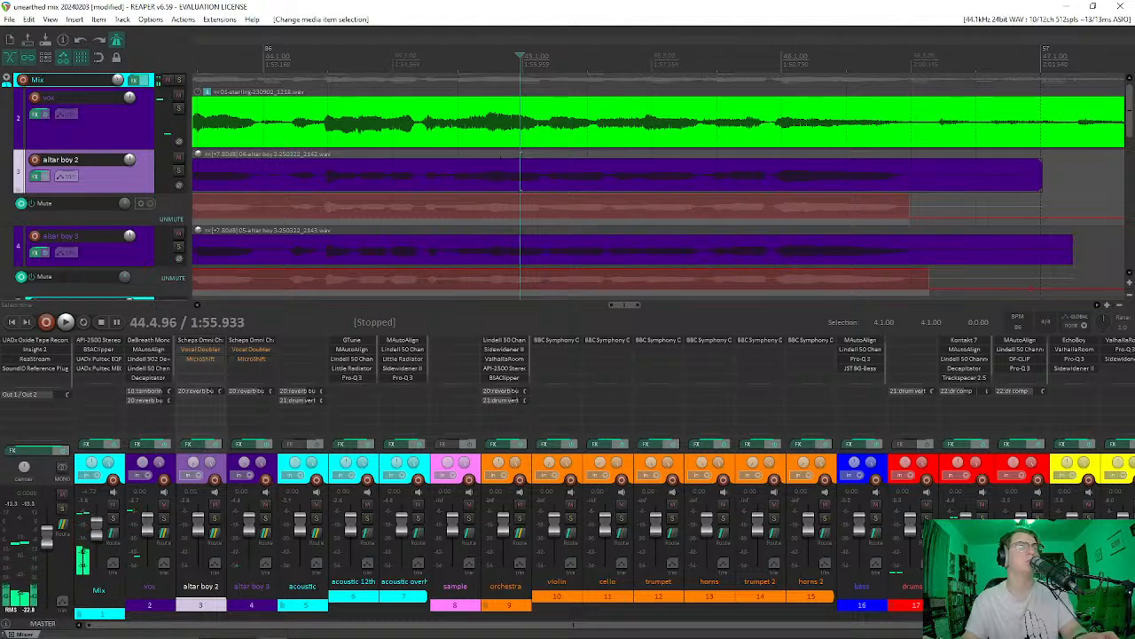
Step: Play the mix repeatedly from around 44.3.47 to compare the vox entry with both altar boy parts
{"action": "scroll", "coordinate": [461, 178], "scroll_direction": "up", "scroll_amount": 3}
{"action": "left_click", "coordinate": [464, 168]}
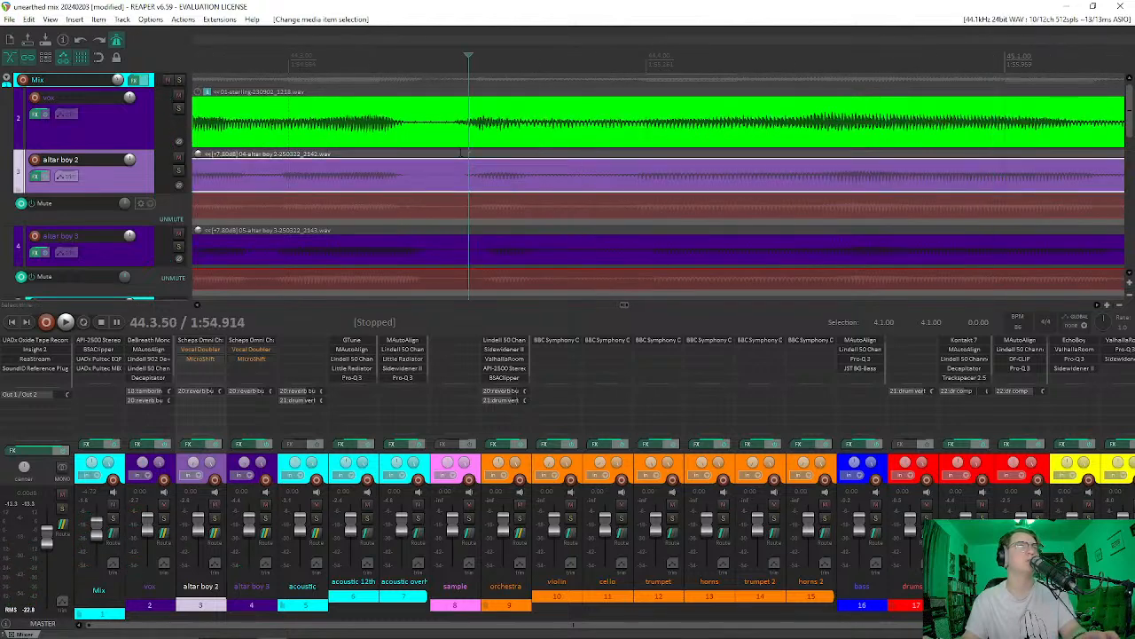
{"action": "left_click", "coordinate": [463, 151]}
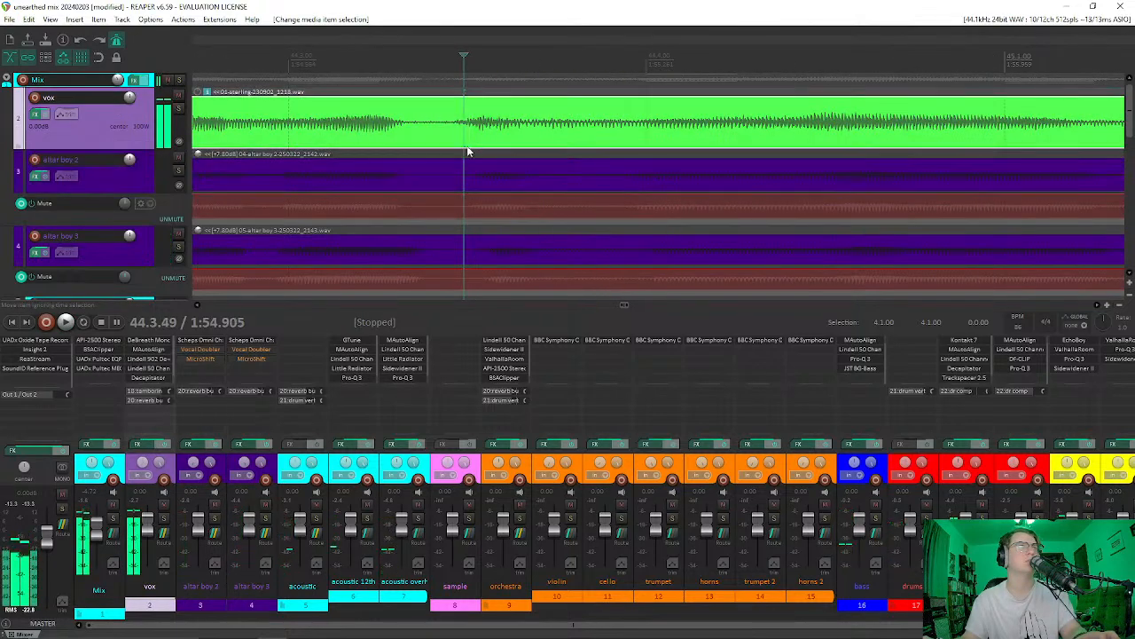
{"action": "scroll", "coordinate": [470, 160], "scroll_direction": "up", "scroll_amount": 2}
{"action": "scroll", "coordinate": [459, 174], "scroll_direction": "down", "scroll_amount": 2}
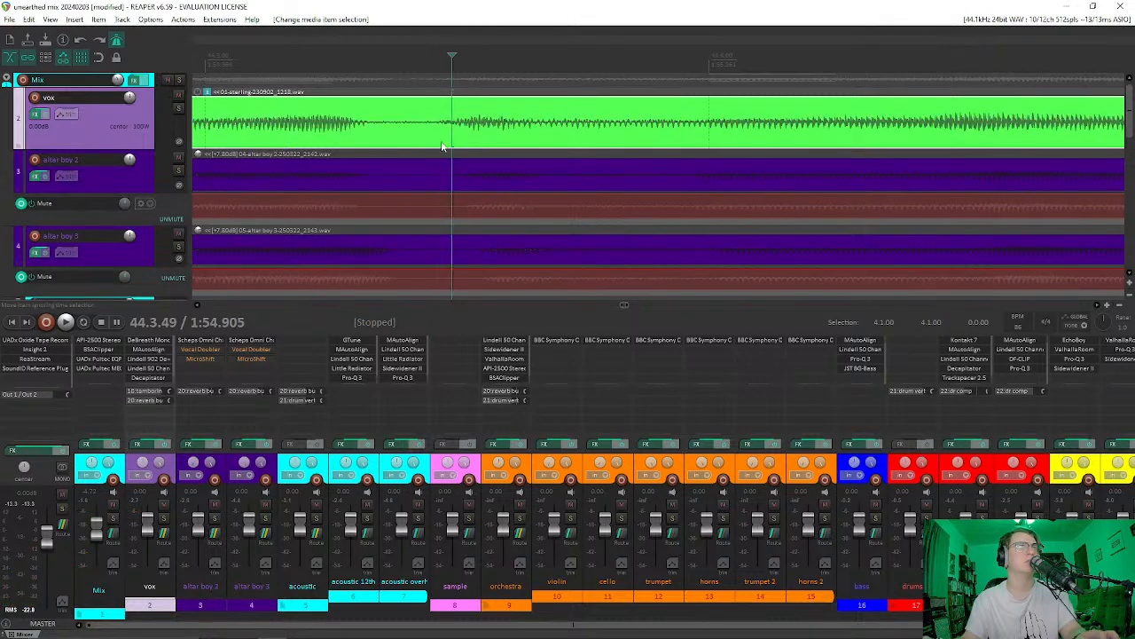
{"action": "key", "text": "space"}
{"action": "key", "text": "space"}
{"action": "key", "text": "space"}
{"action": "key", "text": "space"}
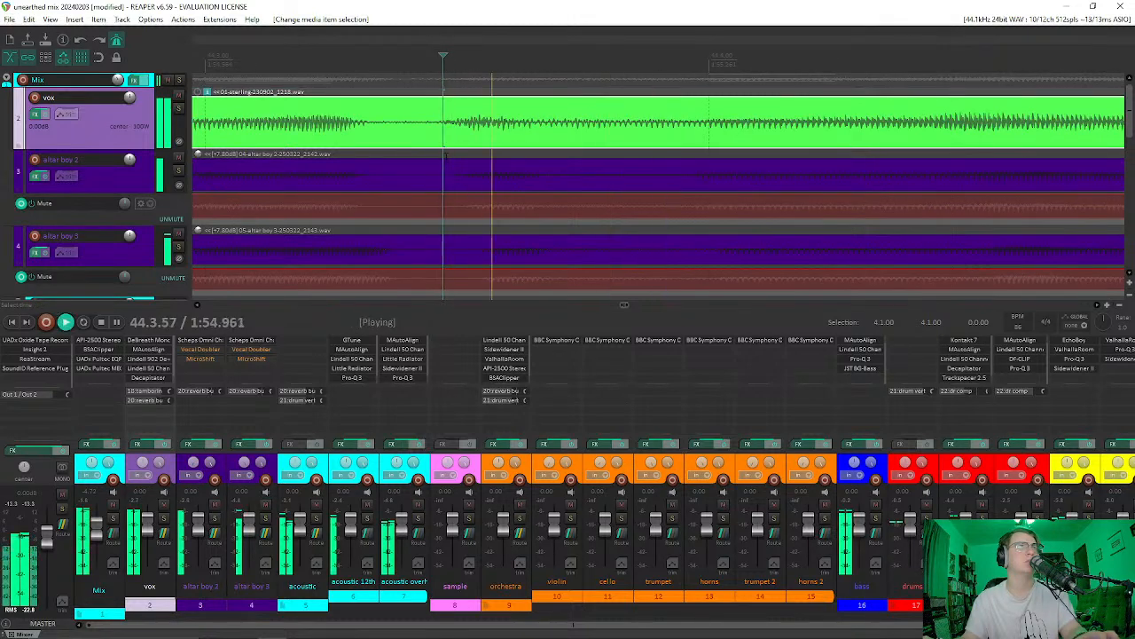
{"action": "key", "text": "space"}
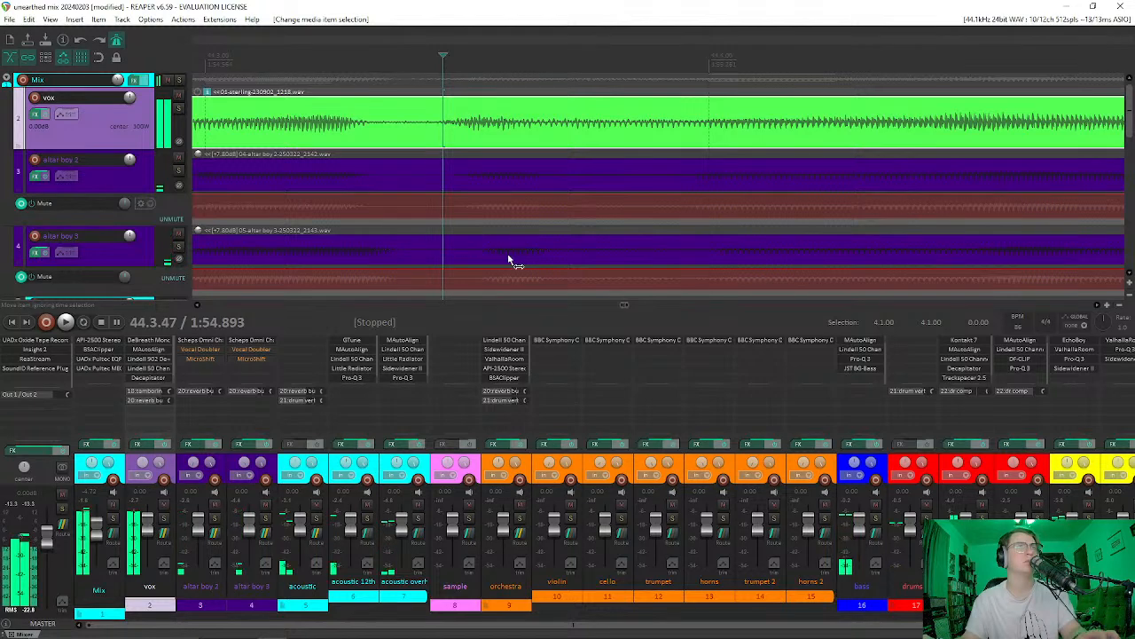
Step: Split altar boy 3 at 44.3.25, shift the audio after the split slightly earlier, and play from 44.3.48
{"action": "scroll", "coordinate": [497, 259], "scroll_direction": "left", "scroll_amount": 5}
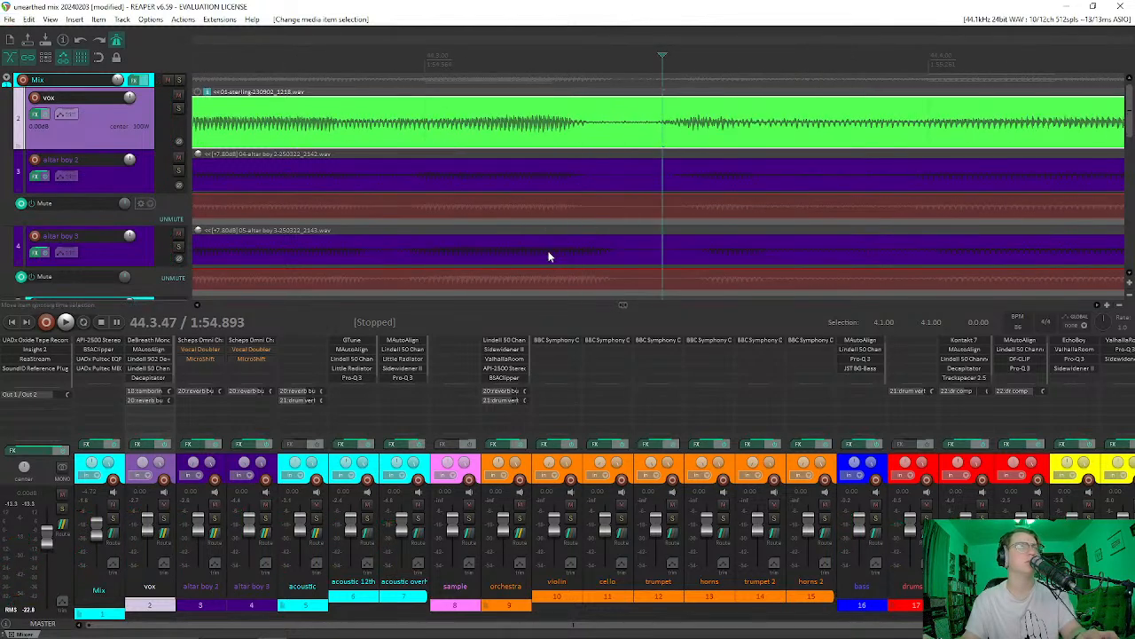
{"action": "left_click", "coordinate": [549, 255]}
{"action": "key", "text": "s"}
{"action": "left_click_drag", "start_coordinate": [613, 258], "coordinate": [585, 253]}
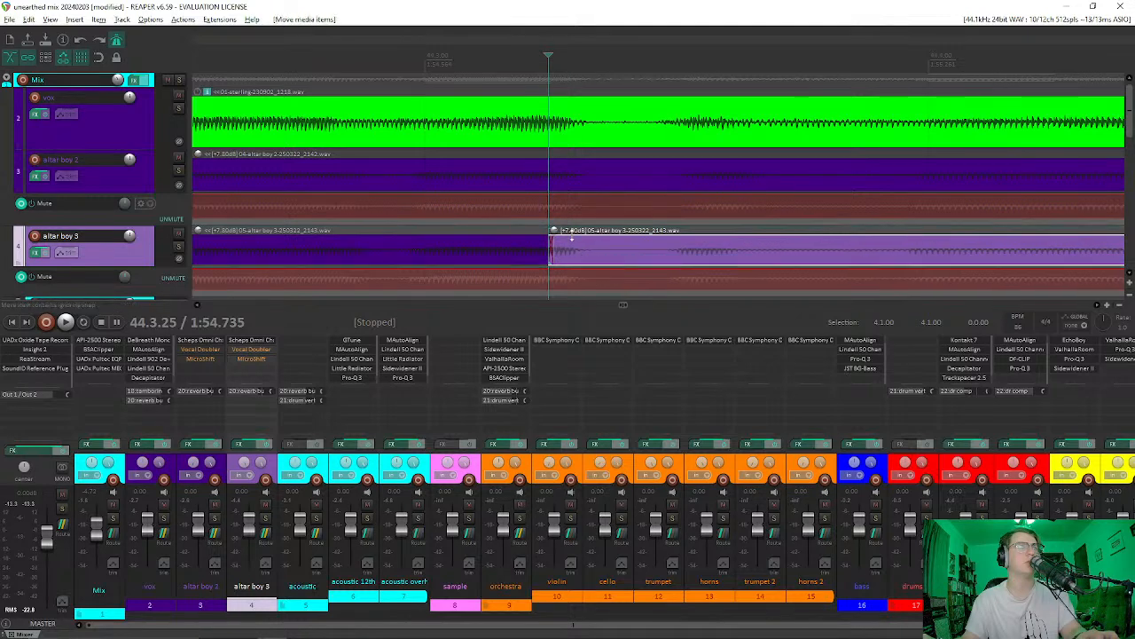
{"action": "left_click", "coordinate": [665, 245]}
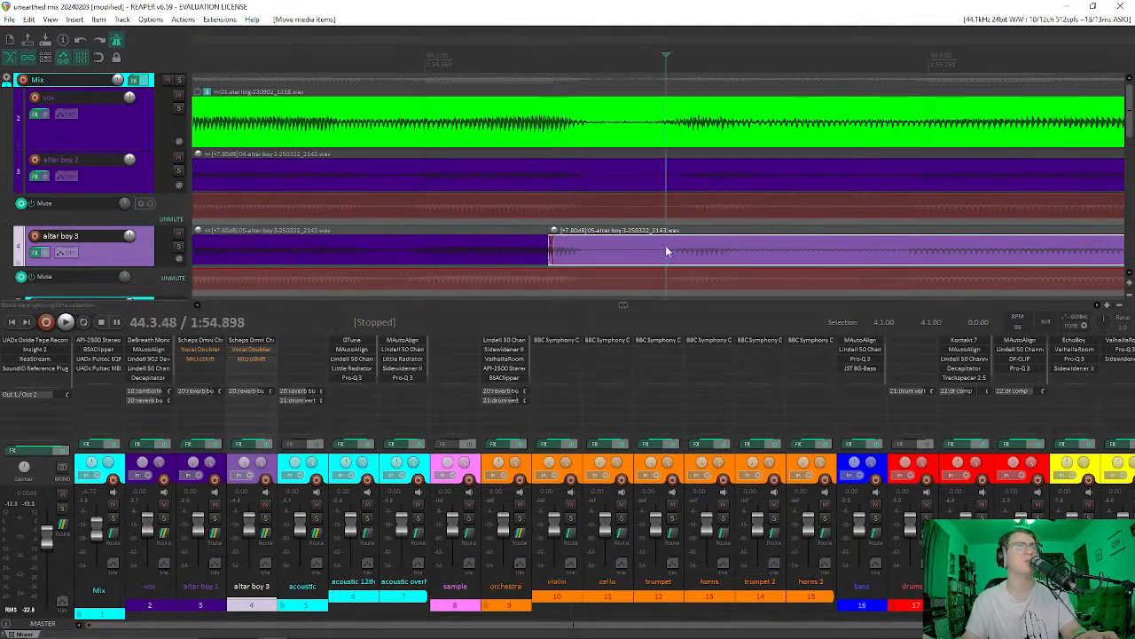
{"action": "key", "text": "space"}
{"action": "key", "text": "space"}
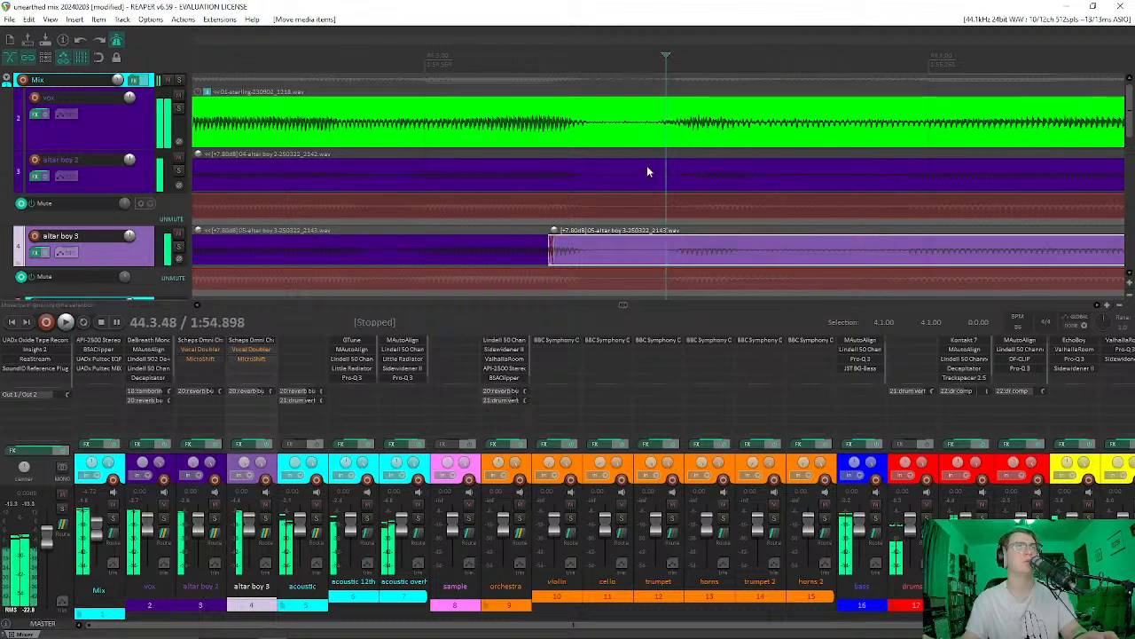
Step: Split altar boy 2 at about 44.3.45, shift the audio after the split slightly earlier, and play from 44.3.37
{"action": "left_click", "coordinate": [652, 173]}
{"action": "key", "text": "s"}
{"action": "left_click_drag", "start_coordinate": [719, 183], "coordinate": [708, 182]}
{"action": "left_click", "coordinate": [609, 161]}
{"action": "key", "text": "space"}
{"action": "key", "text": "space"}
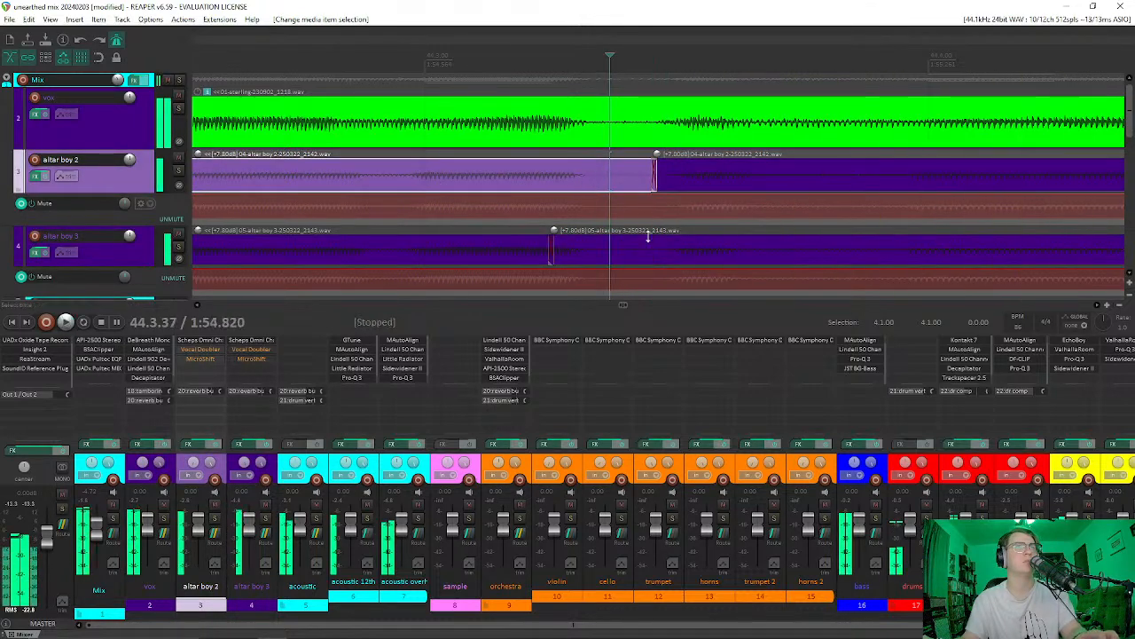
Step: Split altar boy 3 at 44.3.38, shift the audio after the split slightly later, and play from 44.3.39
{"action": "left_click", "coordinate": [615, 255]}
{"action": "key", "text": "s"}
{"action": "left_click_drag", "start_coordinate": [713, 254], "coordinate": [726, 251]}
{"action": "scroll", "coordinate": [603, 221], "scroll_direction": "down", "scroll_amount": 3}
{"action": "scroll", "coordinate": [596, 213], "scroll_direction": "down", "scroll_amount": 2}
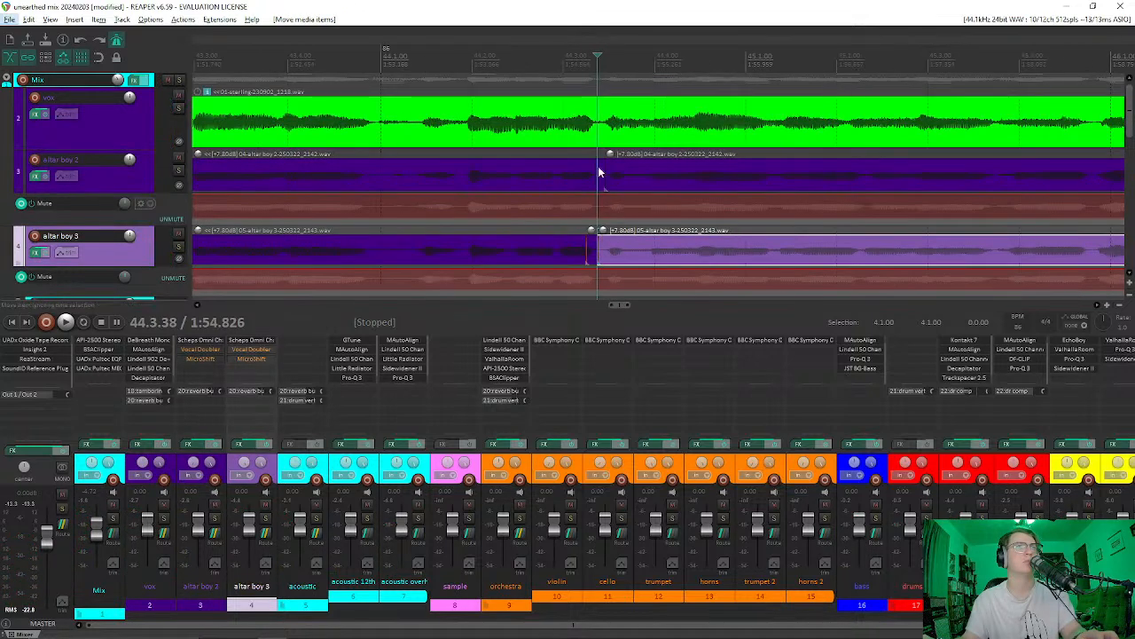
{"action": "left_click", "coordinate": [600, 175]}
{"action": "key", "text": "space"}
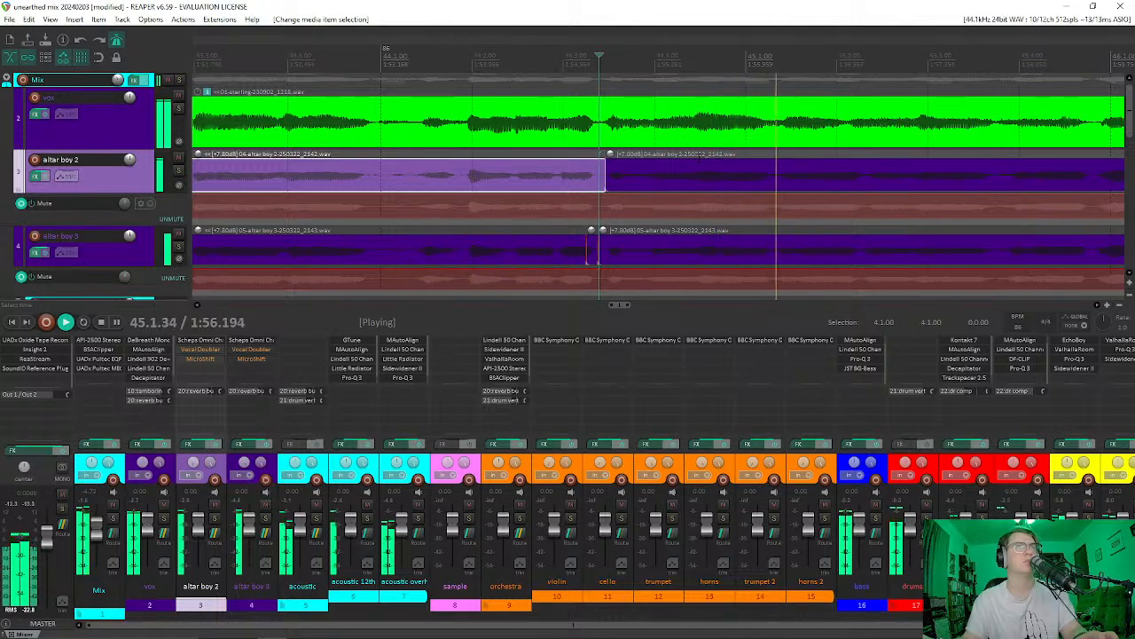
{"action": "key", "text": "space"}
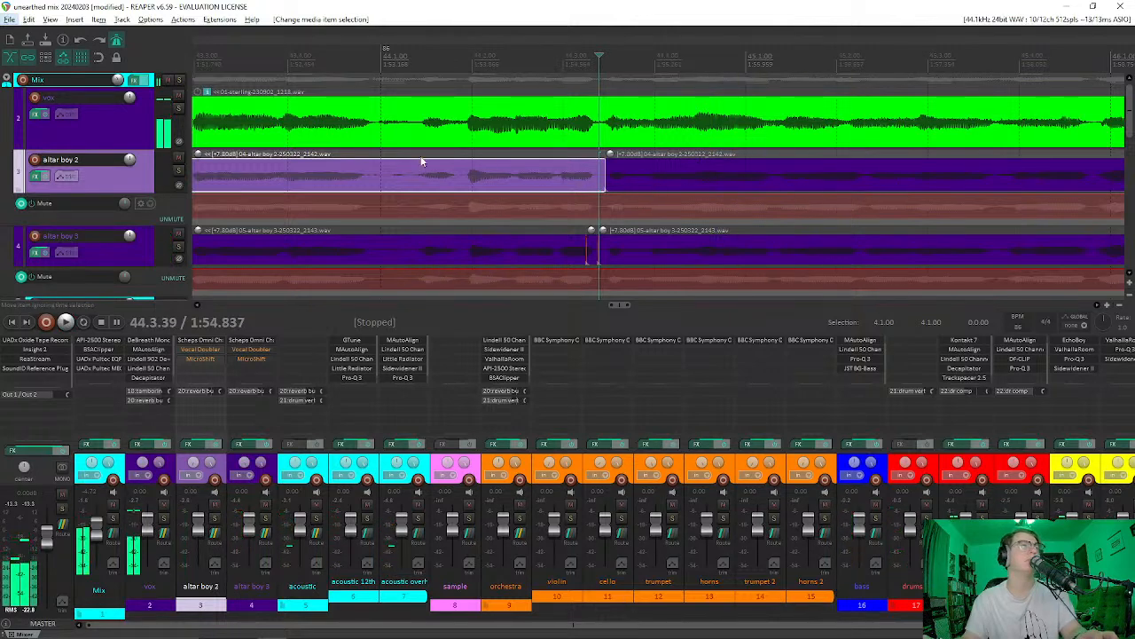
Step: Replay the mix from 43.4.99 through the edited altar boy joins
{"action": "left_click", "coordinate": [381, 115]}
{"action": "key", "text": "space"}
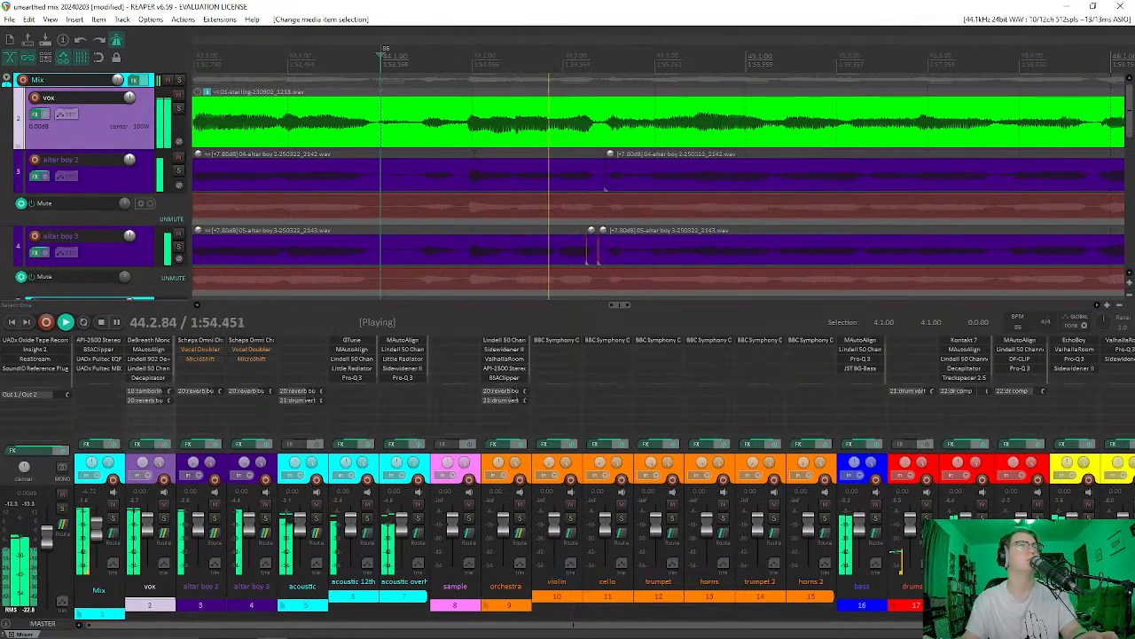
{"action": "key", "text": "space"}
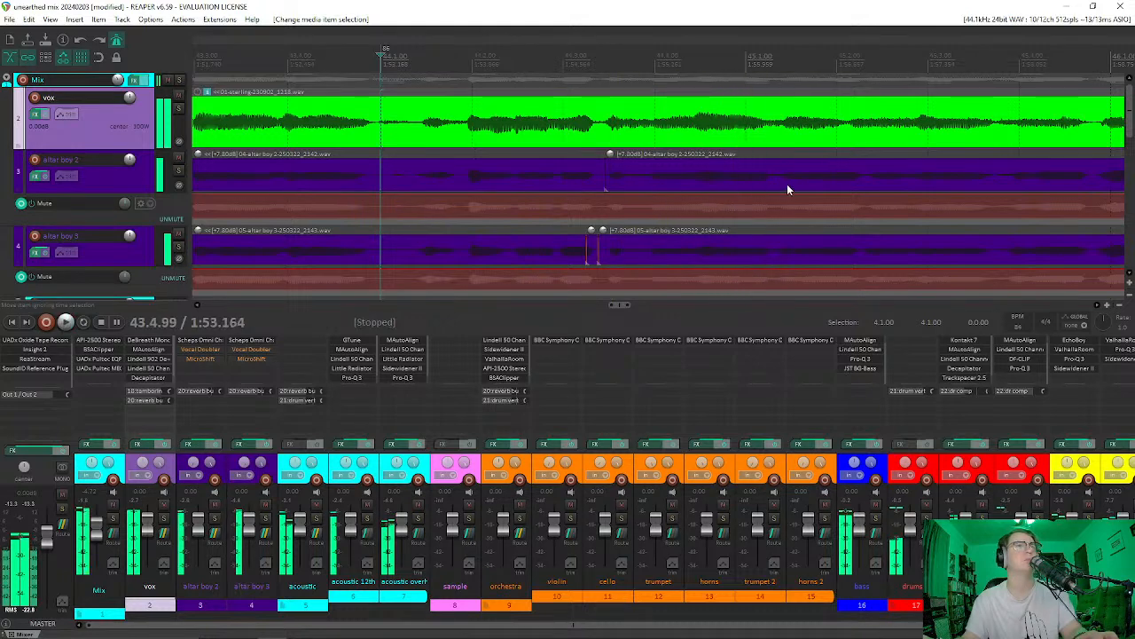
Step: Split altar boy 2 and altar boy 3 together at 45.1.00 and shift the audio after the splits earlier
{"action": "scroll", "coordinate": [793, 191], "scroll_direction": "up", "scroll_amount": 6}
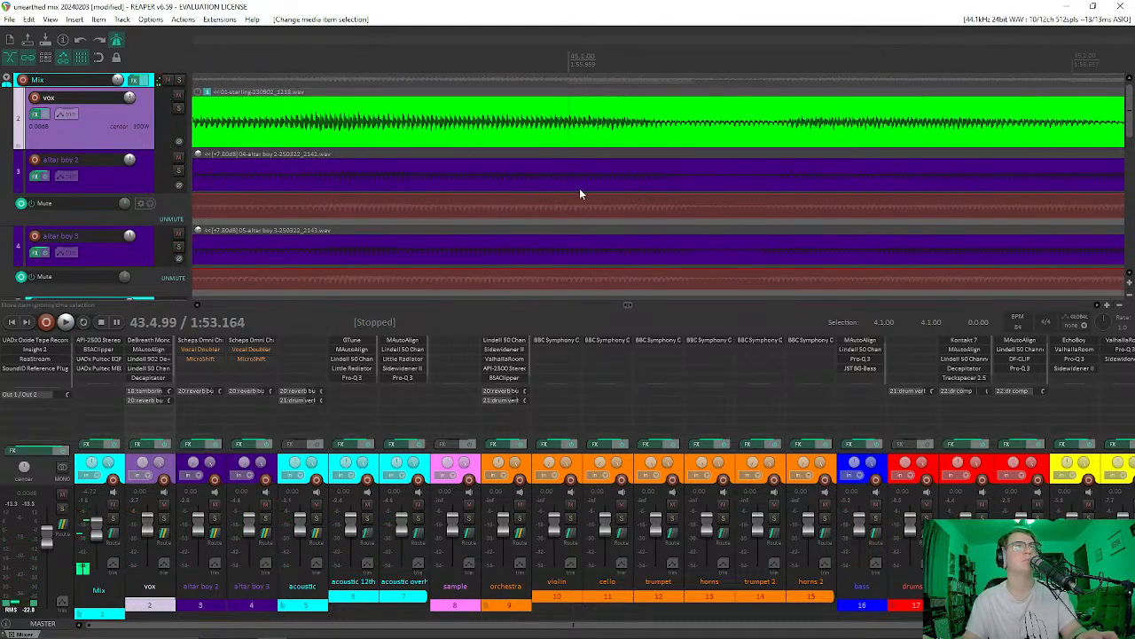
{"action": "left_click", "coordinate": [566, 183]}
{"action": "left_click", "coordinate": [571, 190]}
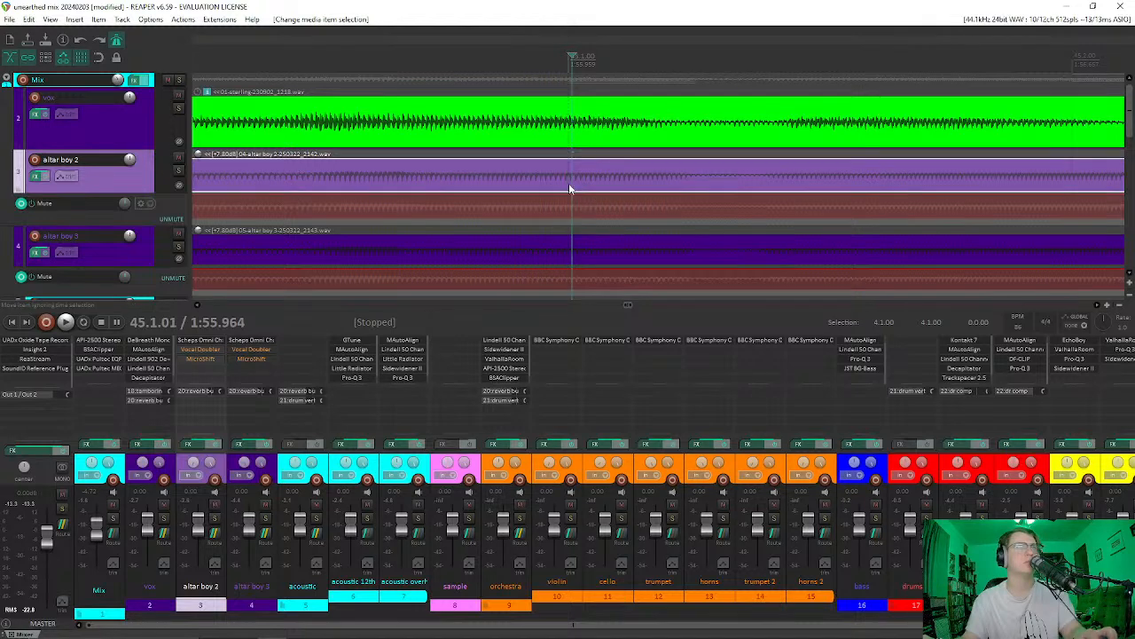
{"action": "left_click", "coordinate": [570, 253], "text": "ctrl"}
{"action": "key", "text": "s"}
{"action": "left_click_drag", "start_coordinate": [632, 171], "coordinate": [583, 167]}
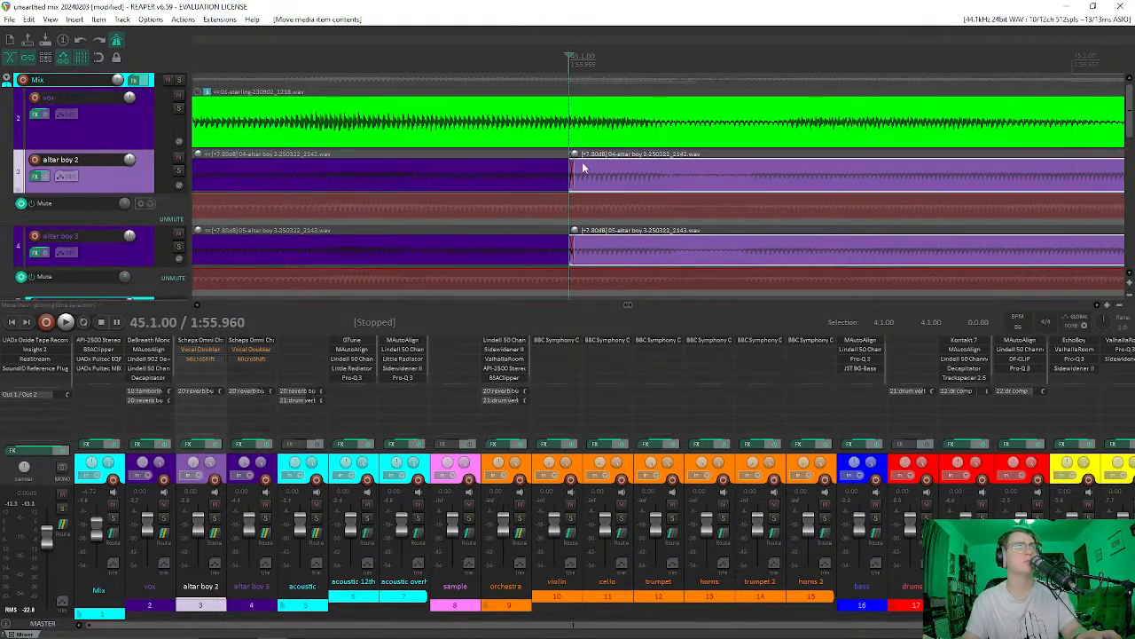
Step: Compare the altar boy parts after 45.1.00 with the vox and play the mix from 44.3.86
{"action": "left_click", "coordinate": [718, 183]}
{"action": "scroll", "coordinate": [573, 197], "scroll_direction": "down", "scroll_amount": 3}
{"action": "scroll", "coordinate": [586, 205], "scroll_direction": "down", "scroll_amount": 2}
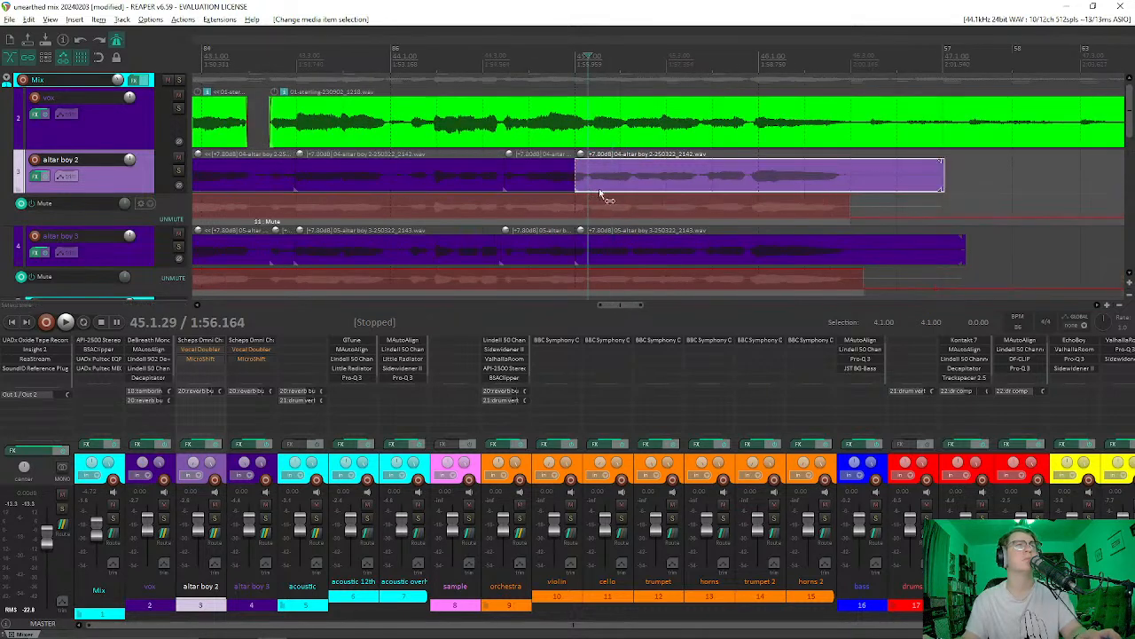
{"action": "scroll", "coordinate": [595, 190], "scroll_direction": "up", "scroll_amount": 4}
{"action": "left_click", "coordinate": [547, 132]}
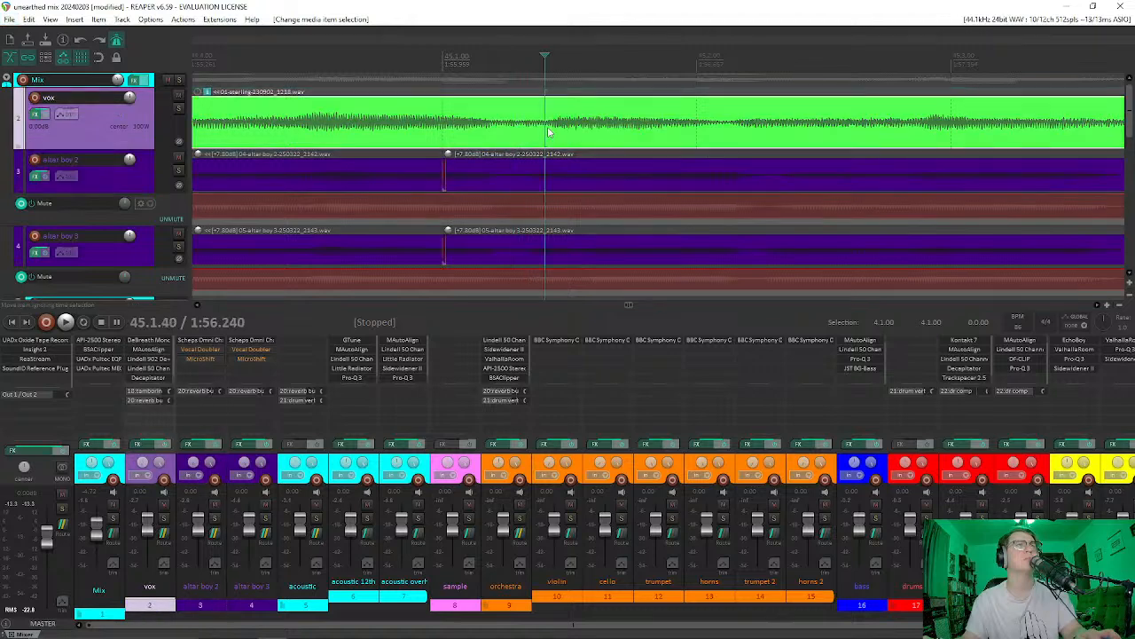
{"action": "scroll", "coordinate": [556, 135], "scroll_direction": "down", "scroll_amount": 2}
{"action": "left_click", "coordinate": [376, 105]}
{"action": "key", "text": "space"}
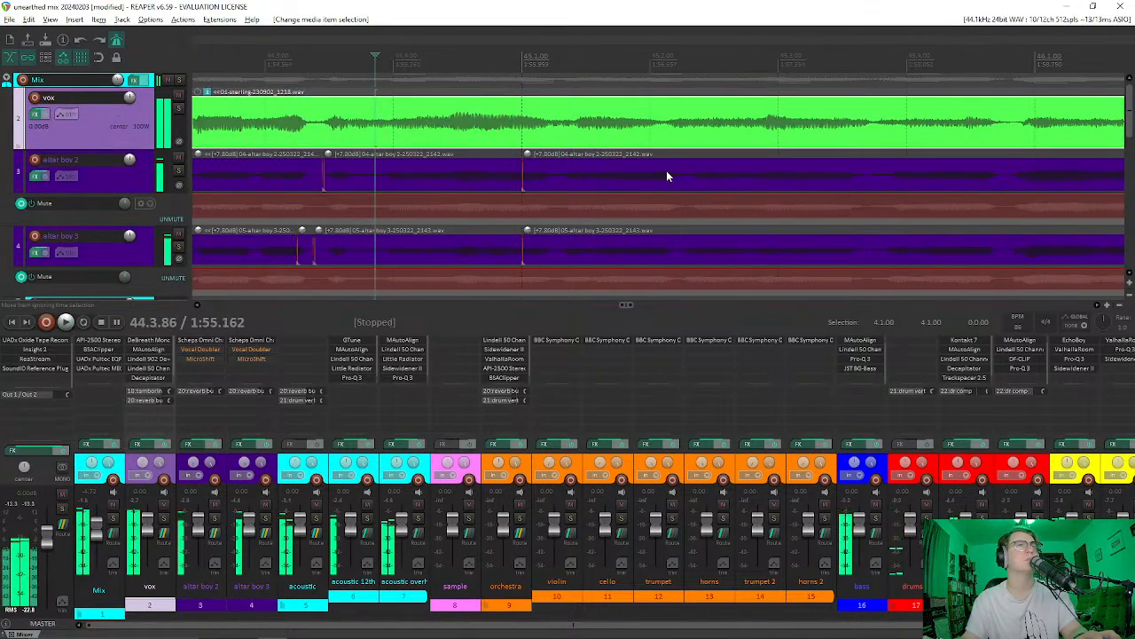
Step: Split altar boy 2 and altar boy 3 together at 45.1.25 and shift the audio after the splits slightly later
{"action": "left_click", "coordinate": [566, 181]}
{"action": "key", "text": "space"}
{"action": "scroll", "coordinate": [573, 182], "scroll_direction": "up", "scroll_amount": 3}
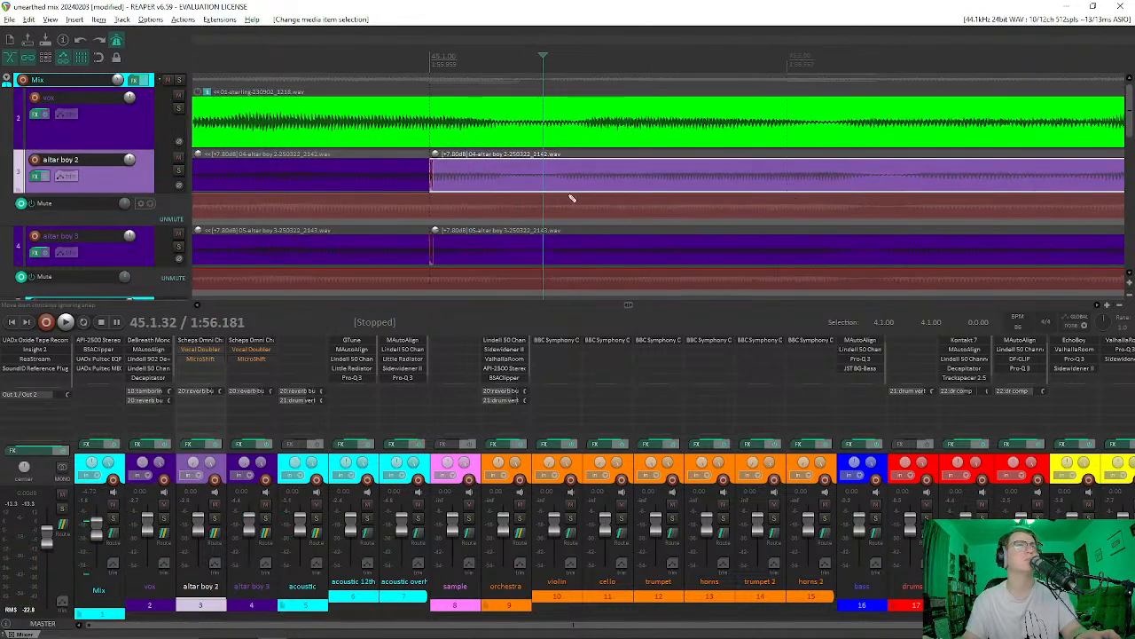
{"action": "left_click", "coordinate": [521, 183]}
{"action": "left_click", "coordinate": [522, 260], "text": "ctrl"}
{"action": "key", "text": "s"}
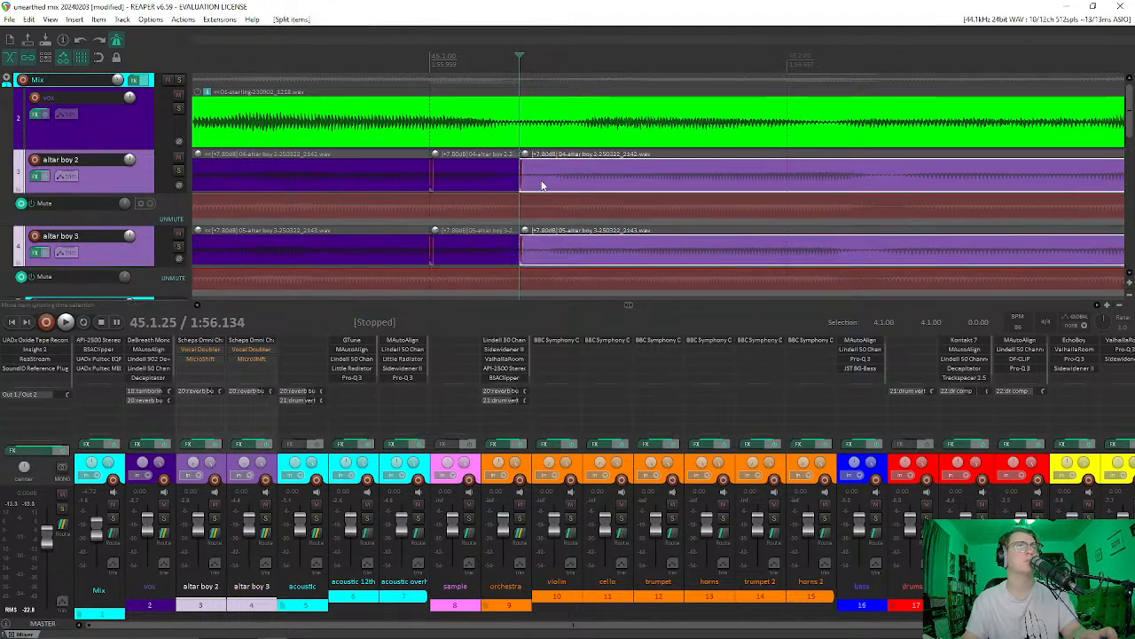
{"action": "left_click_drag", "start_coordinate": [610, 187], "coordinate": [609, 186]}
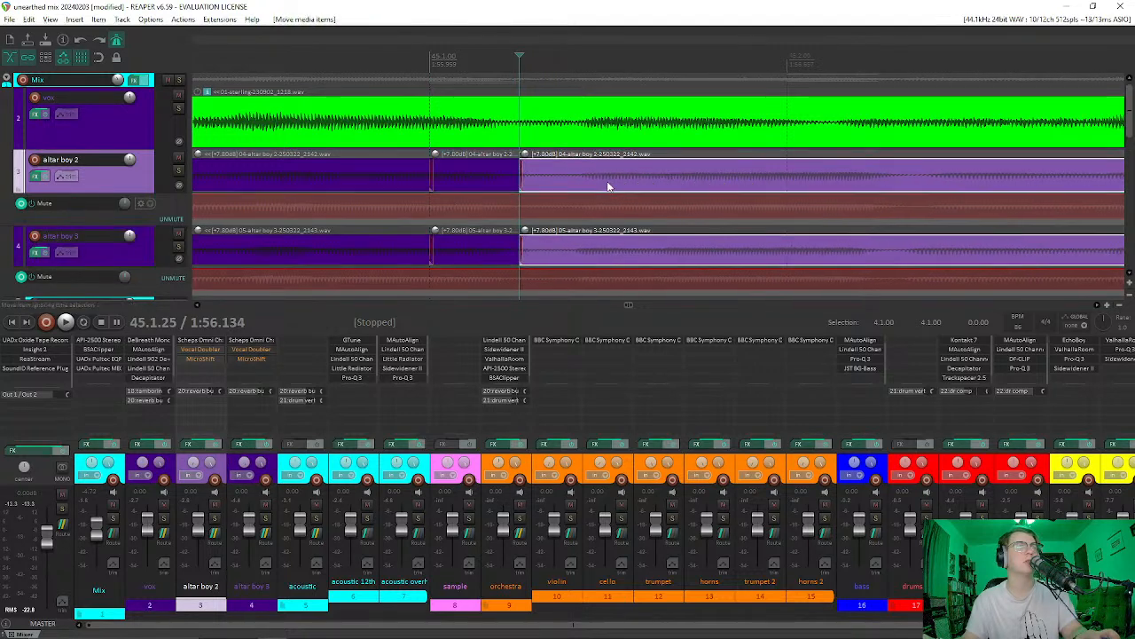
Step: Fine-tune the timing of the altar boy audio after the 45.1.25 split and play the mix from 44.4.91
{"action": "scroll", "coordinate": [576, 182], "scroll_direction": "down", "scroll_amount": 3}
{"action": "scroll", "coordinate": [572, 261], "scroll_direction": "up", "scroll_amount": 3}
{"action": "left_click_drag", "start_coordinate": [573, 257], "coordinate": [559, 226]}
{"action": "left_click", "coordinate": [426, 96]}
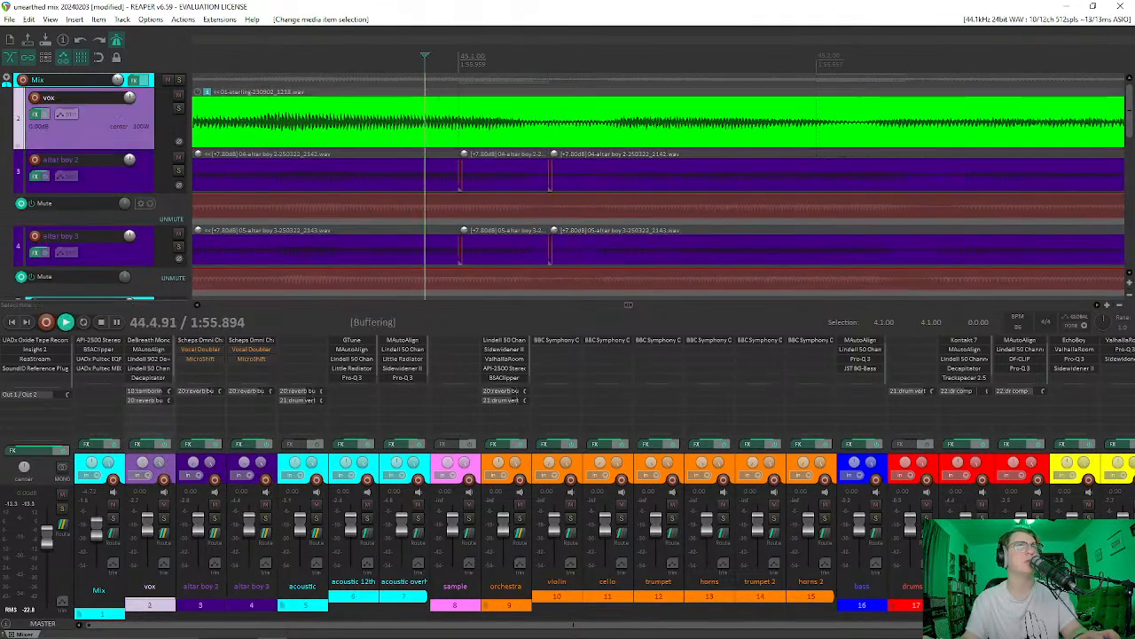
{"action": "key", "text": "space"}
{"action": "key", "text": "space"}
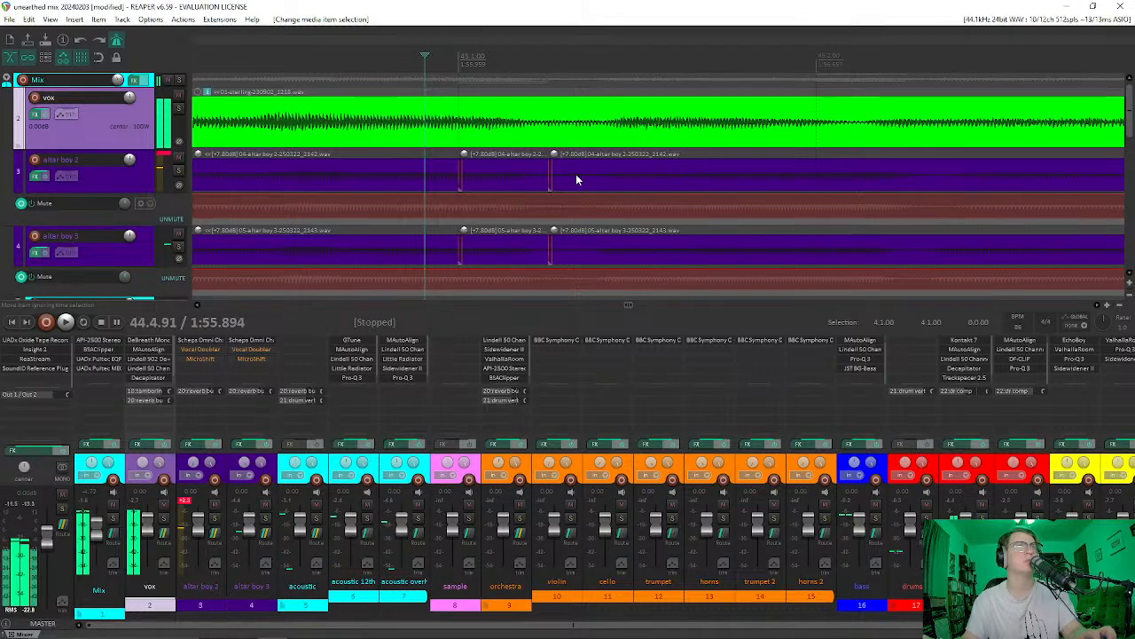
Step: Split both altar boy parts at about 45.1.33, shift the audio after the splits later, and play from 44.4.99
{"action": "left_click", "coordinate": [576, 174]}
{"action": "left_click", "coordinate": [578, 244], "text": "ctrl"}
{"action": "left_click_drag", "start_coordinate": [615, 181], "coordinate": [644, 184]}
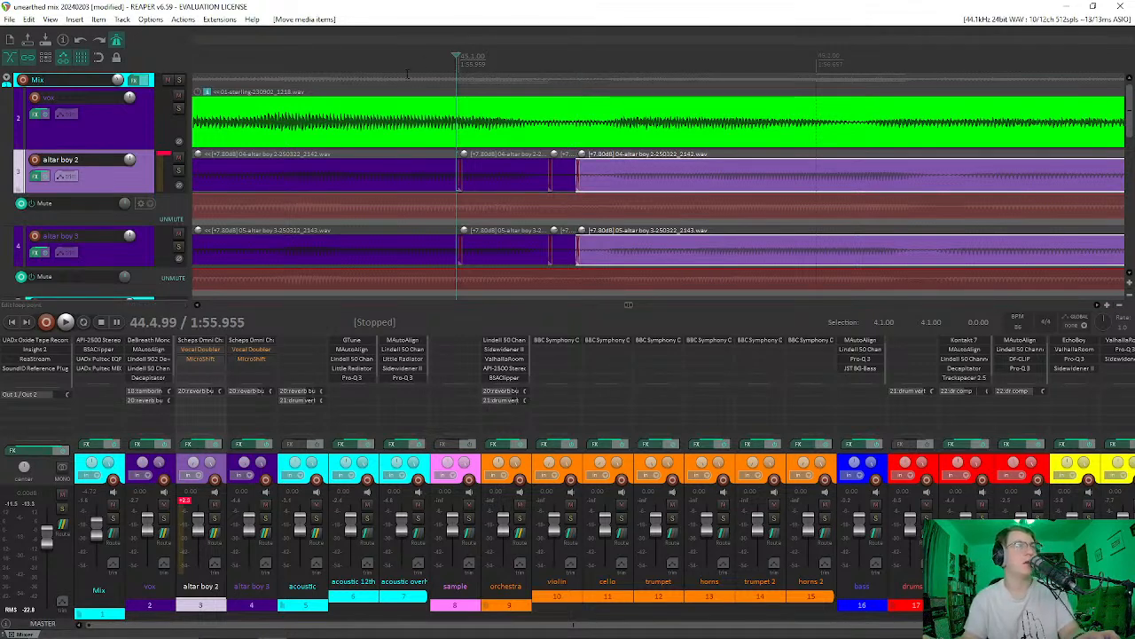
{"action": "key", "text": "space"}
{"action": "key", "text": "space"}
{"action": "key", "text": "space"}
{"action": "key", "text": "space"}
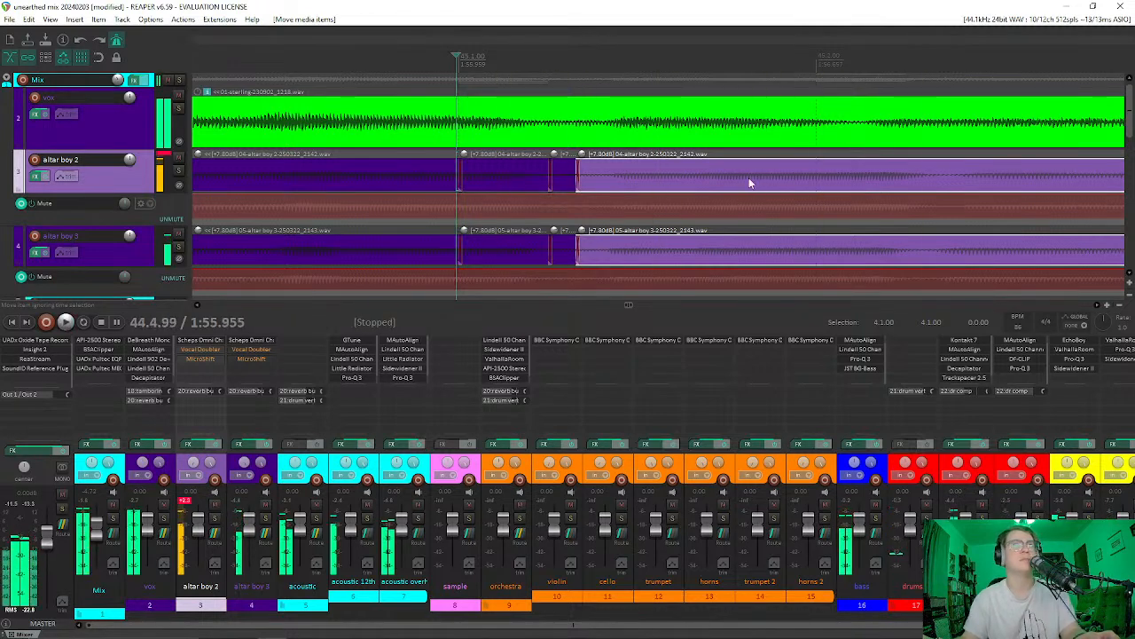
Step: Solo altar boy 2, play it repeatedly from 45.1.43, unsolo it, and select its item after the last split
{"action": "left_click", "coordinate": [746, 173]}
{"action": "left_click", "coordinate": [772, 242], "text": "ctrl"}
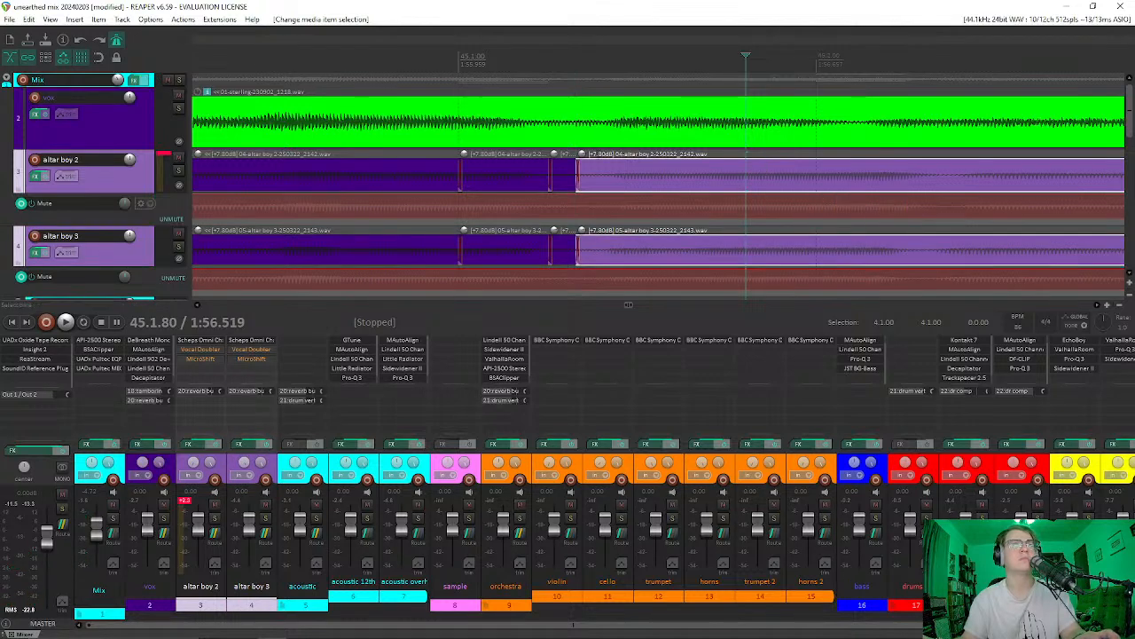
{"action": "left_click", "coordinate": [610, 105]}
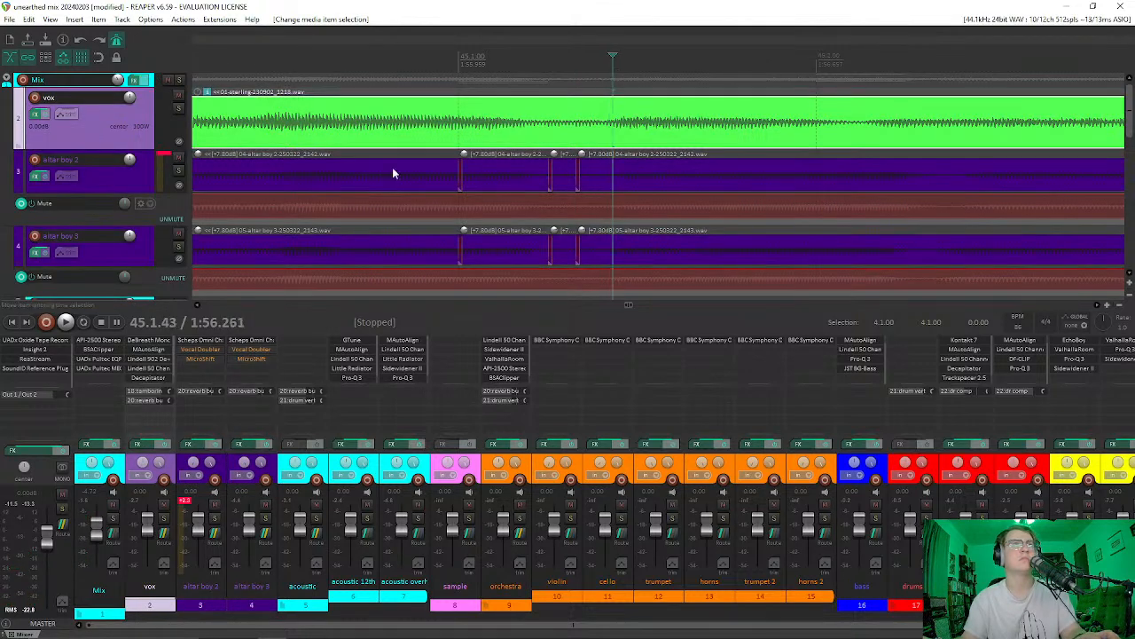
{"action": "left_click", "coordinate": [179, 171]}
{"action": "key", "text": "space"}
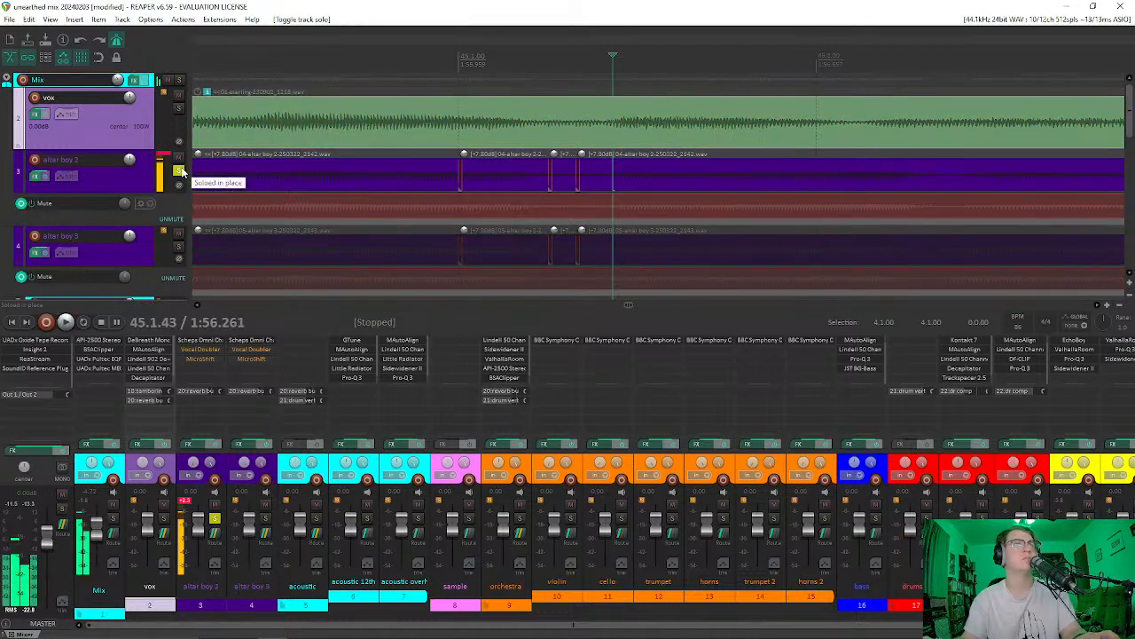
{"action": "key", "text": "space"}
{"action": "key", "text": "space"}
{"action": "key", "text": "space"}
{"action": "key", "text": "space"}
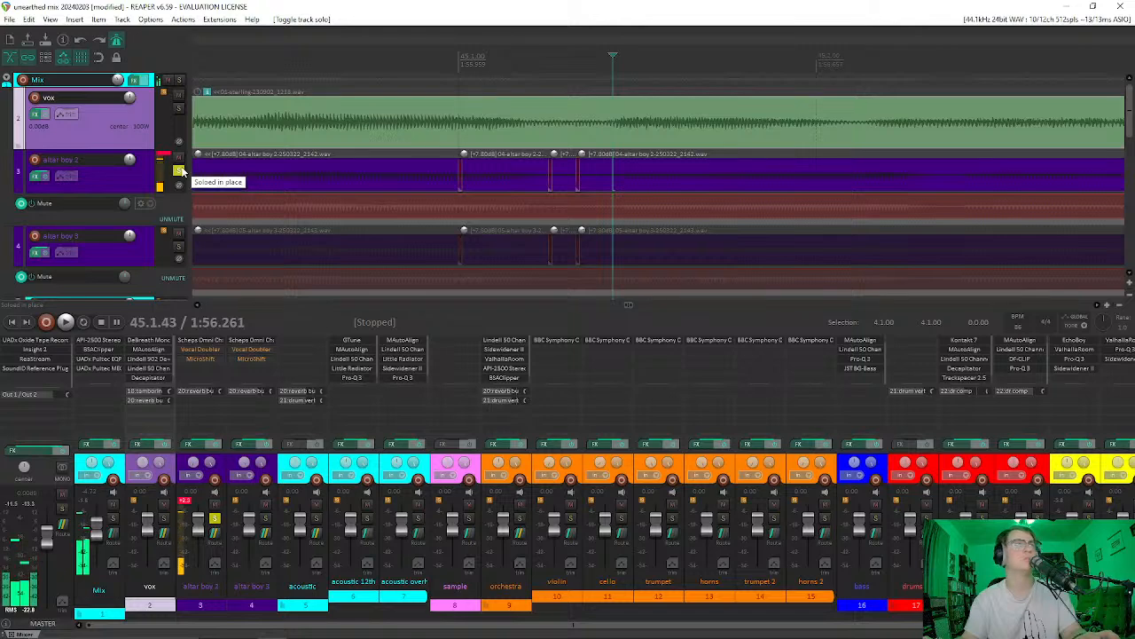
{"action": "left_click", "coordinate": [180, 171]}
{"action": "left_click", "coordinate": [694, 177]}
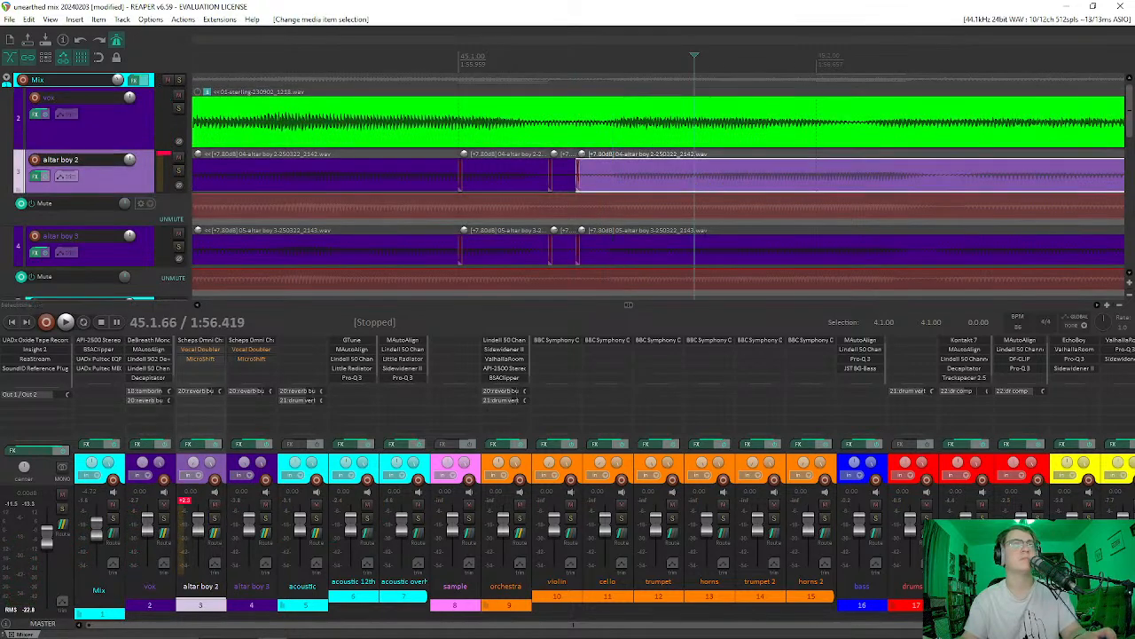
Step: Split altar boy 2 and altar boy 3 together at 45.1.66 and adjust the timing of the audio after the splits
{"action": "left_click", "coordinate": [696, 256], "text": "ctrl"}
{"action": "key", "text": "s"}
{"action": "left_click_drag", "start_coordinate": [884, 192], "coordinate": [793, 246]}
{"action": "left_click", "coordinate": [791, 244]}
{"action": "left_click", "coordinate": [794, 258]}
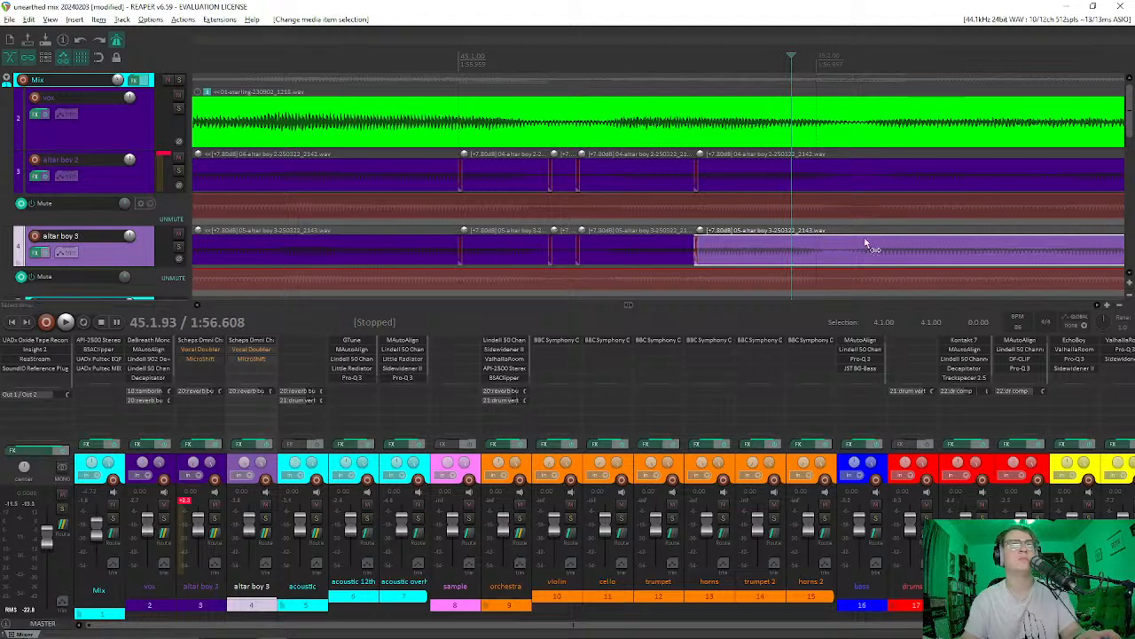
{"action": "left_click_drag", "start_coordinate": [838, 257], "coordinate": [857, 256]}
{"action": "left_click", "coordinate": [875, 174]}
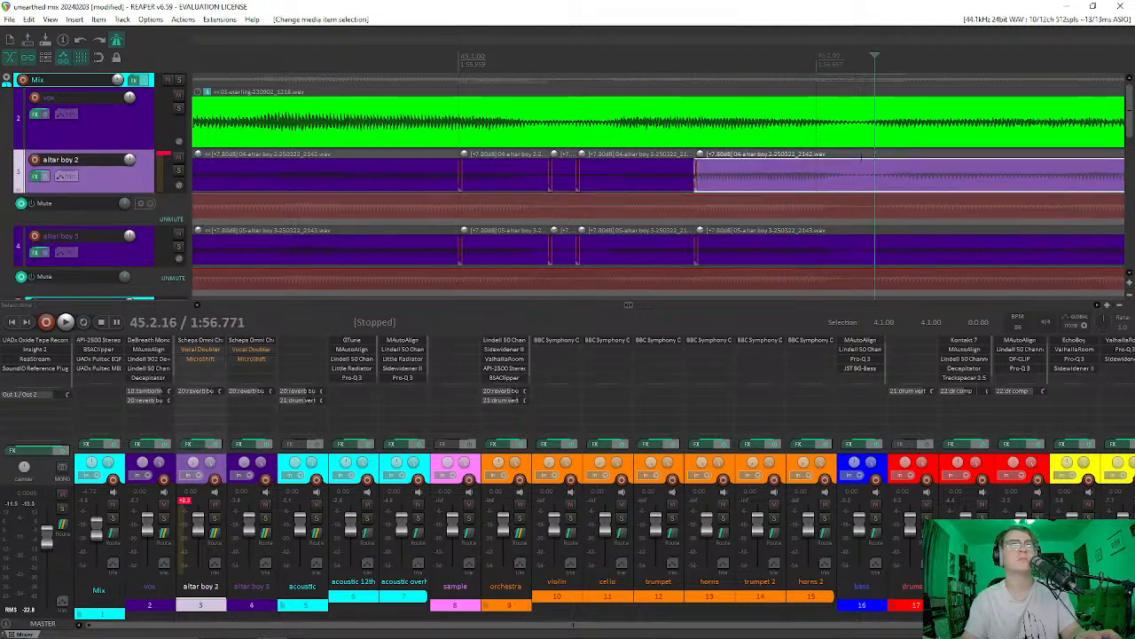
Step: Play the mix repeatedly from 45.1.00 to check the altar boy timing against the lead vox
{"action": "left_click", "coordinate": [460, 78]}
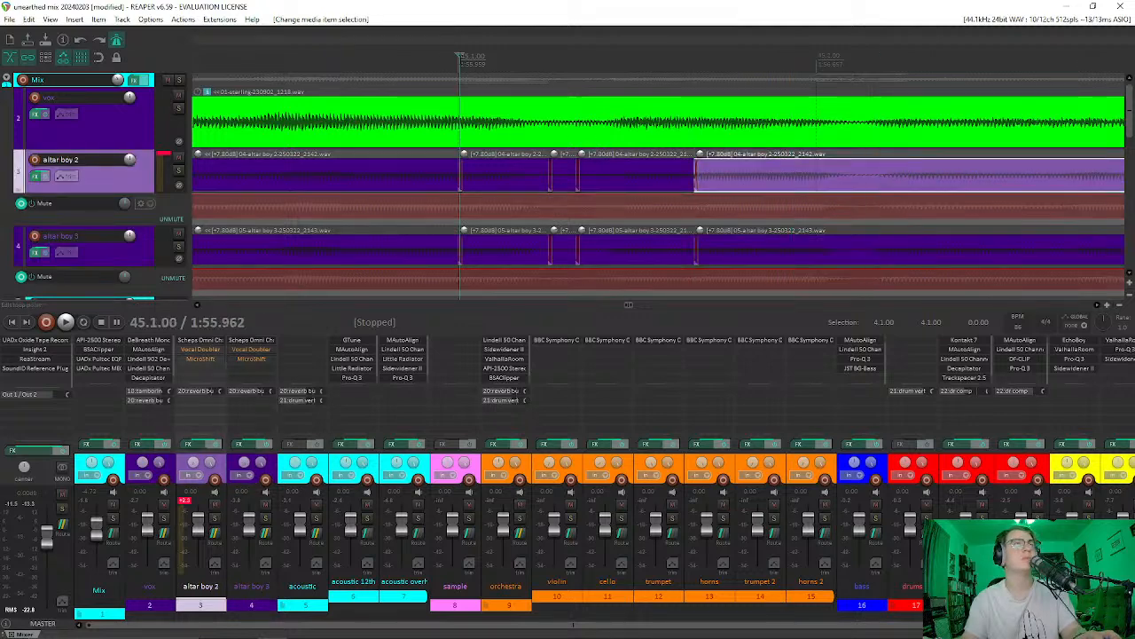
{"action": "key", "text": "space"}
{"action": "key", "text": "space"}
{"action": "key", "text": "space"}
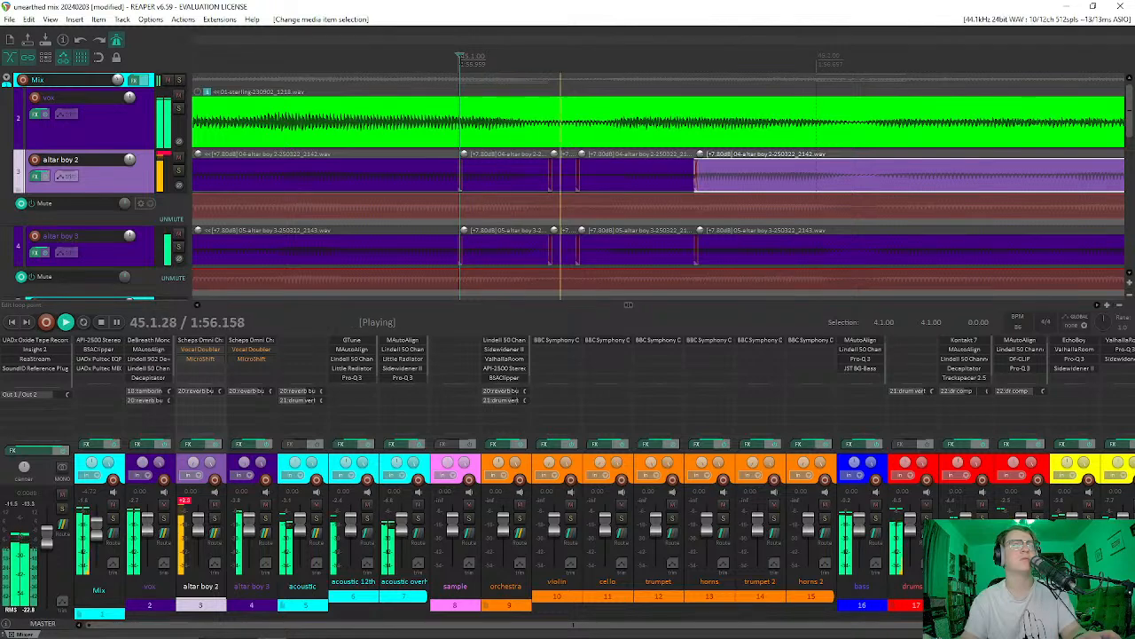
{"action": "key", "text": "space"}
{"action": "key", "text": "space"}
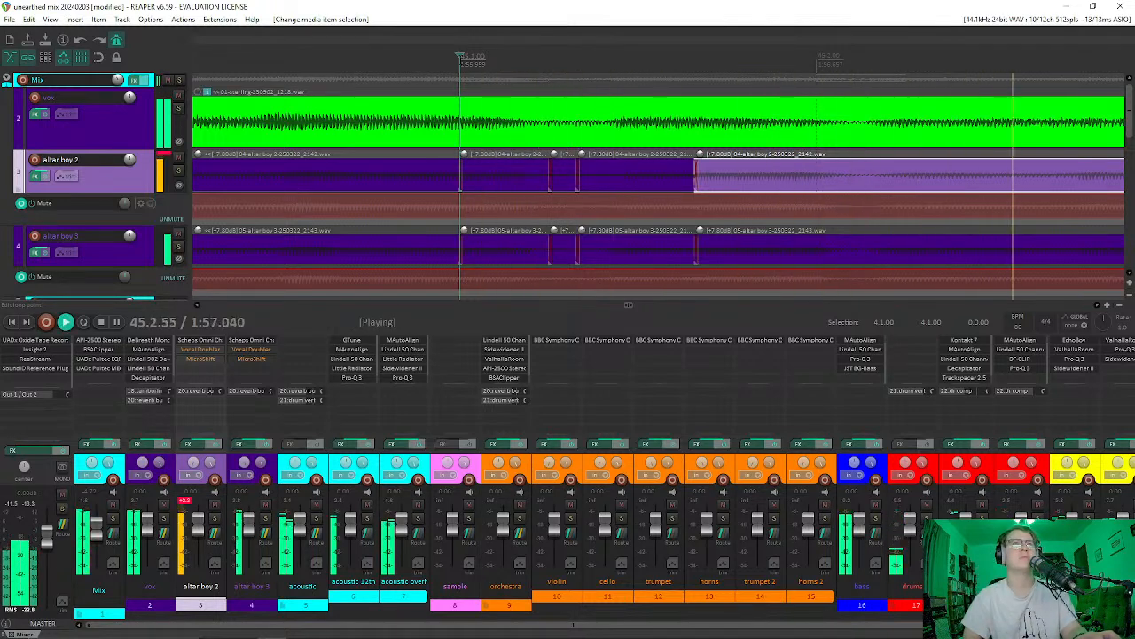
{"action": "key", "text": "space"}
{"action": "key", "text": "space"}
{"action": "key", "text": "space"}
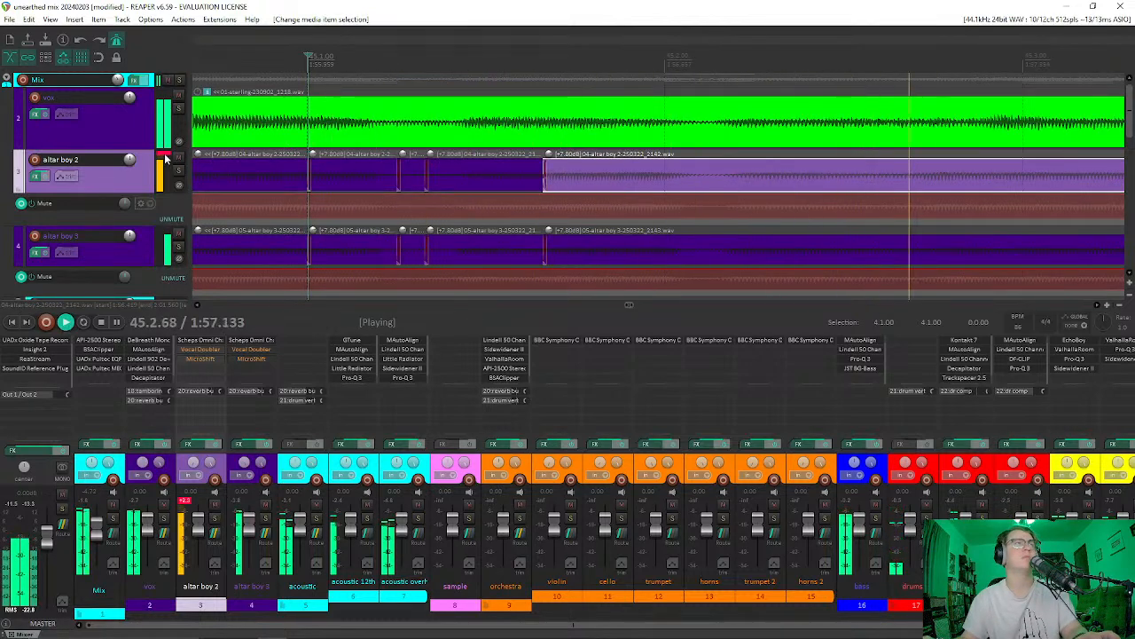
{"action": "key", "text": "space"}
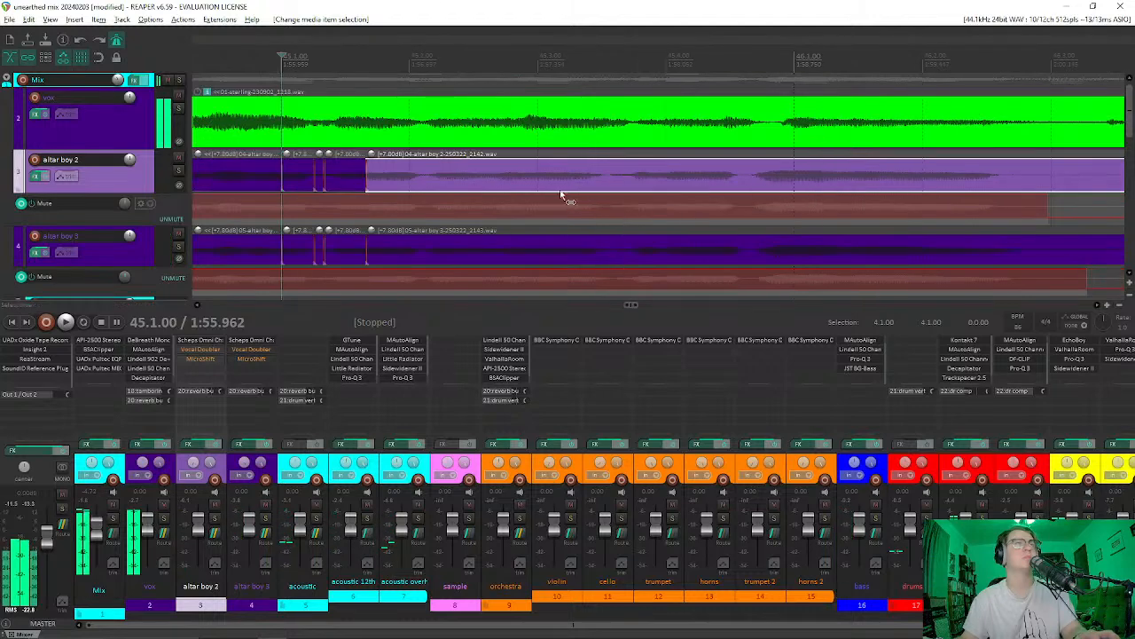
Step: Play the mix repeatedly from 45.2.15 to check the altar boy phrase after the last splits
{"action": "scroll", "coordinate": [458, 170], "scroll_direction": "up", "scroll_amount": 2}
{"action": "left_click", "coordinate": [390, 167]}
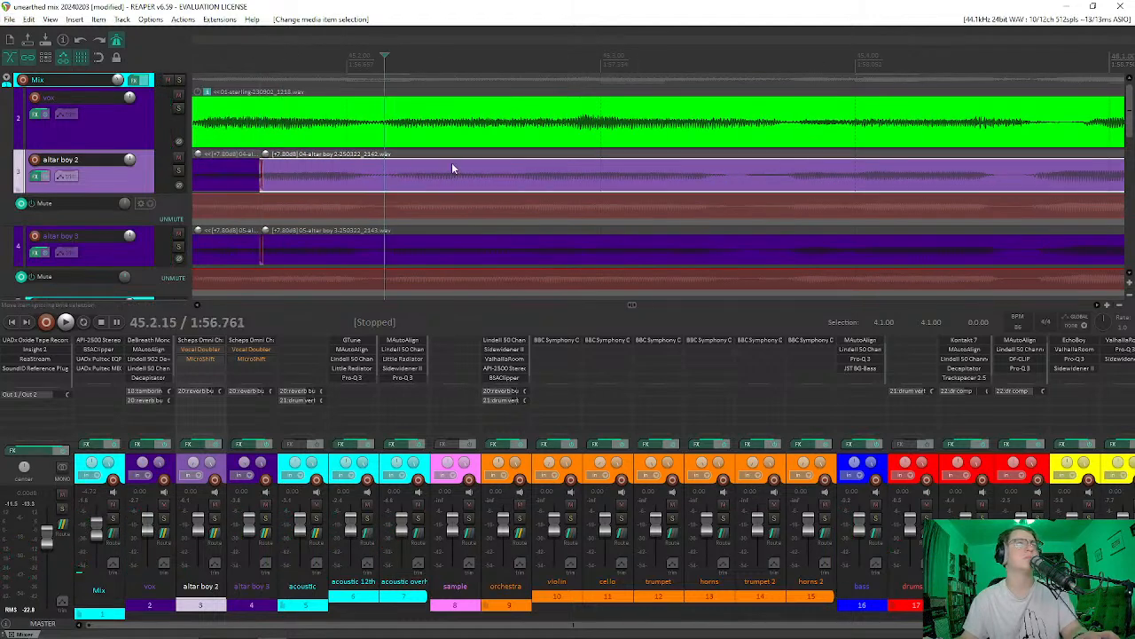
{"action": "key", "text": "space"}
{"action": "key", "text": "space"}
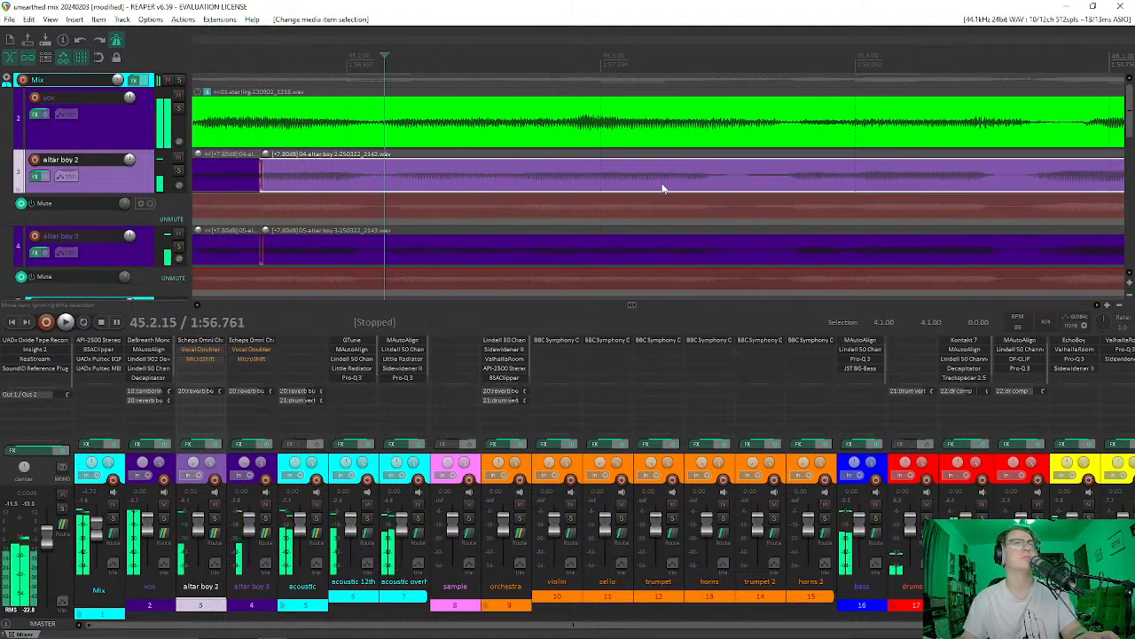
{"action": "key", "text": "space"}
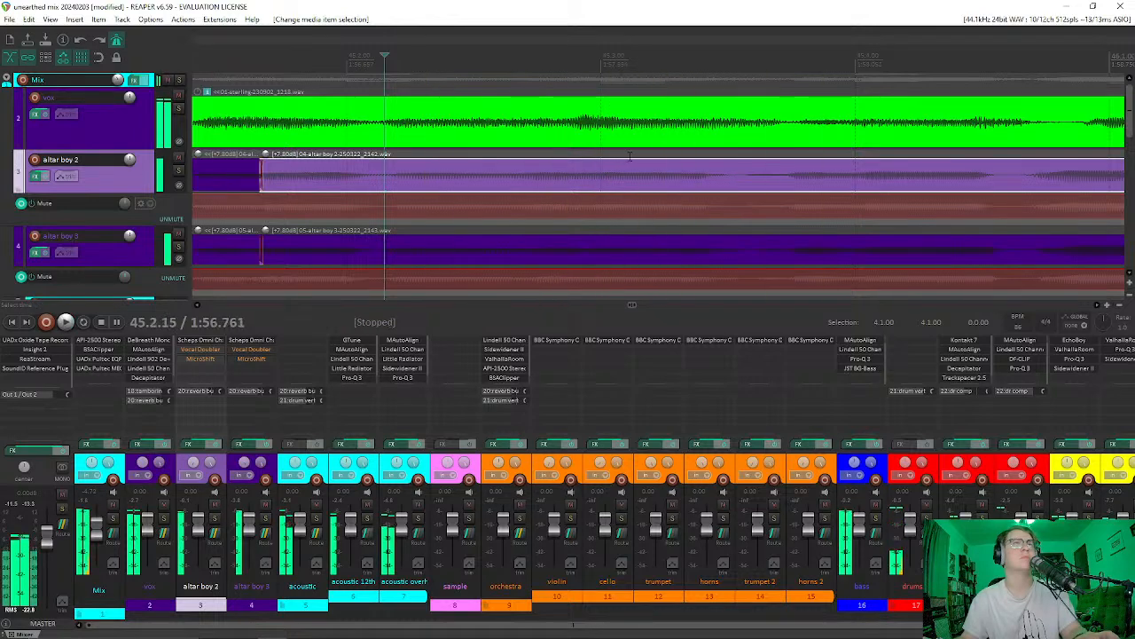
Step: Split both altar boy parts at 45.3.00 and shift the audio after the splits slightly later
{"action": "left_click", "coordinate": [604, 184]}
{"action": "left_click", "coordinate": [601, 252], "text": "ctrl"}
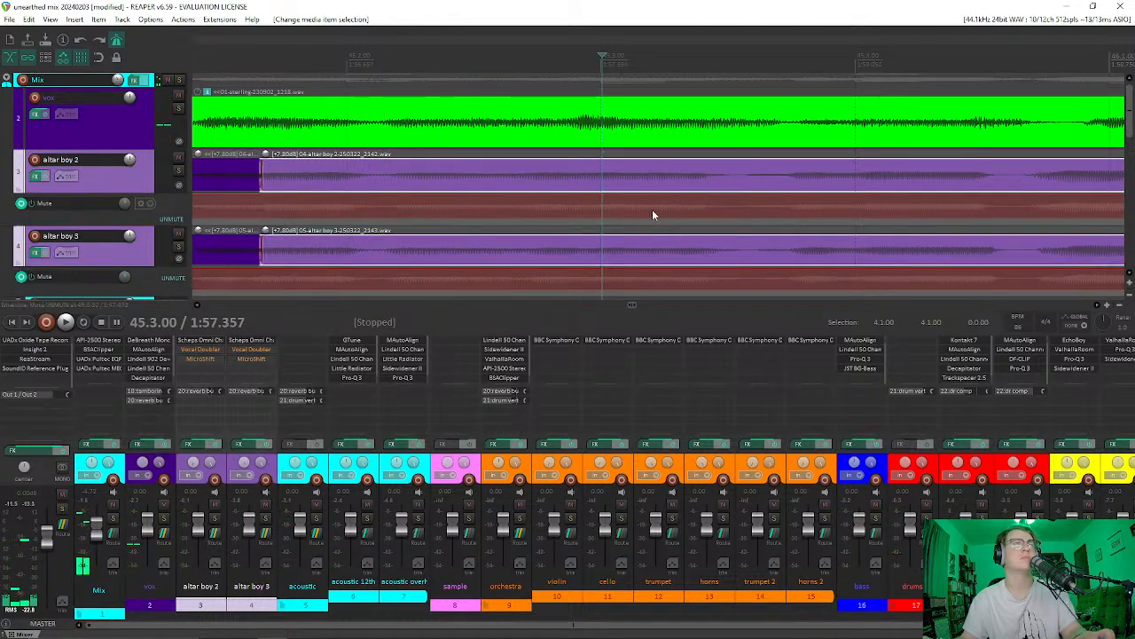
{"action": "key", "text": "s"}
{"action": "mouse_move", "coordinate": [667, 186]}
{"action": "left_mouse_down"}
{"action": "mouse_move", "coordinate": [735, 200]}
{"action": "mouse_move", "coordinate": [680, 190]}
{"action": "left_mouse_up"}
Step: Play the mix repeatedly from 45.2.03 to check the timing across the 45.3.00 splits
{"action": "left_click", "coordinate": [354, 83]}
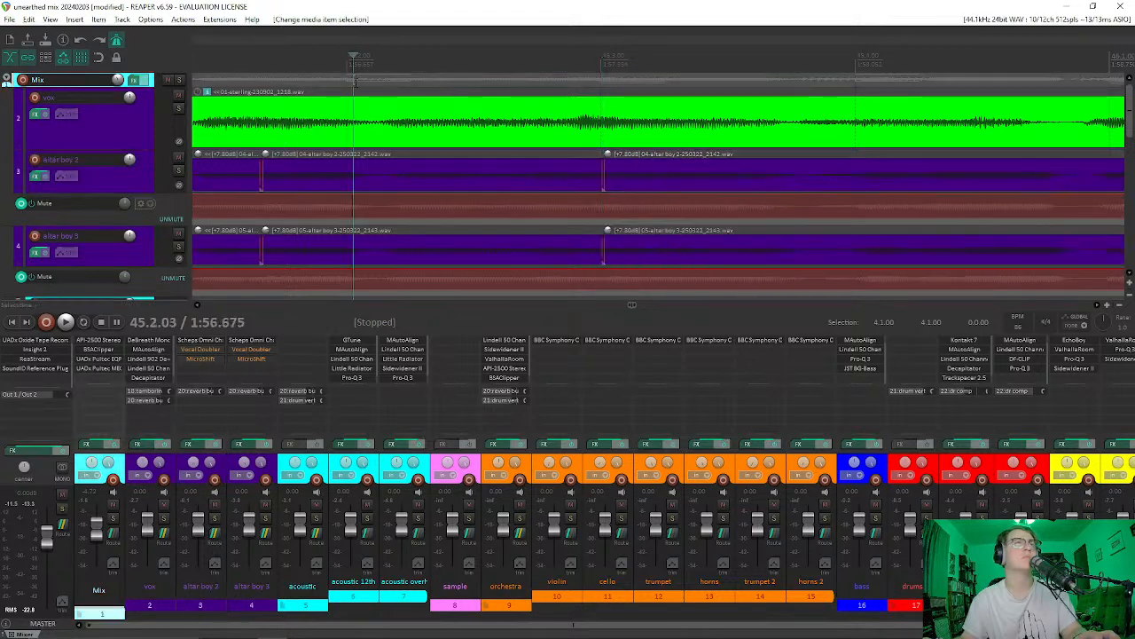
{"action": "key", "text": "space"}
{"action": "key", "text": "space"}
{"action": "key", "text": "space"}
{"action": "key", "text": "space"}
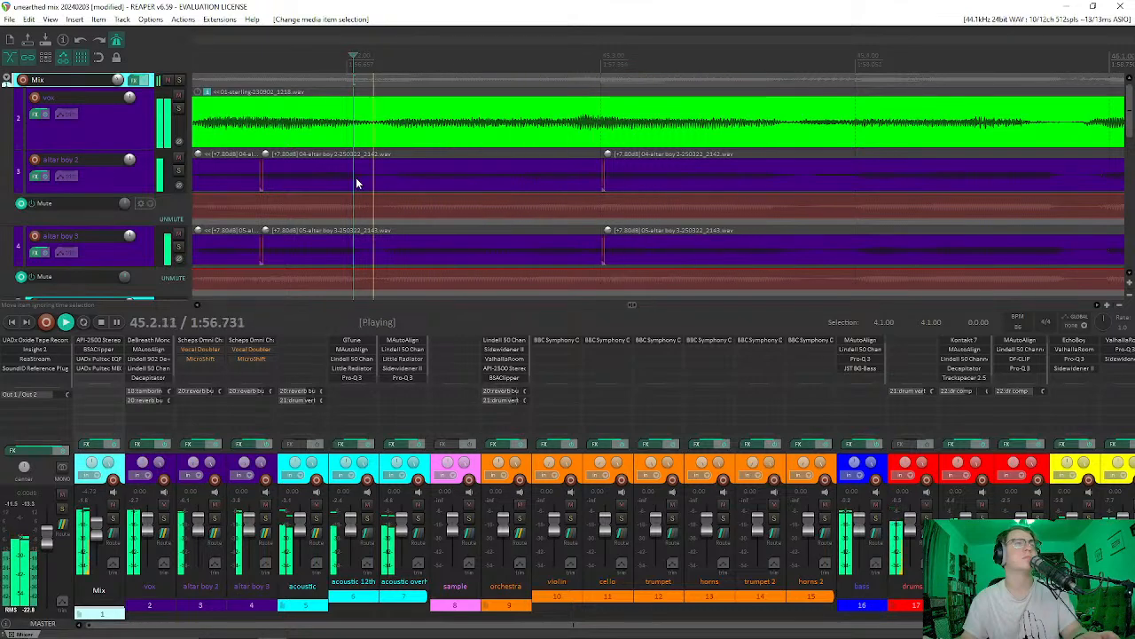
{"action": "key", "text": "space"}
Step: Split altar boy 3 at 45.2.67 and nudge the audio between that split and the 45.3.00 split slightly earlier
{"action": "left_click", "coordinate": [519, 182]}
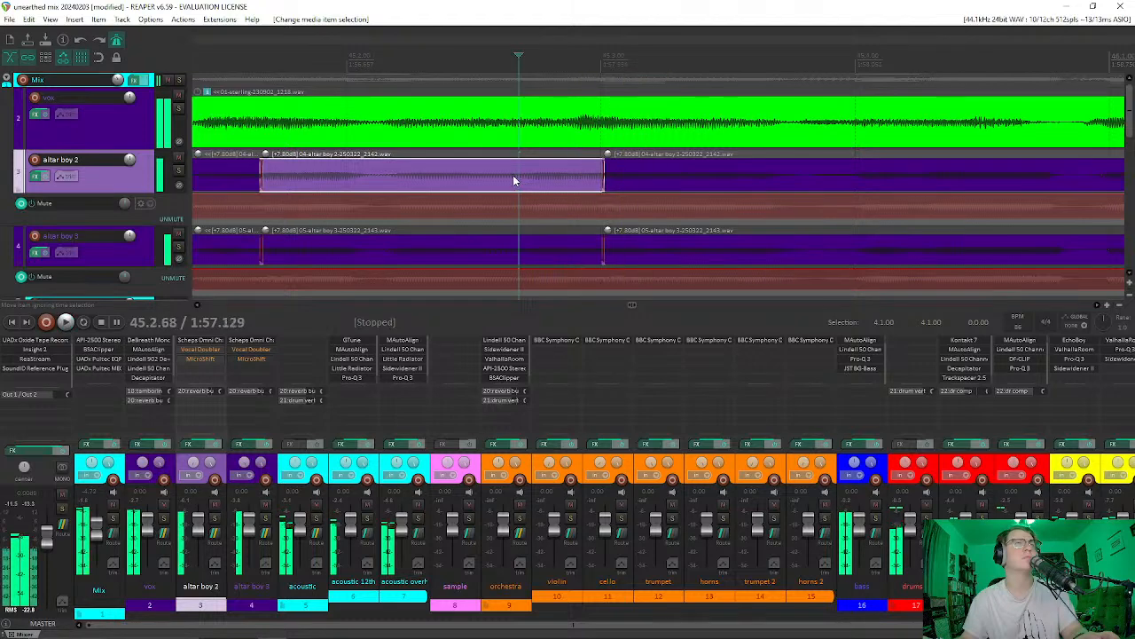
{"action": "key", "text": "space"}
{"action": "key", "text": "space"}
{"action": "left_click", "coordinate": [515, 257]}
{"action": "key", "text": "s"}
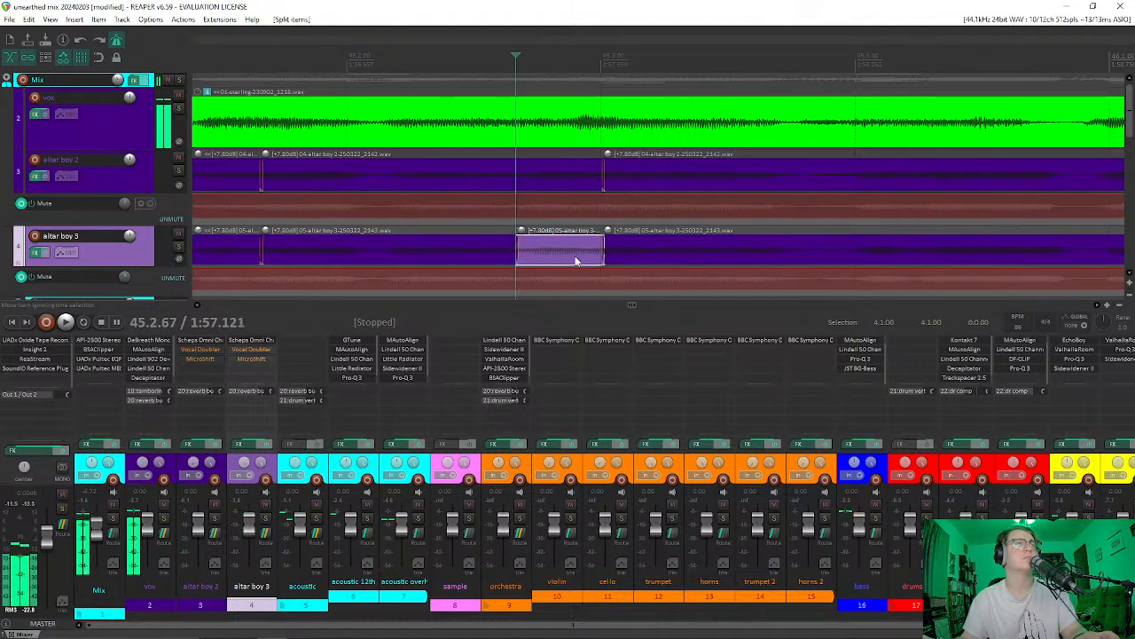
{"action": "left_click_drag", "start_coordinate": [550, 260], "coordinate": [549, 259]}
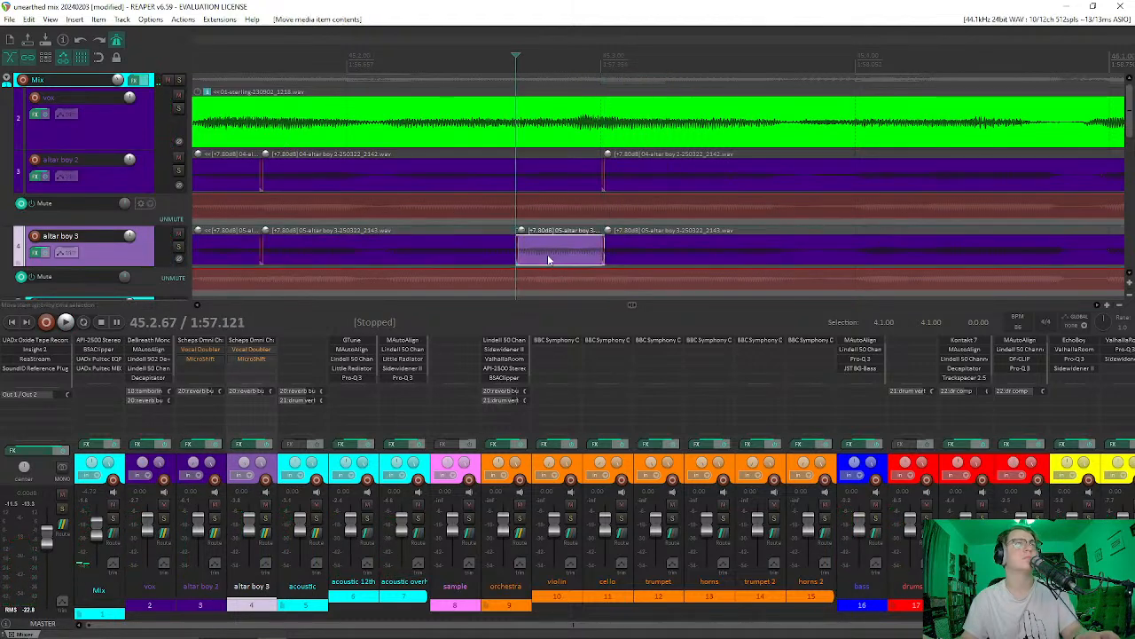
Step: Play the mix across the 45.2.67 altar boy 3 split, then place the edit cursor at 45.2.74
{"action": "left_click", "coordinate": [408, 114]}
{"action": "key", "text": "space"}
{"action": "key", "text": "space"}
{"action": "key", "text": "space"}
{"action": "key", "text": "space"}
{"action": "left_click", "coordinate": [535, 133]}
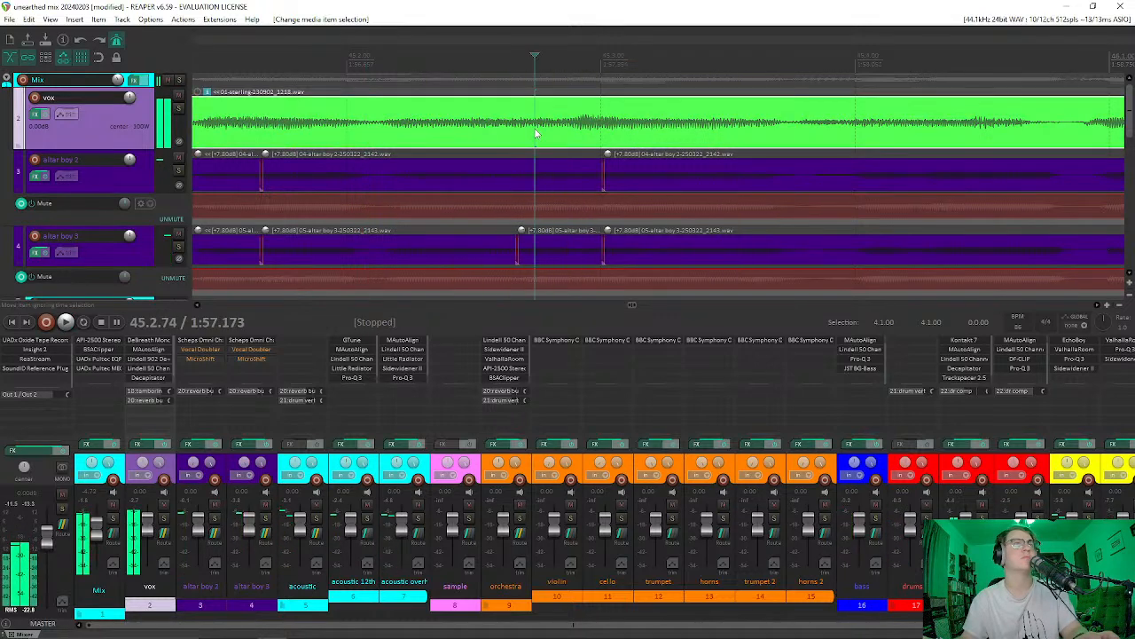
Step: Solo vox, altar boy 2 and altar boy 3 one at a time, then play soloed altar boy 3 from 45.2.65
{"action": "left_click", "coordinate": [178, 108]}
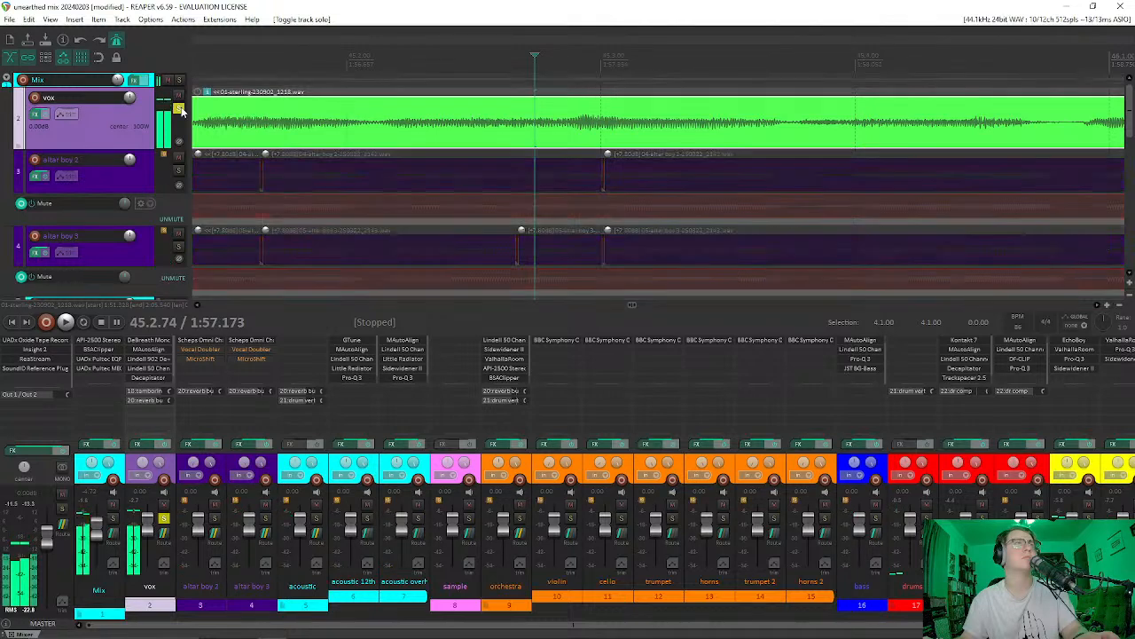
{"action": "left_click", "coordinate": [179, 108]}
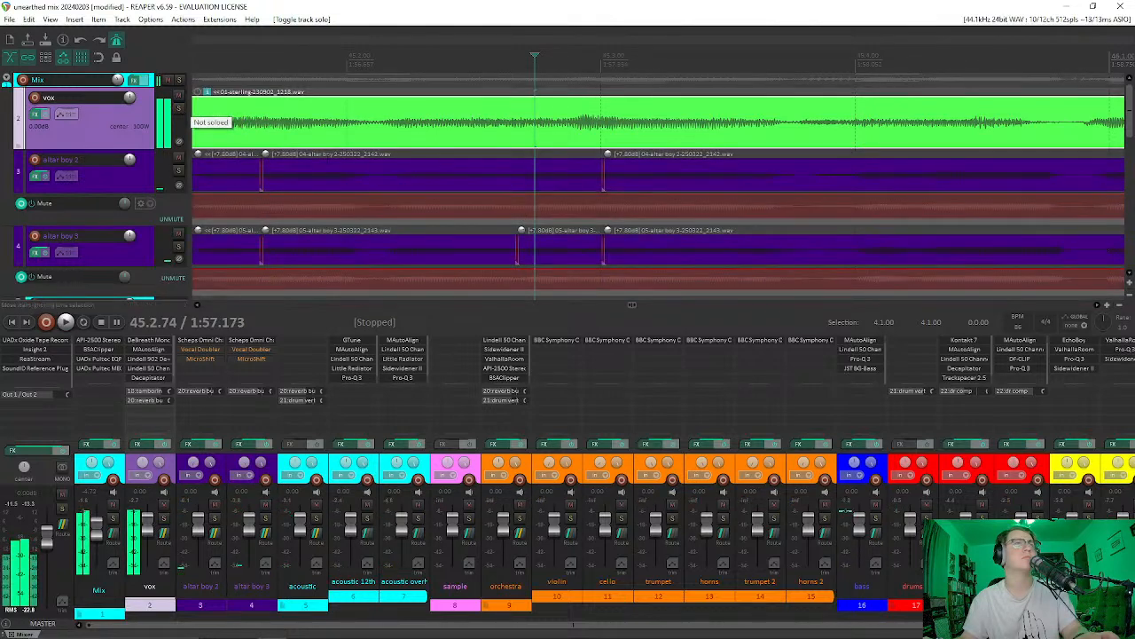
{"action": "left_click", "coordinate": [179, 171]}
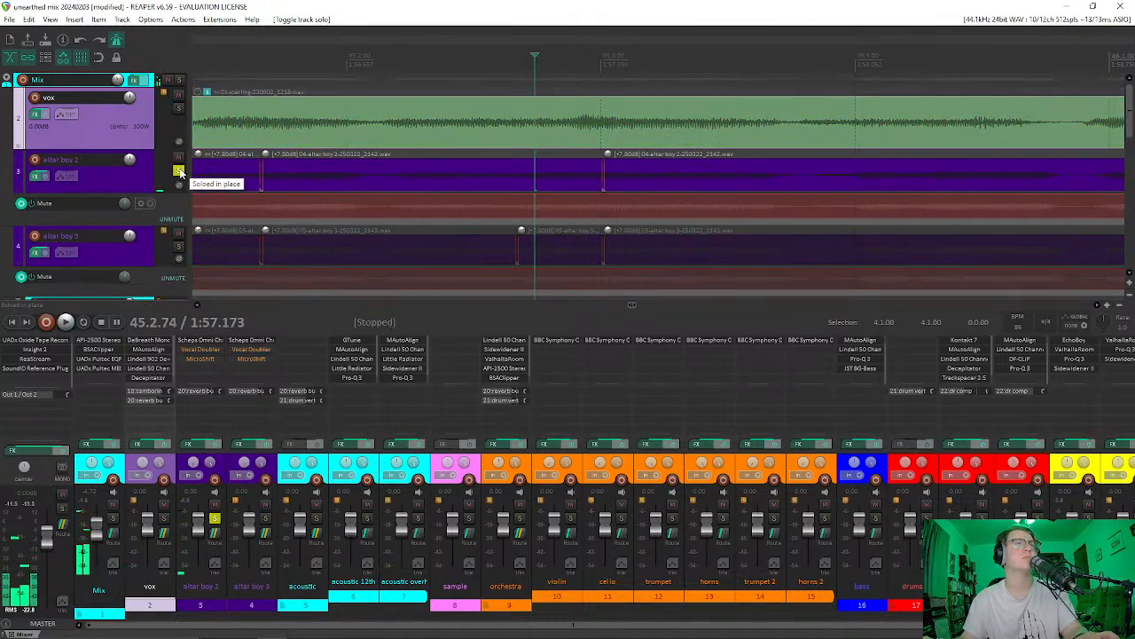
{"action": "left_click", "coordinate": [180, 172]}
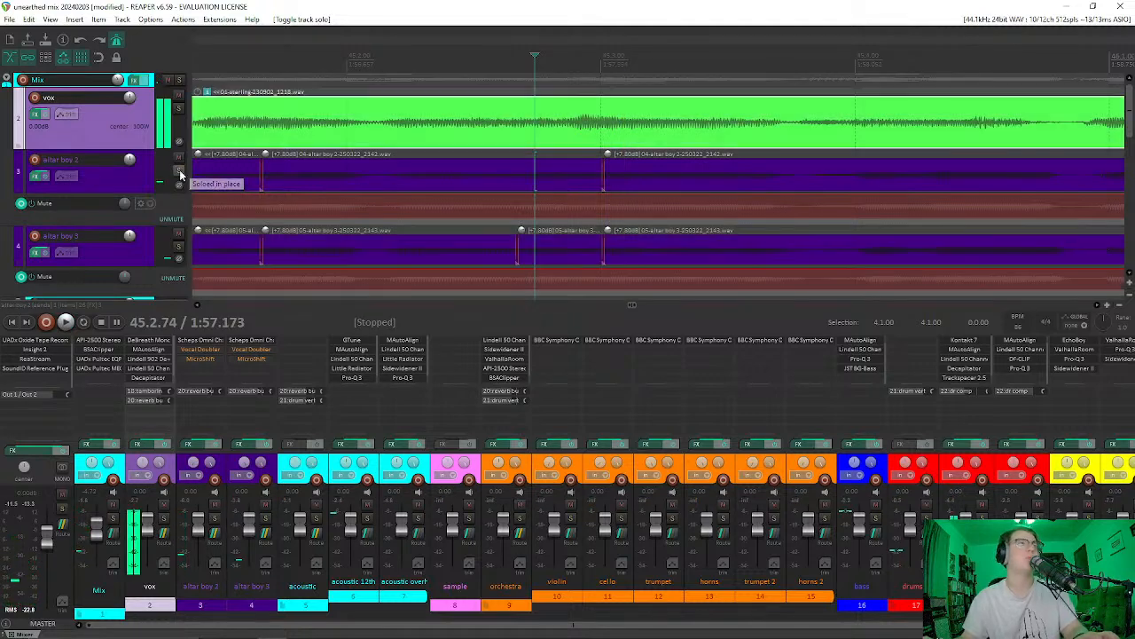
{"action": "left_click", "coordinate": [180, 249]}
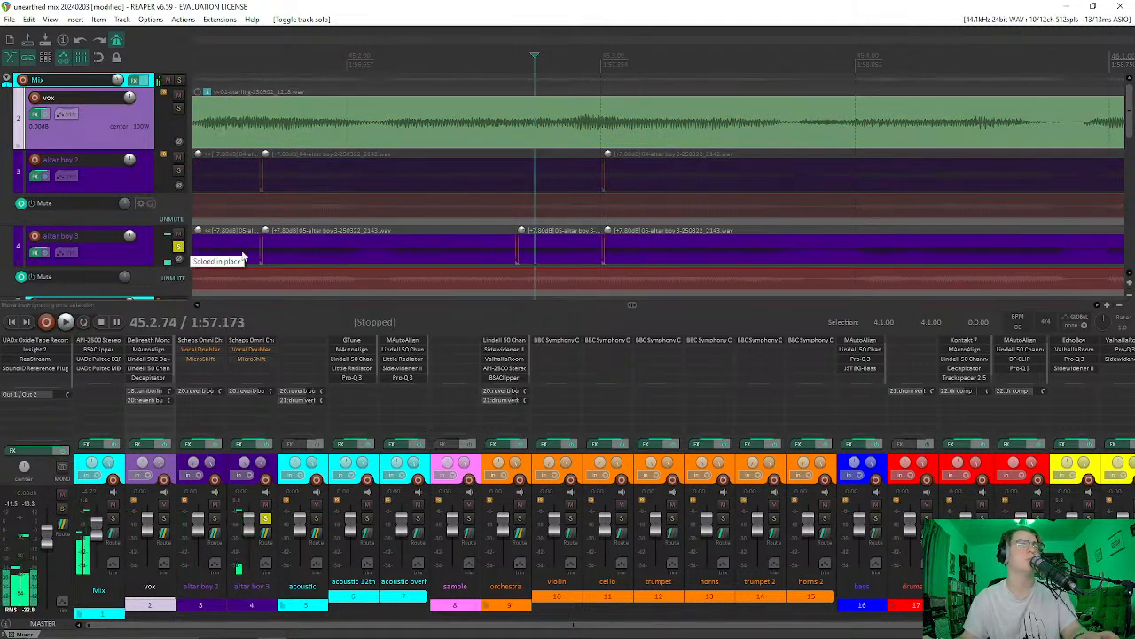
{"action": "left_click", "coordinate": [512, 250]}
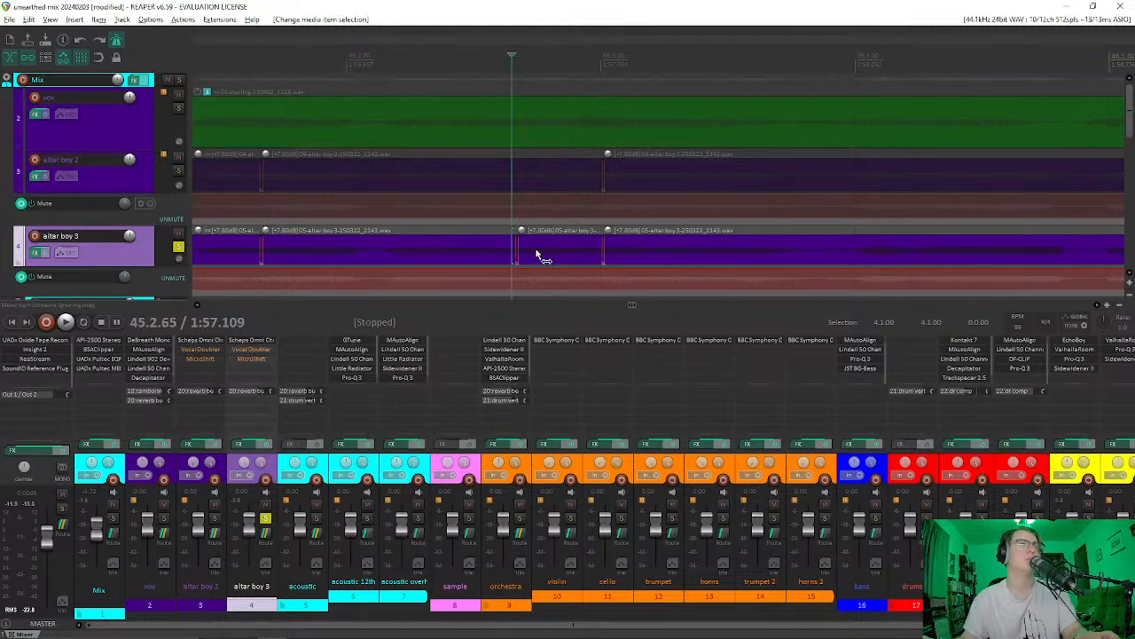
{"action": "left_click", "coordinate": [511, 223]}
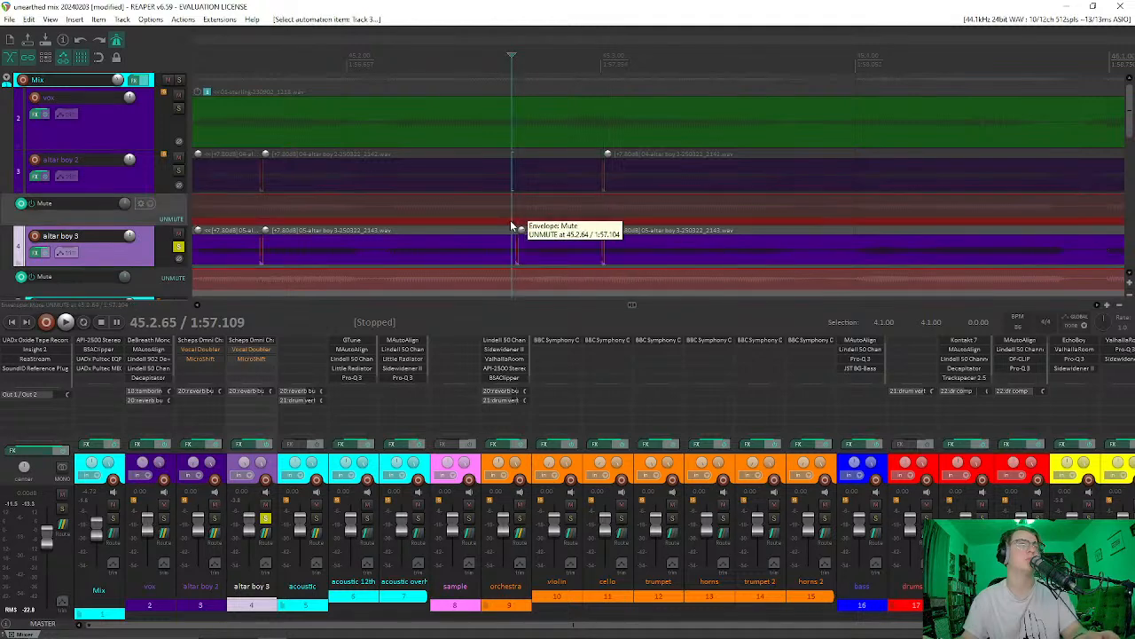
{"action": "key", "text": "space"}
{"action": "key", "text": "space"}
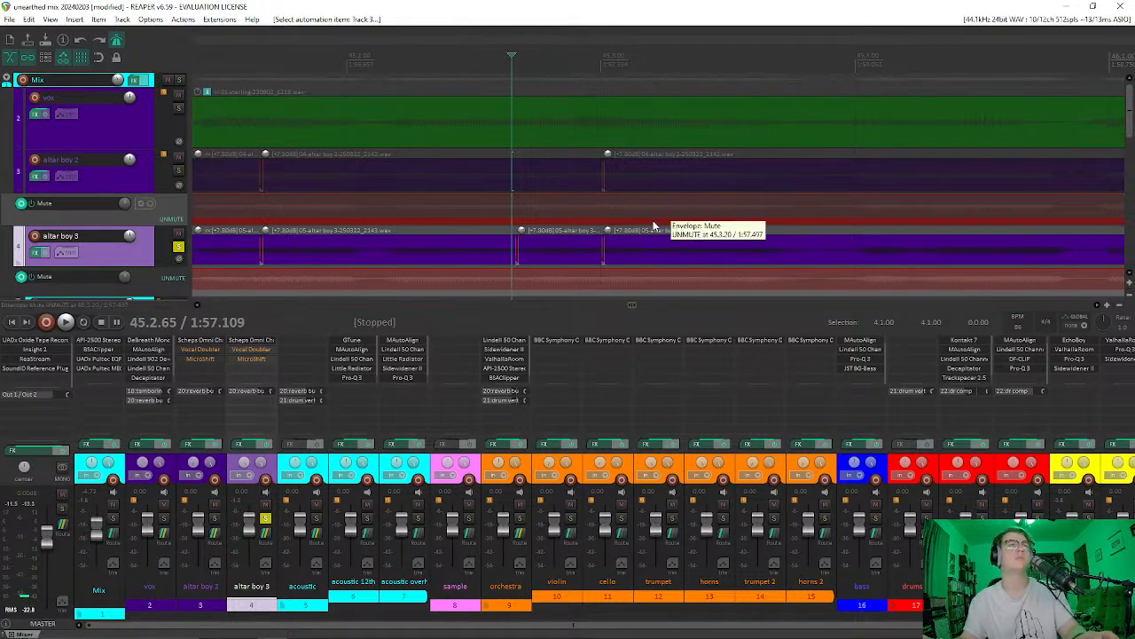
Step: Undo the solos and the timing shifts and splits at 45.2.67 and 45.3.00 on the altar boy parts
{"action": "key", "text": "ctrl+z"}
{"action": "key", "text": "ctrl+z"}
{"action": "key", "text": "ctrl+z"}
{"action": "key", "text": "ctrl+z"}
{"action": "key", "text": "ctrl+z"}
{"action": "key", "text": "ctrl+z"}
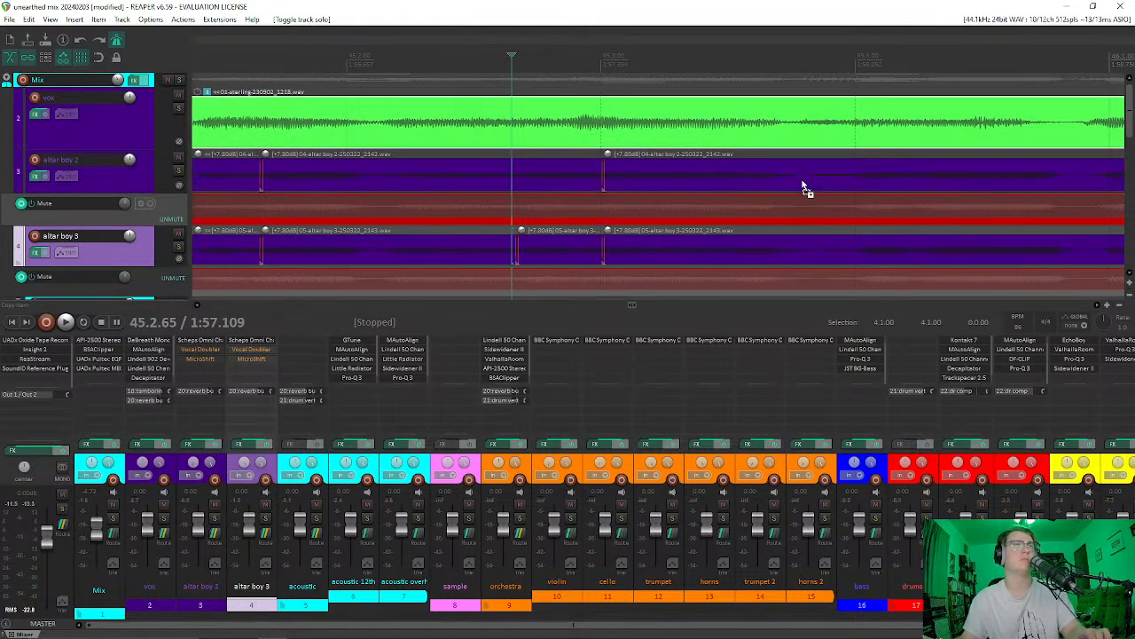
{"action": "key", "text": "ctrl+z"}
{"action": "key", "text": "ctrl+z"}
{"action": "key", "text": "ctrl+z"}
{"action": "key", "text": "ctrl+z"}
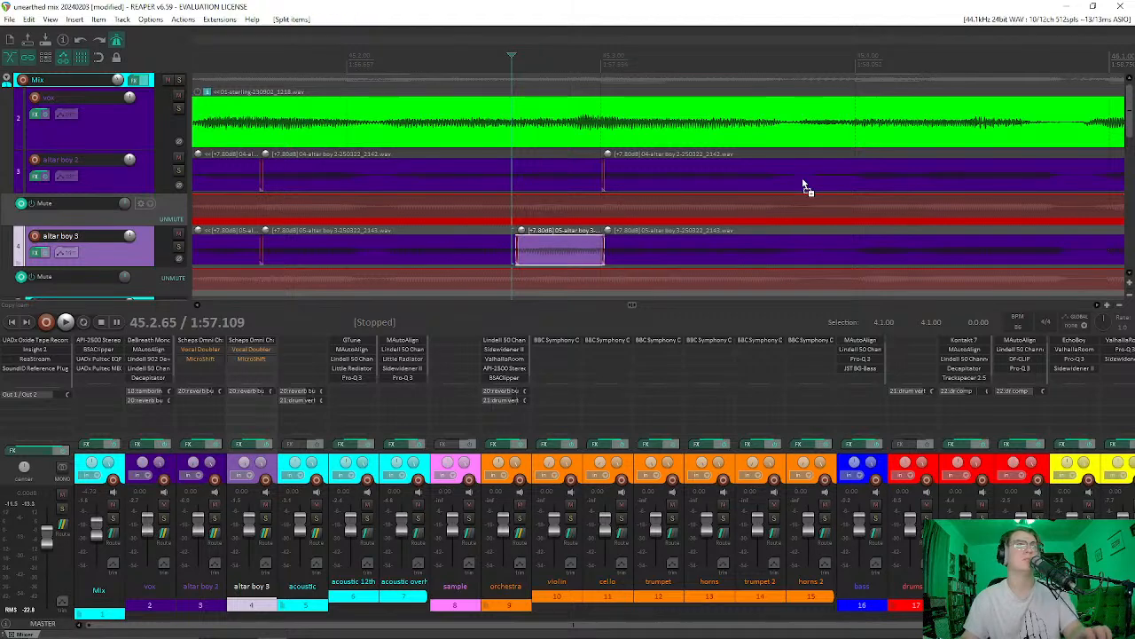
{"action": "key", "text": "ctrl+z"}
{"action": "key", "text": "ctrl+z"}
{"action": "key", "text": "ctrl+z"}
{"action": "key", "text": "ctrl+z"}
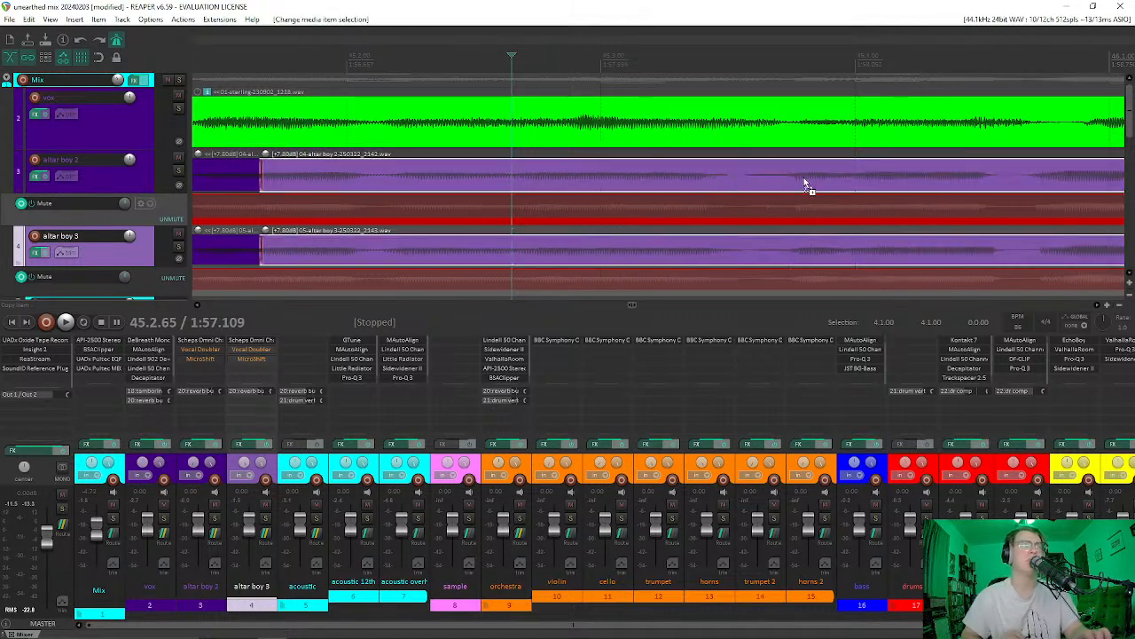
Step: Play the mix repeatedly from 45.2.14 to recheck the altar boy parts against the vox
{"action": "left_click", "coordinate": [384, 147]}
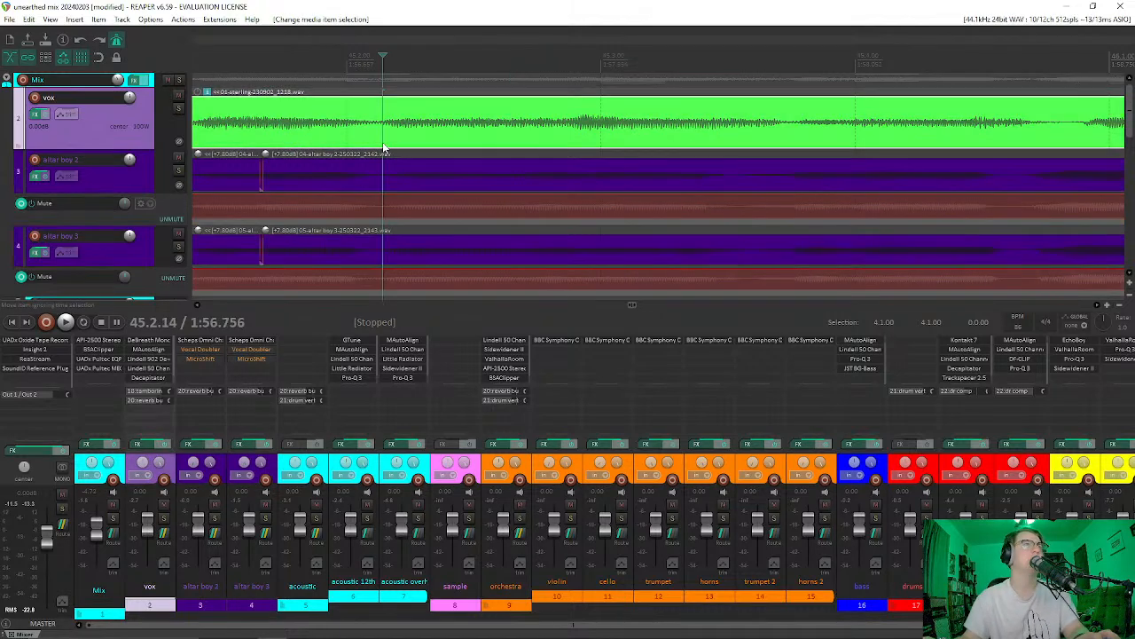
{"action": "key", "text": "space"}
{"action": "key", "text": "space"}
{"action": "key", "text": "space"}
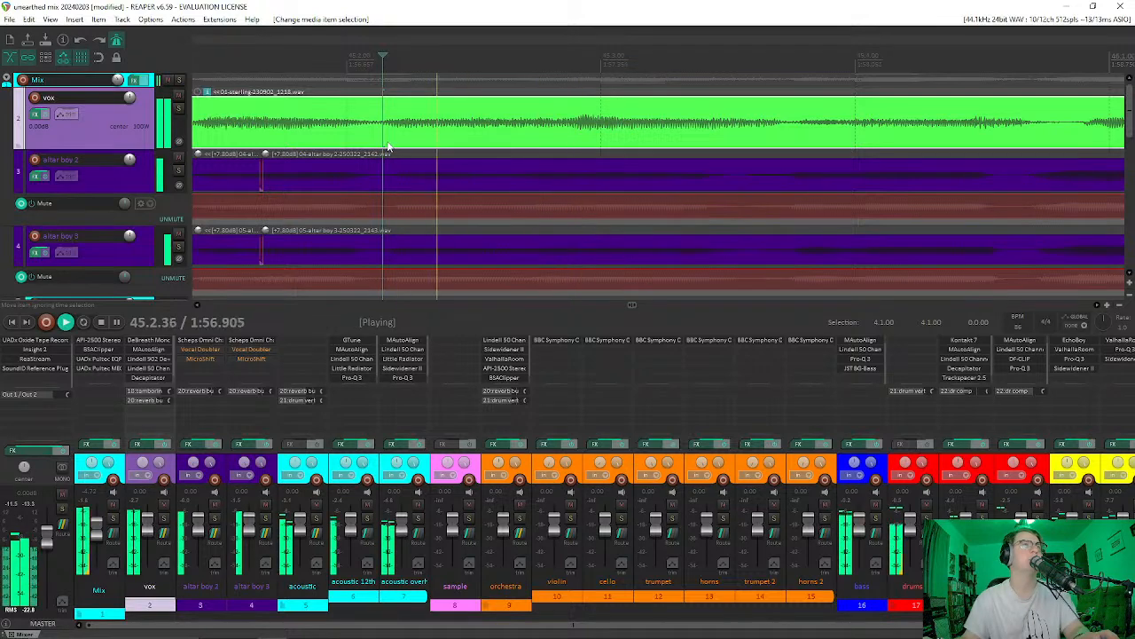
{"action": "key", "text": "space"}
{"action": "key", "text": "space"}
{"action": "key", "text": "space"}
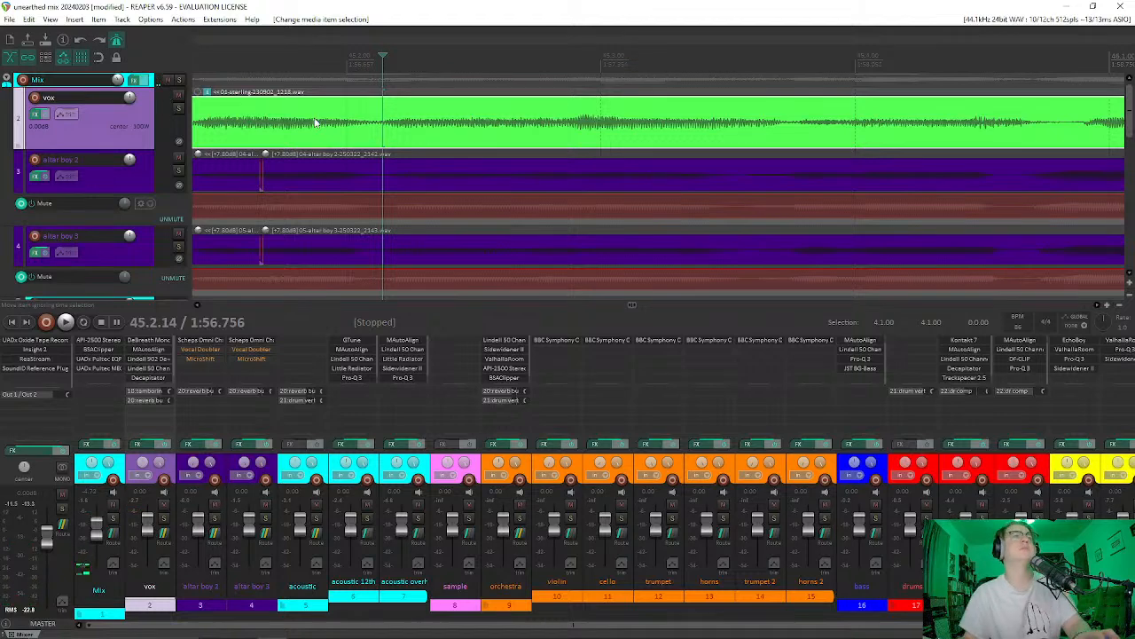
Step: Play the mix from 45.1.30 to check the altar boy parts against the vox
{"action": "scroll", "coordinate": [322, 124], "scroll_direction": "up", "scroll_amount": 3}
{"action": "scroll", "coordinate": [318, 120], "scroll_direction": "up", "scroll_amount": 3}
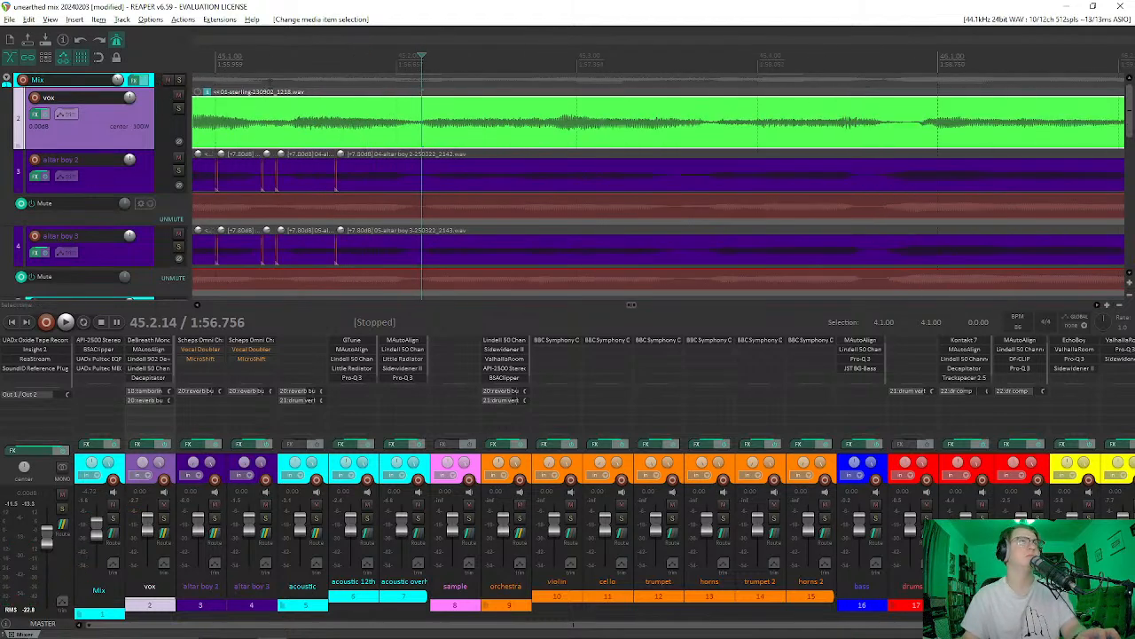
{"action": "key", "text": "space"}
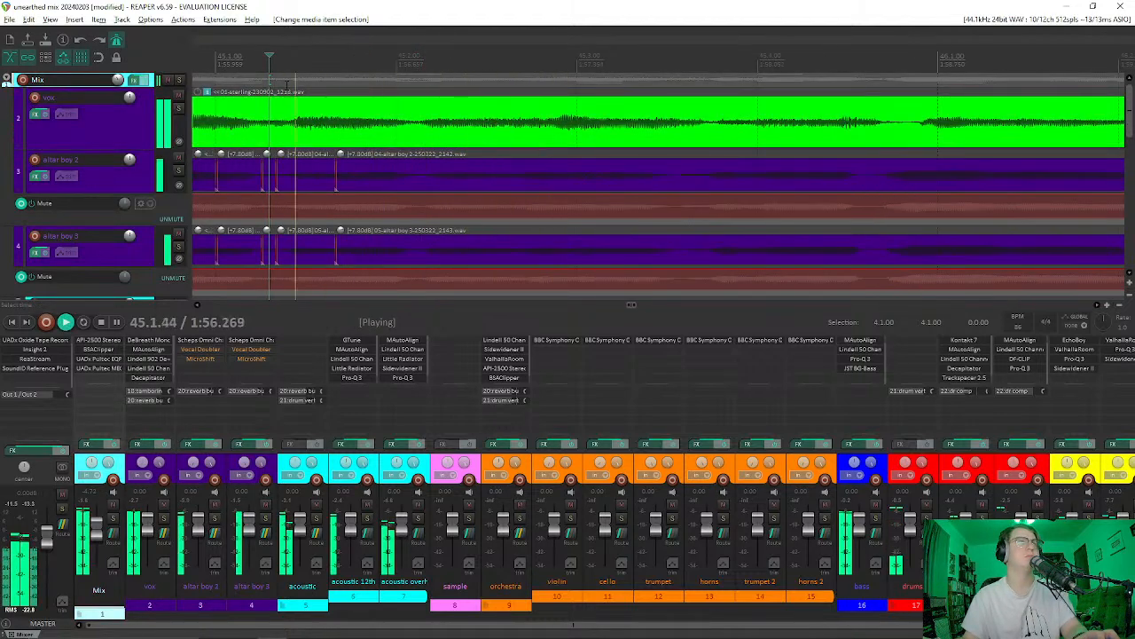
{"action": "key", "text": "space"}
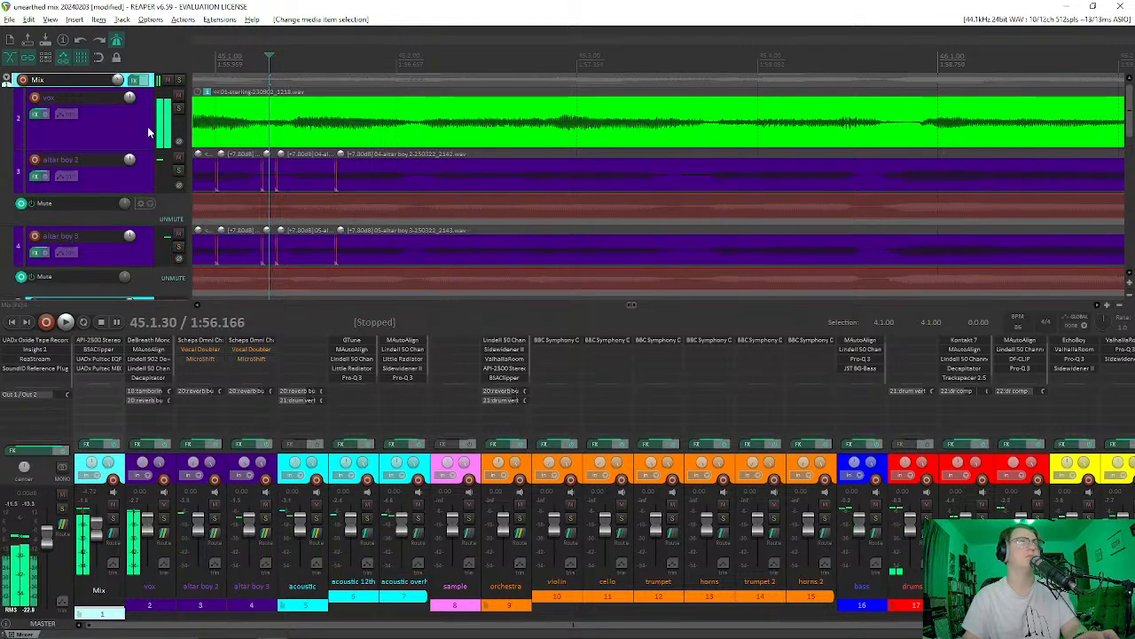
Step: Solo vox, altar boy 2 and altar boy 3 together, play them repeatedly from 45.1.30, then clear the solos
{"action": "left_click", "coordinate": [178, 108]}
{"action": "left_click", "coordinate": [179, 169]}
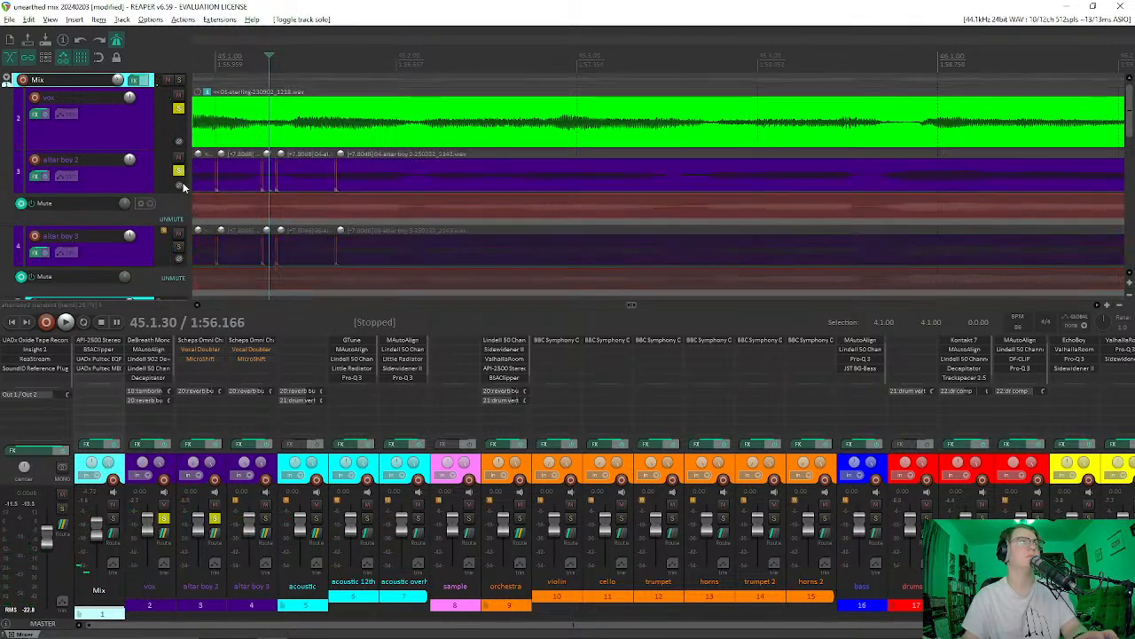
{"action": "left_click", "coordinate": [178, 248]}
{"action": "key", "text": "space"}
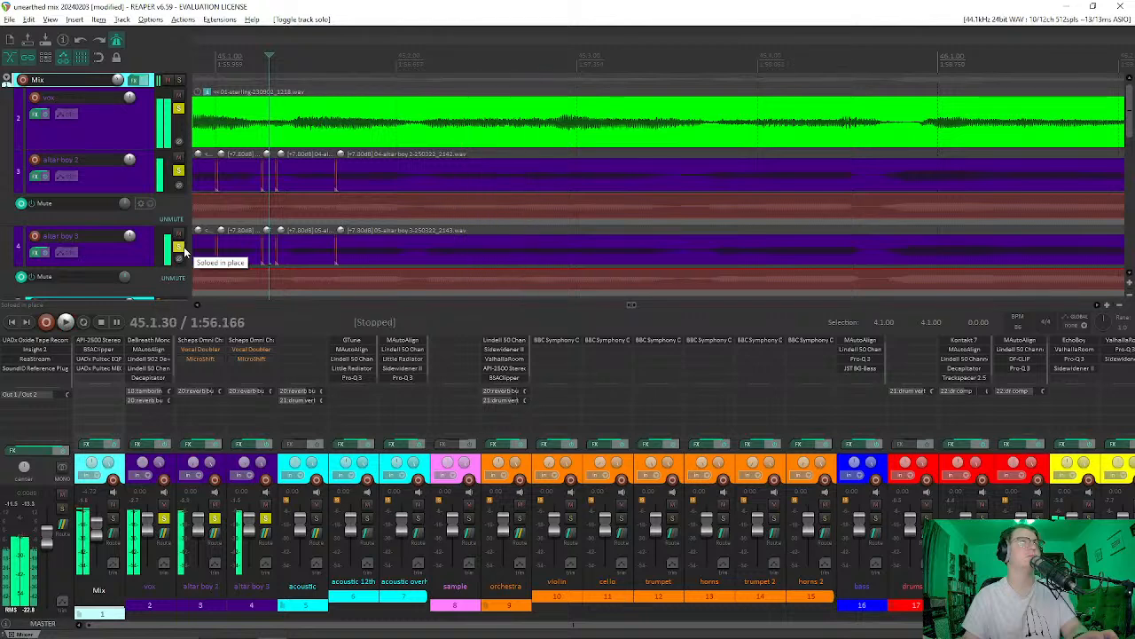
{"action": "key", "text": "space"}
{"action": "key", "text": "space"}
{"action": "key", "text": "space"}
{"action": "key", "text": "space"}
{"action": "left_click", "coordinate": [178, 247]}
{"action": "left_click", "coordinate": [178, 171]}
{"action": "left_click", "coordinate": [179, 107]}
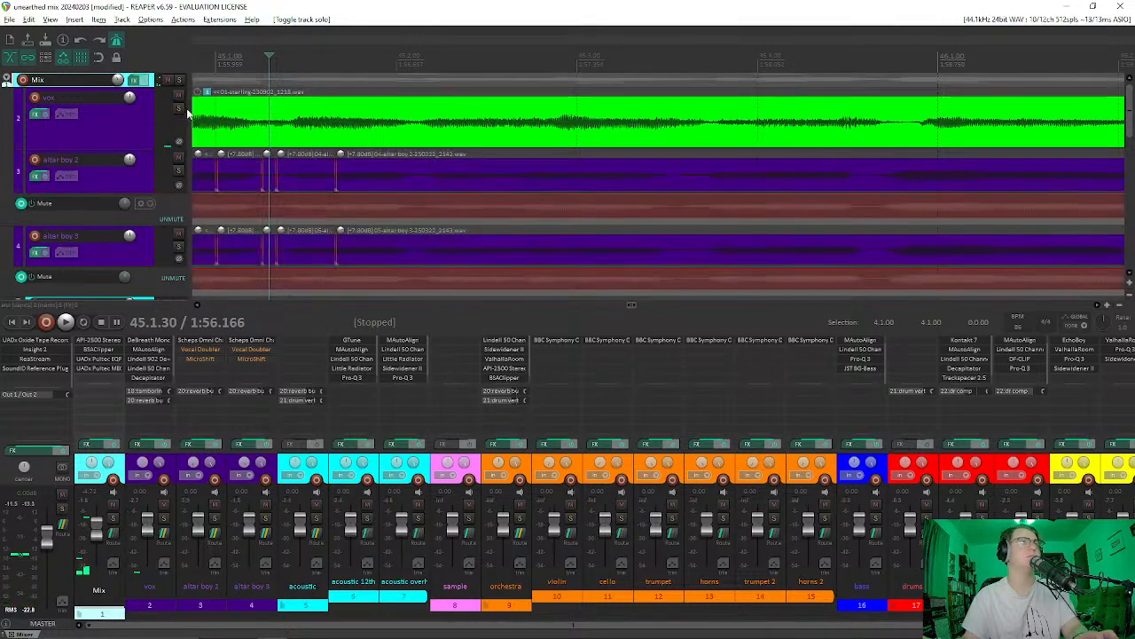
Step: Split the altar boy 2 and altar boy 3 items at 45.2.09 and fine-tune the timing of the parts after the split
{"action": "scroll", "coordinate": [421, 184], "scroll_direction": "up", "scroll_amount": 5}
{"action": "left_click", "coordinate": [425, 185]}
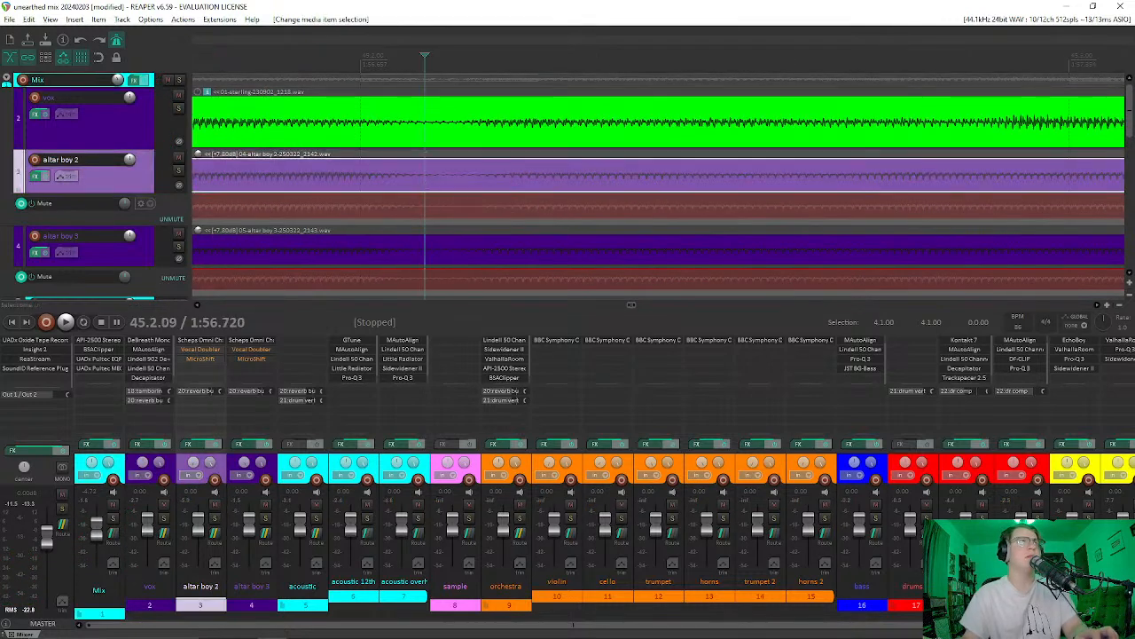
{"action": "left_click", "coordinate": [425, 260], "text": "ctrl"}
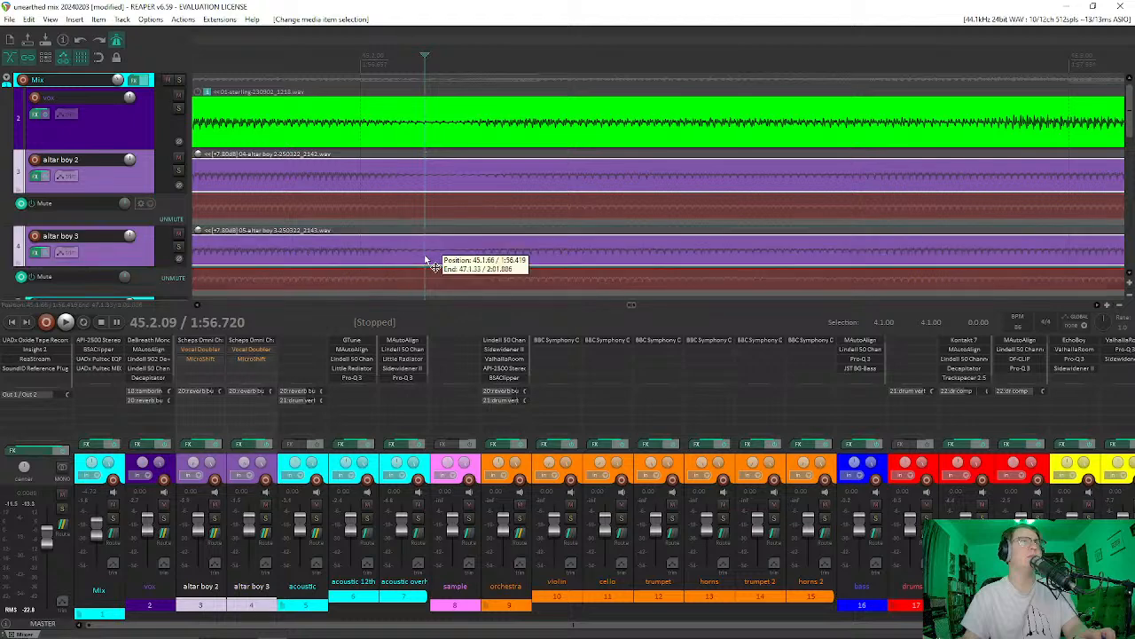
{"action": "key", "text": "s"}
{"action": "left_click_drag", "start_coordinate": [524, 189], "coordinate": [514, 183]}
{"action": "left_click_drag", "start_coordinate": [475, 255], "coordinate": [530, 263]}
{"action": "left_click_drag", "start_coordinate": [512, 183], "coordinate": [513, 180]}
{"action": "left_click_drag", "start_coordinate": [519, 251], "coordinate": [520, 256]}
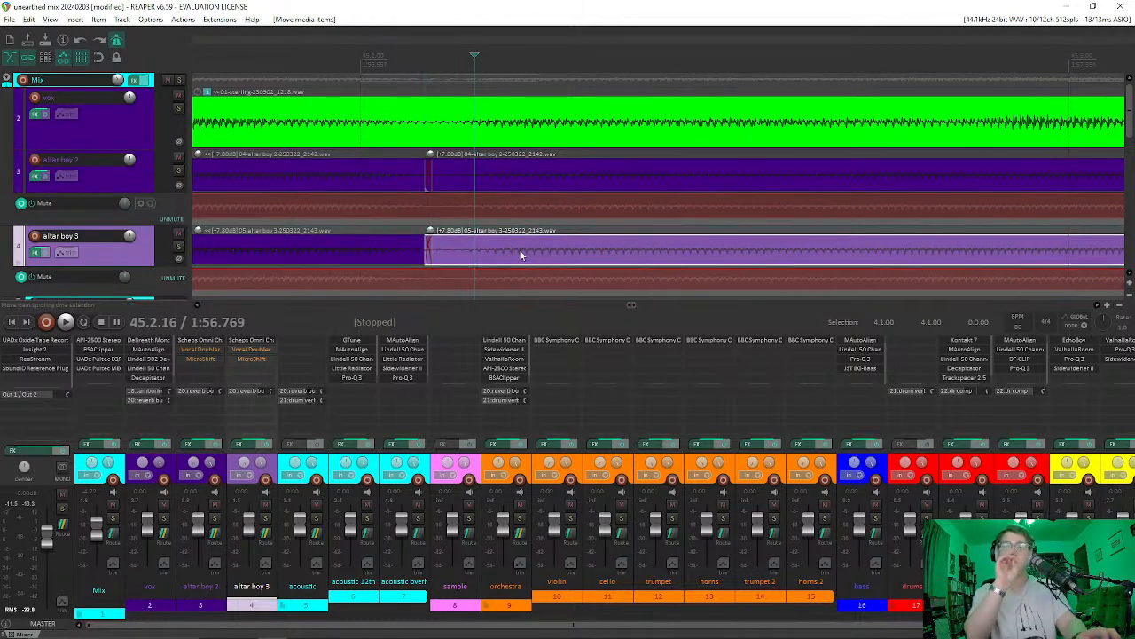
Step: Play the mix repeatedly across the 45.2.09 splits, including from 45.1.08, to check the timing
{"action": "scroll", "coordinate": [465, 207], "scroll_direction": "down", "scroll_amount": 5}
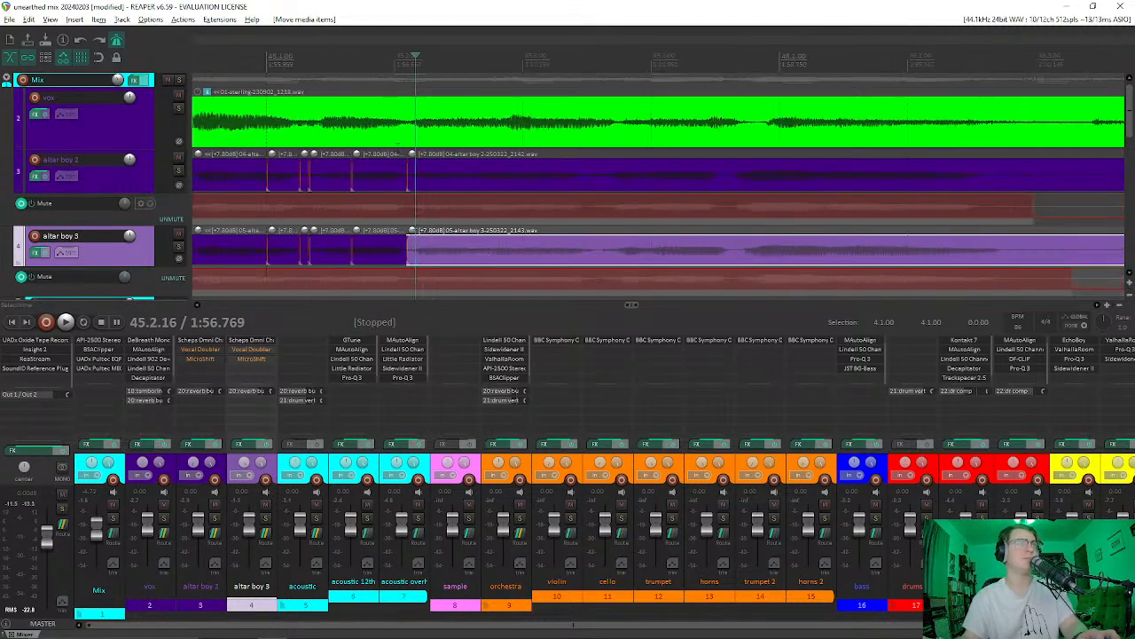
{"action": "left_click", "coordinate": [391, 95]}
{"action": "key", "text": "space"}
{"action": "key", "text": "space"}
{"action": "key", "text": "space"}
{"action": "key", "text": "space"}
{"action": "key", "text": "space"}
{"action": "key", "text": "space"}
{"action": "key", "text": "space"}
{"action": "key", "text": "space"}
{"action": "left_click", "coordinate": [277, 108]}
{"action": "key", "text": "space"}
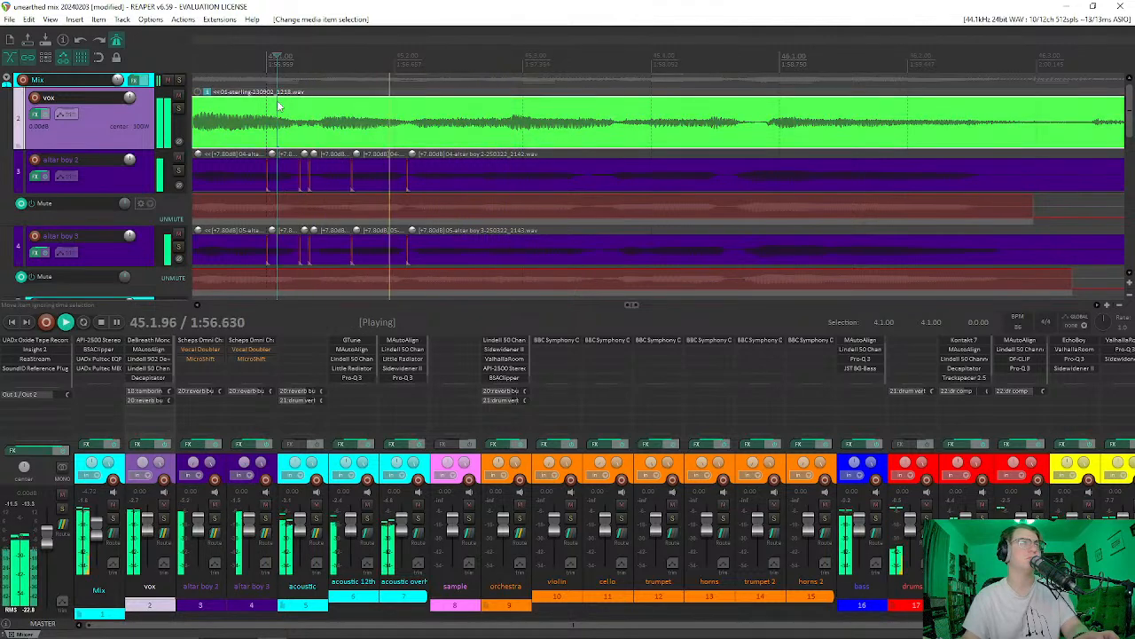
{"action": "key", "text": "space"}
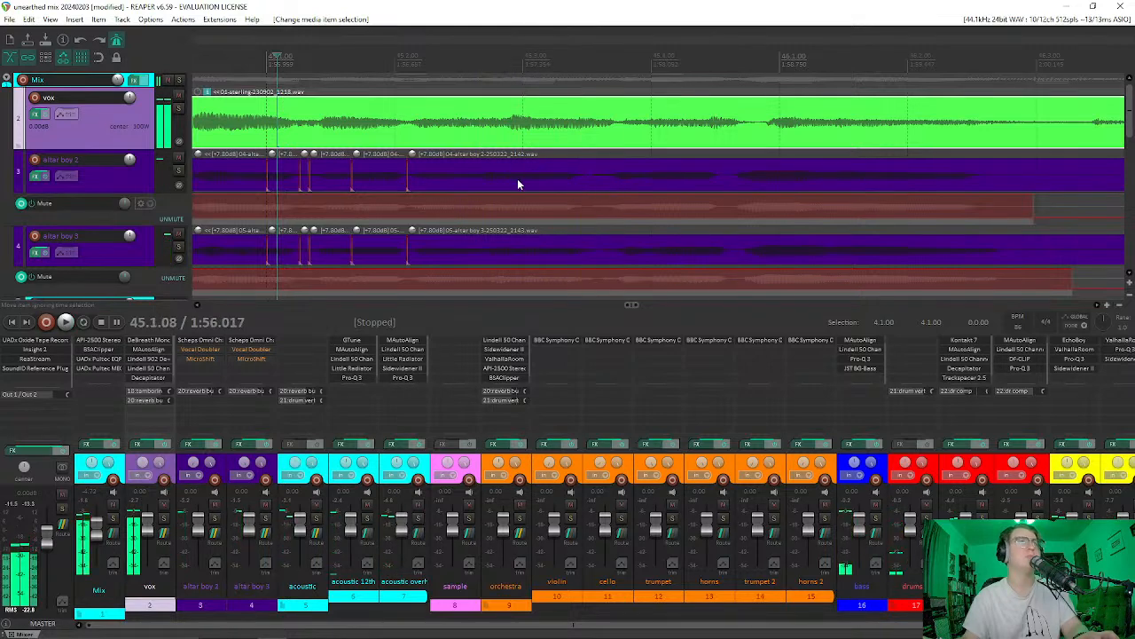
Step: Replay the section after the 45.2.09 splits from several cursor positions, ending with playback from 45.2.12
{"action": "left_click", "coordinate": [511, 181]}
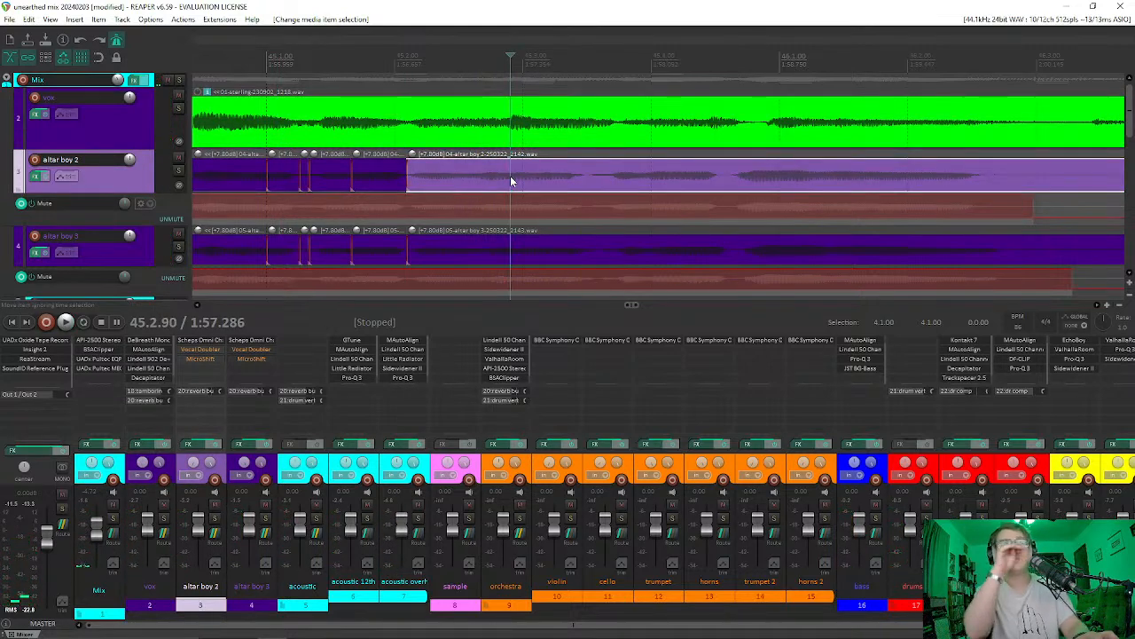
{"action": "left_click", "coordinate": [487, 176]}
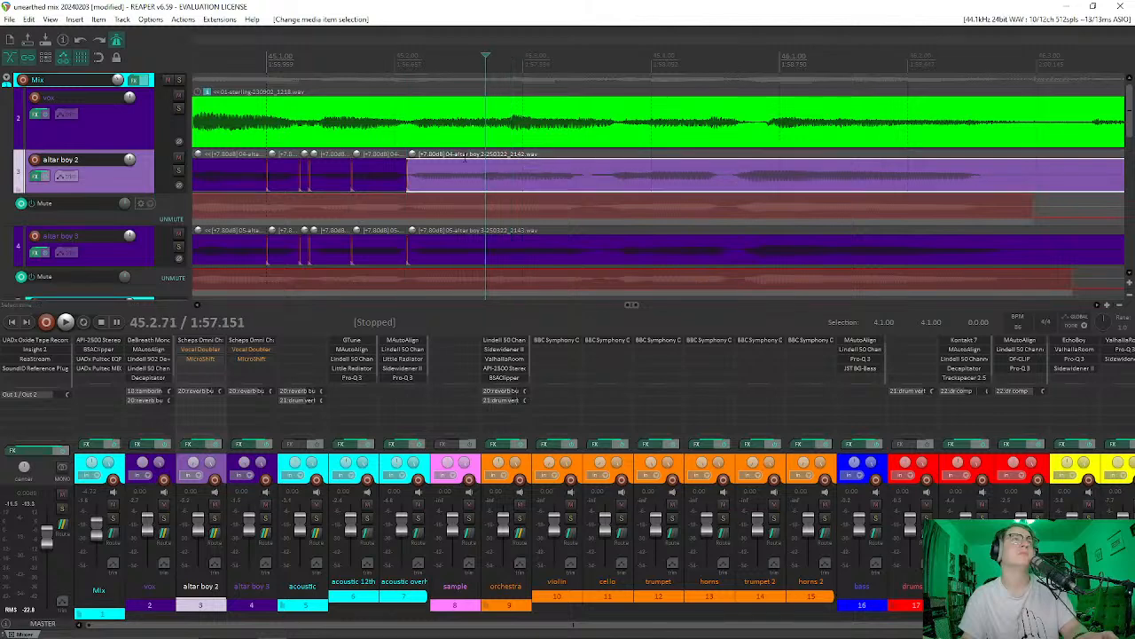
{"action": "left_click", "coordinate": [464, 154]}
{"action": "key", "text": "space"}
{"action": "key", "text": "space"}
{"action": "key", "text": "space"}
{"action": "key", "text": "space"}
{"action": "left_click", "coordinate": [440, 175]}
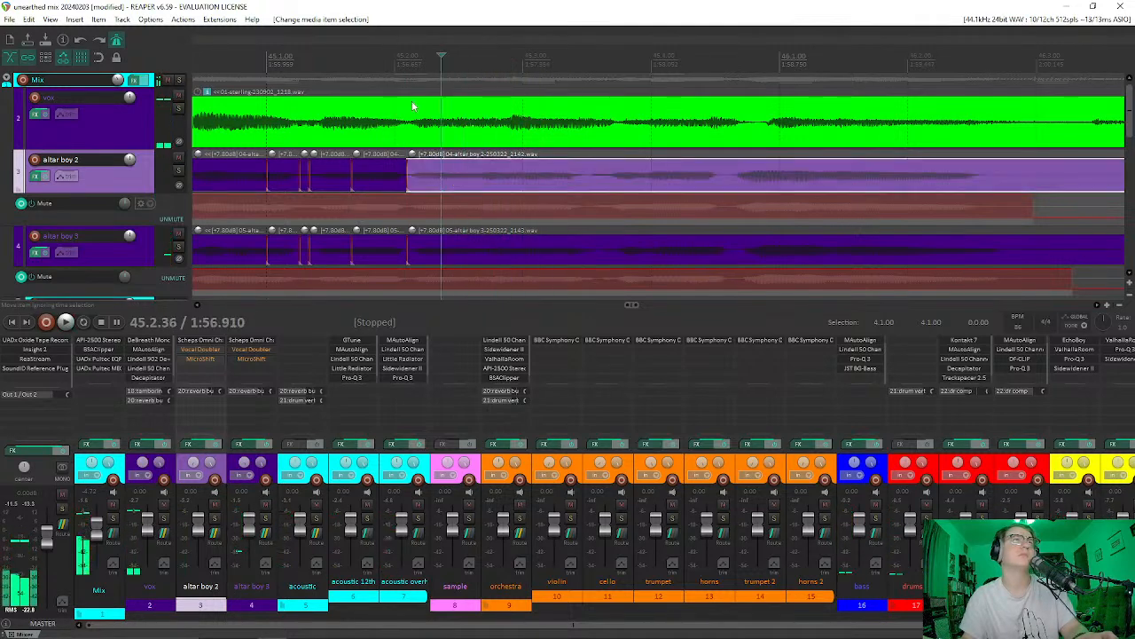
{"action": "left_click", "coordinate": [410, 142]}
{"action": "key", "text": "space"}
{"action": "key", "text": "space"}
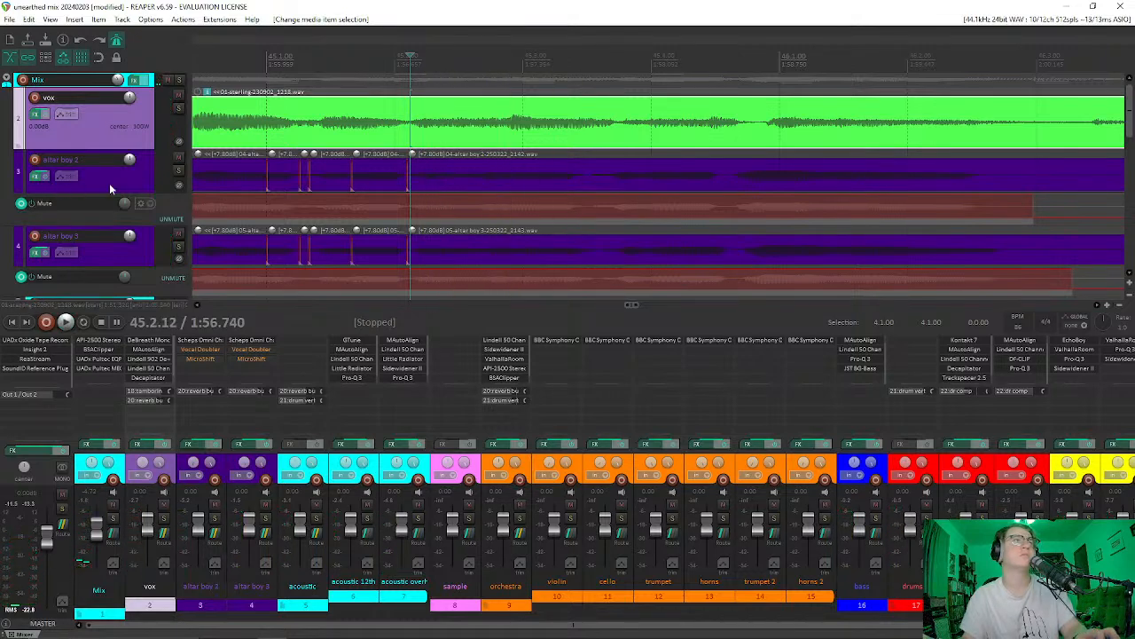
Step: Hide the mixer, add stretch markers to altar boy 2 at 45.2.14 and 45.2.62, and move the second to about 45.2.89
{"action": "scroll", "coordinate": [422, 197], "scroll_direction": "up", "scroll_amount": 2}
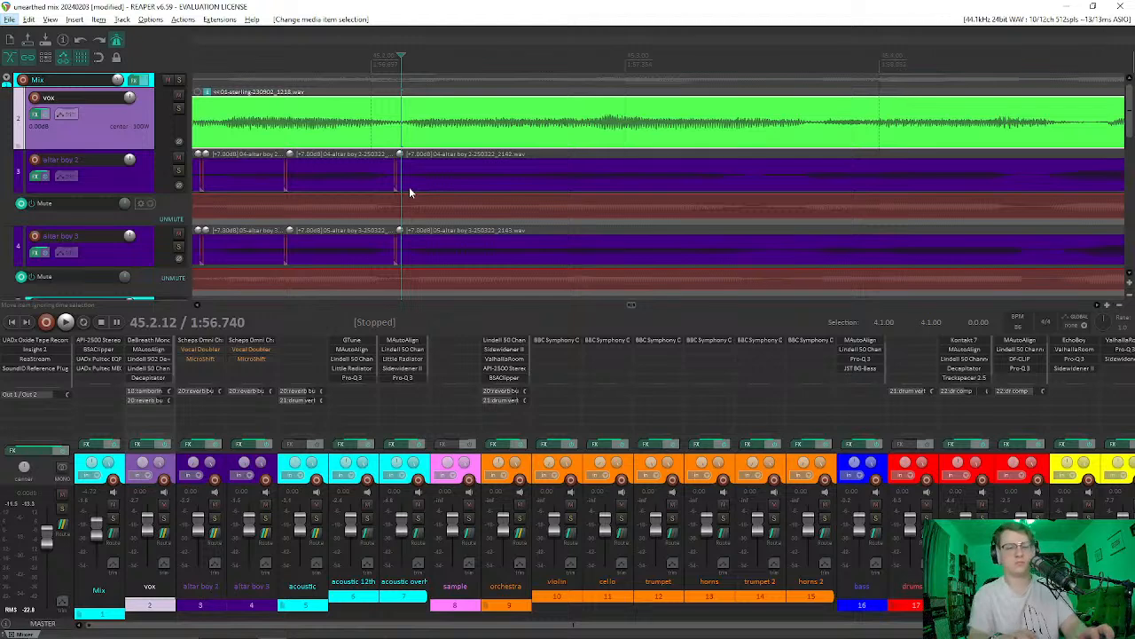
{"action": "left_click", "coordinate": [408, 188]}
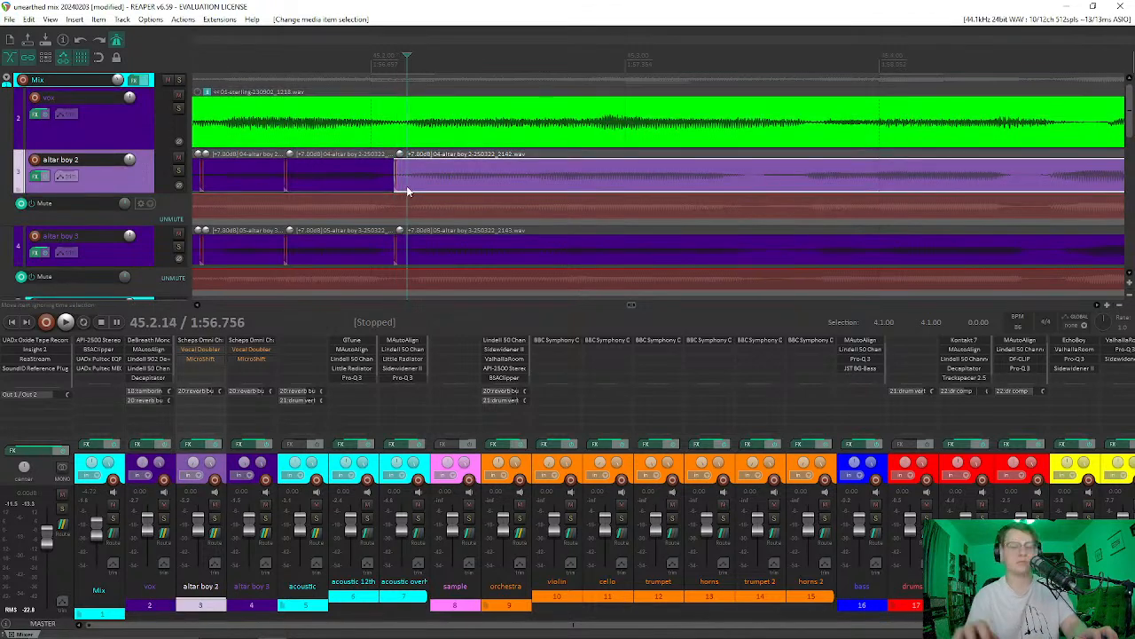
{"action": "key", "text": "ctrl+m"}
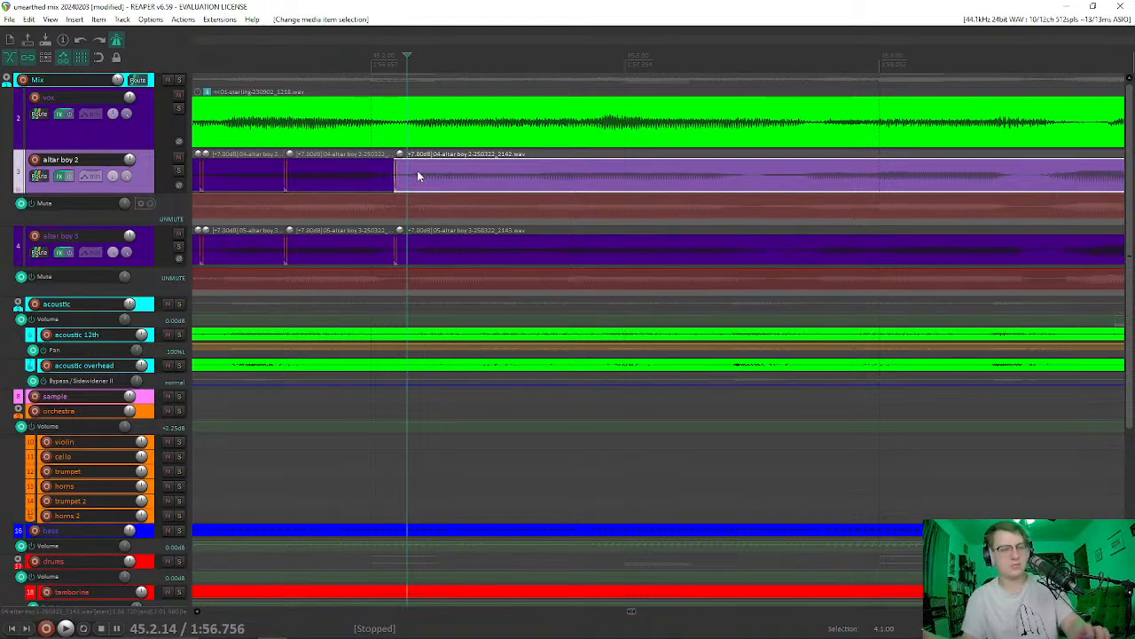
{"action": "key", "text": "shift+w"}
{"action": "left_click", "coordinate": [529, 180]}
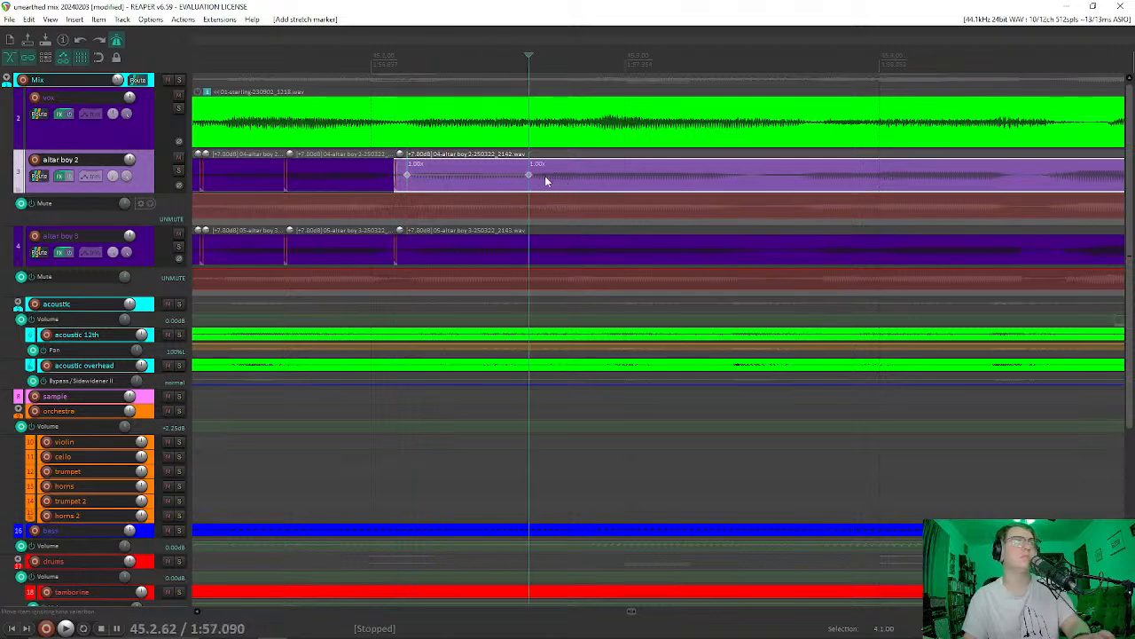
{"action": "left_click_drag", "start_coordinate": [530, 174], "coordinate": [600, 180]}
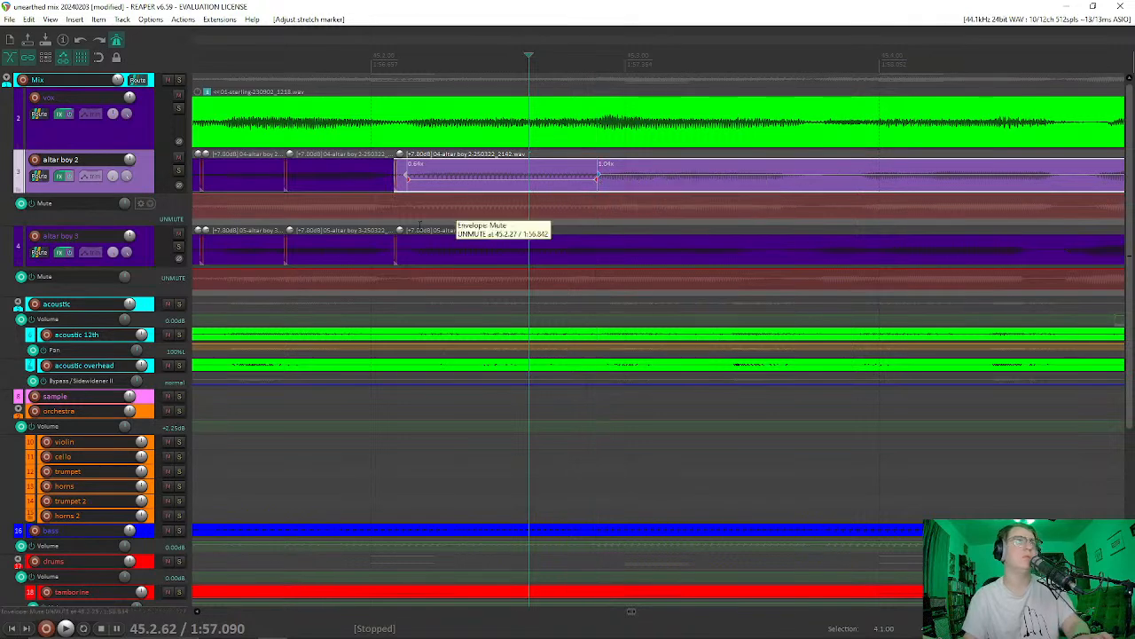
Step: Add stretch markers to altar boy 3 at 45.2.14 and 45.2.74, and move the second in line with altar boy 2's second marker
{"action": "left_click", "coordinate": [407, 248]}
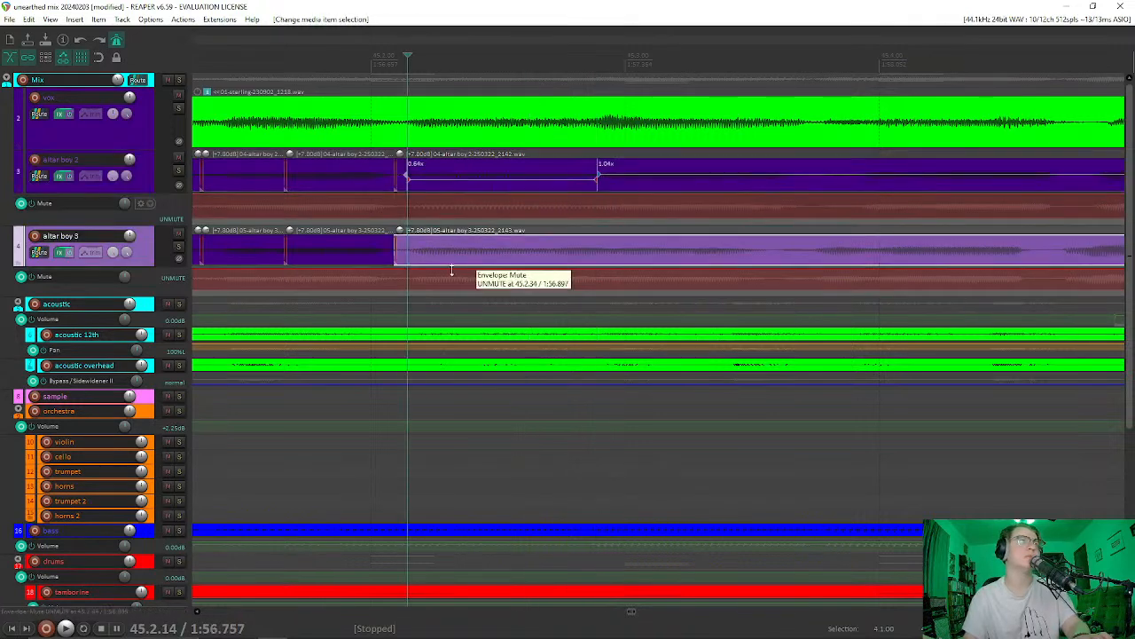
{"action": "left_click", "coordinate": [405, 245]}
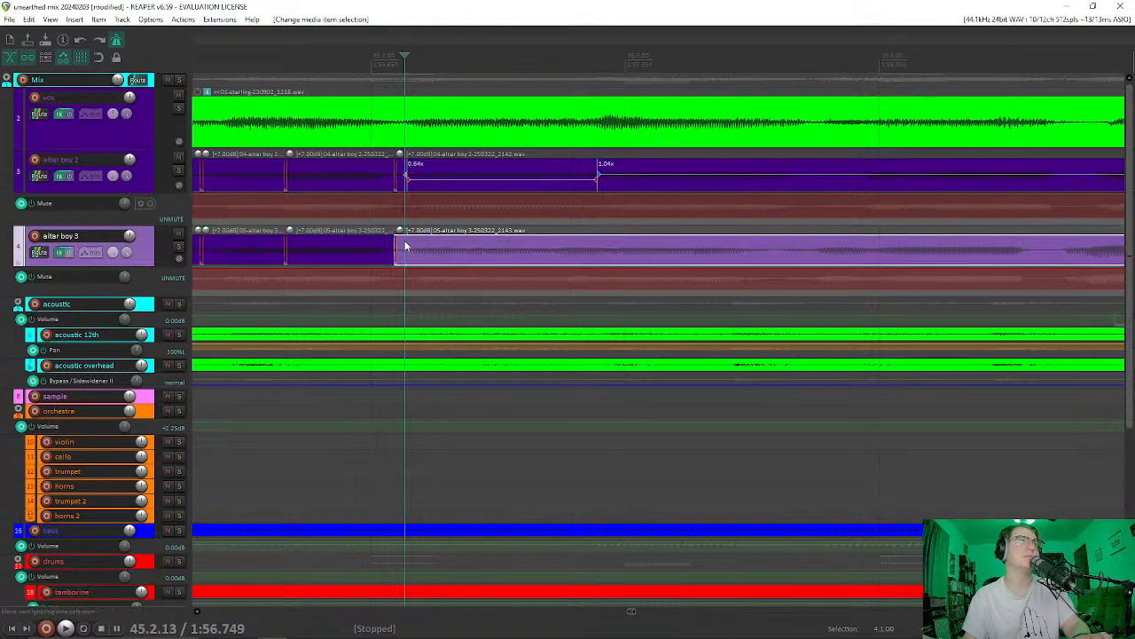
{"action": "left_click", "coordinate": [409, 246]}
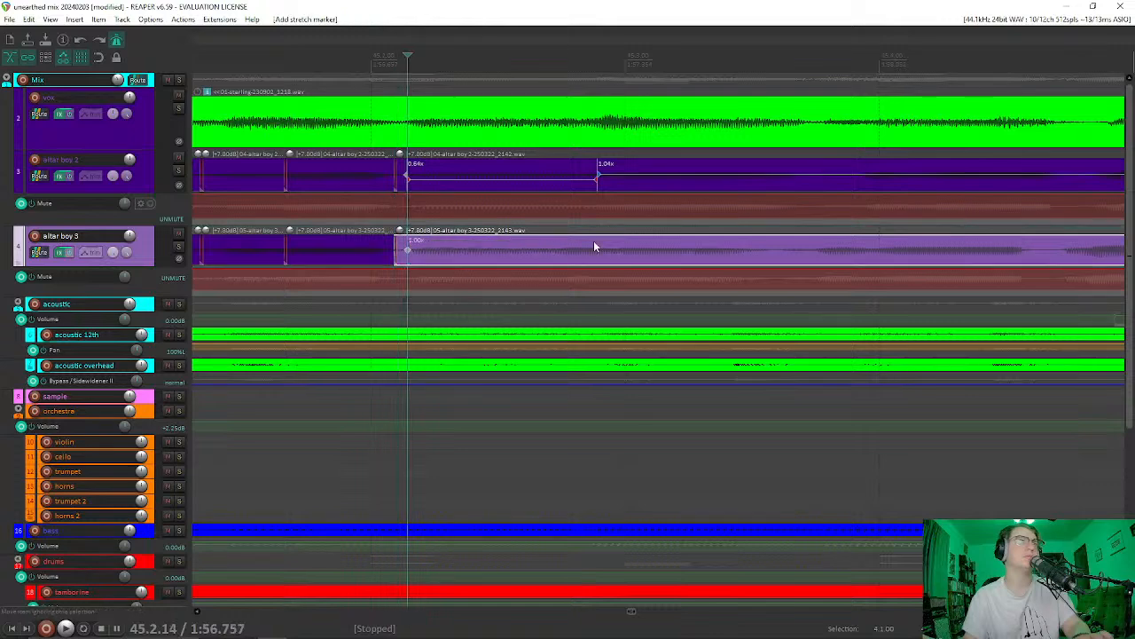
{"action": "left_click", "coordinate": [556, 257]}
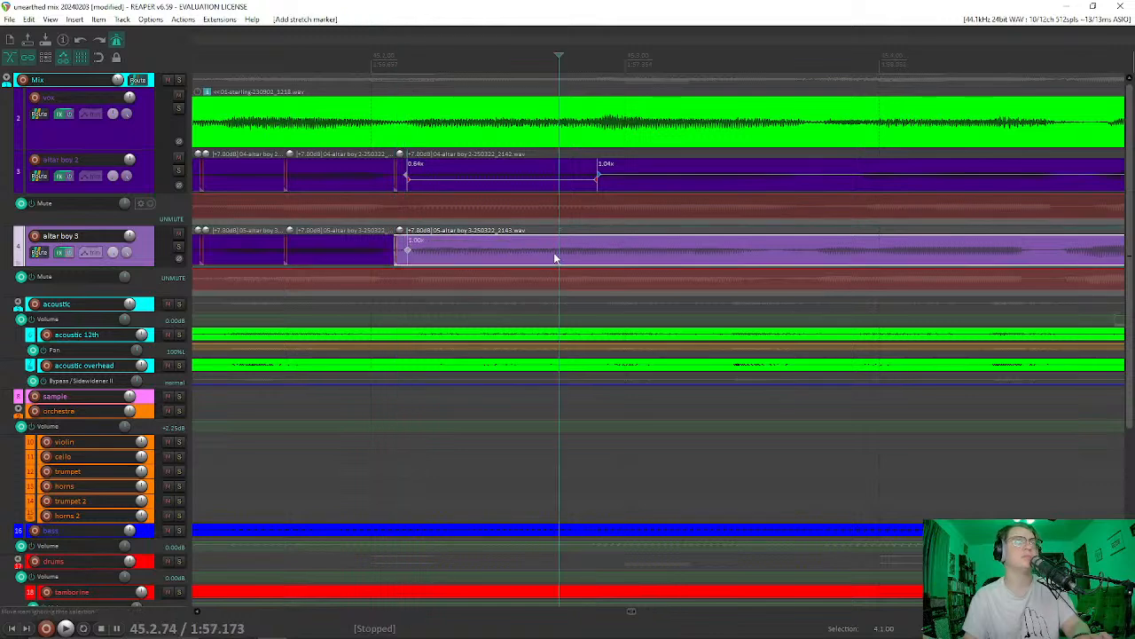
{"action": "left_click_drag", "start_coordinate": [559, 251], "coordinate": [597, 251]}
Step: Play the mix from 45.1.95 across the stretched altar boy parts
{"action": "left_click", "coordinate": [360, 100]}
{"action": "key", "text": "space"}
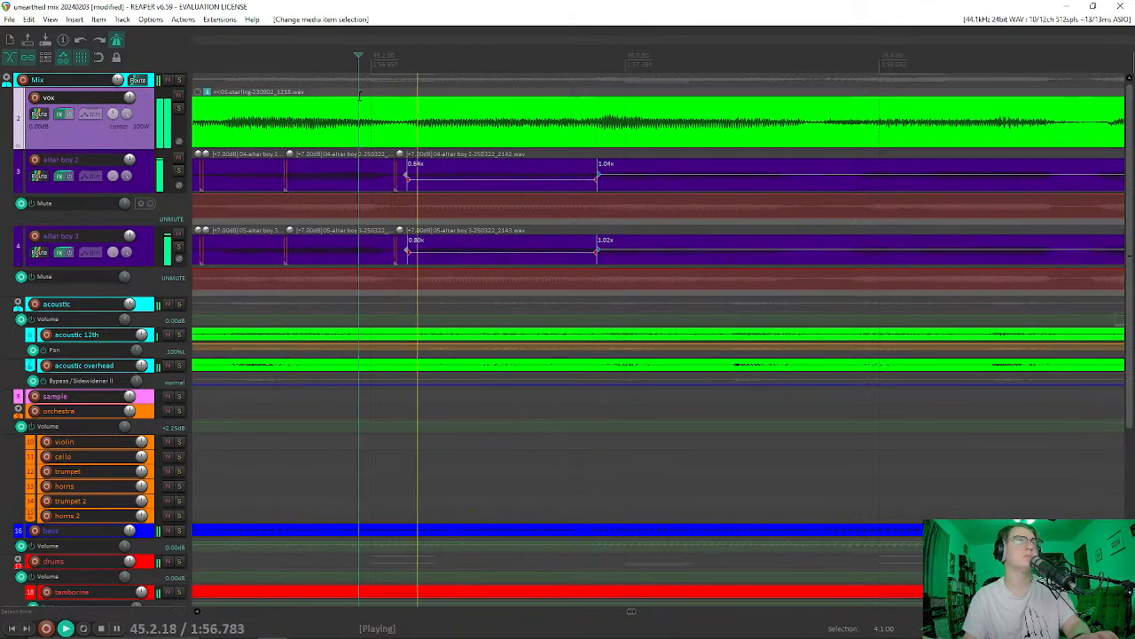
{"action": "key", "text": "space"}
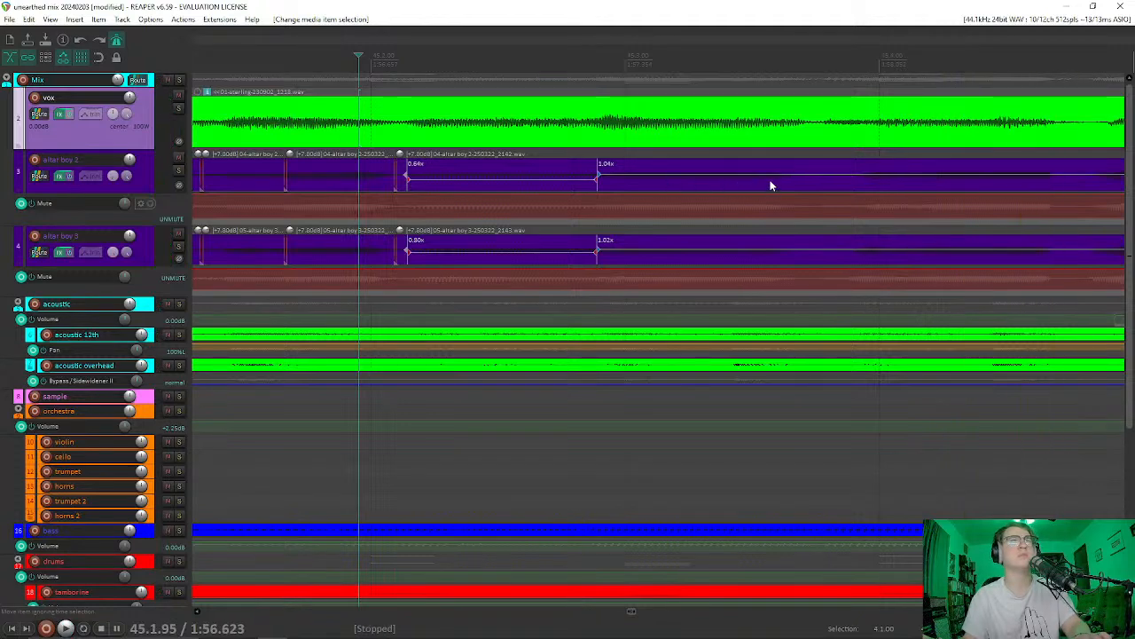
Step: Play the mix from just before 45.2.00 and from 45.3.80, then briefly solo the vox and clear the solo
{"action": "left_click", "coordinate": [798, 185]}
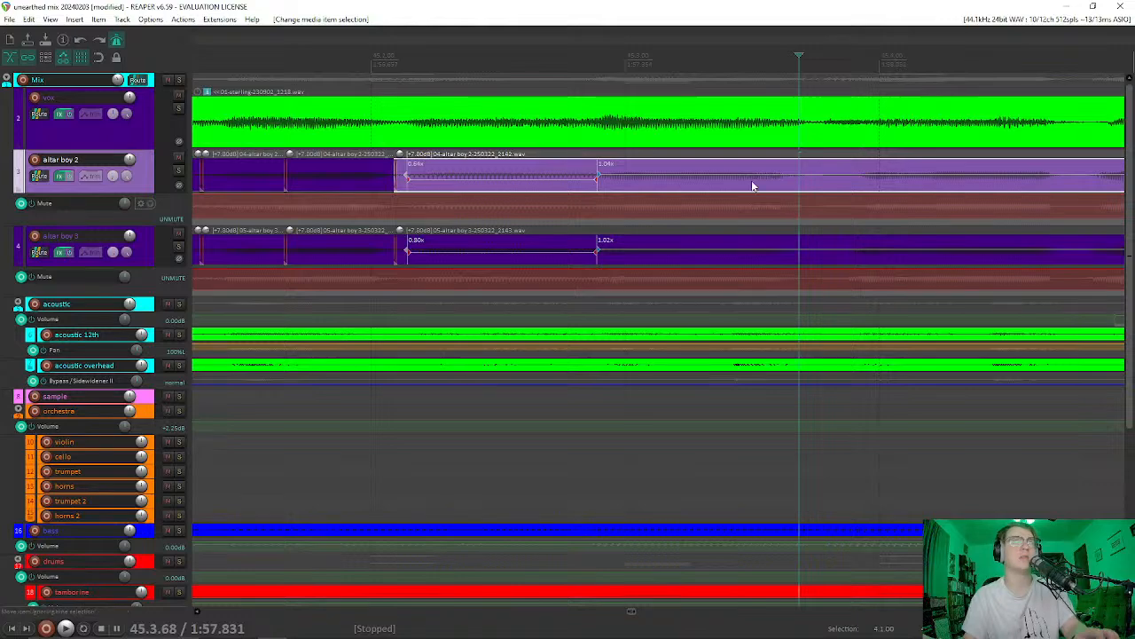
{"action": "scroll", "coordinate": [701, 185], "scroll_direction": "down", "scroll_amount": 2}
{"action": "scroll", "coordinate": [697, 185], "scroll_direction": "down", "scroll_amount": 2}
{"action": "scroll", "coordinate": [745, 191], "scroll_direction": "up", "scroll_amount": 3}
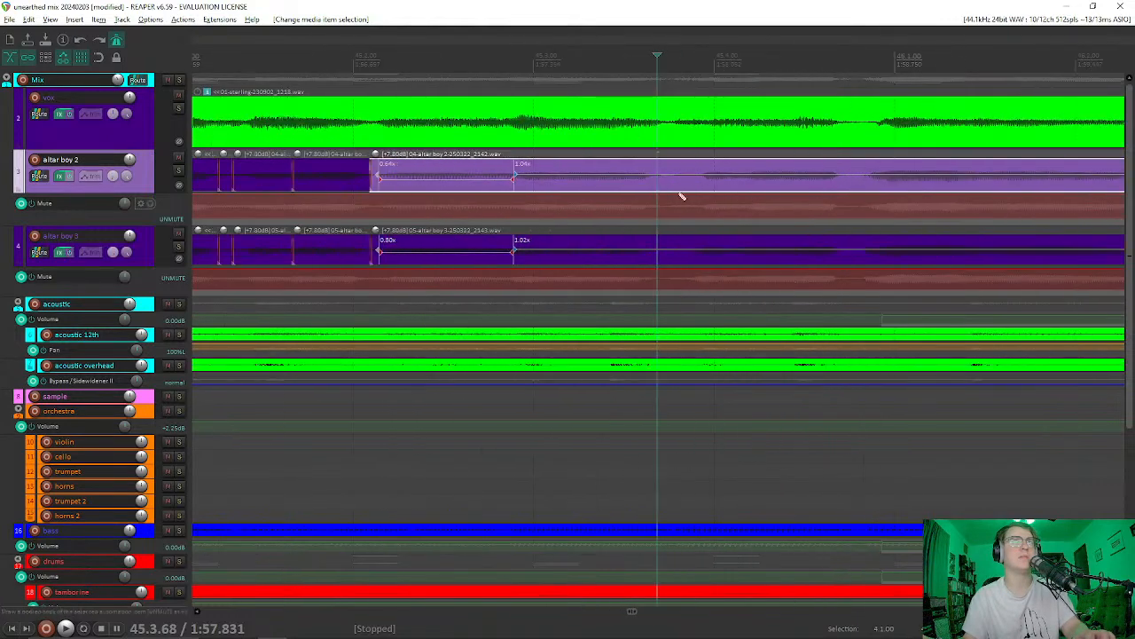
{"action": "scroll", "coordinate": [690, 191], "scroll_direction": "down", "scroll_amount": 1}
{"action": "left_click", "coordinate": [438, 97]}
{"action": "left_click", "coordinate": [439, 97]}
{"action": "key", "text": "space"}
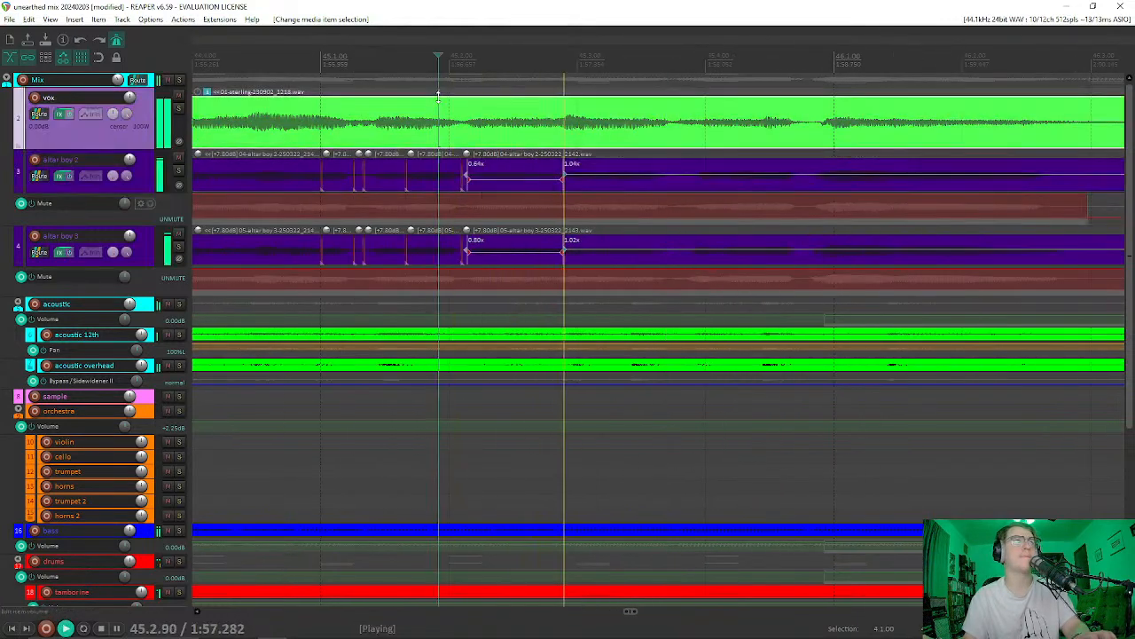
{"action": "left_click", "coordinate": [680, 177]}
{"action": "key", "text": "space"}
{"action": "key", "text": "space"}
{"action": "key", "text": "space"}
{"action": "key", "text": "space"}
{"action": "left_click", "coordinate": [177, 111]}
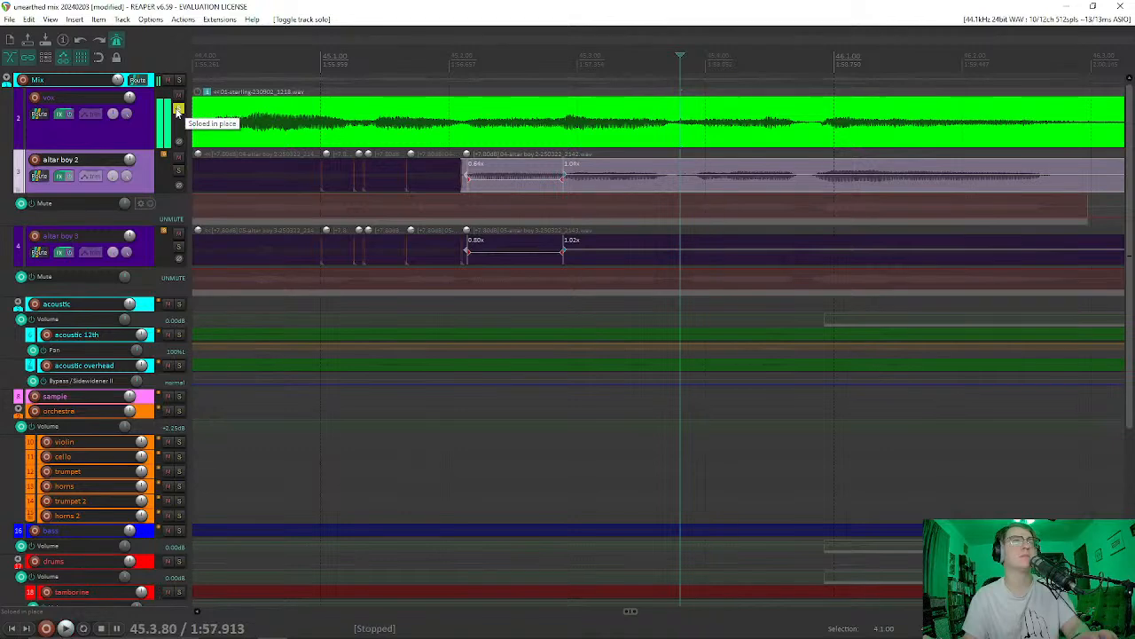
{"action": "left_click", "coordinate": [177, 108]}
{"action": "scroll", "coordinate": [715, 182], "scroll_direction": "right", "scroll_amount": 1}
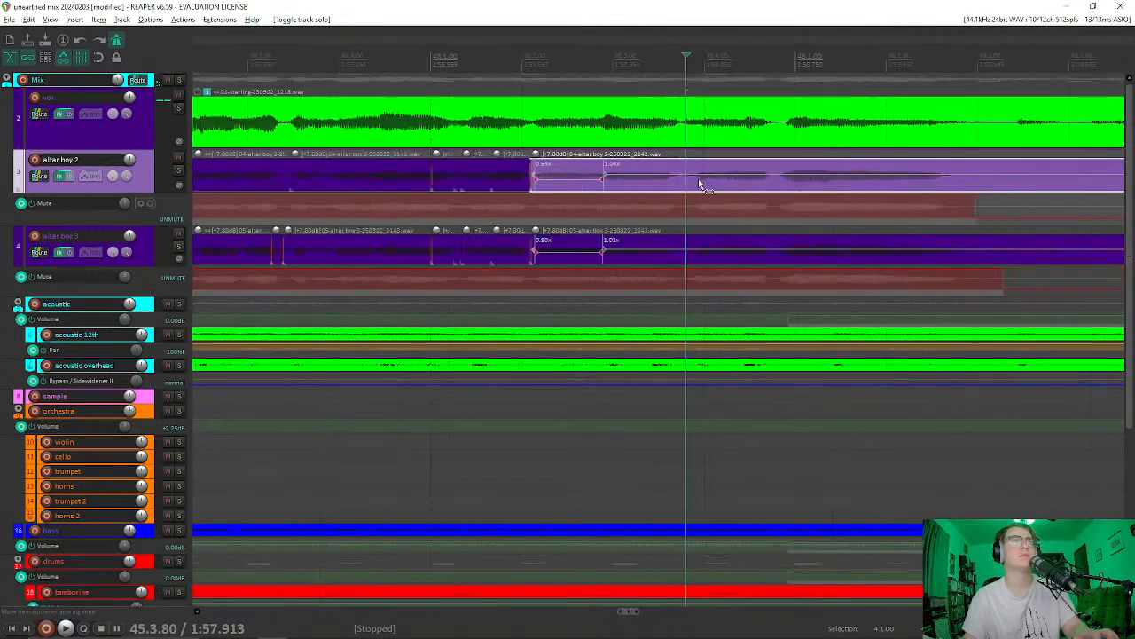
{"action": "scroll", "coordinate": [716, 181], "scroll_direction": "up", "scroll_amount": 4}
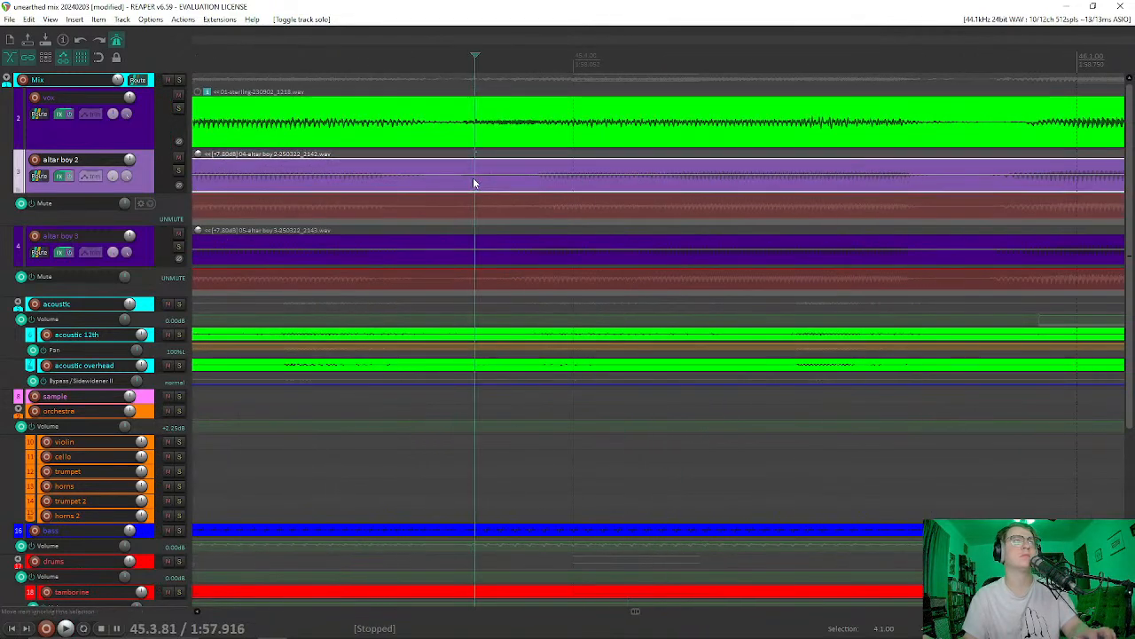
{"action": "left_click", "coordinate": [463, 130]}
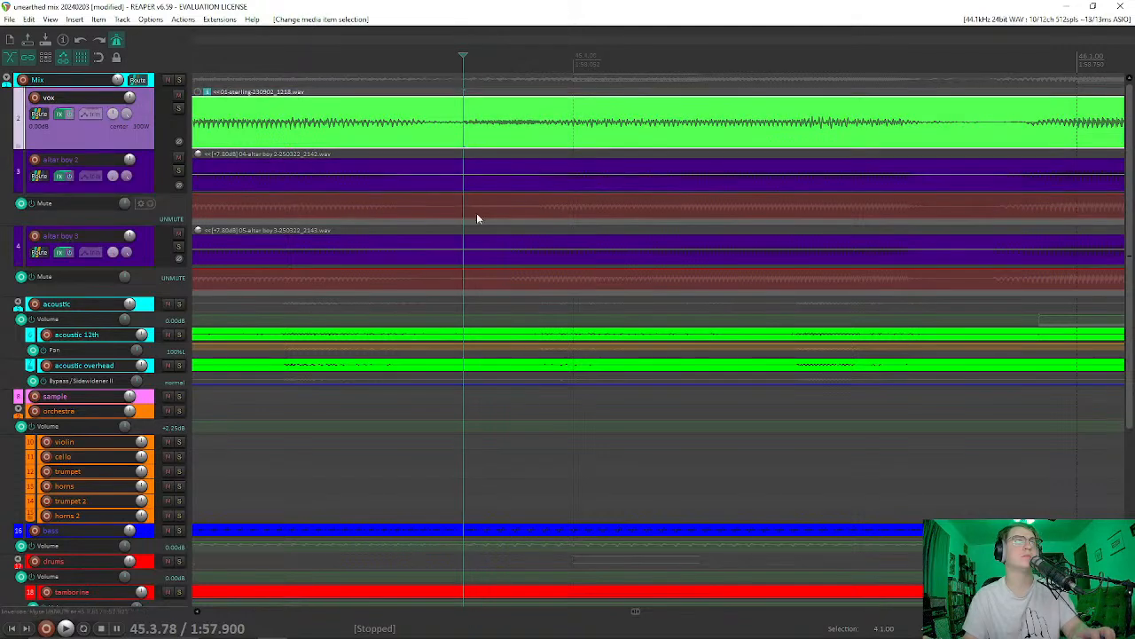
{"action": "left_click", "coordinate": [466, 257], "text": "shift"}
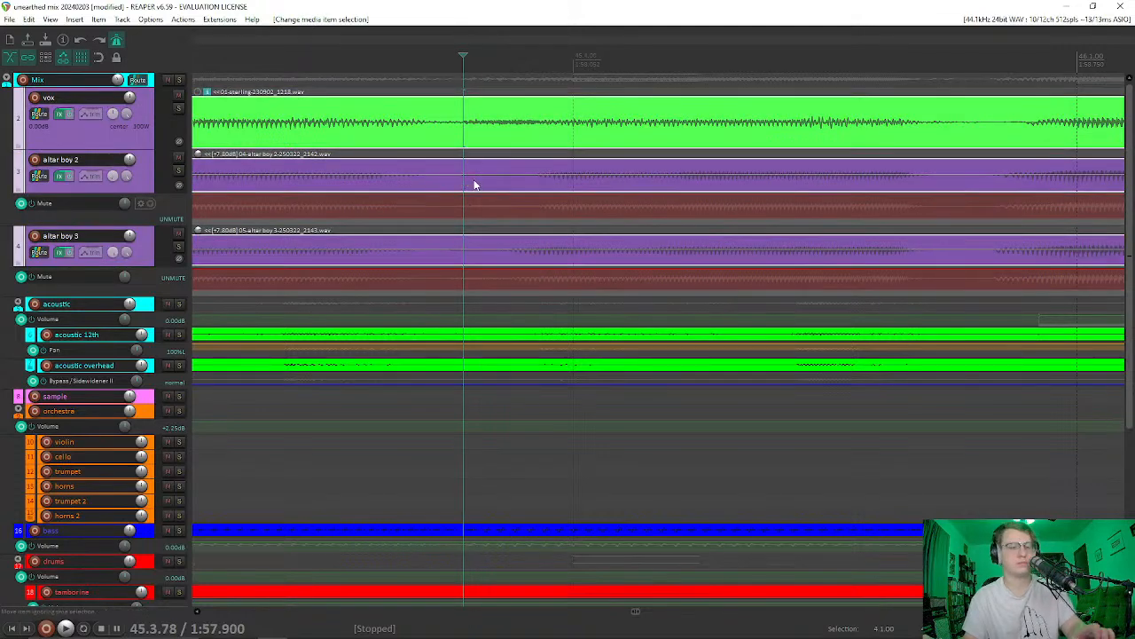
{"action": "key", "text": "s"}
{"action": "left_click_drag", "start_coordinate": [658, 182], "coordinate": [637, 185]}
{"action": "key", "text": "ctrl+z"}
{"action": "key", "text": "ctrl+z"}
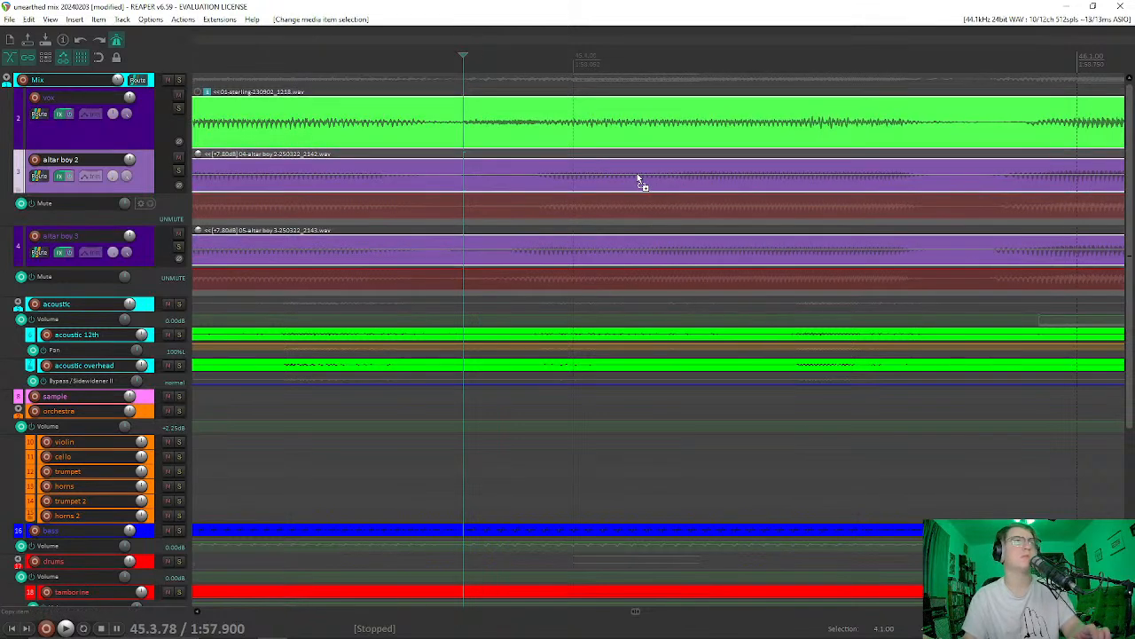
Step: Split altar boy 2 and altar boy 3 at 45.3.78 and slide the contents of the new items earlier to match the vox
{"action": "left_click", "coordinate": [462, 184]}
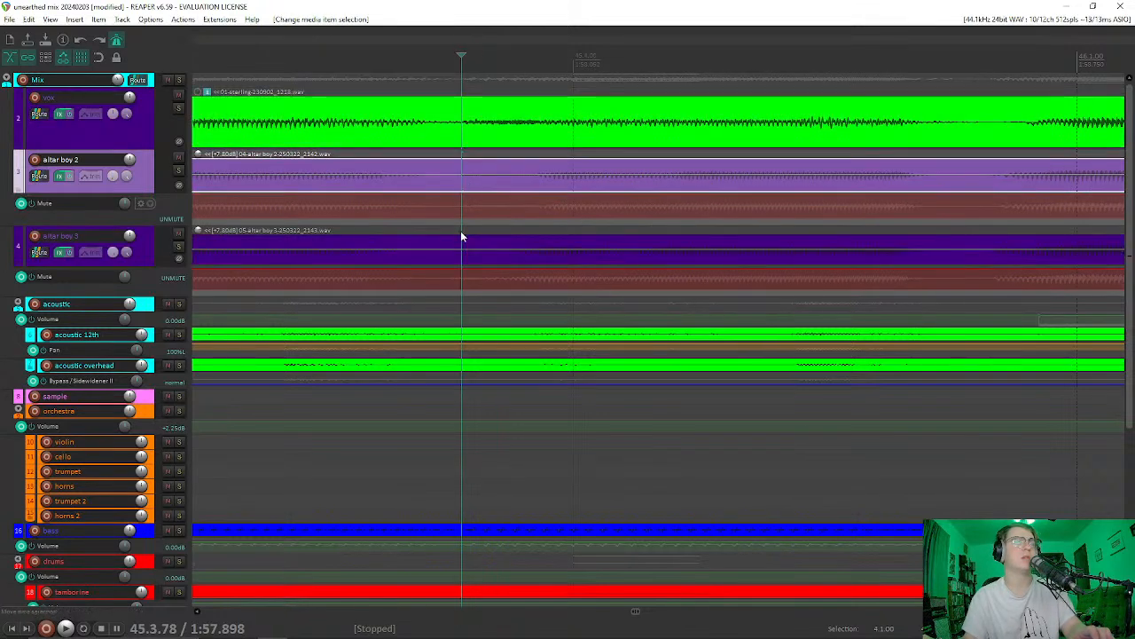
{"action": "left_click", "coordinate": [465, 240], "text": "ctrl"}
{"action": "key", "text": "s"}
{"action": "left_click_drag", "start_coordinate": [628, 190], "coordinate": [588, 189]}
{"action": "left_click", "coordinate": [574, 183]}
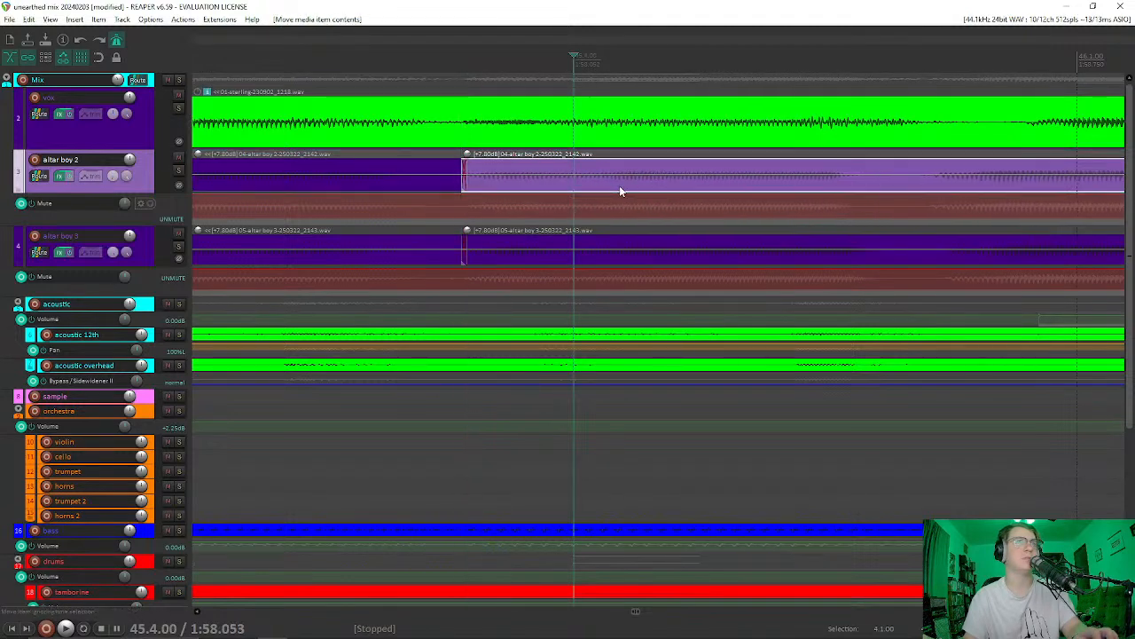
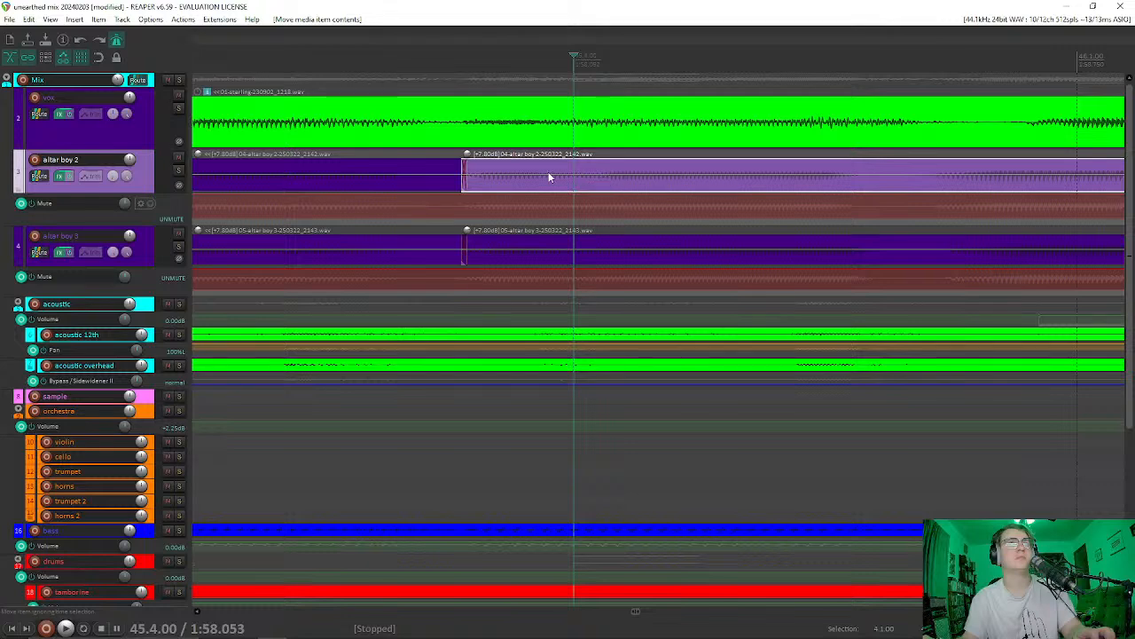
Step: Add stretch markers to altar boy 2 at 45.3.79 and 45.4.57, and move the second to about 45.4.69
{"action": "left_click", "coordinate": [475, 168]}
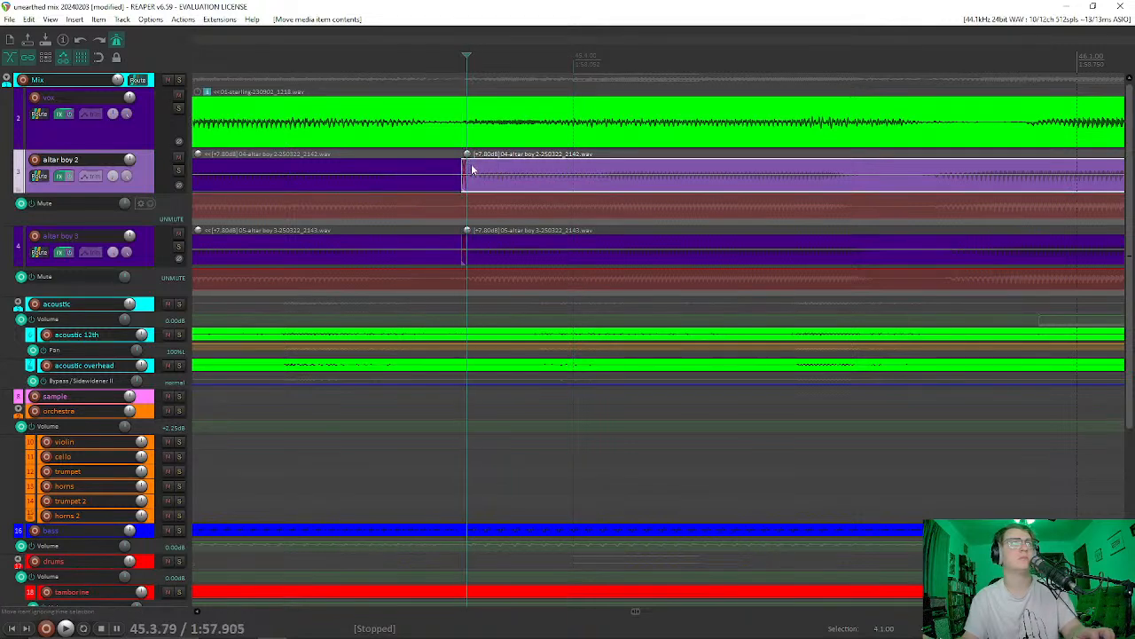
{"action": "key", "text": "w"}
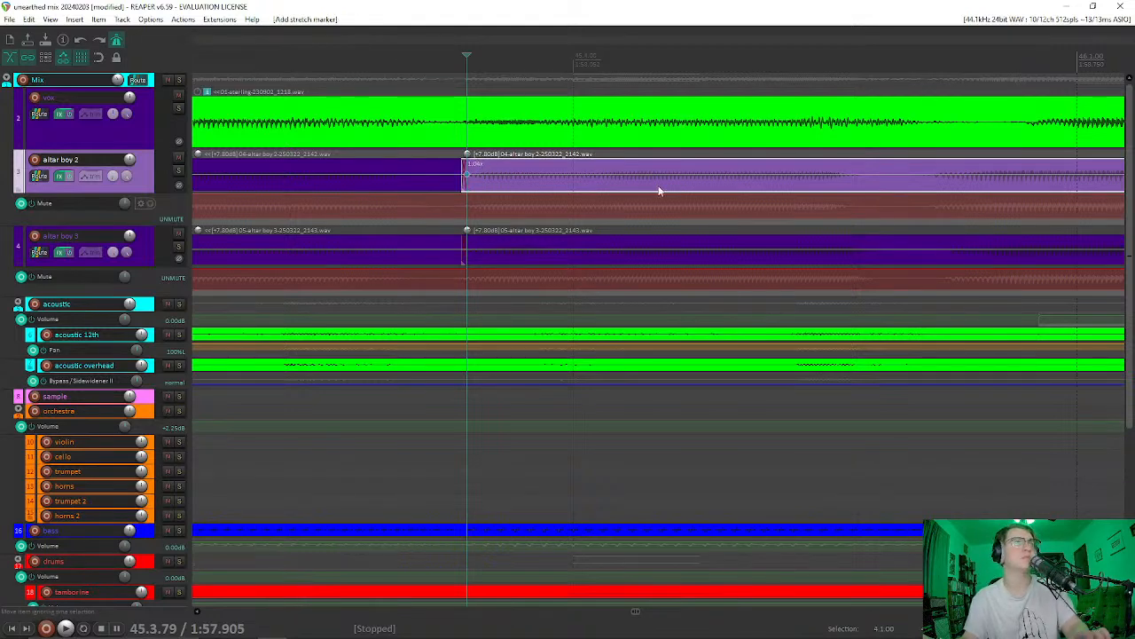
{"action": "left_click", "coordinate": [859, 181]}
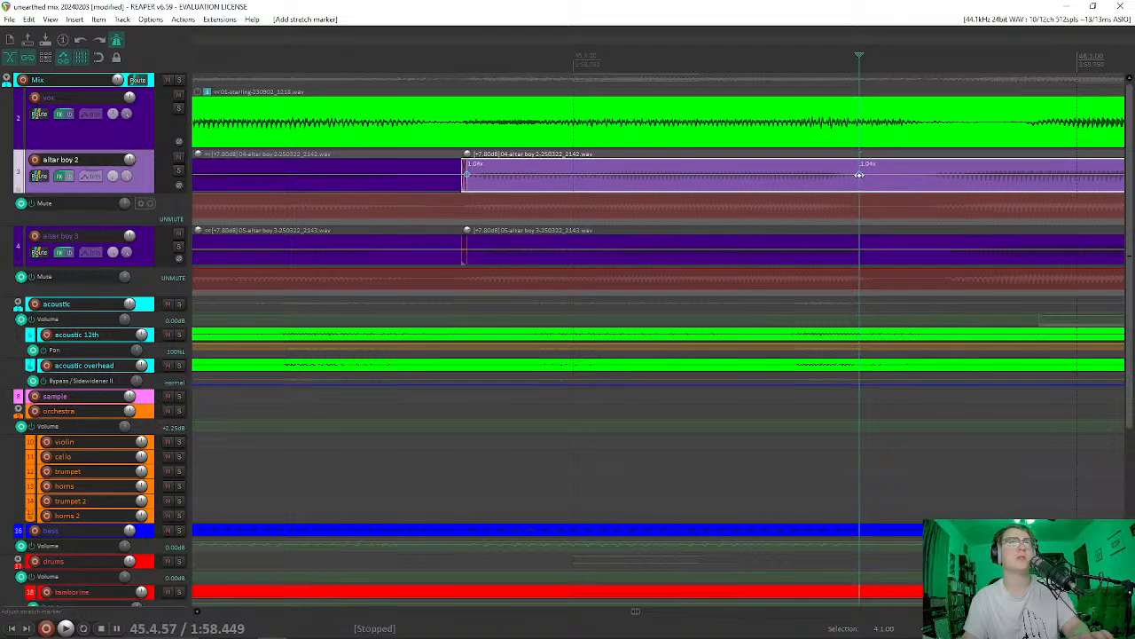
{"action": "mouse_move", "coordinate": [858, 175]}
{"action": "left_mouse_down"}
{"action": "mouse_move", "coordinate": [967, 181]}
{"action": "mouse_move", "coordinate": [921, 181]}
{"action": "left_mouse_up"}
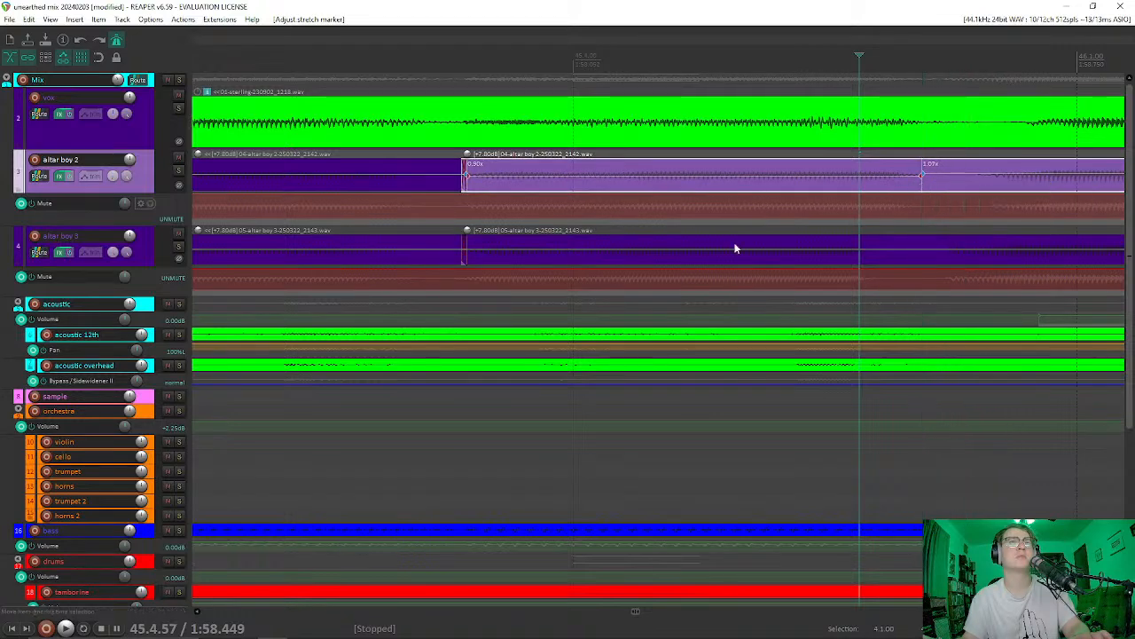
Step: Add stretch markers to altar boy 3 at 45.3.79 and 45.4.61, and move the second in line with altar boy 2's marker at about 45.4.69
{"action": "left_click", "coordinate": [468, 255]}
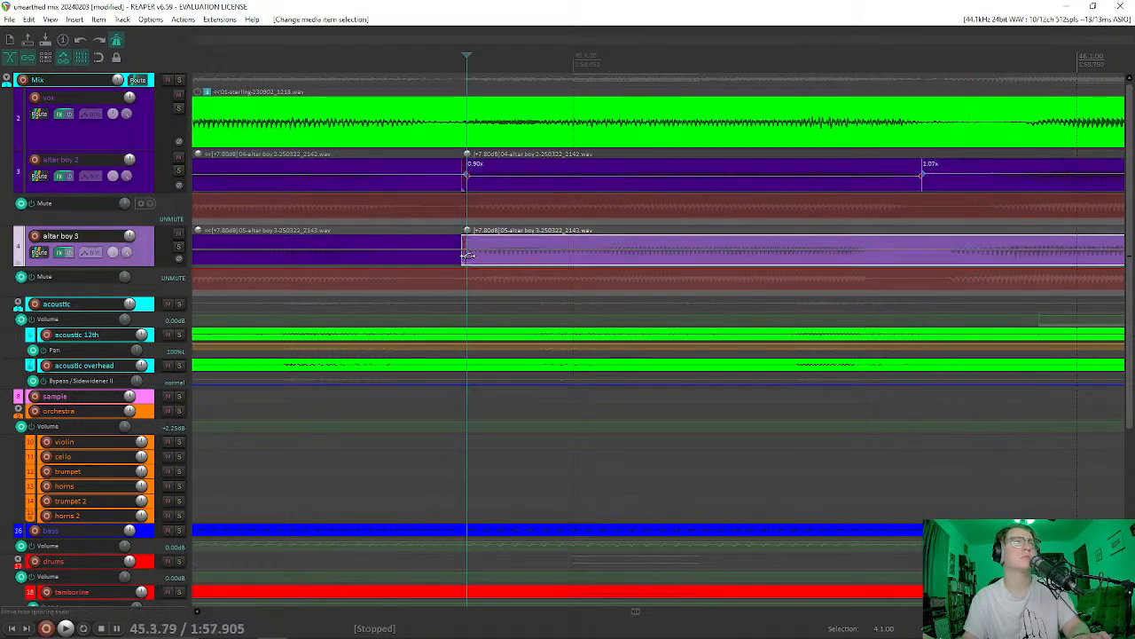
{"action": "left_click", "coordinate": [881, 260]}
{"action": "key", "text": "shift+w"}
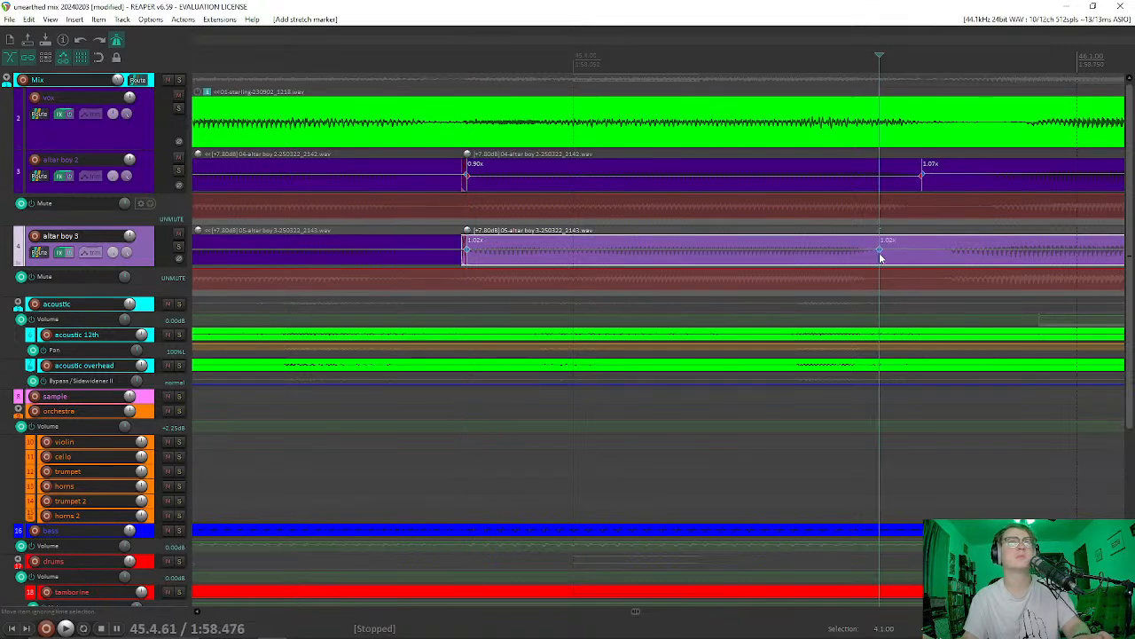
{"action": "left_click_drag", "start_coordinate": [877, 249], "coordinate": [920, 254]}
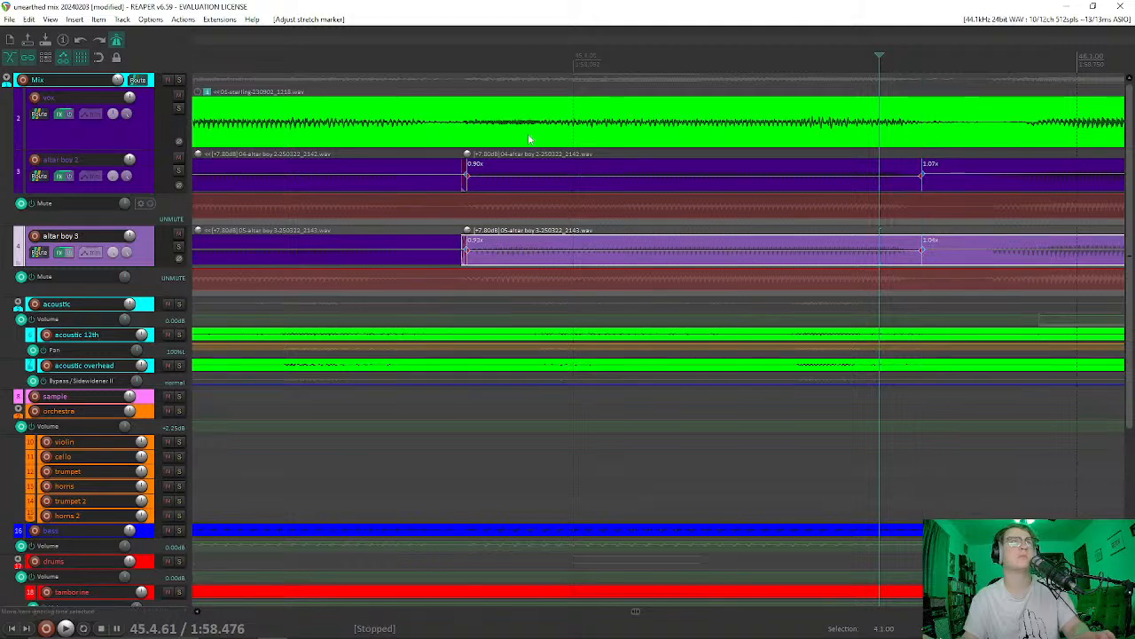
Step: Play the mix from 45.2.92 across the newly stretched altar boy parts
{"action": "left_click", "coordinate": [390, 111]}
{"action": "key", "text": "space"}
{"action": "key", "text": "space"}
{"action": "scroll", "coordinate": [610, 152], "scroll_direction": "down", "scroll_amount": 2}
{"action": "left_click", "coordinate": [315, 109]}
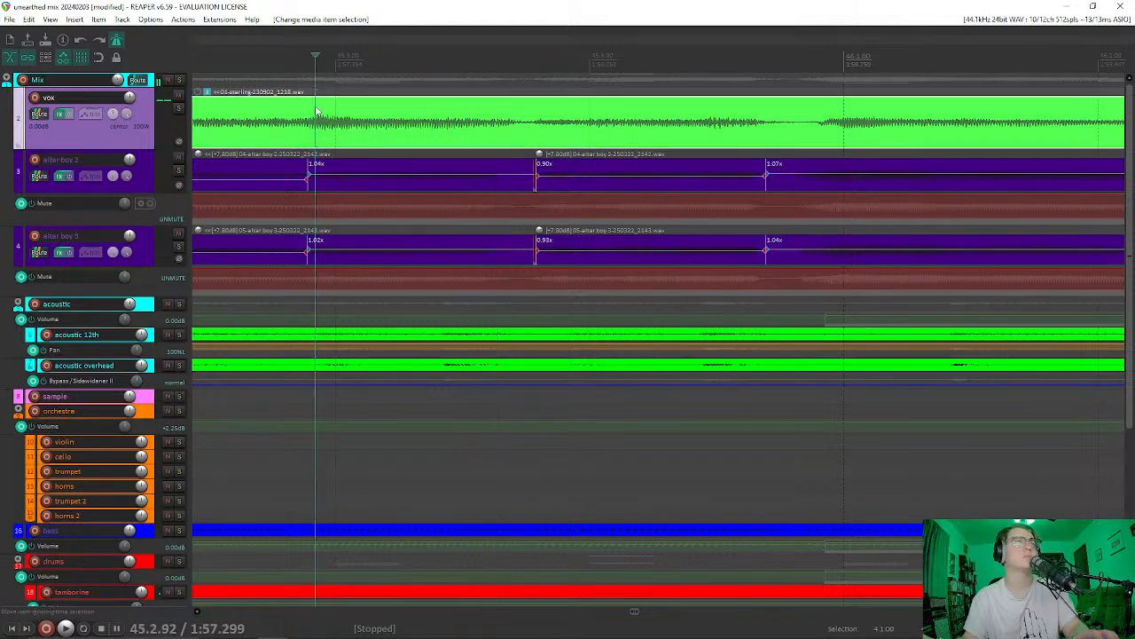
{"action": "key", "text": "space"}
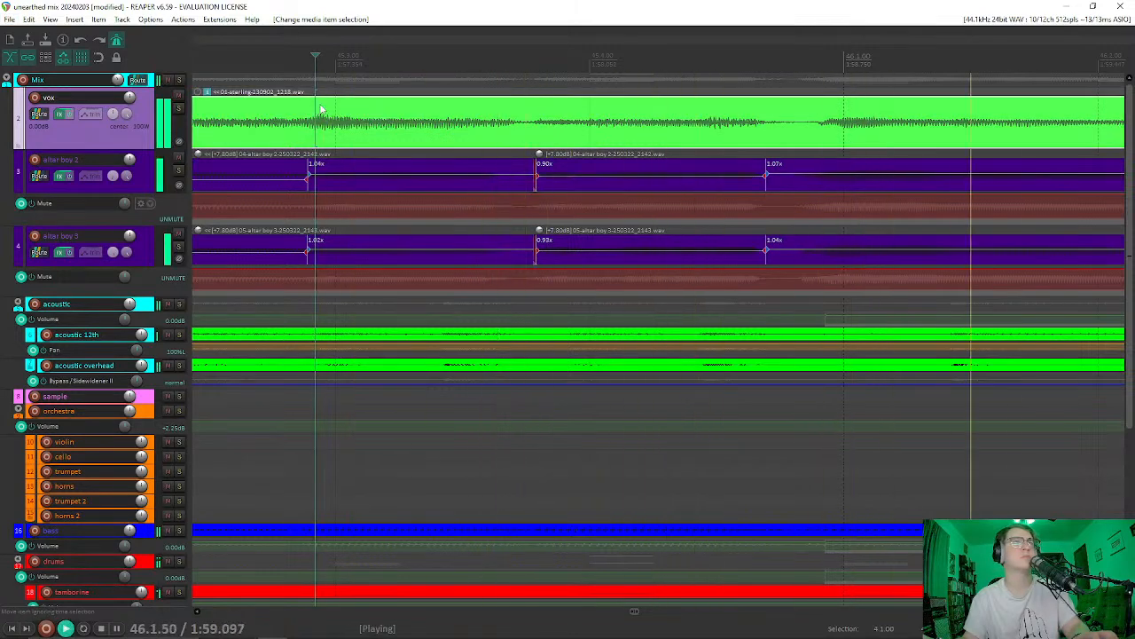
{"action": "key", "text": "space"}
Step: Split altar boy 2 and altar boy 3 at 45.4.80 and slide the contents of the final items later to match the vox
{"action": "scroll", "coordinate": [752, 182], "scroll_direction": "down", "scroll_amount": 2}
{"action": "scroll", "coordinate": [701, 185], "scroll_direction": "down", "scroll_amount": 1}
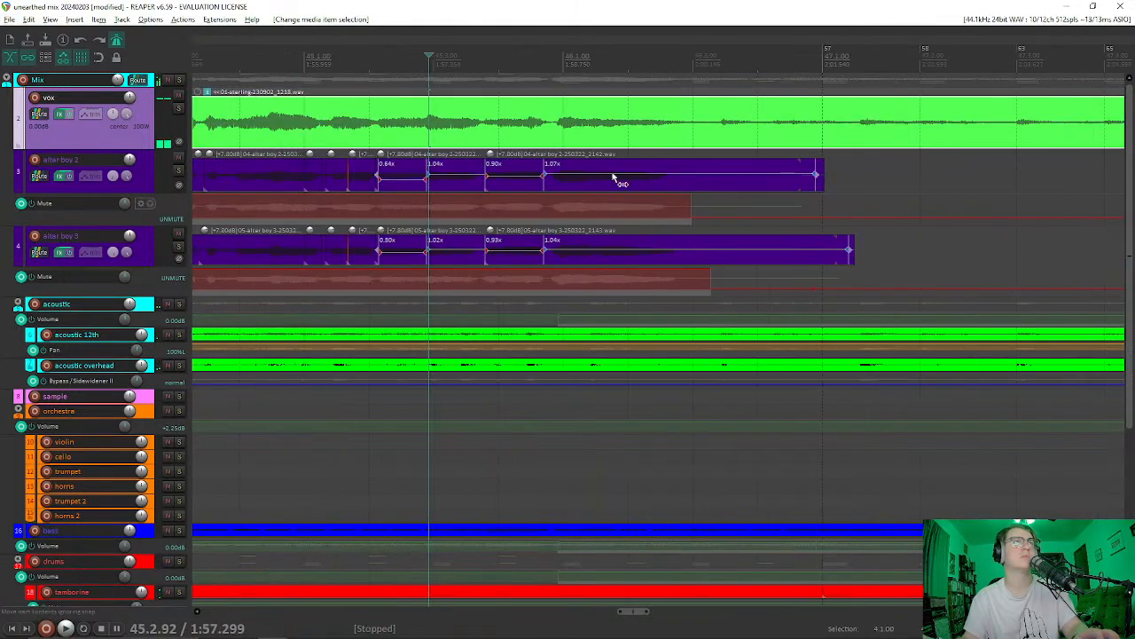
{"action": "scroll", "coordinate": [648, 183], "scroll_direction": "up", "scroll_amount": 5}
{"action": "left_click", "coordinate": [541, 192]}
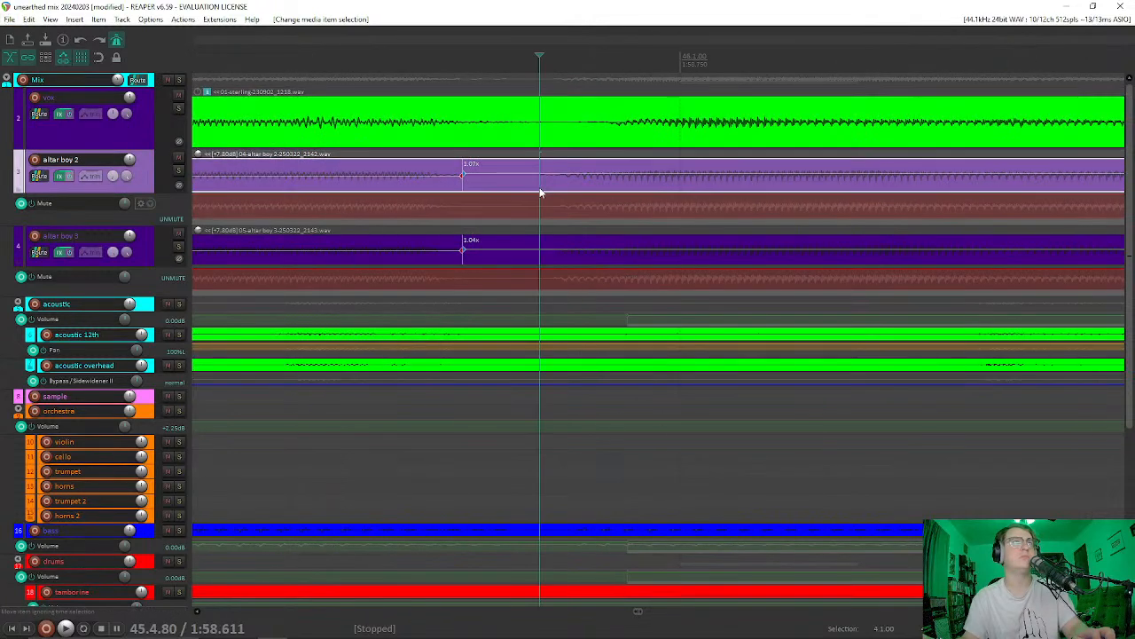
{"action": "left_click", "coordinate": [545, 265], "text": "ctrl"}
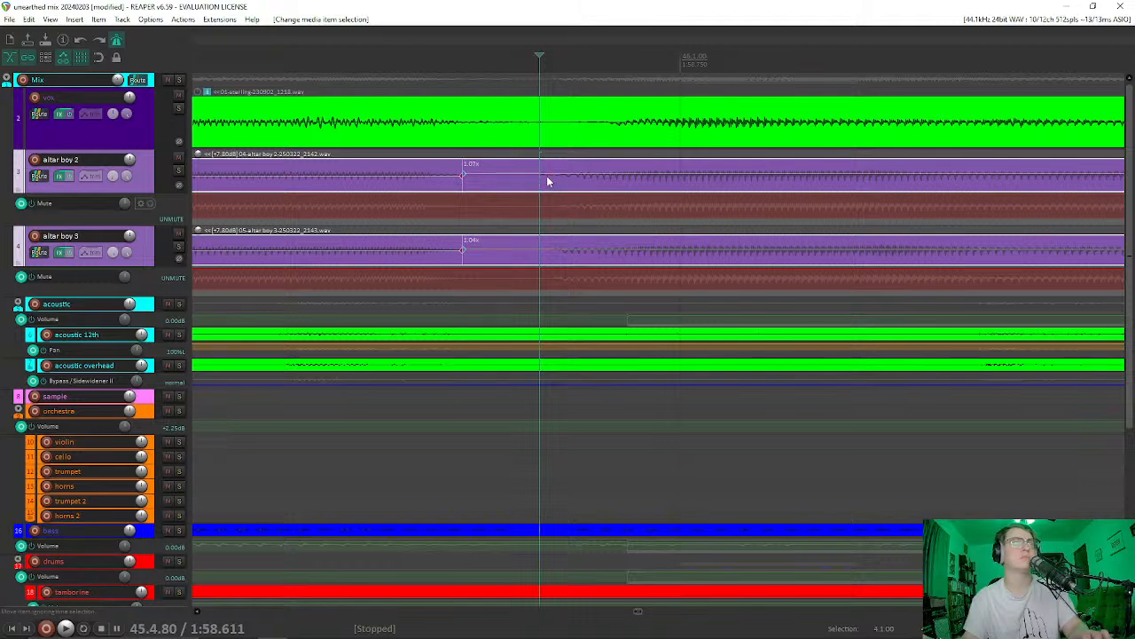
{"action": "key", "text": "s"}
{"action": "left_click_drag", "start_coordinate": [577, 178], "coordinate": [639, 183]}
Step: Play the mix from 45.4.69 through the end of the altar boy phrase
{"action": "scroll", "coordinate": [596, 205], "scroll_direction": "down", "scroll_amount": 3}
{"action": "scroll", "coordinate": [596, 205], "scroll_direction": "down", "scroll_amount": 2}
{"action": "left_click", "coordinate": [581, 117]}
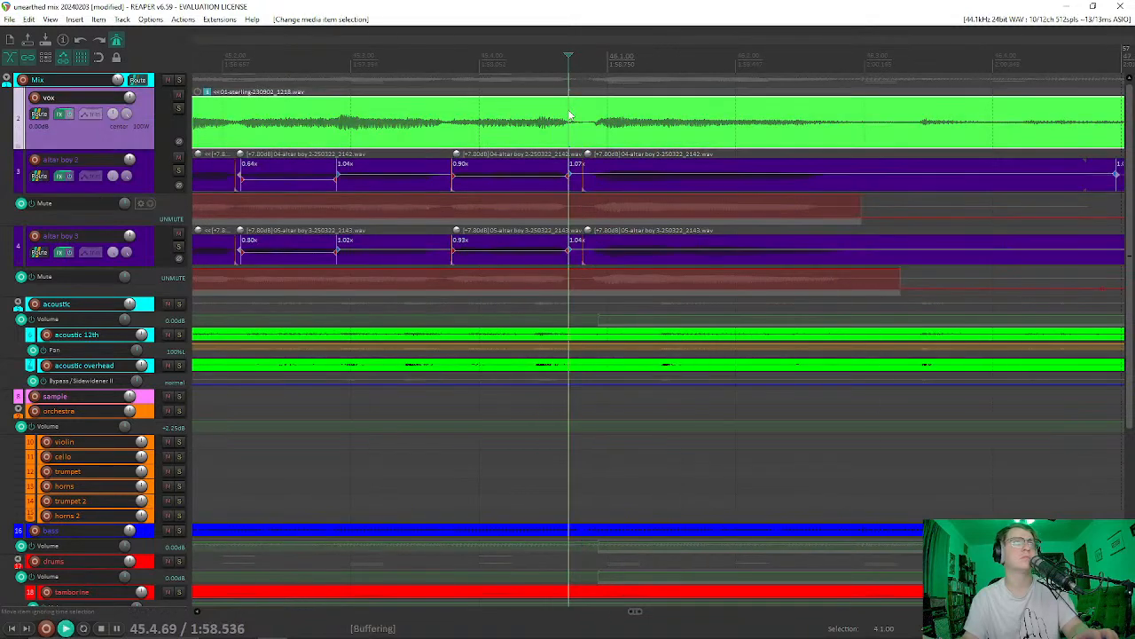
{"action": "key", "text": "space"}
{"action": "key", "text": "space"}
{"action": "key", "text": "space"}
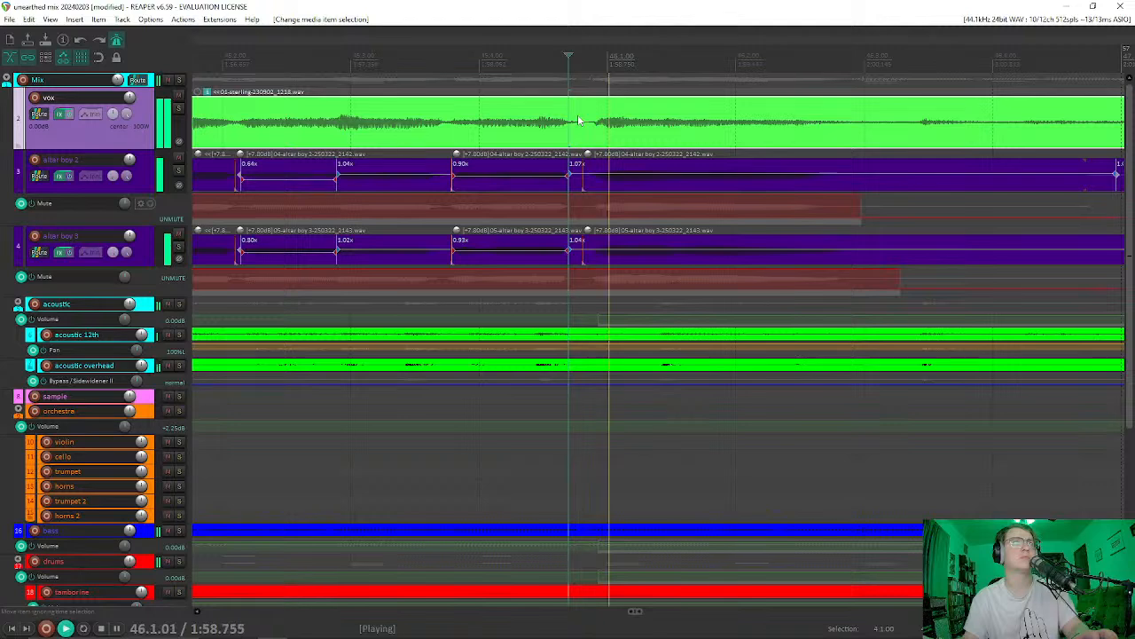
{"action": "key", "text": "space"}
{"action": "key", "text": "space"}
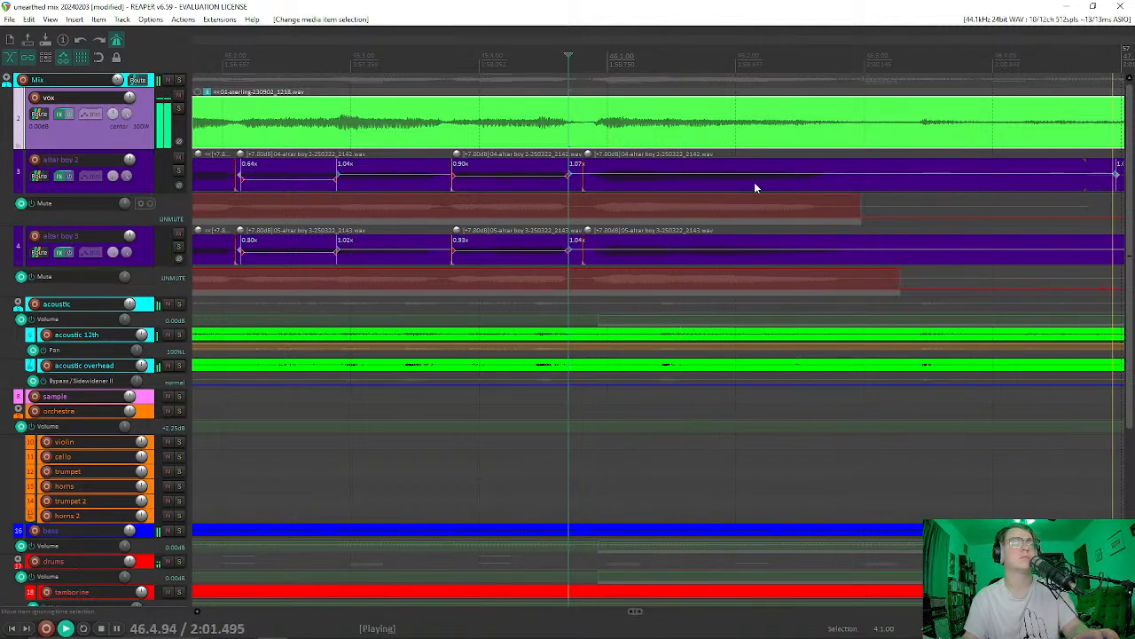
{"action": "key", "text": "space"}
Step: Trim the ends of the last chorus 2 items on altar boy 3 and altar boy 2, and altar boy 3's mute automation item, to 46.3.00
{"action": "scroll", "coordinate": [754, 182], "scroll_direction": "up", "scroll_amount": 5}
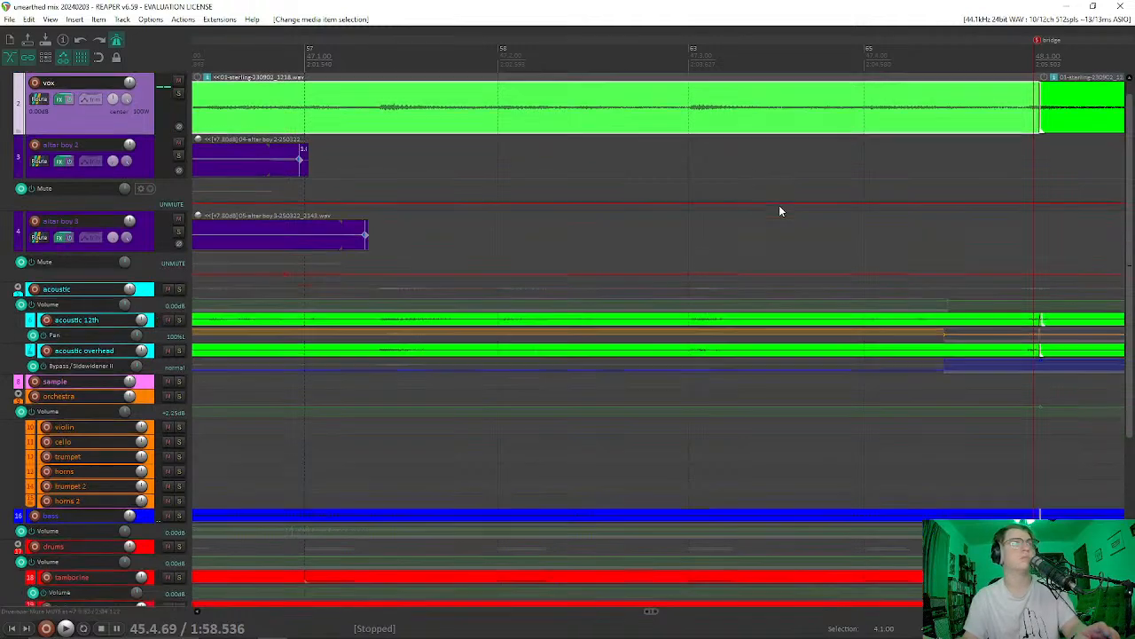
{"action": "scroll", "coordinate": [780, 210], "scroll_direction": "down", "scroll_amount": 1}
{"action": "scroll", "coordinate": [657, 228], "scroll_direction": "down", "scroll_amount": 5}
{"action": "scroll", "coordinate": [661, 227], "scroll_direction": "up", "scroll_amount": 3}
{"action": "left_click", "coordinate": [690, 222]}
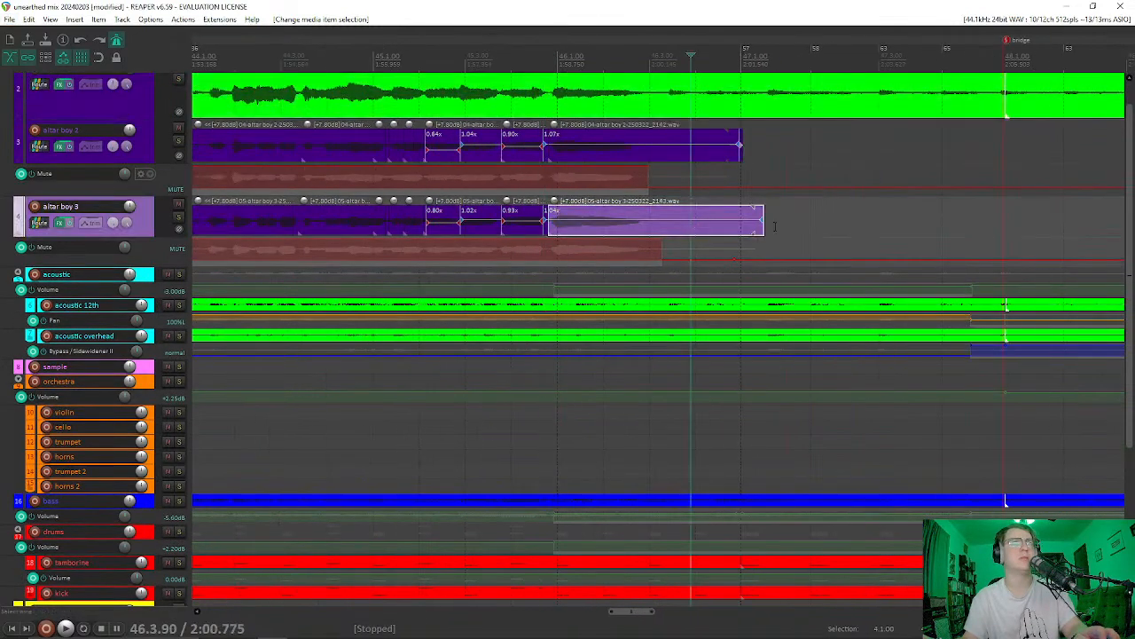
{"action": "left_click_drag", "start_coordinate": [762, 225], "coordinate": [698, 229]}
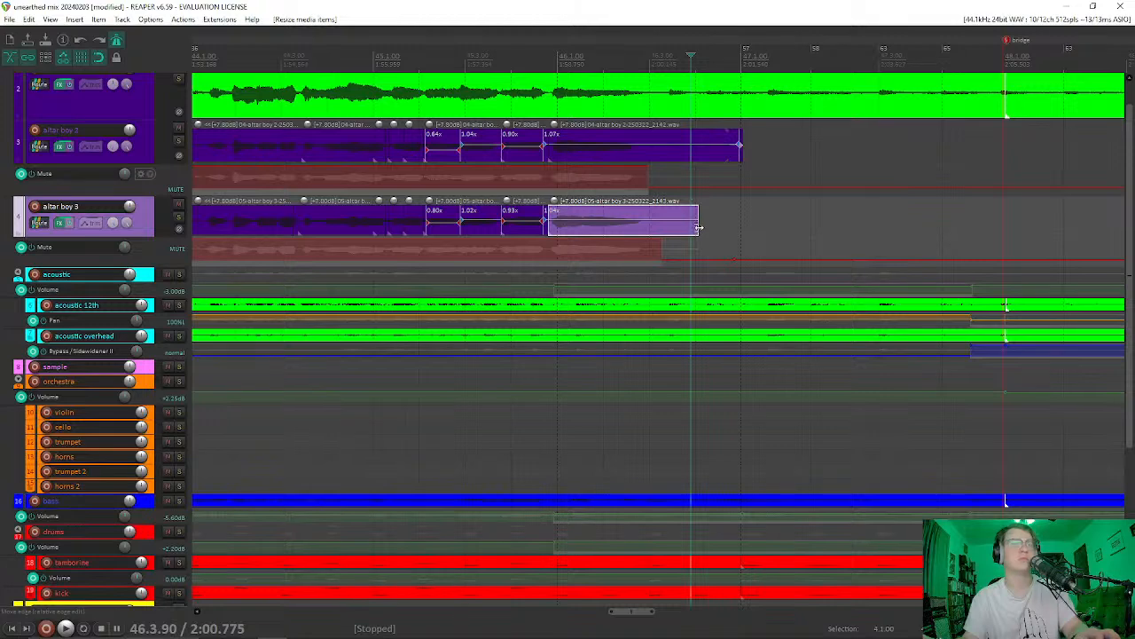
{"action": "left_click_drag", "start_coordinate": [697, 229], "coordinate": [653, 250]}
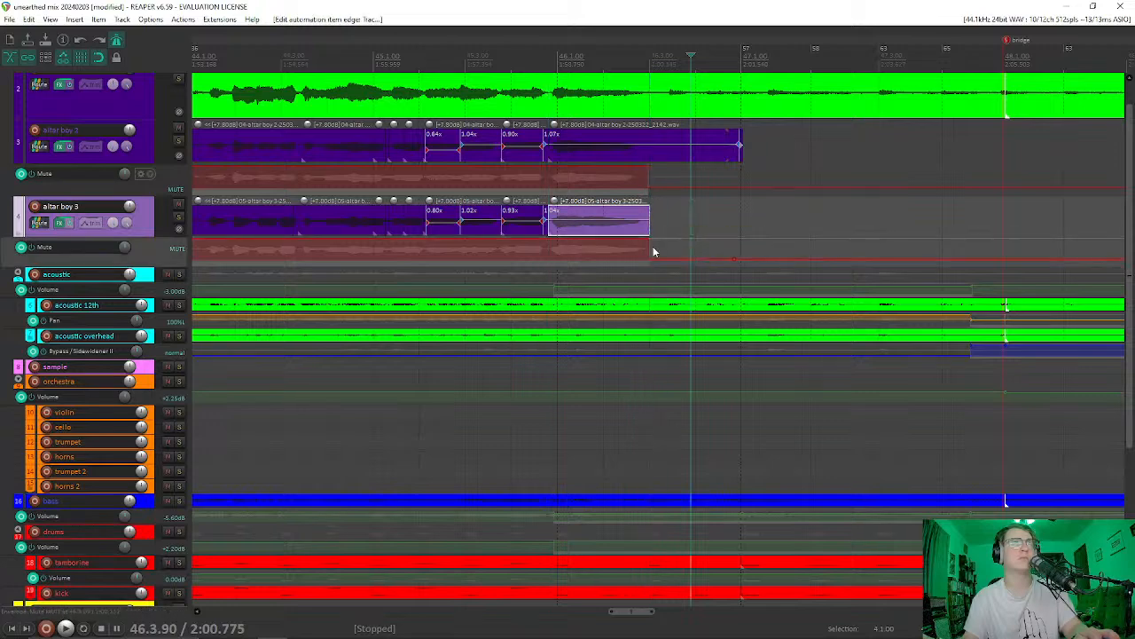
{"action": "left_click_drag", "start_coordinate": [741, 154], "coordinate": [651, 174]}
Step: Play the mix from just before chorus 2 into the bridge, and bring the altar boy items up to chorus 3 into view
{"action": "scroll", "coordinate": [702, 179], "scroll_direction": "down", "scroll_amount": 3}
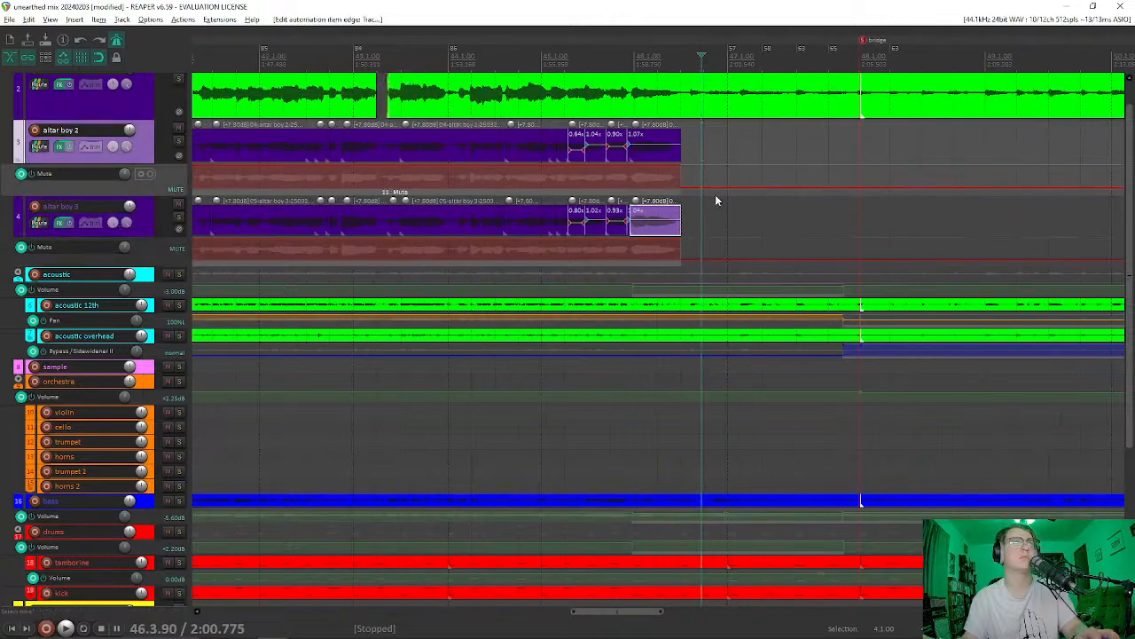
{"action": "left_click", "coordinate": [703, 177]}
{"action": "scroll", "coordinate": [751, 167], "scroll_direction": "down", "scroll_amount": 3}
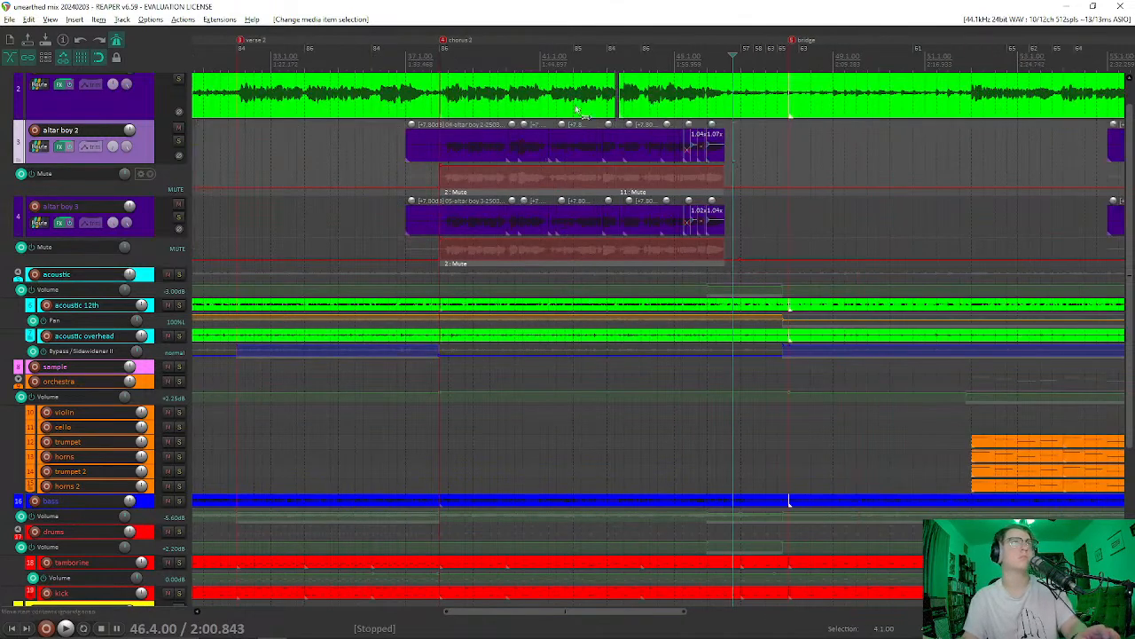
{"action": "left_click", "coordinate": [431, 55]}
{"action": "key", "text": "space"}
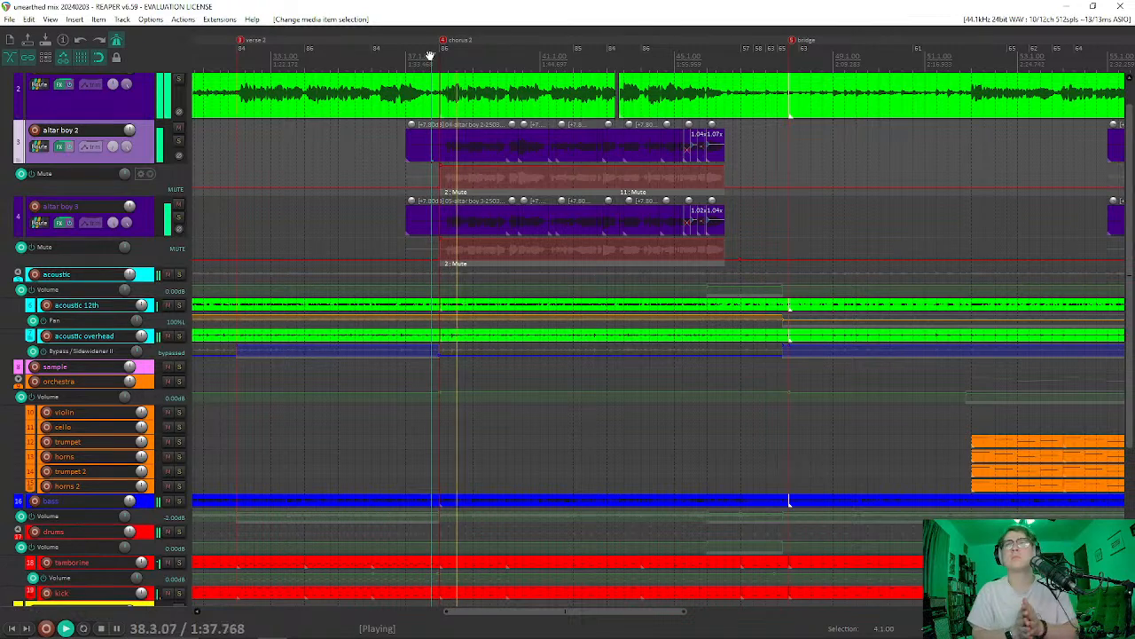
{"action": "left_click", "coordinate": [397, 55]}
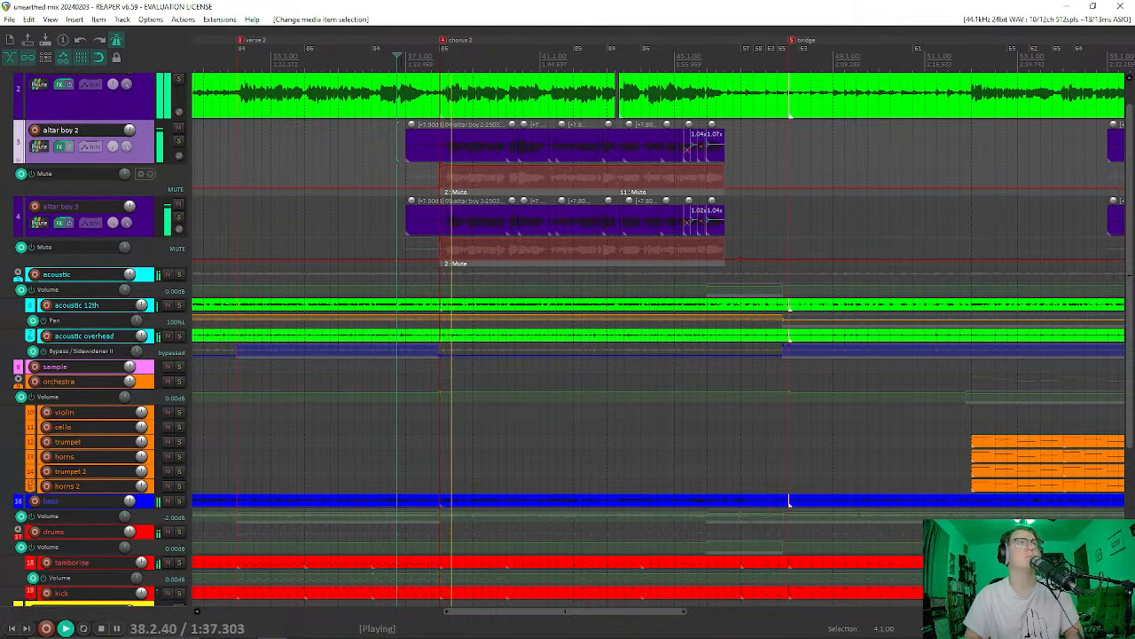
{"action": "scroll", "coordinate": [449, 111], "scroll_direction": "up", "scroll_amount": 1}
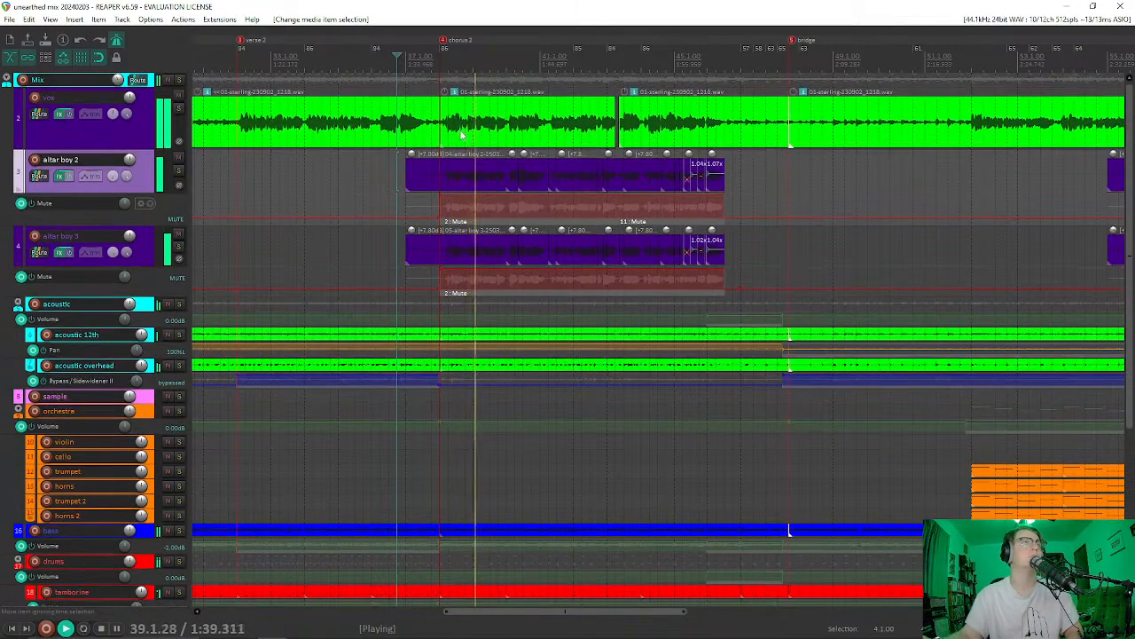
{"action": "scroll", "coordinate": [426, 160], "scroll_direction": "down", "scroll_amount": 2}
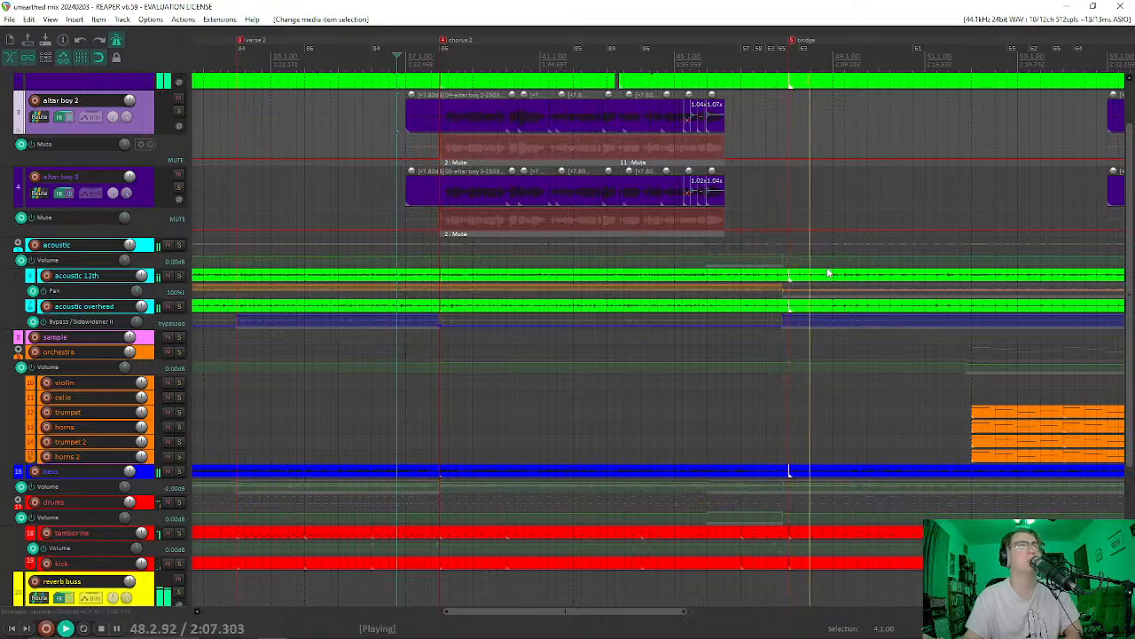
{"action": "left_click_drag", "start_coordinate": [659, 612], "coordinate": [830, 610]}
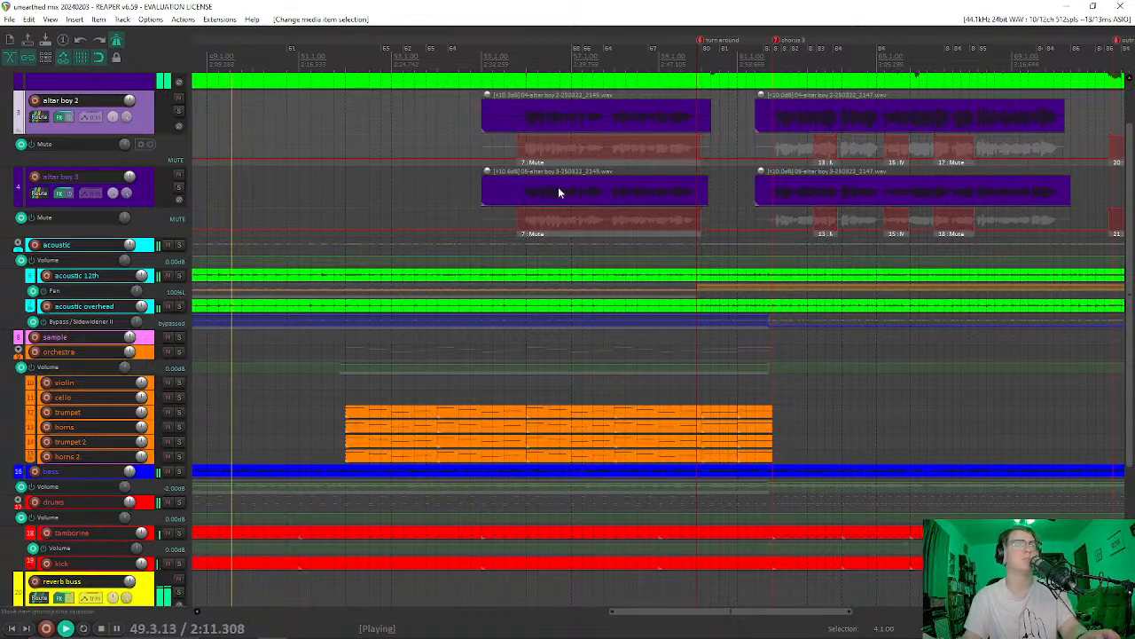
{"action": "scroll", "coordinate": [606, 221], "scroll_direction": "up", "scroll_amount": 2}
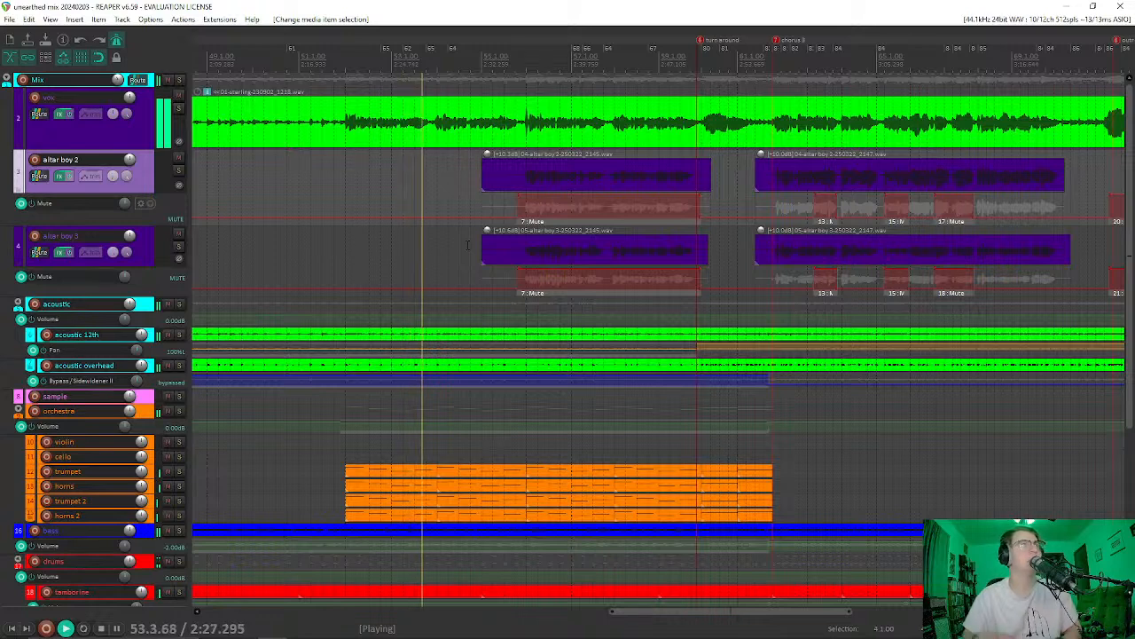
Step: Play the mix across the brass entrance at 52.1.00 in the bridge
{"action": "key", "text": "space"}
{"action": "left_click", "coordinate": [346, 252]}
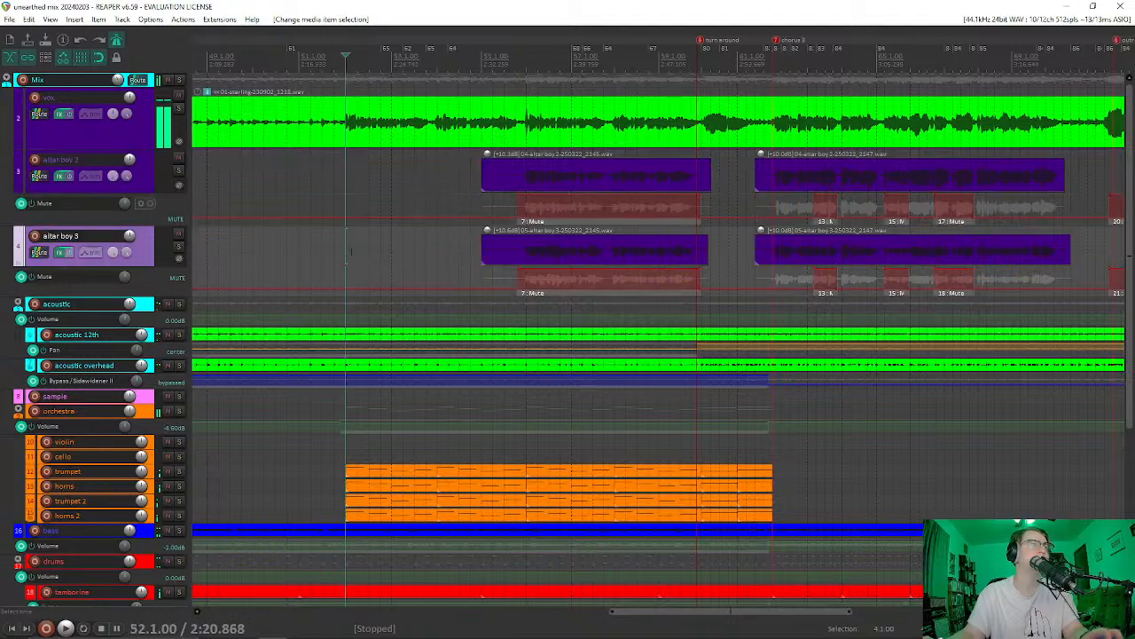
{"action": "scroll", "coordinate": [459, 262], "scroll_direction": "down", "scroll_amount": 3}
{"action": "scroll", "coordinate": [369, 472], "scroll_direction": "up", "scroll_amount": 4}
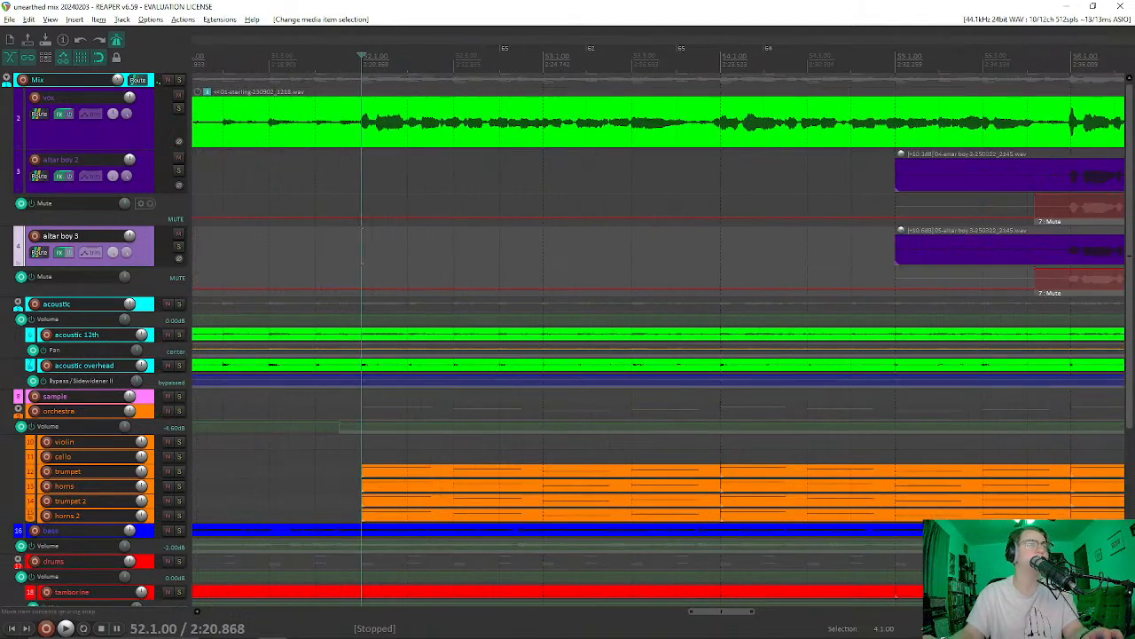
{"action": "scroll", "coordinate": [604, 369], "scroll_direction": "down", "scroll_amount": 2}
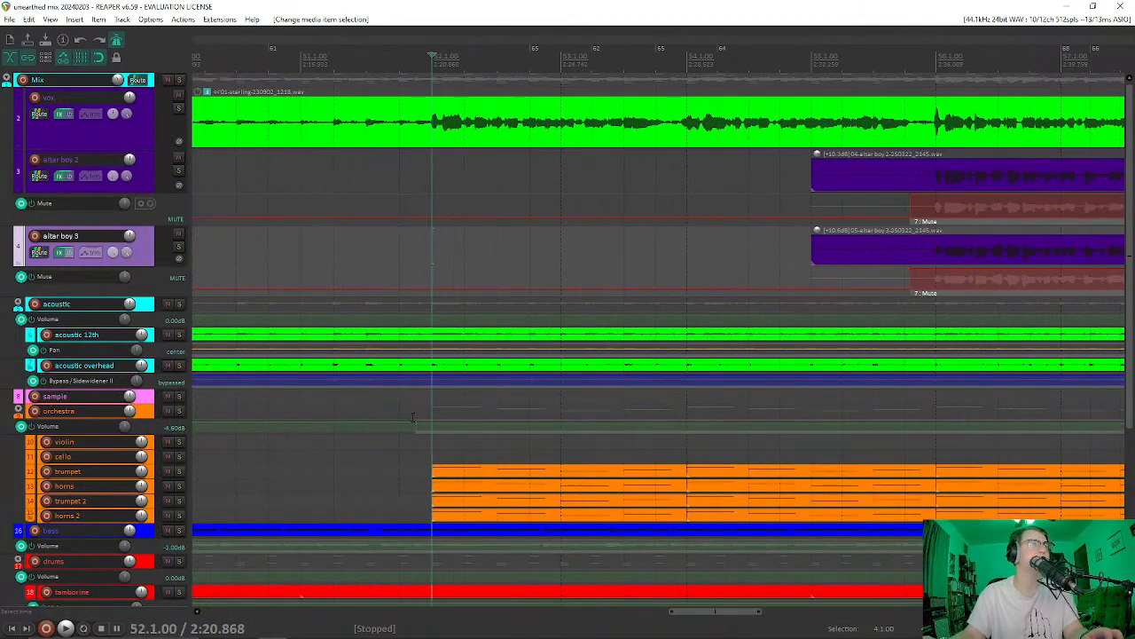
{"action": "left_click", "coordinate": [398, 462]}
{"action": "key", "text": "space"}
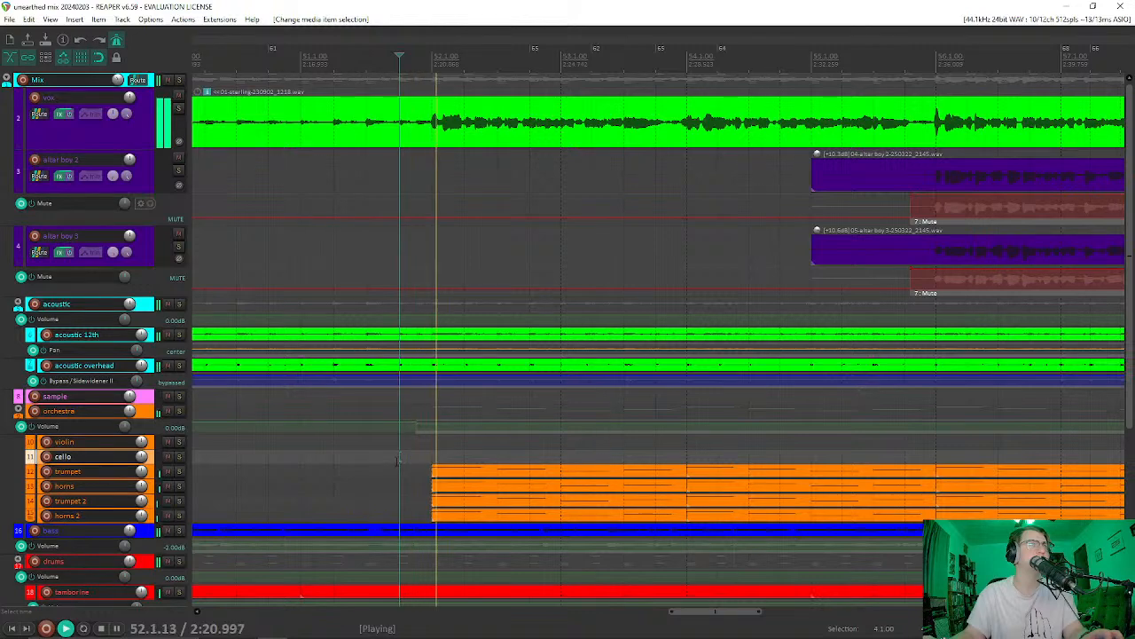
Step: Try moving all trumpet, horns, trumpet 2 and horns 2 items one beat earlier to 51.4.00, and play from 51.3.00
{"action": "left_click", "coordinate": [495, 476]}
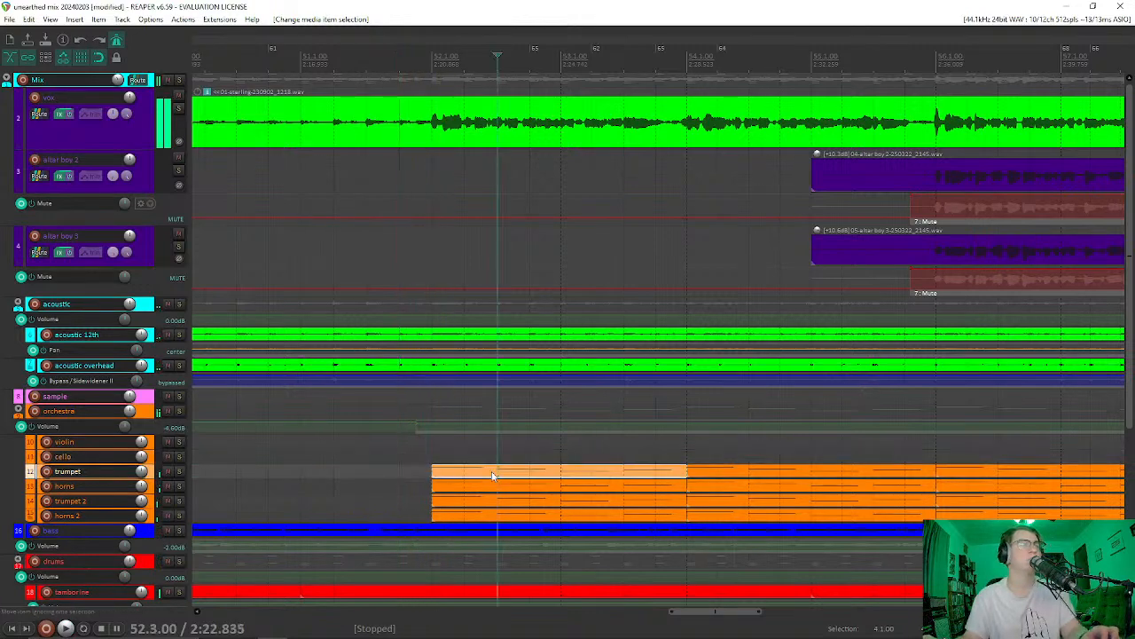
{"action": "left_click", "coordinate": [510, 518], "text": "shift"}
{"action": "left_click", "coordinate": [773, 514], "text": "shift"}
{"action": "left_click", "coordinate": [959, 516], "text": "shift"}
{"action": "scroll", "coordinate": [975, 513], "scroll_direction": "down", "scroll_amount": 3}
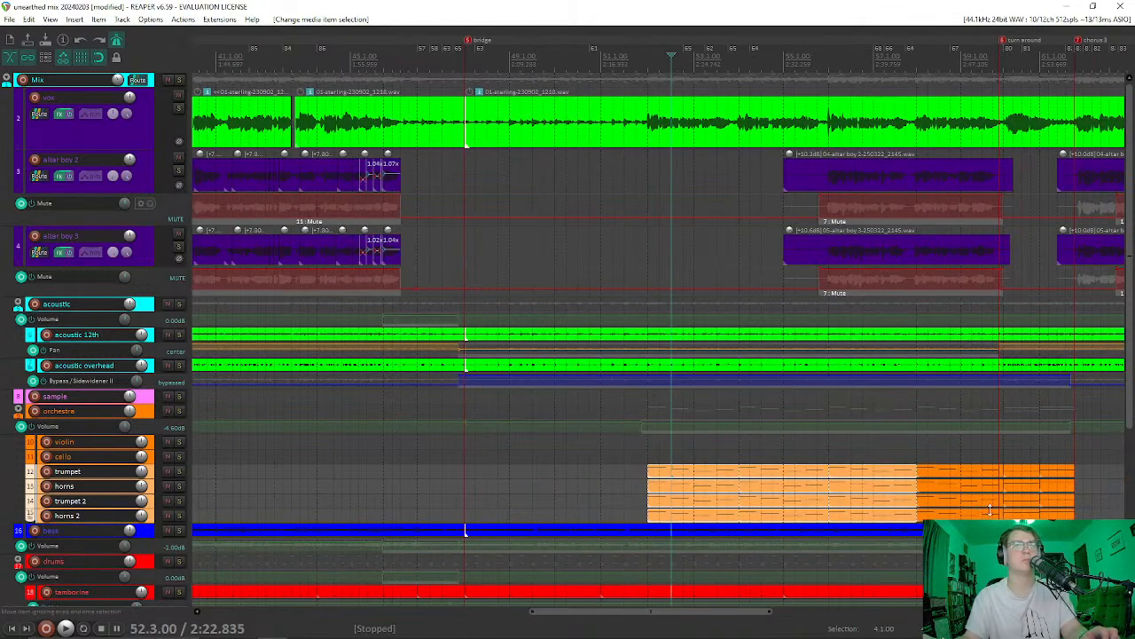
{"action": "left_click", "coordinate": [1071, 516], "text": "shift"}
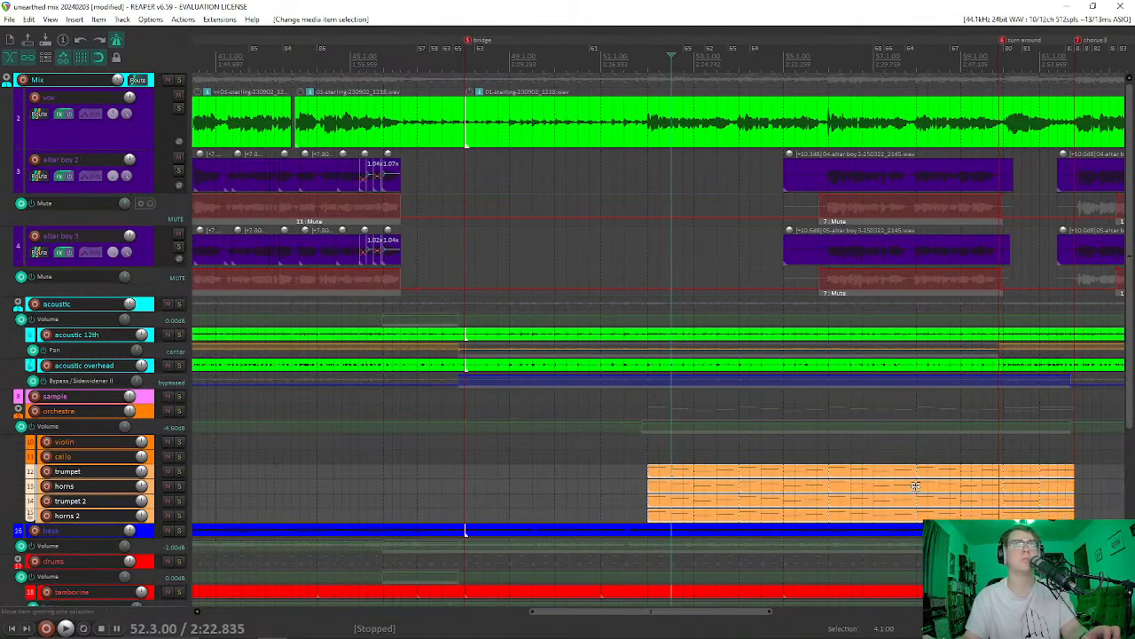
{"action": "scroll", "coordinate": [661, 494], "scroll_direction": "up", "scroll_amount": 3}
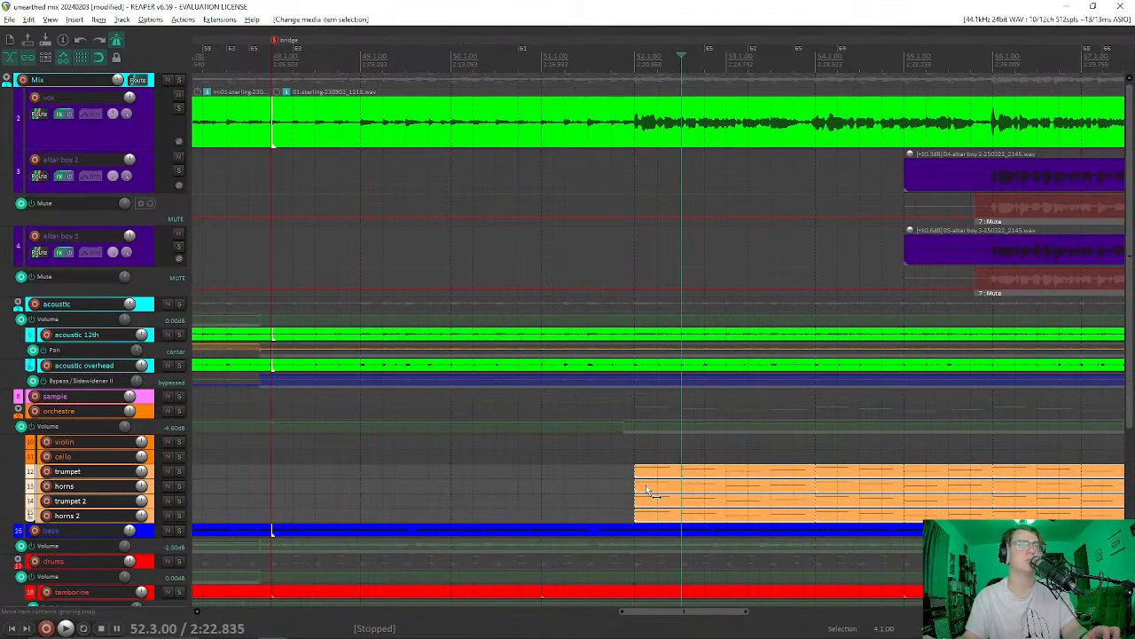
{"action": "scroll", "coordinate": [690, 477], "scroll_direction": "up", "scroll_amount": 3}
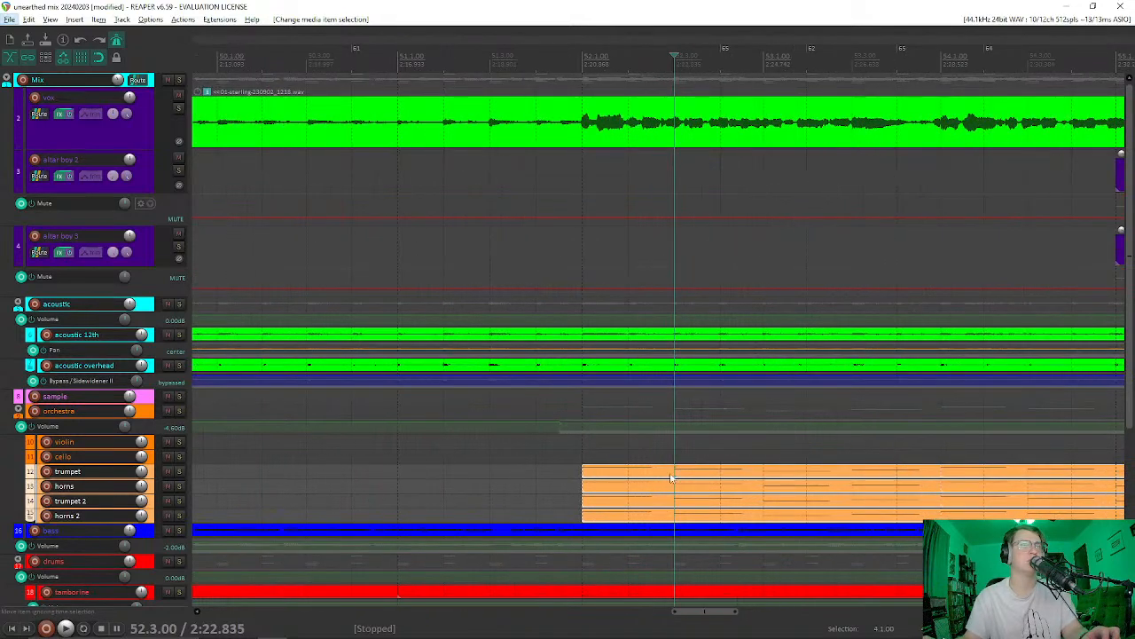
{"action": "left_click_drag", "start_coordinate": [627, 476], "coordinate": [582, 457]}
{"action": "left_click", "coordinate": [505, 440]}
{"action": "key", "text": "space"}
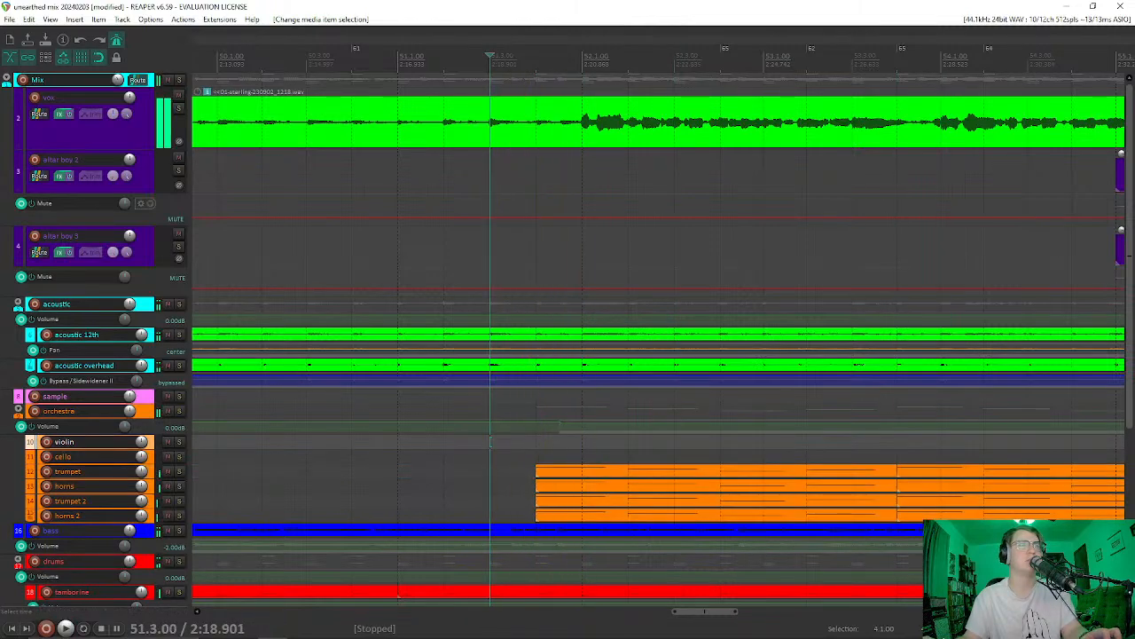
Step: Undo the one-beat-earlier move of the four brass tracks' items
{"action": "left_click_drag", "start_coordinate": [552, 470], "coordinate": [566, 473]}
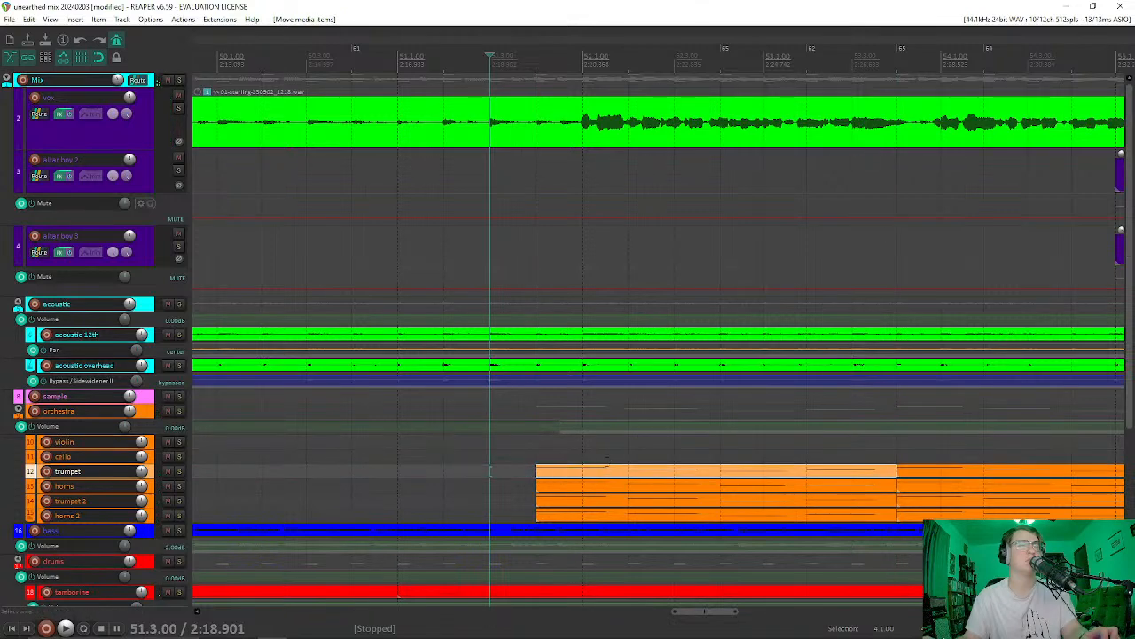
{"action": "key", "text": "ctrl+z"}
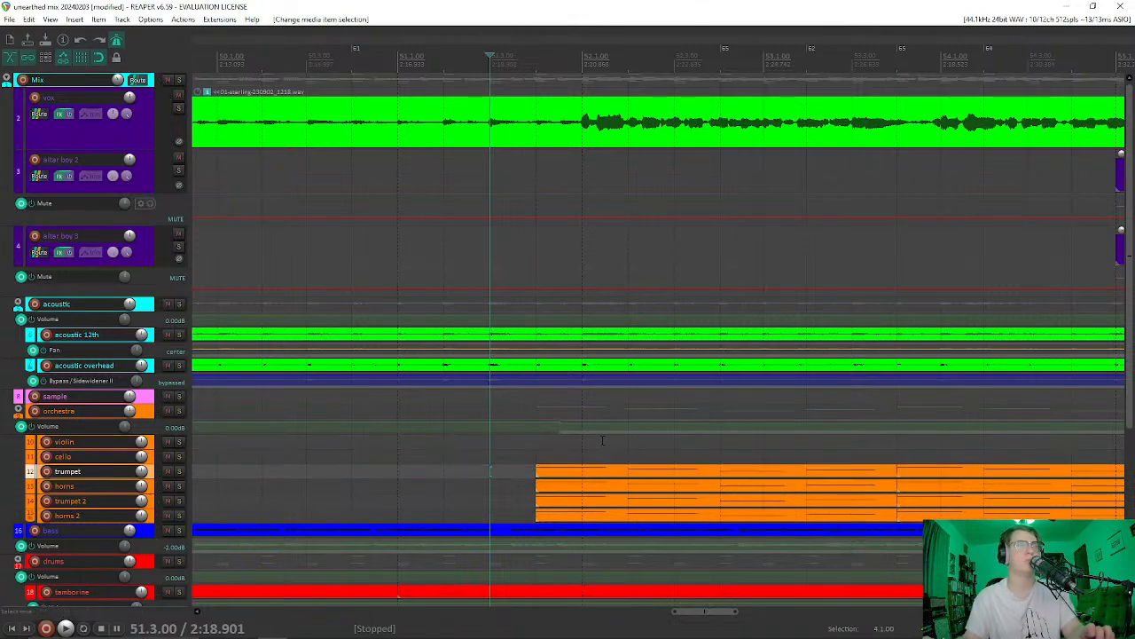
{"action": "key", "text": "ctrl+z"}
{"action": "key", "text": "ctrl+z"}
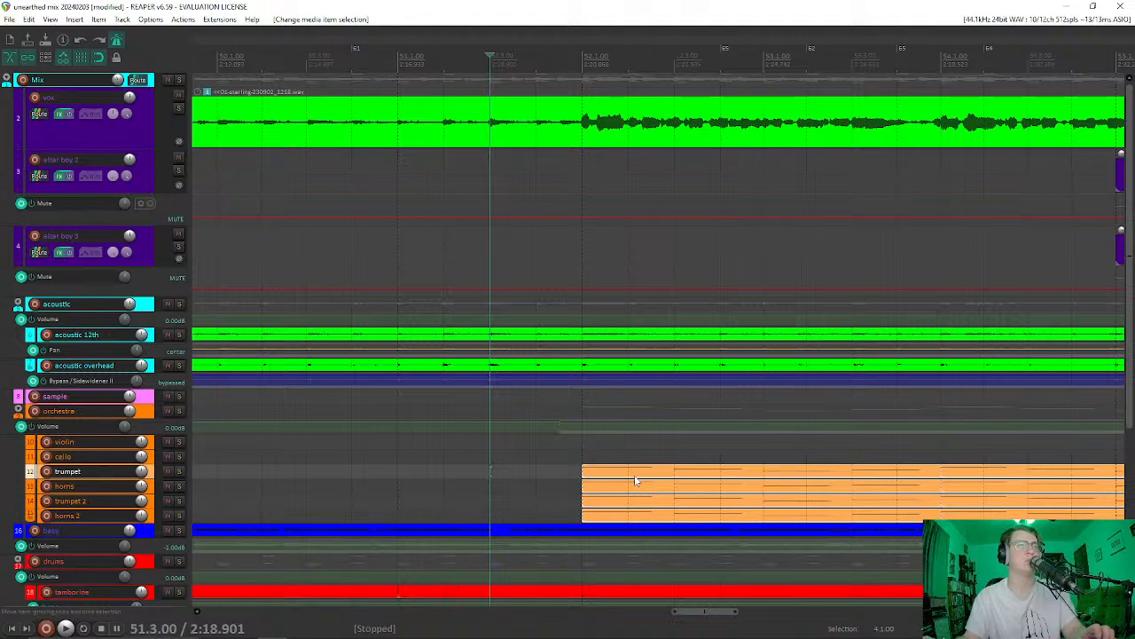
Step: Play the mix repeatedly from 51.4.00 to check the brass timing against the vox
{"action": "left_click", "coordinate": [536, 456]}
{"action": "key", "text": "space"}
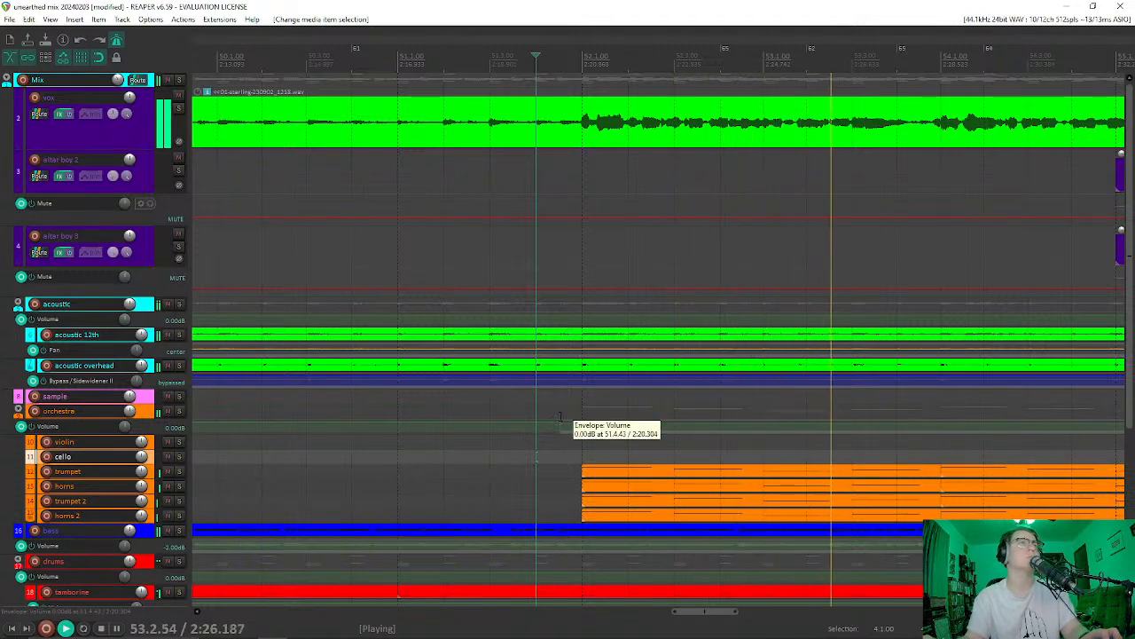
{"action": "key", "text": "space"}
{"action": "scroll", "coordinate": [612, 432], "scroll_direction": "down", "scroll_amount": 3}
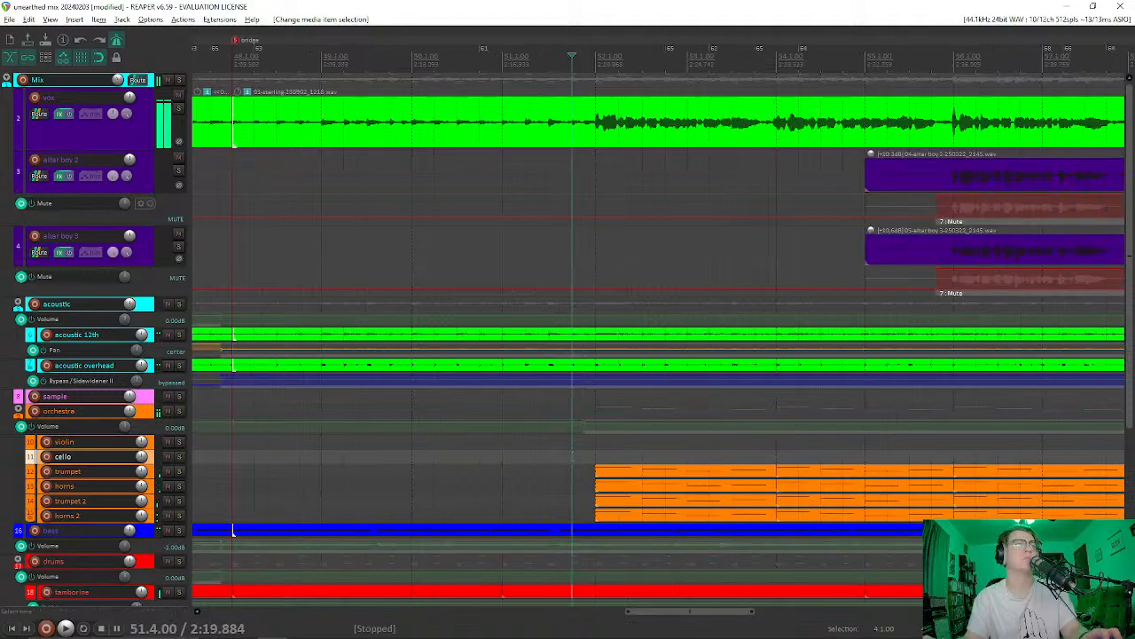
{"action": "scroll", "coordinate": [573, 448], "scroll_direction": "down", "scroll_amount": 3}
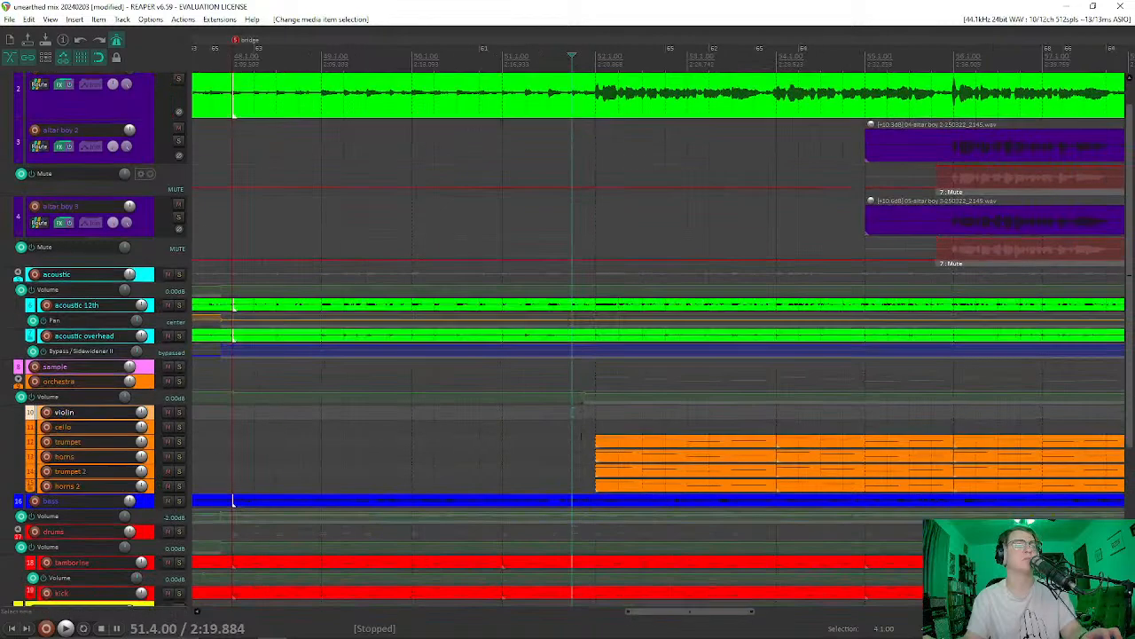
{"action": "left_click", "coordinate": [571, 412]}
{"action": "key", "text": "space"}
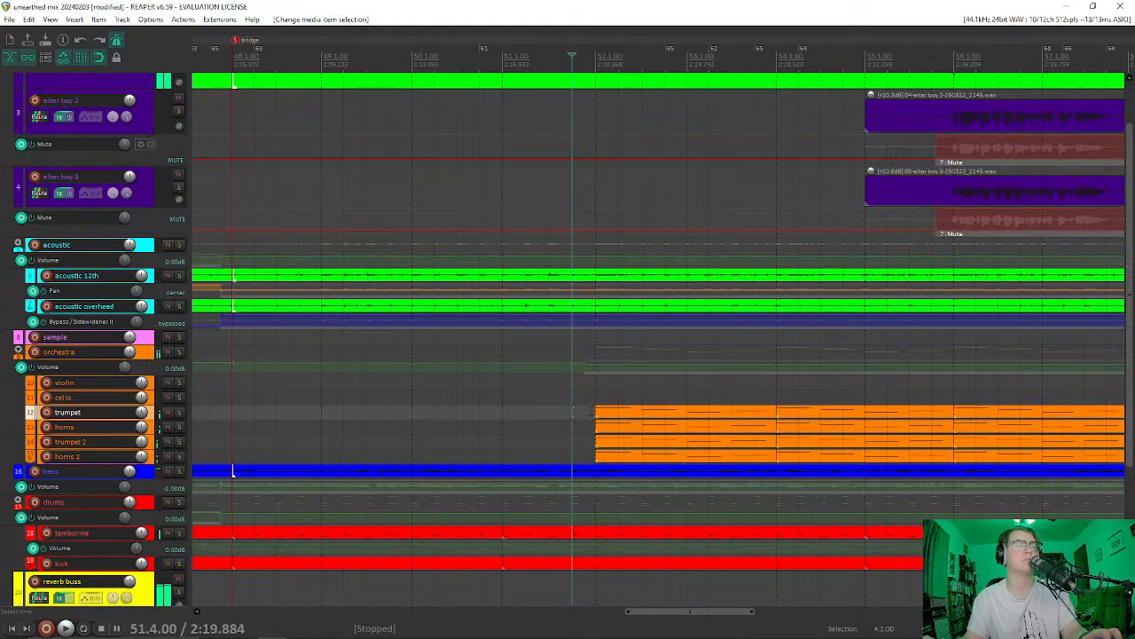
{"action": "key", "text": "space"}
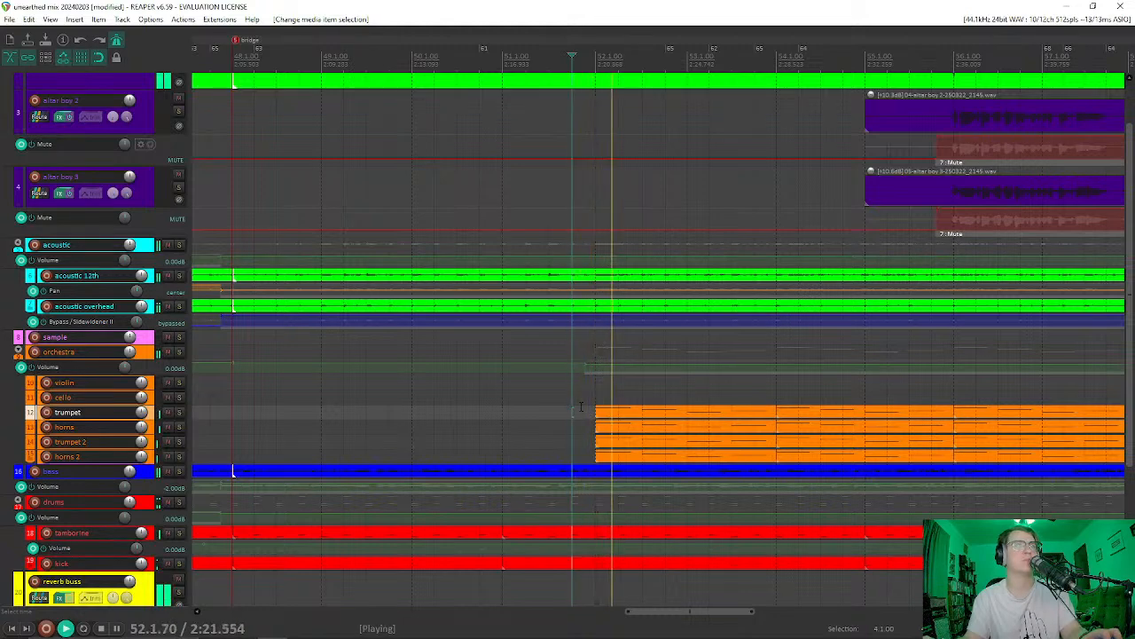
{"action": "key", "text": "space"}
Step: Play the mix from the start of the first brass item at 52.1.00
{"action": "left_click", "coordinate": [607, 416]}
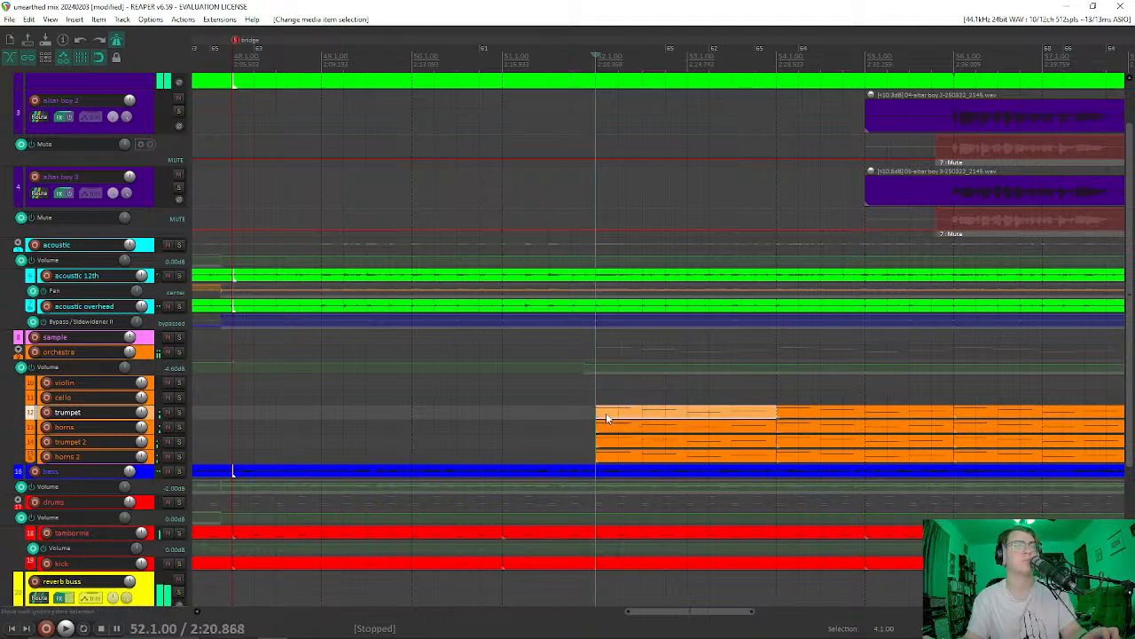
{"action": "key", "text": "space"}
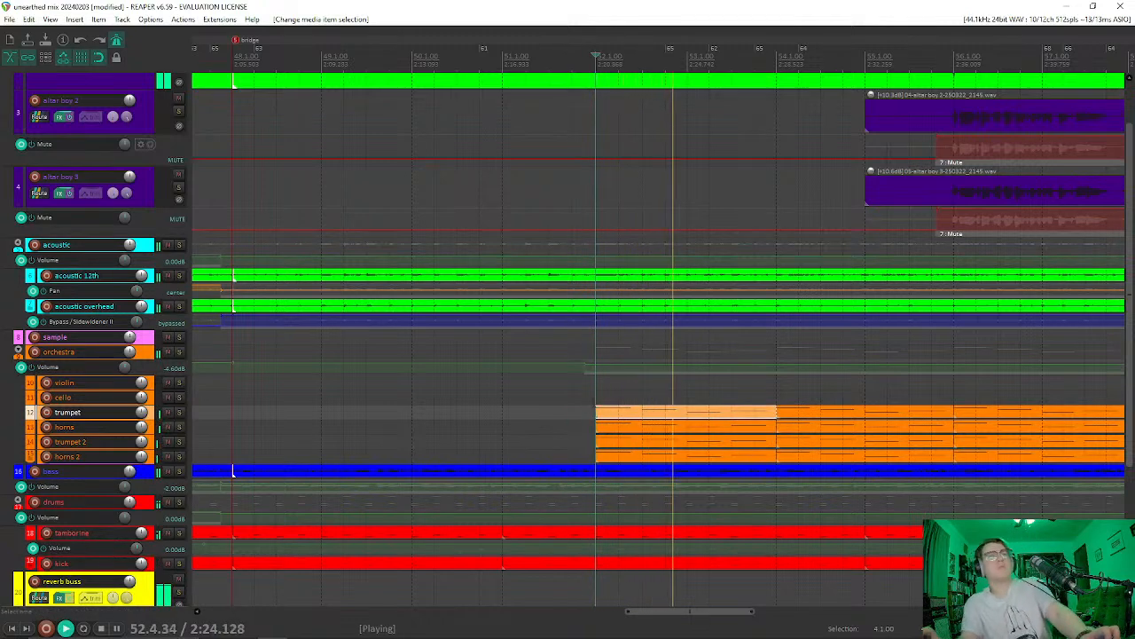
{"action": "key", "text": "space"}
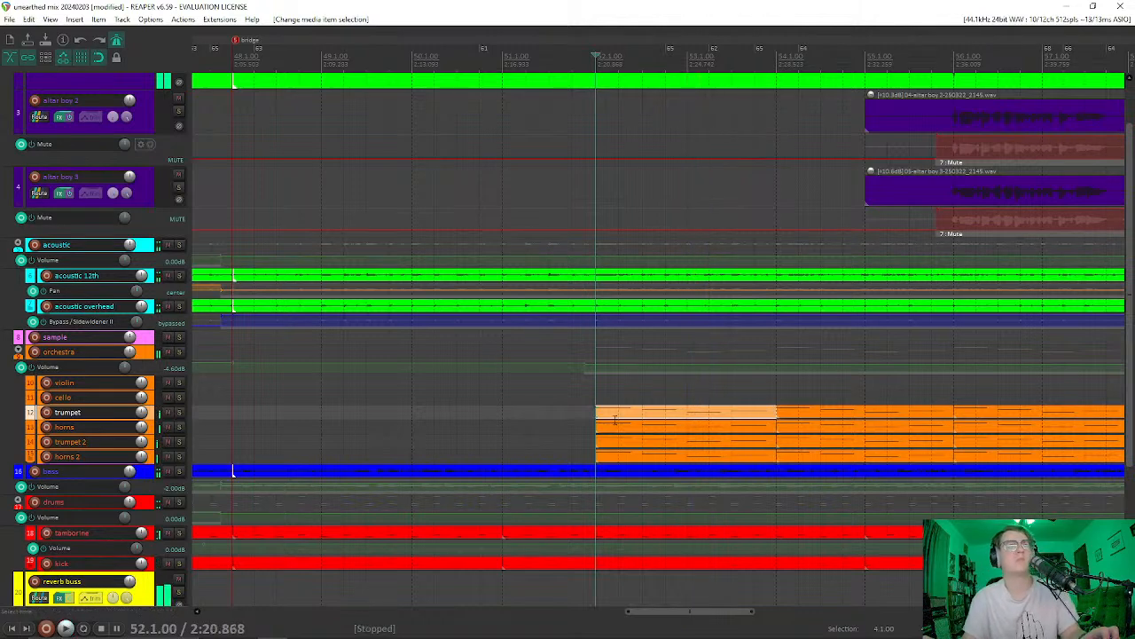
Step: Try shifting all four brass tracks' items about half a beat earlier without snapping, and play from 51.3.97
{"action": "left_click_drag", "start_coordinate": [610, 421], "coordinate": [672, 462]}
{"action": "scroll", "coordinate": [639, 437], "scroll_direction": "down", "scroll_amount": 3}
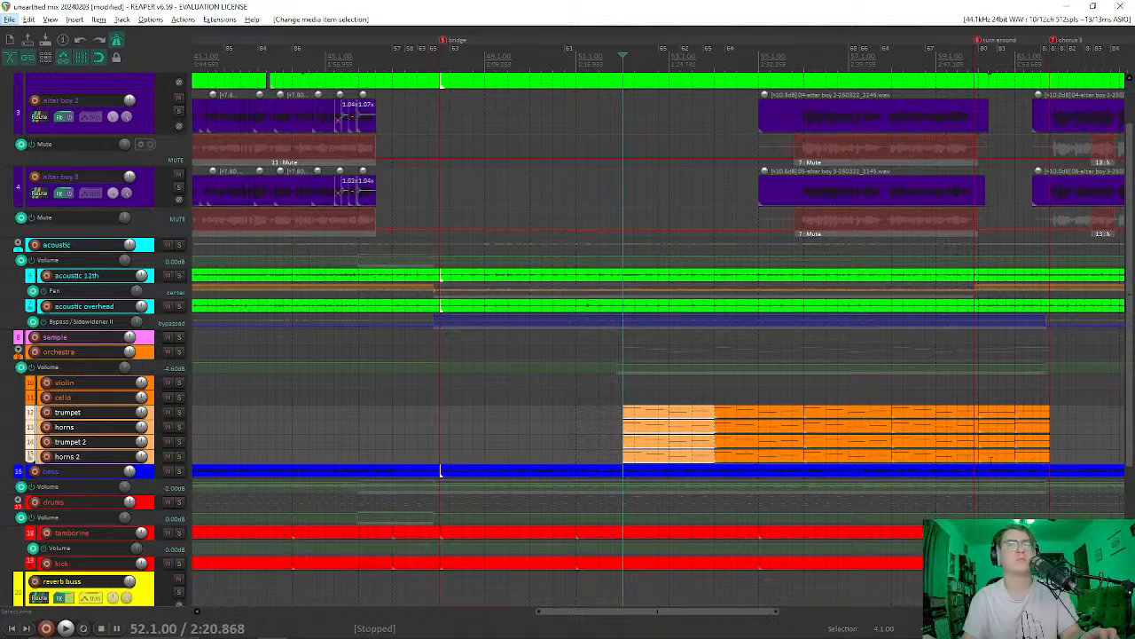
{"action": "left_click", "coordinate": [1018, 453], "text": "shift"}
{"action": "scroll", "coordinate": [612, 426], "scroll_direction": "up", "scroll_amount": 8}
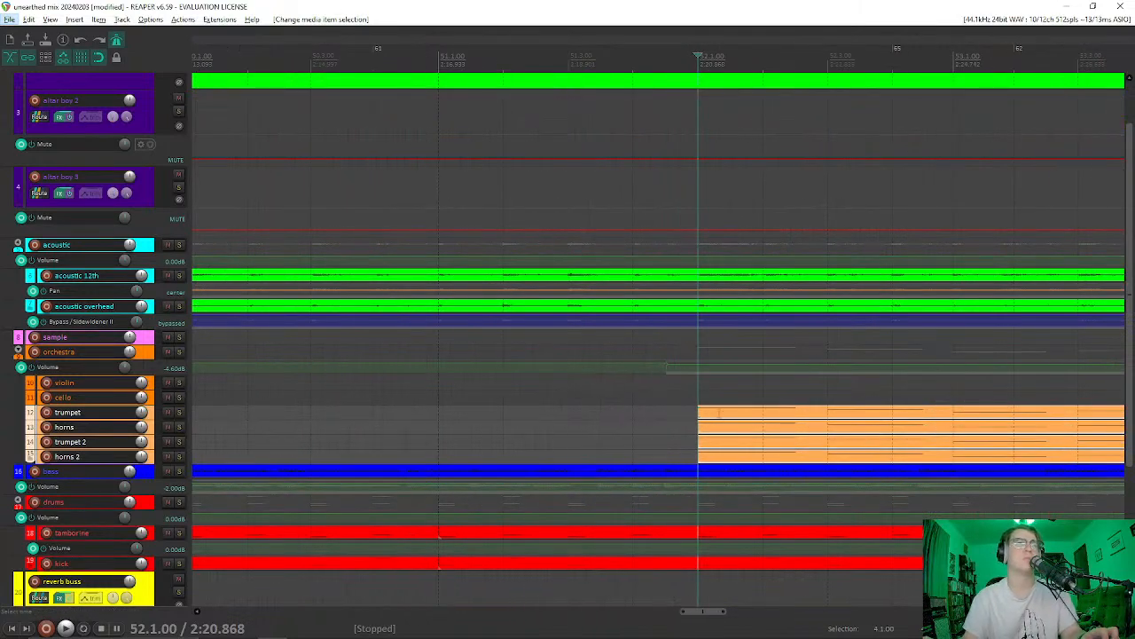
{"action": "mouse_move", "coordinate": [719, 413]}
{"action": "left_mouse_down"}
{"action": "mouse_move", "coordinate": [723, 424]}
{"action": "mouse_move", "coordinate": [675, 422]}
{"action": "mouse_move", "coordinate": [709, 420]}
{"action": "left_mouse_up"}
{"action": "scroll", "coordinate": [708, 420], "scroll_direction": "up", "scroll_amount": 1}
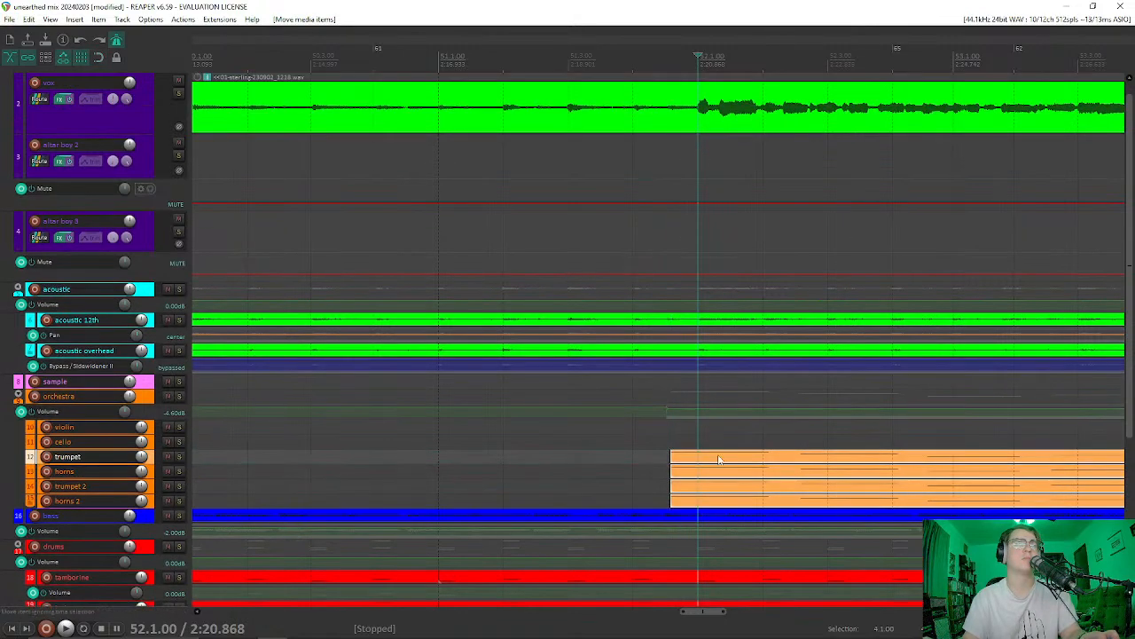
{"action": "left_click_drag", "start_coordinate": [741, 462], "coordinate": [738, 463]}
{"action": "left_click", "coordinate": [631, 426]}
{"action": "key", "text": "space"}
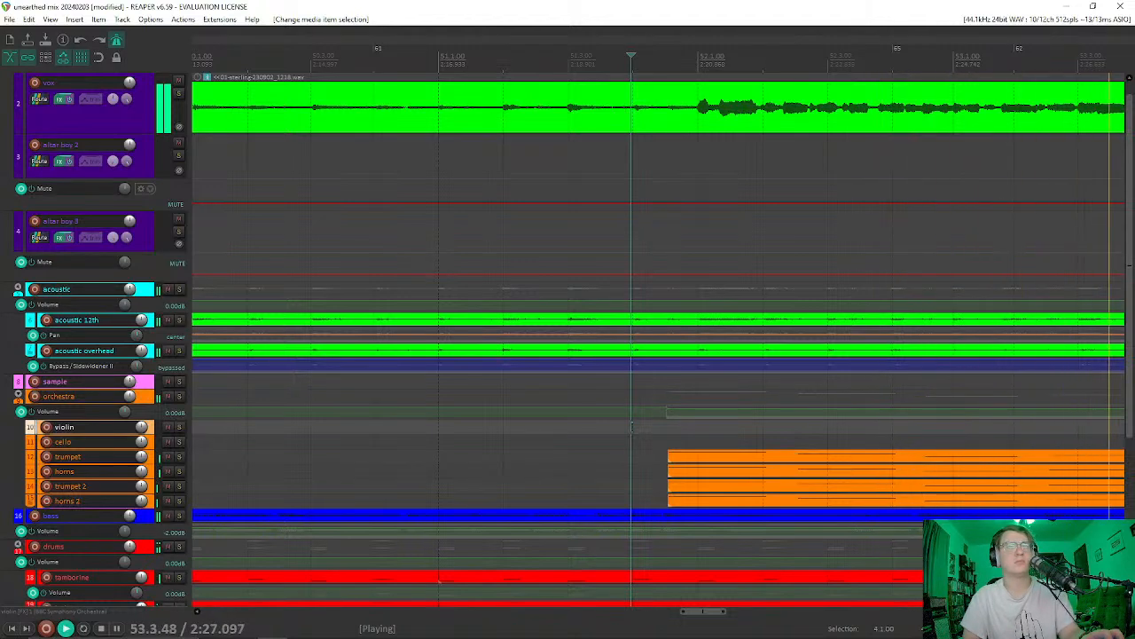
{"action": "key", "text": "space"}
{"action": "scroll", "coordinate": [528, 376], "scroll_direction": "down", "scroll_amount": 3}
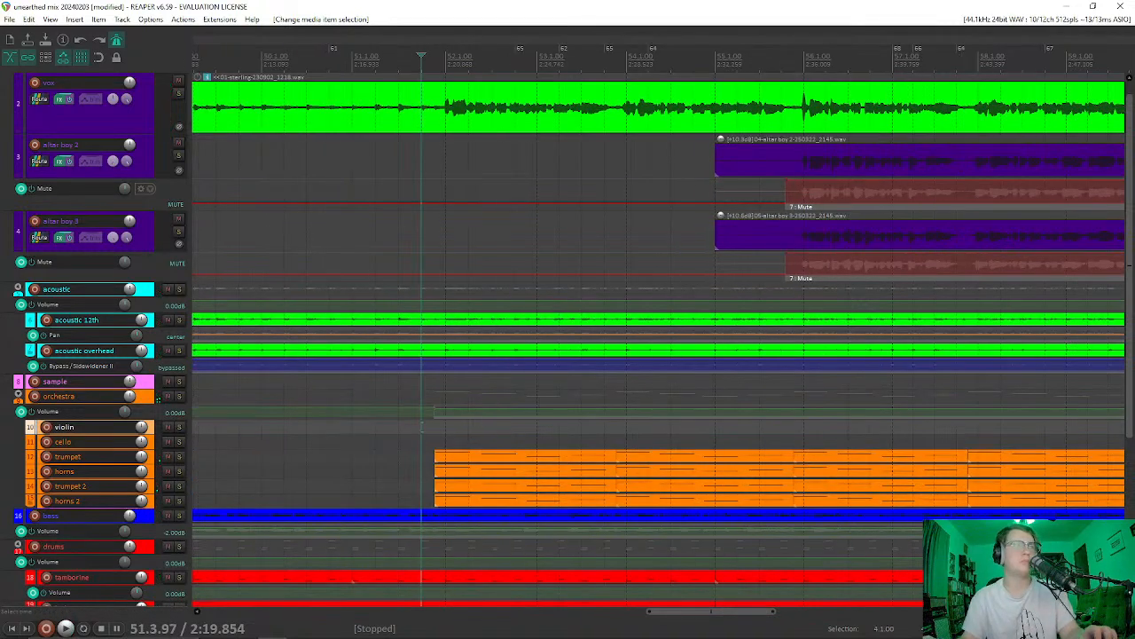
Step: Undo the half-beat brass shift and play briefly from 51.4.47
{"action": "left_click", "coordinate": [433, 436]}
{"action": "left_click", "coordinate": [436, 435]}
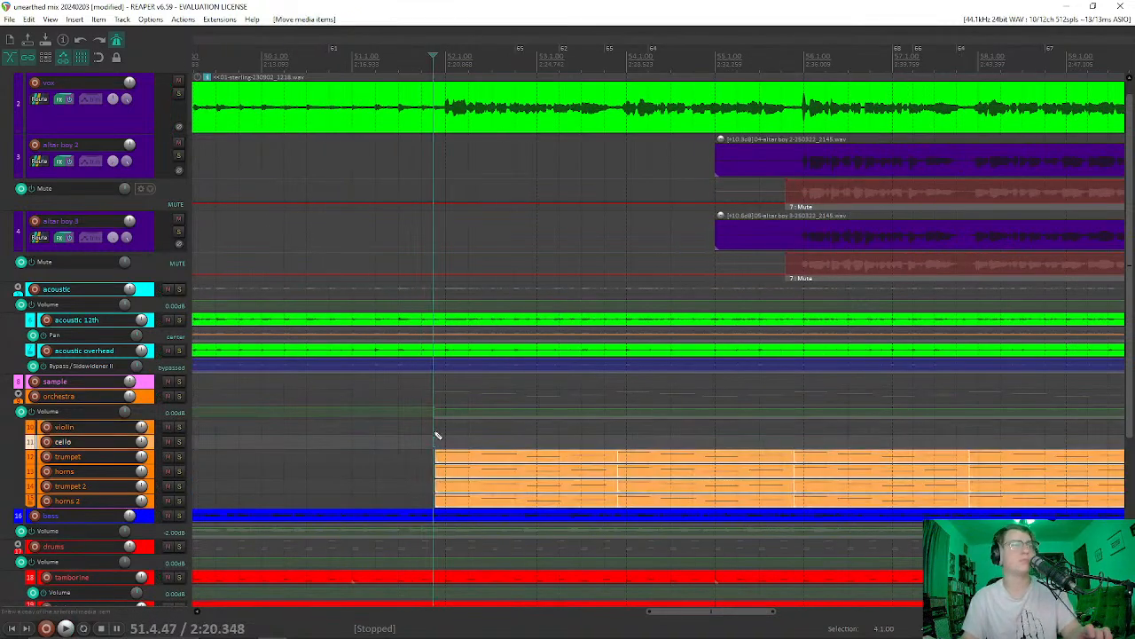
{"action": "key", "text": "space"}
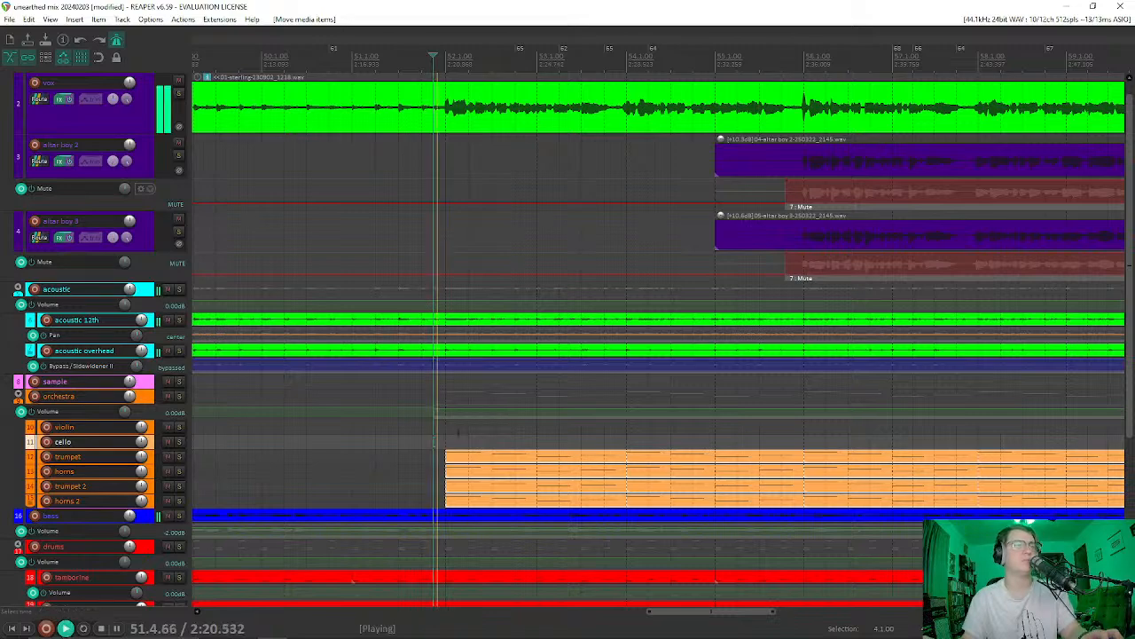
{"action": "key", "text": "space"}
Step: Move all trumpet, horns, trumpet 2 and horns 2 items one beat later to 52.2.00, and play from 52.1.00
{"action": "left_click", "coordinate": [454, 503]}
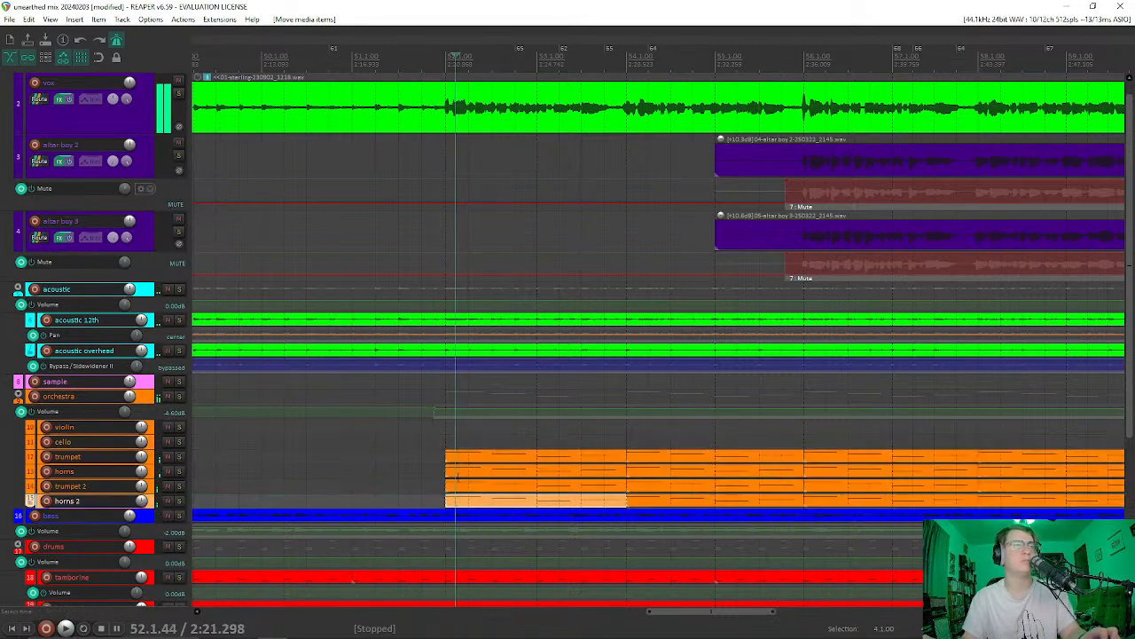
{"action": "left_click", "coordinate": [460, 457]}
{"action": "scroll", "coordinate": [763, 501], "scroll_direction": "down", "scroll_amount": 3}
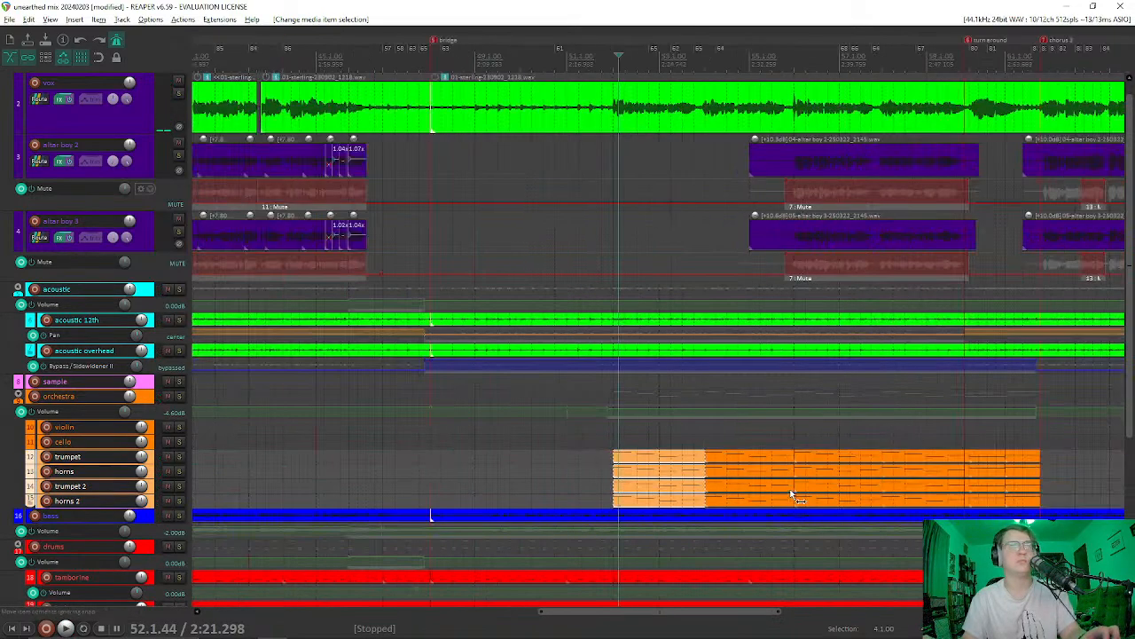
{"action": "left_click", "coordinate": [1021, 506]}
{"action": "left_click", "coordinate": [1032, 458]}
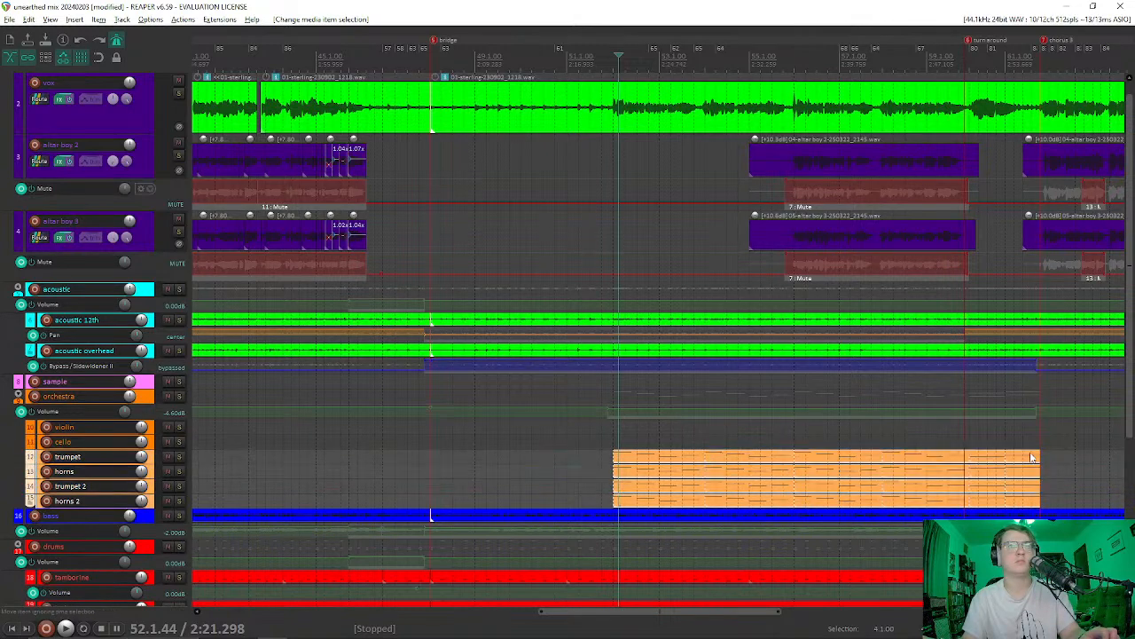
{"action": "scroll", "coordinate": [616, 466], "scroll_direction": "up", "scroll_amount": 3}
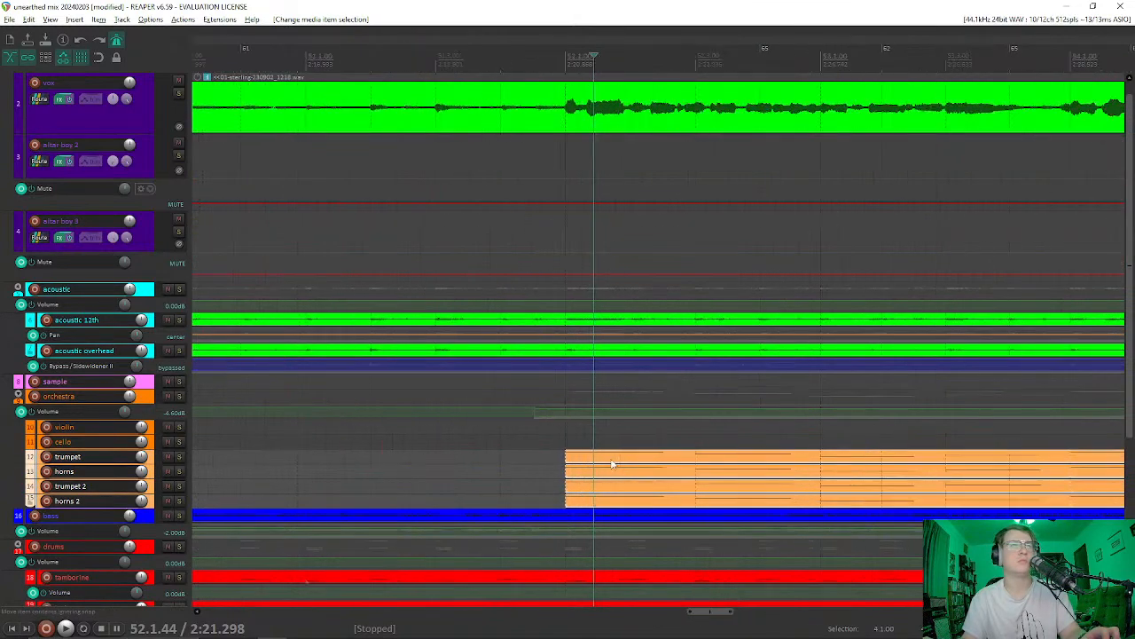
{"action": "left_click_drag", "start_coordinate": [617, 461], "coordinate": [683, 462]}
{"action": "left_click", "coordinate": [563, 435]}
{"action": "key", "text": "space"}
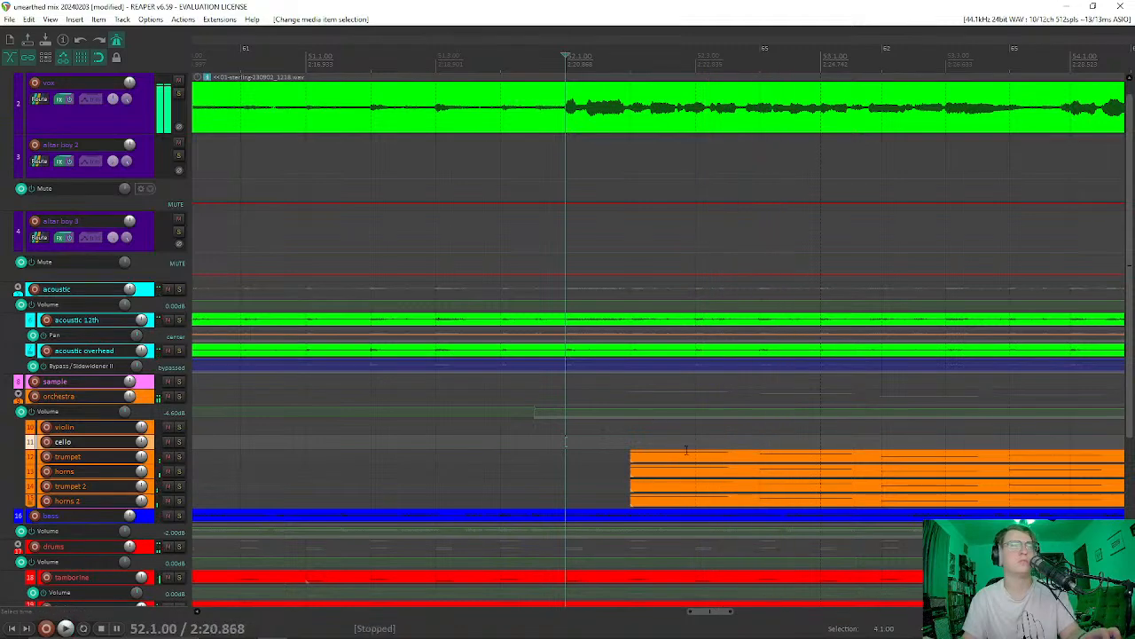
Step: Undo the one-beat shift of the trumpet, horns, trumpet 2 and horns 2 items, restoring their start at 52.1.00
{"action": "scroll", "coordinate": [671, 416], "scroll_direction": "down", "scroll_amount": 4}
{"action": "scroll", "coordinate": [672, 417], "scroll_direction": "up", "scroll_amount": 3}
{"action": "scroll", "coordinate": [661, 419], "scroll_direction": "up", "scroll_amount": 1}
{"action": "scroll", "coordinate": [638, 419], "scroll_direction": "down", "scroll_amount": 3}
{"action": "scroll", "coordinate": [616, 418], "scroll_direction": "up", "scroll_amount": 4}
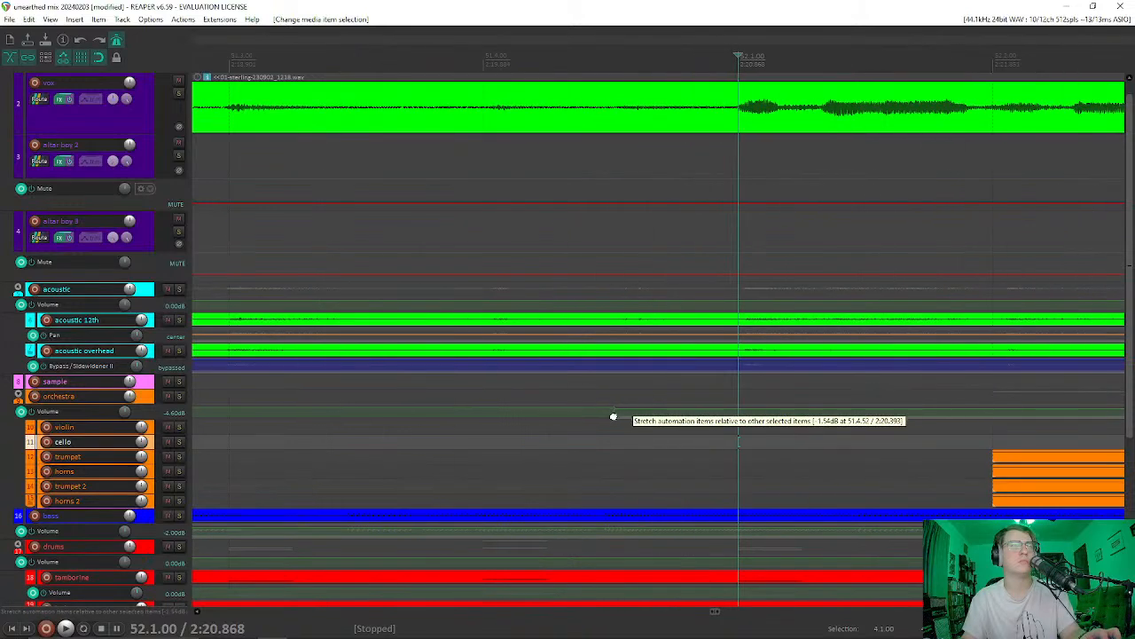
{"action": "scroll", "coordinate": [613, 417], "scroll_direction": "down", "scroll_amount": 2}
{"action": "left_click", "coordinate": [617, 428]}
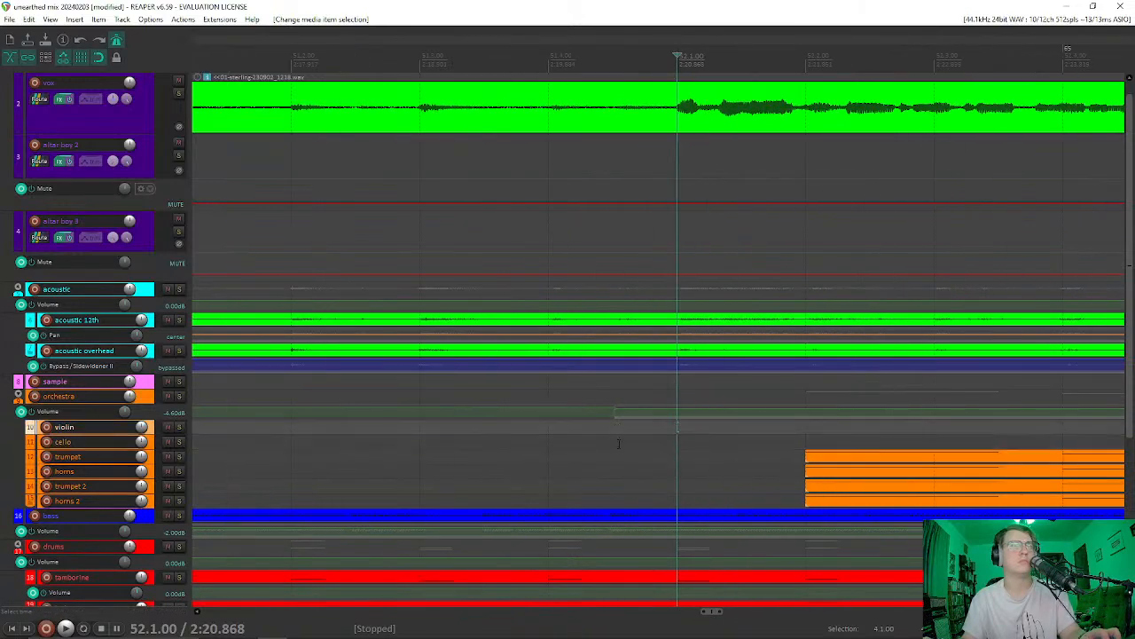
{"action": "key", "text": "ctrl+z"}
{"action": "key", "text": "ctrl+z"}
{"action": "key", "text": "ctrl+z"}
{"action": "key", "text": "ctrl+shift+z"}
{"action": "key", "text": "ctrl+z"}
{"action": "key", "text": "ctrl+z"}
{"action": "key", "text": "ctrl+z"}
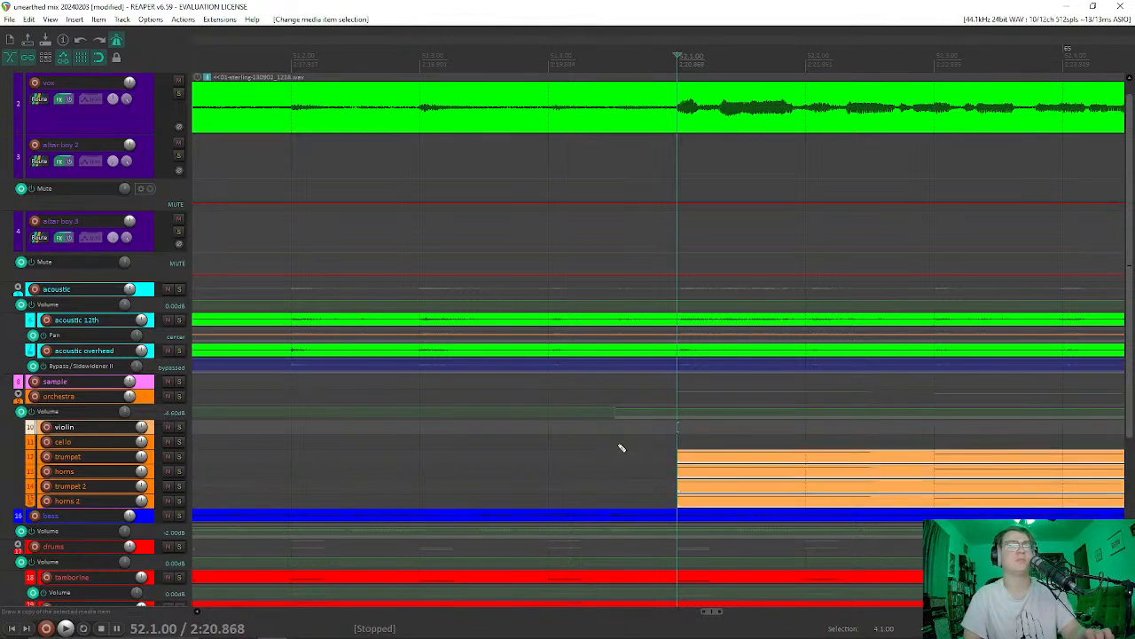
{"action": "key", "text": "ctrl+z"}
{"action": "key", "text": "ctrl+z"}
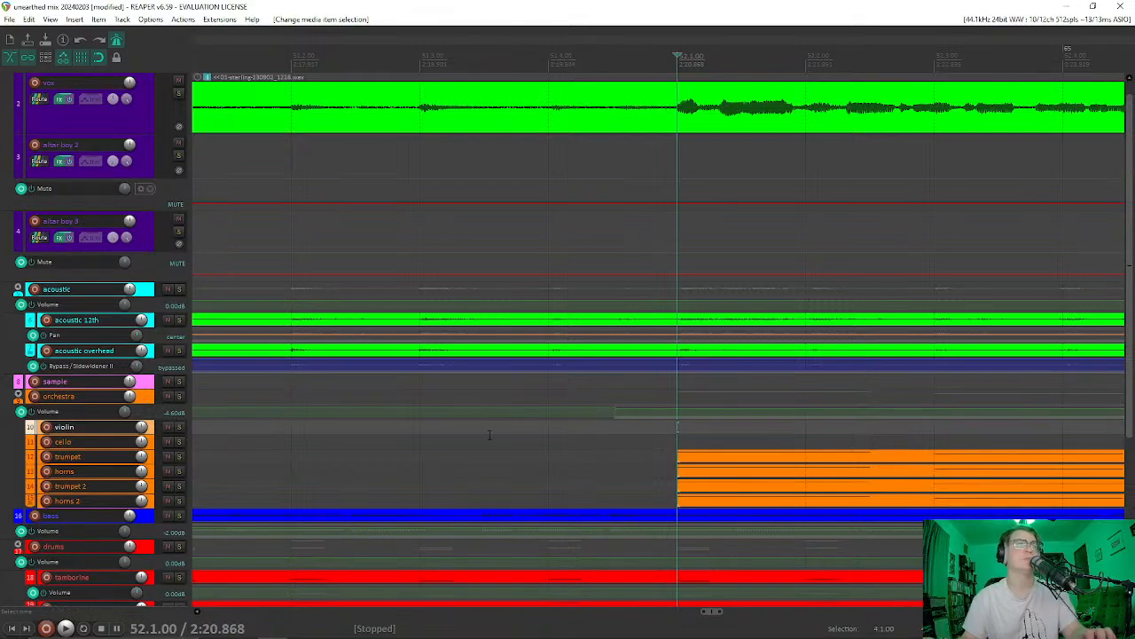
Step: Trim the ends of the altar boy 2 and altar boy 3 mute automation items and audio items before the bridge to 46.3.00
{"action": "left_click", "coordinate": [552, 455]}
{"action": "scroll", "coordinate": [772, 443], "scroll_direction": "down", "scroll_amount": 10}
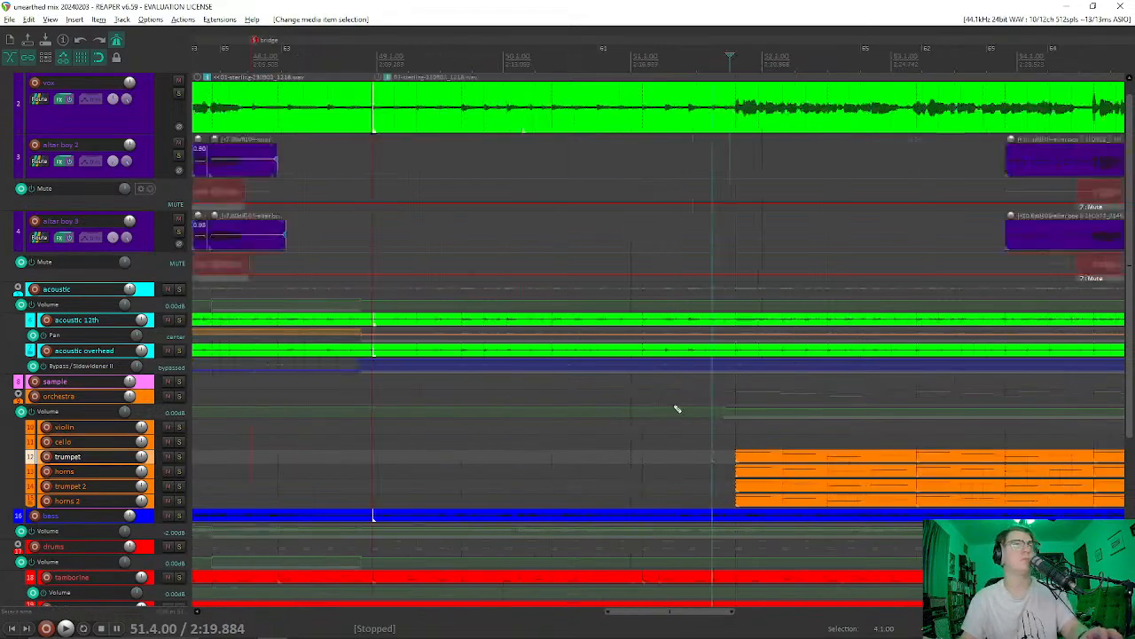
{"action": "scroll", "coordinate": [501, 166], "scroll_direction": "up", "scroll_amount": 8}
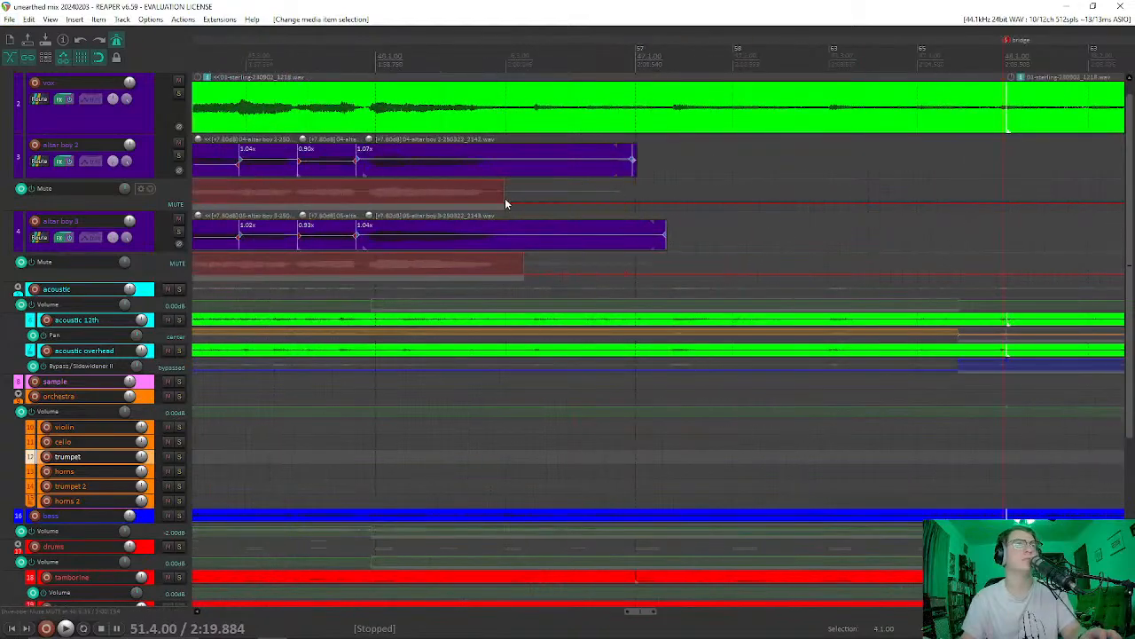
{"action": "left_click_drag", "start_coordinate": [502, 197], "coordinate": [506, 197]}
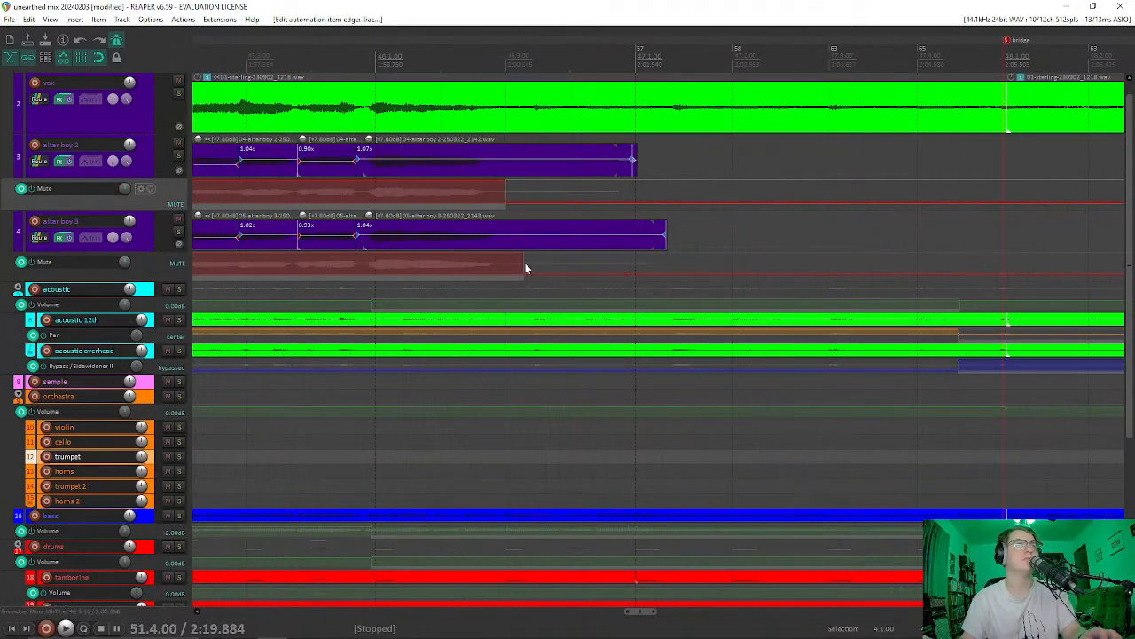
{"action": "left_click_drag", "start_coordinate": [521, 264], "coordinate": [535, 259]}
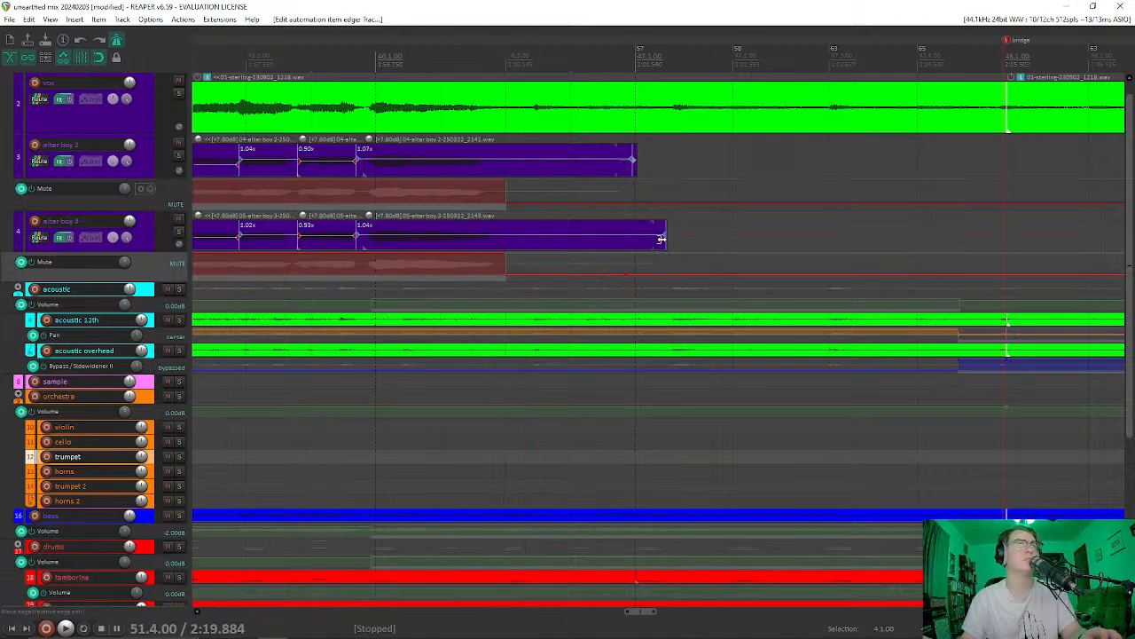
{"action": "left_click_drag", "start_coordinate": [664, 241], "coordinate": [505, 240]}
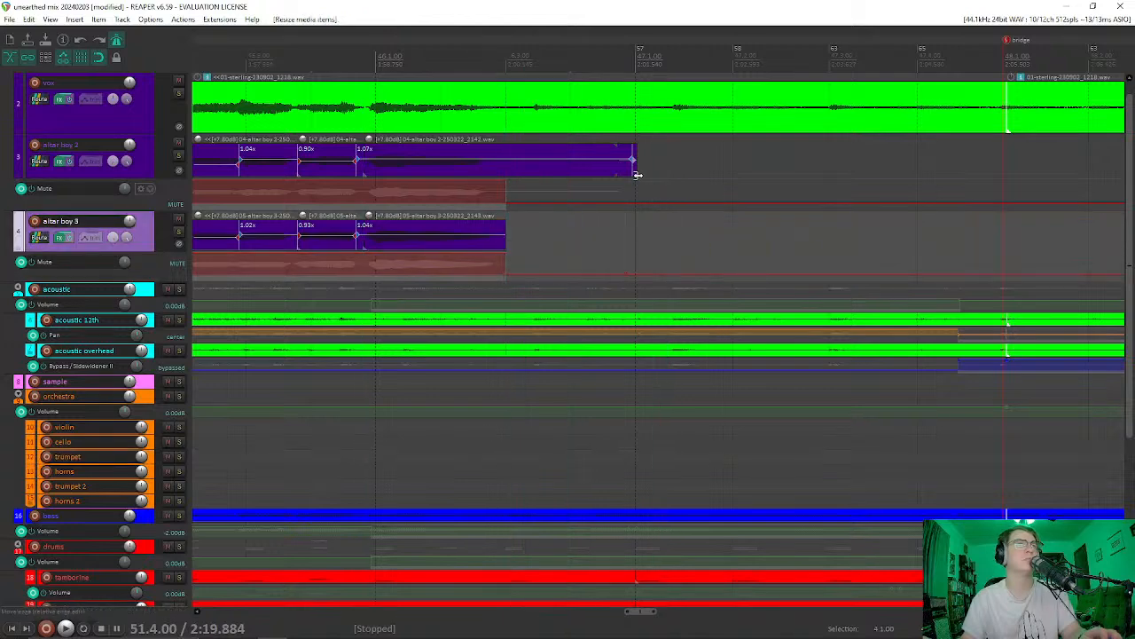
{"action": "left_click_drag", "start_coordinate": [635, 173], "coordinate": [528, 171]}
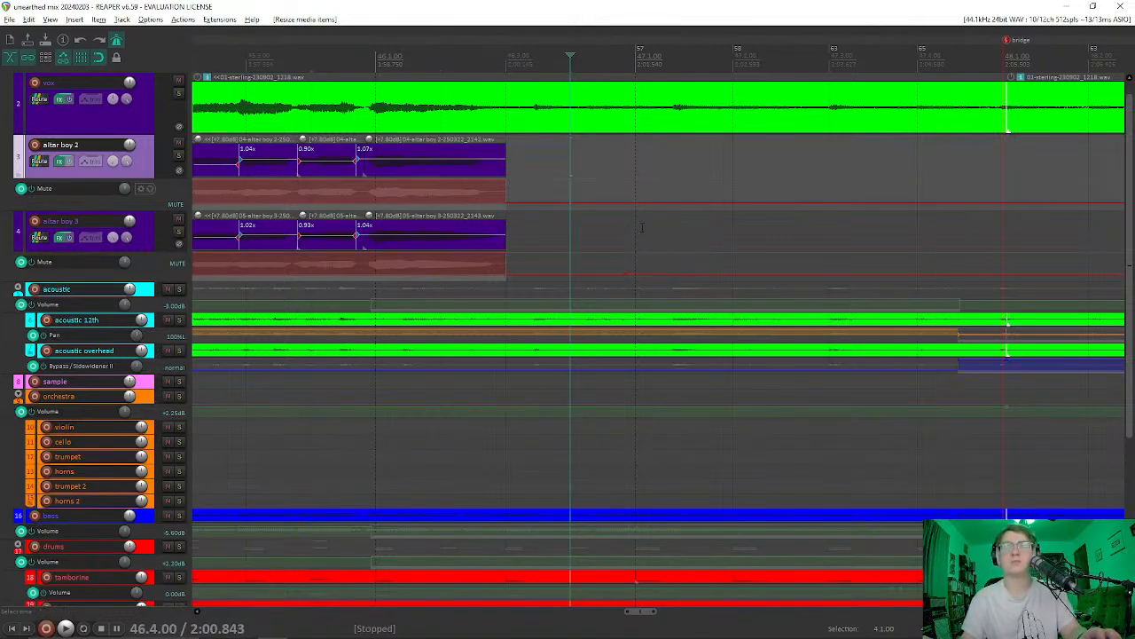
Step: Play the bridge from 51.4.00 through the altar boy section, stop playback and place the edit cursor at 54.1.00
{"action": "scroll", "coordinate": [643, 227], "scroll_direction": "down", "scroll_amount": 11}
{"action": "scroll", "coordinate": [690, 471], "scroll_direction": "up", "scroll_amount": 6}
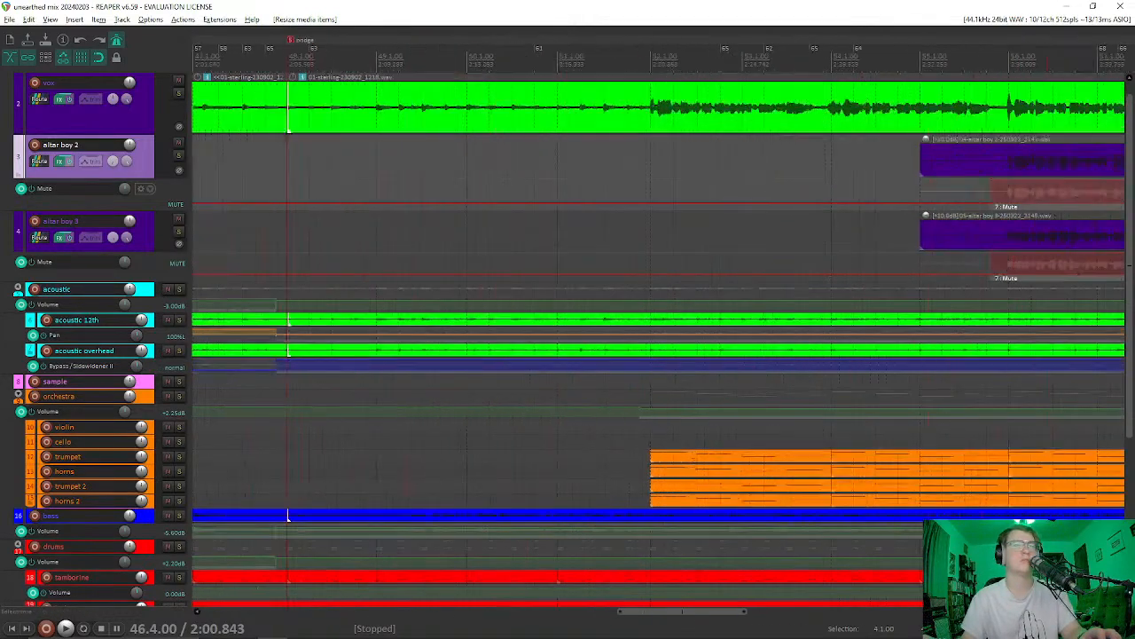
{"action": "scroll", "coordinate": [661, 455], "scroll_direction": "up", "scroll_amount": 5}
{"action": "left_click", "coordinate": [524, 443]}
{"action": "key", "text": "space"}
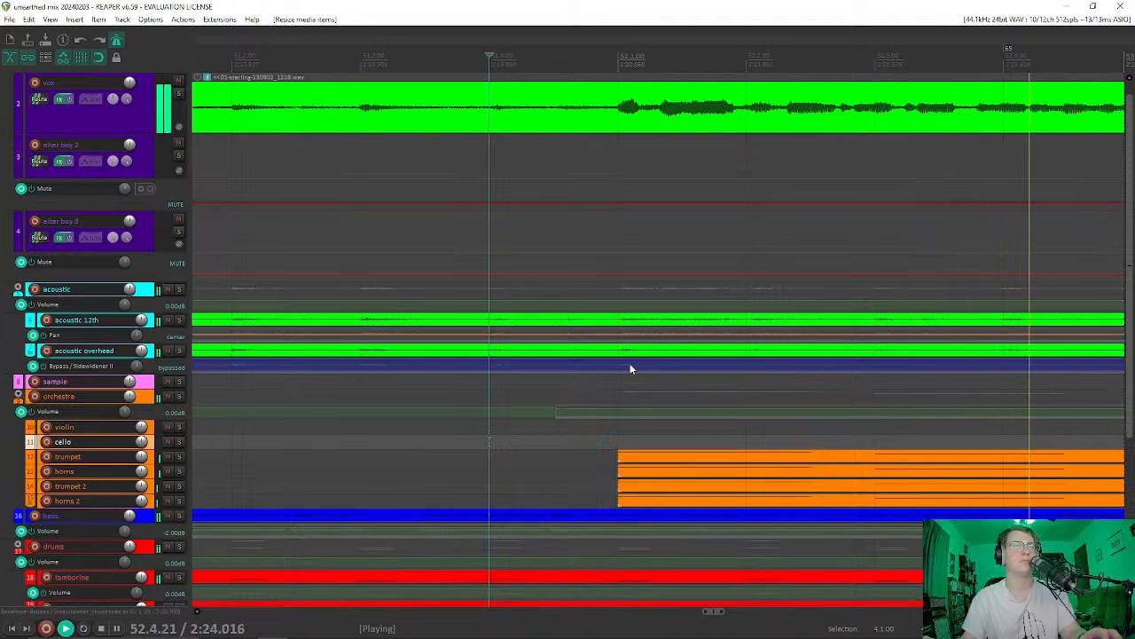
{"action": "scroll", "coordinate": [734, 370], "scroll_direction": "up", "scroll_amount": 1}
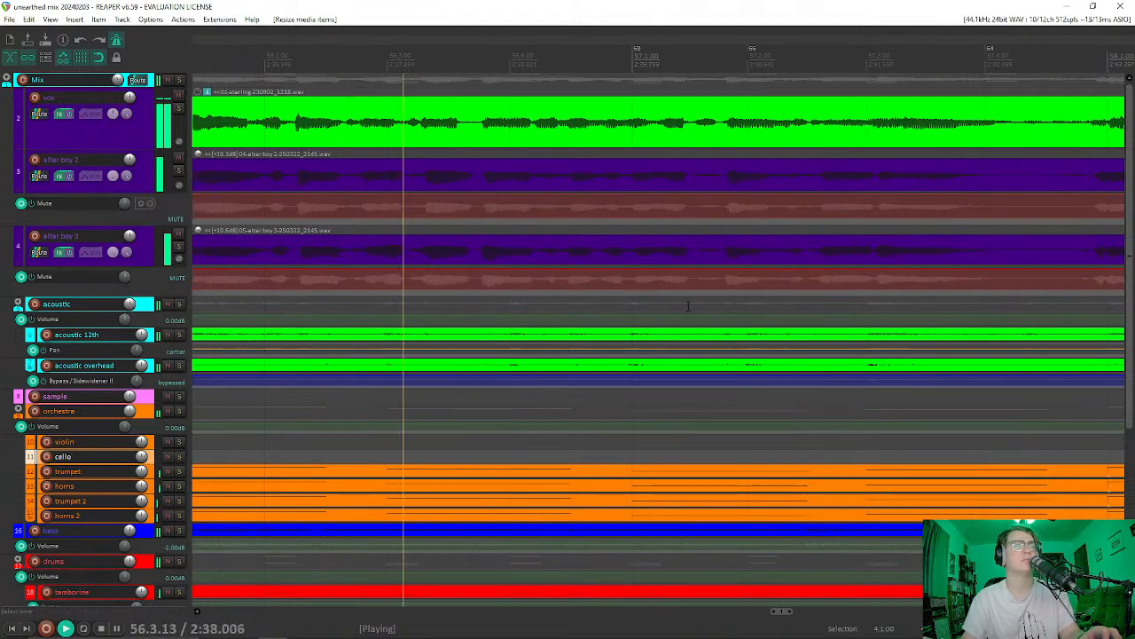
{"action": "scroll", "coordinate": [687, 297], "scroll_direction": "down", "scroll_amount": 4}
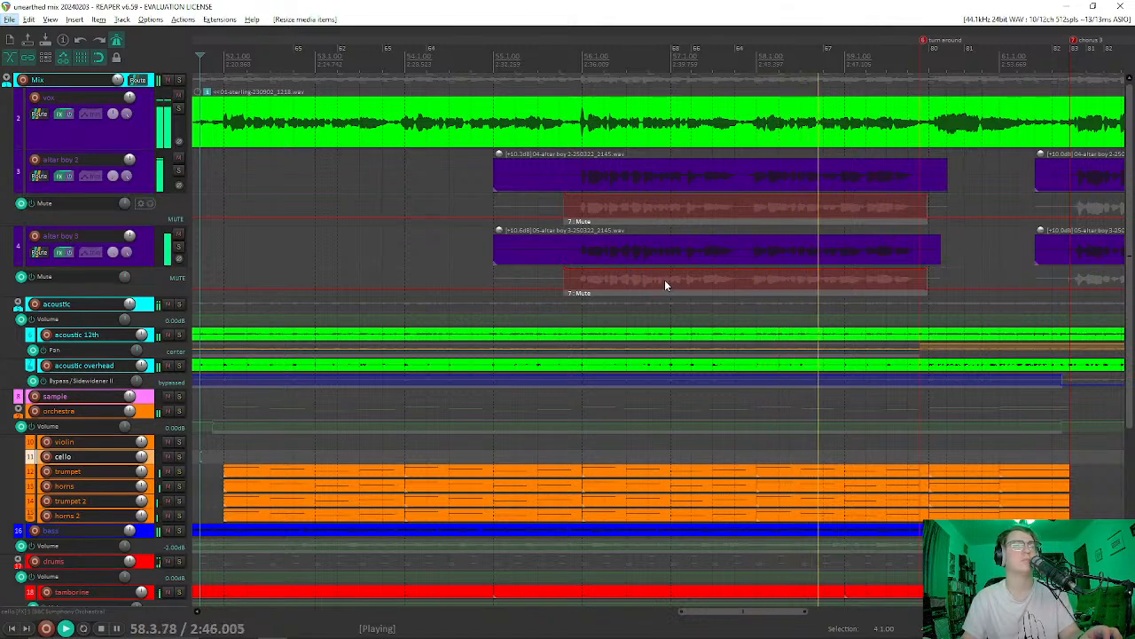
{"action": "key", "text": "alt+space"}
{"action": "left_click", "coordinate": [431, 439]}
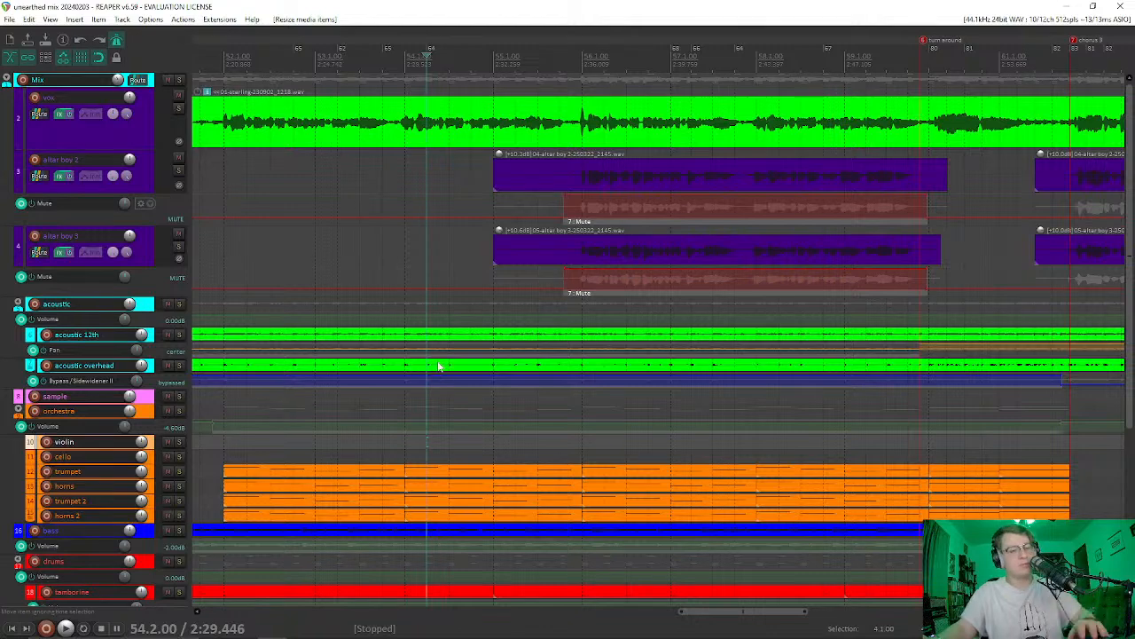
{"action": "left_click", "coordinate": [407, 244]}
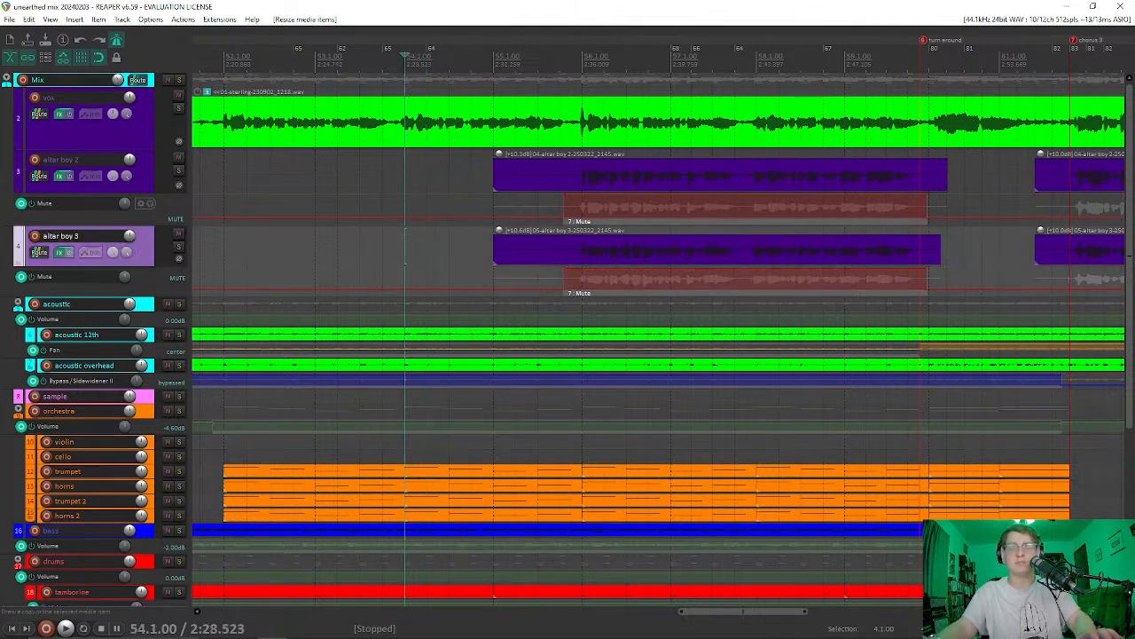